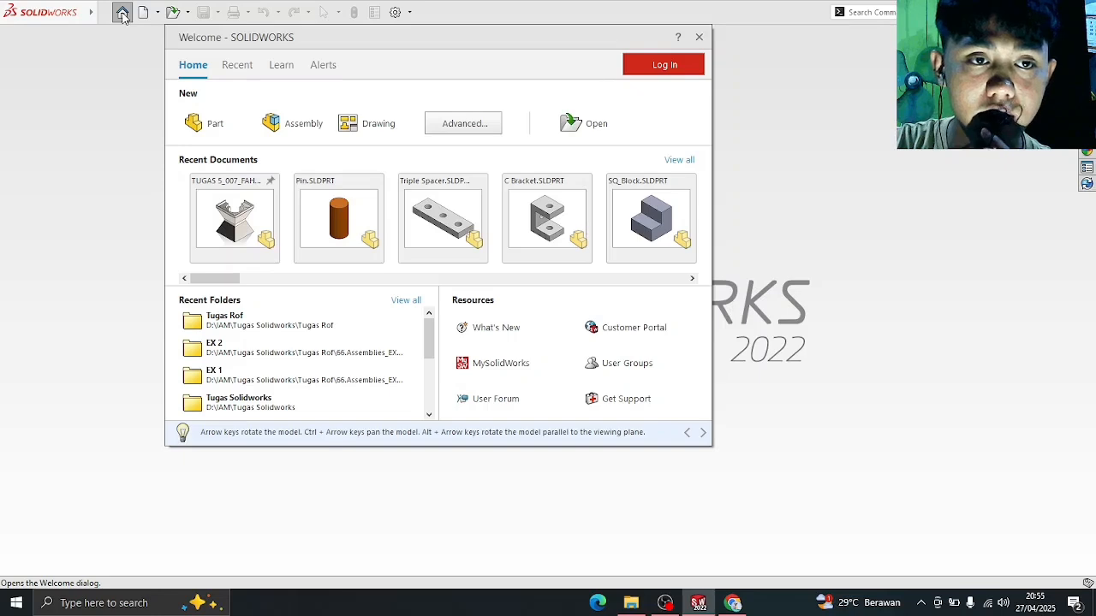
# - Start a new assembly and place Block_circles_2013 from the 56. Opening+an+Assembly+file folder as its first component
pyautogui.click(304, 125)
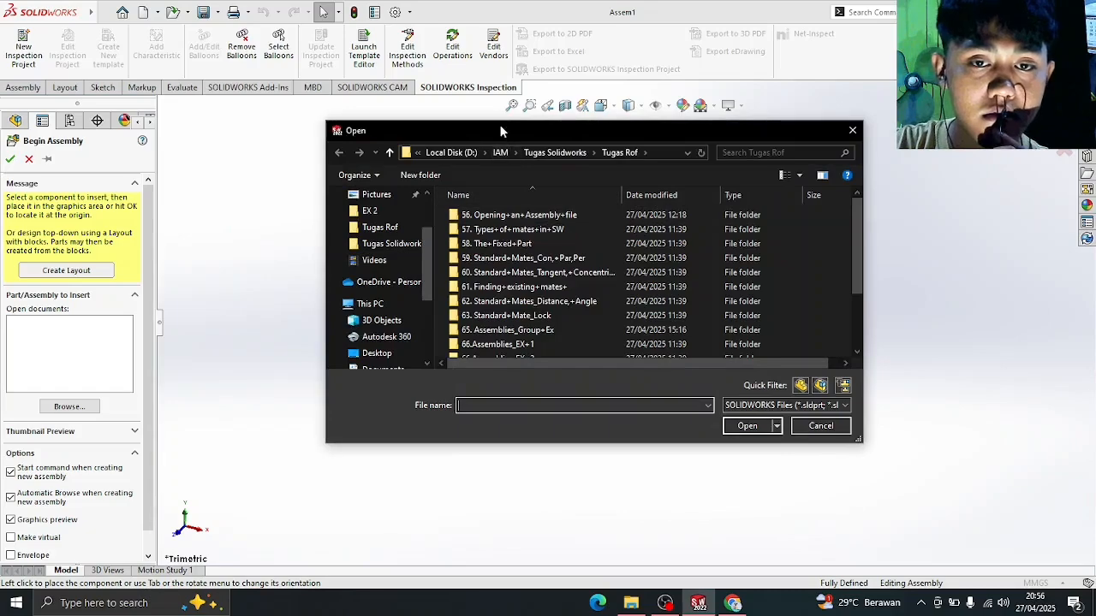
pyautogui.moveTo(501, 130); pyautogui.dragTo(382, 130)
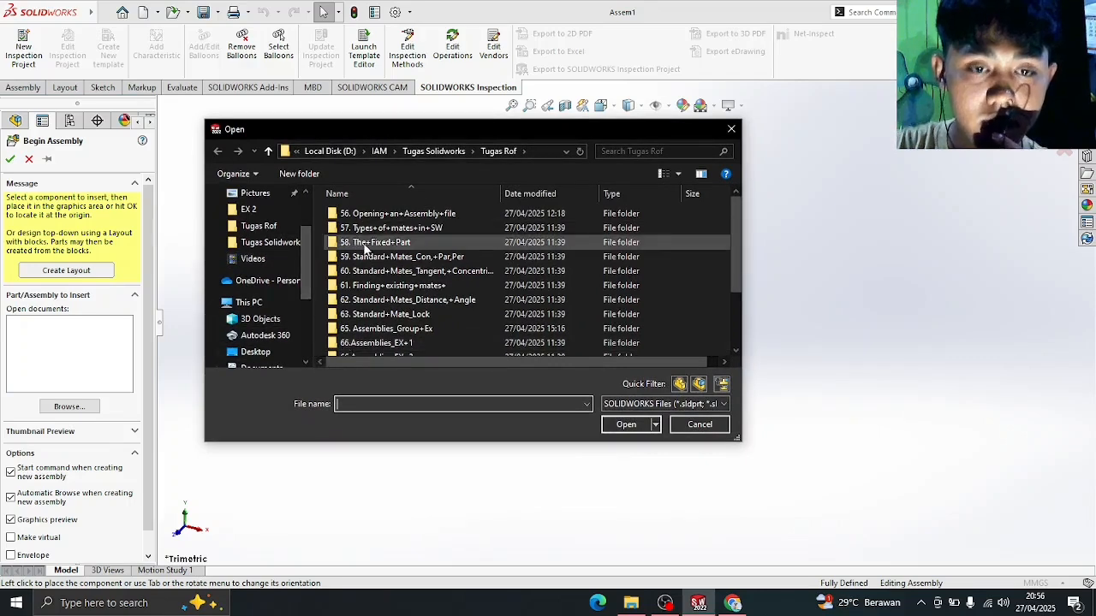
pyautogui.doubleClick(394, 215)
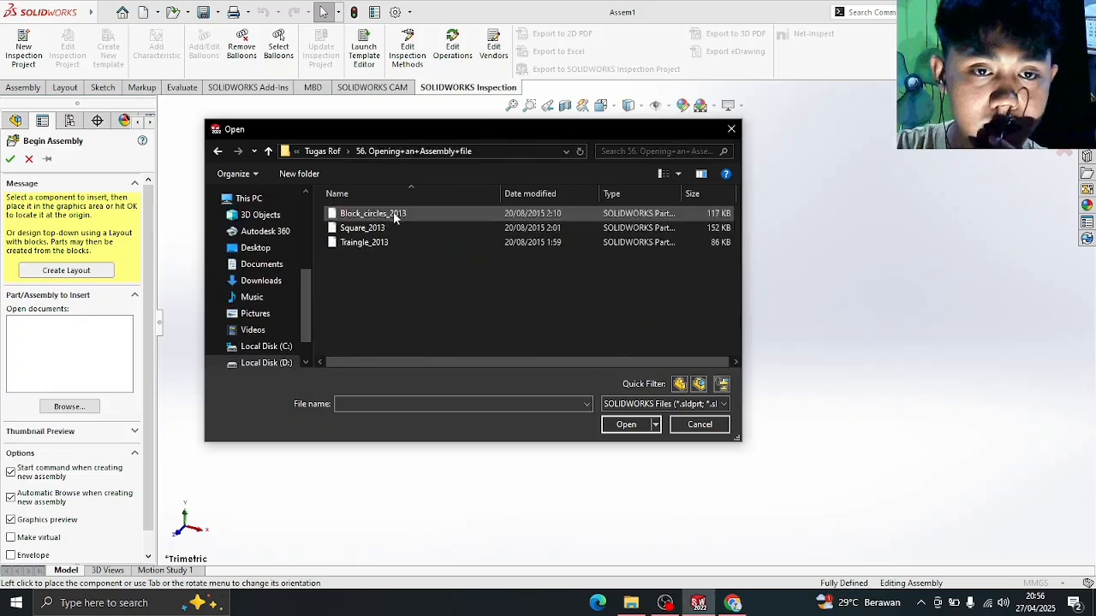
pyautogui.click(445, 211)
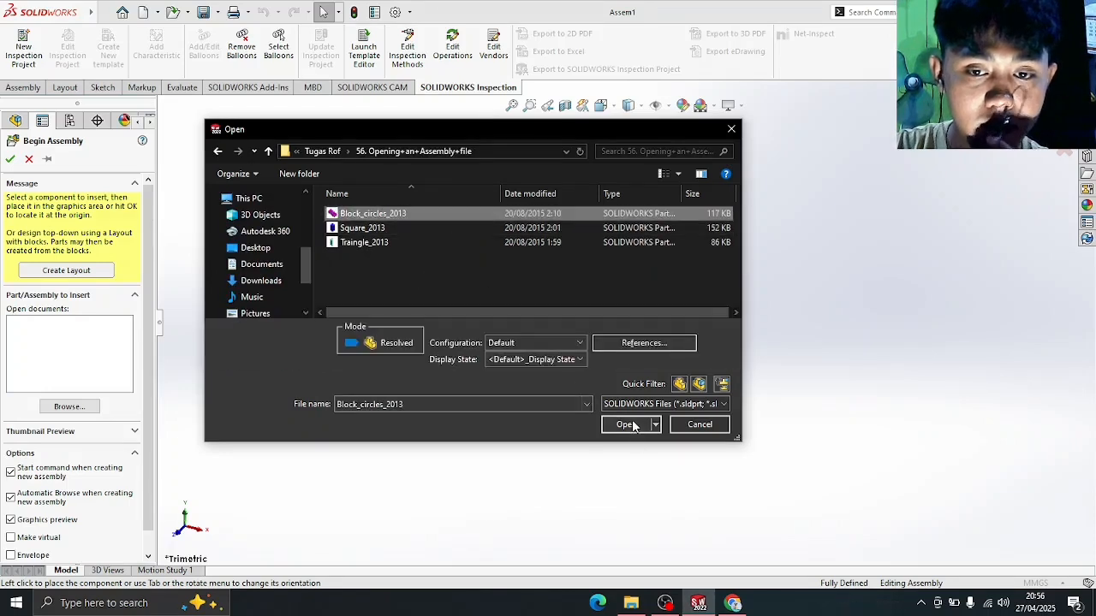
pyautogui.click(626, 425)
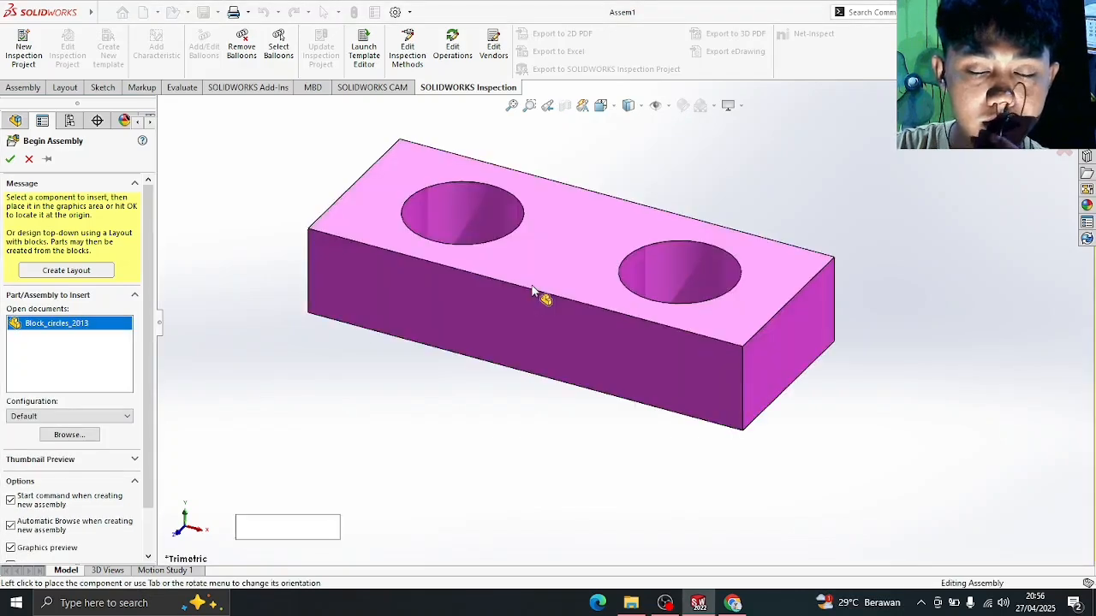
pyautogui.click(606, 240)
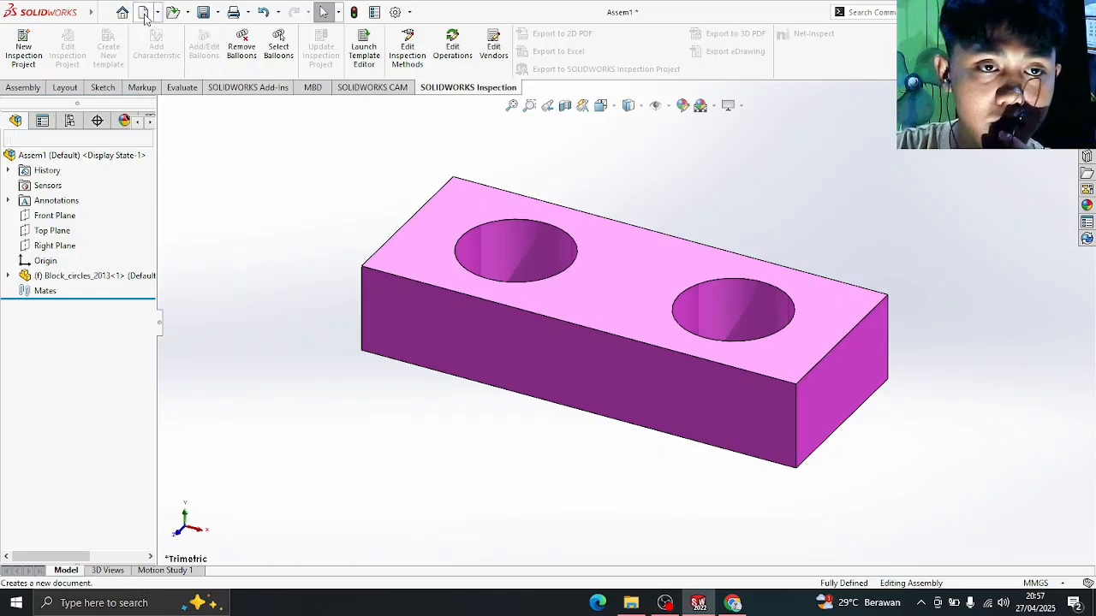
# - Create a new part and sketch a roughly 62.8 × 35 mm corner rectangle from the origin on the Top Plane
pyautogui.click(143, 15)
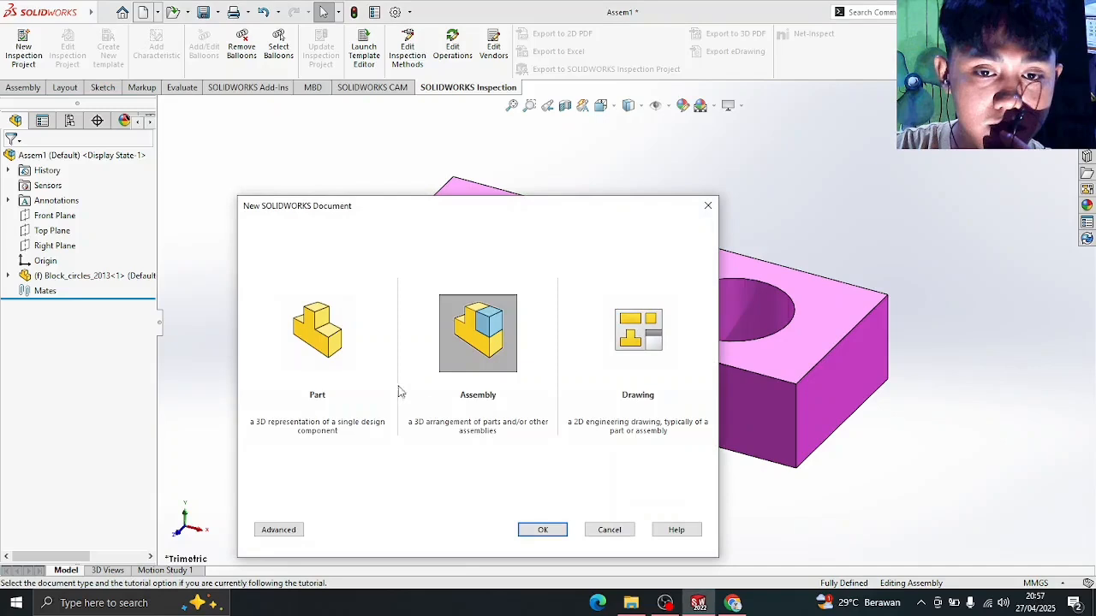
pyautogui.click(327, 341)
pyautogui.doubleClick(325, 338)
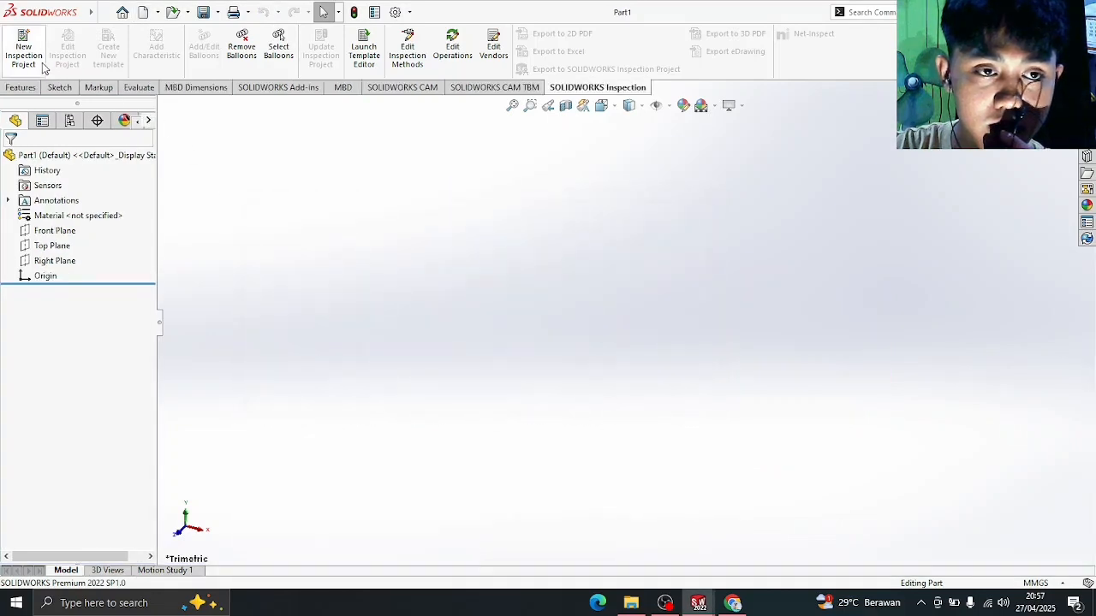
pyautogui.click(21, 88)
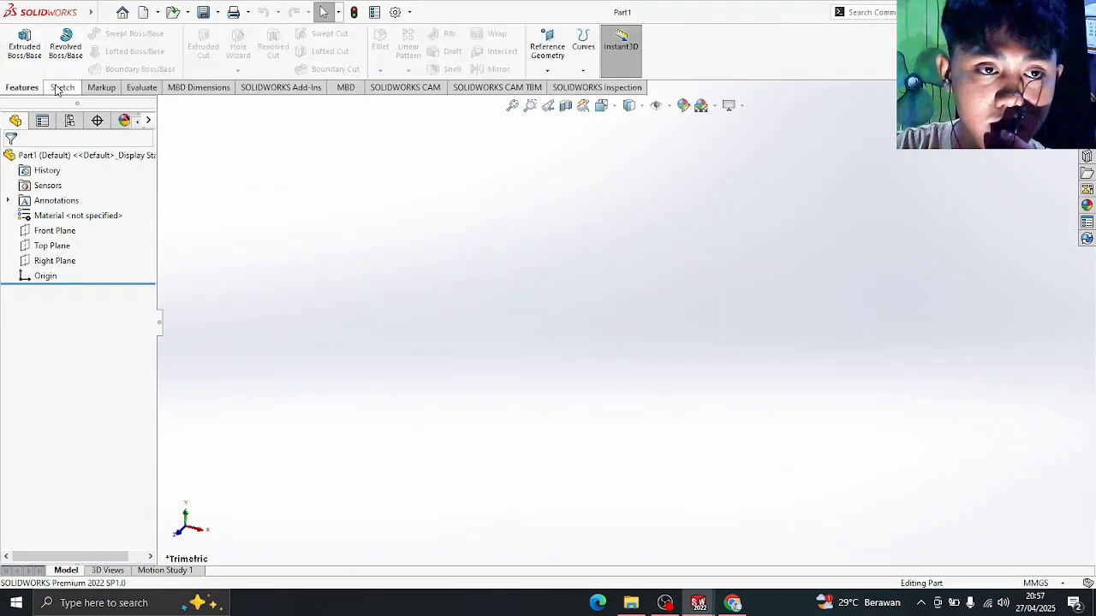
pyautogui.click(60, 88)
pyautogui.click(91, 52)
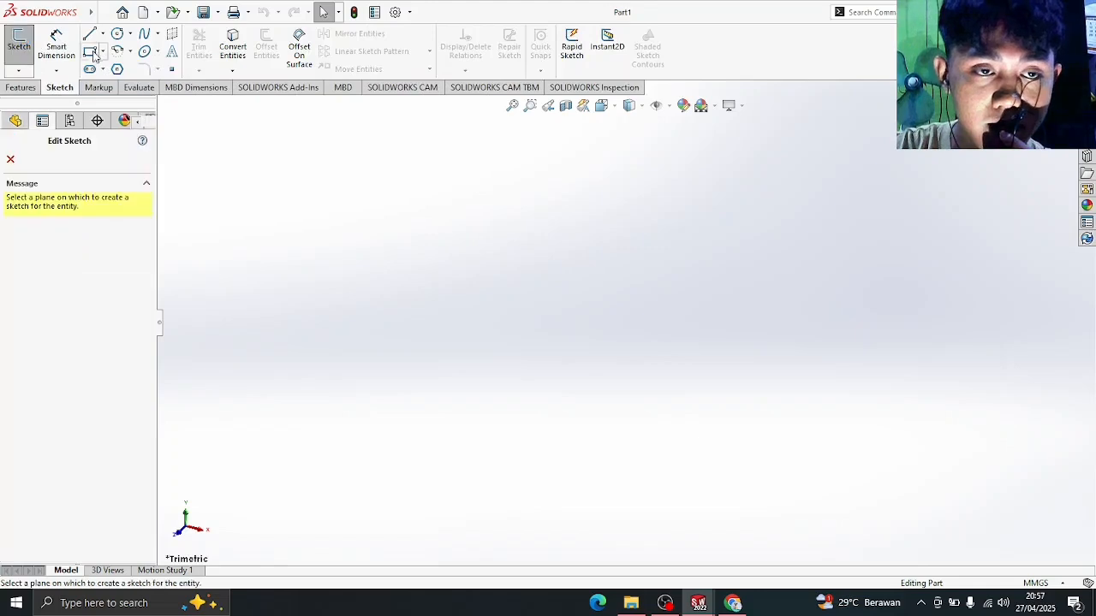
pyautogui.click(489, 337)
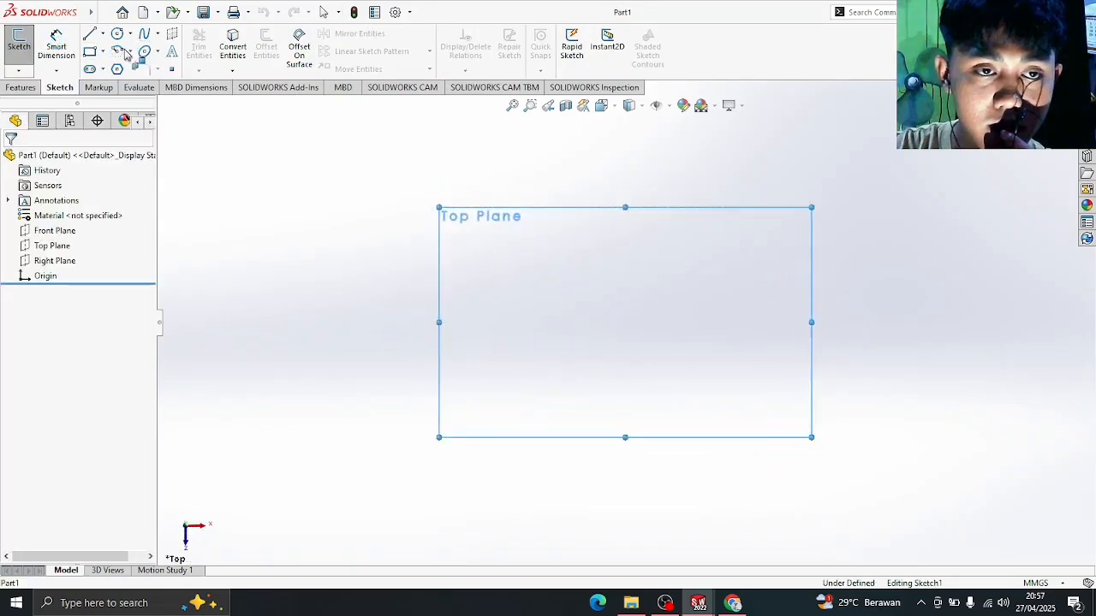
pyautogui.click(91, 54)
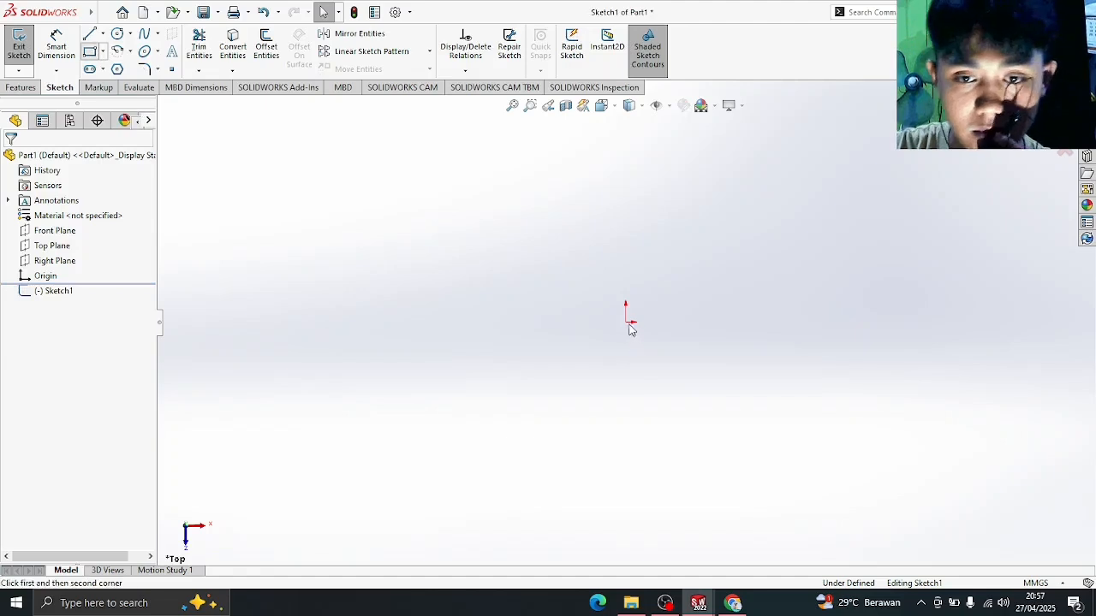
pyautogui.click(628, 323)
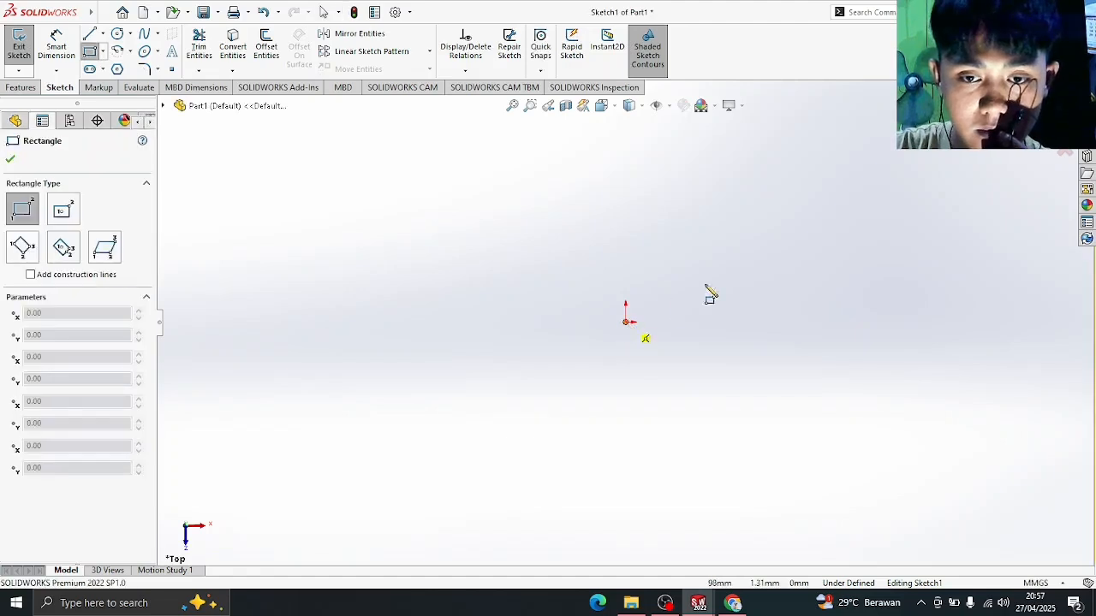
pyautogui.click(758, 251)
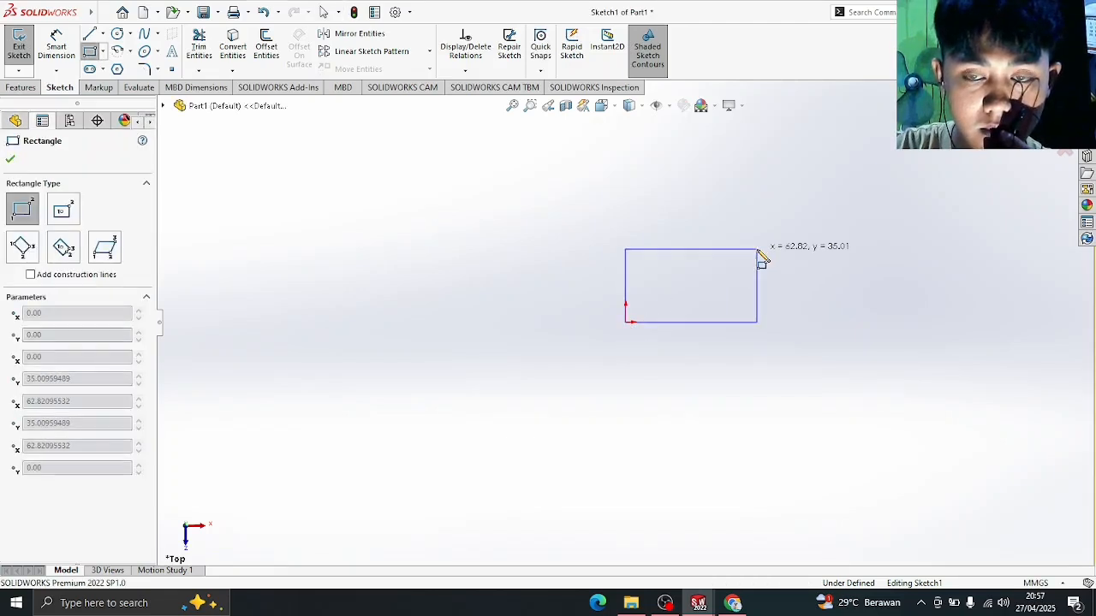
# - Extrude the rectangle 10 mm as Boss-Extrude1
pyautogui.click(21, 89)
pyautogui.press('Escape')
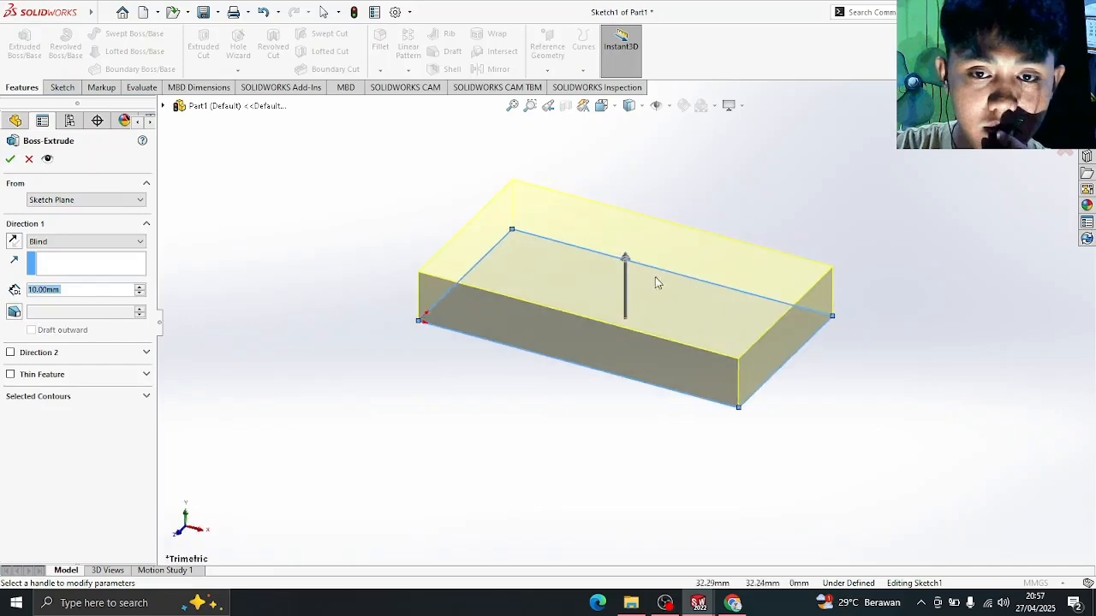
pyautogui.click(10, 159)
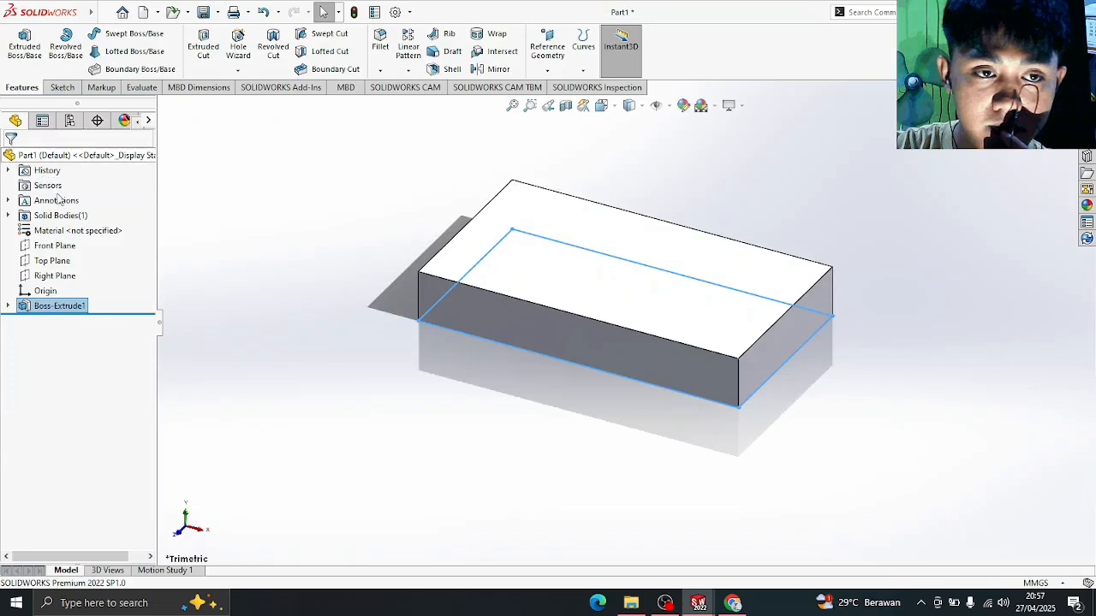
# - Use Save As to store the extruded block under the file name test
pyautogui.click(379, 256)
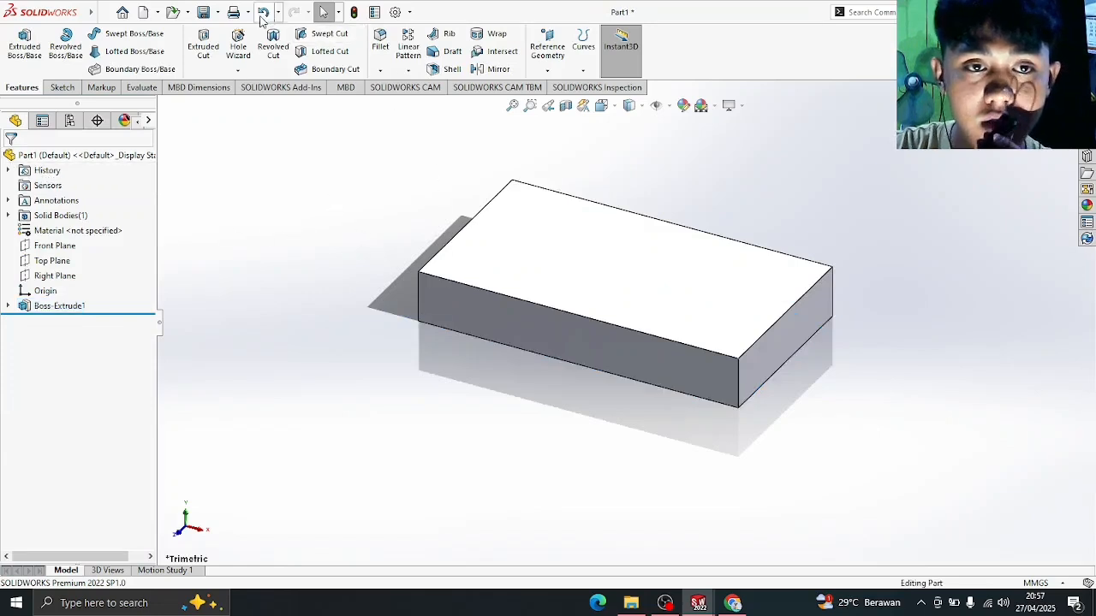
pyautogui.click(218, 13)
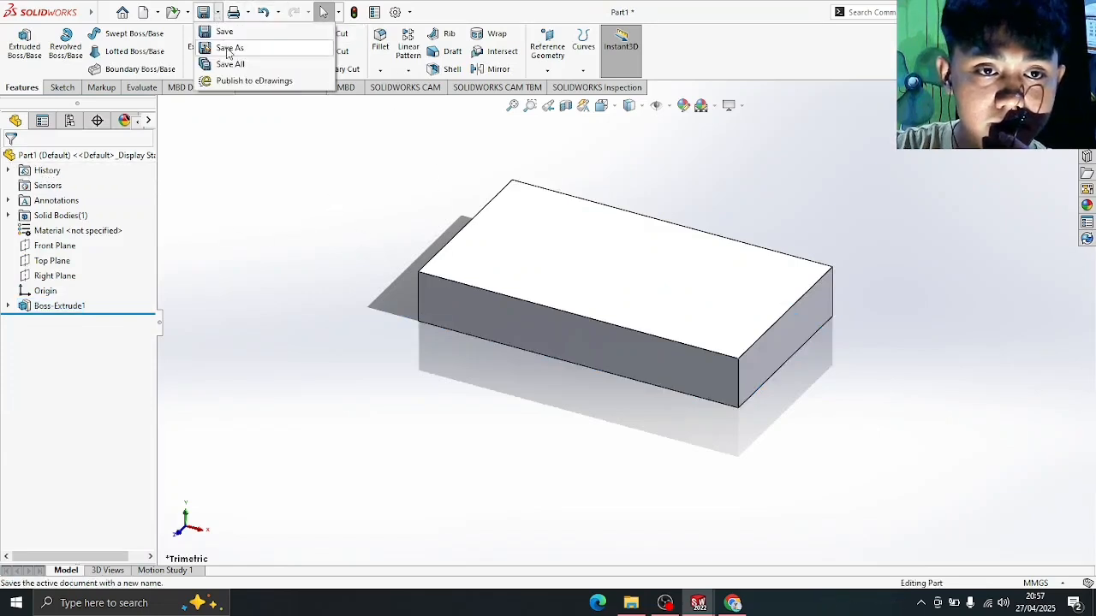
pyautogui.click(229, 50)
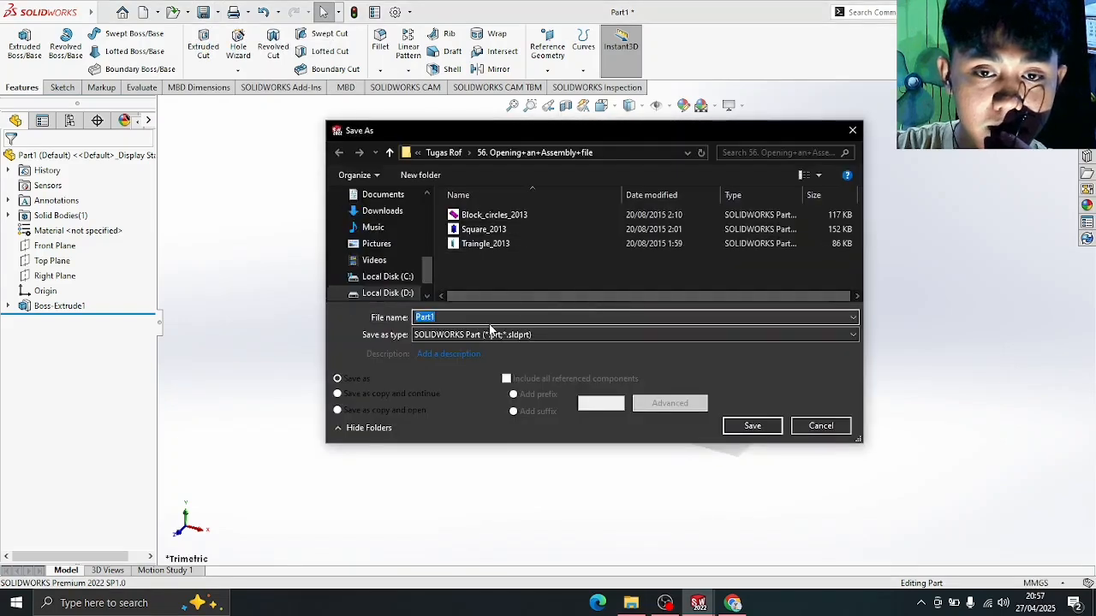
pyautogui.write('test')
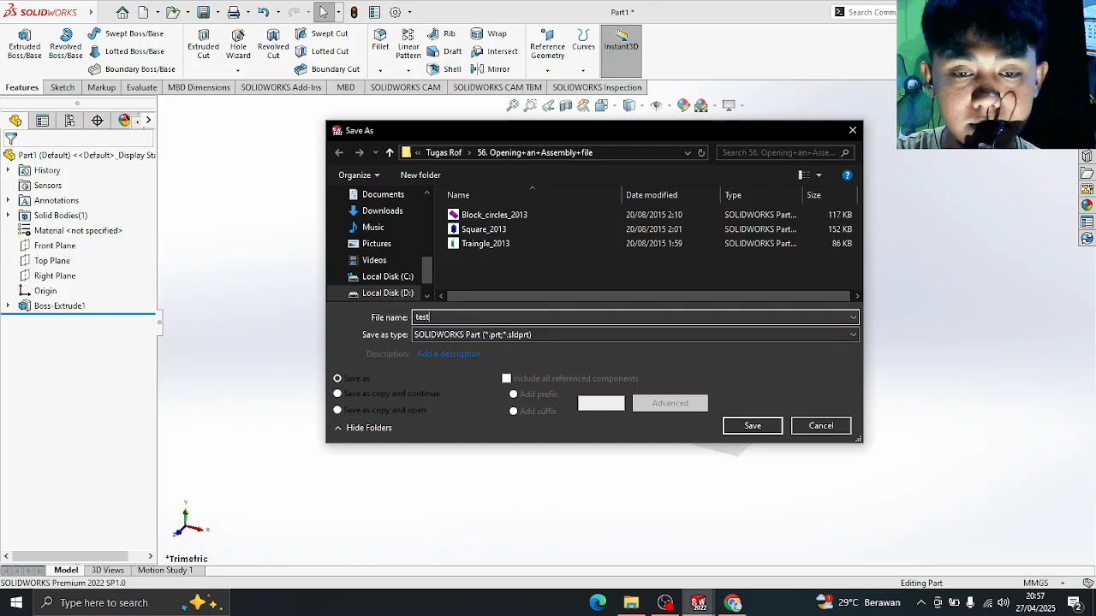
pyautogui.press('Return')
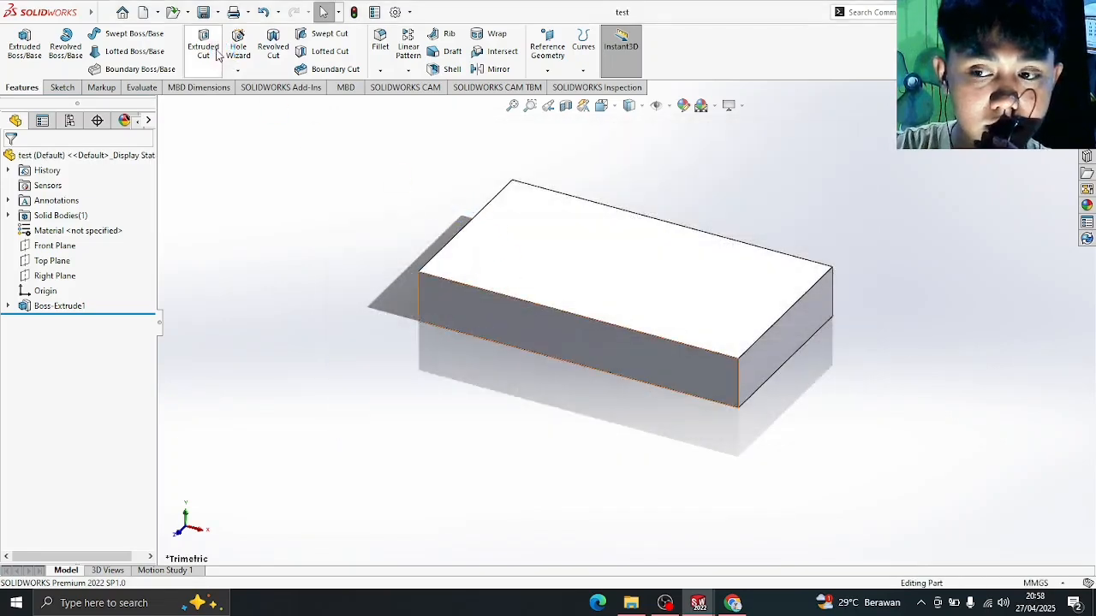
pyautogui.click(158, 13)
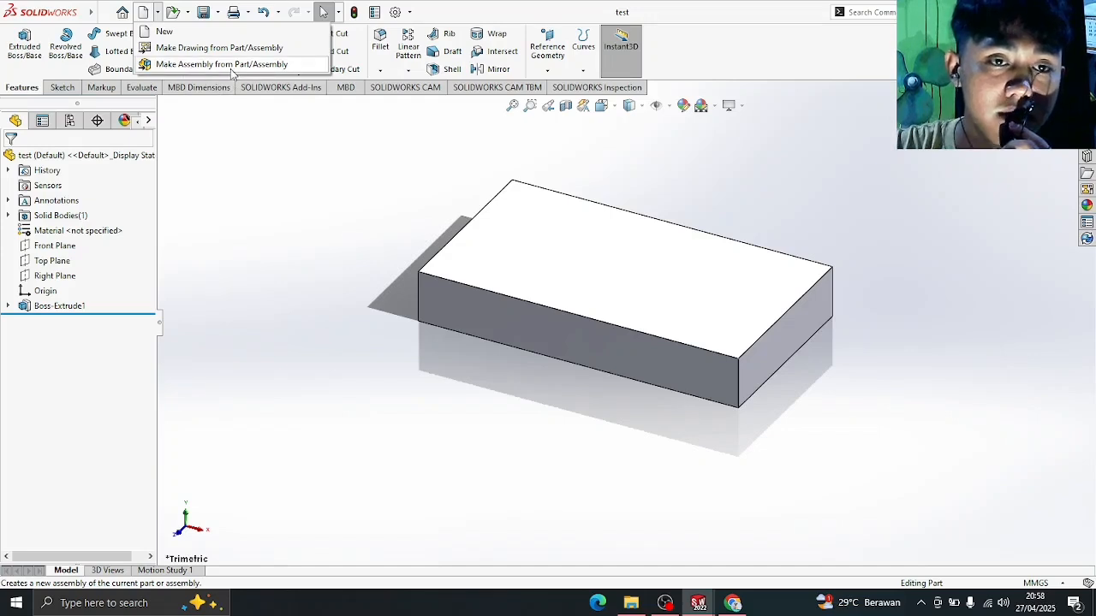
# - Make a new assembly, Assem2, from the test part and place the block as its first component
pyautogui.click(268, 197)
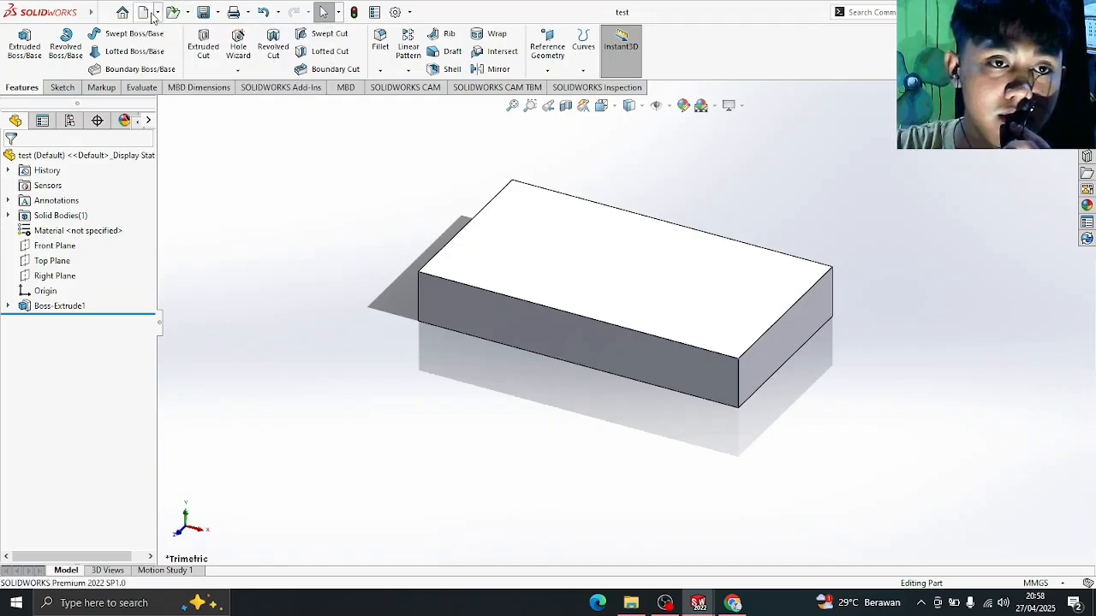
pyautogui.click(158, 13)
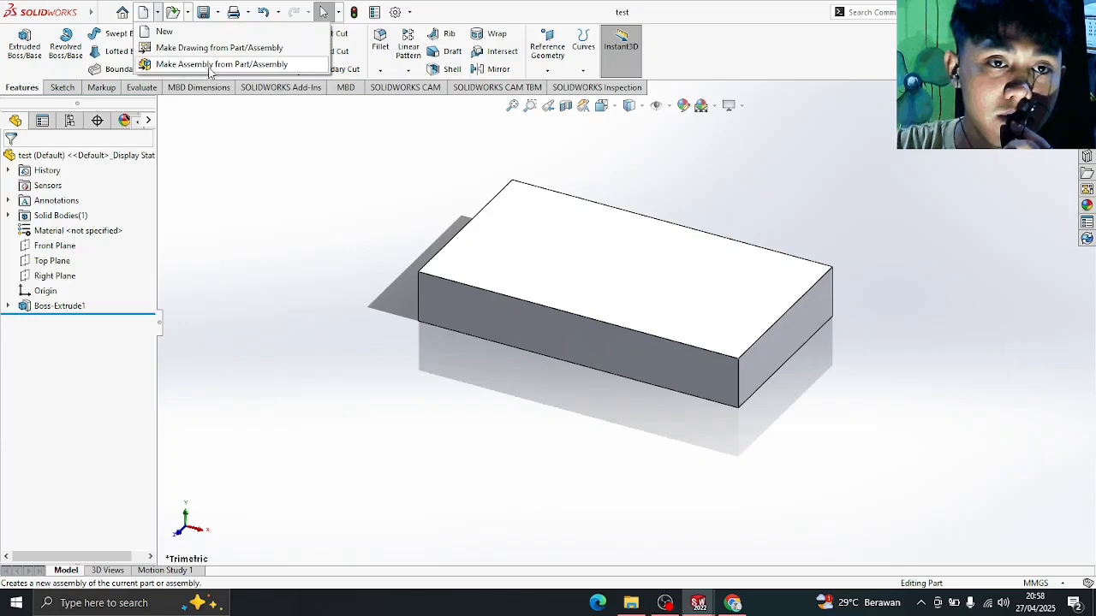
pyautogui.click(236, 69)
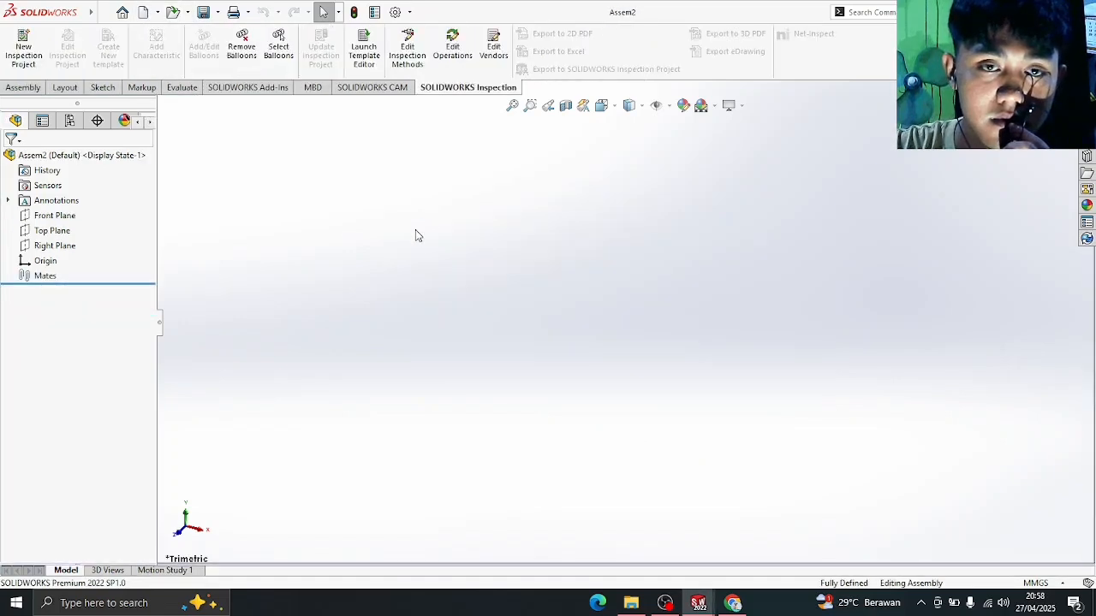
pyautogui.click(605, 259)
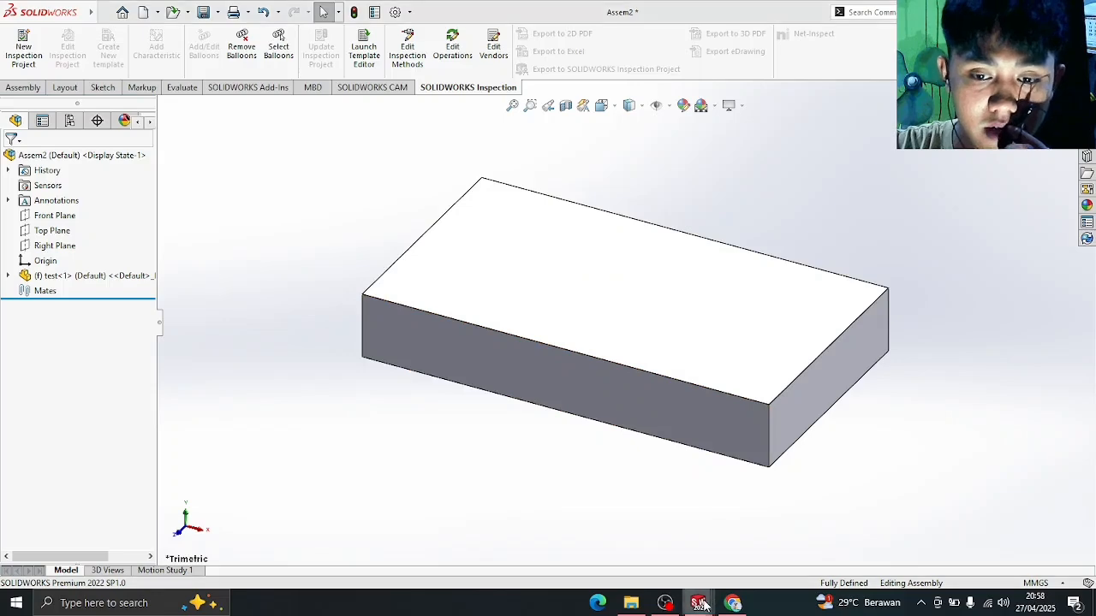
# - Switch windows through the test part back to the Assem1 assembly with Block_circles_2013
pyautogui.hotkey('ctrl', 'Tab')
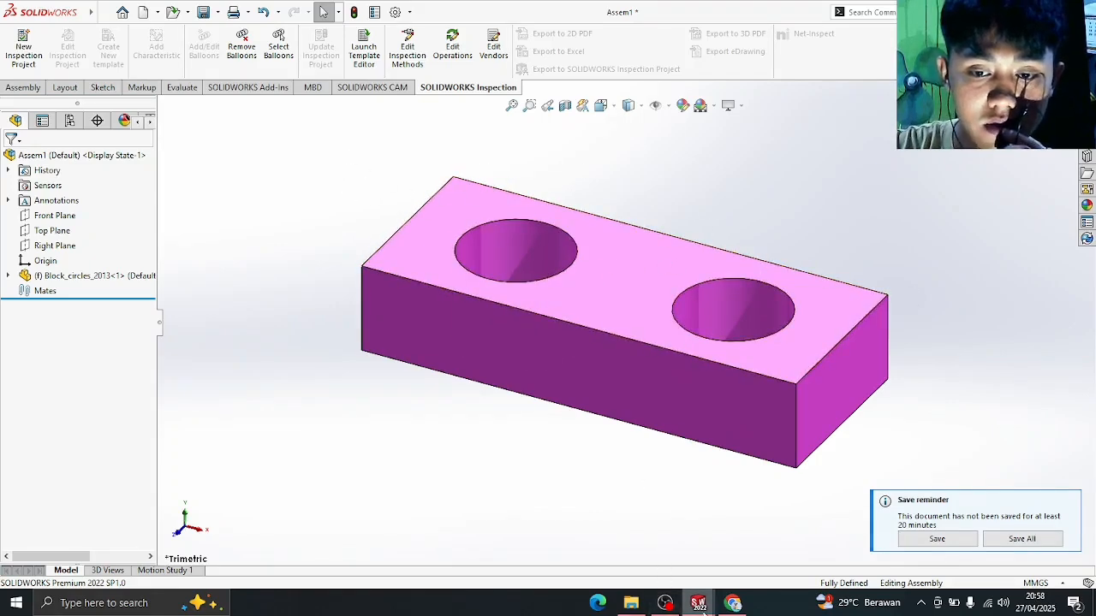
pyautogui.moveTo(700, 604)
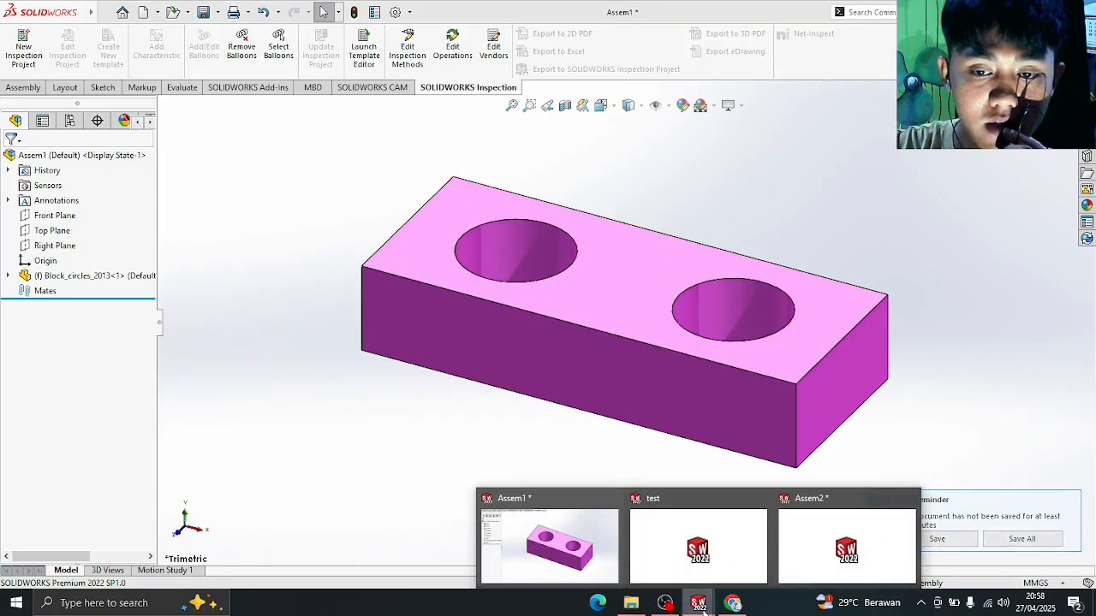
pyautogui.click(682, 535)
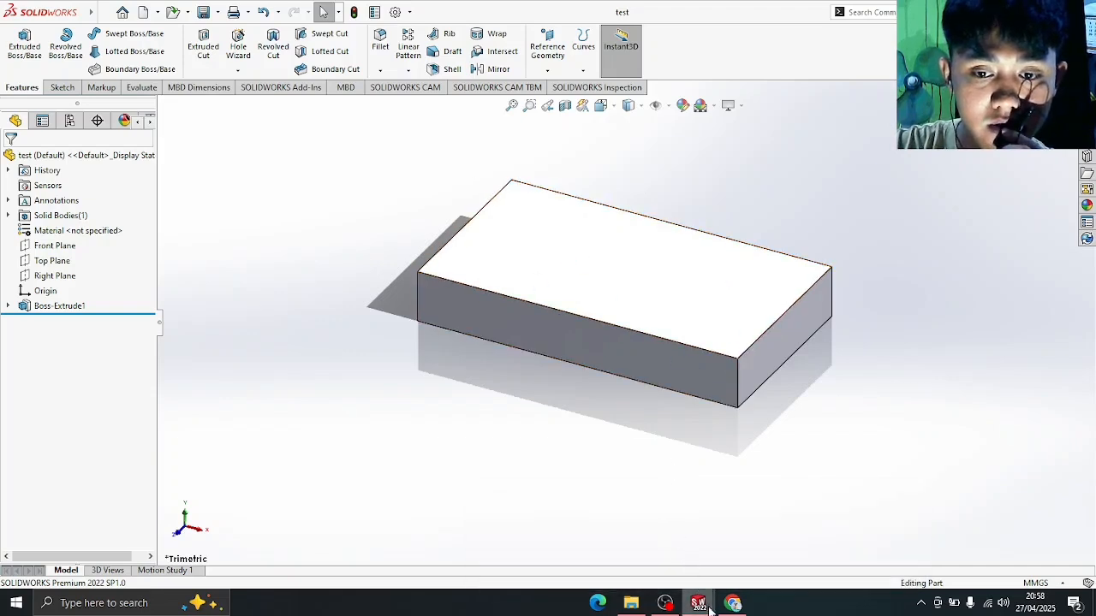
pyautogui.moveTo(709, 608)
pyautogui.click(813, 553)
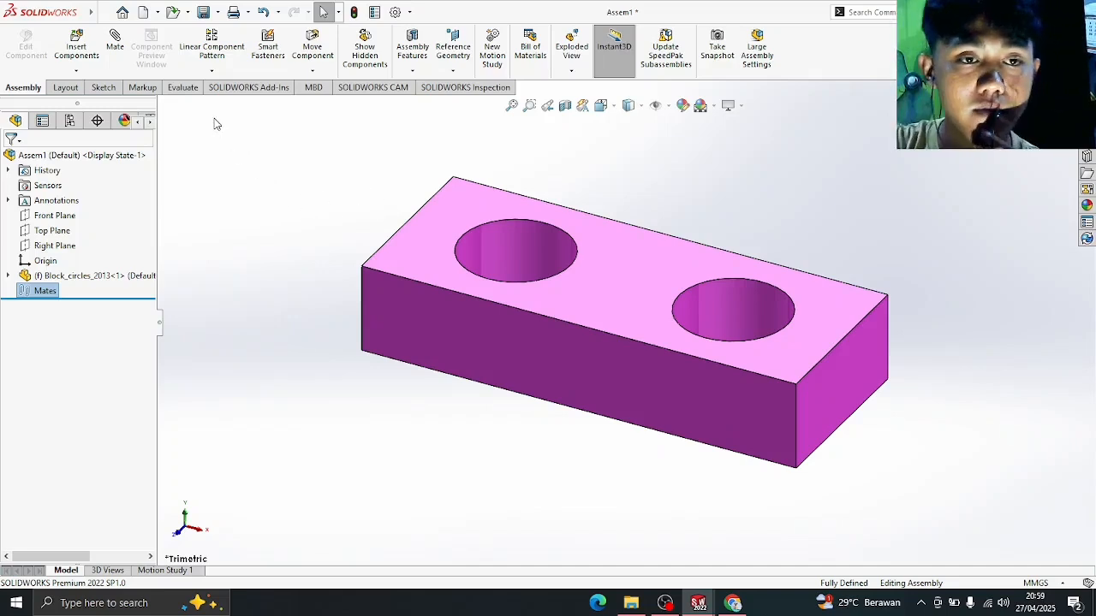
pyautogui.click(115, 48)
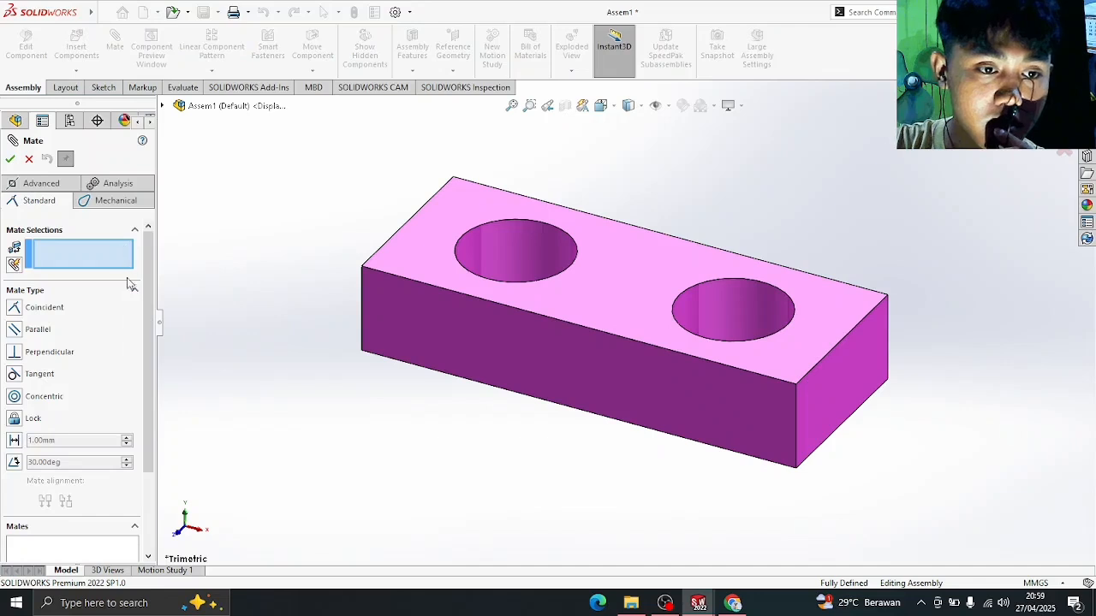
pyautogui.click(136, 230)
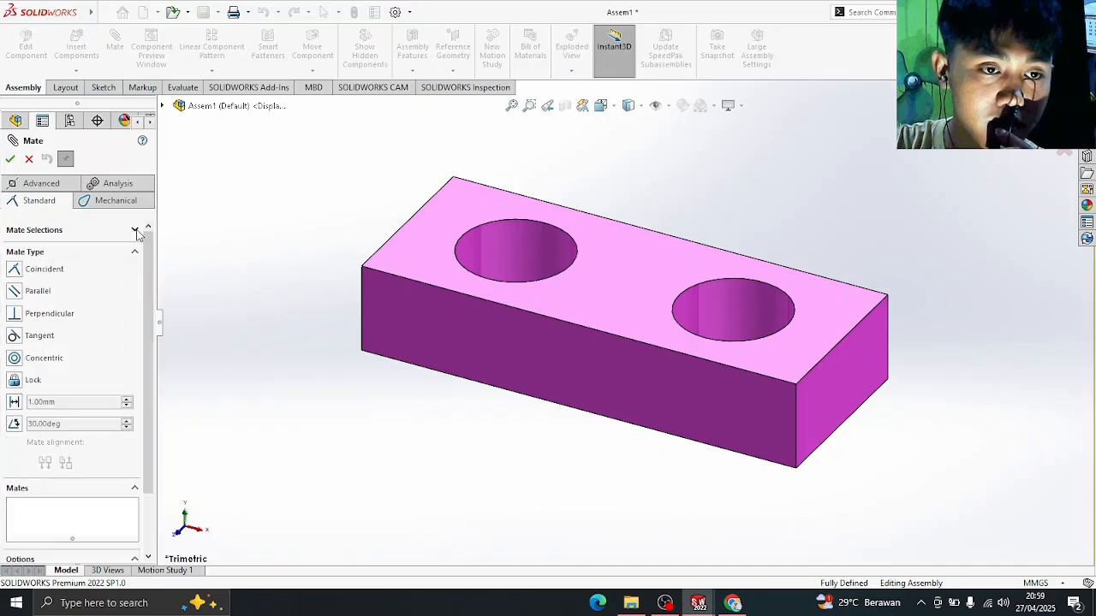
pyautogui.click(135, 230)
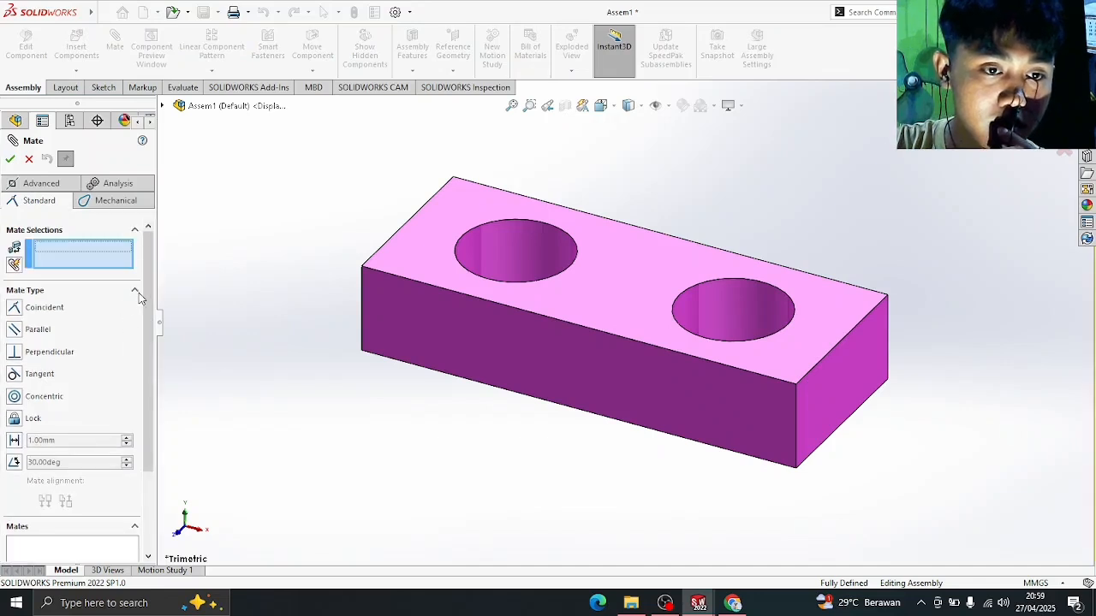
pyautogui.click(135, 291)
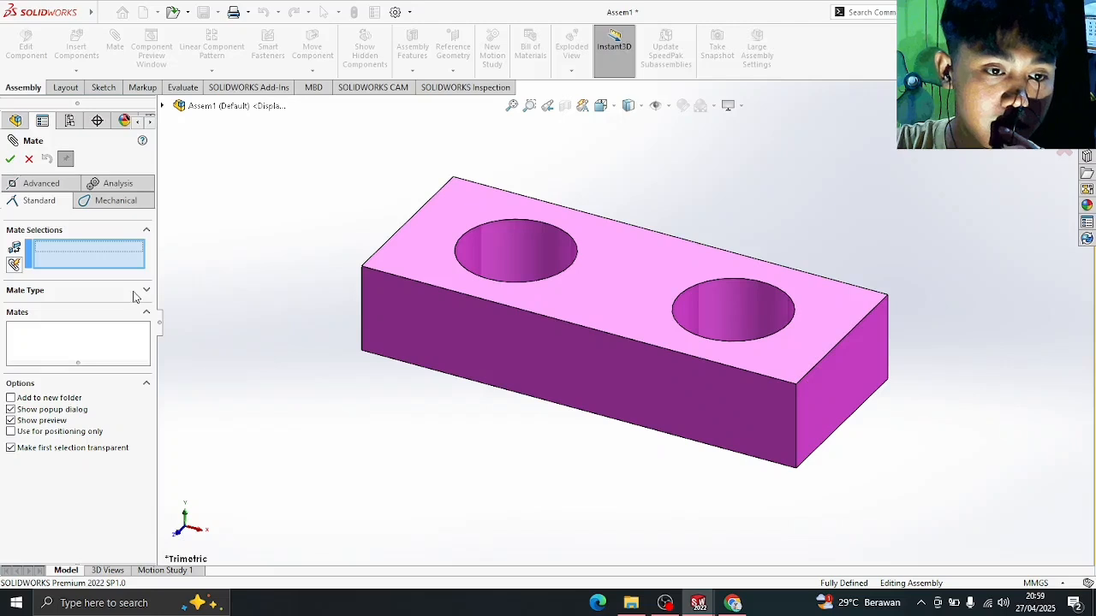
pyautogui.click(134, 293)
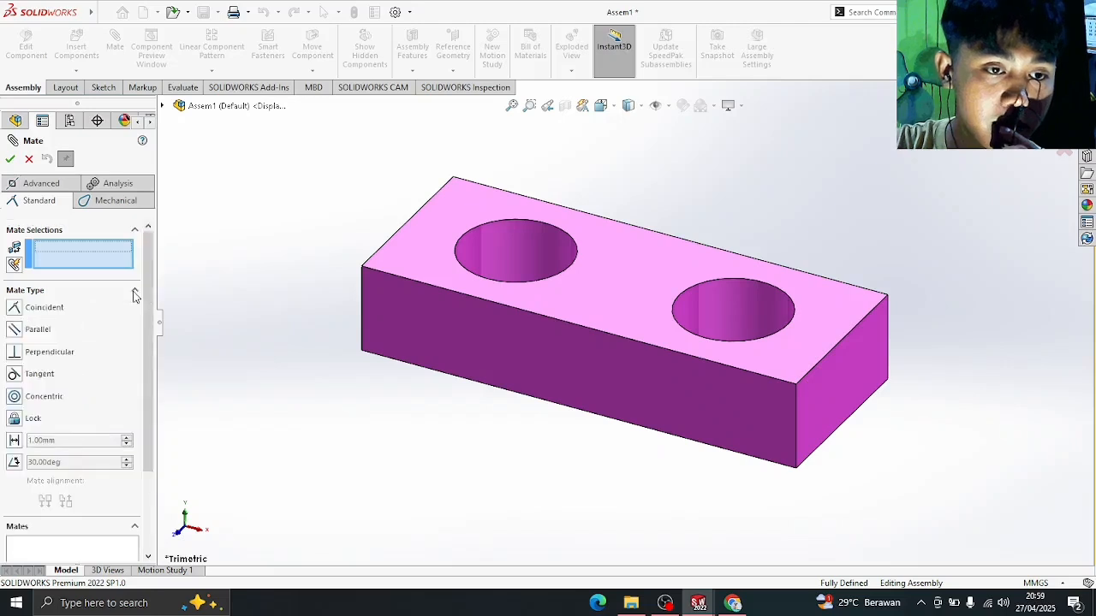
pyautogui.click(43, 184)
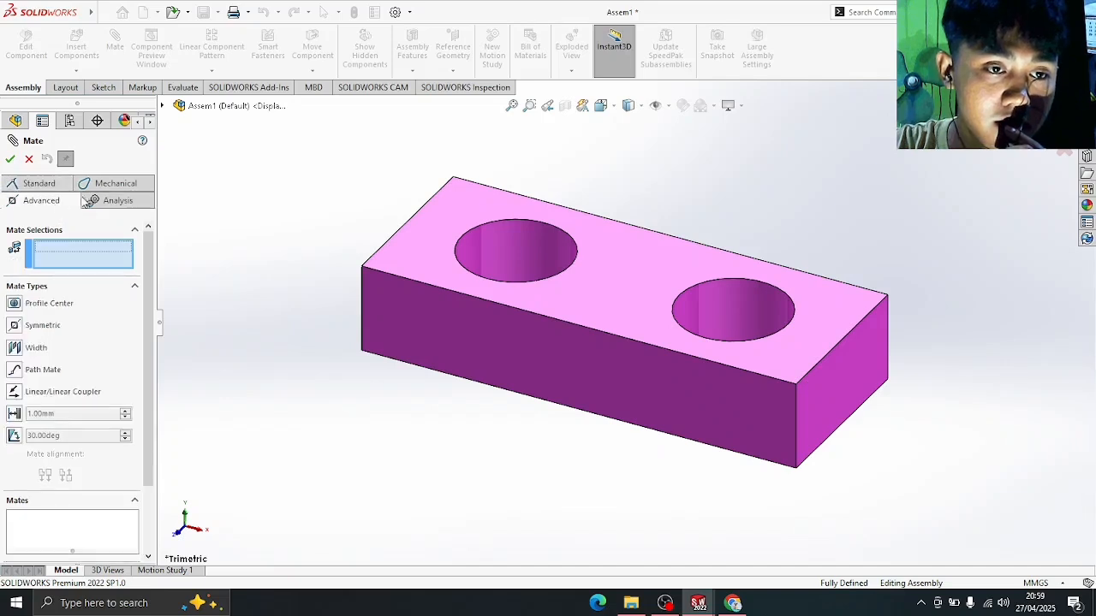
pyautogui.click(106, 184)
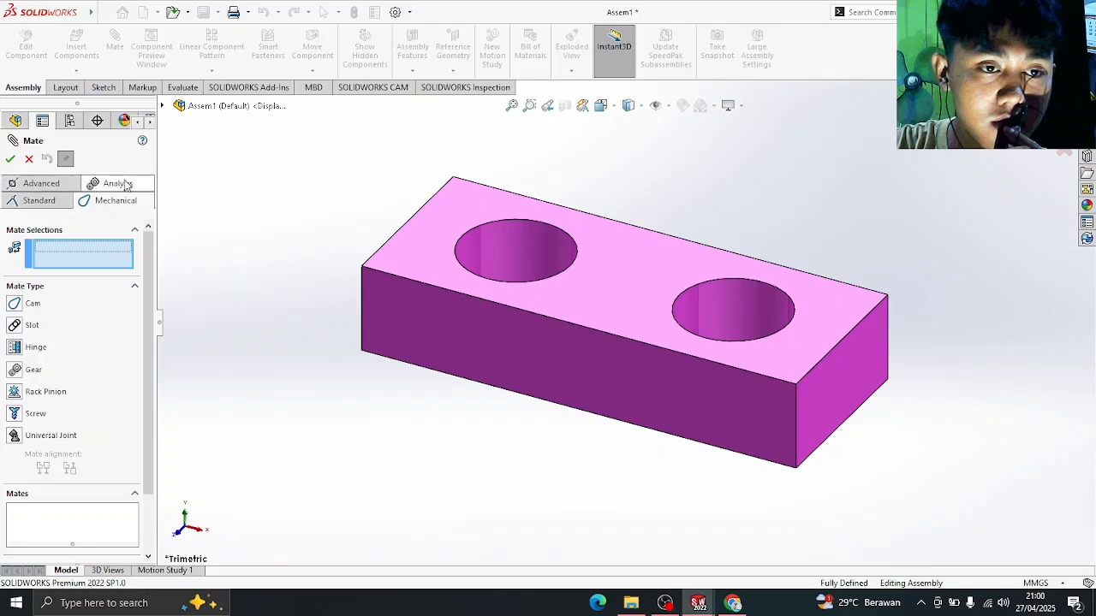
pyautogui.click(38, 200)
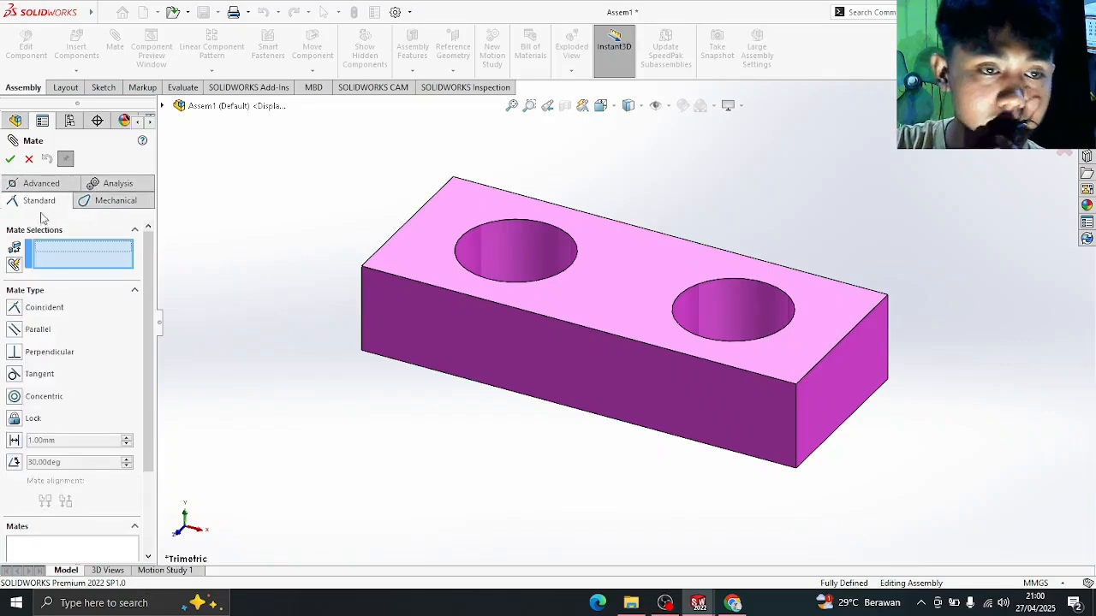
pyautogui.scroll(-3, 111, 311)
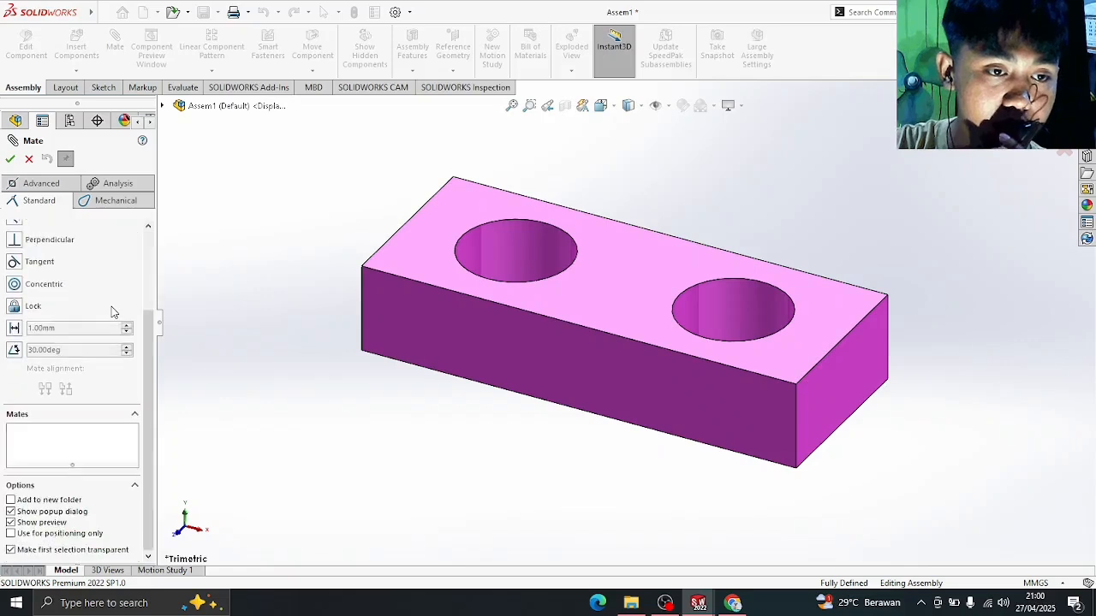
pyautogui.scroll(3, 111, 311)
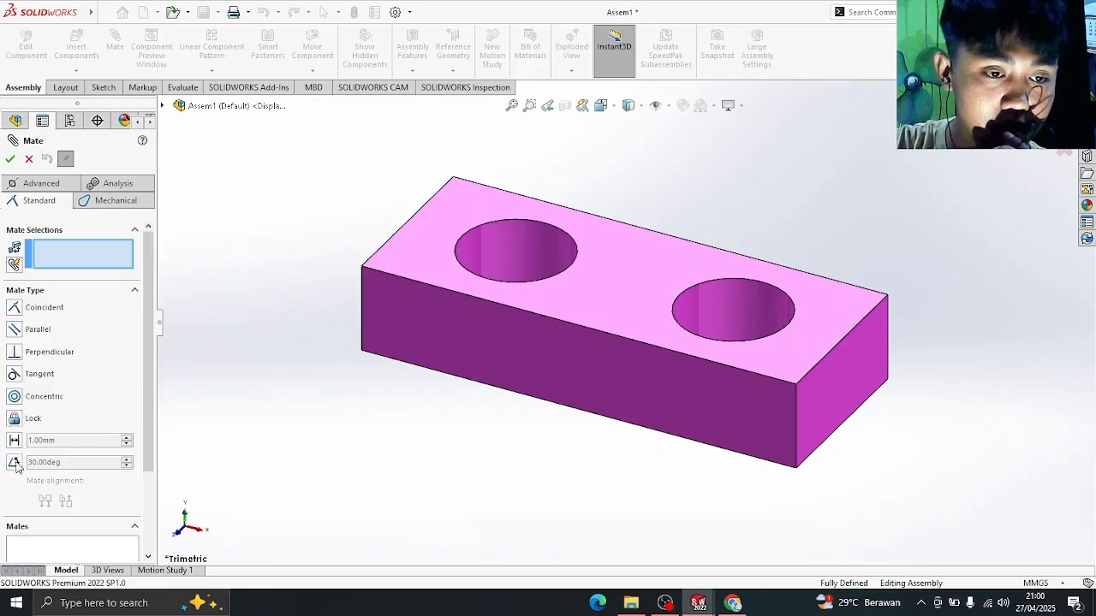
pyautogui.click(91, 262)
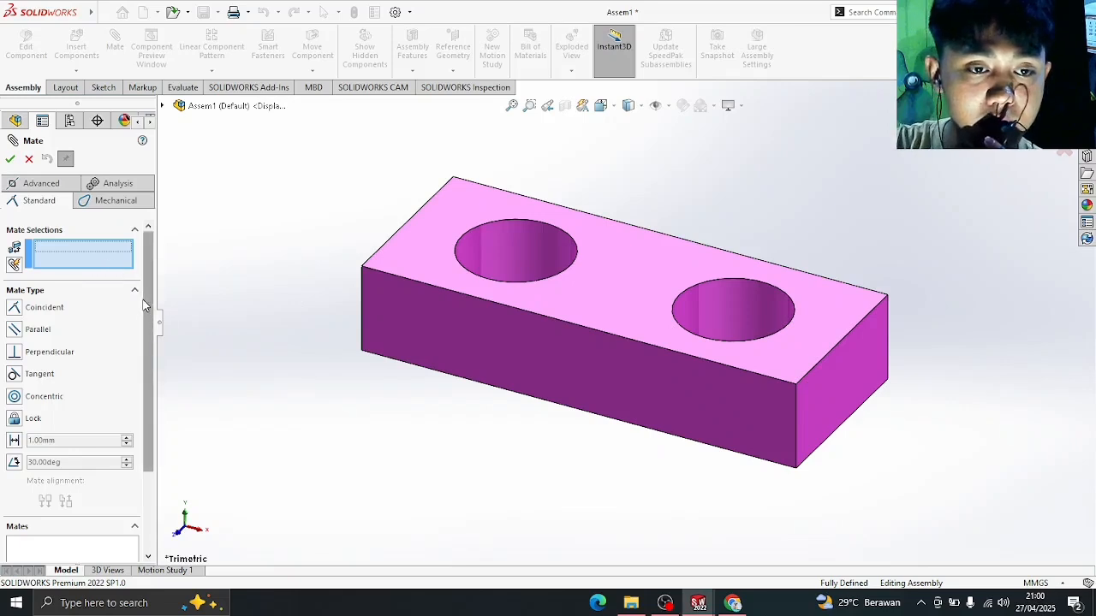
pyautogui.moveTo(147, 307)
pyautogui.mouseDown()
pyautogui.moveTo(163, 380)
pyautogui.moveTo(163, 274)
pyautogui.moveTo(148, 295)
pyautogui.moveTo(158, 317)
pyautogui.mouseUp()
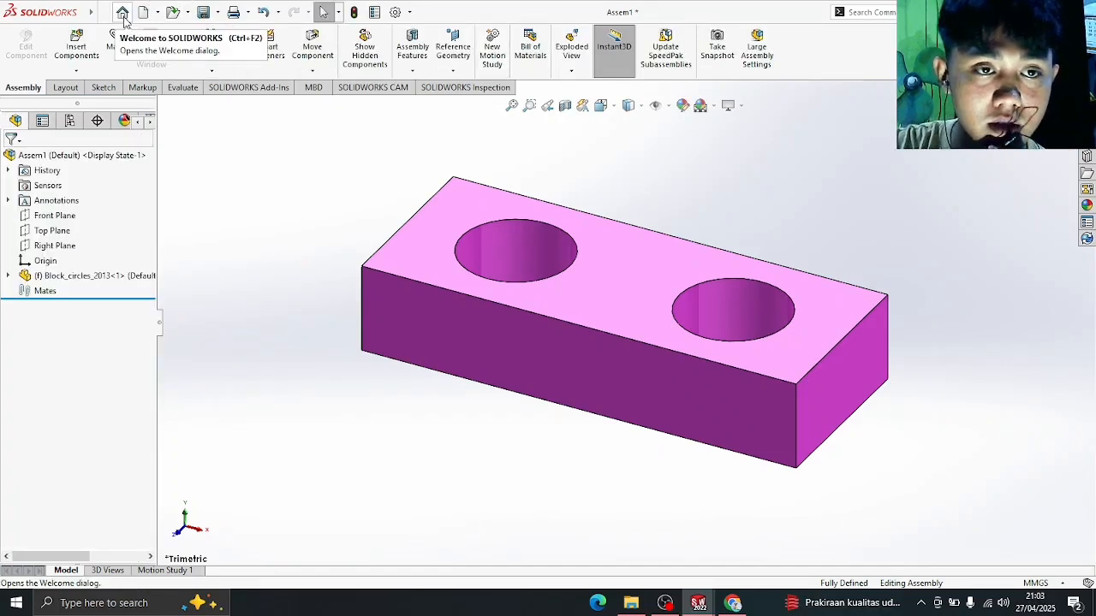
# - Start a new assembly and place rectangle_1_2013 from the 58. The+Fixed+Part folder as its first component
pyautogui.click(122, 14)
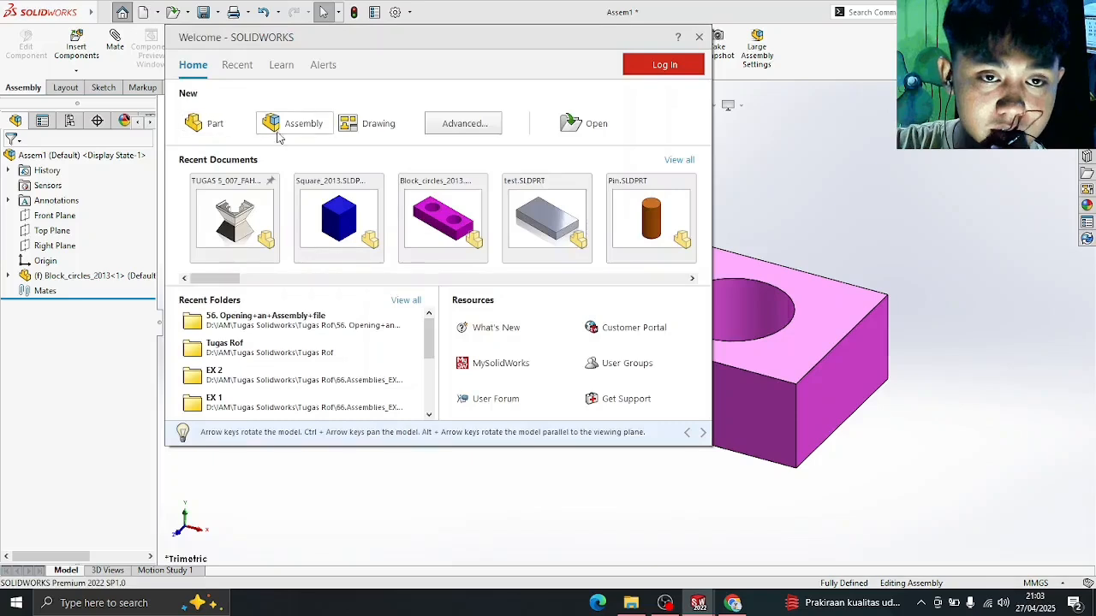
pyautogui.click(297, 130)
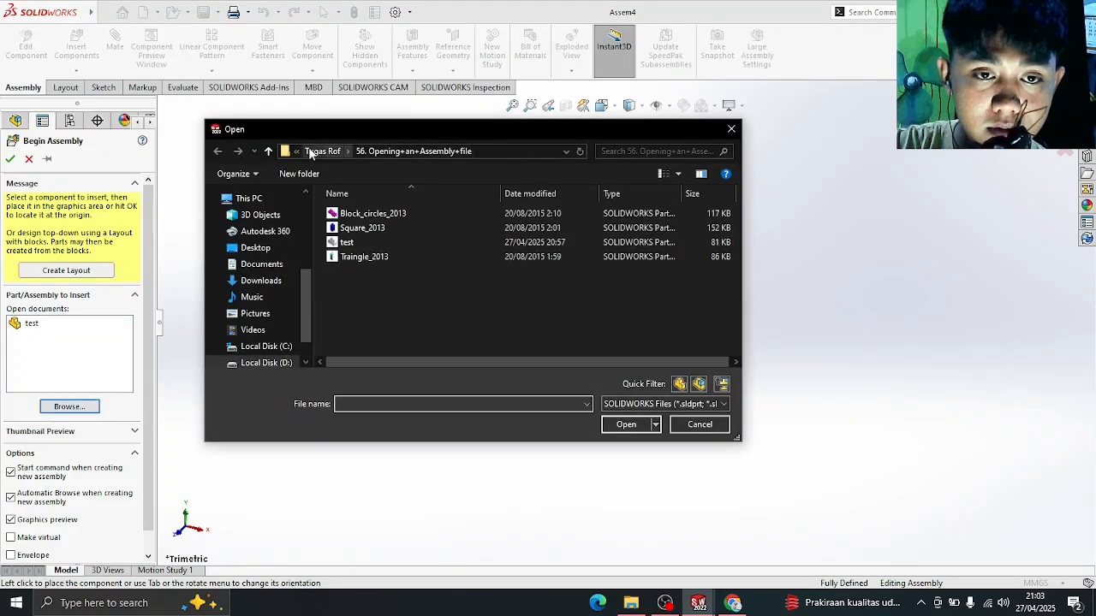
pyautogui.click(328, 152)
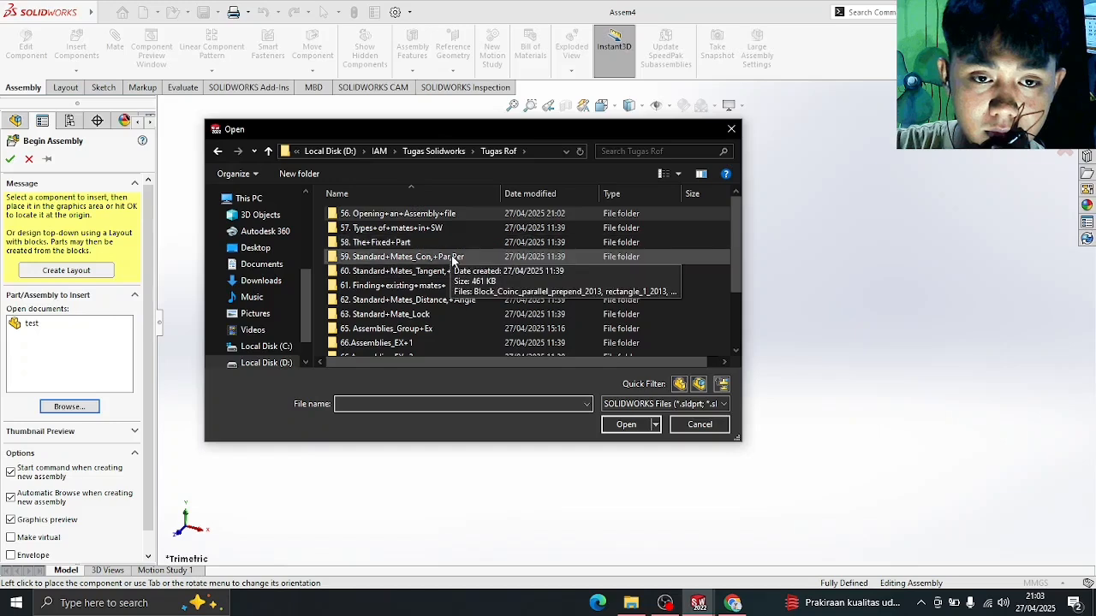
pyautogui.doubleClick(435, 244)
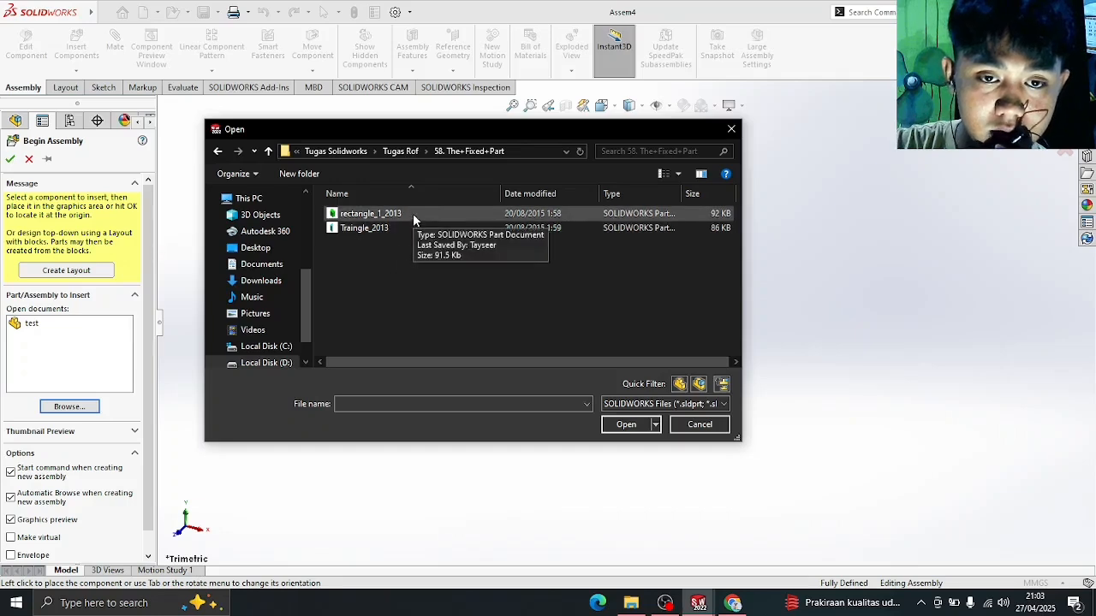
pyautogui.click(412, 214)
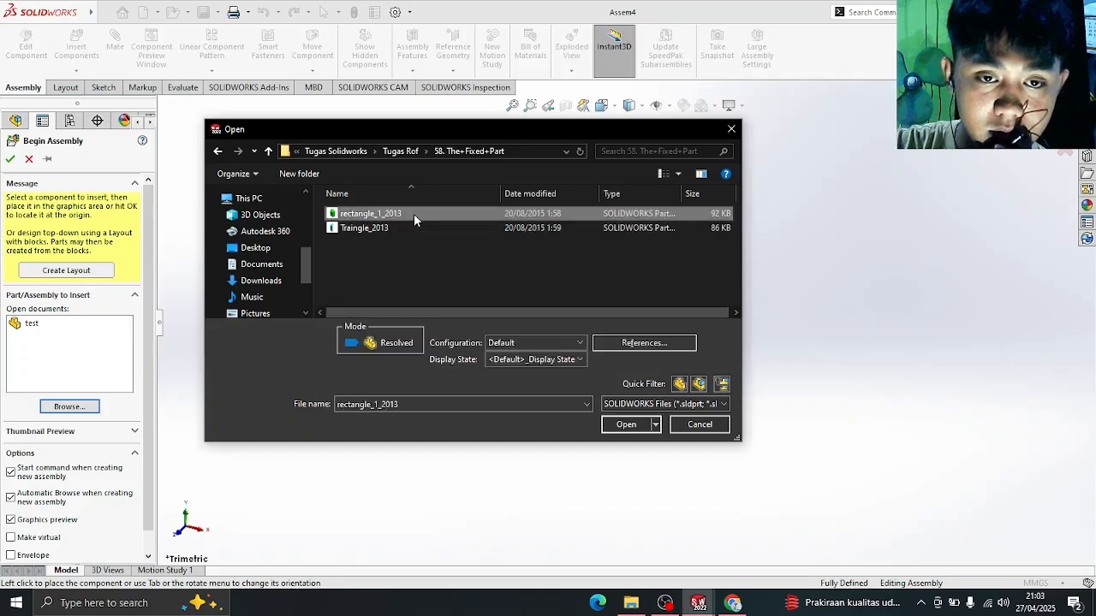
pyautogui.click(626, 425)
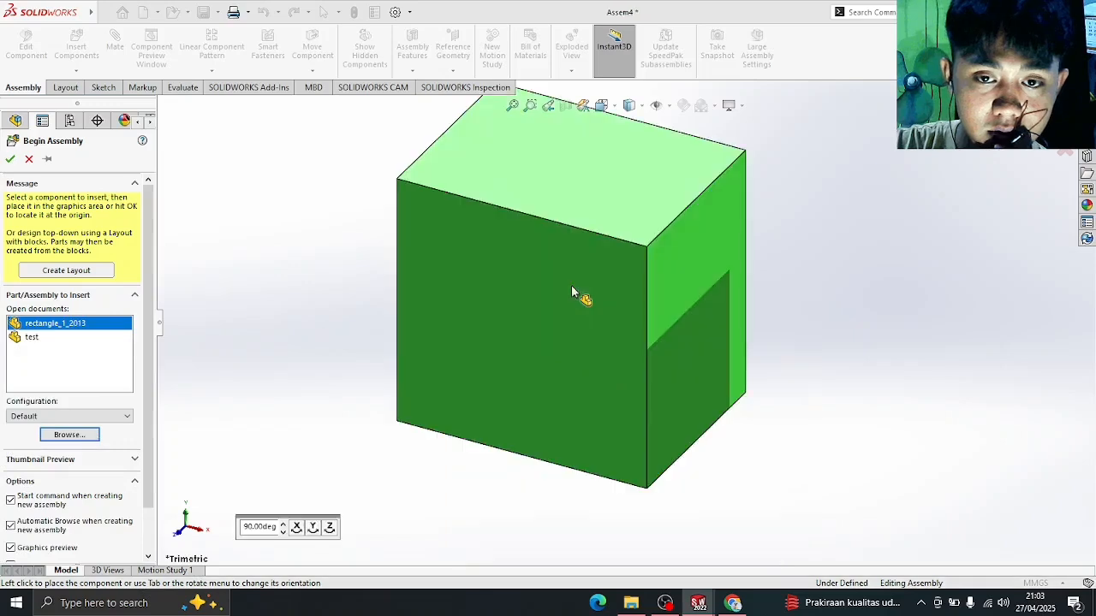
pyautogui.click(571, 336)
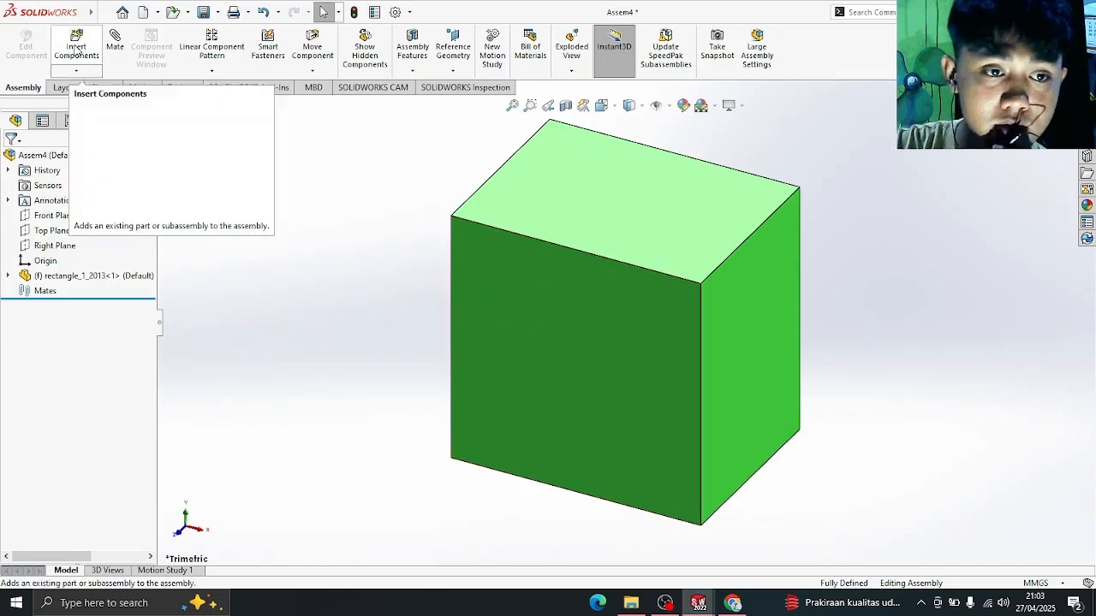
# - Zoom to fit, then insert Traingle_2013 and place it to the left of the green box
pyautogui.press('f')
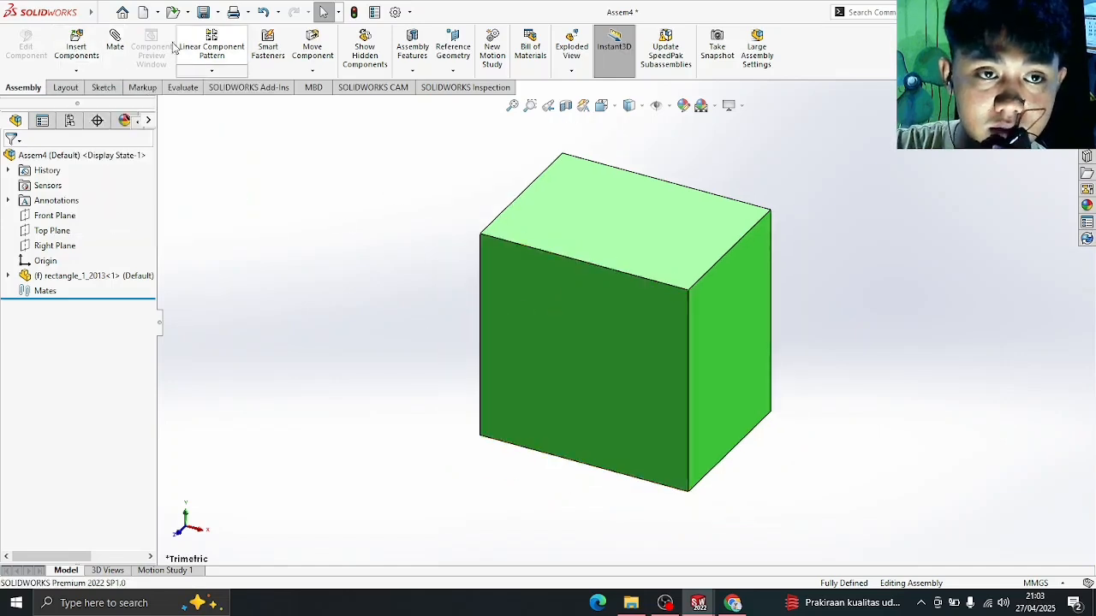
pyautogui.click(76, 47)
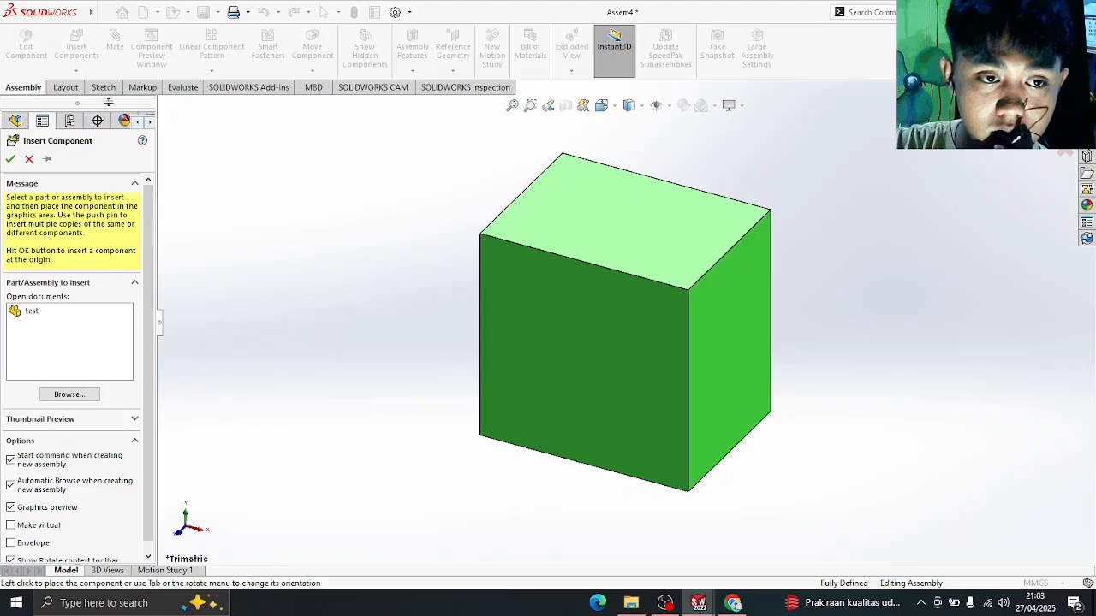
pyautogui.click(70, 395)
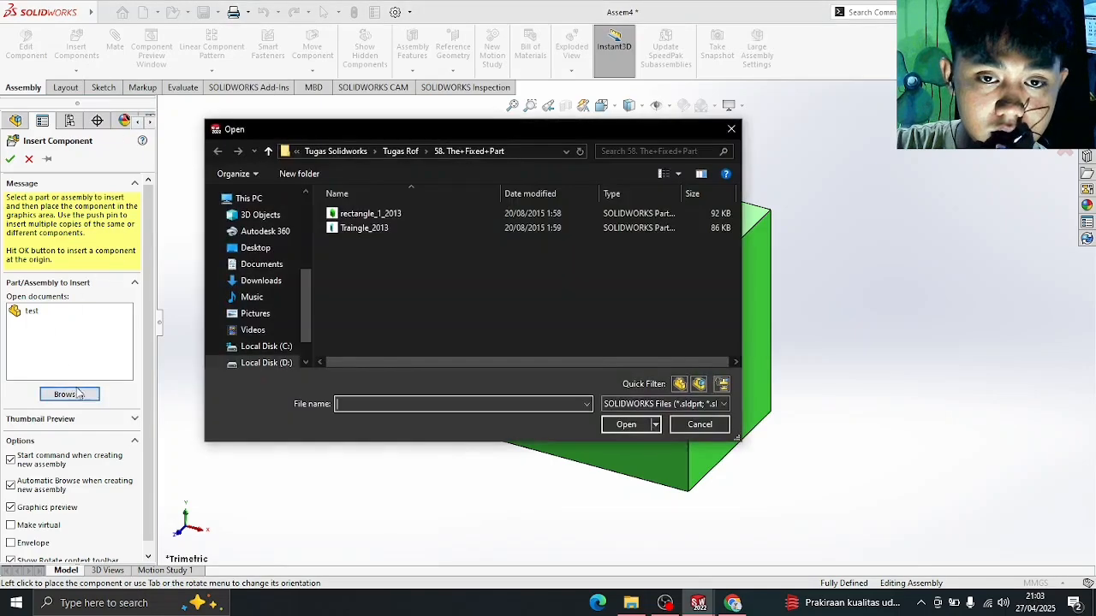
pyautogui.doubleClick(351, 230)
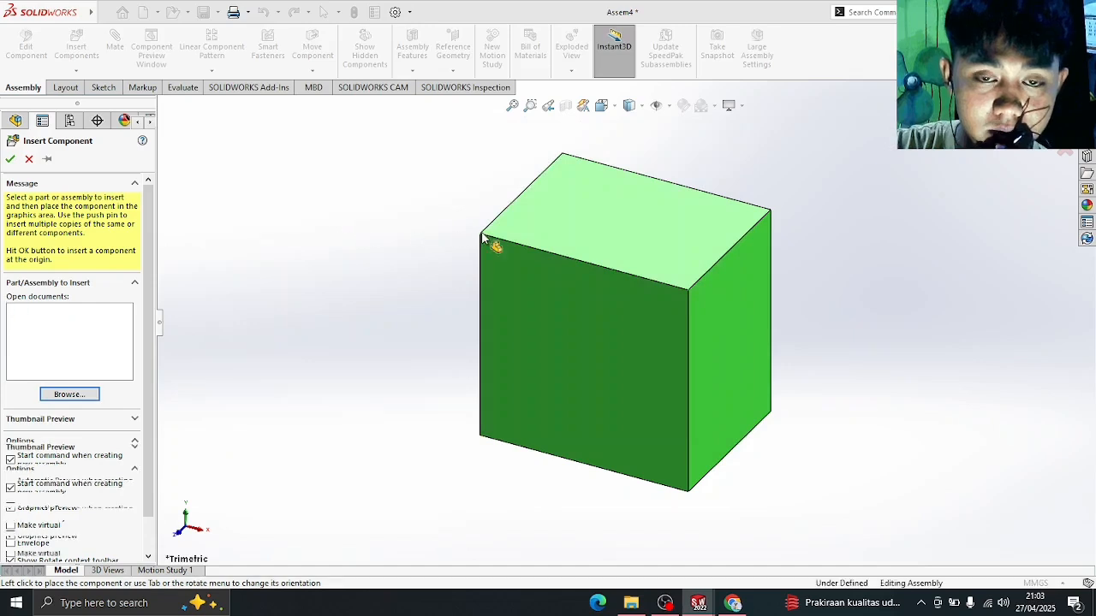
pyautogui.click(422, 284)
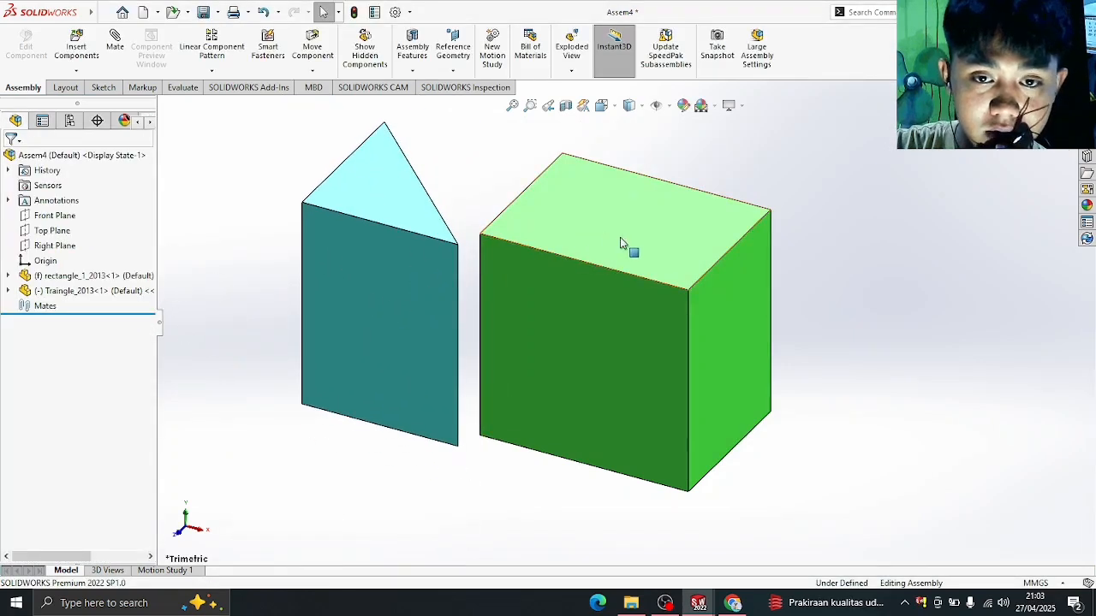
# - Drag the triangular prism leftward away from the box; the fixed green box does not move
pyautogui.click(120, 276)
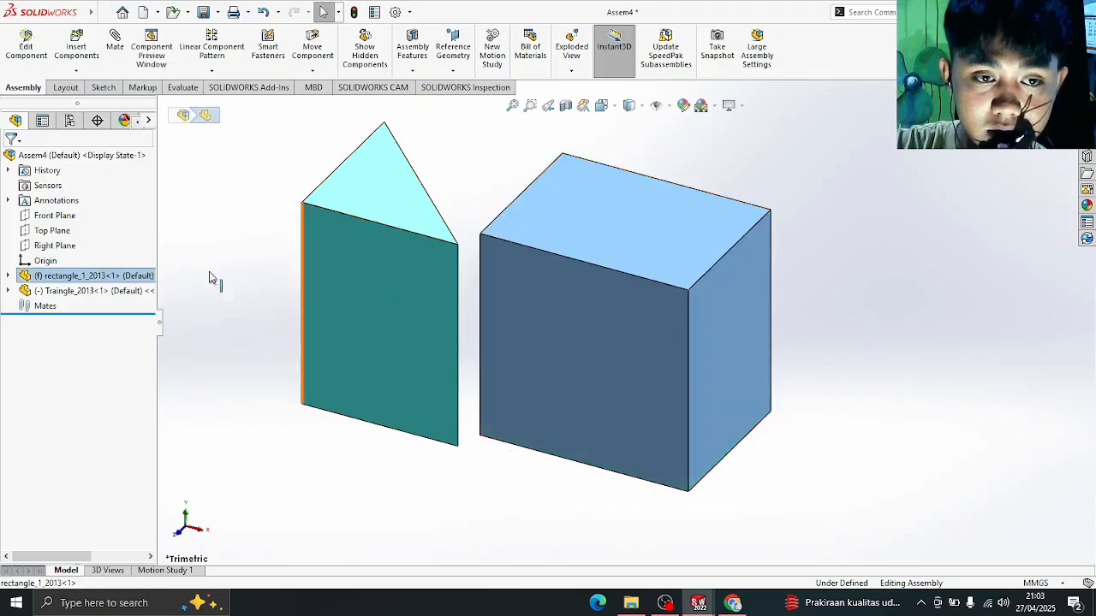
pyautogui.click(119, 291)
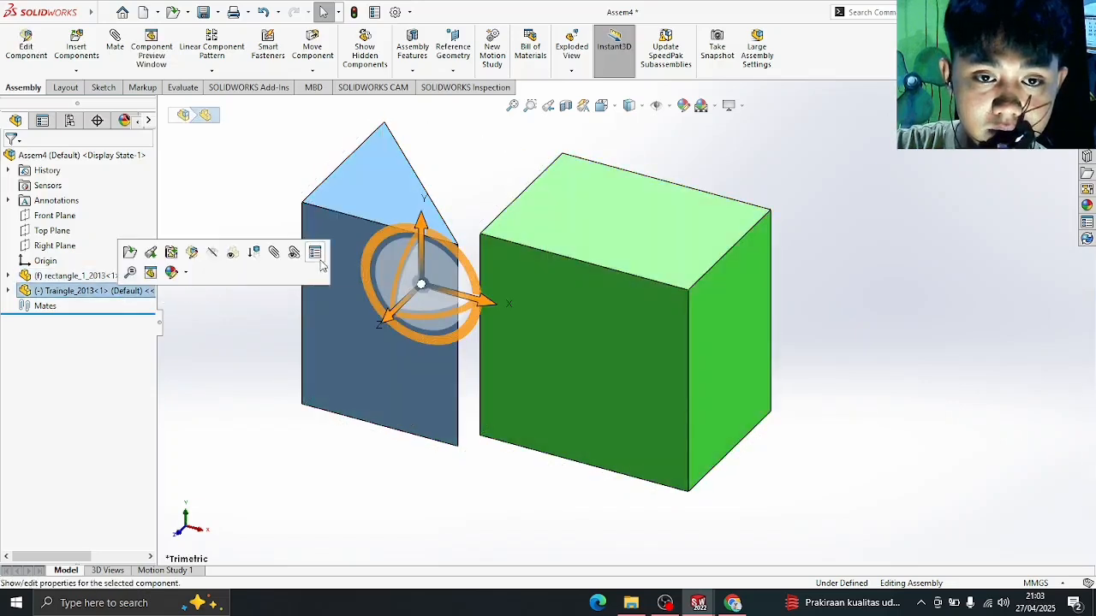
pyautogui.click(286, 170)
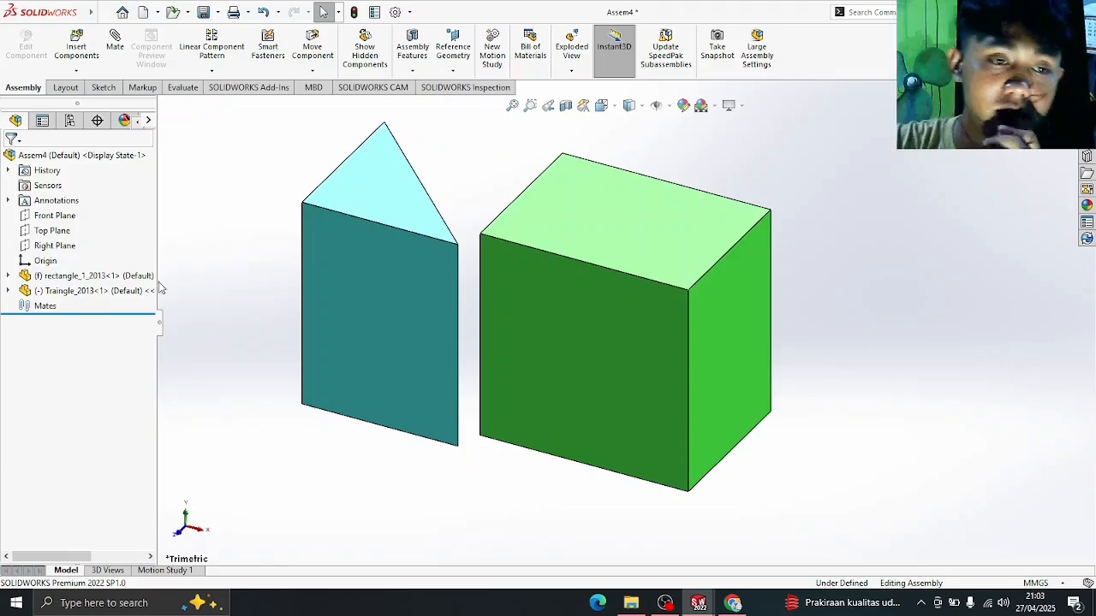
pyautogui.click(129, 276)
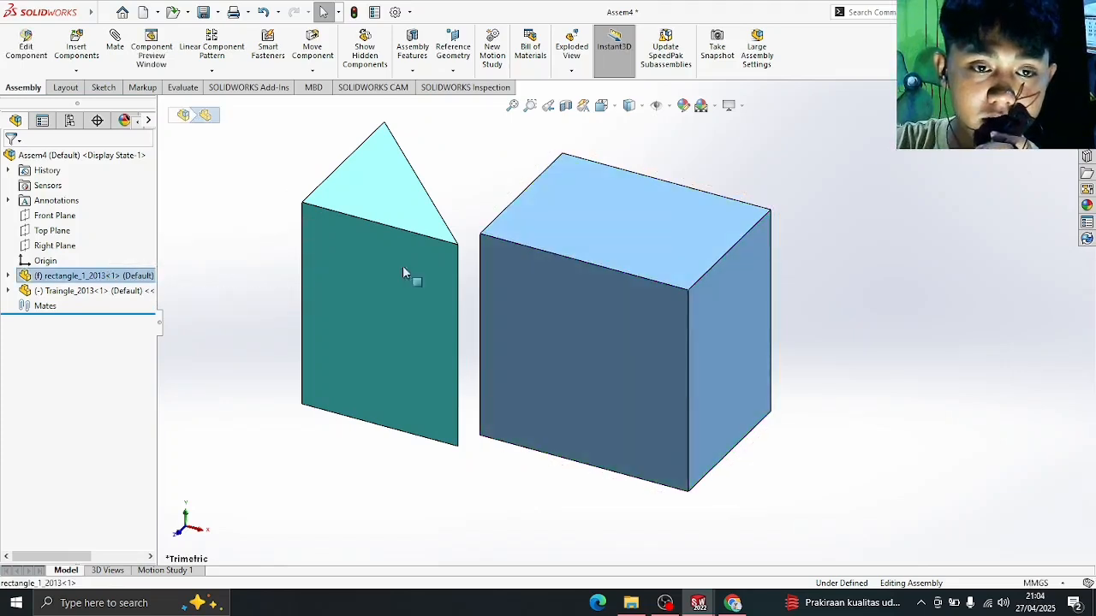
pyautogui.click(490, 163)
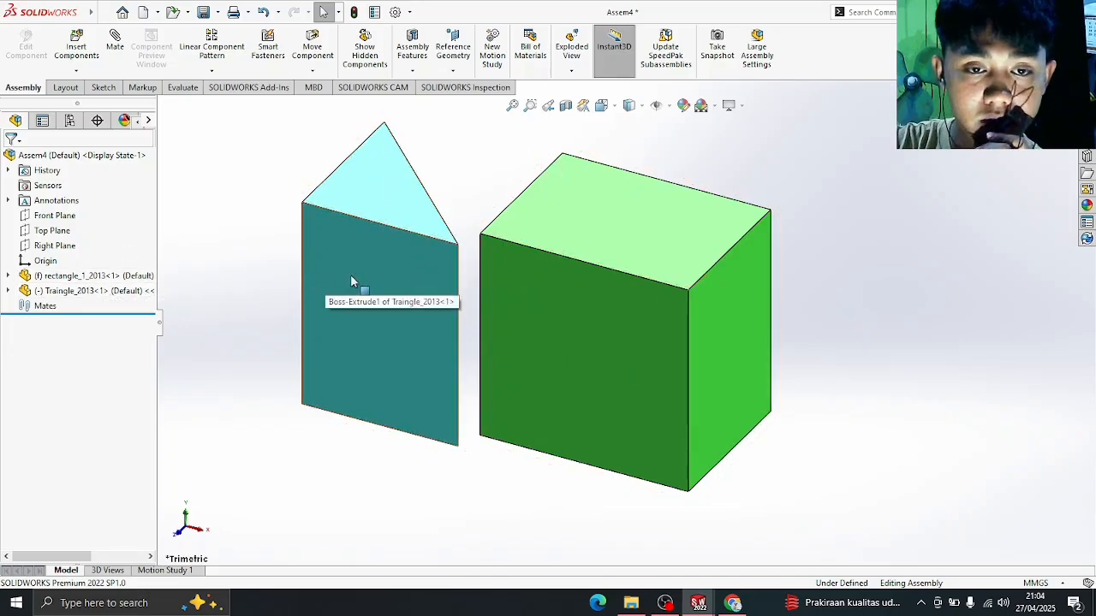
pyautogui.click(373, 269)
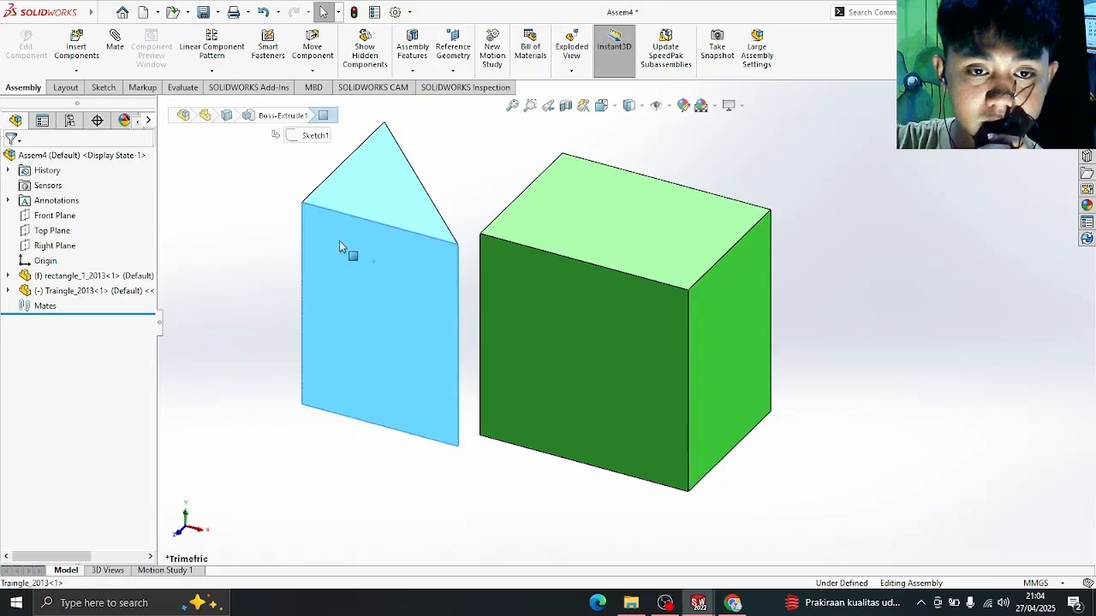
pyautogui.moveTo(313, 226); pyautogui.dragTo(324, 281)
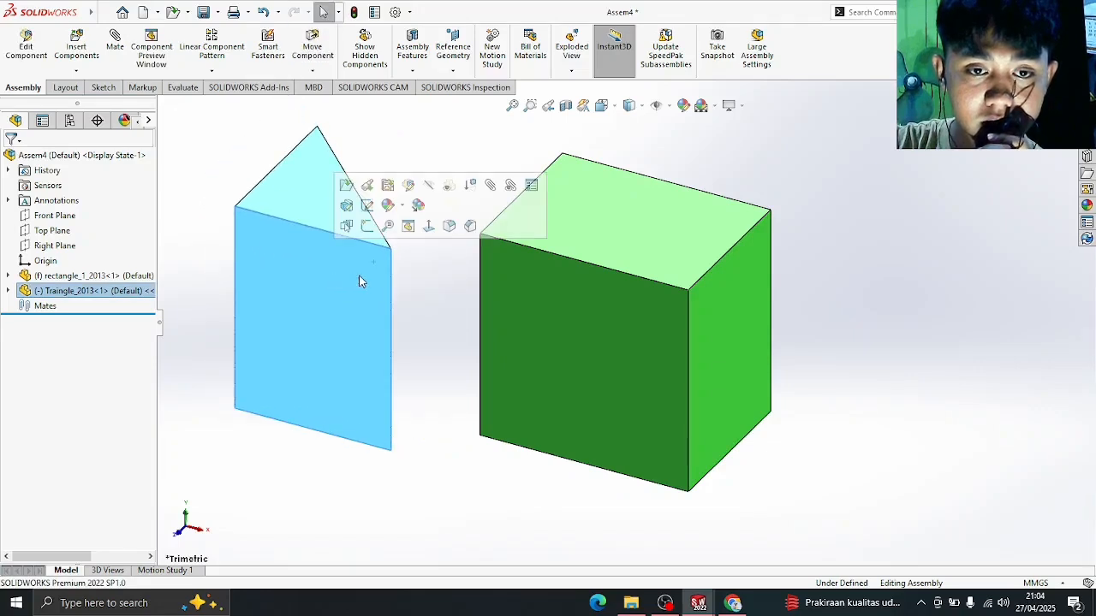
pyautogui.click(434, 313)
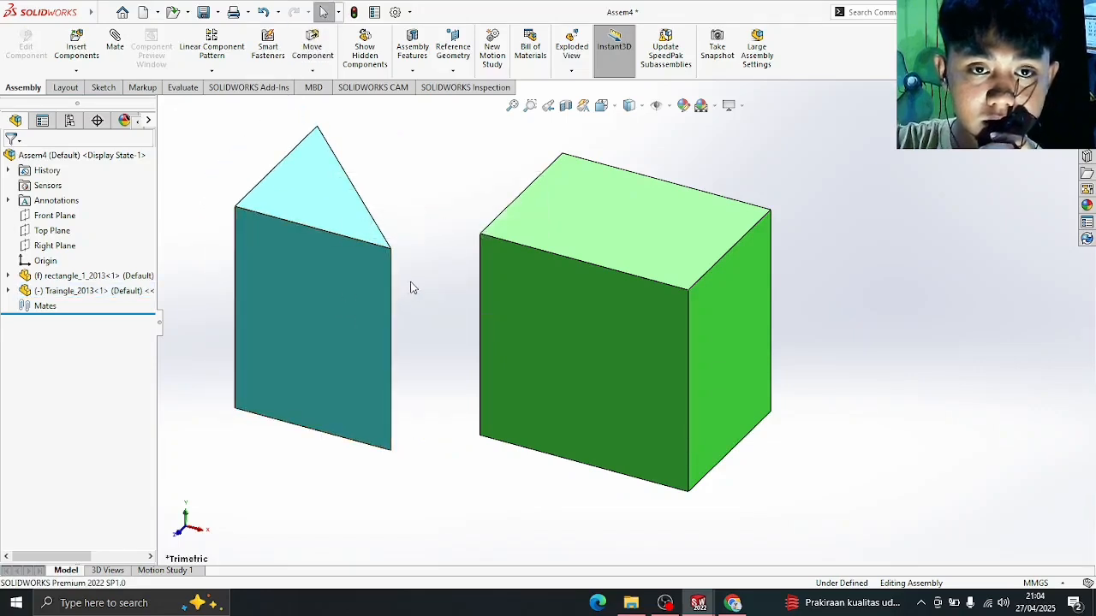
pyautogui.moveTo(293, 269); pyautogui.dragTo(333, 284)
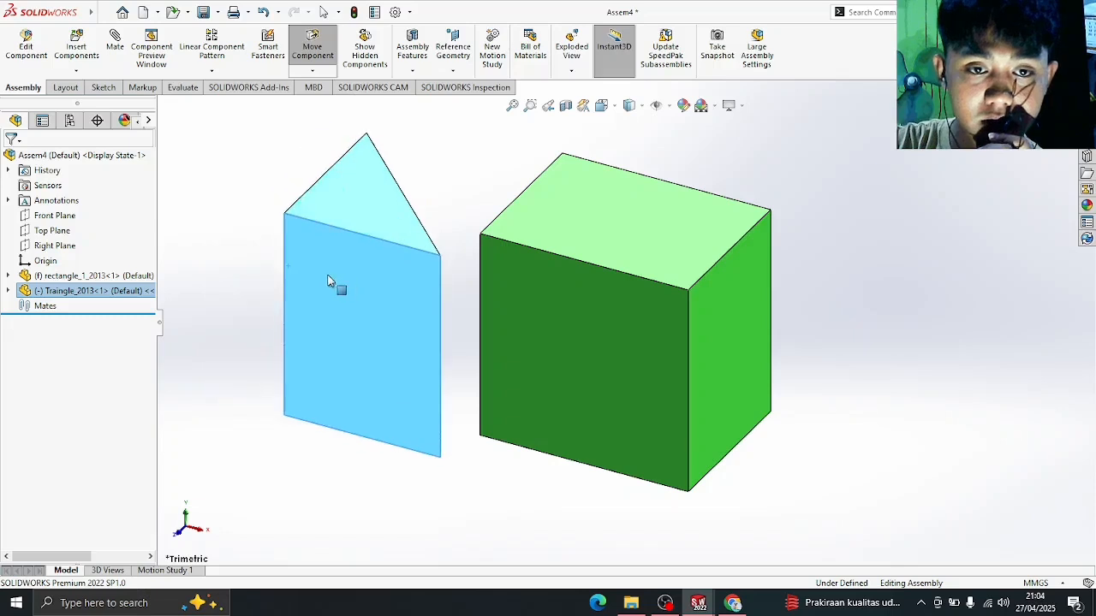
pyautogui.click(225, 242)
pyautogui.moveTo(648, 333); pyautogui.dragTo(731, 354)
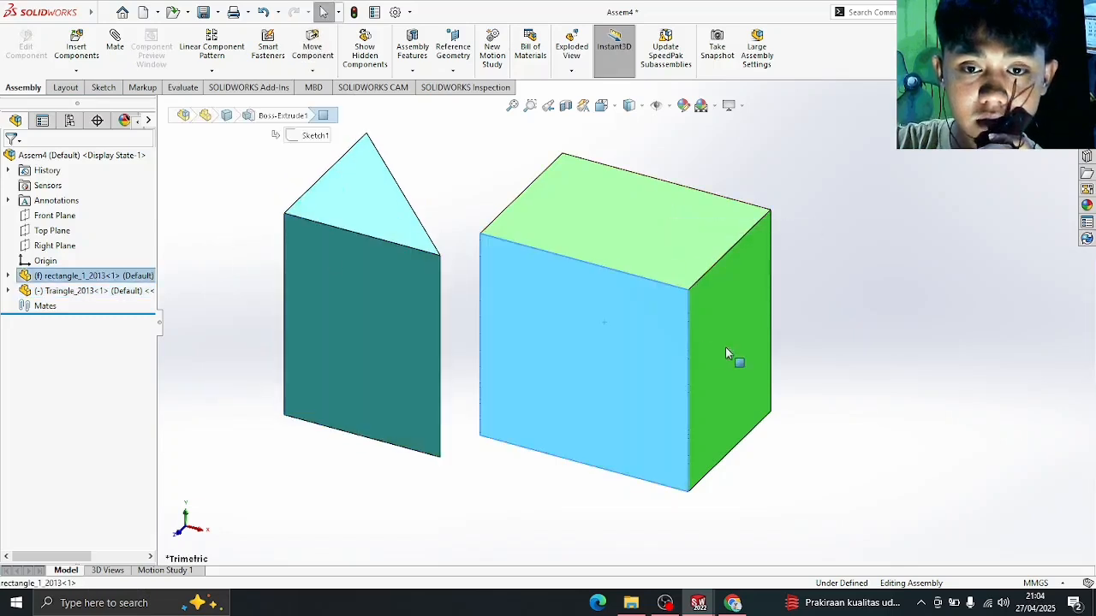
pyautogui.click(837, 231)
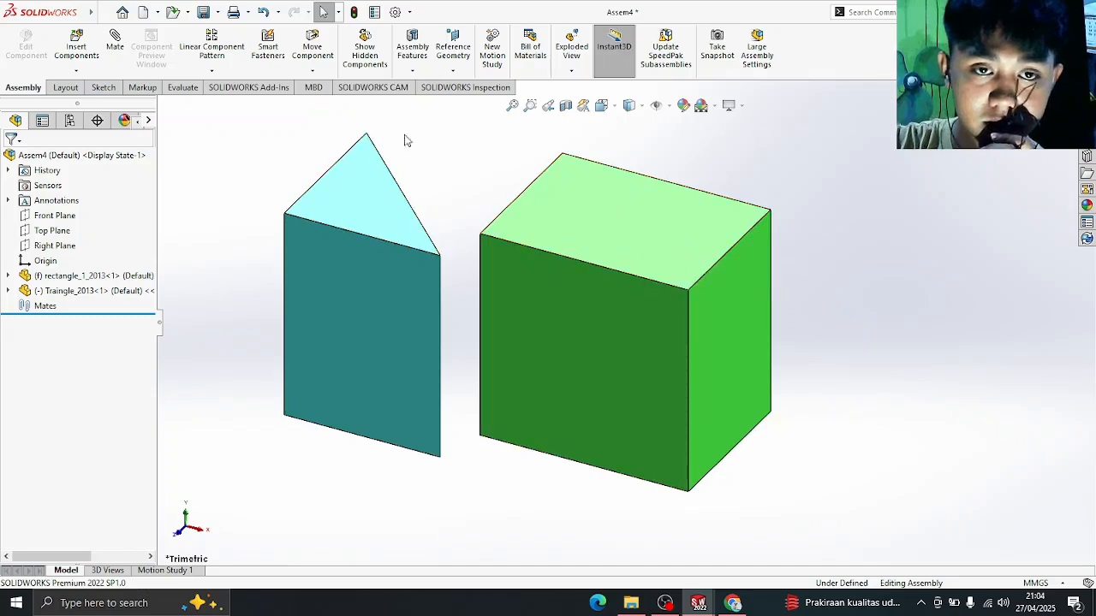
# - Use Rotate Component to free-drag the prism, tipping it onto its side
pyautogui.click(313, 71)
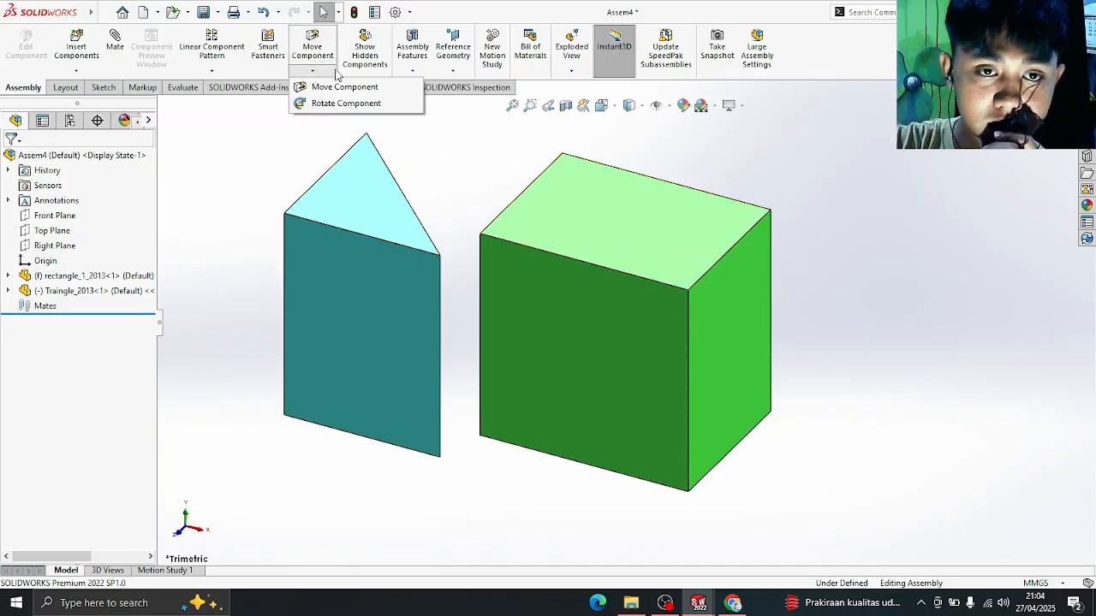
pyautogui.click(342, 104)
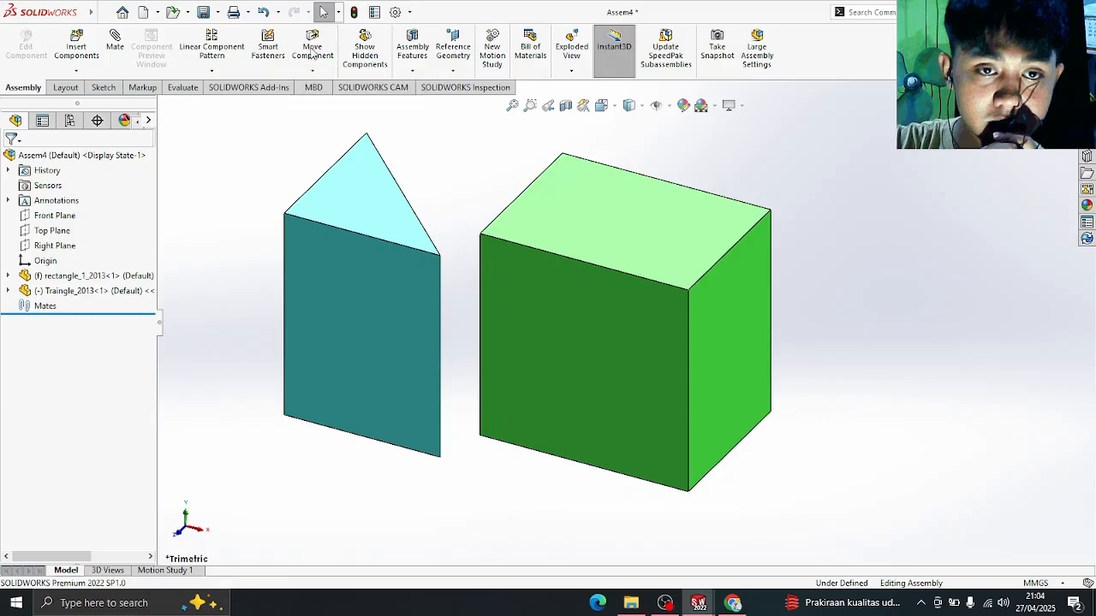
pyautogui.moveTo(368, 286); pyautogui.dragTo(412, 312)
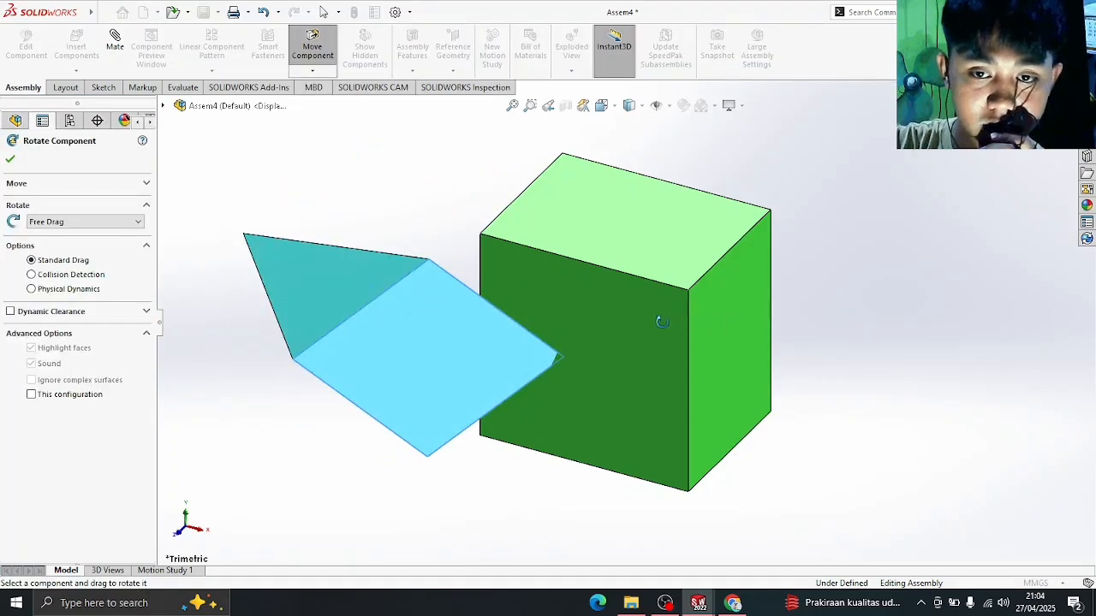
# - Confirm the prism's sideways rotation and drag it up and to the left
pyautogui.click(692, 276)
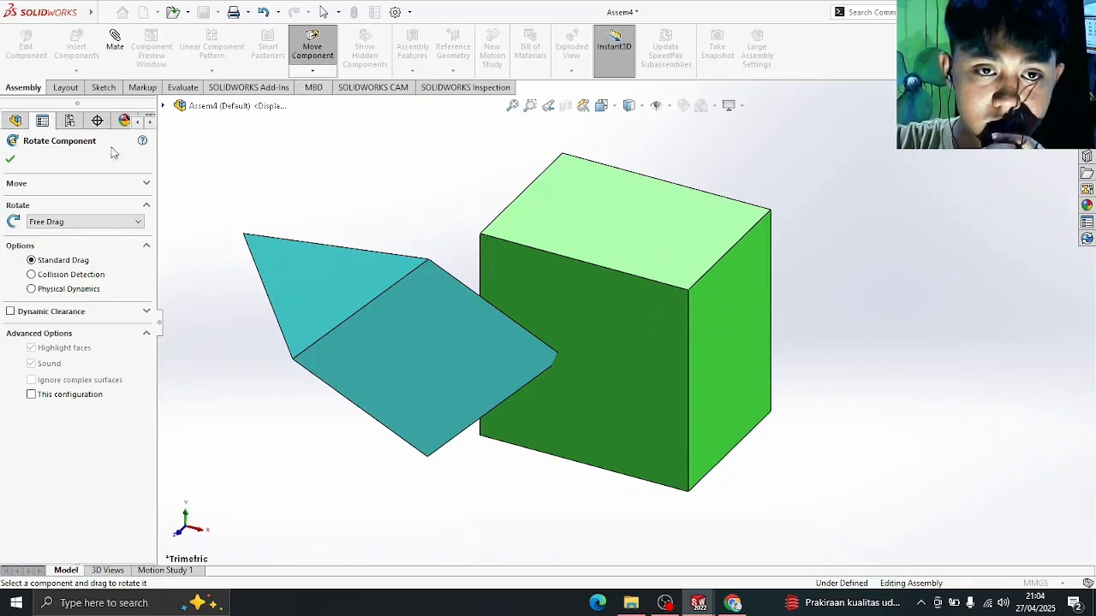
pyautogui.click(11, 161)
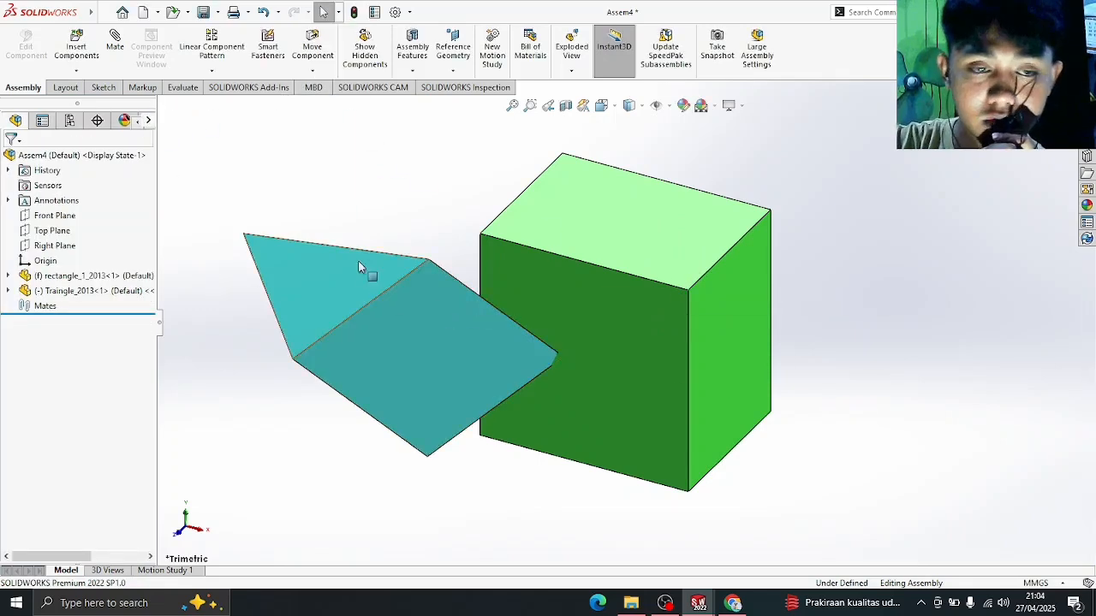
pyautogui.click(296, 281)
pyautogui.moveTo(296, 282); pyautogui.dragTo(226, 209)
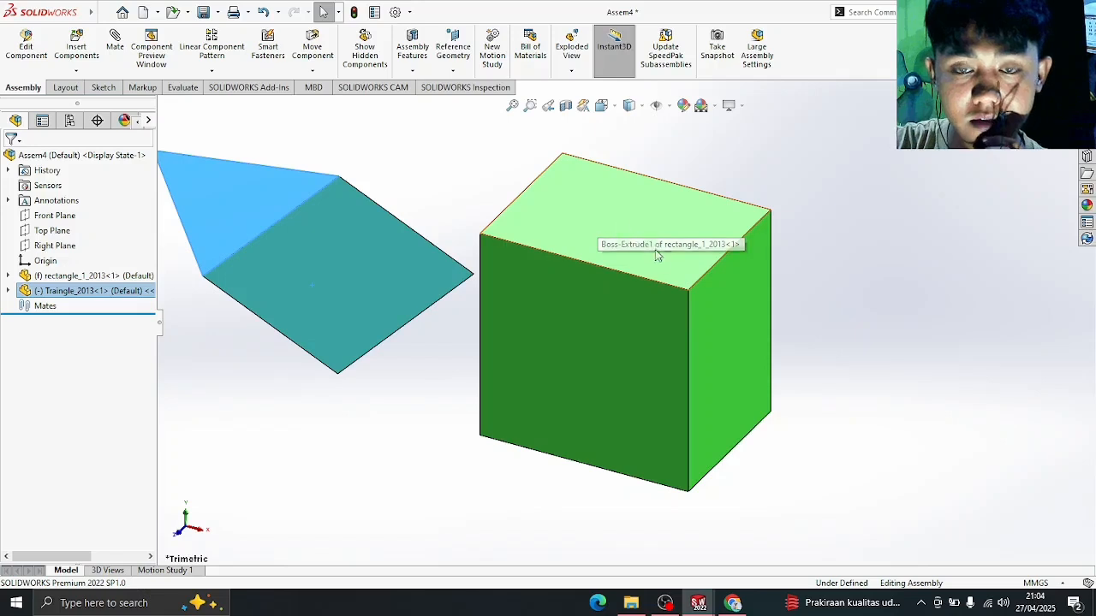
# - Move the prism back toward the green box, then view the yellow three-hole block in Assem5
pyautogui.moveTo(797, 331)
pyautogui.mouseDown(button='middle')
pyautogui.moveTo(794, 314)
pyautogui.moveTo(814, 317)
pyautogui.moveTo(805, 336)
pyautogui.mouseUp(button='middle')
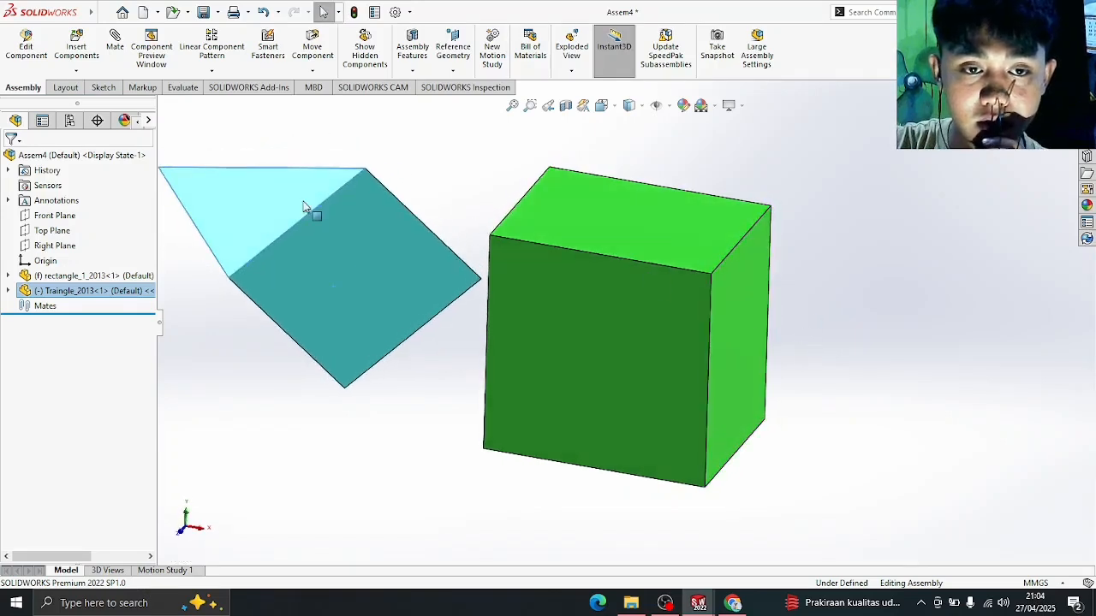
pyautogui.moveTo(328, 276)
pyautogui.mouseDown()
pyautogui.moveTo(351, 259)
pyautogui.moveTo(323, 294)
pyautogui.mouseUp()
pyautogui.press('Escape')
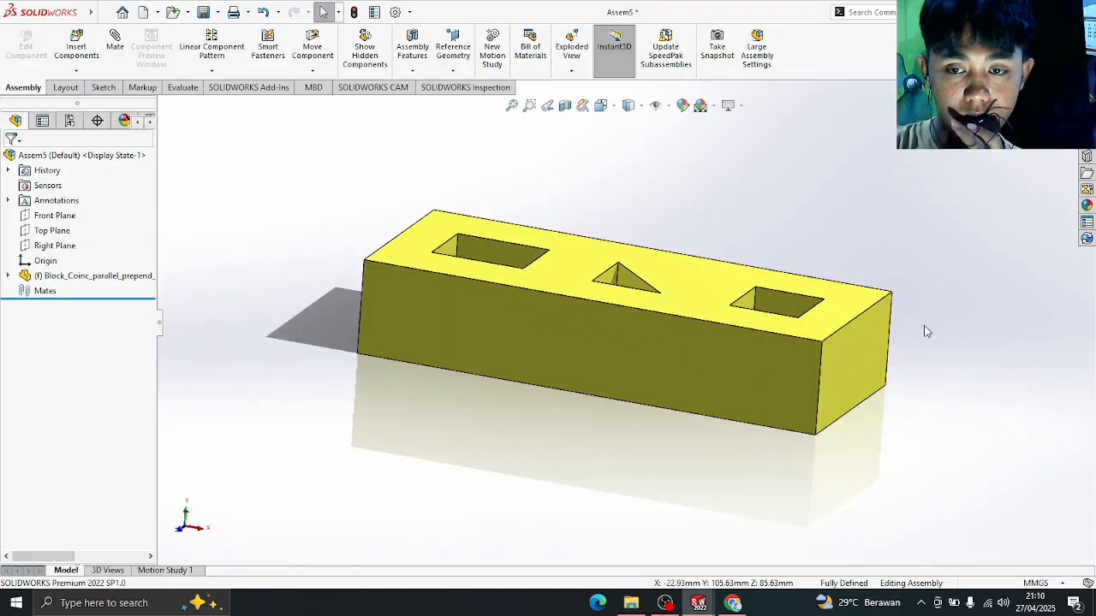
pyautogui.moveTo(925, 325); pyautogui.dragTo(909, 361, button='middle')
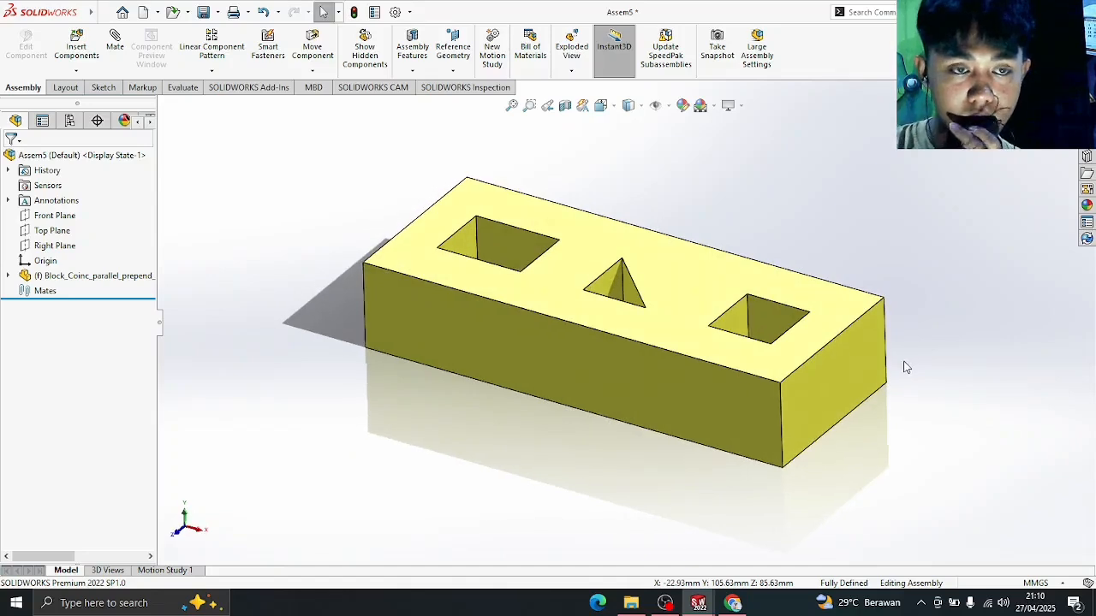
pyautogui.click(115, 48)
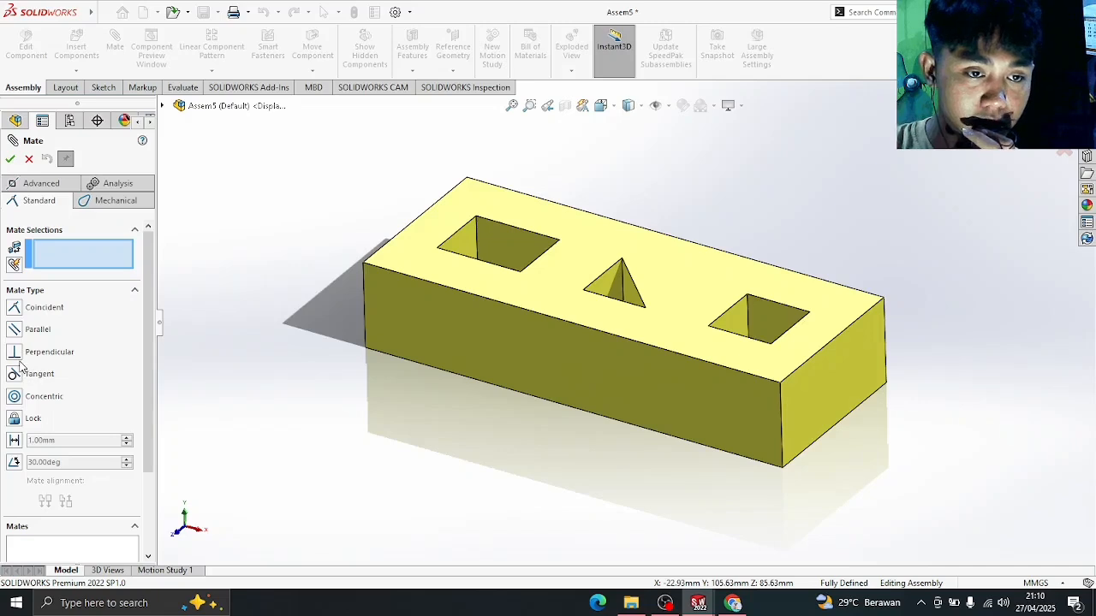
pyautogui.click(10, 160)
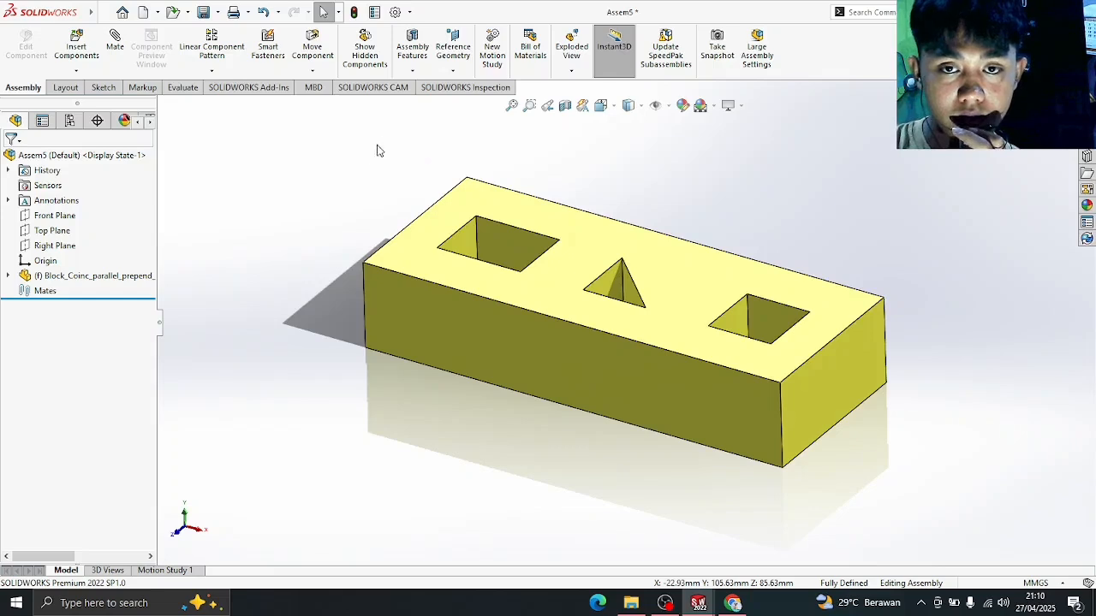
# - Insert rectangle_1_2013, Square_2013 and Traingle_2013 together, placing green cube left, blue cube and prism right
pyautogui.click(82, 52)
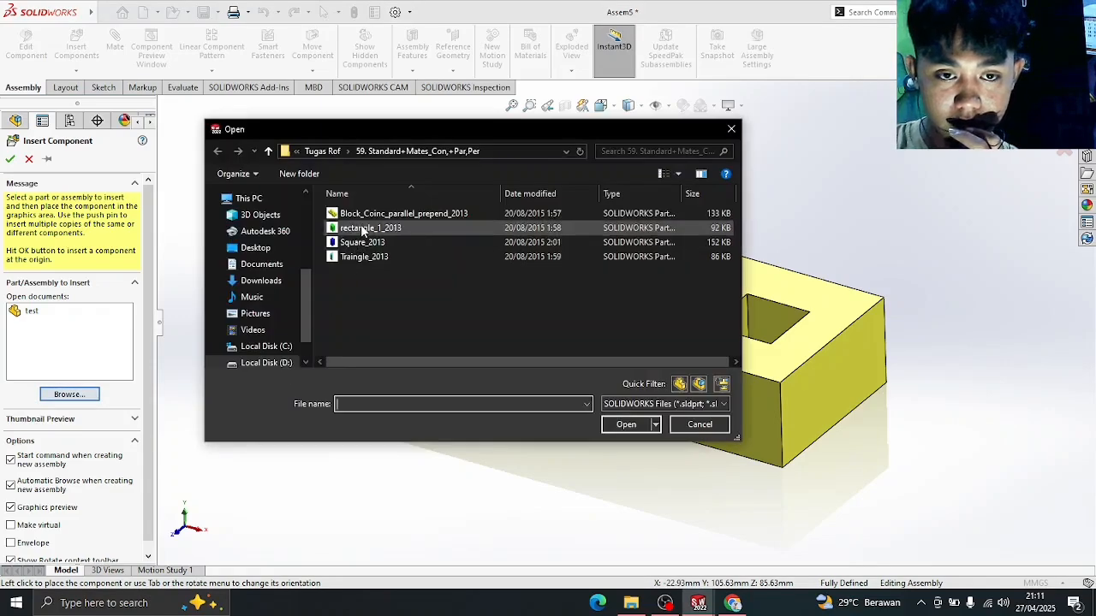
pyautogui.click(363, 229)
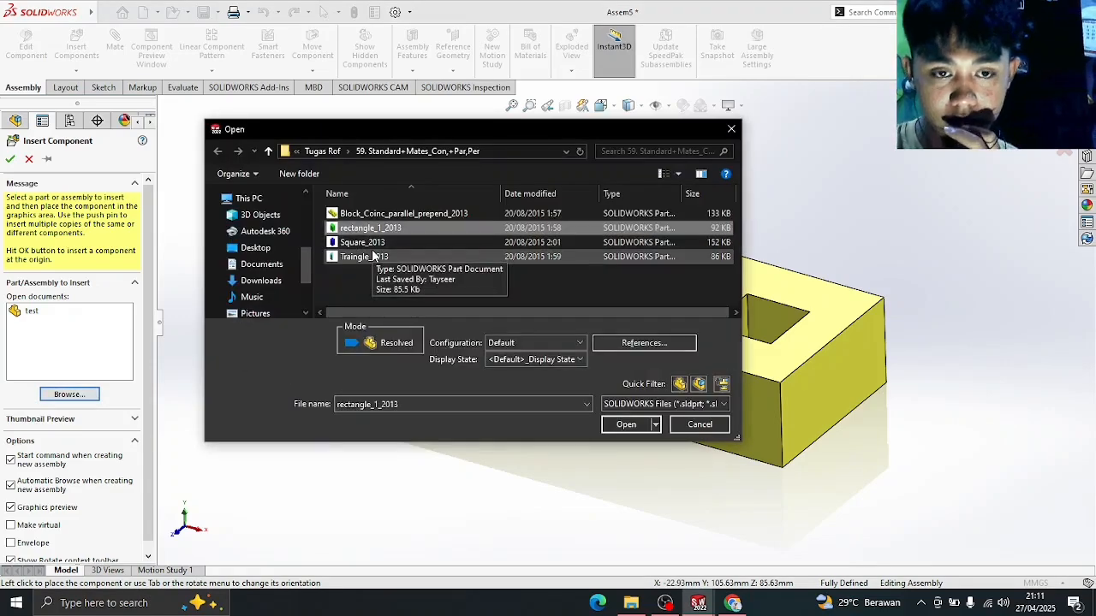
pyautogui.keyDown('ctrl'); pyautogui.click(367, 243); pyautogui.keyUp('ctrl')
pyautogui.keyDown('ctrl'); pyautogui.click(372, 256); pyautogui.keyUp('ctrl')
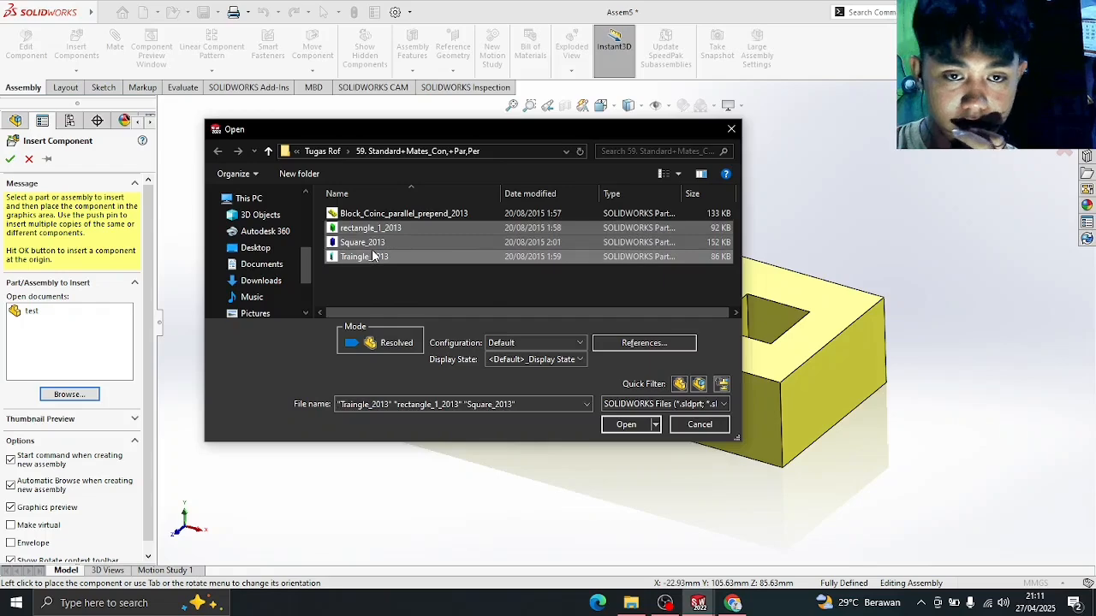
pyautogui.click(626, 425)
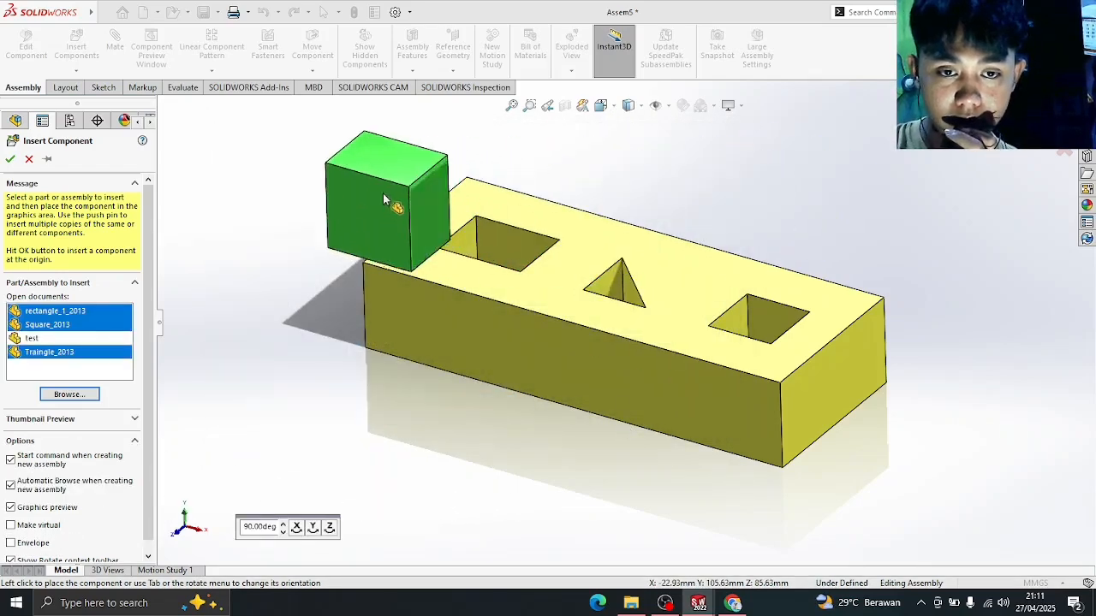
pyautogui.click(312, 171)
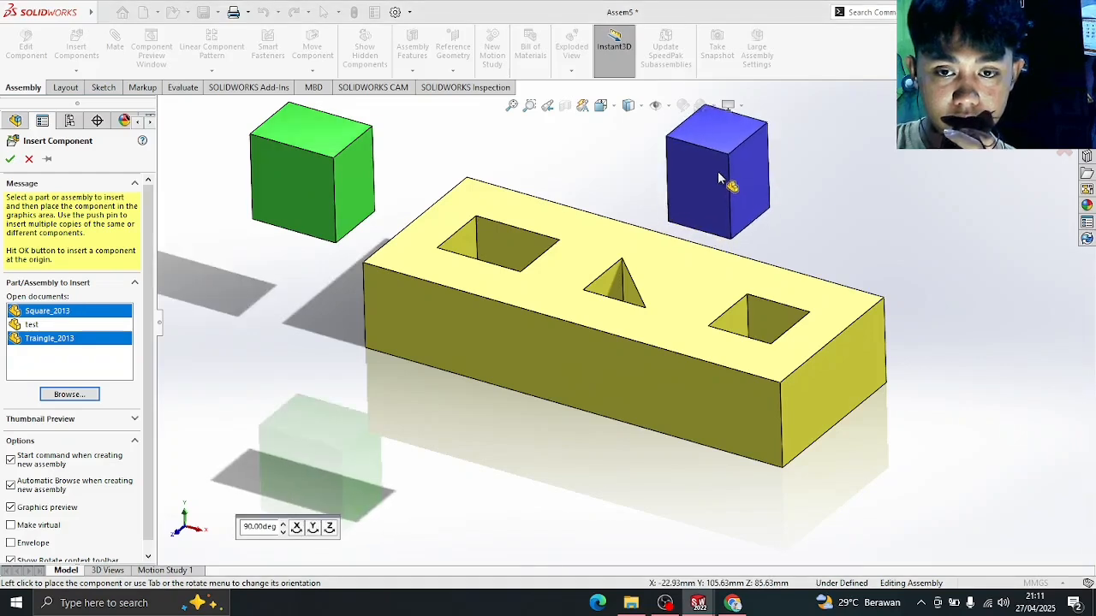
pyautogui.click(845, 185)
pyautogui.click(845, 186)
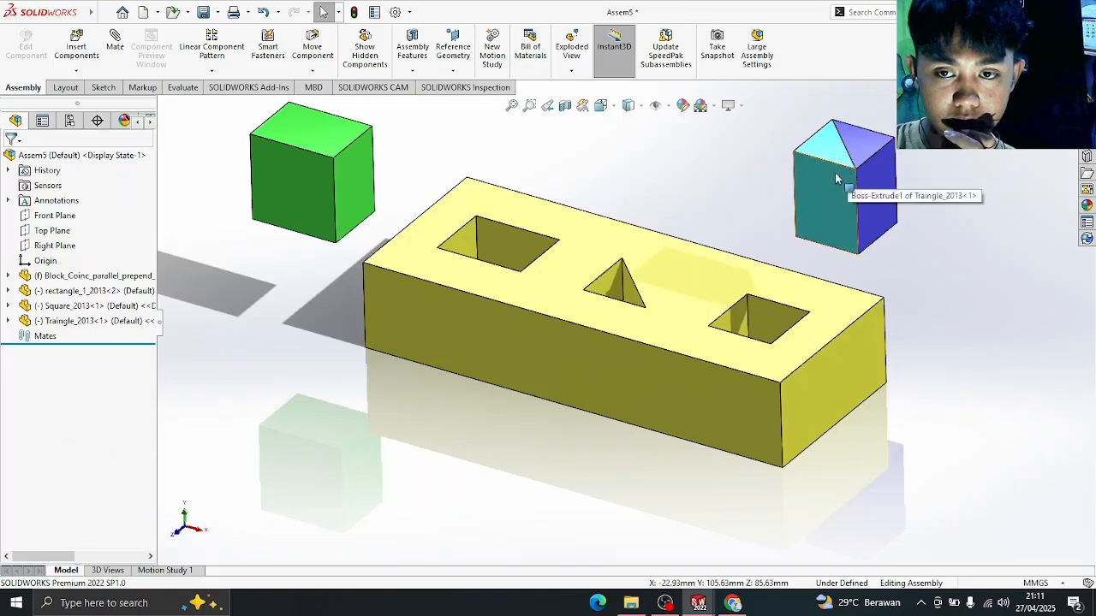
pyautogui.moveTo(843, 187)
pyautogui.mouseDown()
pyautogui.moveTo(759, 229)
pyautogui.moveTo(709, 224)
pyautogui.moveTo(713, 198)
pyautogui.mouseUp()
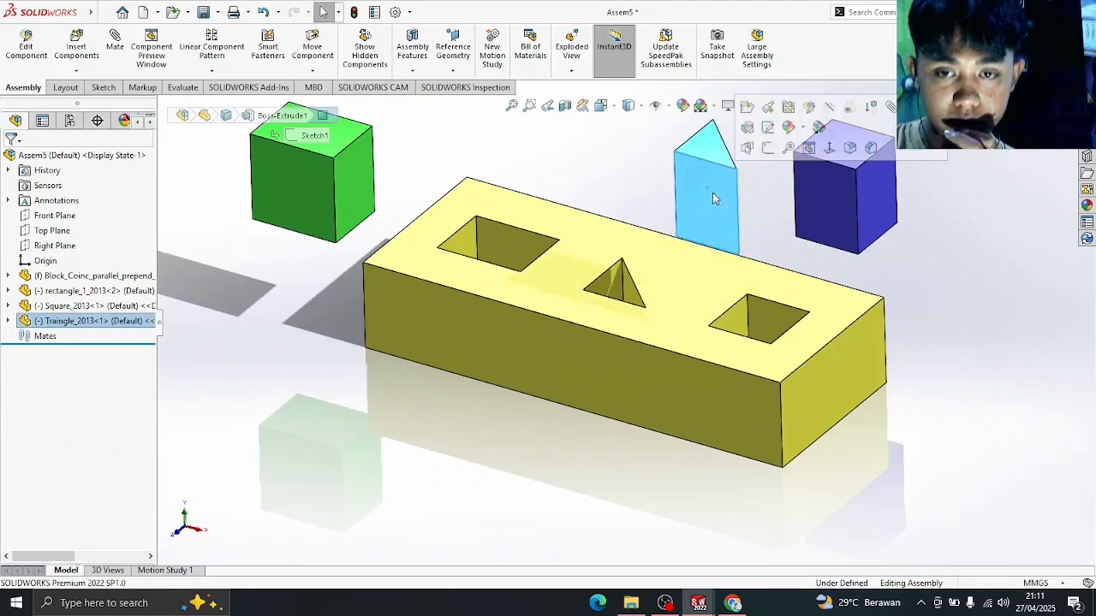
# - Adjust the view and nudge the green cube up-right, in line with the prism and blue cube
pyautogui.click(318, 343)
pyautogui.moveTo(318, 342); pyautogui.dragTo(314, 301, button='middle')
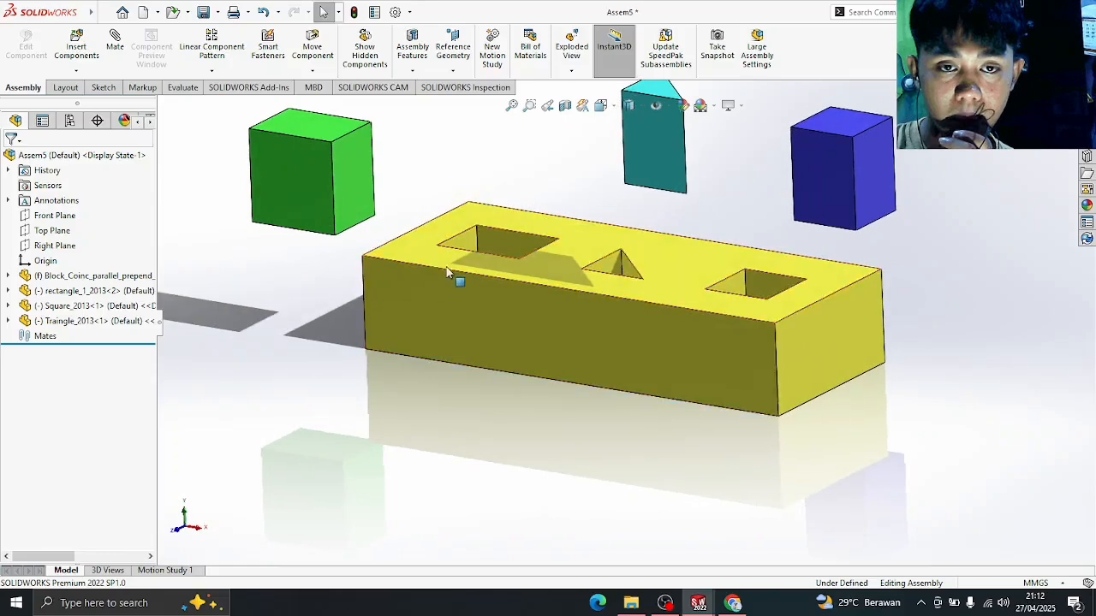
pyautogui.scroll(2, 448, 271)
pyautogui.scroll(-2, 520, 210)
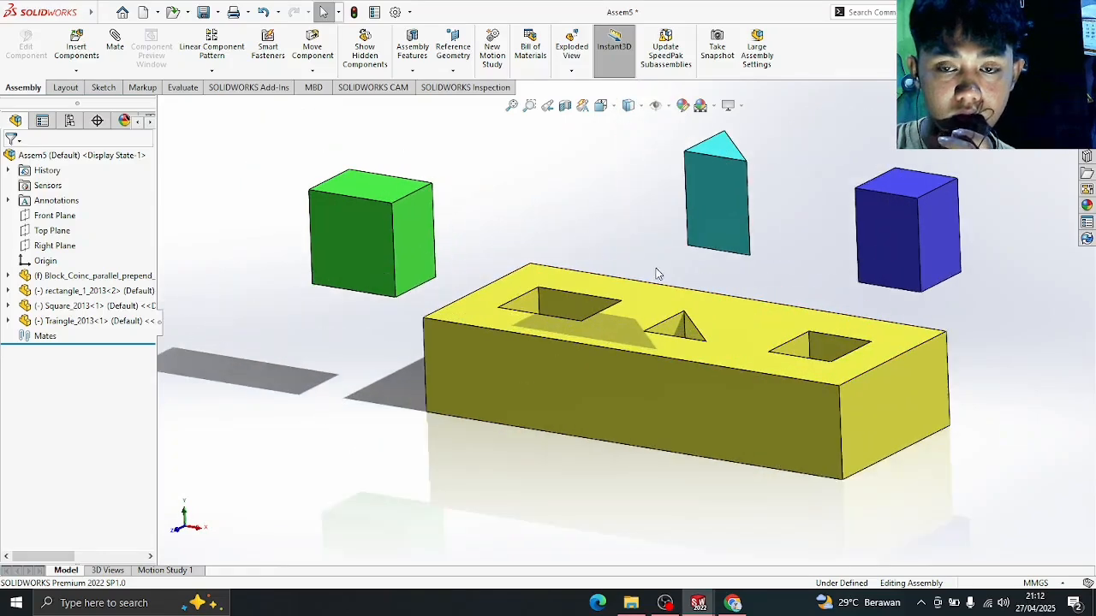
pyautogui.scroll(2, 657, 274)
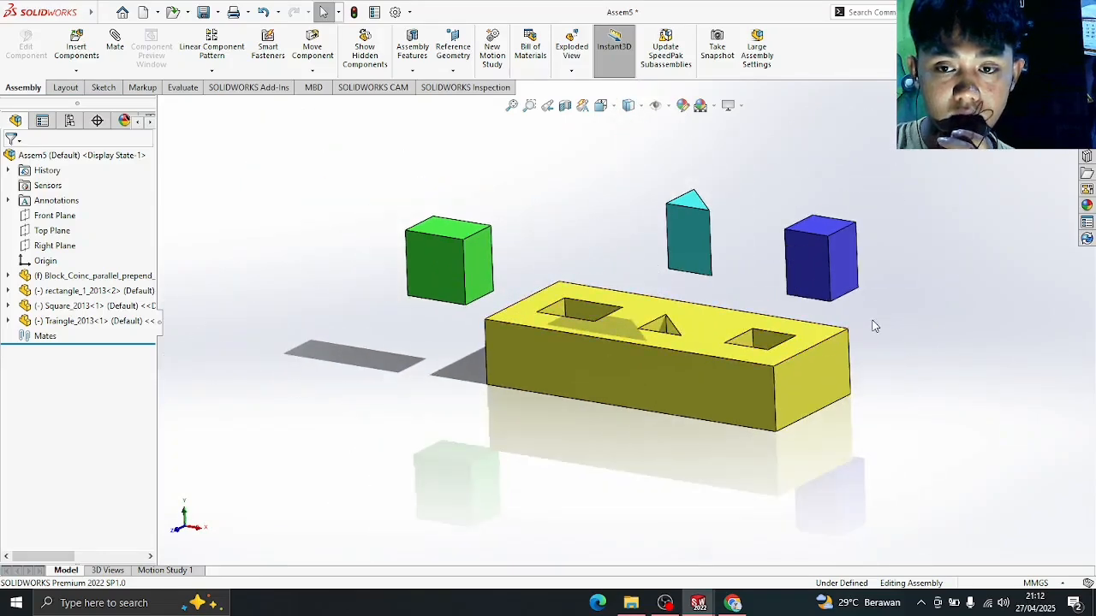
pyautogui.scroll(1, 874, 324)
pyautogui.scroll(-2, 874, 327)
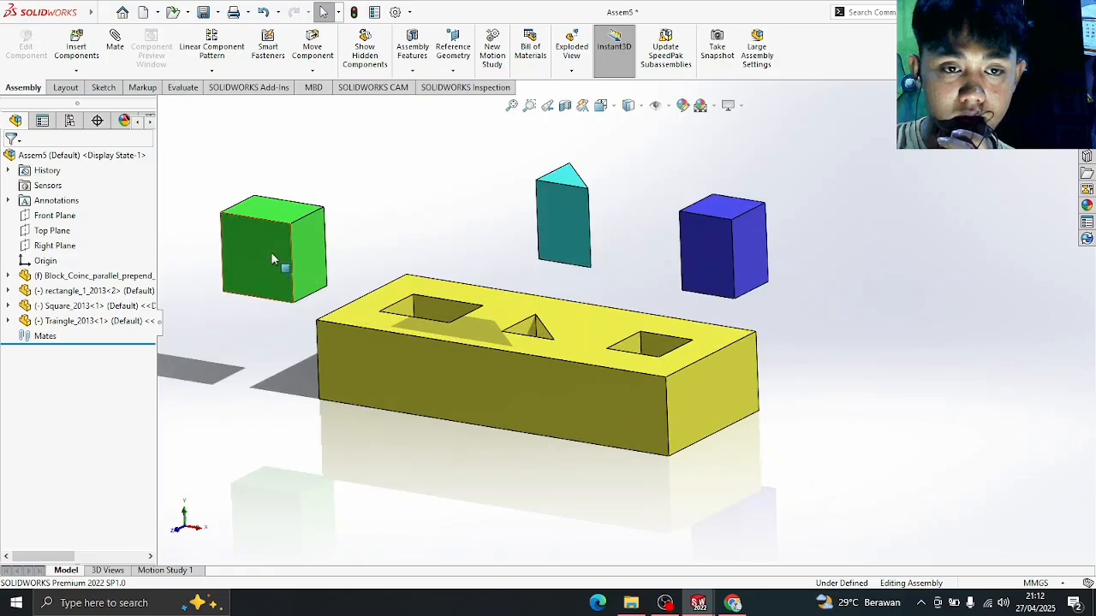
pyautogui.moveTo(276, 260)
pyautogui.mouseDown()
pyautogui.moveTo(350, 252)
pyautogui.moveTo(317, 257)
pyautogui.moveTo(325, 238)
pyautogui.moveTo(428, 273)
pyautogui.moveTo(302, 232)
pyautogui.moveTo(277, 244)
pyautogui.moveTo(238, 315)
pyautogui.moveTo(280, 248)
pyautogui.moveTo(270, 256)
pyautogui.mouseUp()
pyautogui.click(414, 197)
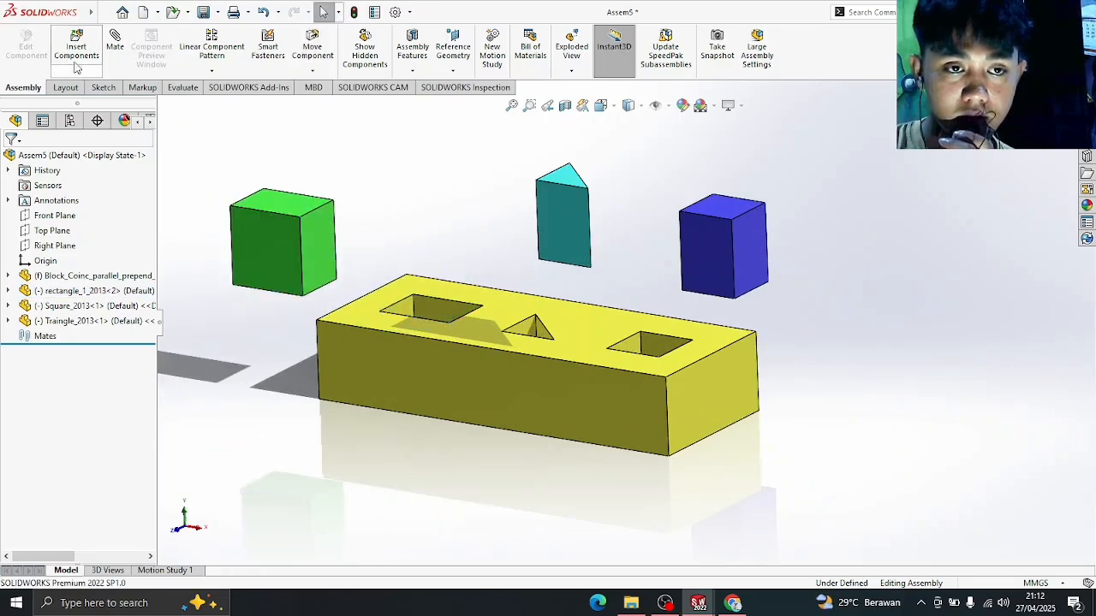
# - Mate the green peg's top face coincident with the yellow block's top face
pyautogui.click(116, 50)
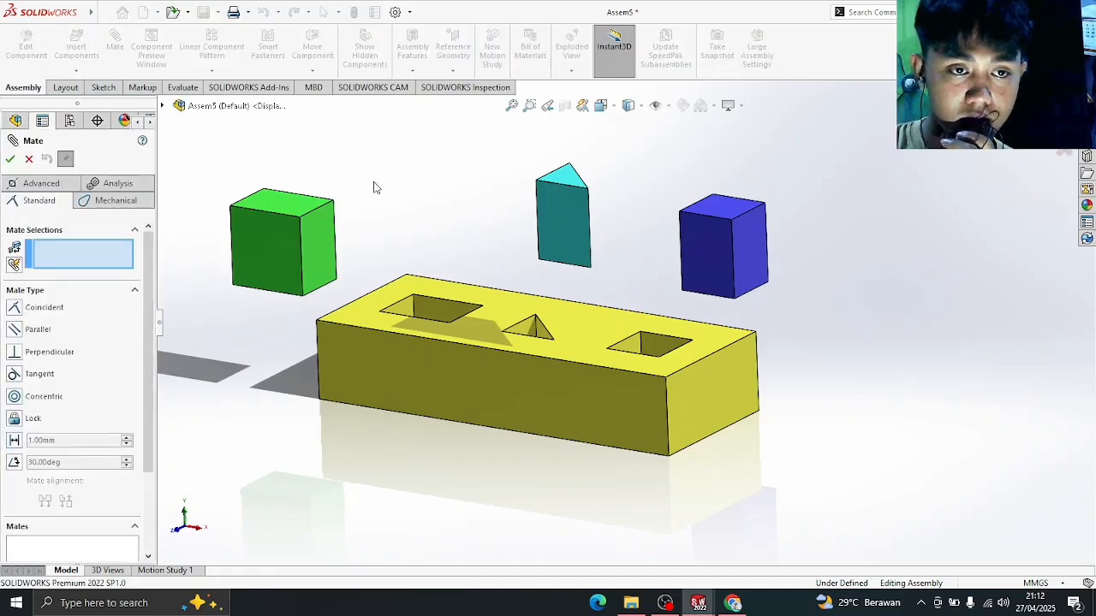
pyautogui.moveTo(373, 187); pyautogui.dragTo(379, 215, button='middle')
pyautogui.click(282, 199)
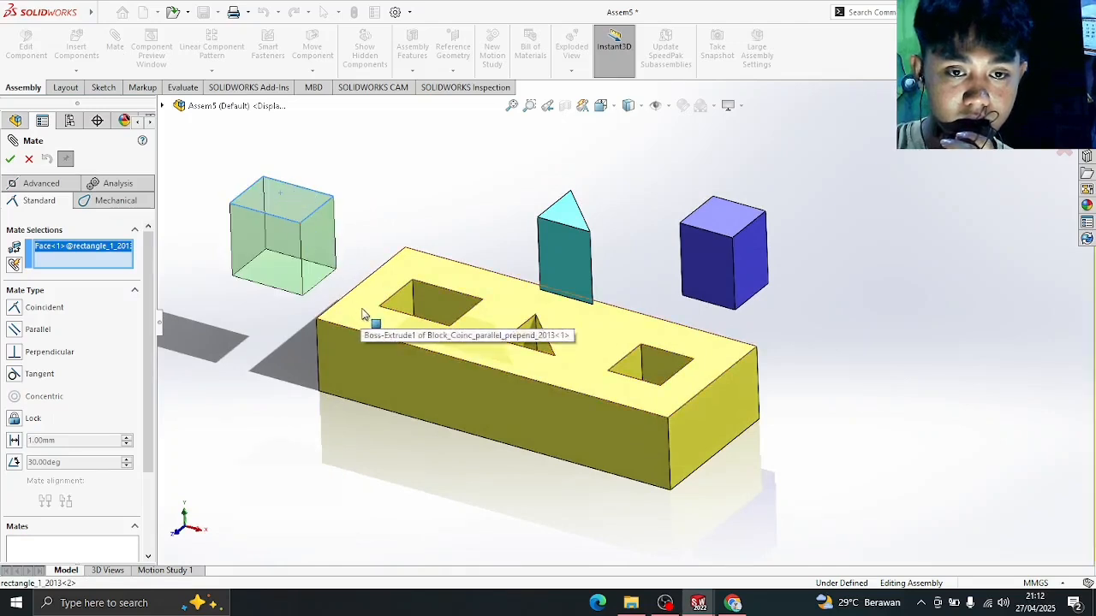
pyautogui.click(366, 313)
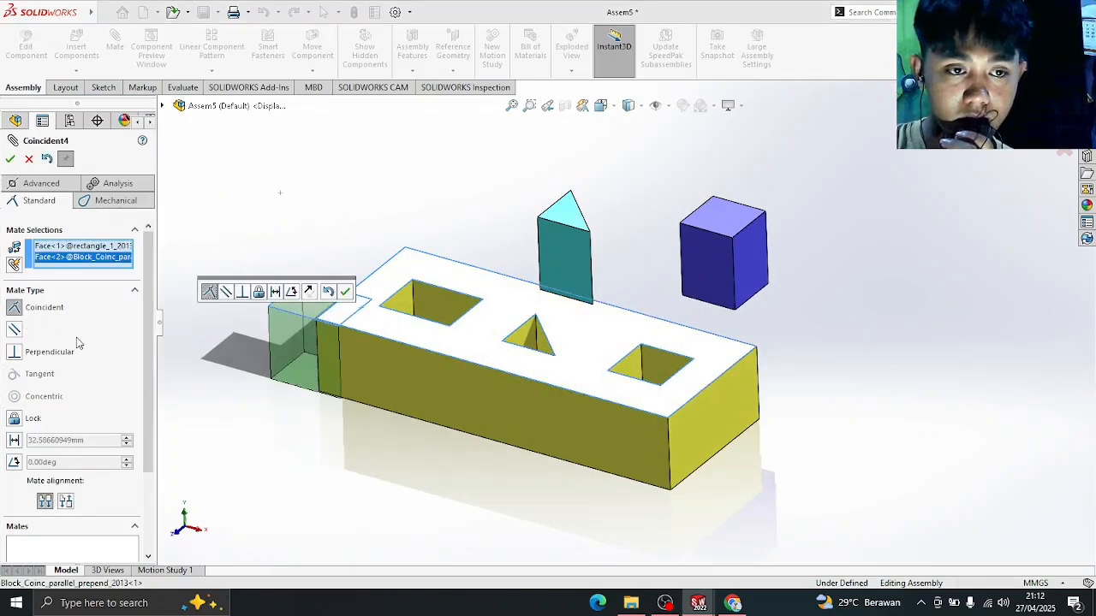
pyautogui.click(10, 161)
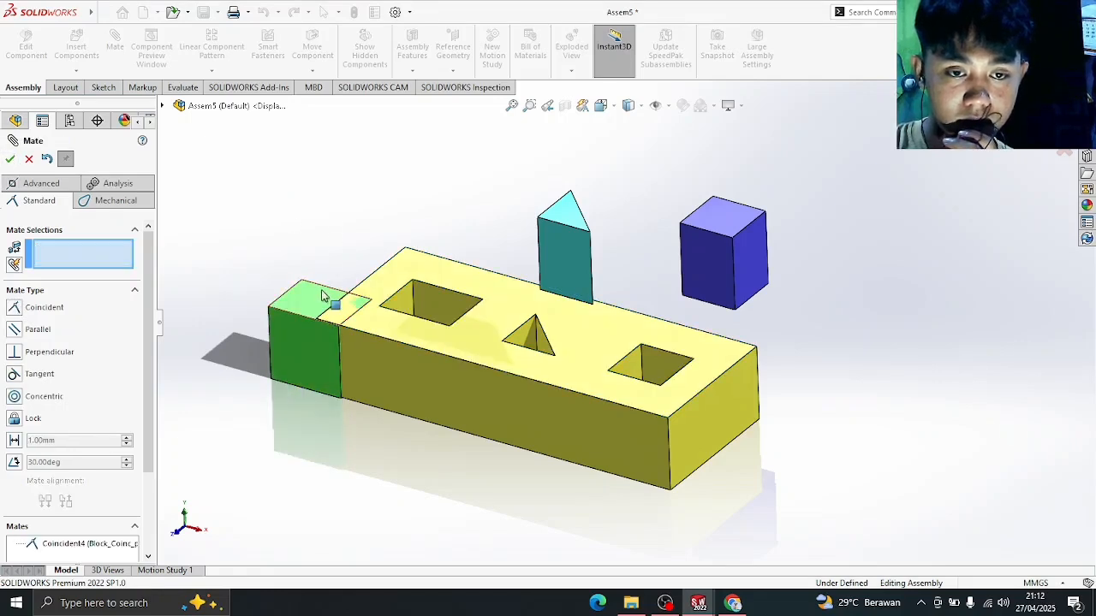
# - Drag the green peg along the block and set it down beside the block's left end
pyautogui.moveTo(308, 309); pyautogui.dragTo(342, 316)
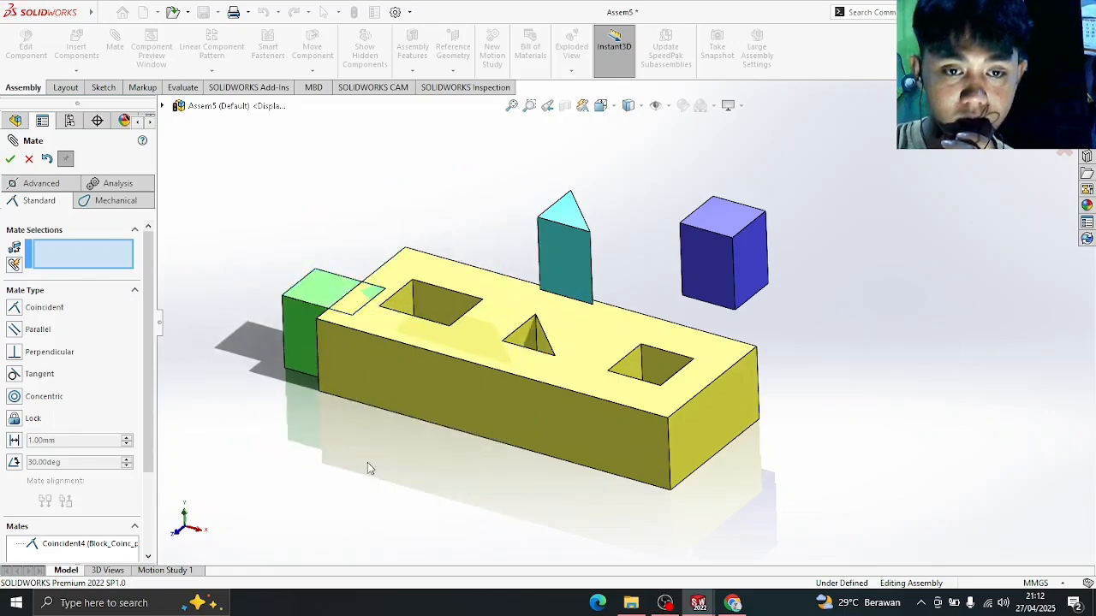
pyautogui.moveTo(367, 468); pyautogui.dragTo(385, 379, button='middle')
pyautogui.moveTo(313, 345); pyautogui.dragTo(300, 307)
pyautogui.moveTo(320, 224); pyautogui.dragTo(306, 277, button='middle')
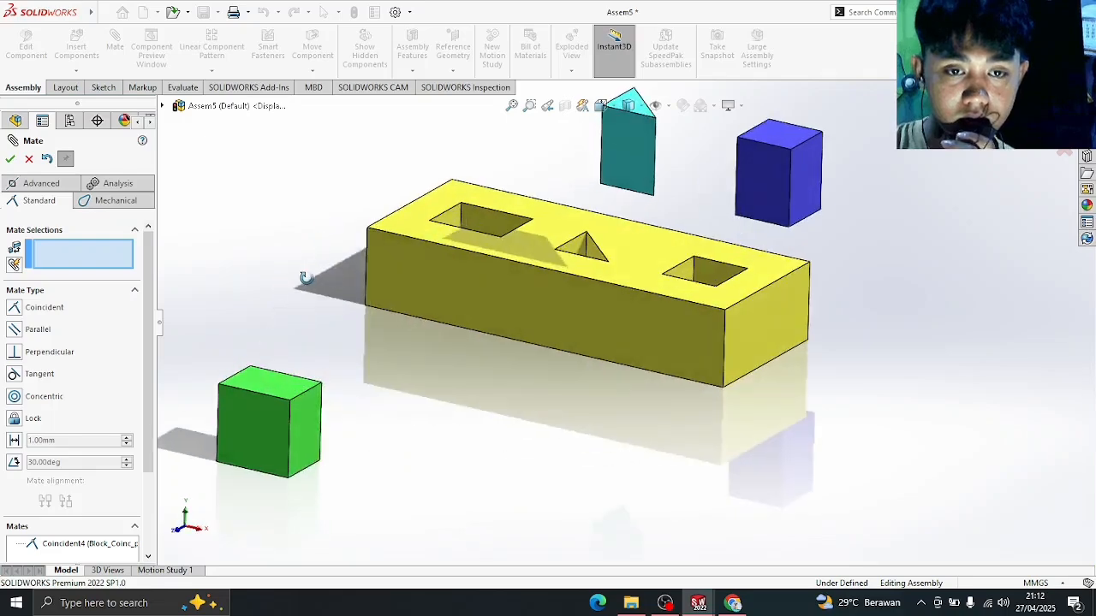
pyautogui.moveTo(279, 427); pyautogui.dragTo(428, 281)
pyautogui.moveTo(414, 346); pyautogui.dragTo(446, 228, button='middle')
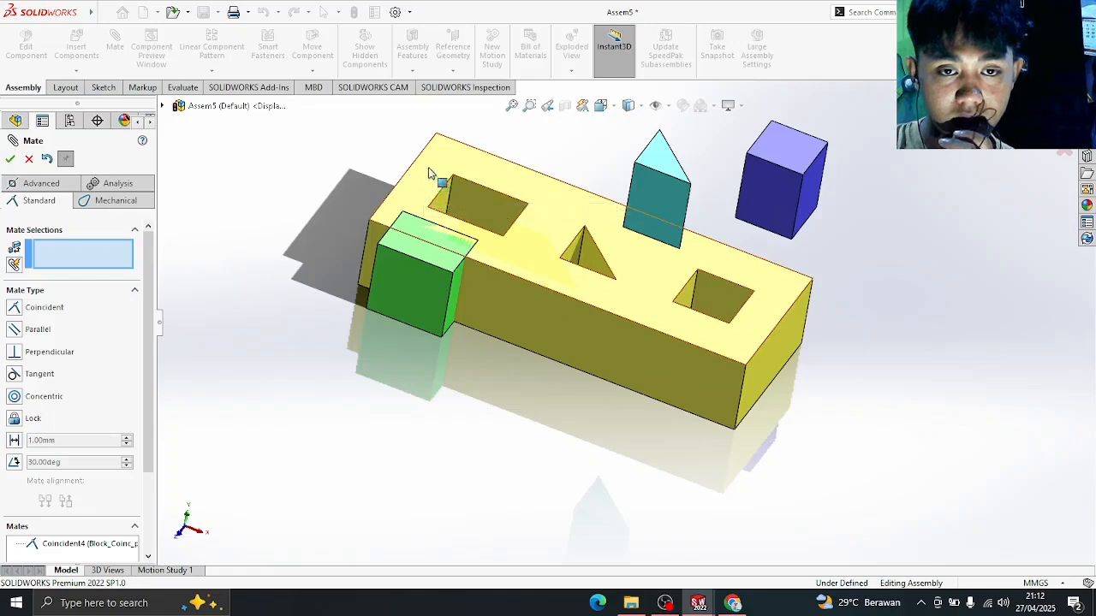
pyautogui.moveTo(342, 250); pyautogui.dragTo(349, 223, button='middle')
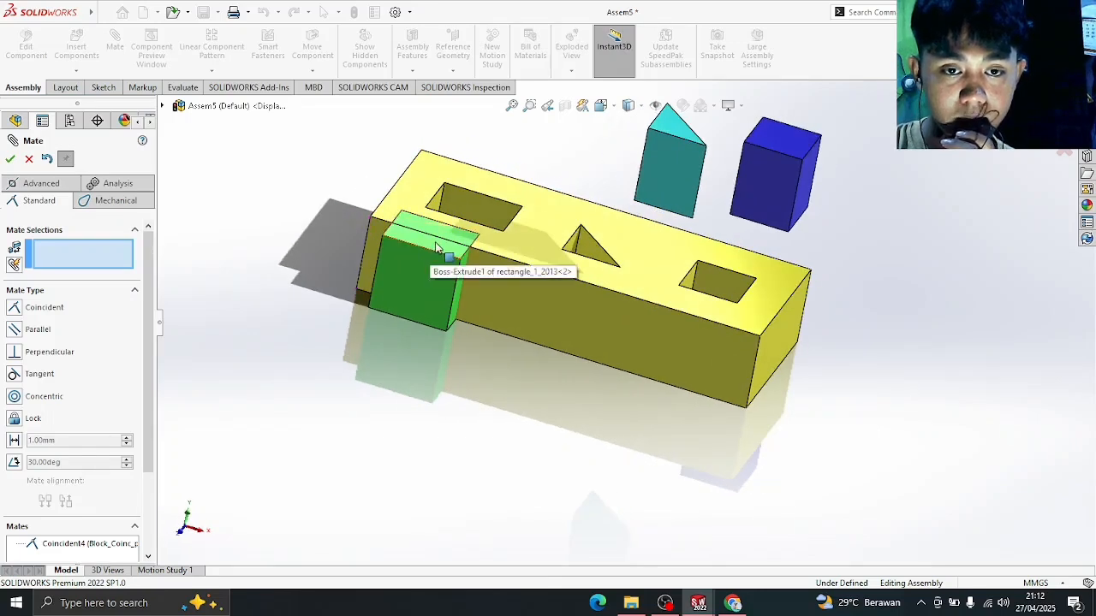
pyautogui.press('Tab')
pyautogui.moveTo(486, 210); pyautogui.dragTo(330, 182)
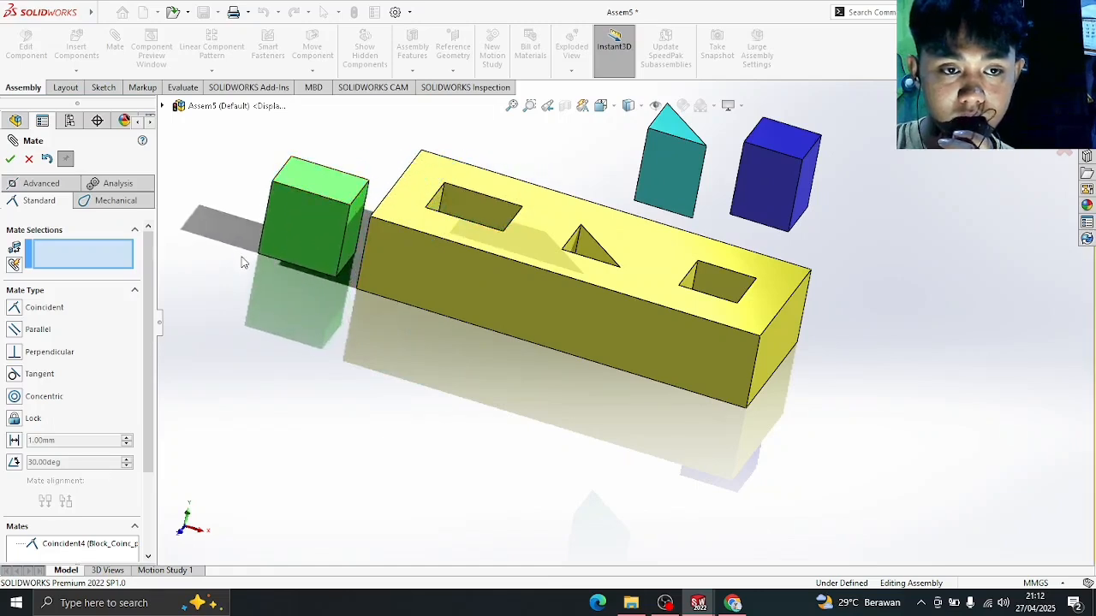
pyautogui.moveTo(257, 283); pyautogui.dragTo(213, 289, button='middle')
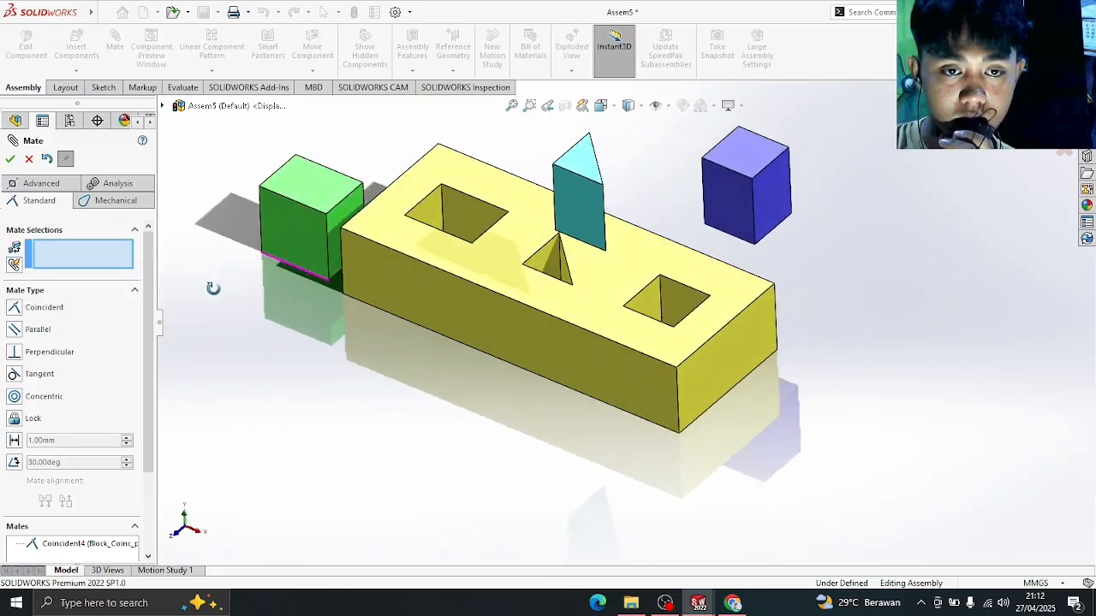
# - Mate one green peg corner coincident with the matching corner of the rectangular hole
pyautogui.click(326, 214)
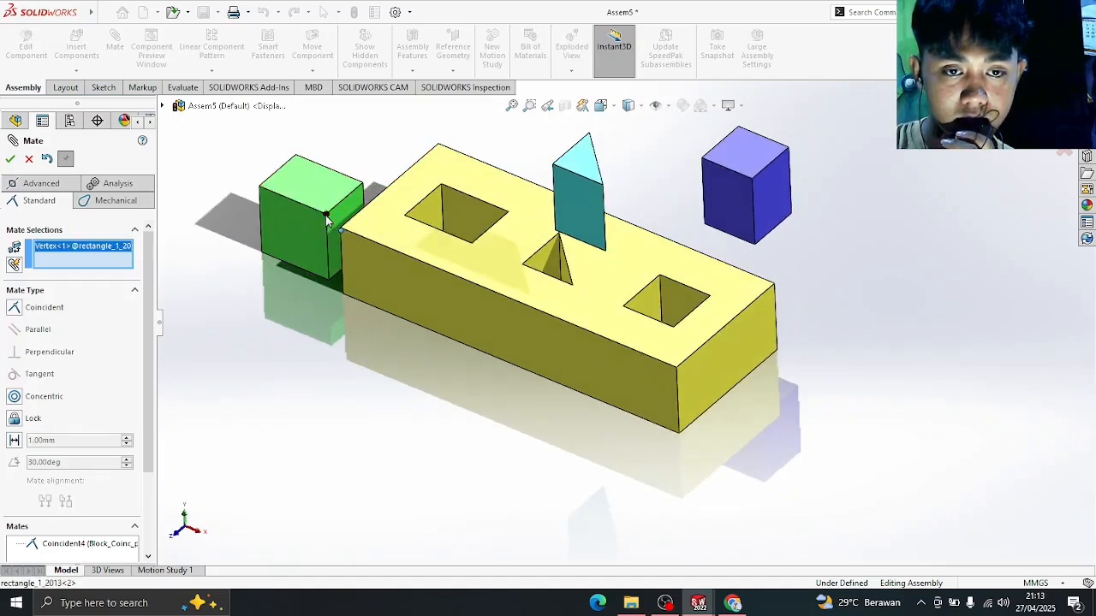
pyautogui.click(471, 245)
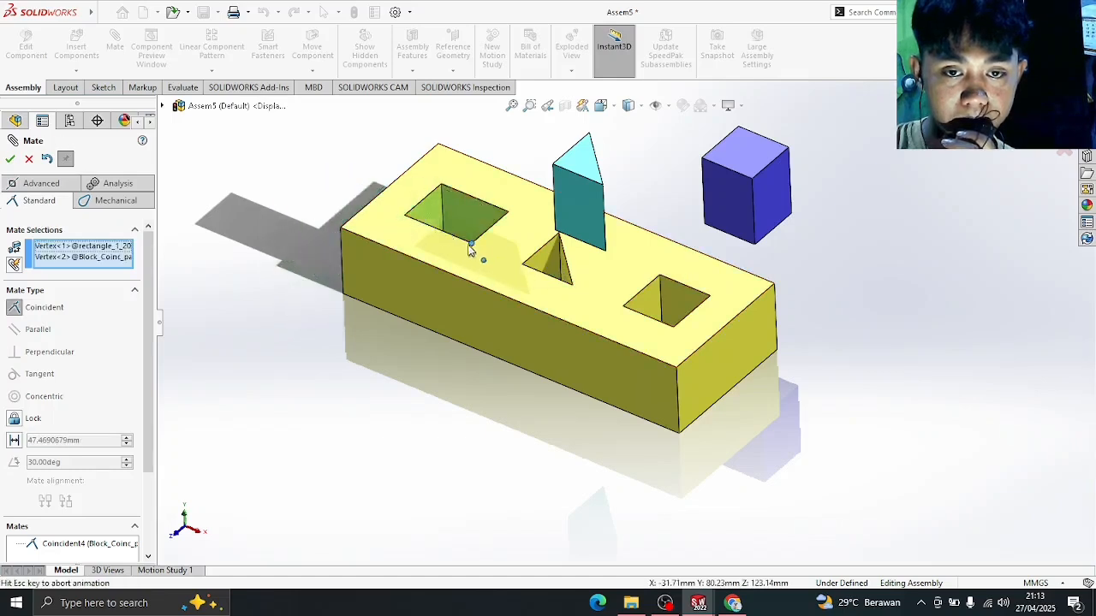
pyautogui.click(11, 159)
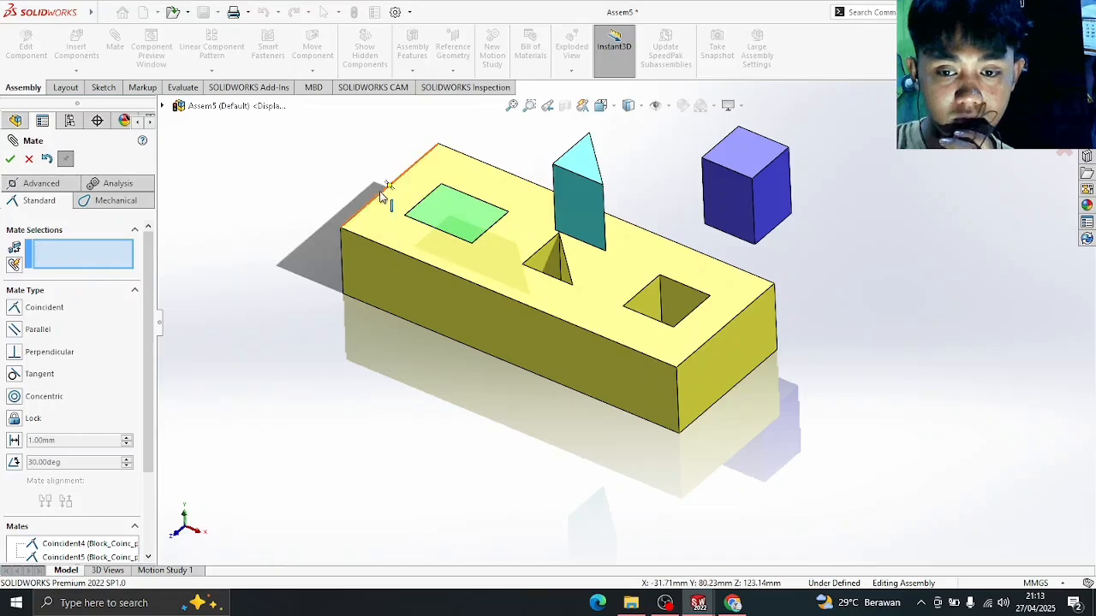
pyautogui.moveTo(382, 197); pyautogui.dragTo(349, 188, button='middle')
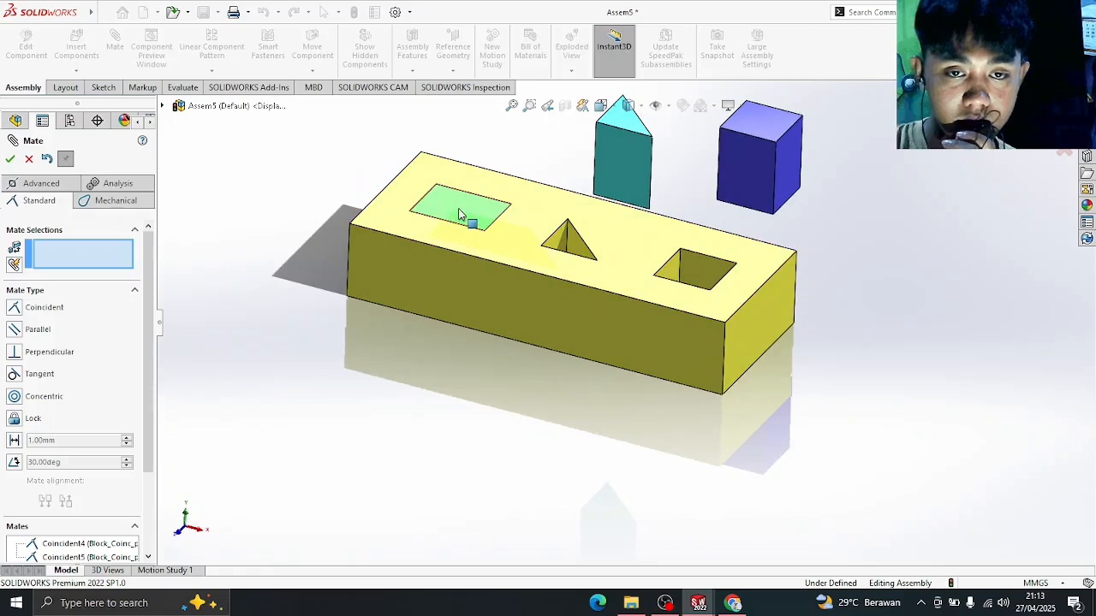
pyautogui.moveTo(458, 208); pyautogui.dragTo(429, 253)
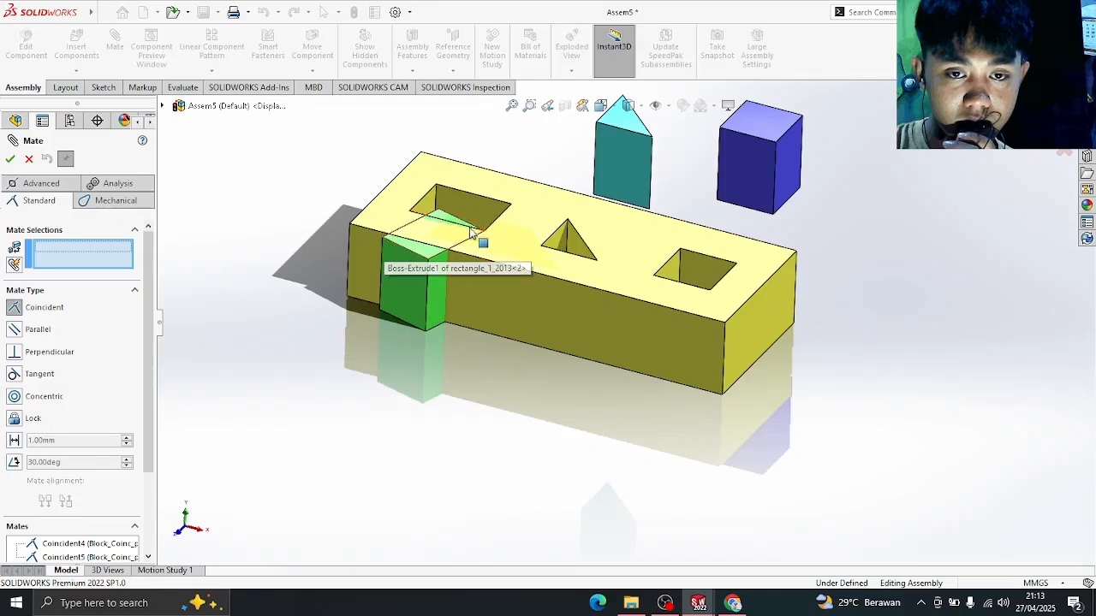
# - Add a second corner-to-corner coincident mate so the peg seats in the rectangular hole
pyautogui.click(382, 240)
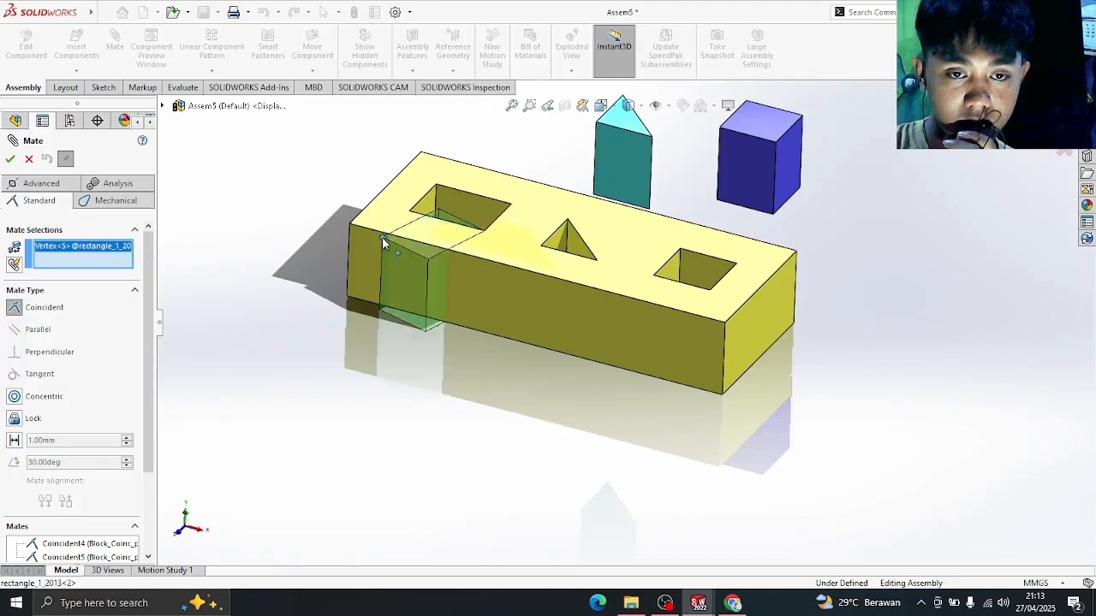
pyautogui.click(436, 186)
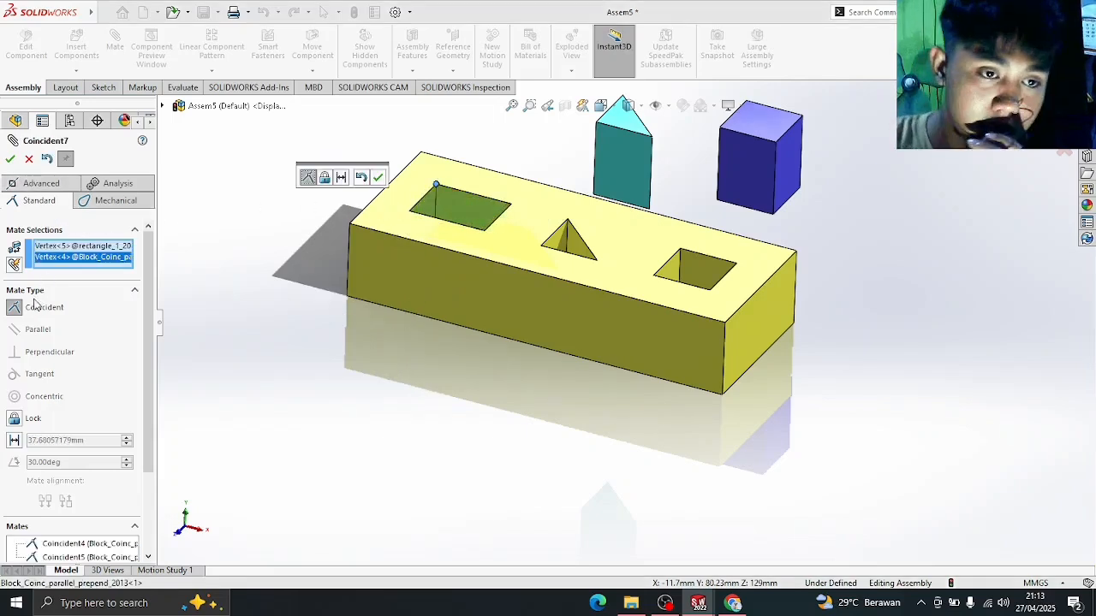
pyautogui.click(10, 160)
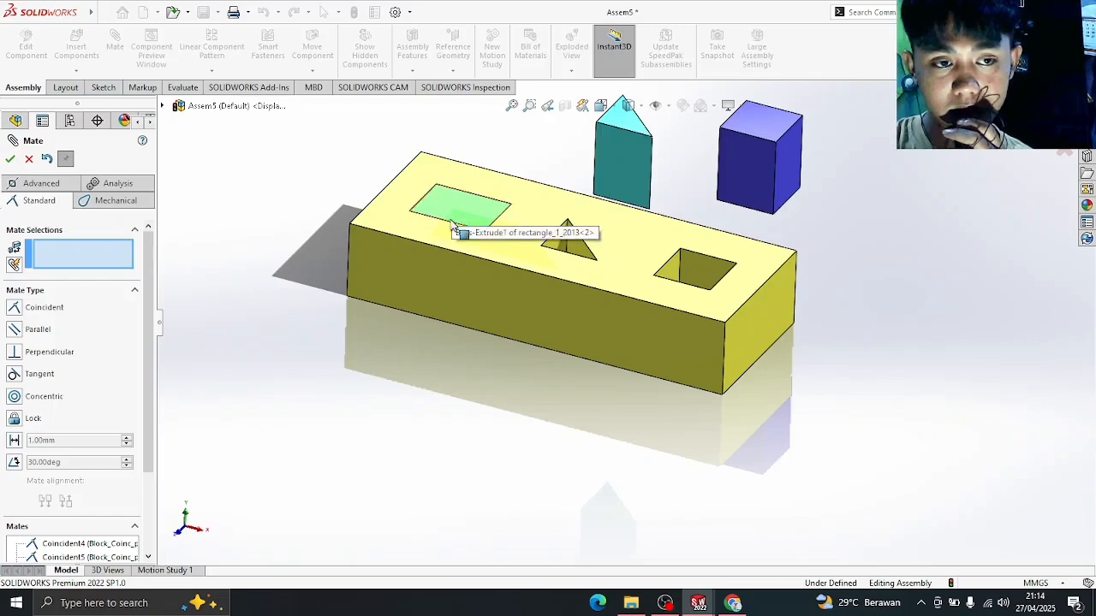
pyautogui.moveTo(342, 203); pyautogui.dragTo(344, 181, button='middle')
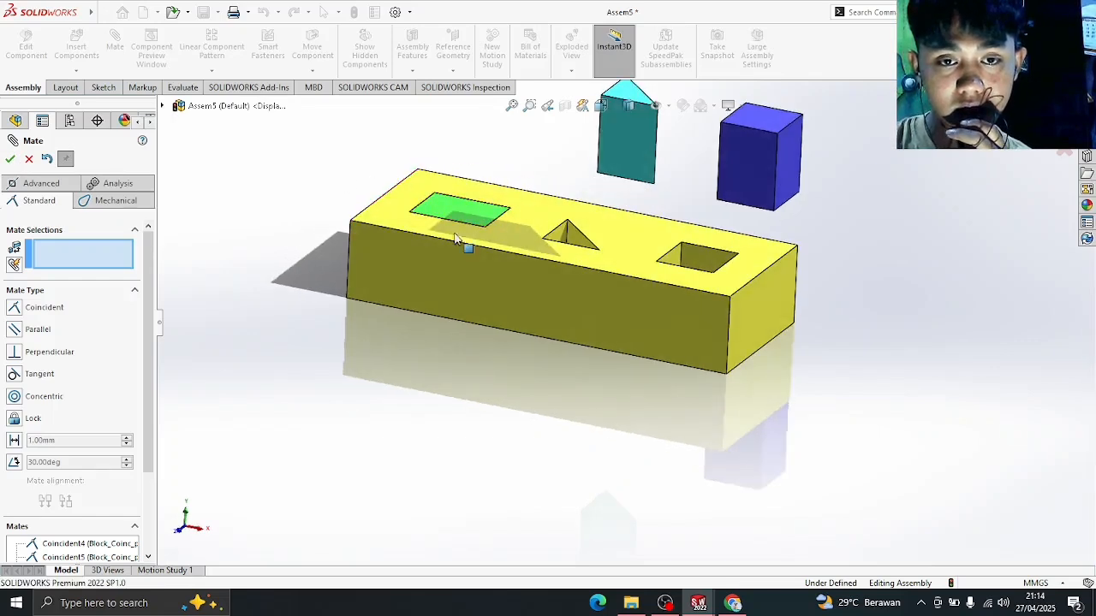
pyautogui.scroll(3, 516, 185)
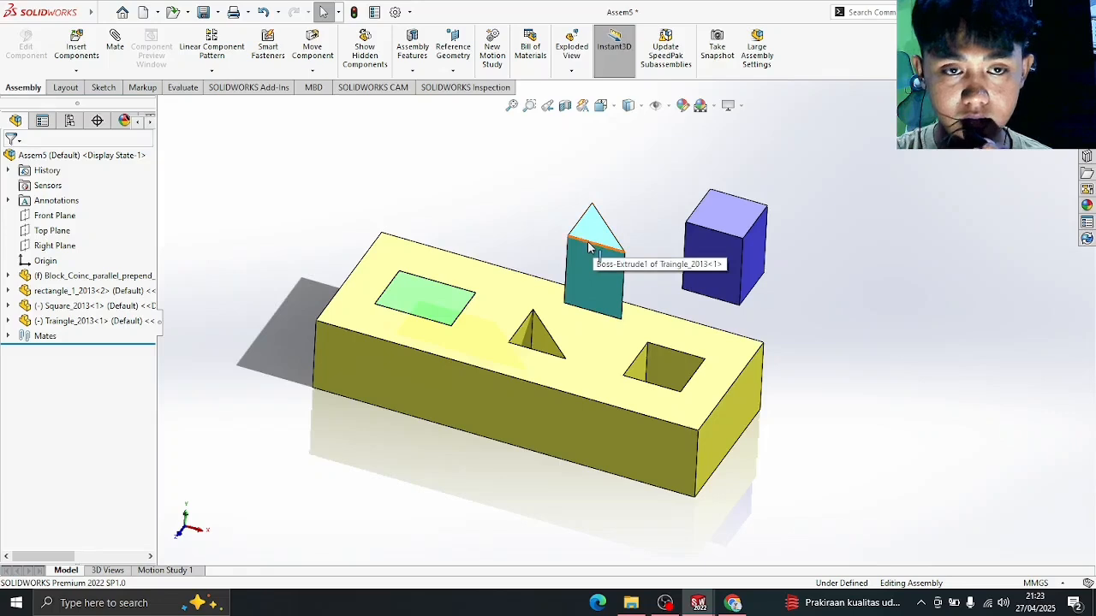
# - Freely rotate the teal Traingle_2013 prism until it leans tilted beside the blue cube
pyautogui.click(313, 71)
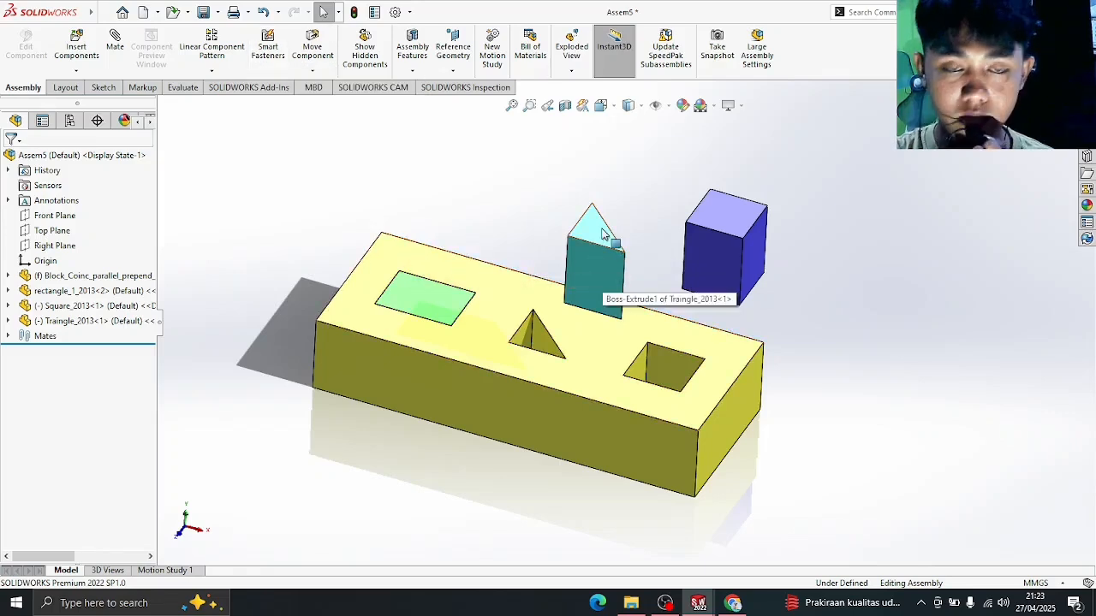
pyautogui.click(313, 72)
pyautogui.click(338, 104)
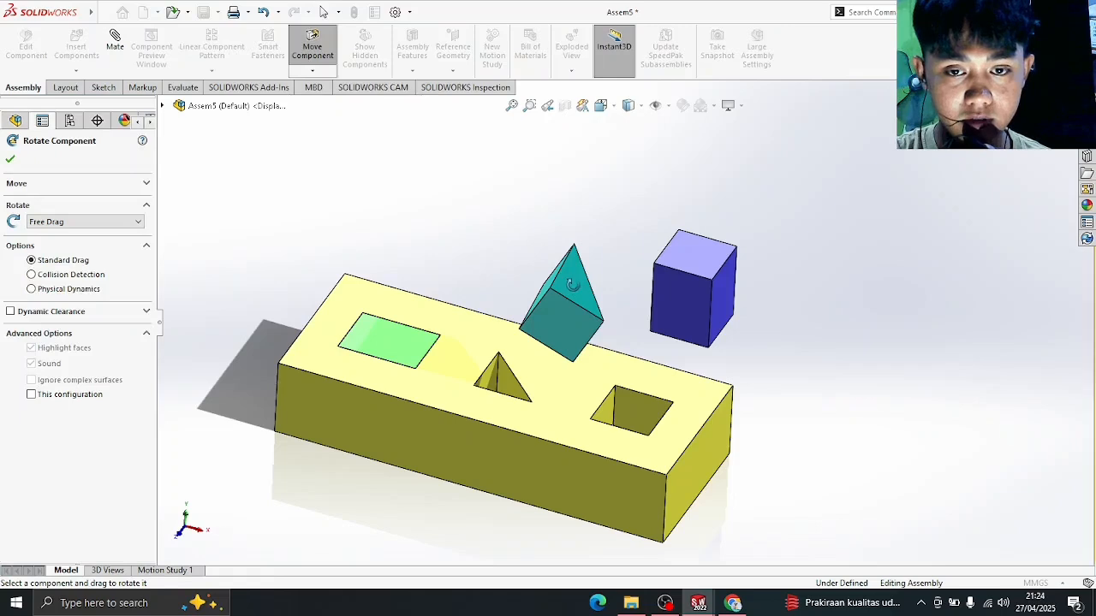
pyautogui.moveTo(572, 285); pyautogui.dragTo(520, 114)
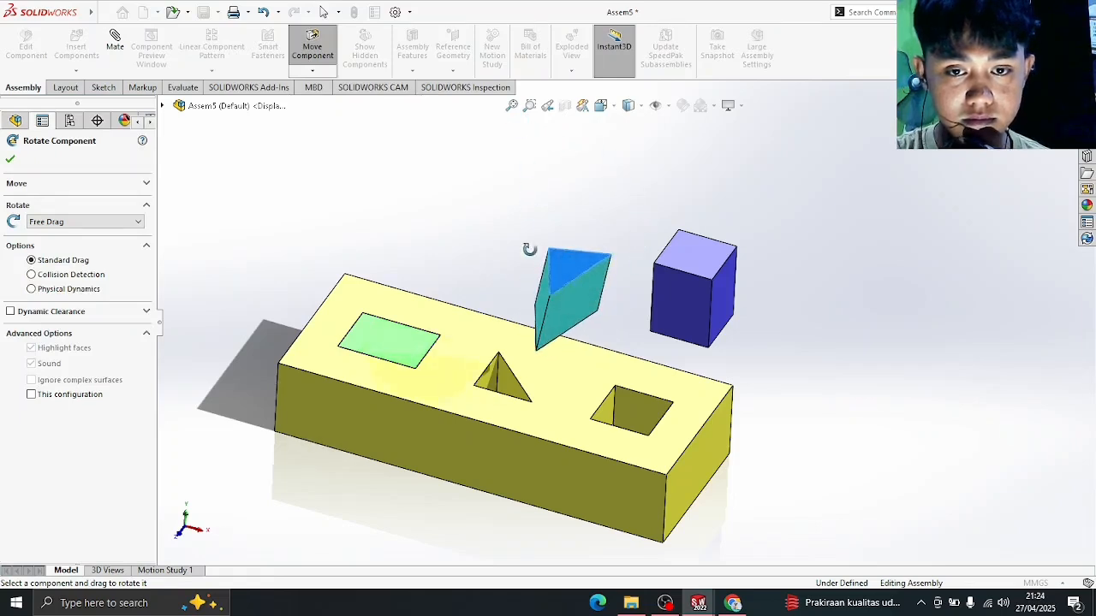
pyautogui.moveTo(562, 310); pyautogui.dragTo(480, 260)
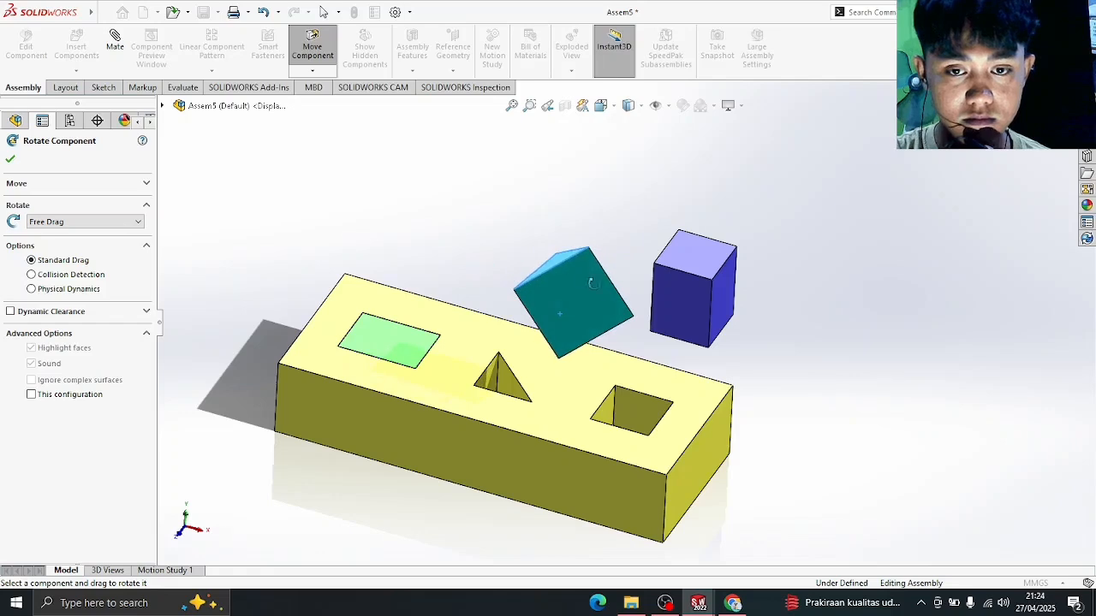
pyautogui.moveTo(621, 366); pyautogui.dragTo(526, 533)
pyautogui.moveTo(581, 293); pyautogui.dragTo(649, 338)
pyautogui.moveTo(649, 339); pyautogui.dragTo(664, 340)
pyautogui.click(10, 160)
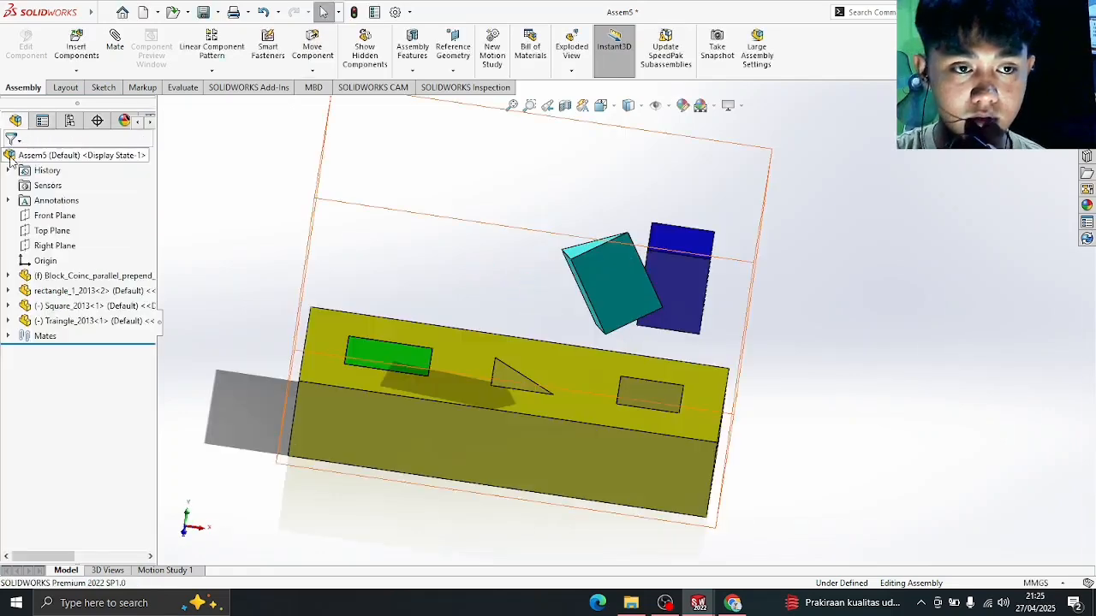
# - Make the teal prism's face parallel to the block's top face and test its remaining movement
pyautogui.click(115, 42)
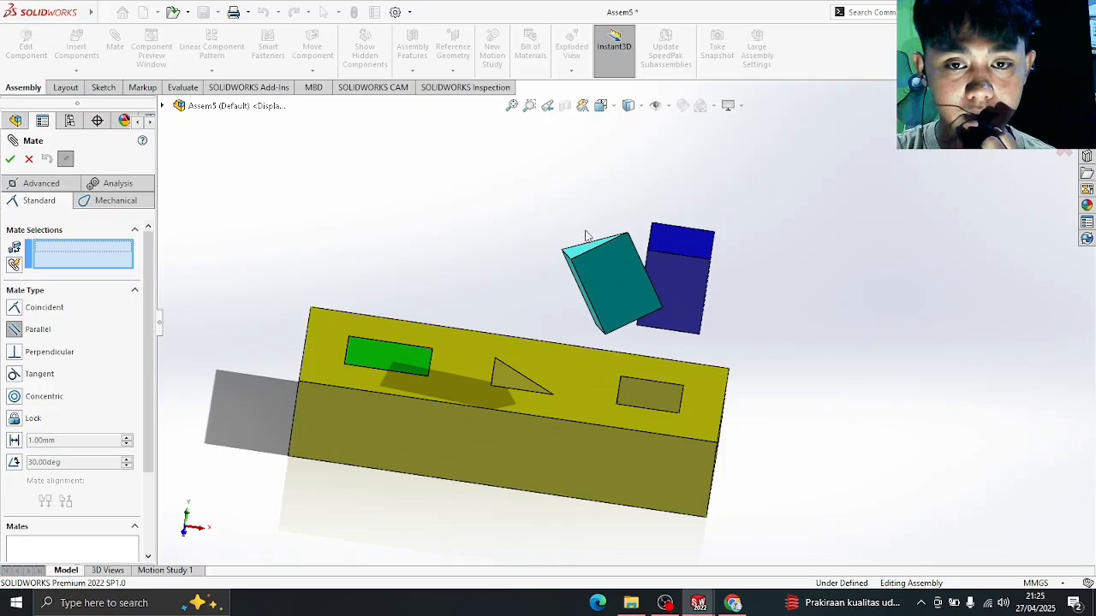
pyautogui.moveTo(601, 221); pyautogui.dragTo(604, 219, button='middle')
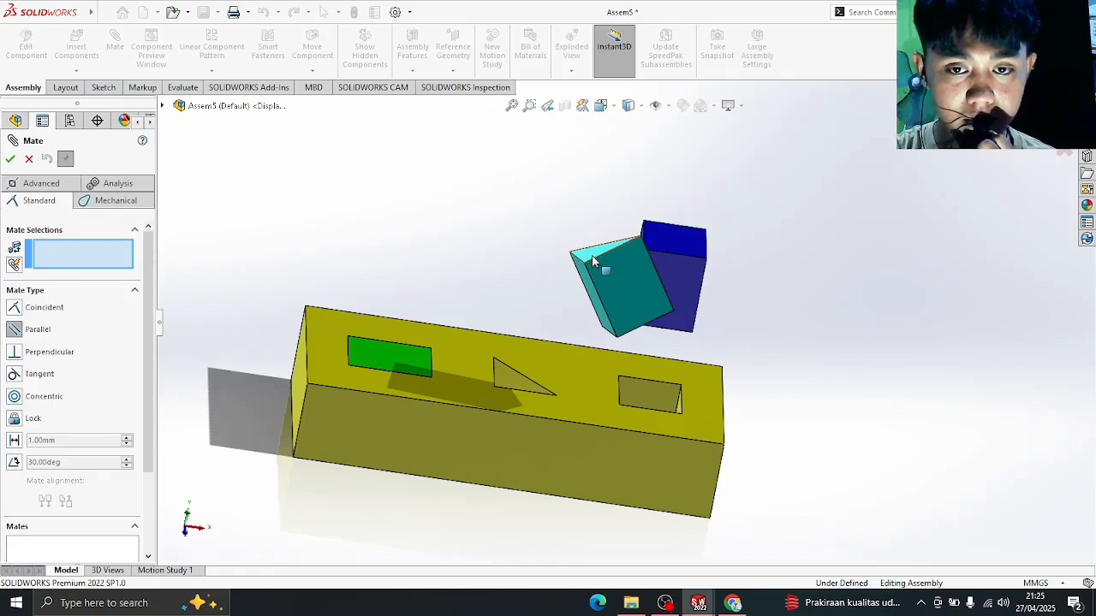
pyautogui.click(592, 255)
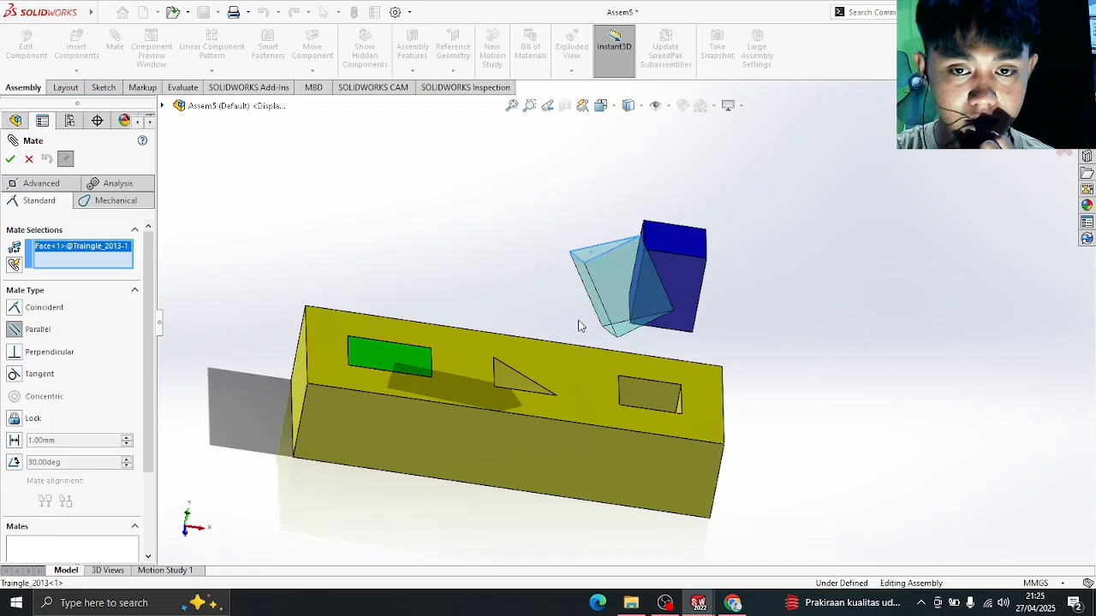
pyautogui.click(565, 371)
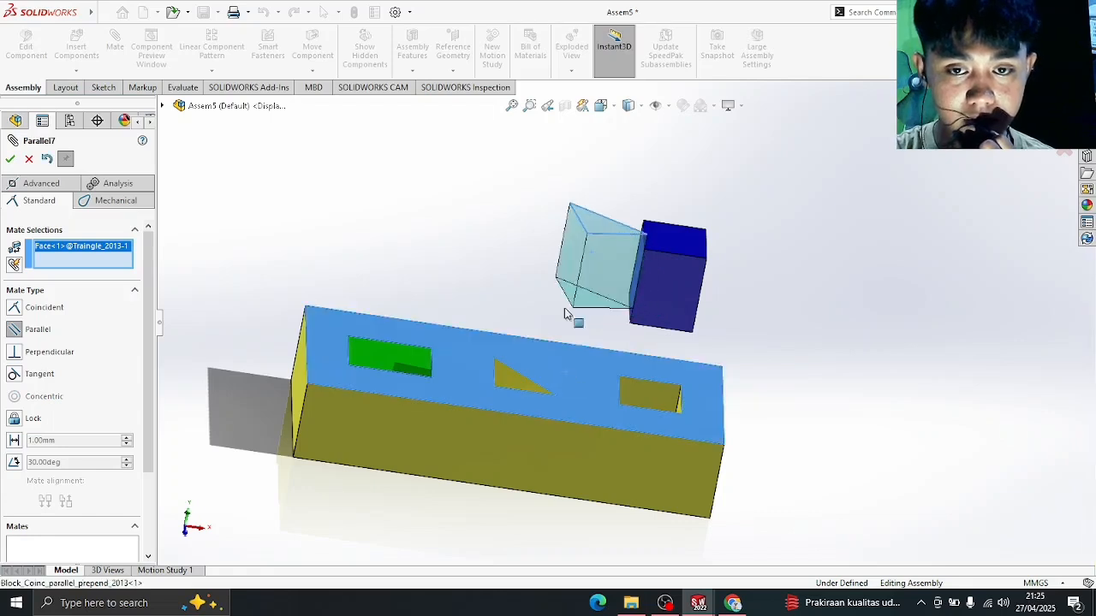
pyautogui.moveTo(516, 260); pyautogui.dragTo(492, 319, button='middle')
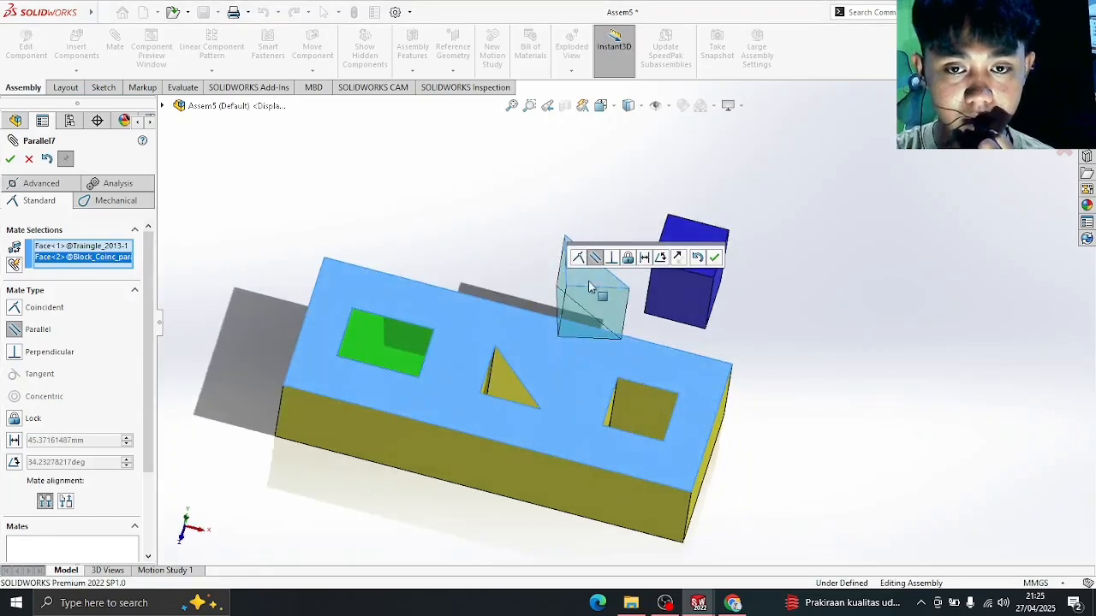
pyautogui.moveTo(451, 254); pyautogui.dragTo(447, 142, button='middle')
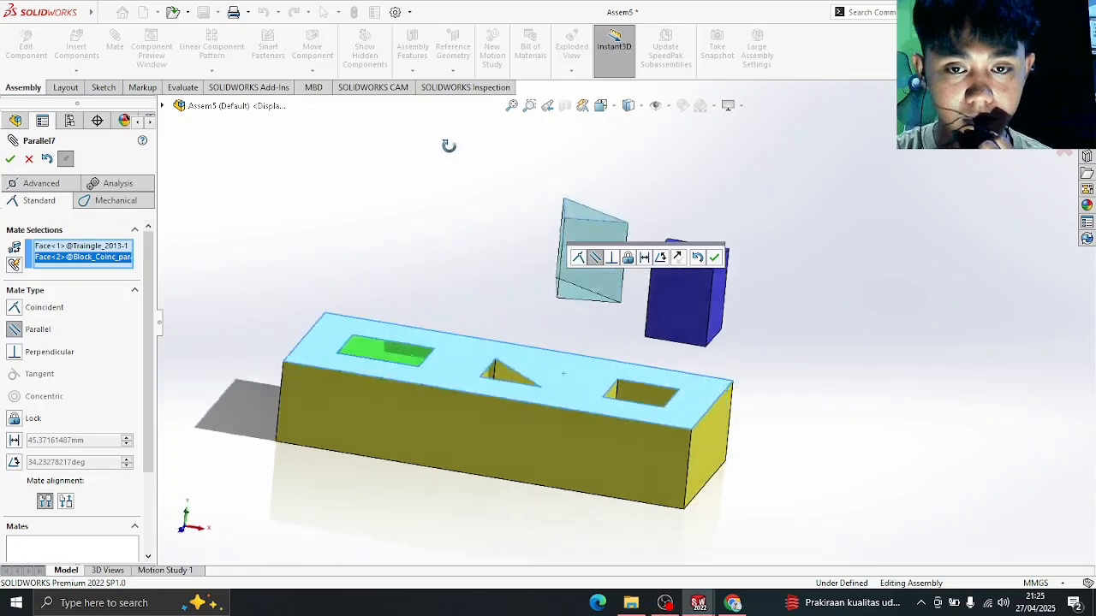
pyautogui.click(9, 160)
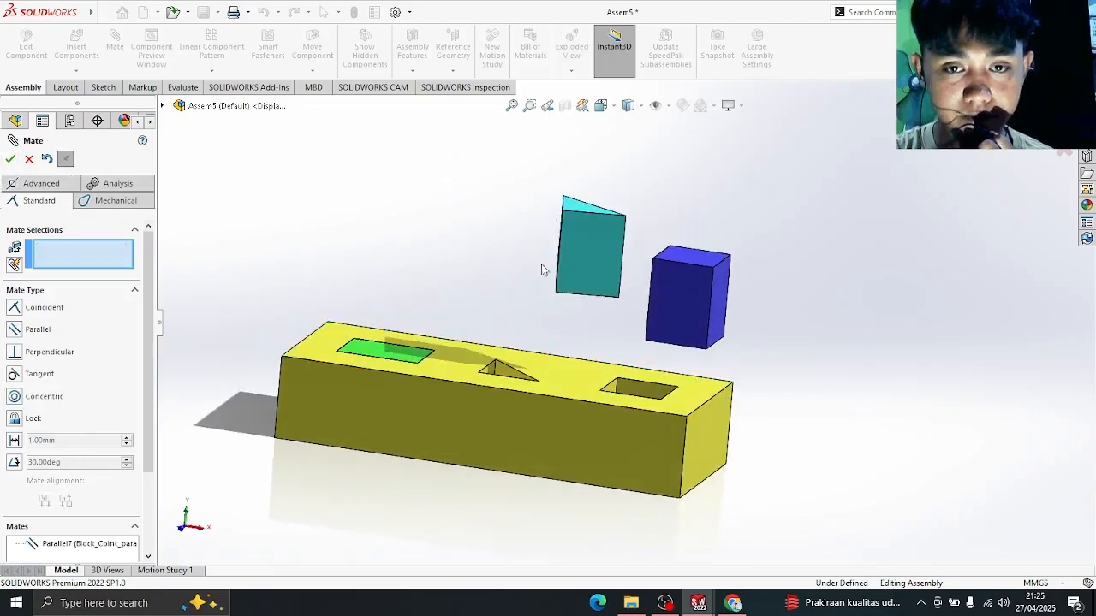
pyautogui.moveTo(586, 257)
pyautogui.mouseDown()
pyautogui.moveTo(580, 437)
pyautogui.moveTo(633, 262)
pyautogui.moveTo(574, 273)
pyautogui.moveTo(571, 256)
pyautogui.mouseUp()
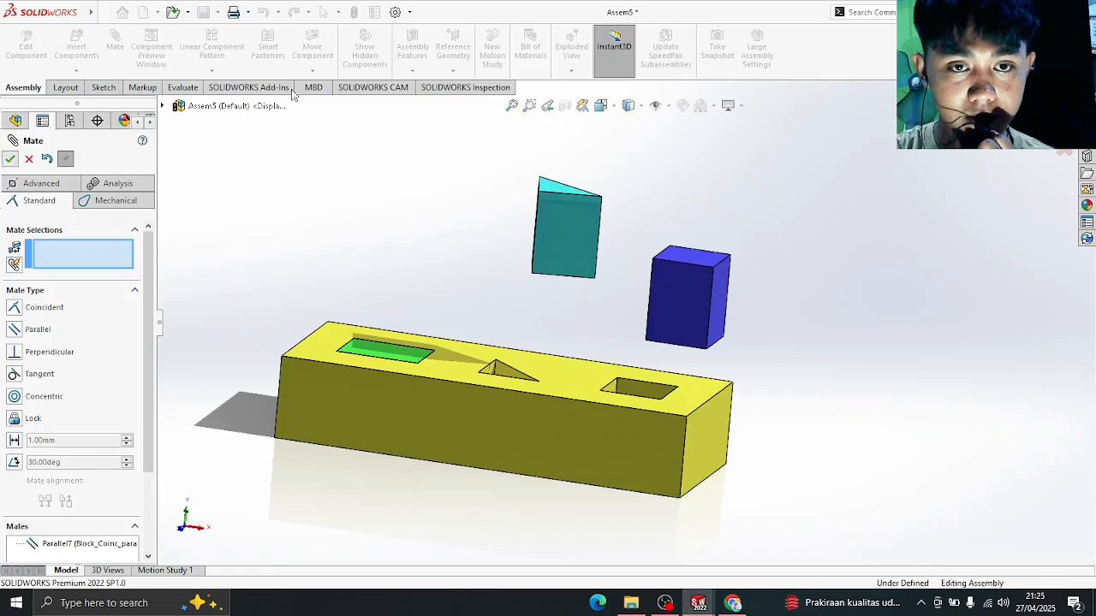
pyautogui.click(10, 160)
# - Rotate the teal prism twice with Rotate Component so its triangular end faces up above the block
pyautogui.click(312, 71)
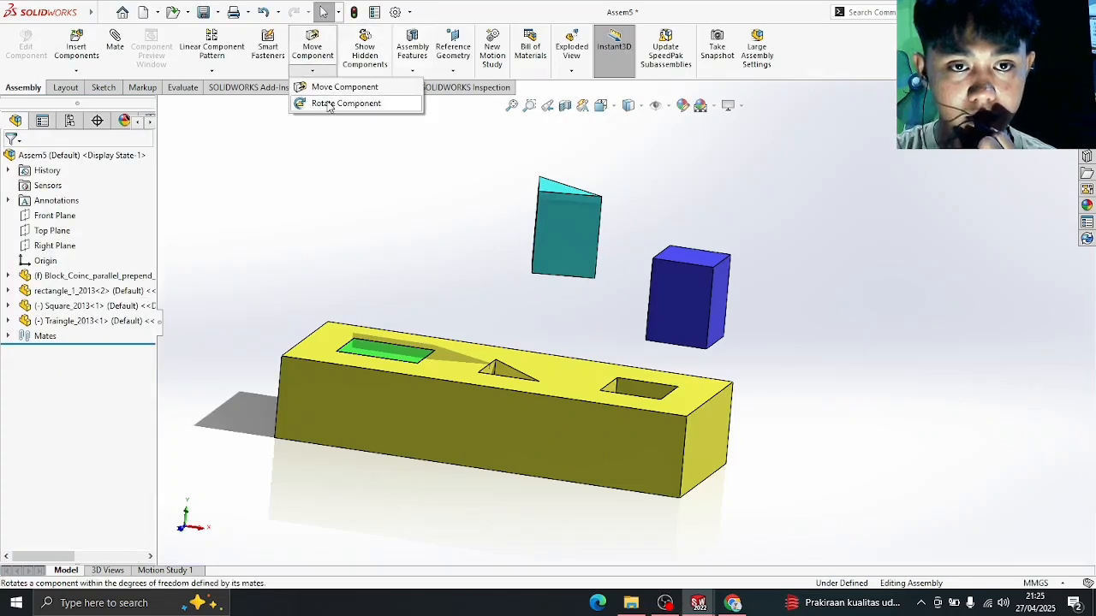
pyautogui.click(343, 101)
pyautogui.moveTo(569, 210); pyautogui.dragTo(260, 188)
pyautogui.click(11, 161)
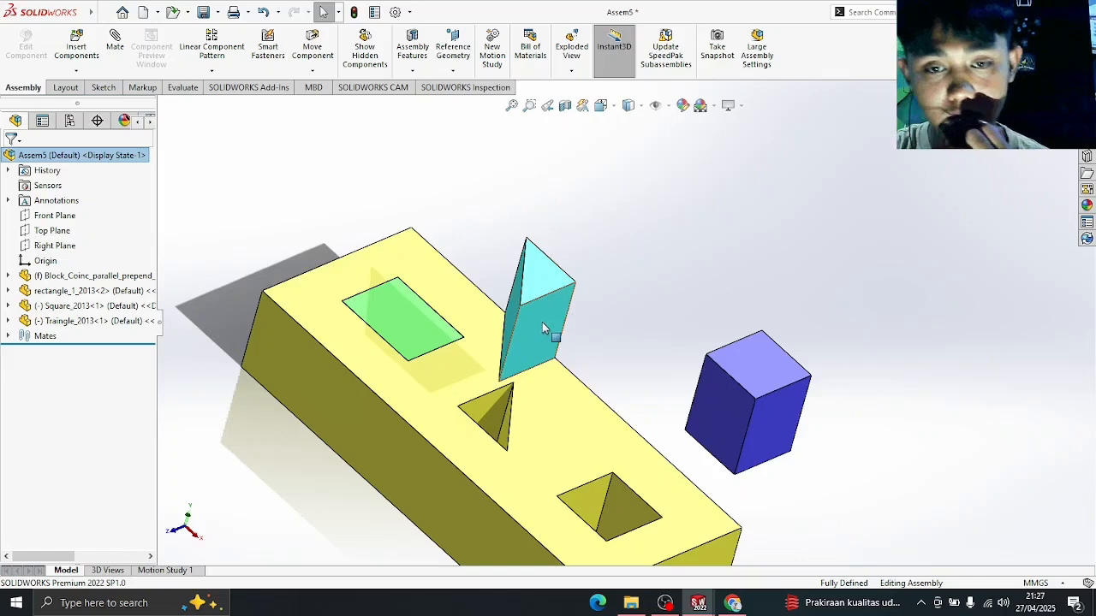
pyautogui.moveTo(533, 345); pyautogui.dragTo(557, 354)
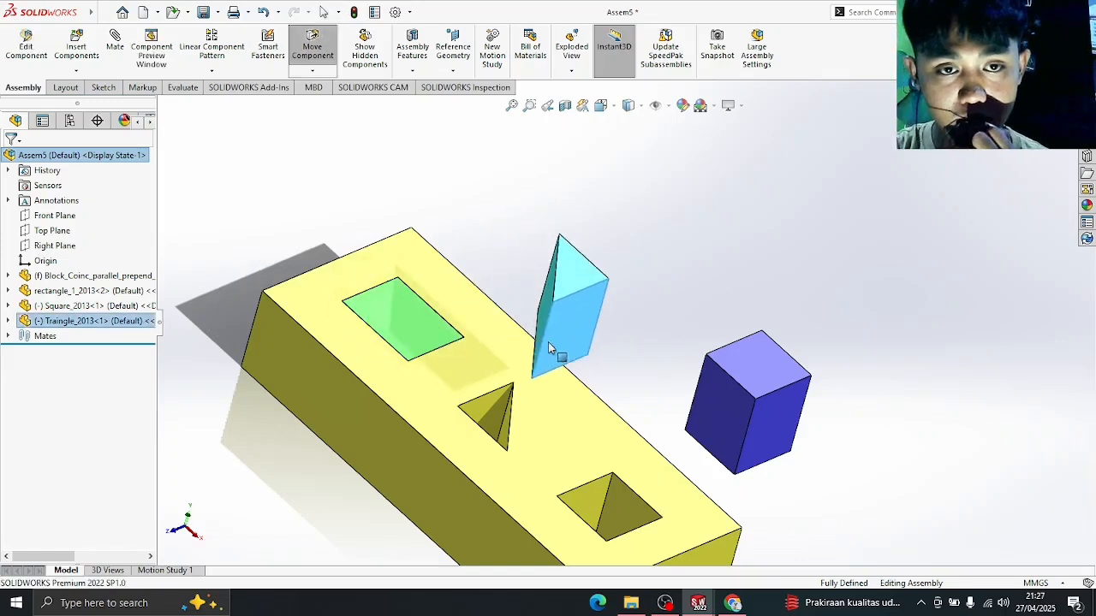
pyautogui.click(311, 72)
pyautogui.click(334, 104)
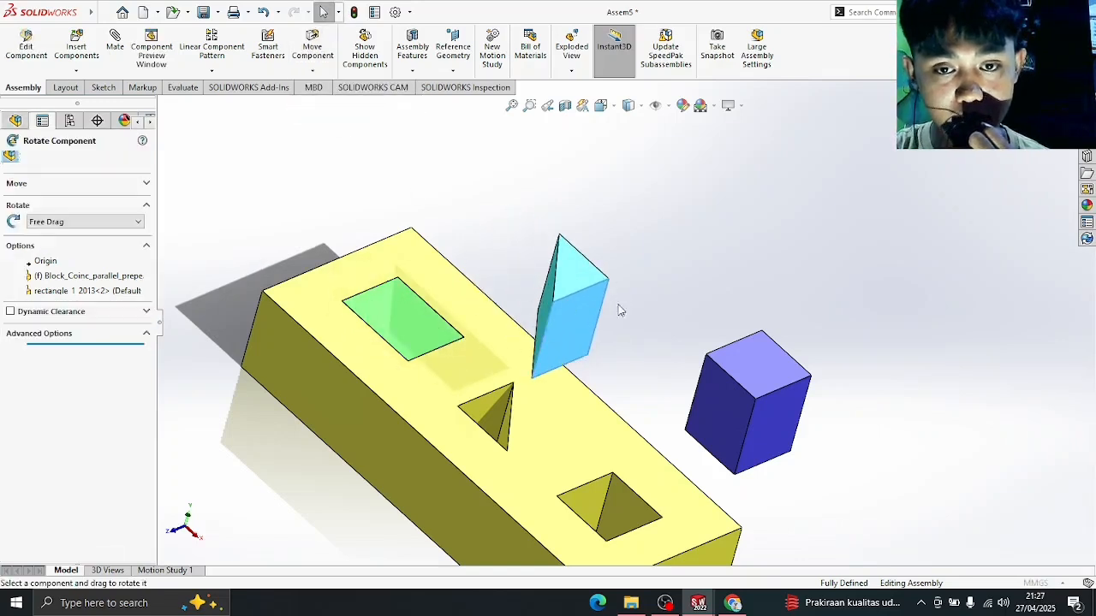
pyautogui.moveTo(589, 315); pyautogui.dragTo(705, 312)
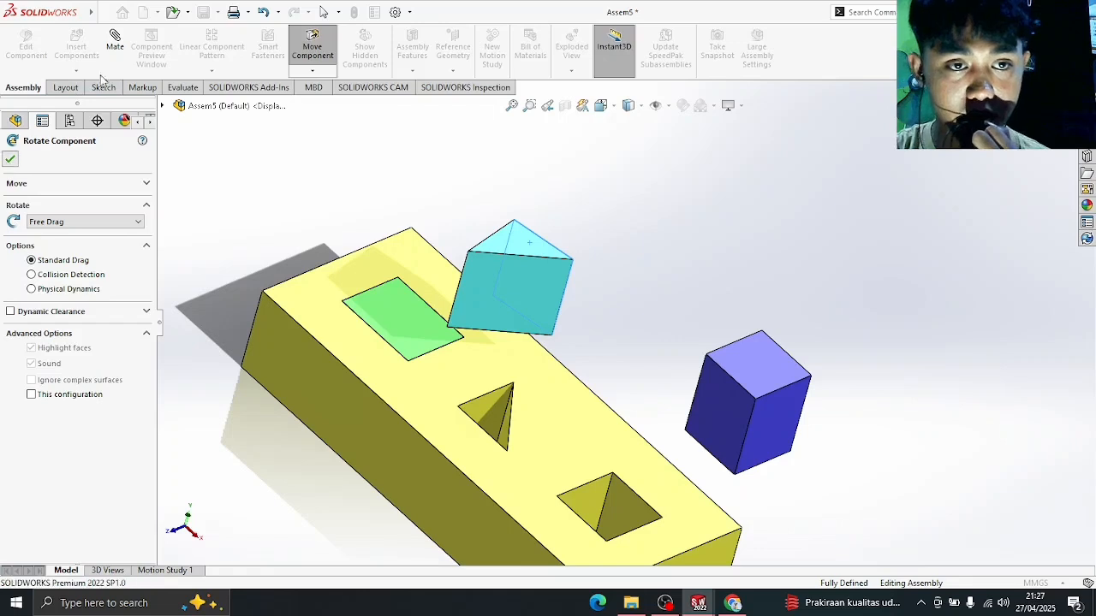
# - Mate a flat face of the teal prism perpendicular to a face of the triangular hole
pyautogui.press('Escape')
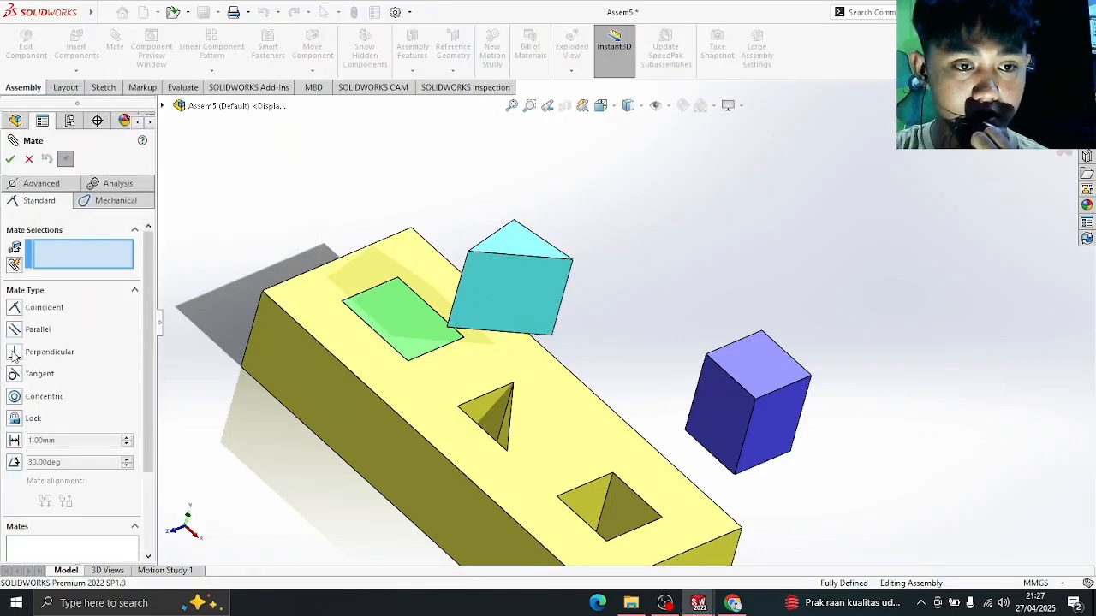
pyautogui.moveTo(672, 287); pyautogui.dragTo(613, 381, button='middle')
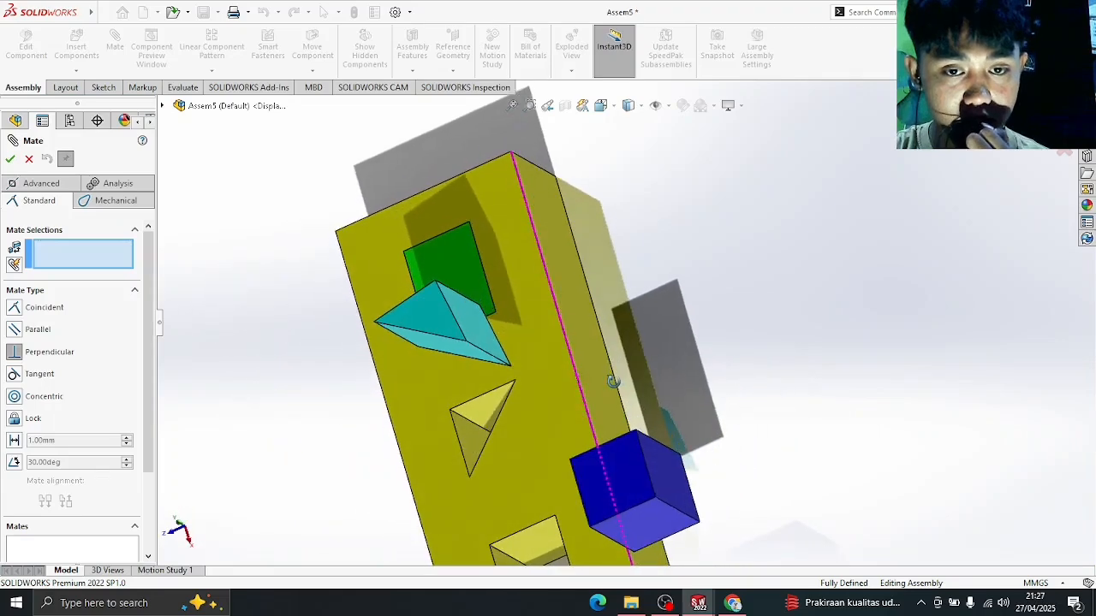
pyautogui.click(482, 325)
pyautogui.moveTo(494, 335); pyautogui.dragTo(718, 360, button='middle')
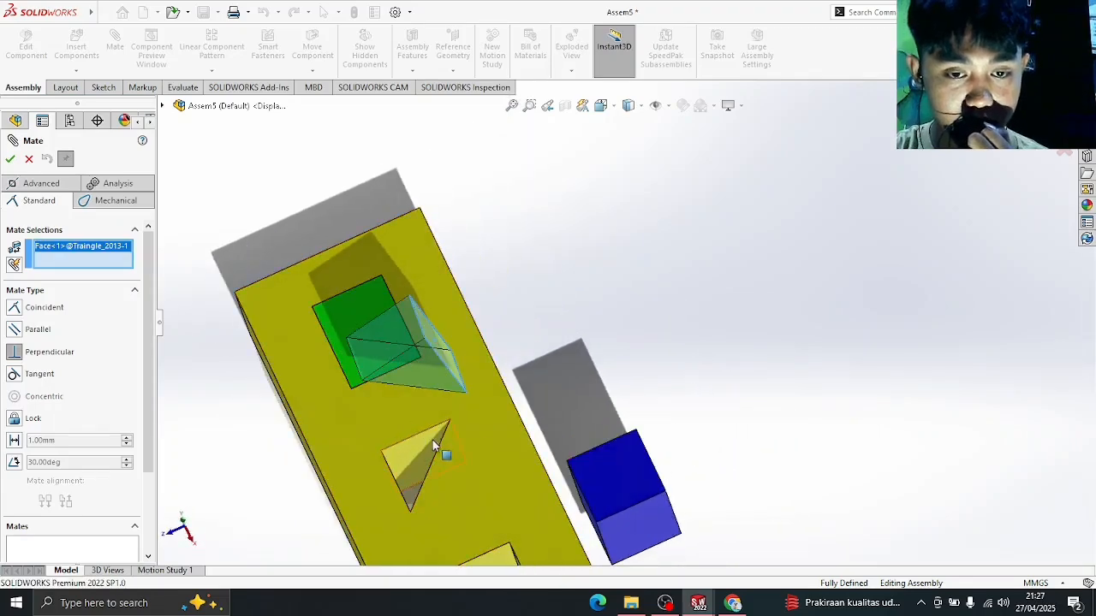
pyautogui.moveTo(437, 448); pyautogui.dragTo(385, 460, button='middle')
pyautogui.click(385, 471)
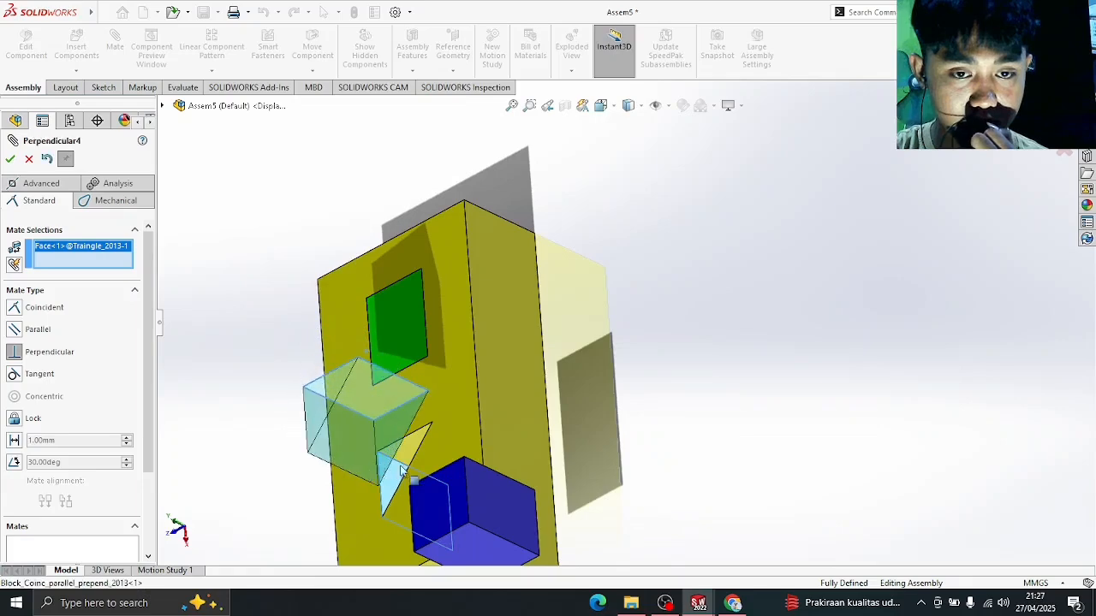
pyautogui.moveTo(660, 420)
pyautogui.mouseDown(button='middle')
pyautogui.moveTo(687, 389)
pyautogui.moveTo(650, 328)
pyautogui.moveTo(659, 407)
pyautogui.mouseUp(button='middle')
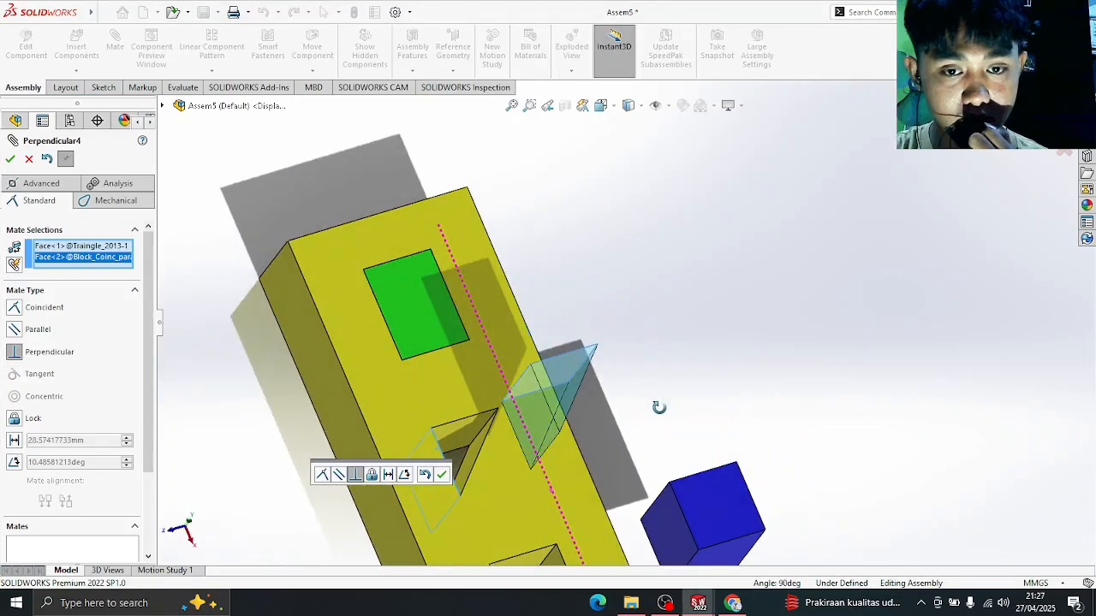
pyautogui.click(10, 159)
# - Move the prism onto the block and mate its corner coincident with the triangular hole's corner
pyautogui.moveTo(587, 338); pyautogui.dragTo(583, 371, button='middle')
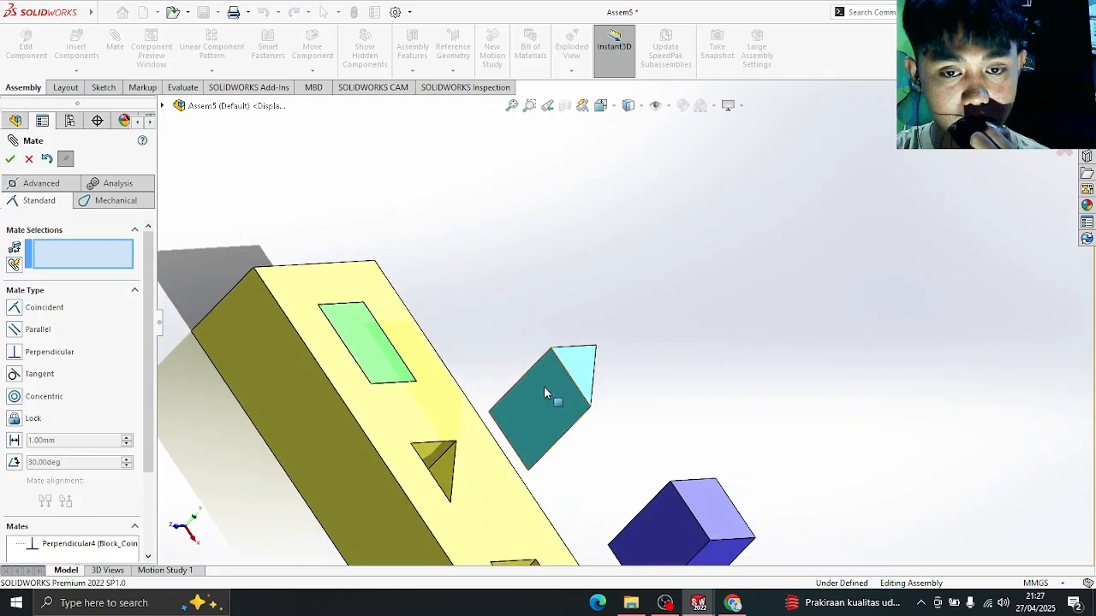
pyautogui.moveTo(543, 392); pyautogui.dragTo(476, 445)
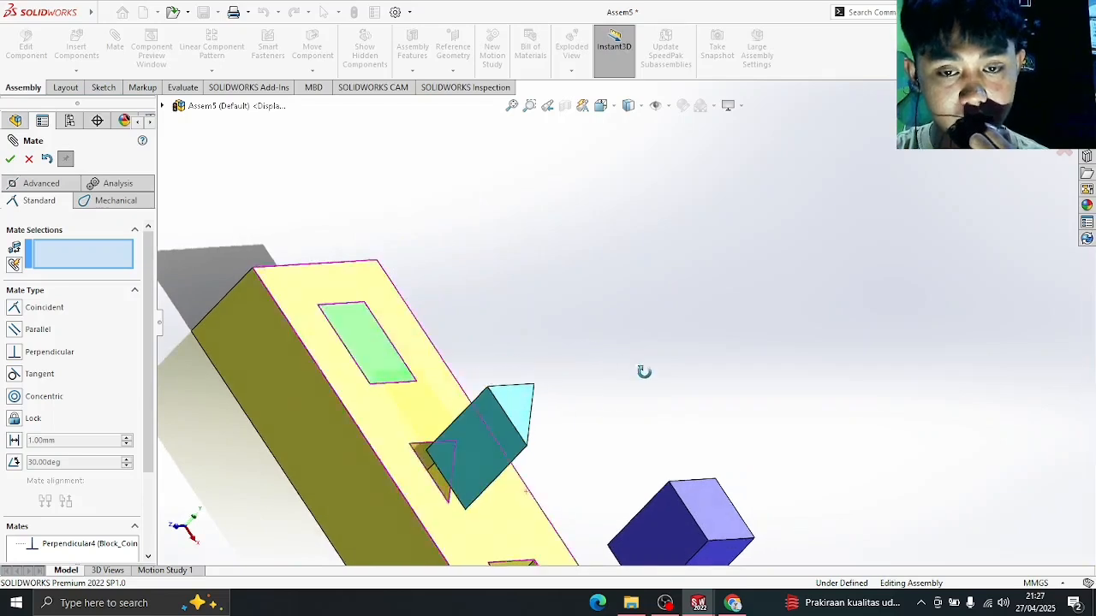
pyautogui.moveTo(644, 372); pyautogui.dragTo(607, 396, button='middle')
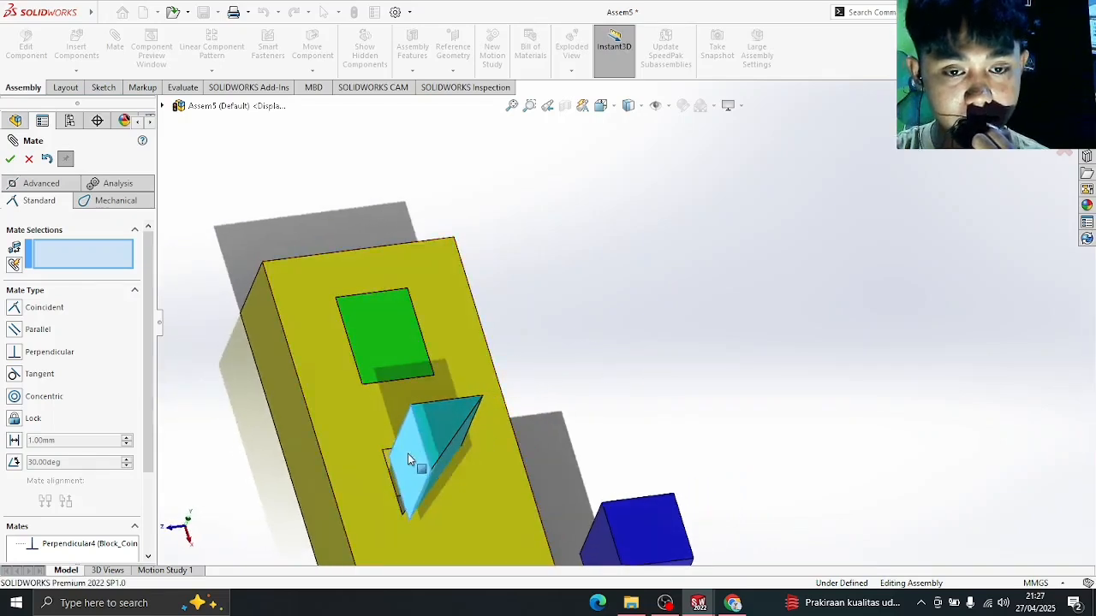
pyautogui.moveTo(408, 454); pyautogui.dragTo(428, 423)
pyautogui.moveTo(587, 404); pyautogui.dragTo(707, 362, button='middle')
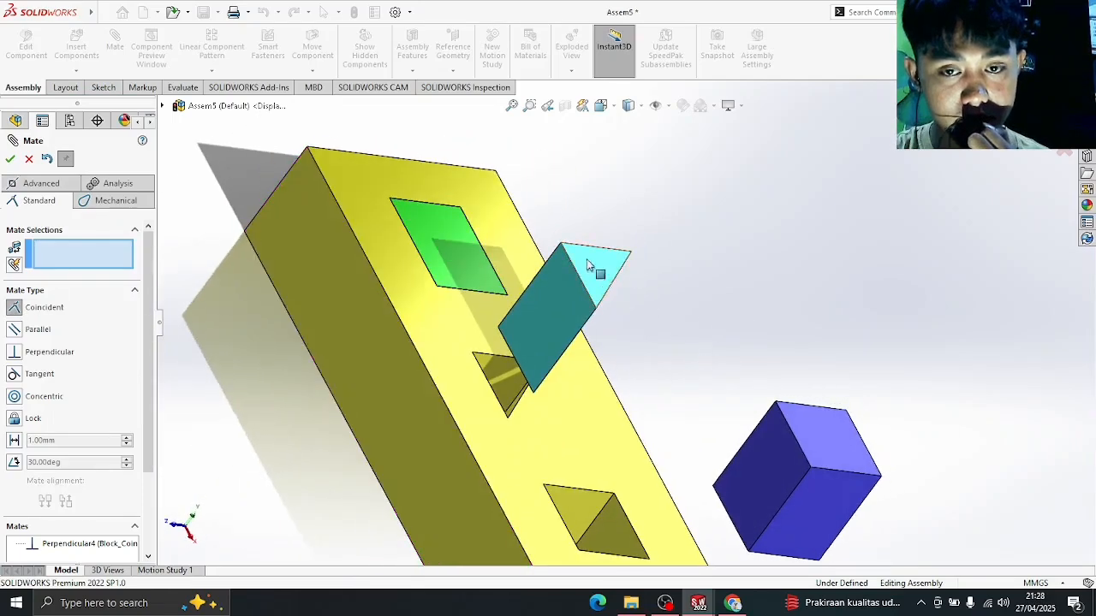
pyautogui.click(560, 247)
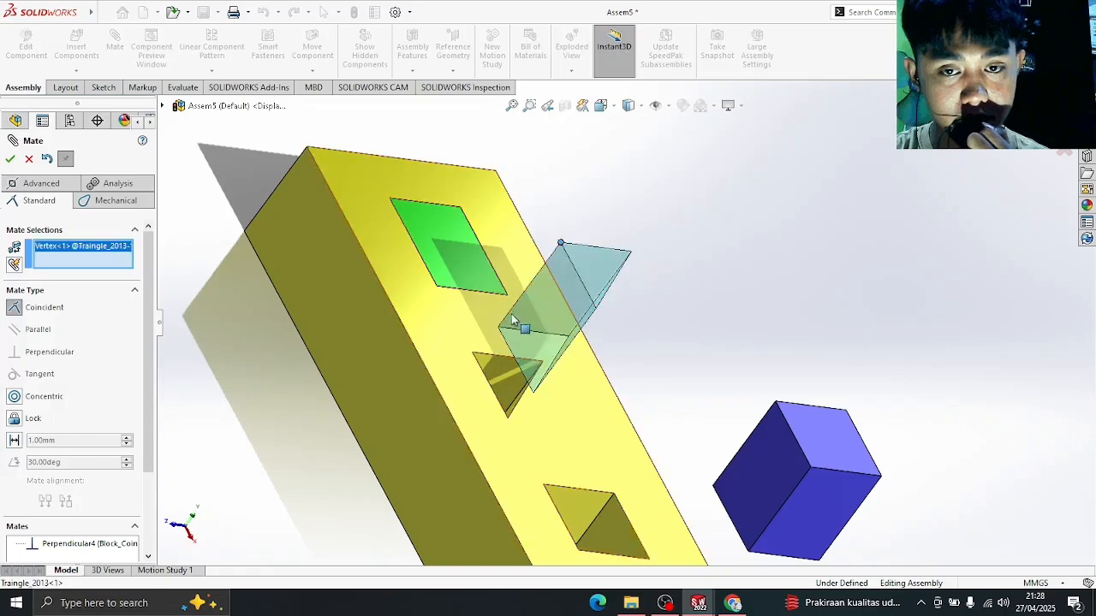
pyautogui.click(473, 354)
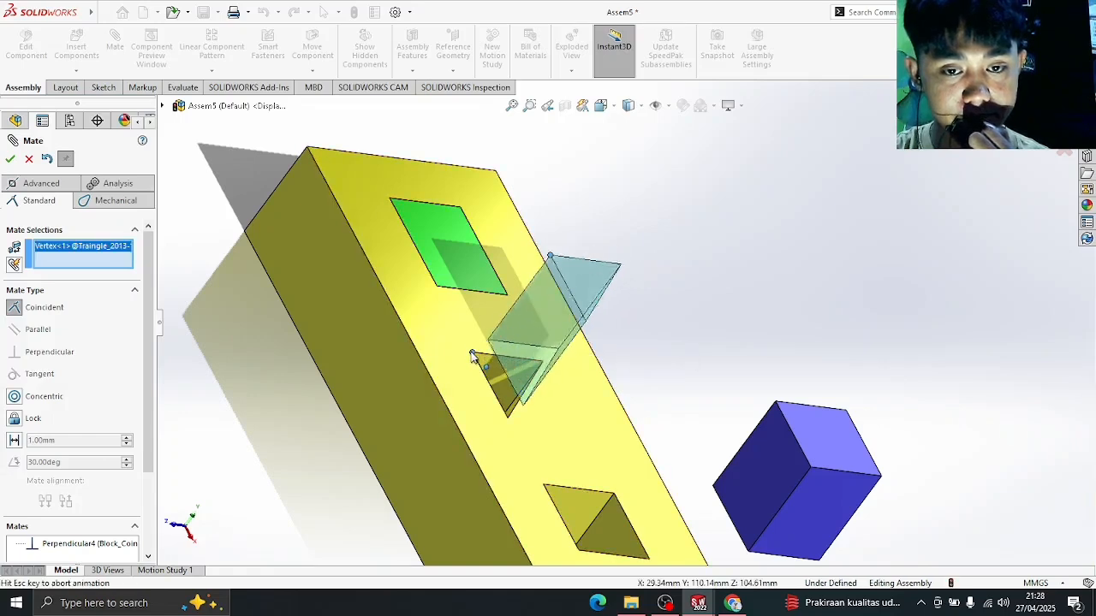
pyautogui.click(9, 160)
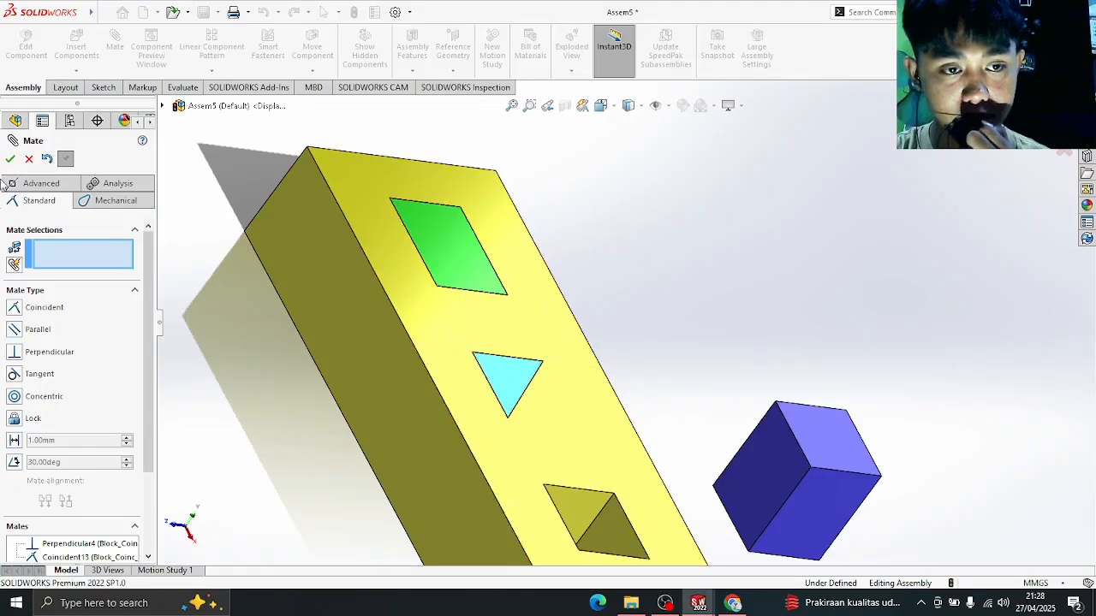
pyautogui.press('Escape')
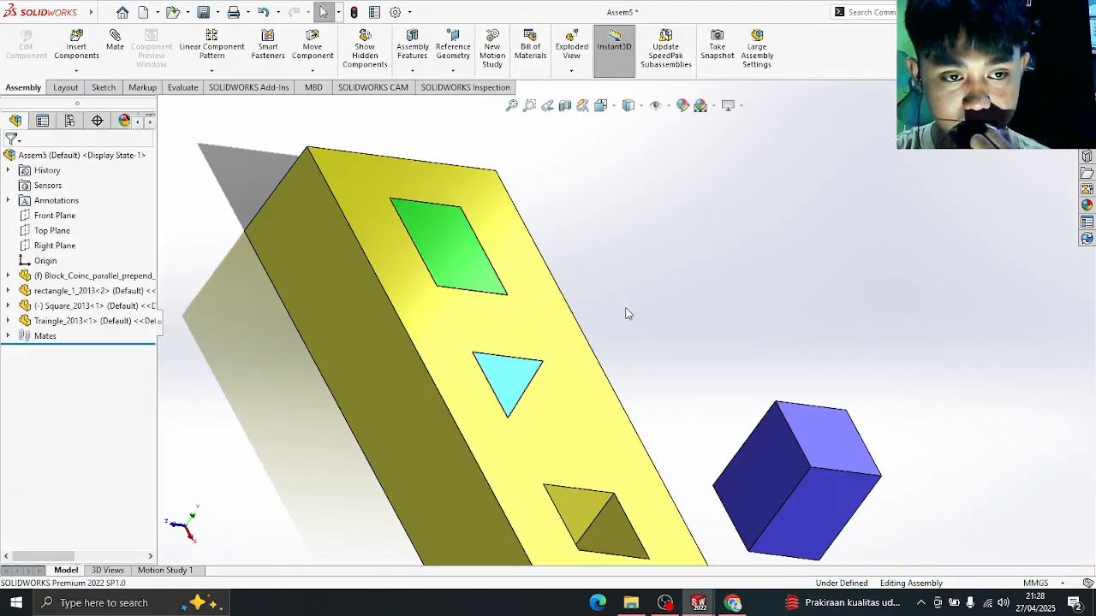
# - Switch to the isometric view, select the blue Square_2013 cube and nudge it right
pyautogui.scroll(3, 626, 314)
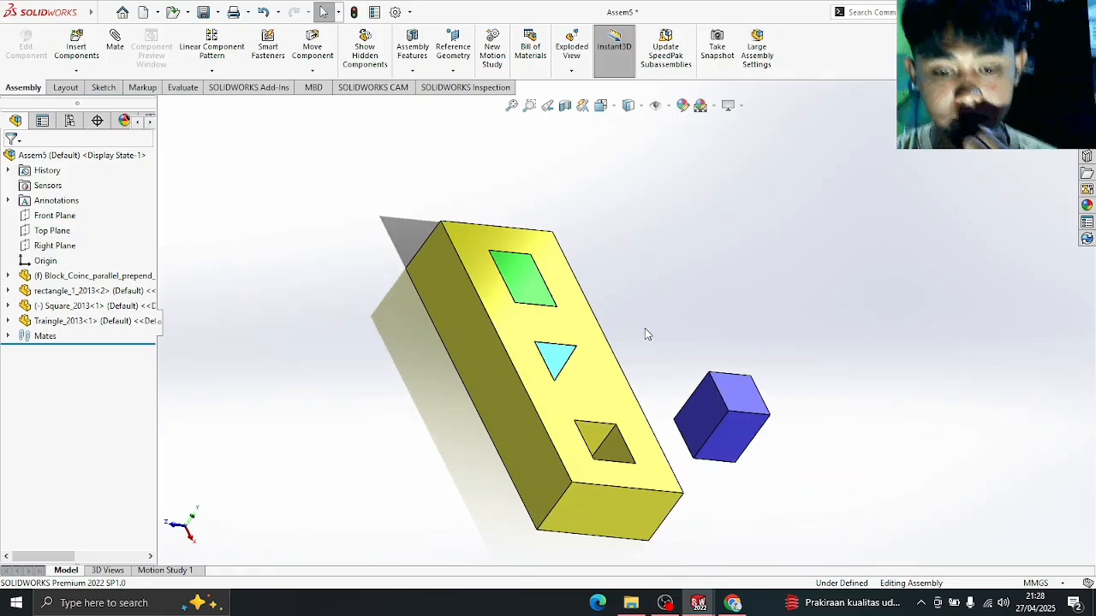
pyautogui.press('space')
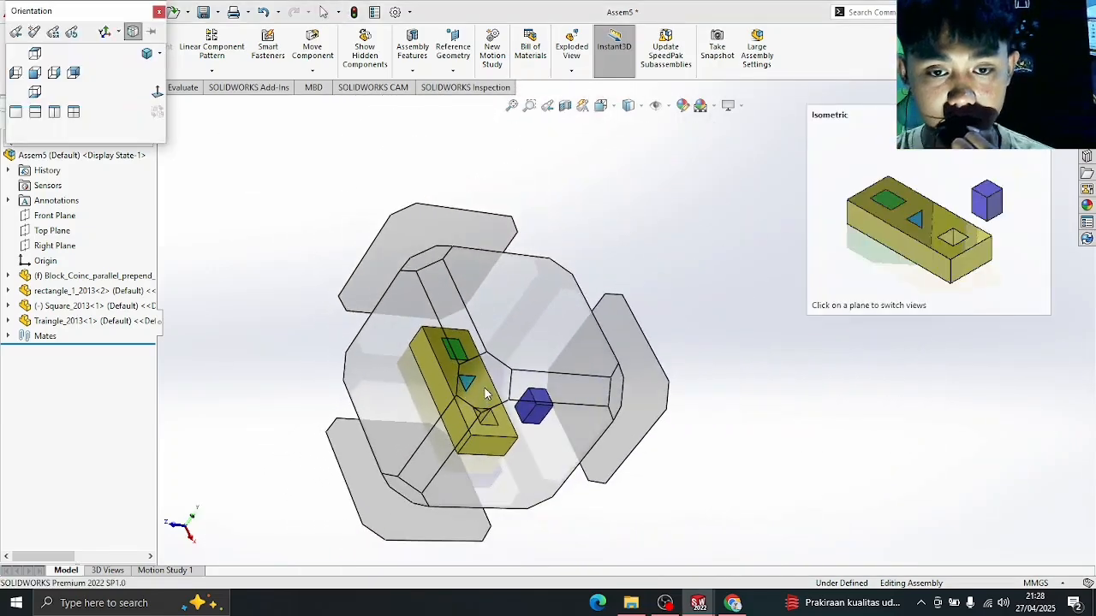
pyautogui.click(485, 391)
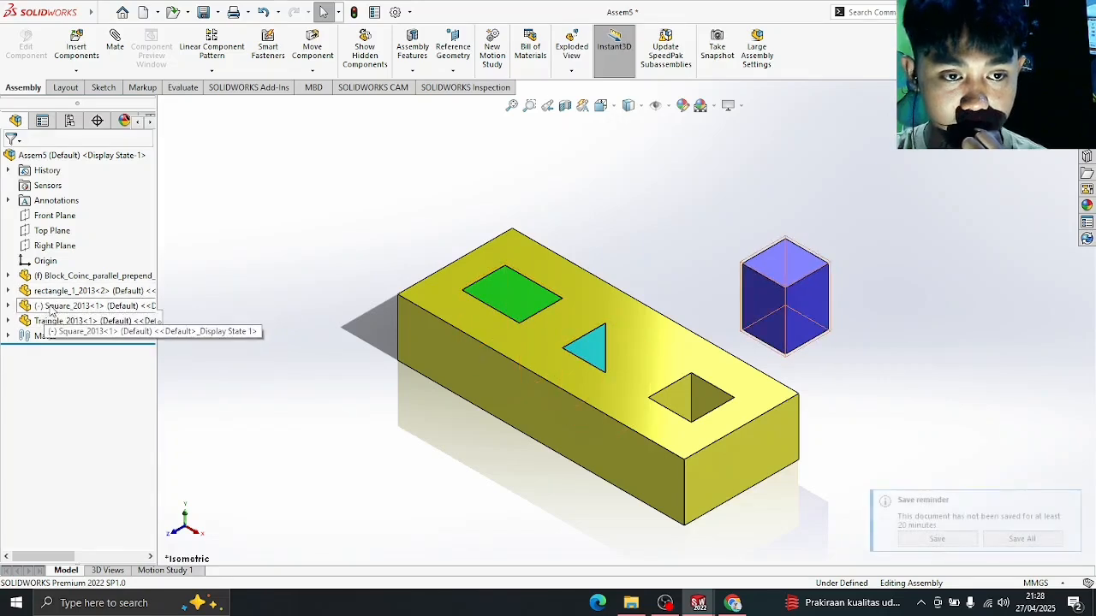
pyautogui.click(51, 307)
pyautogui.click(227, 330)
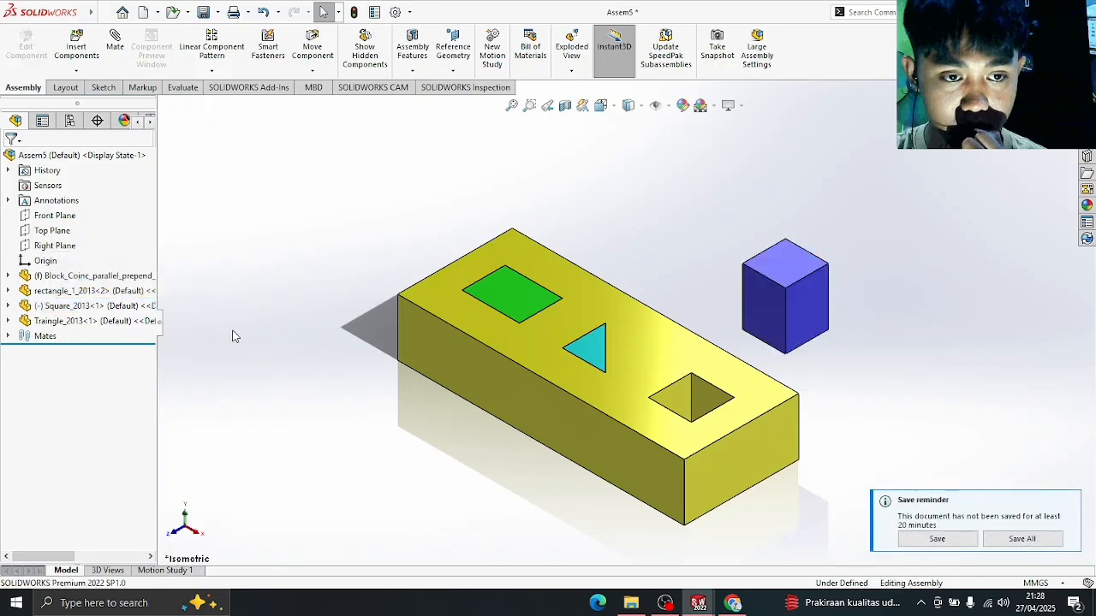
pyautogui.click(94, 313)
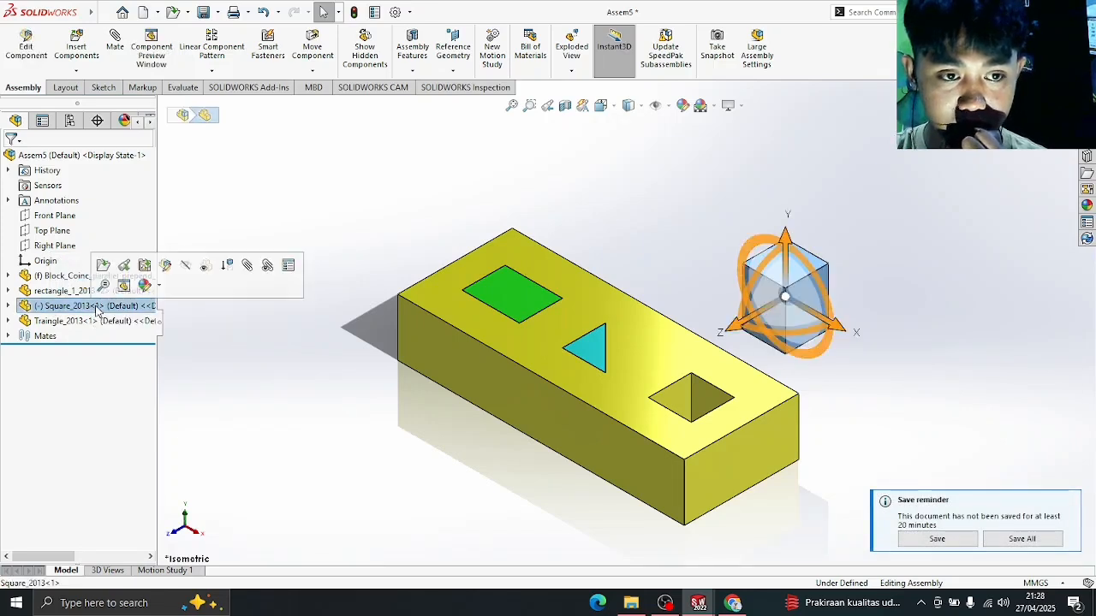
pyautogui.click(856, 312)
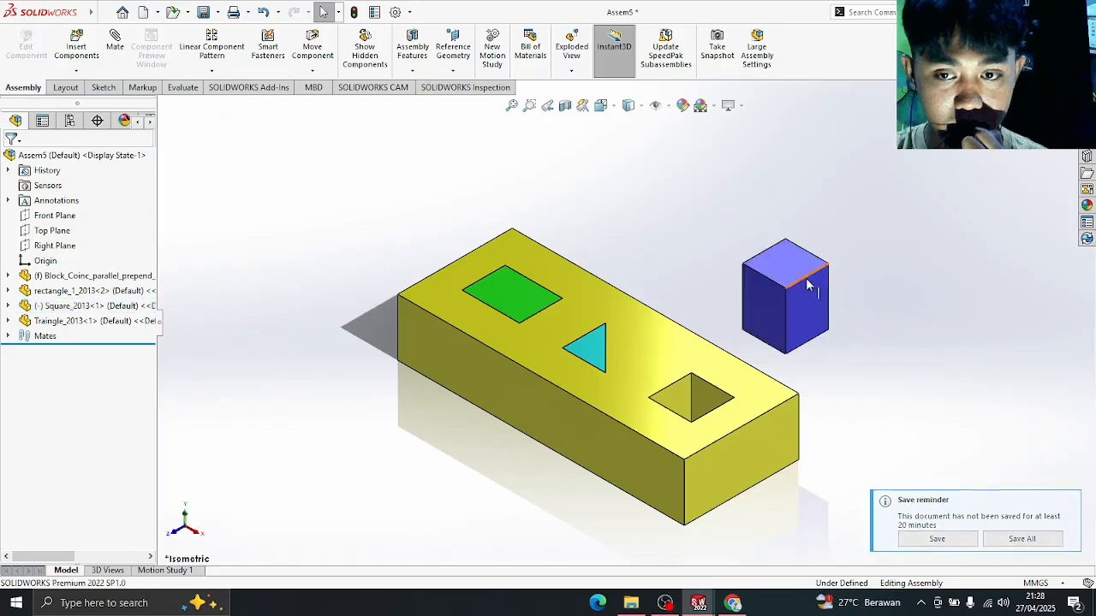
pyautogui.moveTo(804, 286)
pyautogui.mouseDown()
pyautogui.moveTo(751, 285)
pyautogui.moveTo(807, 272)
pyautogui.moveTo(803, 280)
pyautogui.mouseUp()
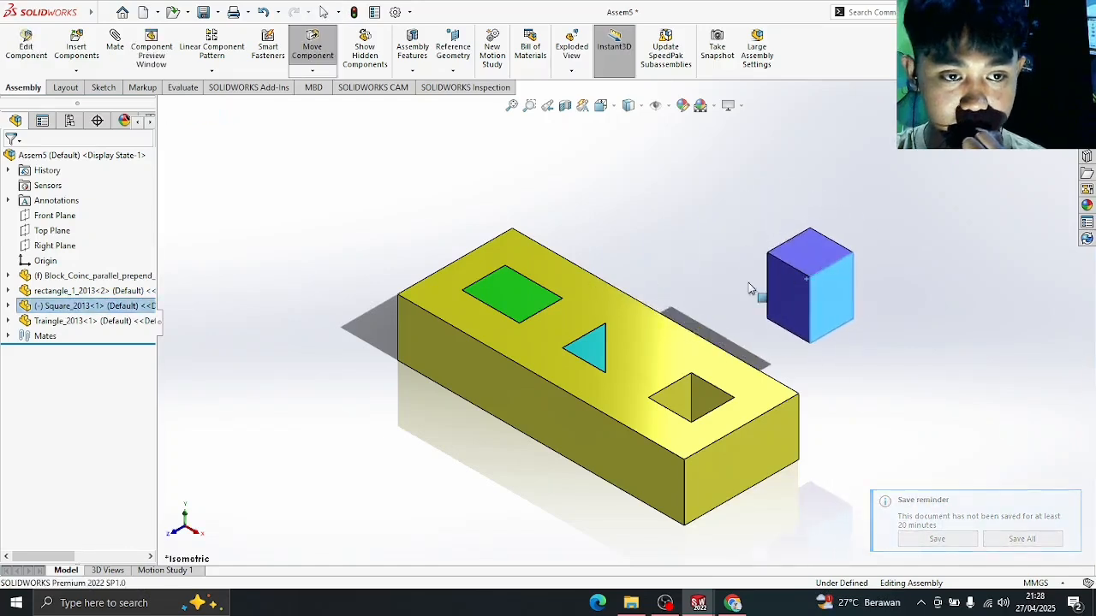
# - Confirm the green and triangular pegs are fixed, then drag the blue cube above the square hole
pyautogui.click(49, 292)
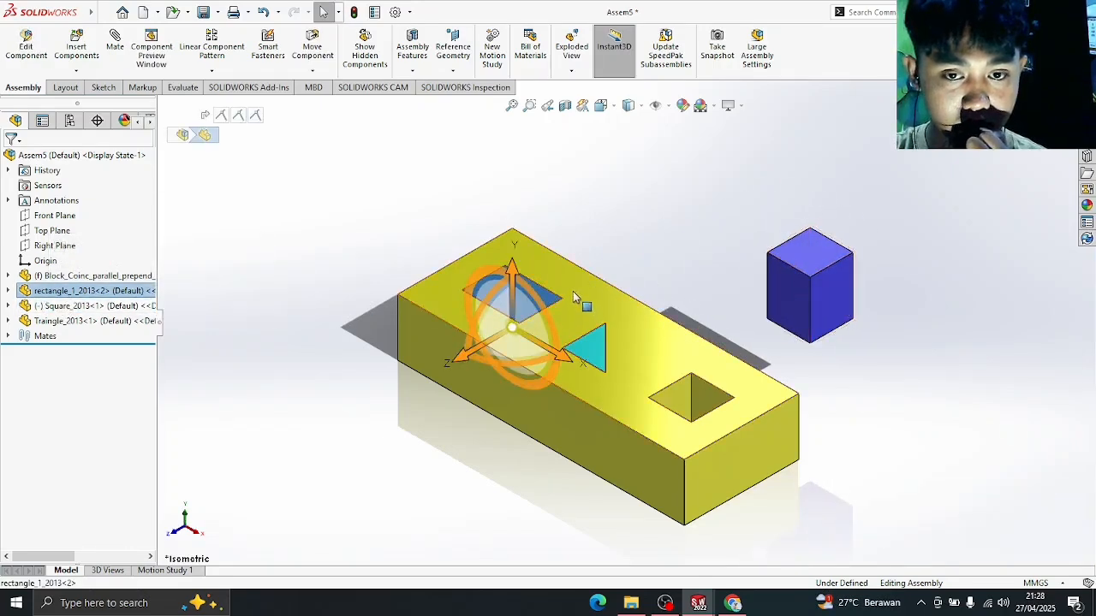
pyautogui.press('Escape')
pyautogui.moveTo(524, 300); pyautogui.dragTo(555, 241)
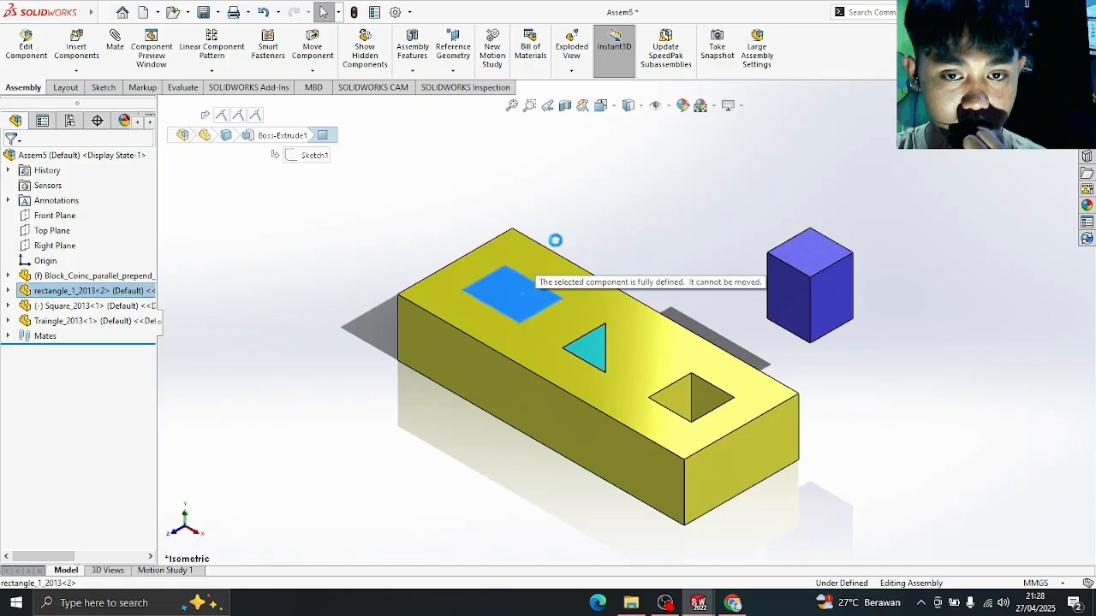
pyautogui.click(649, 216)
pyautogui.click(62, 321)
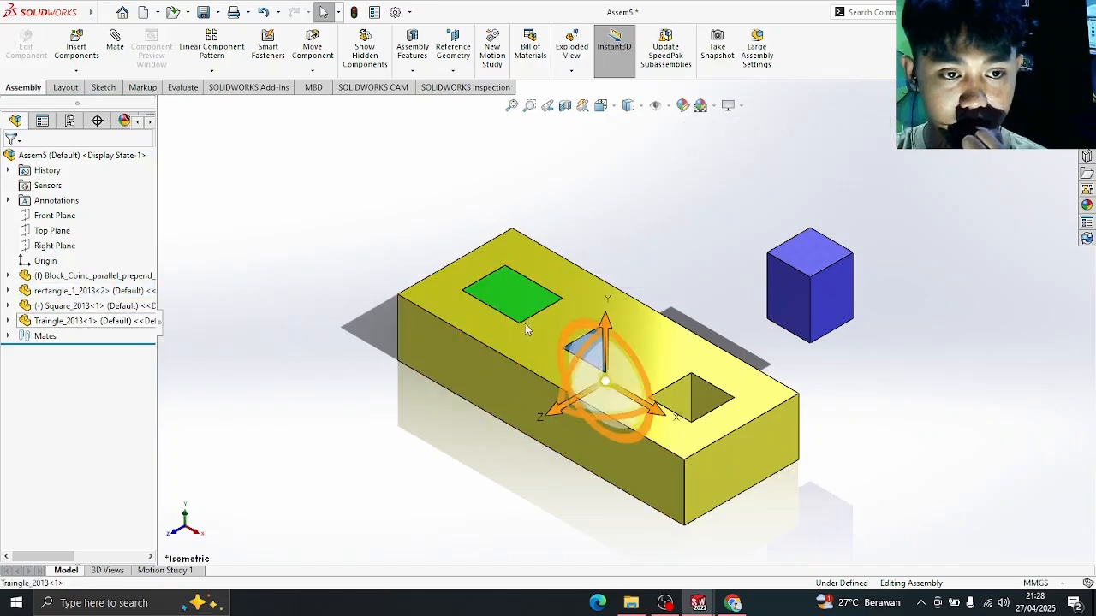
pyautogui.click(740, 288)
pyautogui.moveTo(591, 347); pyautogui.dragTo(757, 231)
pyautogui.click(757, 231)
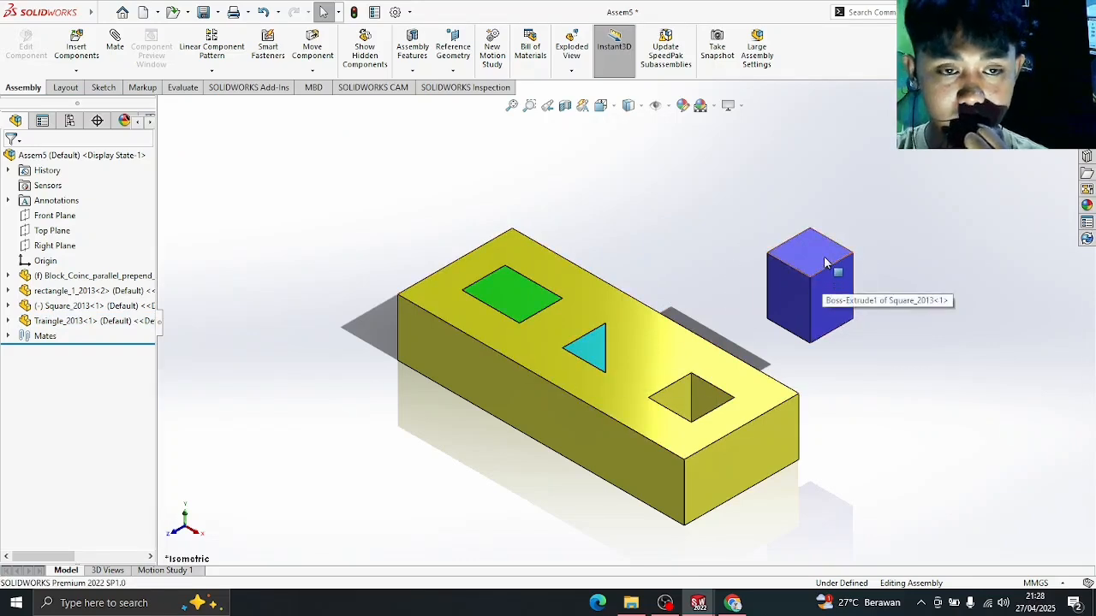
pyautogui.moveTo(824, 254); pyautogui.dragTo(747, 284)
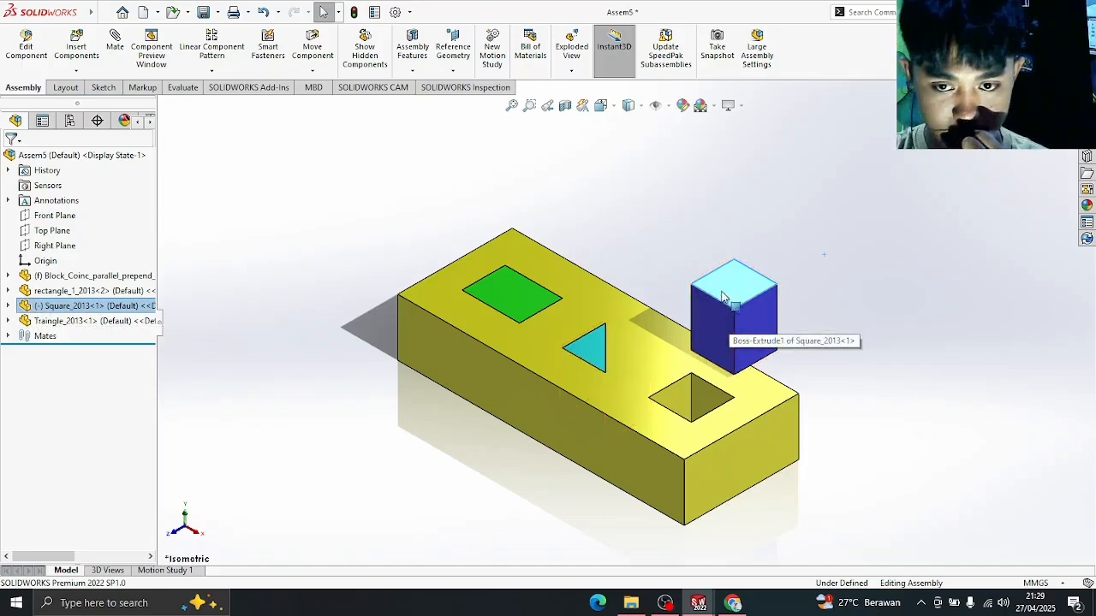
# - Add a Coincident face mate between the blue peg and the block's top face
pyautogui.click(114, 48)
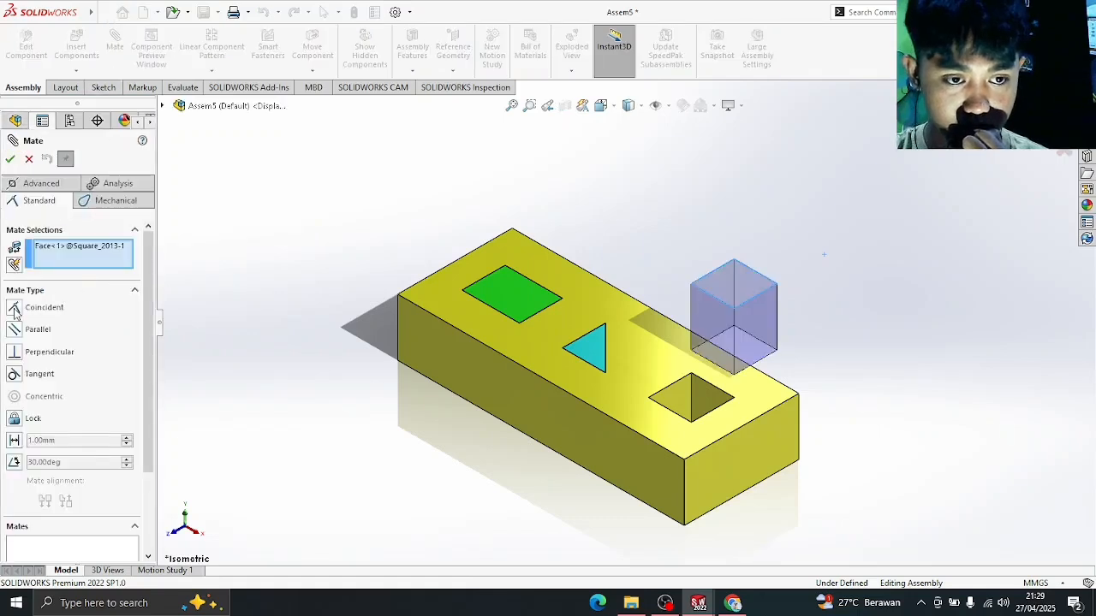
pyautogui.click(633, 353)
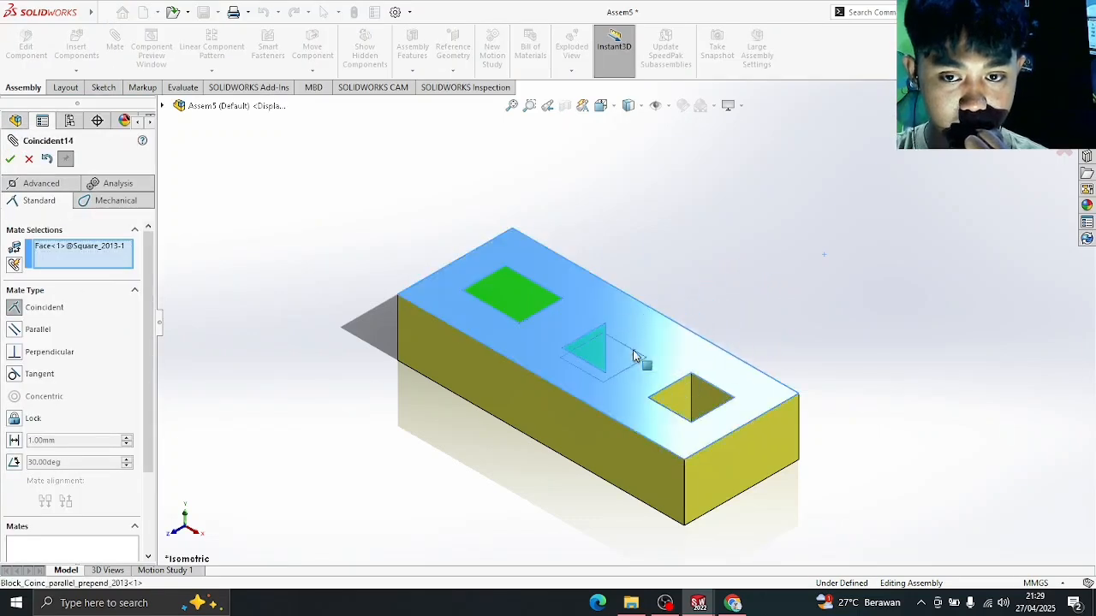
pyautogui.click(11, 160)
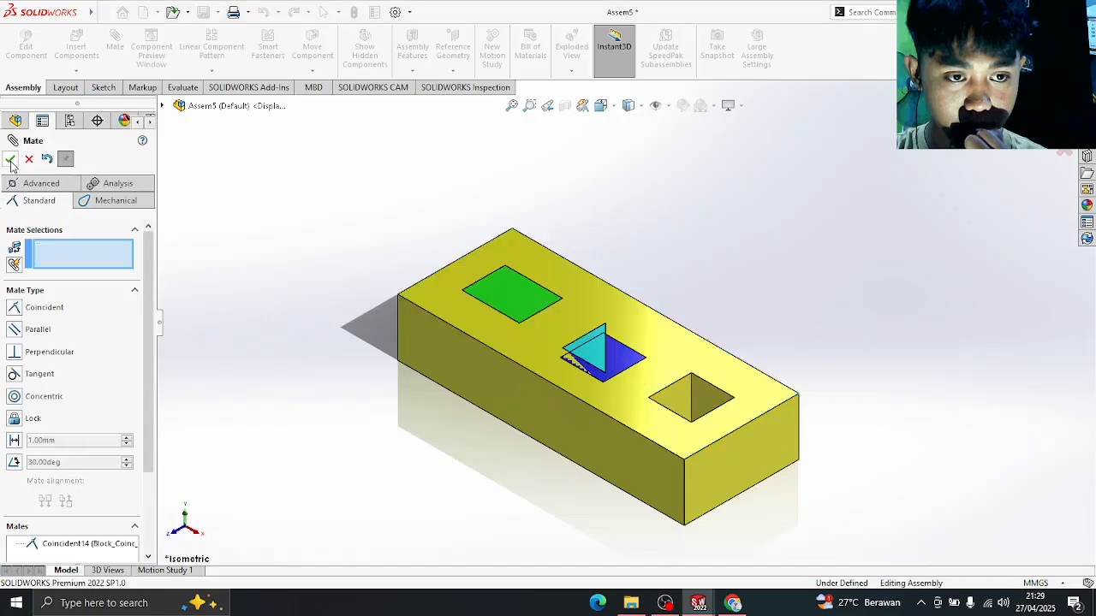
# - Add two corner-to-corner coincident mates seating the blue peg flush in the square hole
pyautogui.click(646, 358)
pyautogui.click(734, 398)
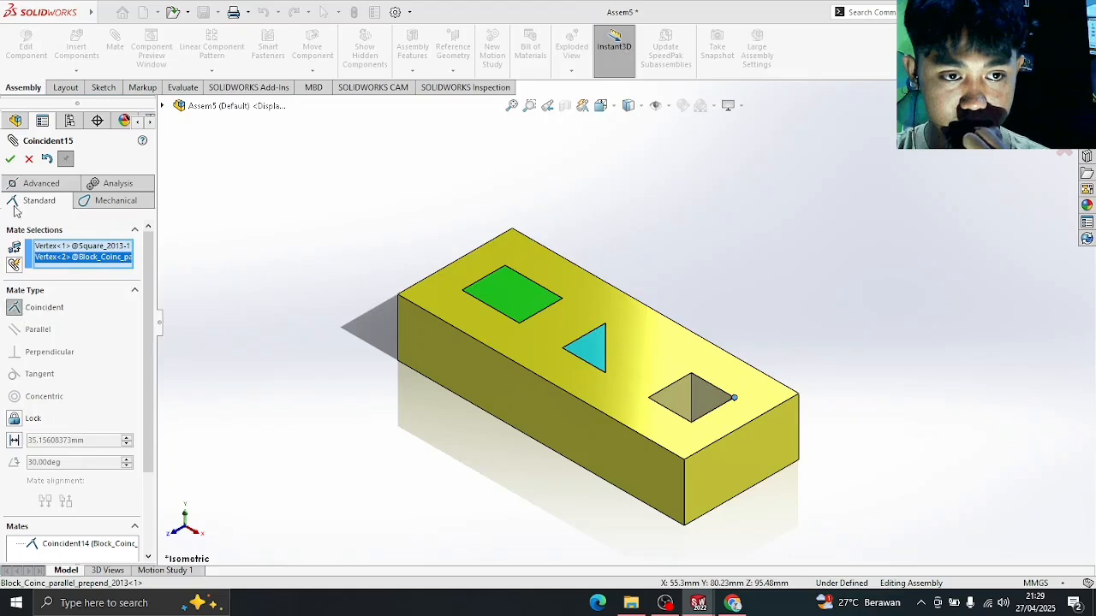
pyautogui.click(10, 159)
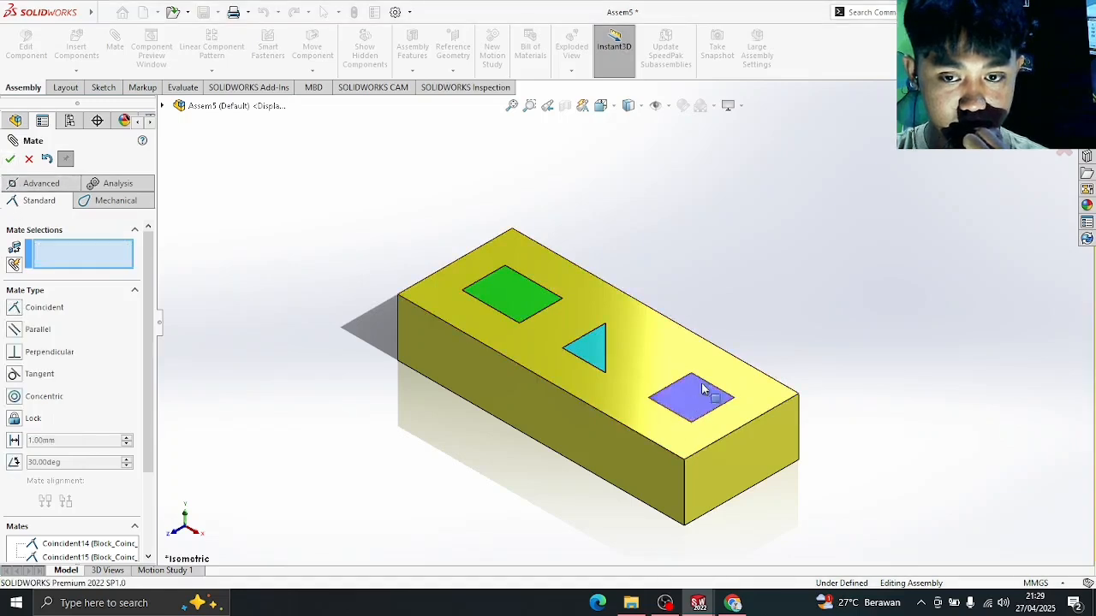
pyautogui.moveTo(704, 386); pyautogui.dragTo(732, 353)
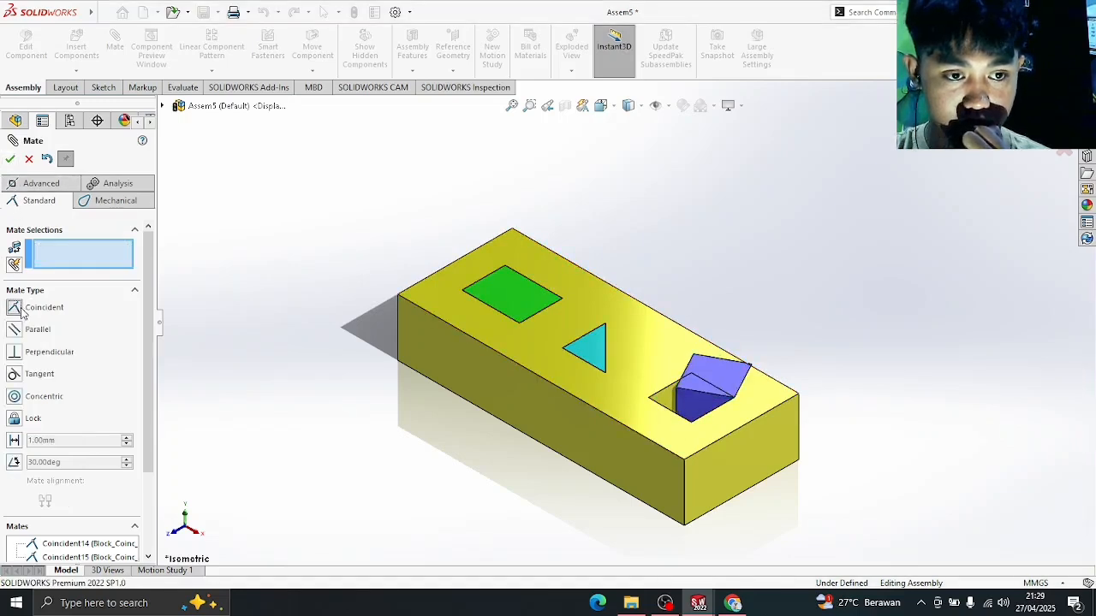
pyautogui.click(695, 358)
pyautogui.click(648, 397)
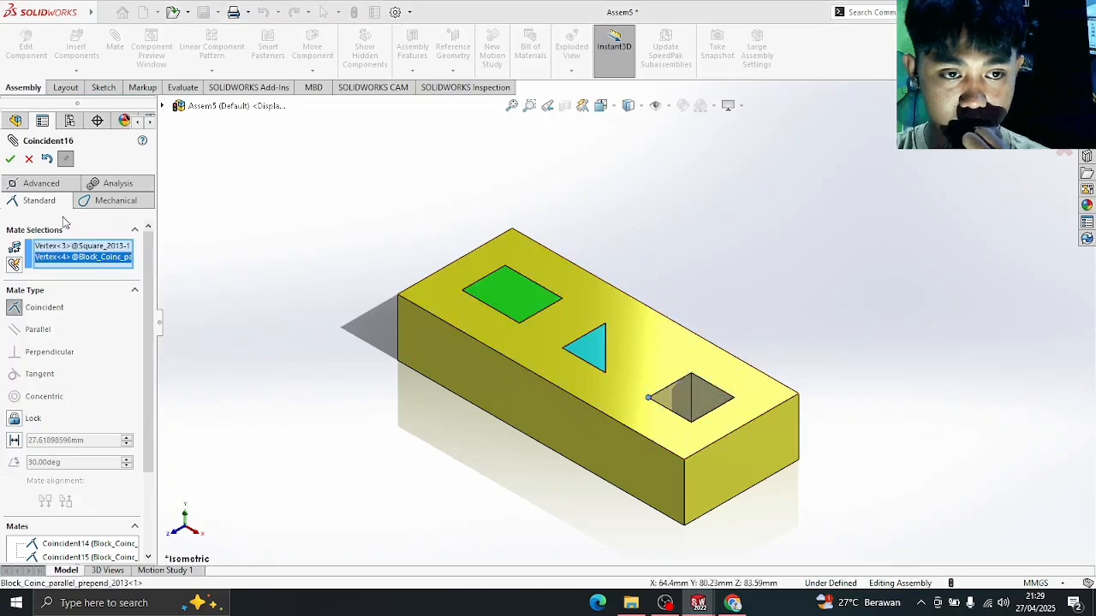
pyautogui.click(10, 158)
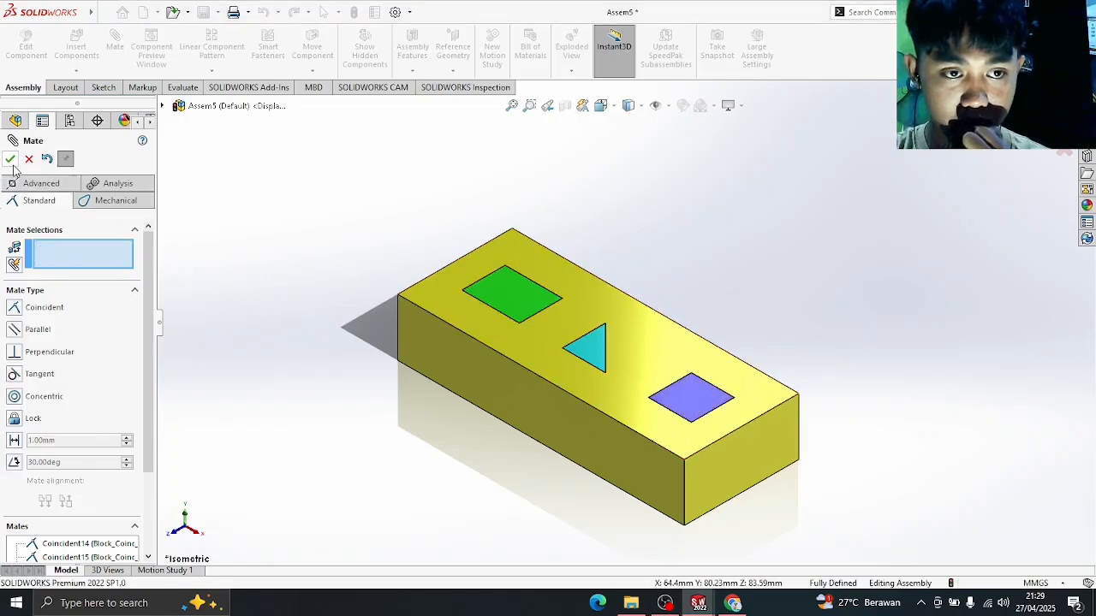
pyautogui.click(10, 159)
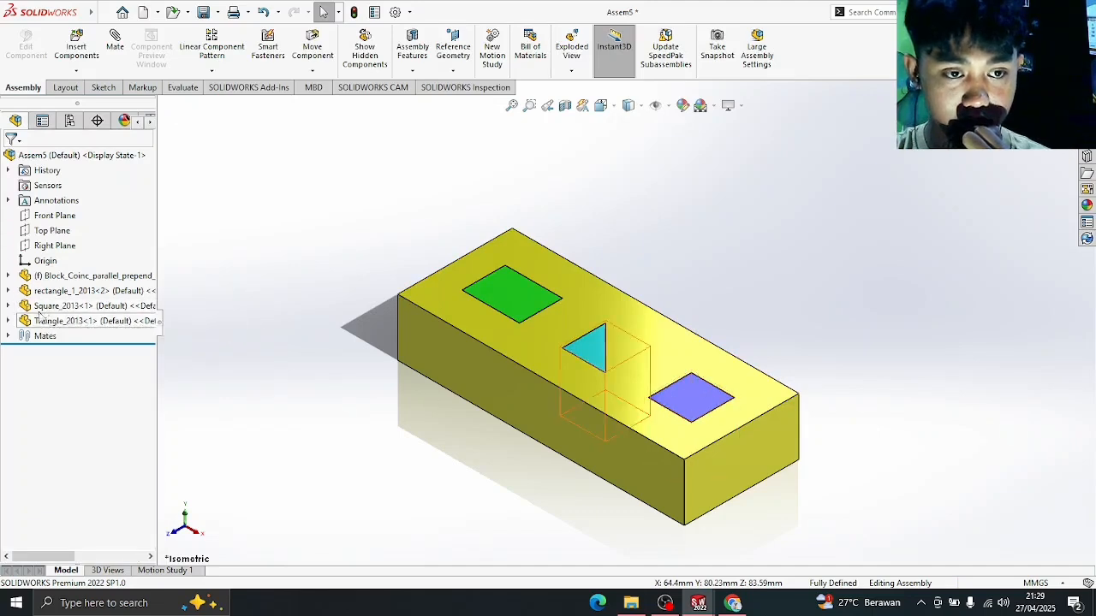
pyautogui.moveTo(715, 406); pyautogui.dragTo(725, 353, button='middle')
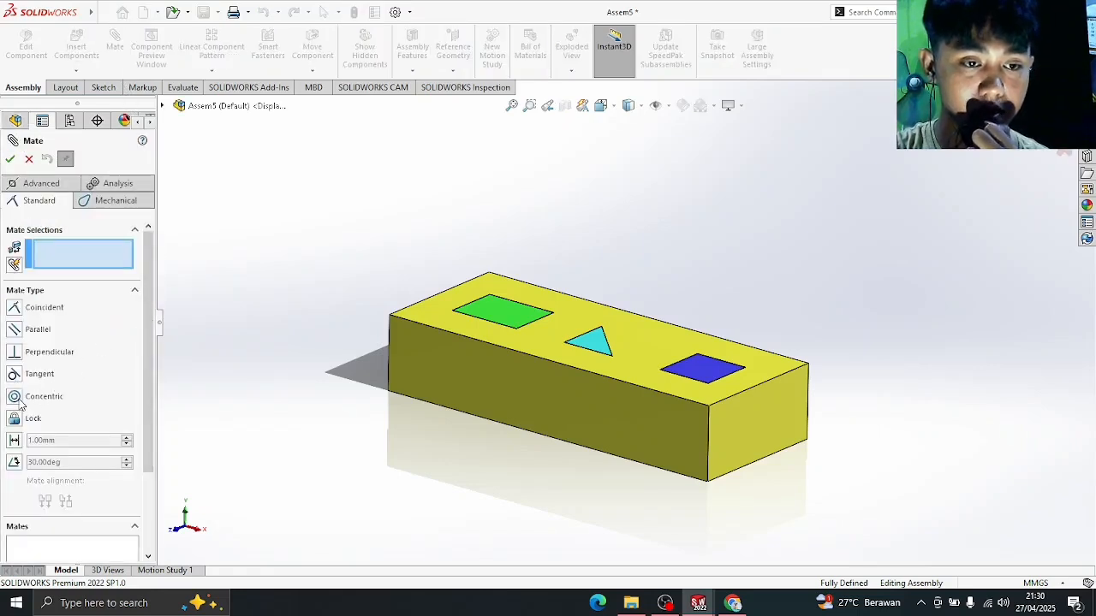
# - Create a new assembly and pick Block_circles_2013 from the 60. Standard+Mates_Tangent,+Concentric+ folder
pyautogui.click(10, 159)
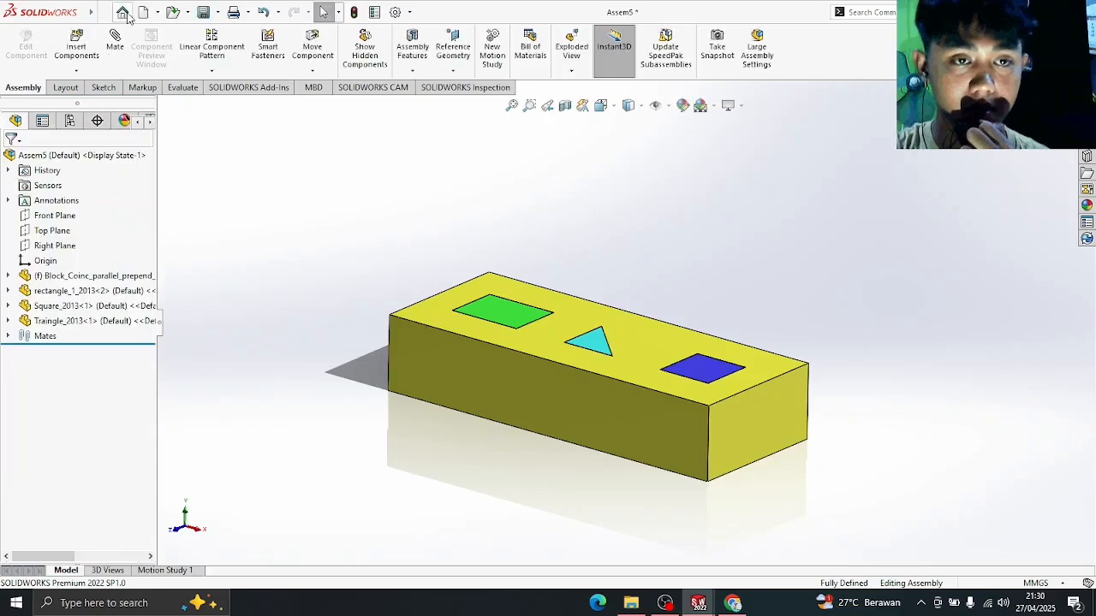
pyautogui.click(124, 13)
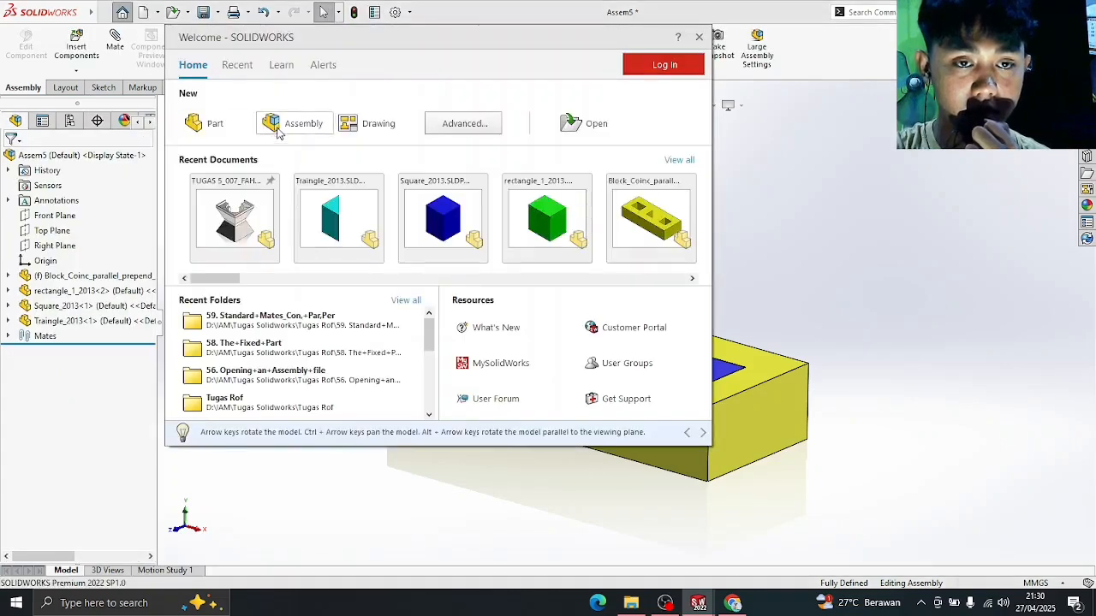
pyautogui.click(282, 125)
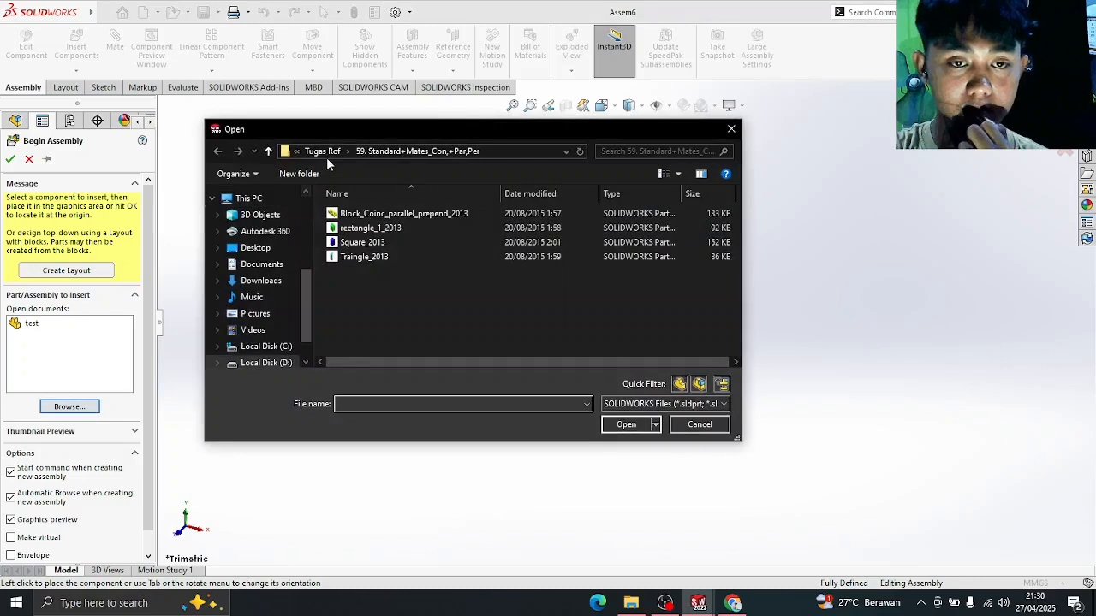
pyautogui.click(328, 152)
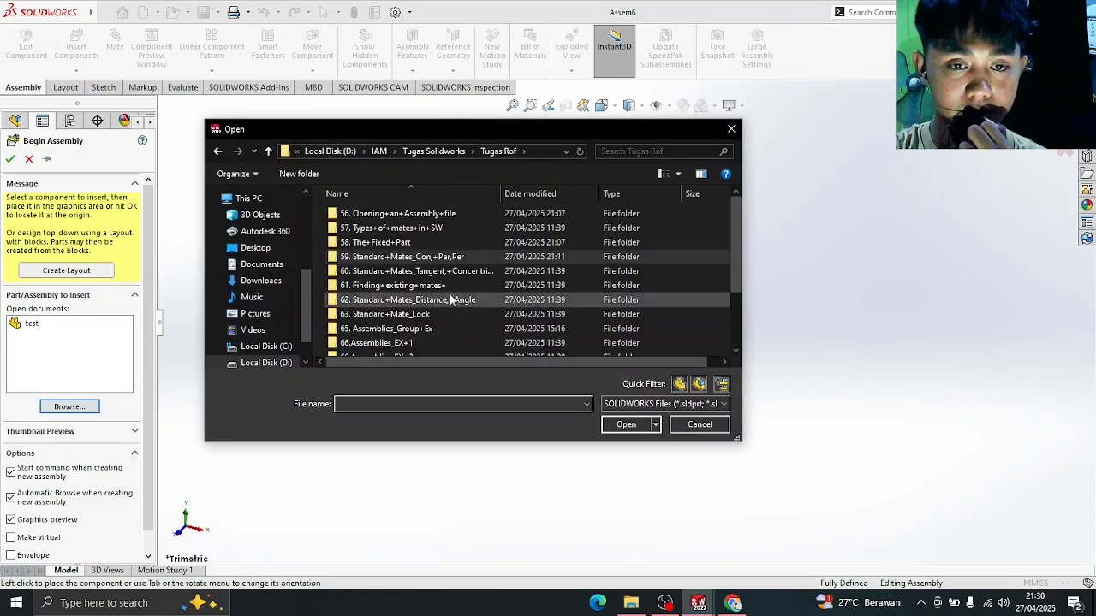
pyautogui.doubleClick(447, 272)
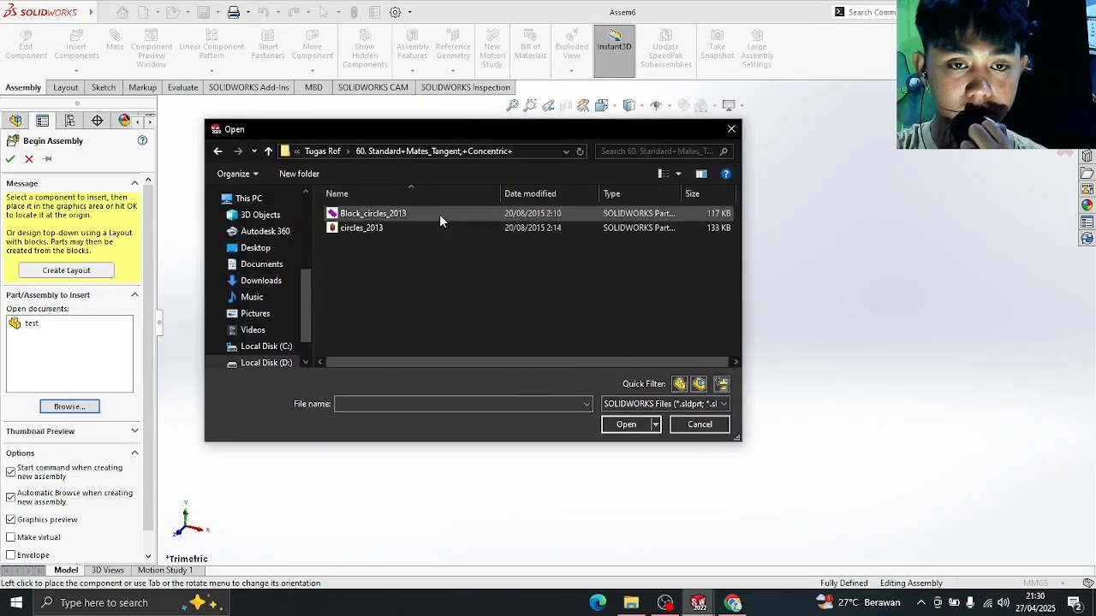
pyautogui.doubleClick(439, 216)
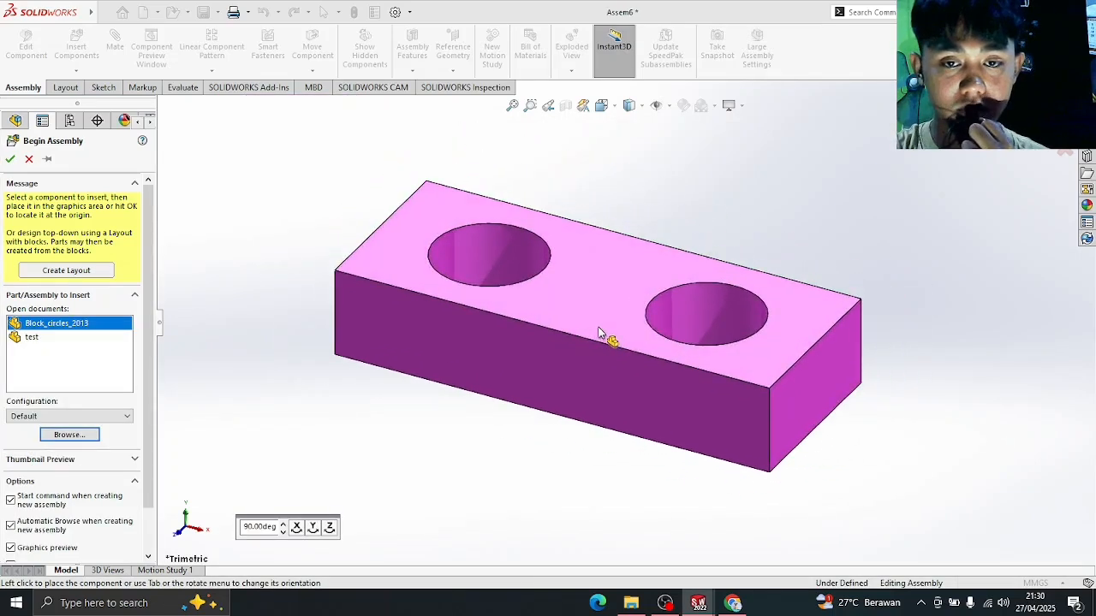
# - Place the pink block, then insert a circles_2013 cylinder up-left of it
pyautogui.click(603, 337)
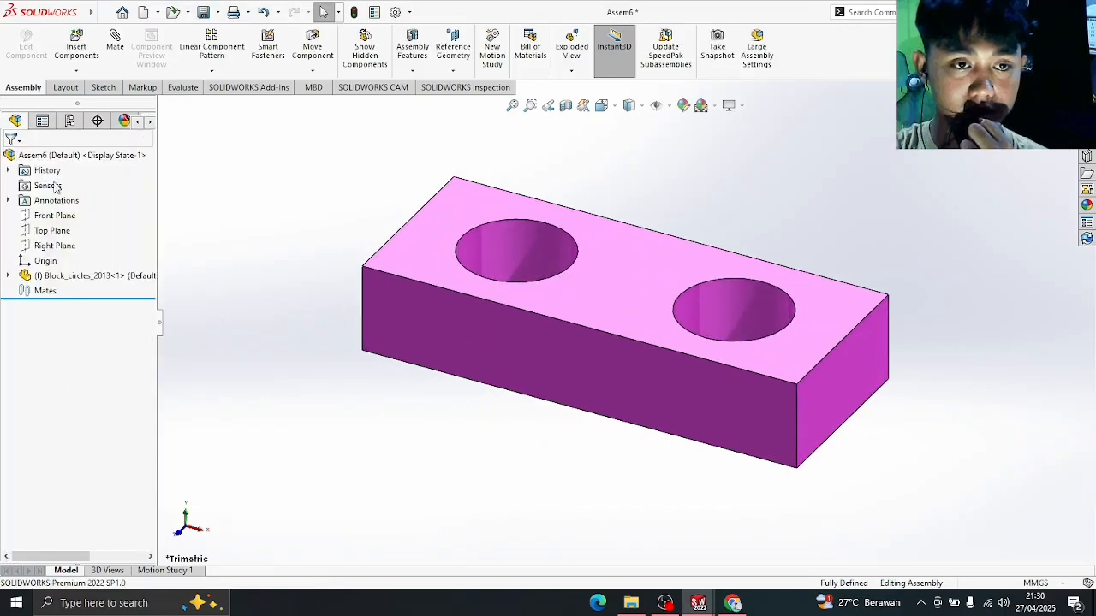
pyautogui.click(78, 47)
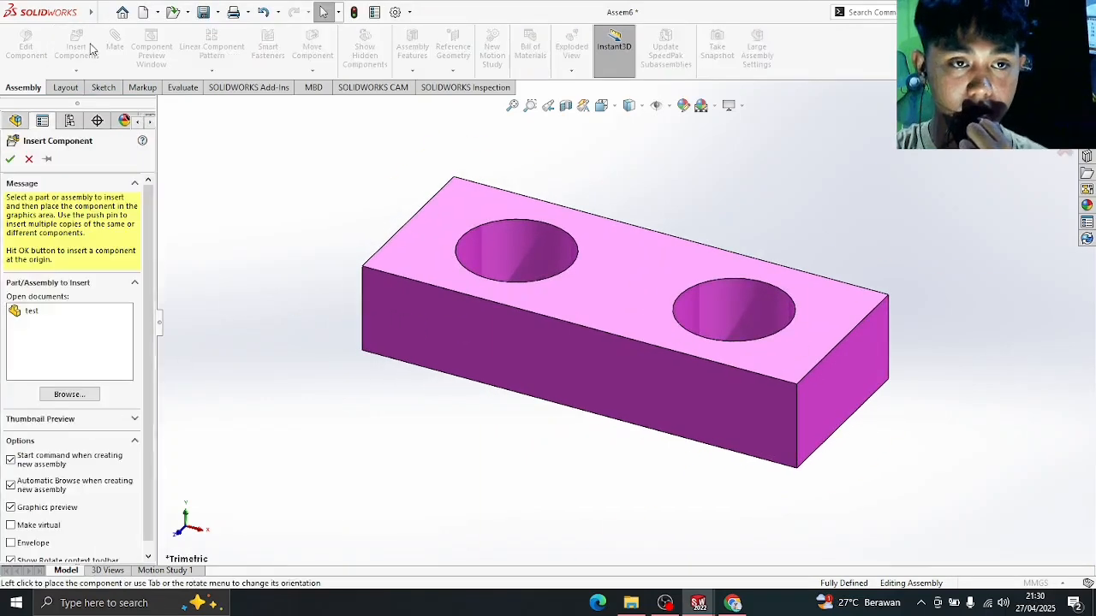
pyautogui.click(70, 395)
pyautogui.click(471, 230)
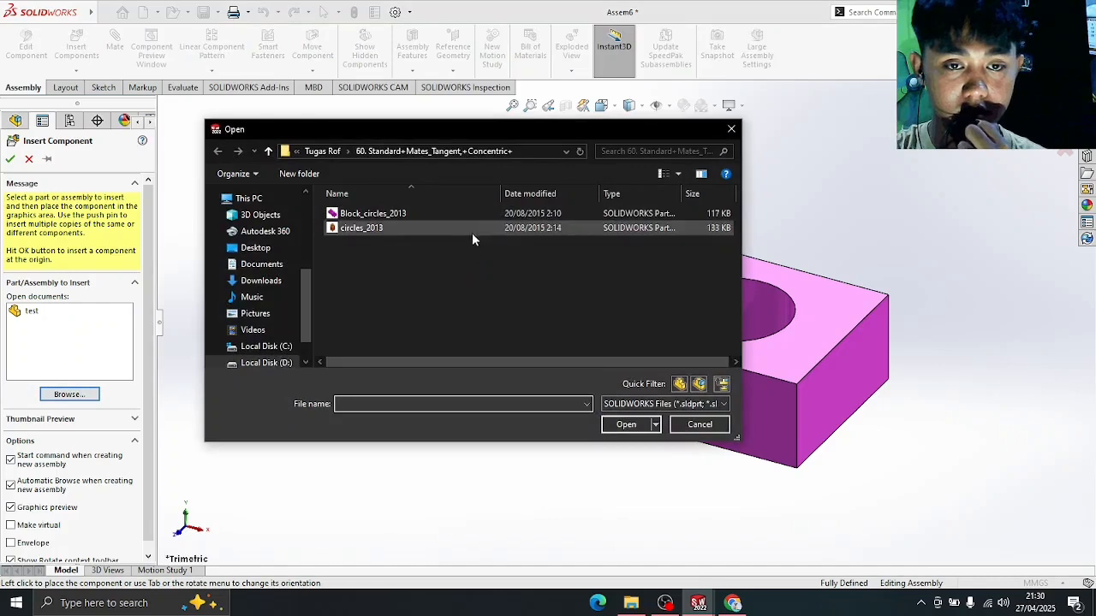
pyautogui.doubleClick(473, 229)
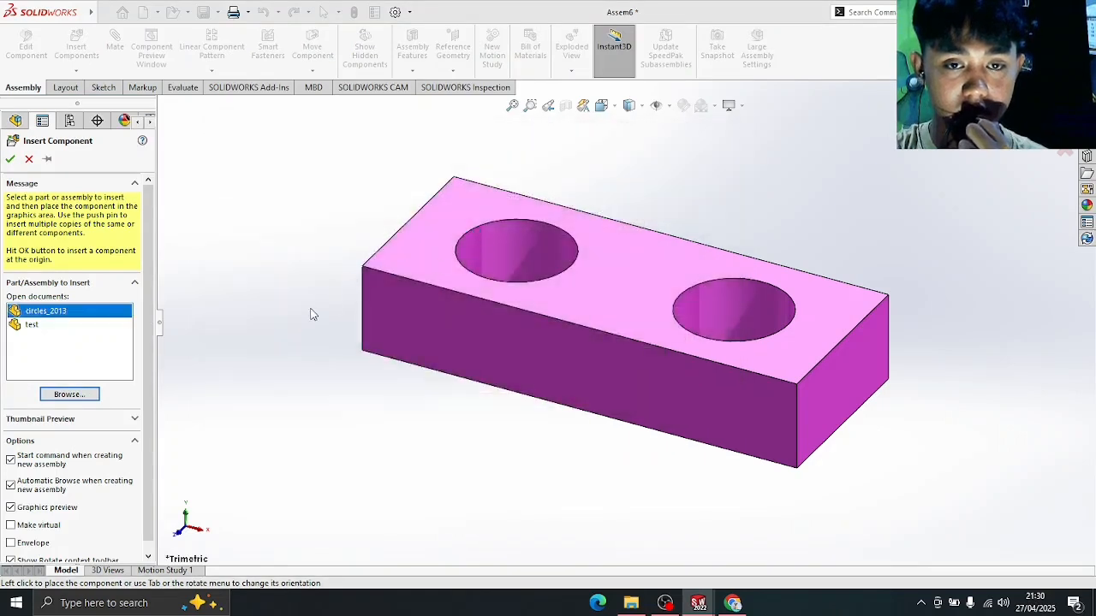
pyautogui.click(642, 303)
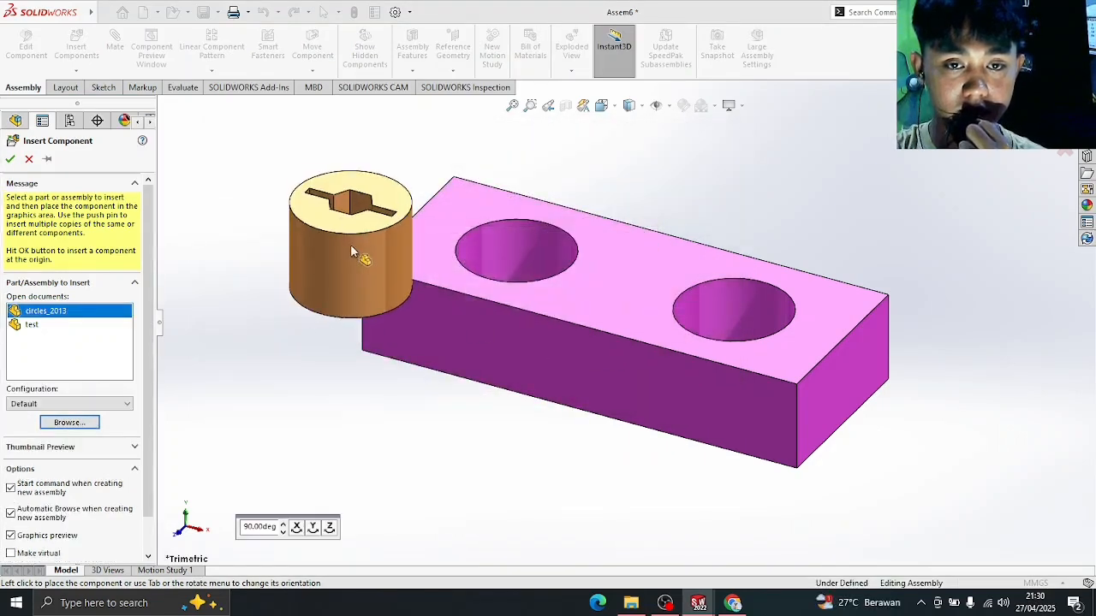
pyautogui.click(340, 248)
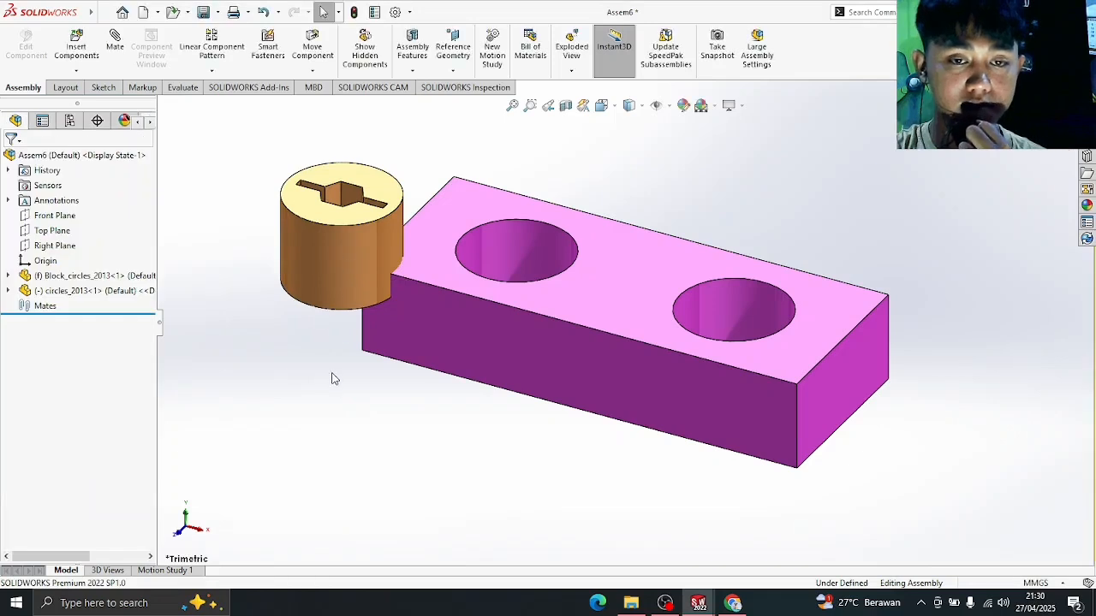
pyautogui.click(343, 268)
pyautogui.moveTo(343, 268); pyautogui.dragTo(310, 217)
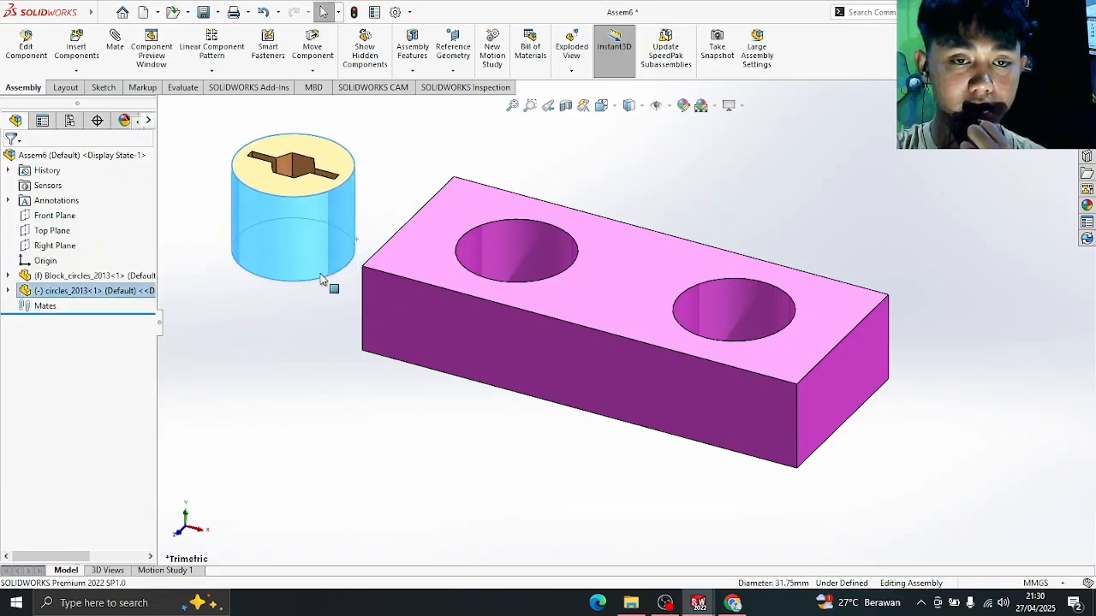
pyautogui.click(337, 384)
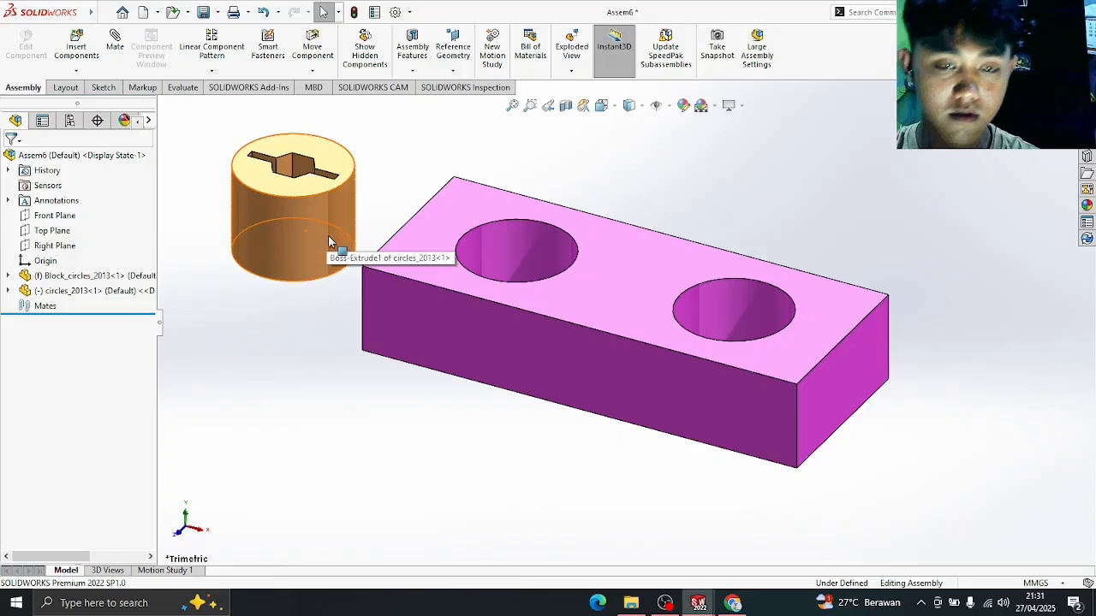
# - Copy a circles_2013 cylinder to the right of the block and centre the scene
pyautogui.keyDown('ctrl'); pyautogui.moveTo(330, 229); pyautogui.dragTo(949, 344); pyautogui.keyUp('ctrl')
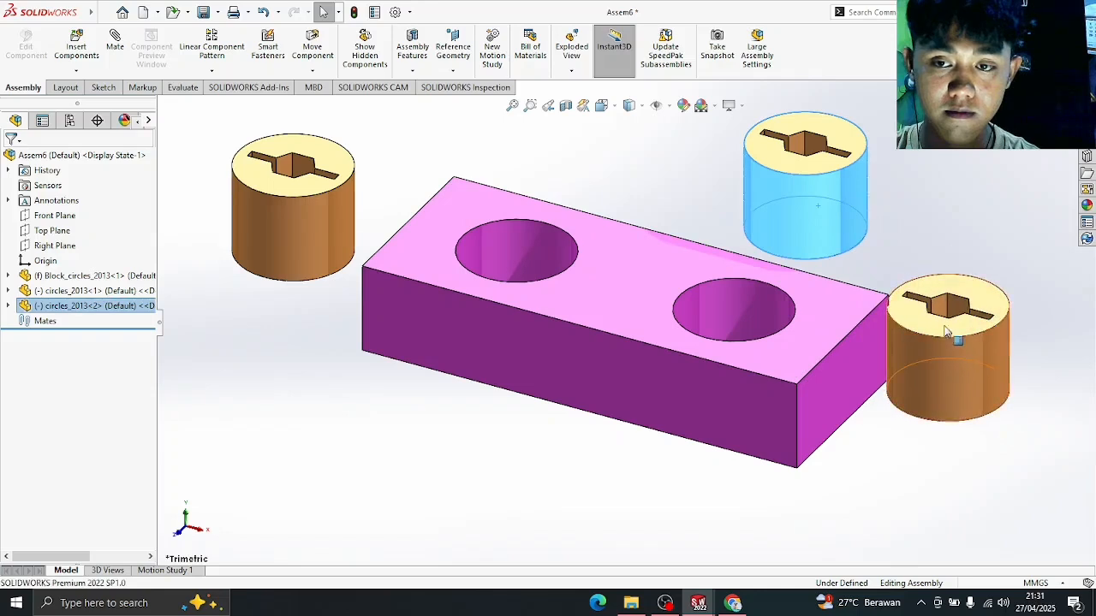
pyautogui.click(936, 235)
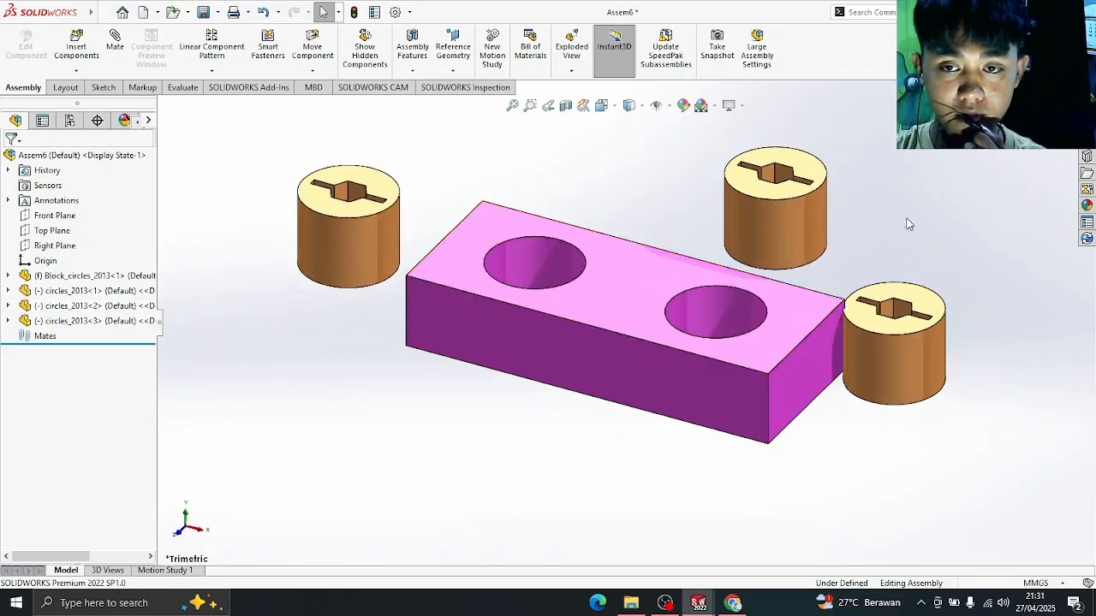
pyautogui.keyDown('ctrl'); pyautogui.moveTo(963, 218); pyautogui.dragTo(891, 244, button='middle'); pyautogui.keyUp('ctrl')
pyautogui.scroll(1, 799, 221)
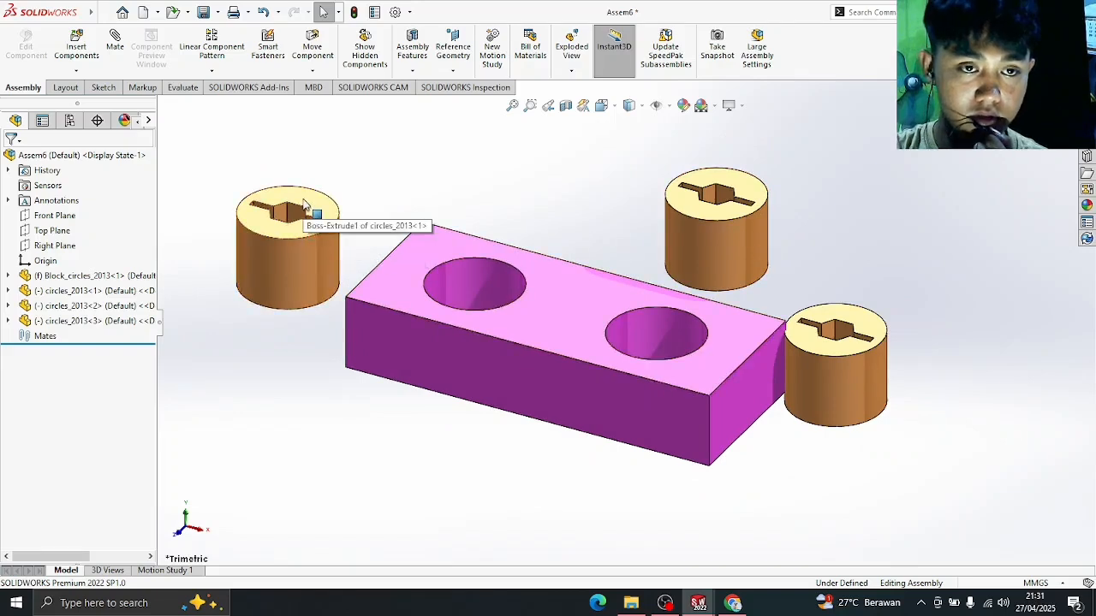
# - Add a Concentric mate centring the first circles_2013 peg on the pink block's left hole
pyautogui.click(116, 47)
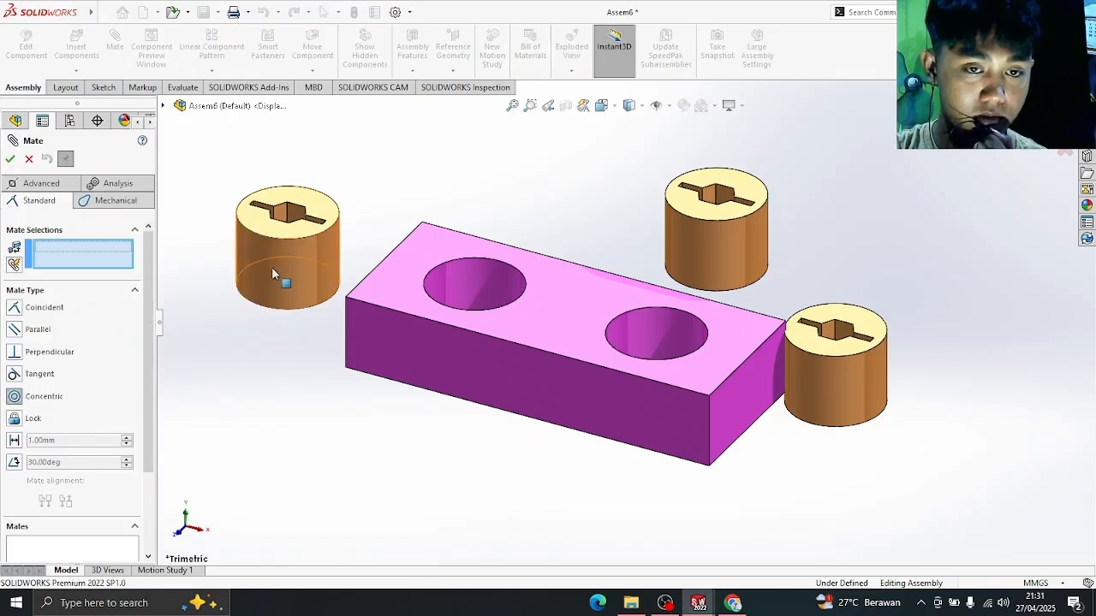
pyautogui.click(315, 265)
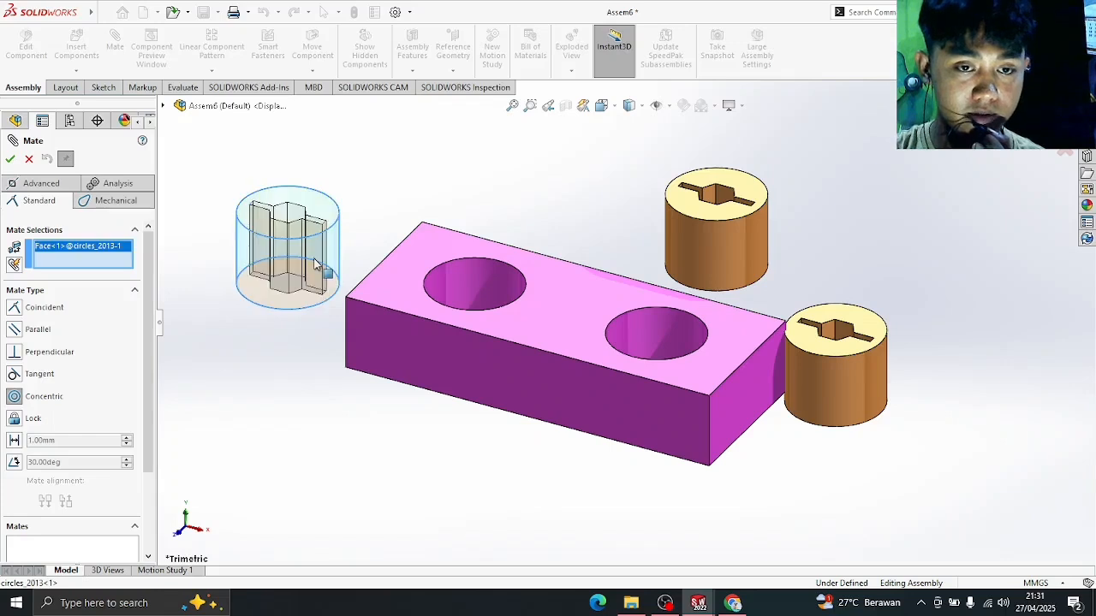
pyautogui.click(494, 286)
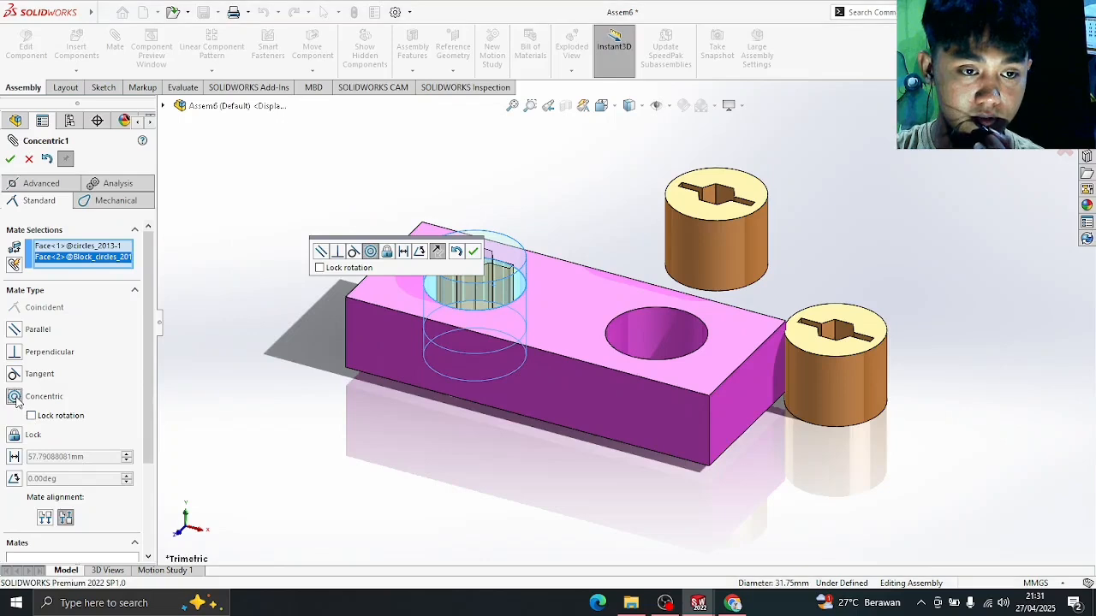
pyautogui.click(11, 160)
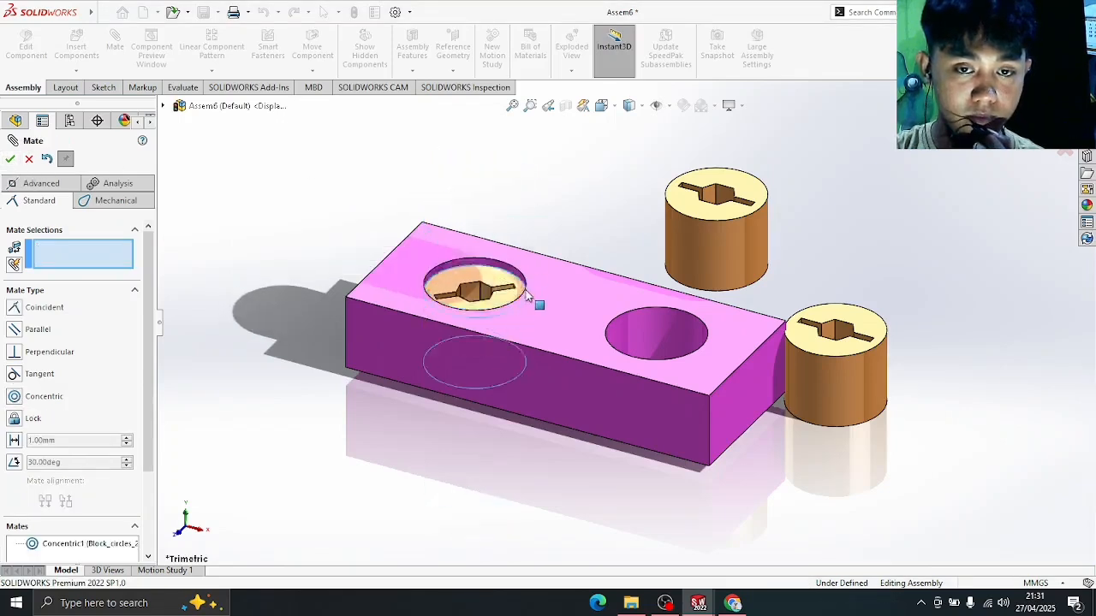
pyautogui.click(118, 53)
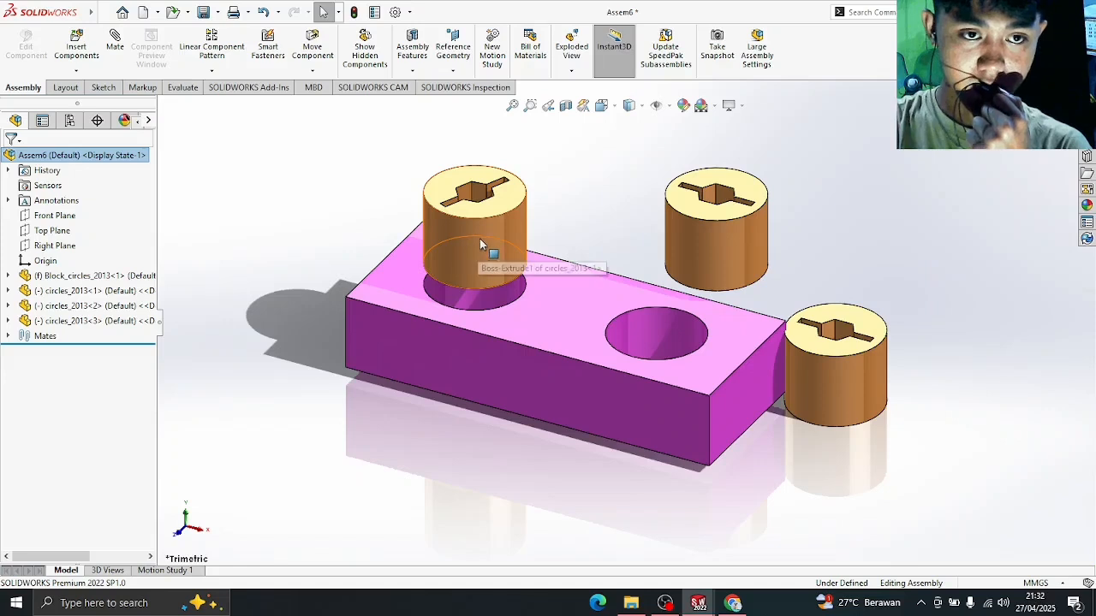
# - Add a Coincident mate seating the left peg's end face flush with the block's top face
pyautogui.moveTo(479, 240); pyautogui.dragTo(478, 272)
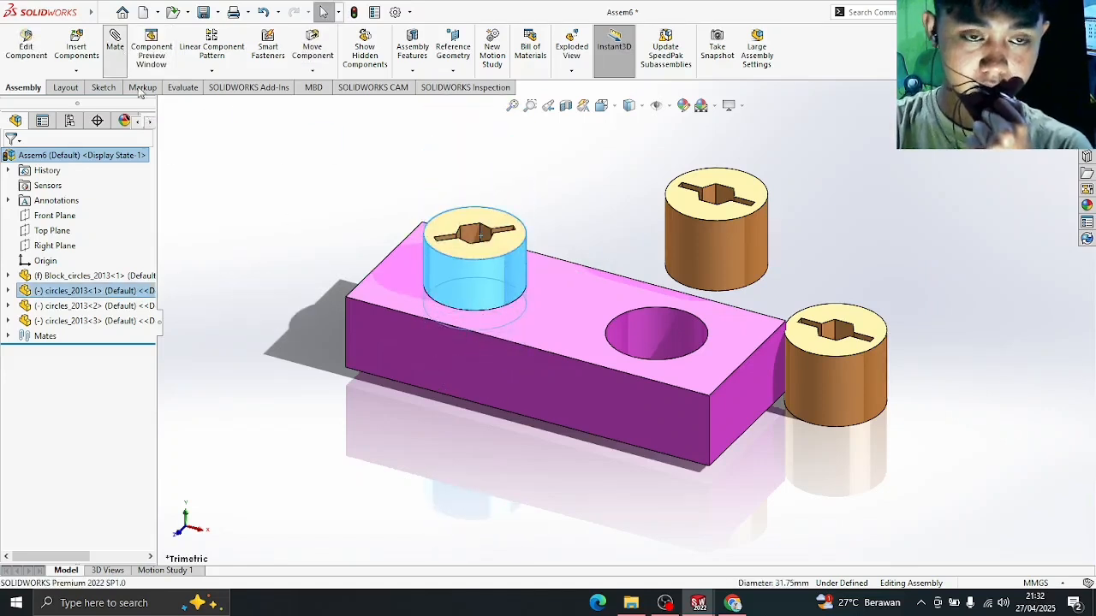
pyautogui.click(122, 61)
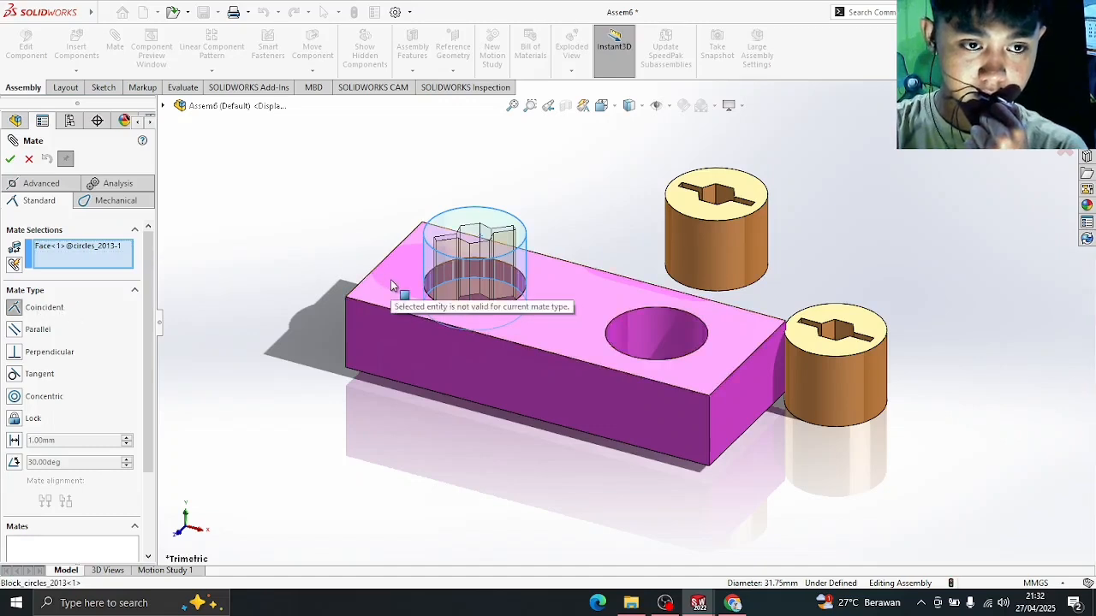
pyautogui.rightClick(120, 250)
pyautogui.click(161, 253)
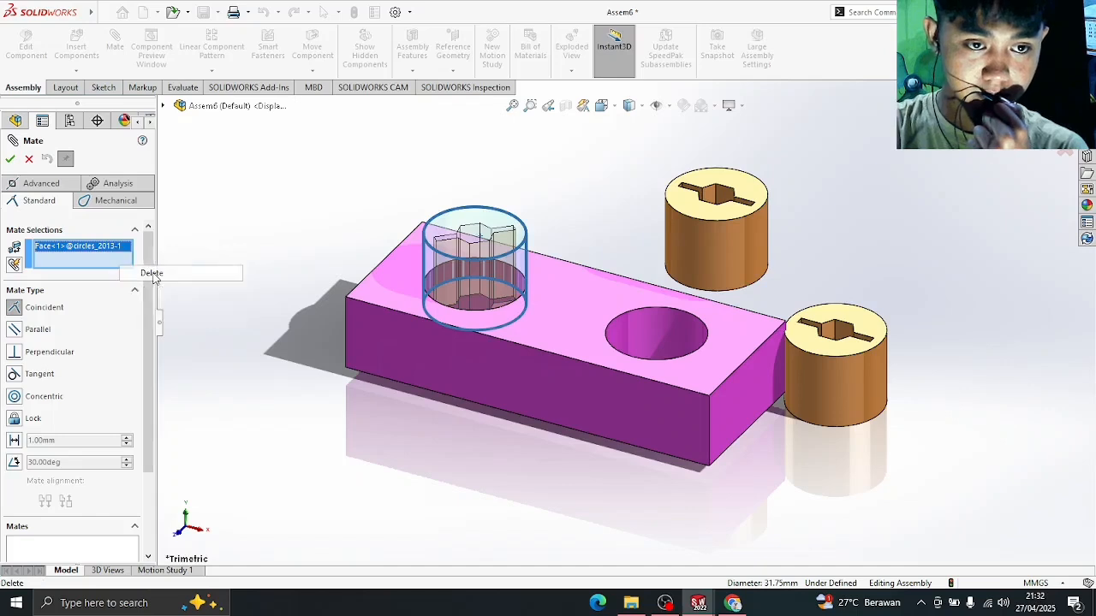
pyautogui.click(486, 258)
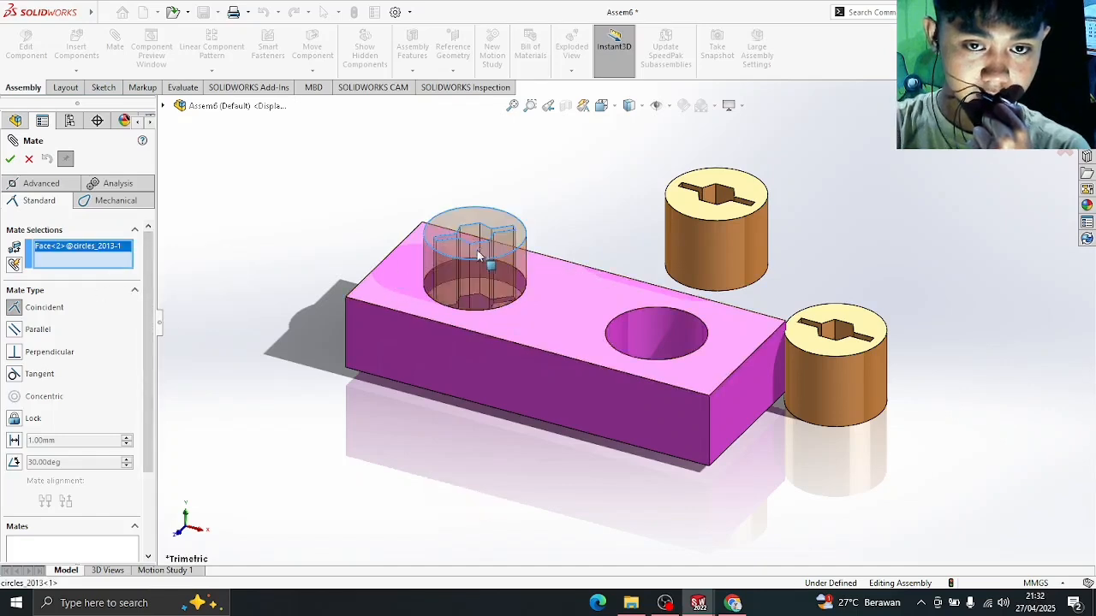
pyautogui.click(389, 285)
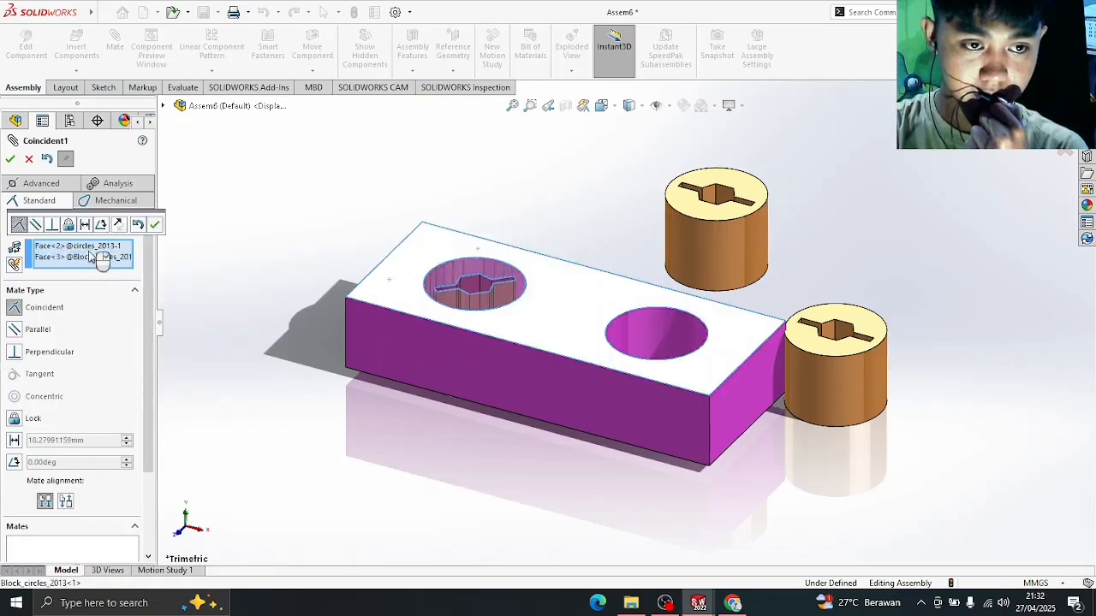
pyautogui.click(154, 225)
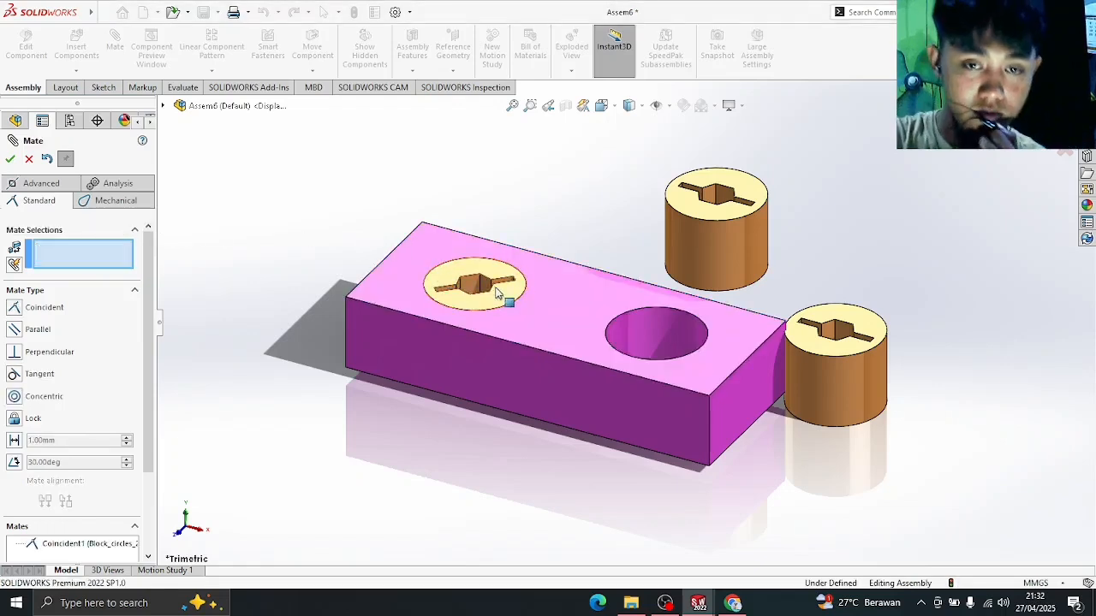
# - Add a Parallel mate aligning the peg's slot face with the block's front face
pyautogui.moveTo(482, 301); pyautogui.dragTo(505, 291)
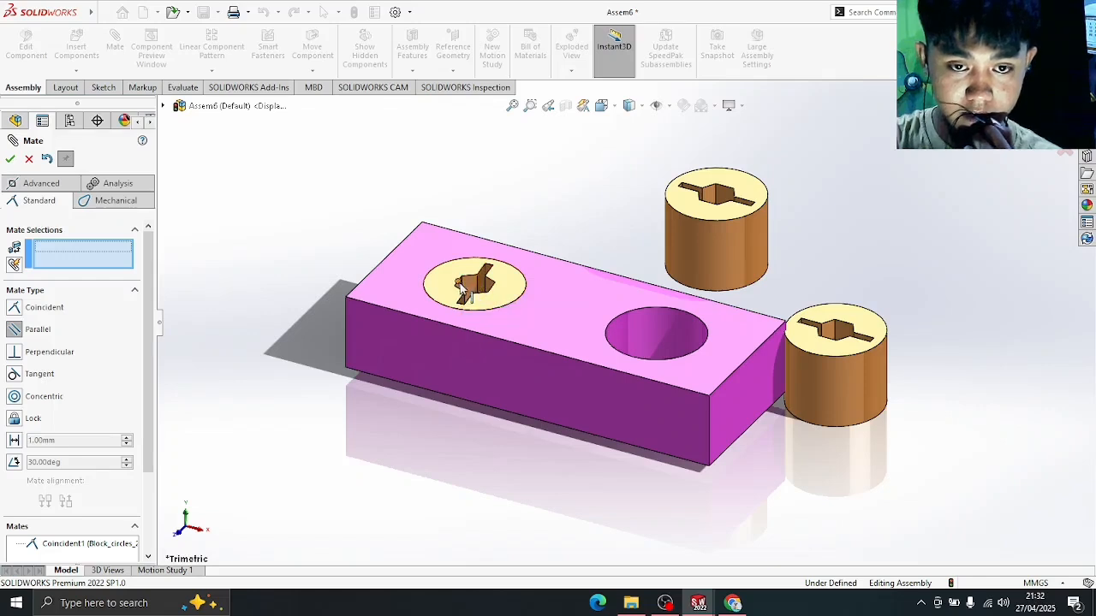
pyautogui.click(460, 291)
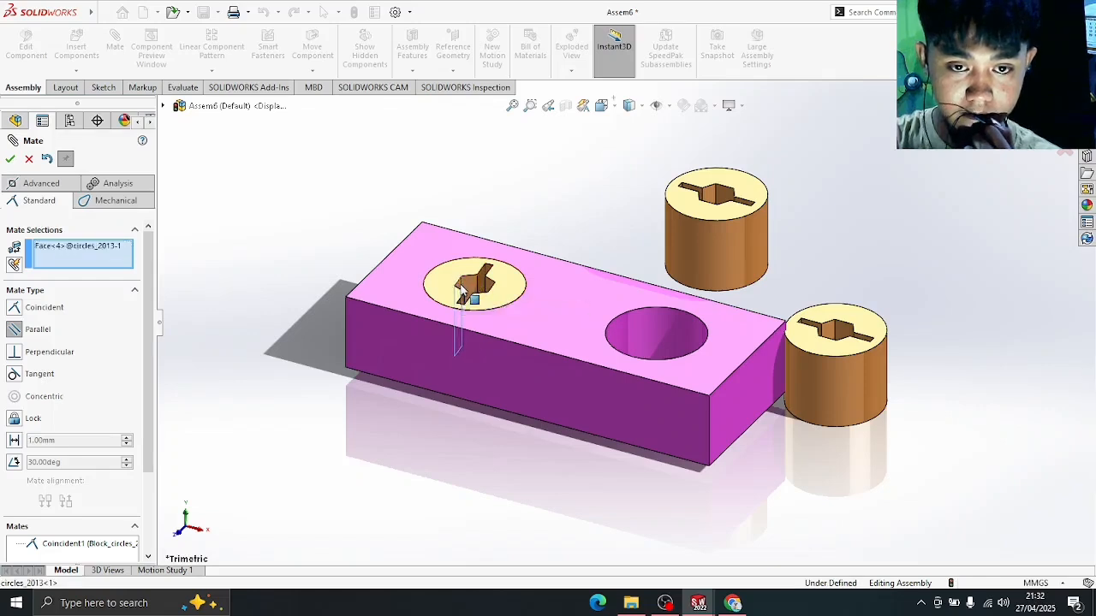
pyautogui.click(398, 348)
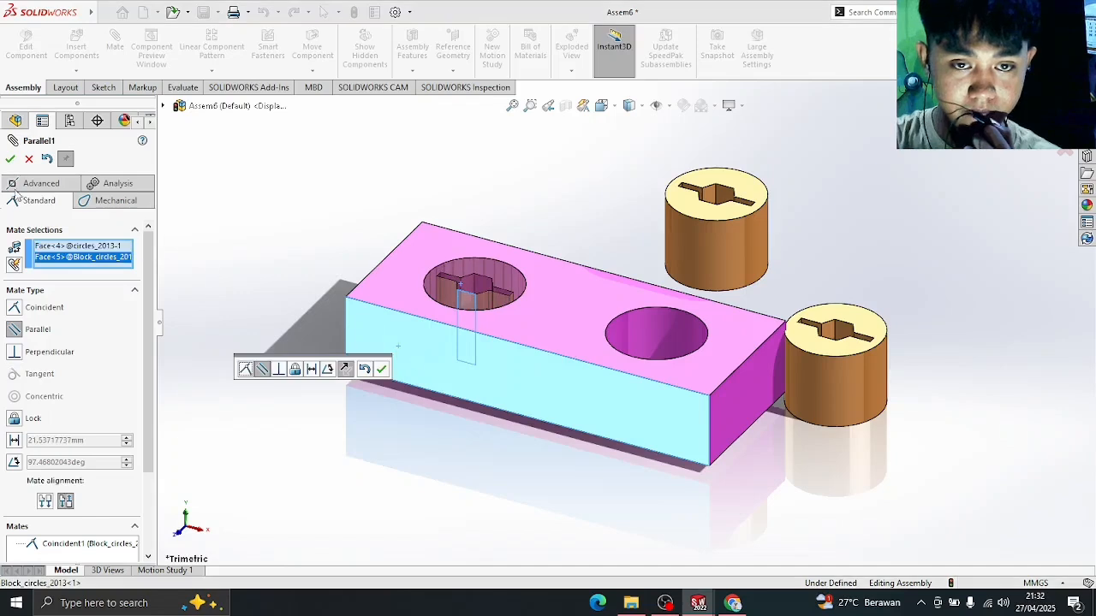
pyautogui.click(10, 160)
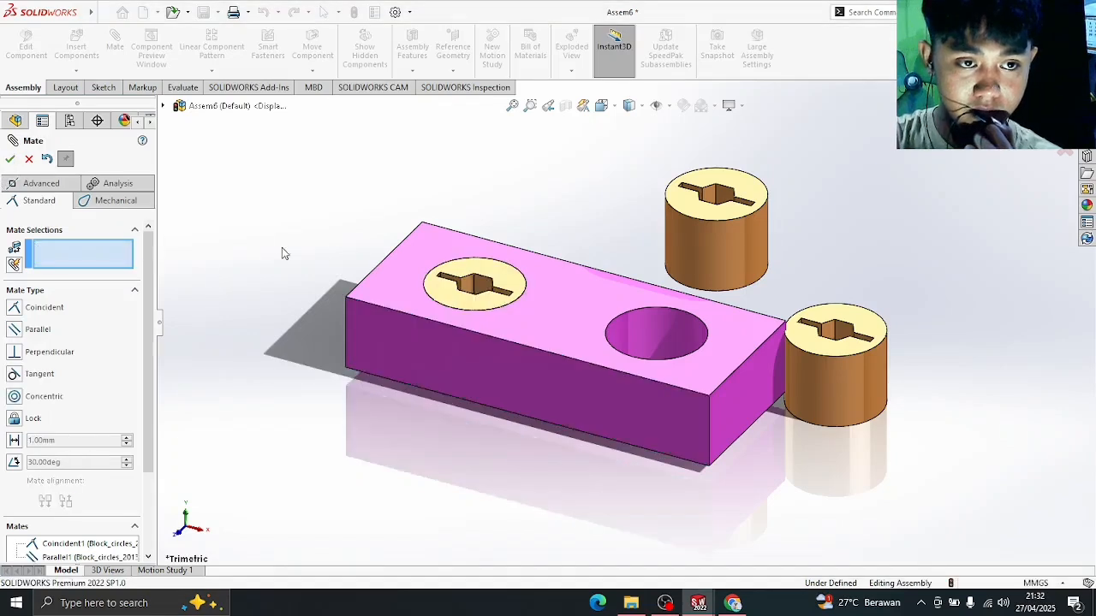
pyautogui.click(11, 161)
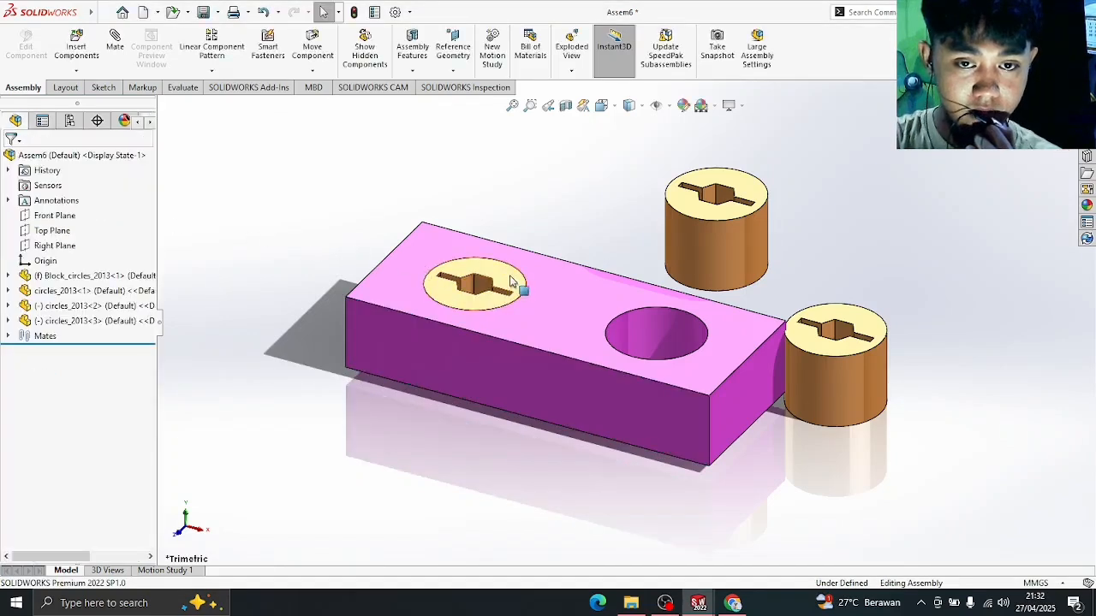
# - Check that the left circles_2013<1> peg is now fully defined, then clear the selection
pyautogui.click(511, 295)
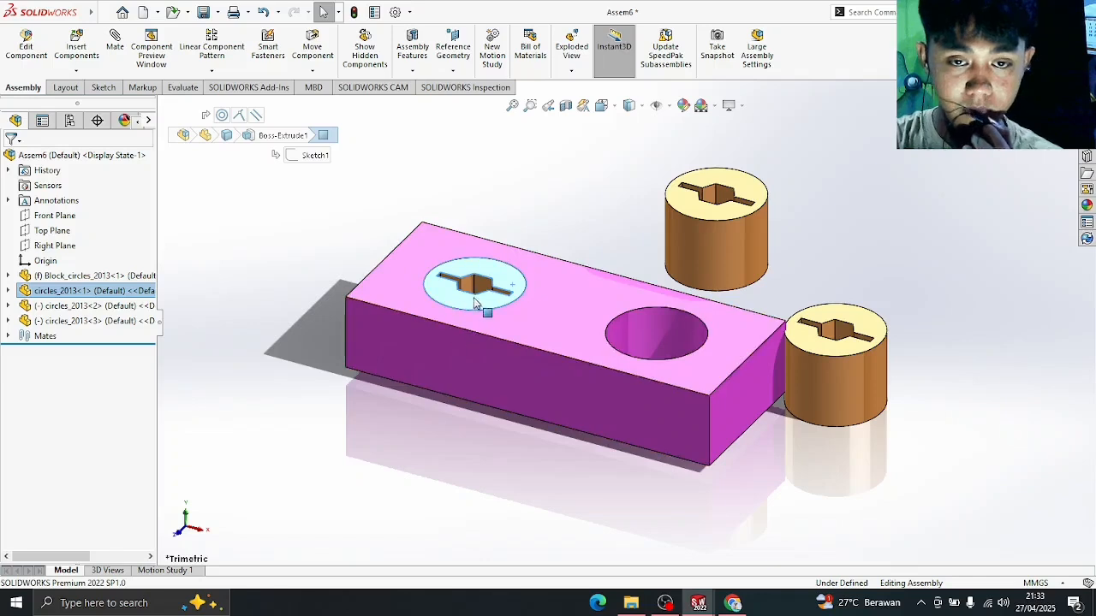
pyautogui.click(252, 303)
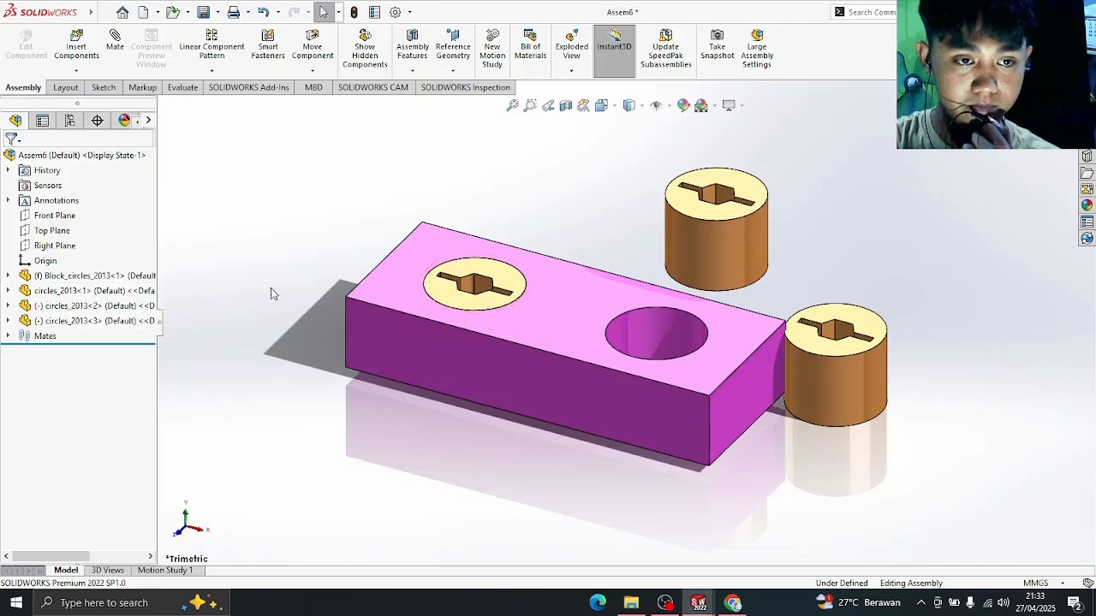
pyautogui.click(31, 296)
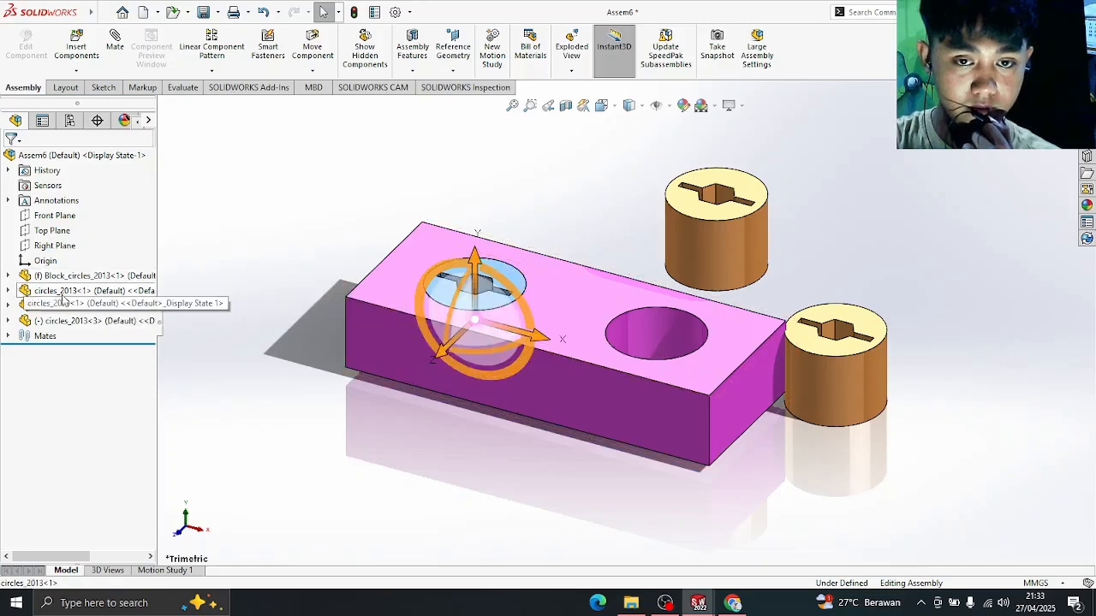
pyautogui.click(302, 276)
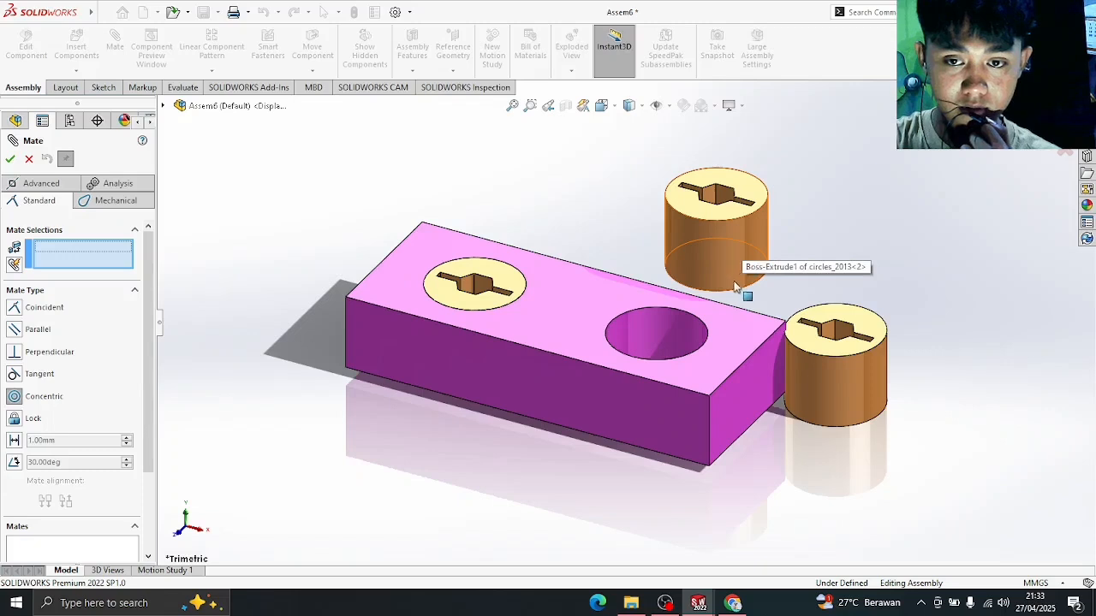
# - Centre the second peg on the right hole with a Concentric mate and make its top coincident with the block's top
pyautogui.click(739, 221)
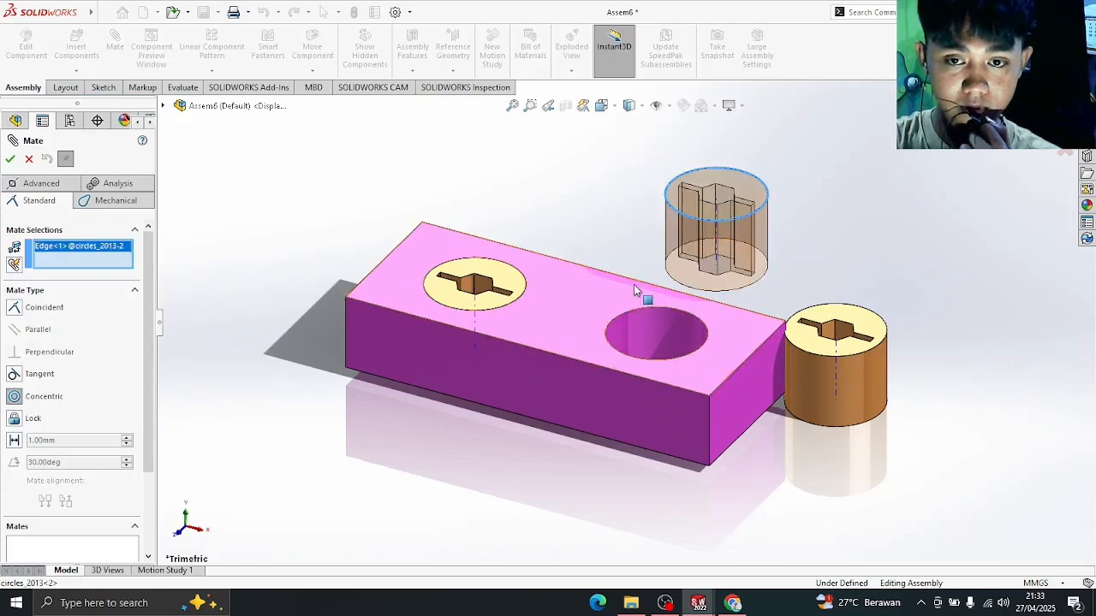
pyautogui.click(638, 314)
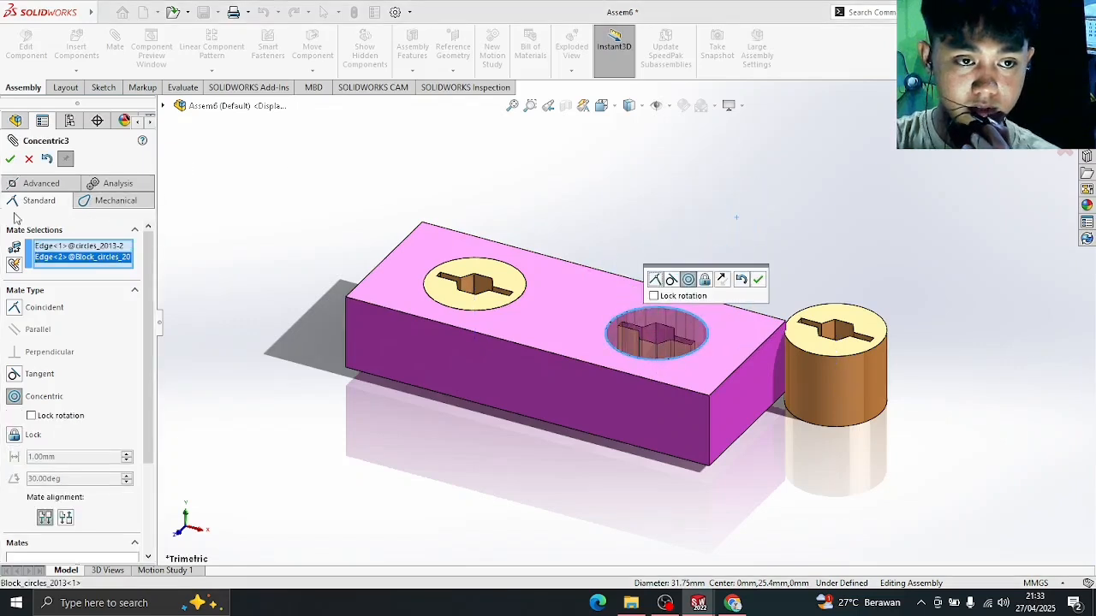
pyautogui.click(10, 160)
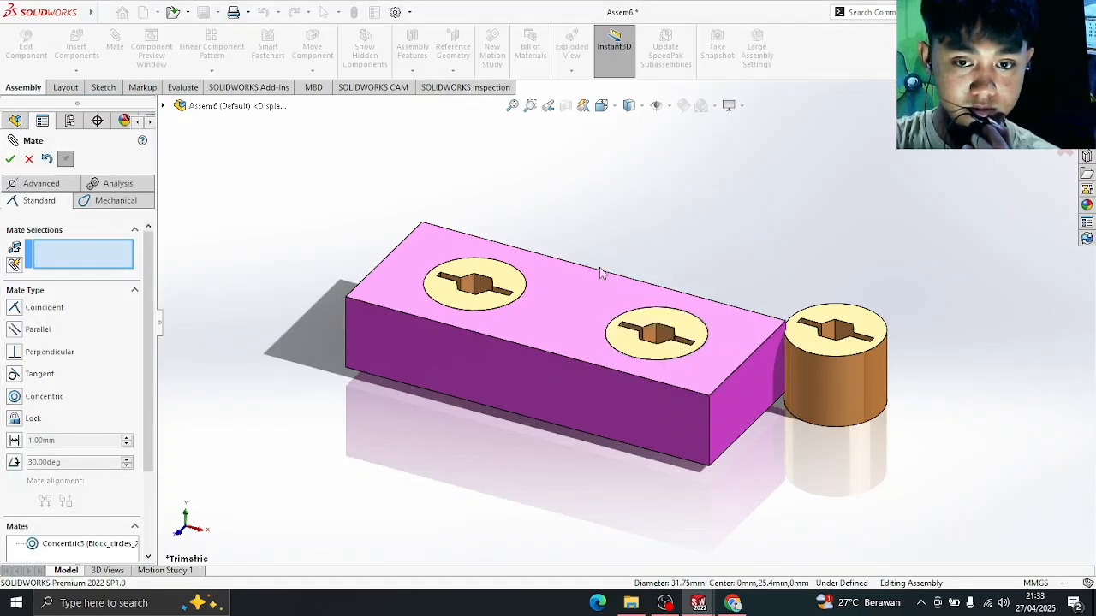
pyautogui.moveTo(690, 331); pyautogui.dragTo(673, 311)
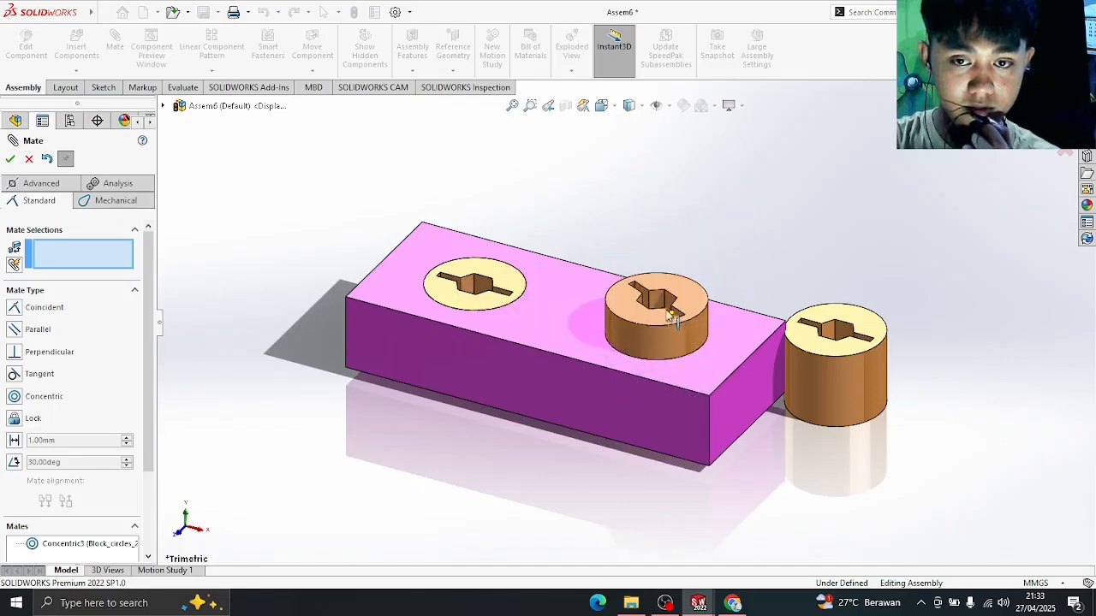
pyautogui.moveTo(606, 322); pyautogui.dragTo(710, 256)
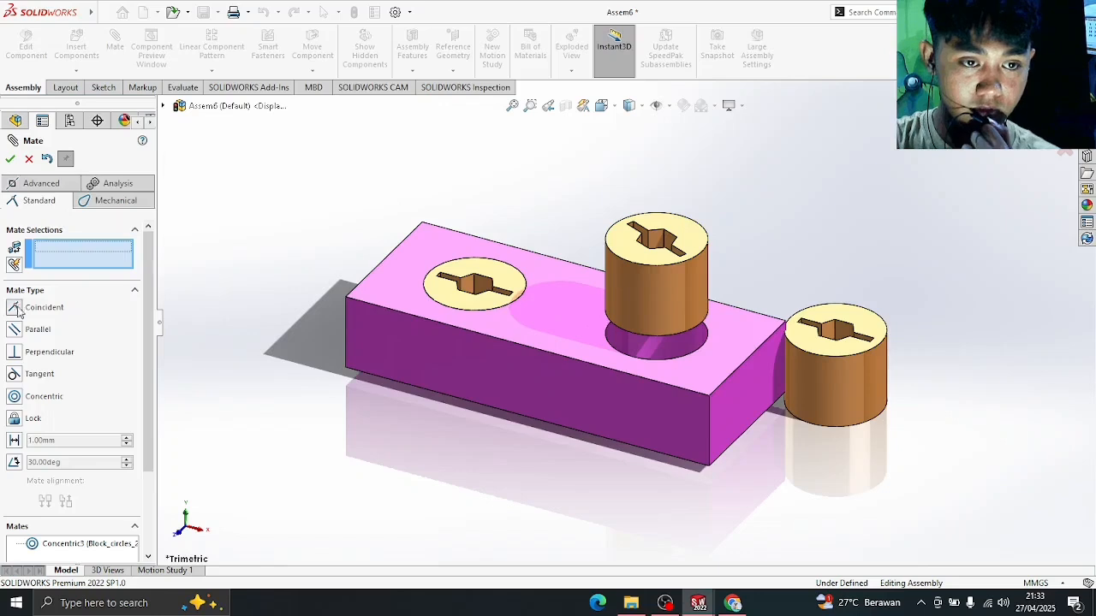
pyautogui.click(548, 308)
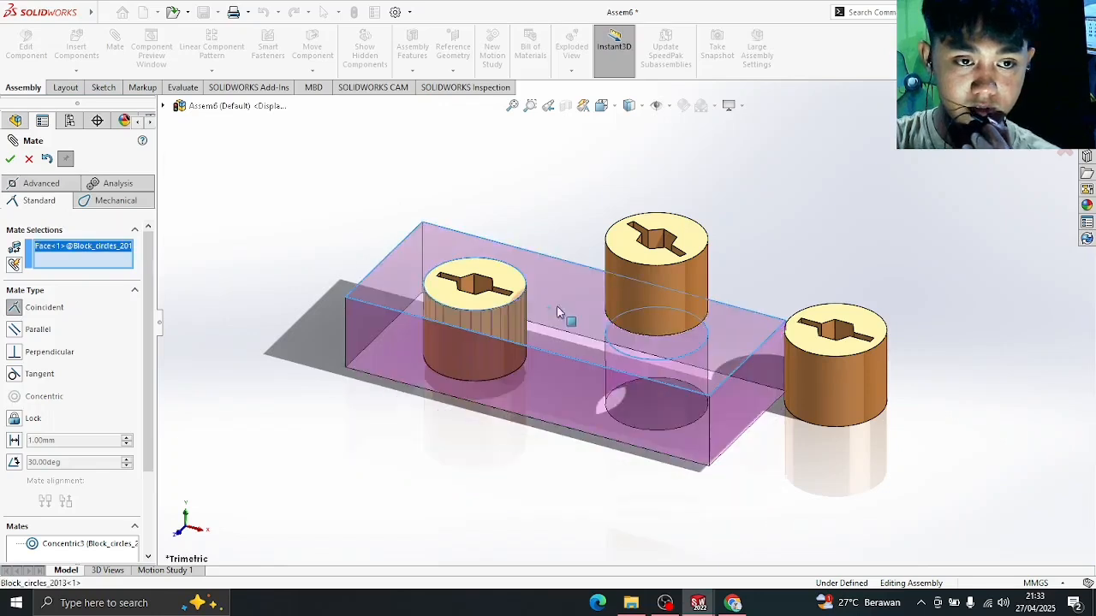
pyautogui.click(632, 246)
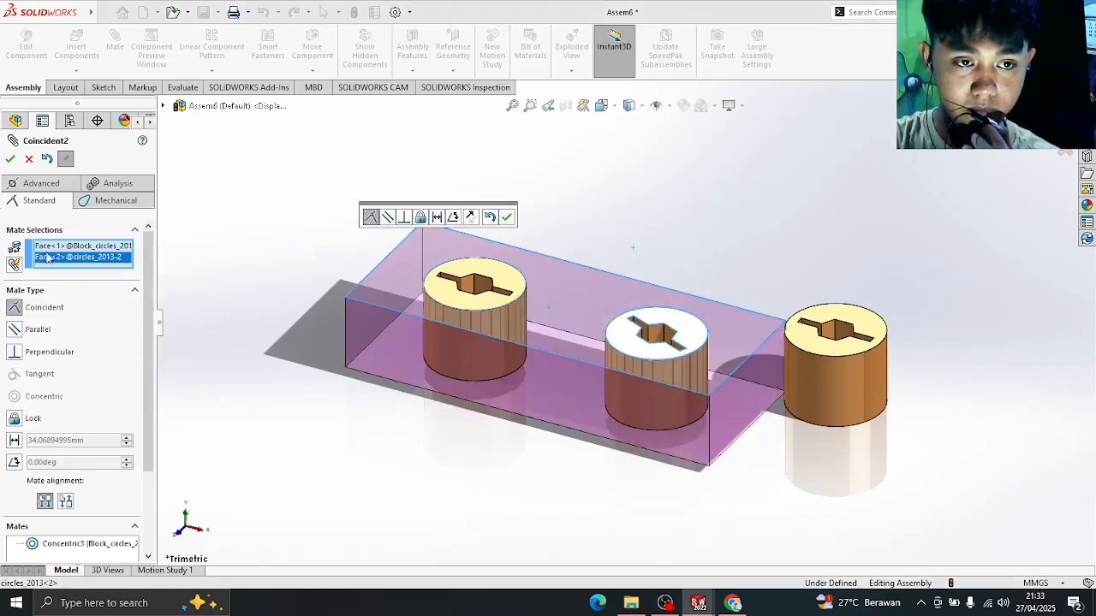
pyautogui.click(507, 217)
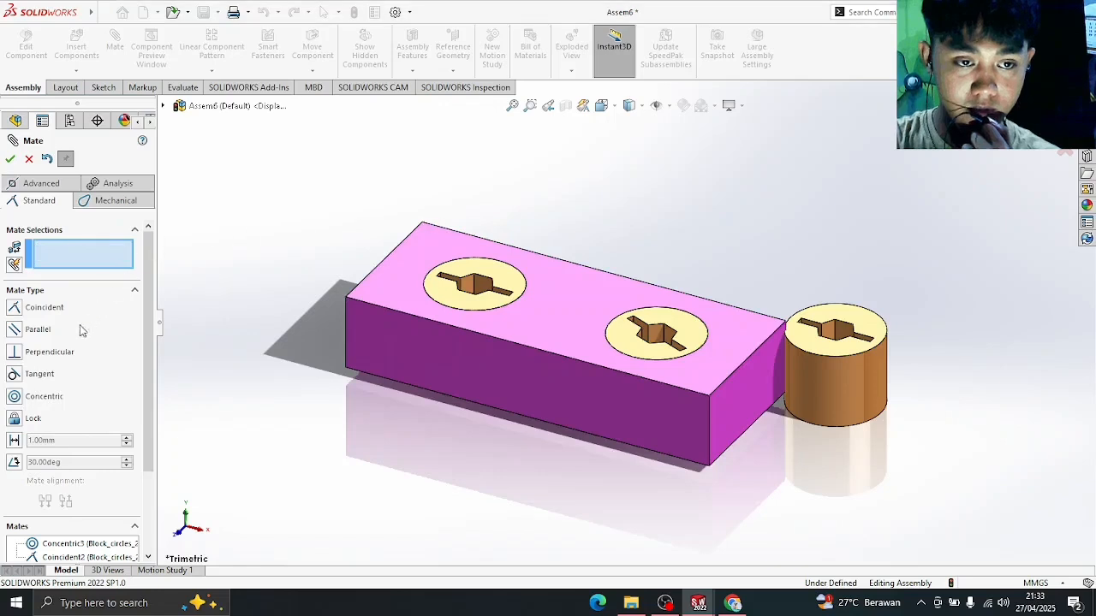
# - Add a Parallel mate between the second peg's slot face and the block's front face
pyautogui.click(669, 333)
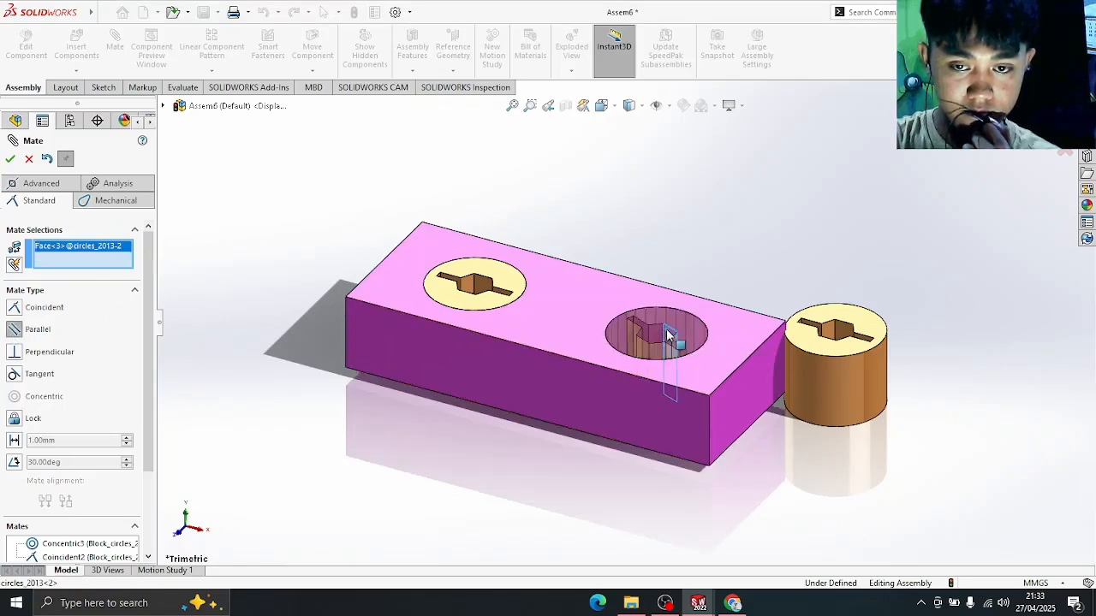
pyautogui.click(573, 390)
pyautogui.click(11, 159)
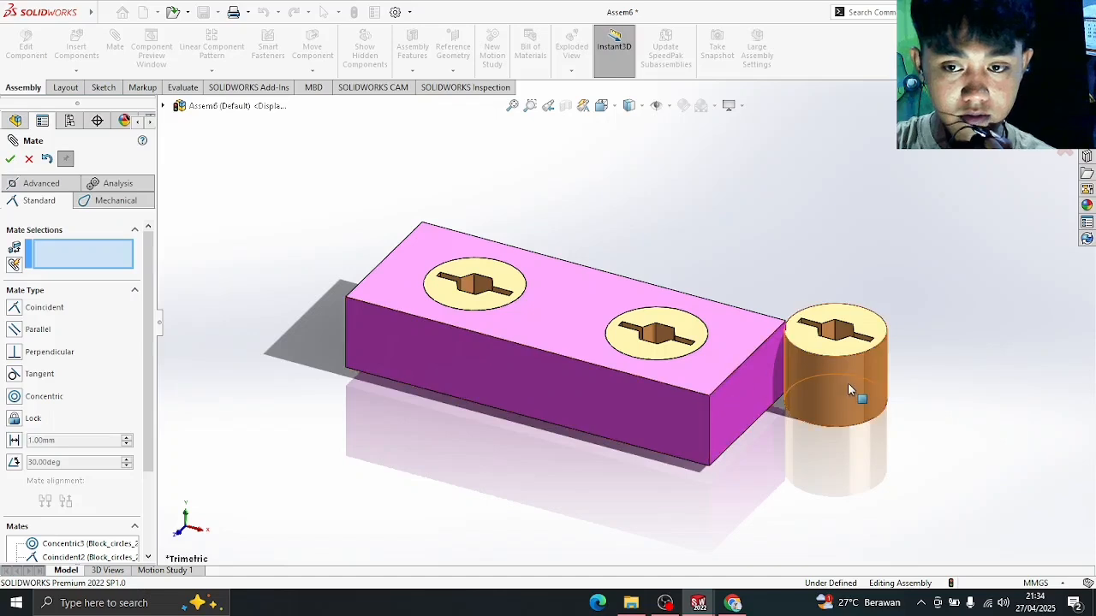
# - Make the third peg's side face tangent to the block's front face
pyautogui.moveTo(804, 374); pyautogui.dragTo(267, 352)
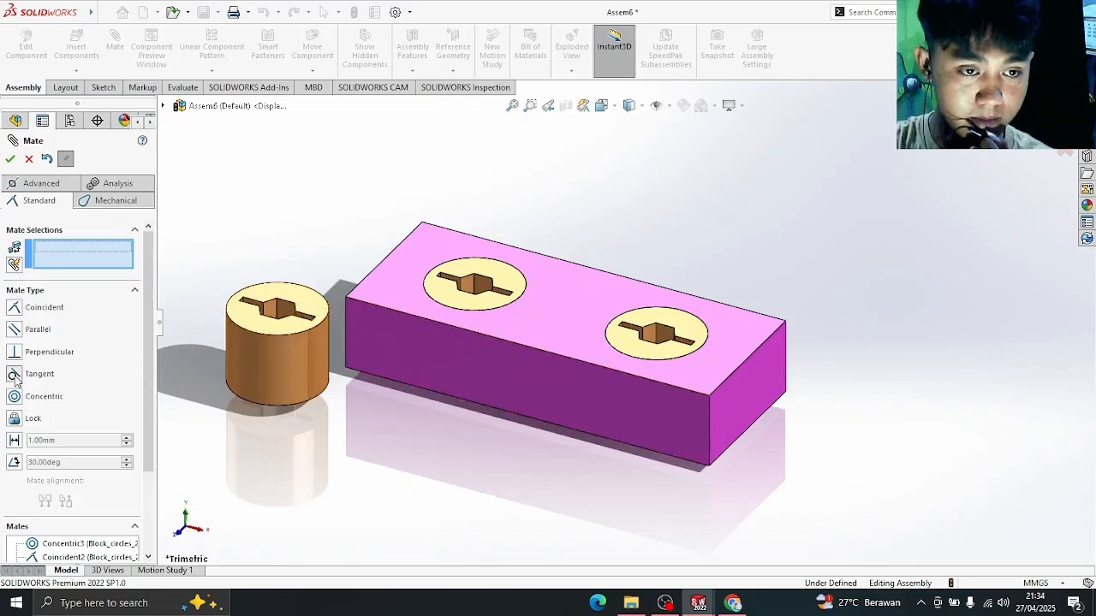
pyautogui.click(296, 364)
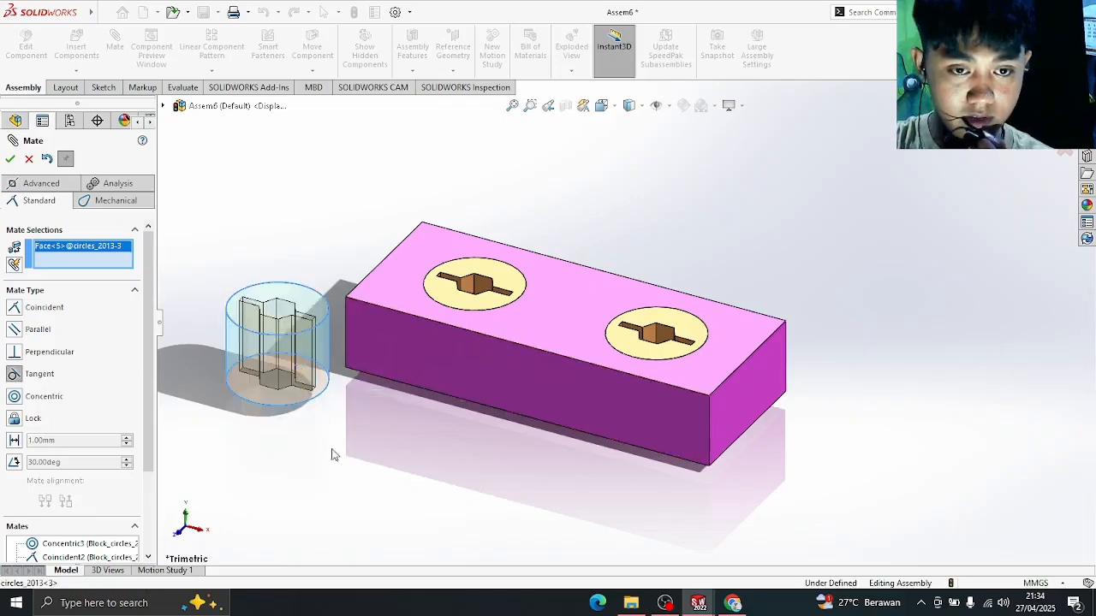
pyautogui.click(520, 372)
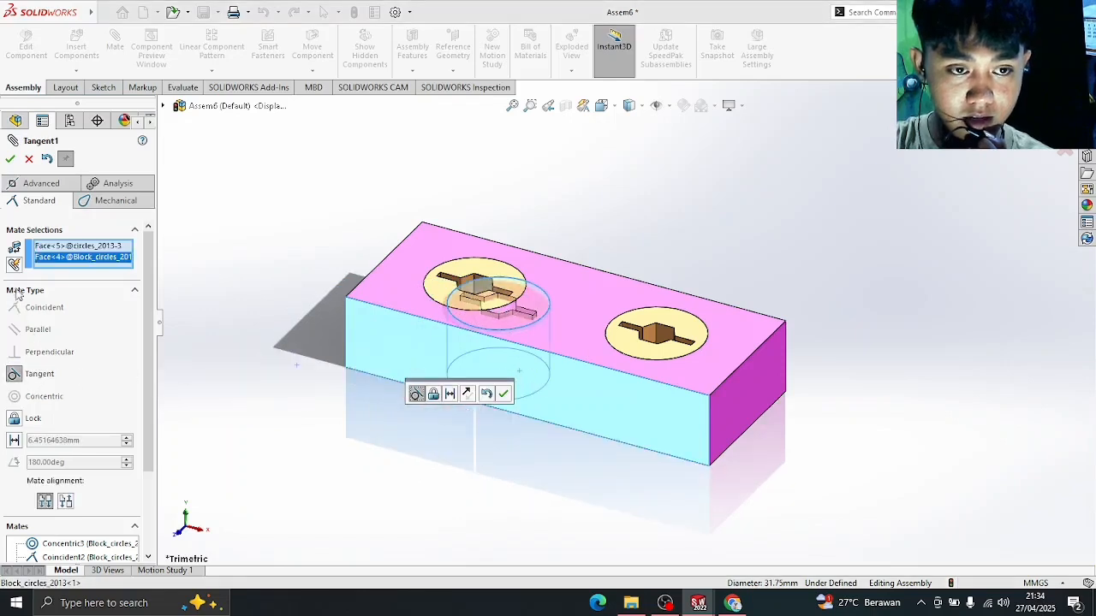
pyautogui.click(9, 163)
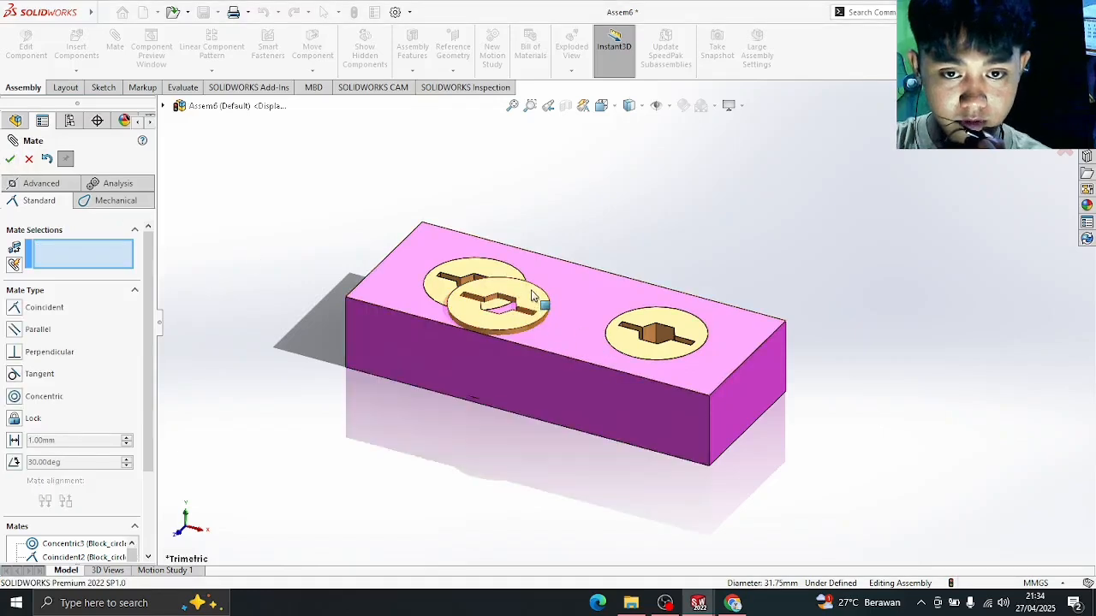
# - Add a Coincident mate between the third peg's top face and the block's top face
pyautogui.moveTo(546, 324); pyautogui.dragTo(272, 418)
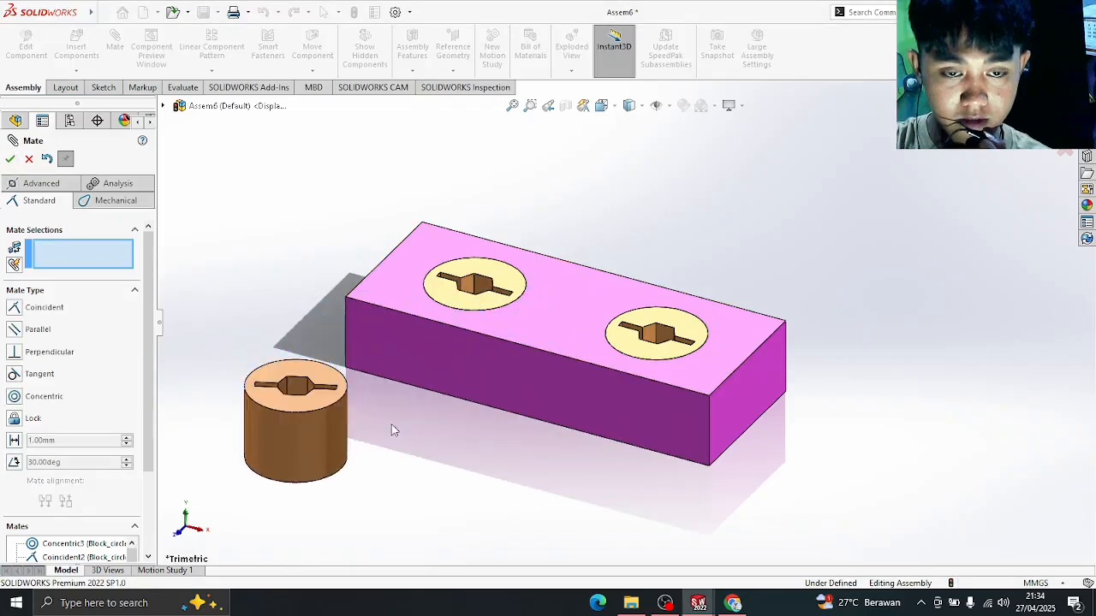
pyautogui.moveTo(326, 448); pyautogui.dragTo(386, 428)
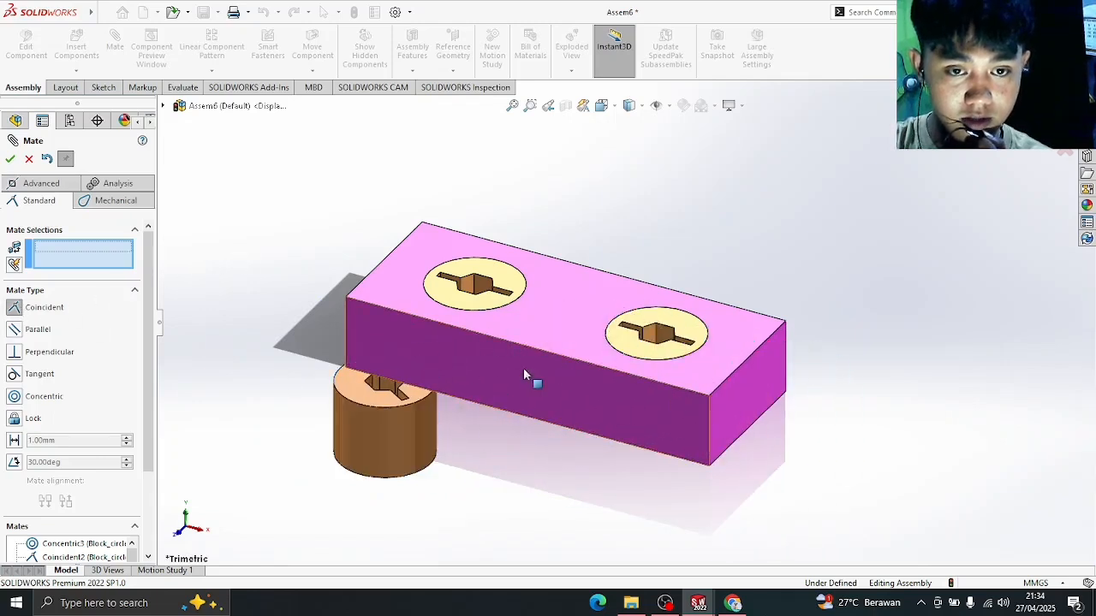
pyautogui.click(362, 386)
pyautogui.click(558, 317)
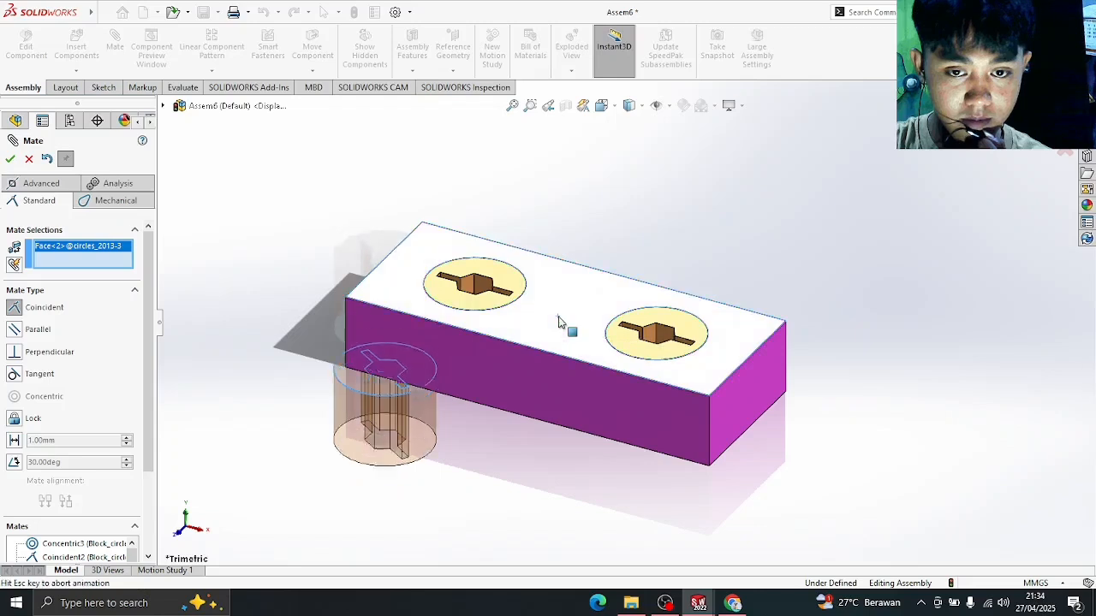
pyautogui.click(9, 163)
# - Make the third peg tangent to the block's right end face, then close Mate
pyautogui.moveTo(418, 289); pyautogui.dragTo(847, 452)
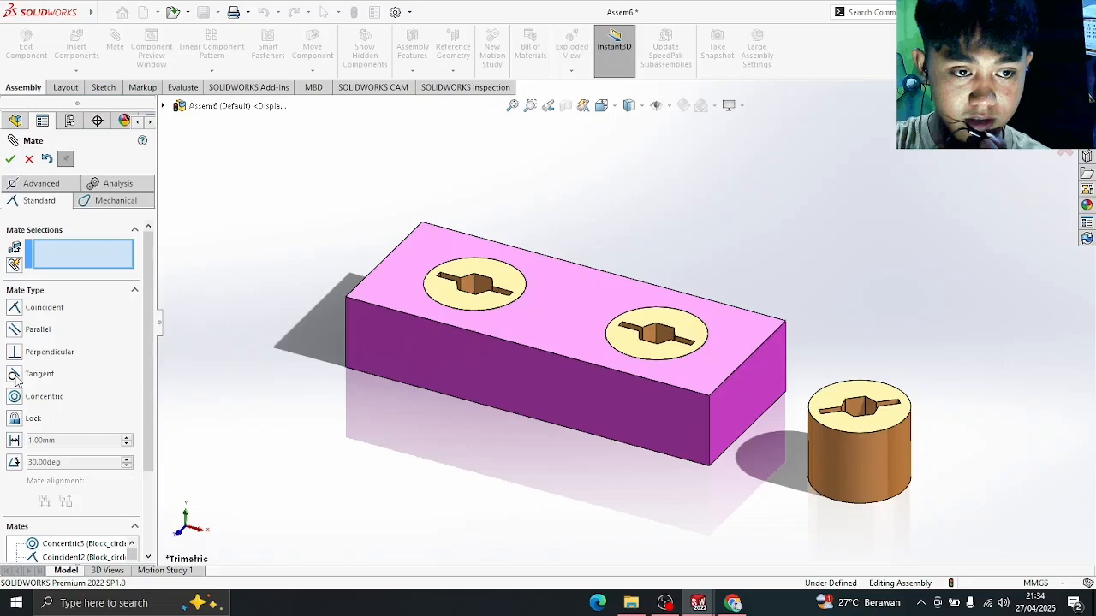
pyautogui.click(751, 409)
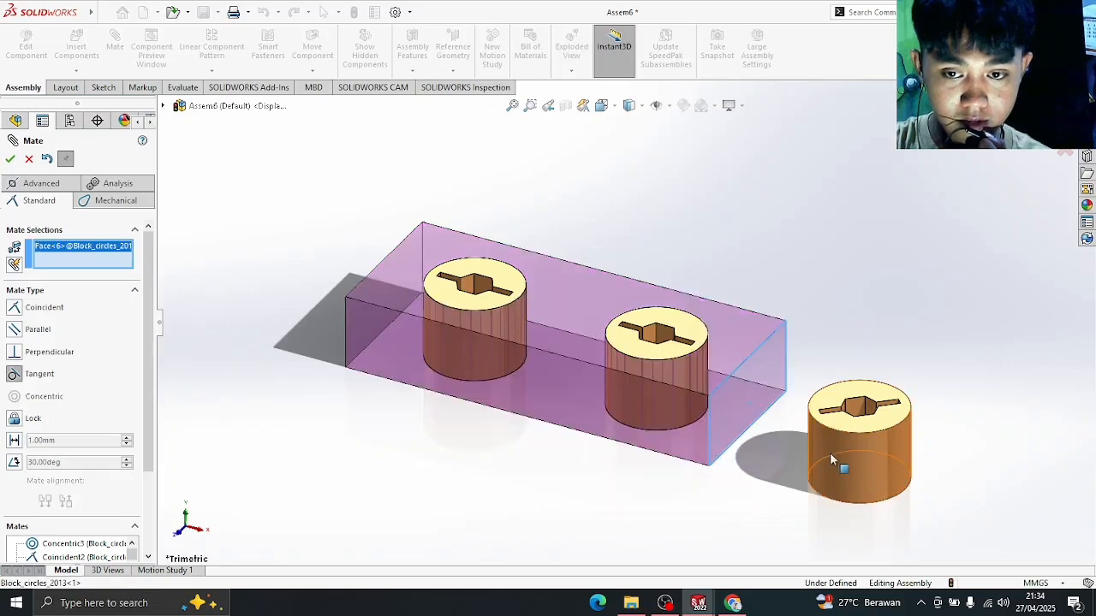
pyautogui.click(835, 456)
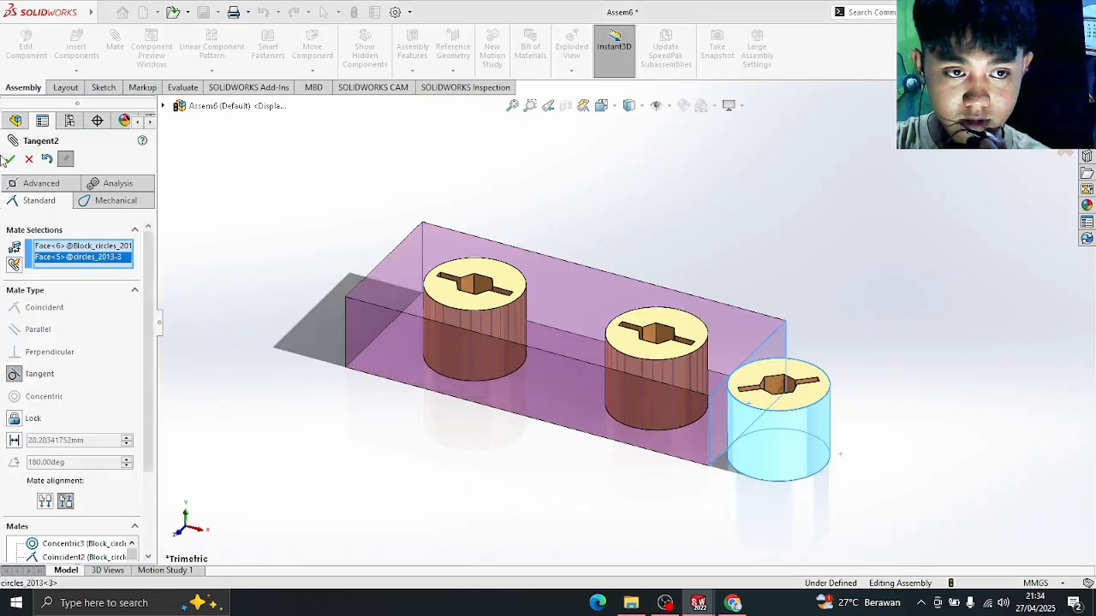
pyautogui.click(10, 159)
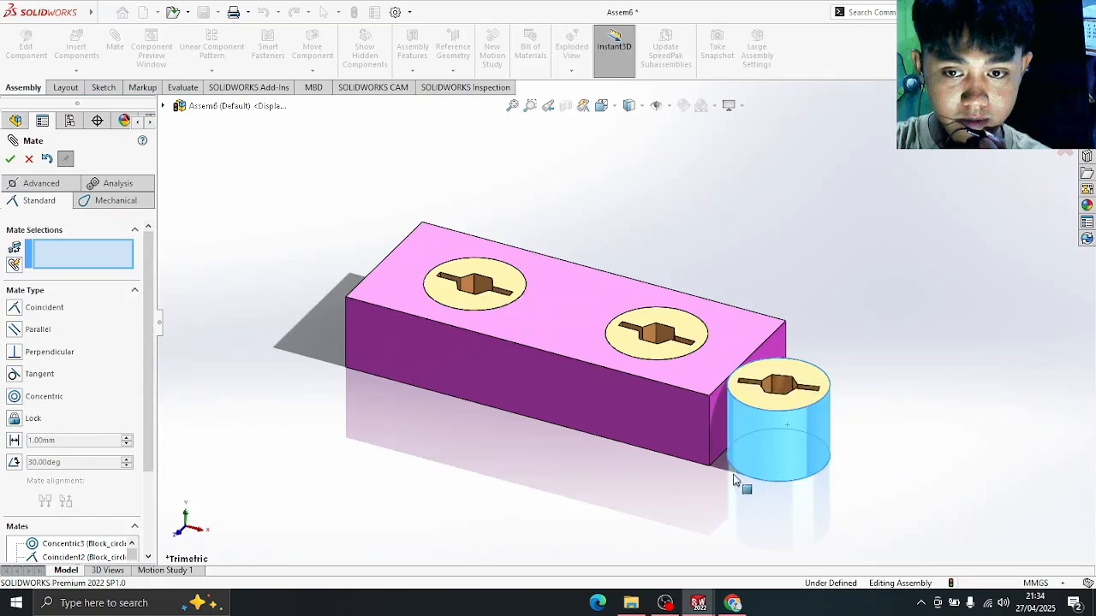
pyautogui.moveTo(865, 330); pyautogui.dragTo(865, 423)
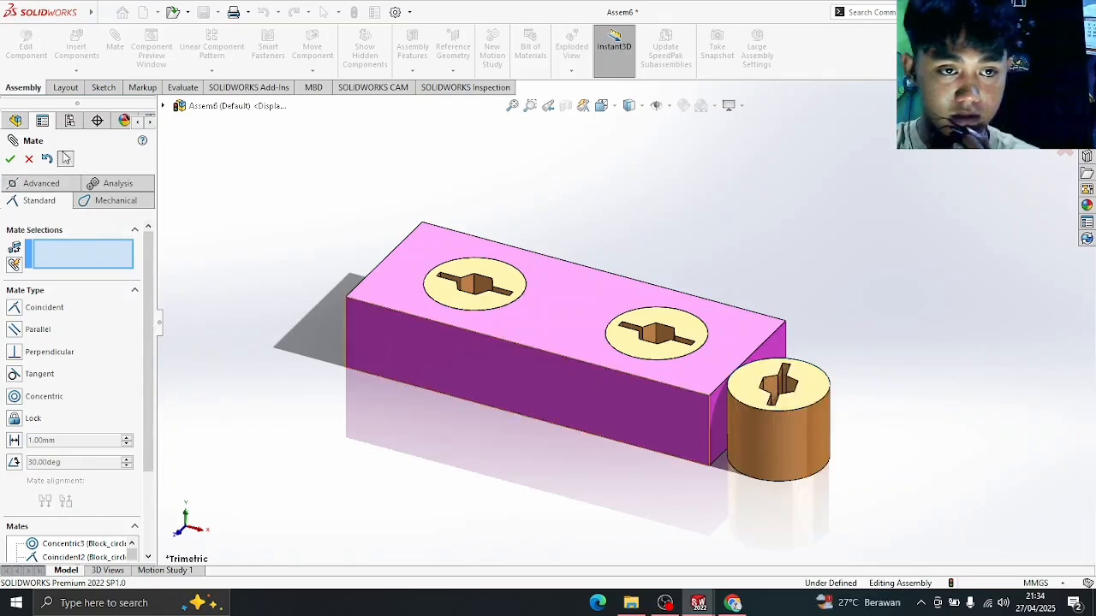
pyautogui.click(31, 160)
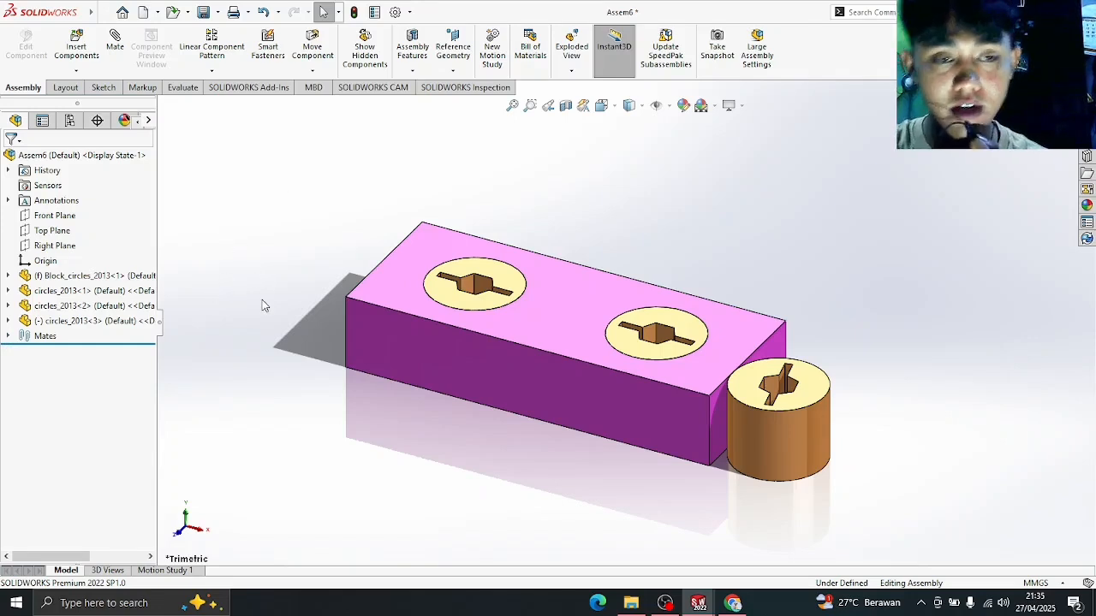
# - Expand the Mates folder and inspect Concentric1, Coincident1, Concentric3, Parallel2 and Tangent1
pyautogui.click(8, 337)
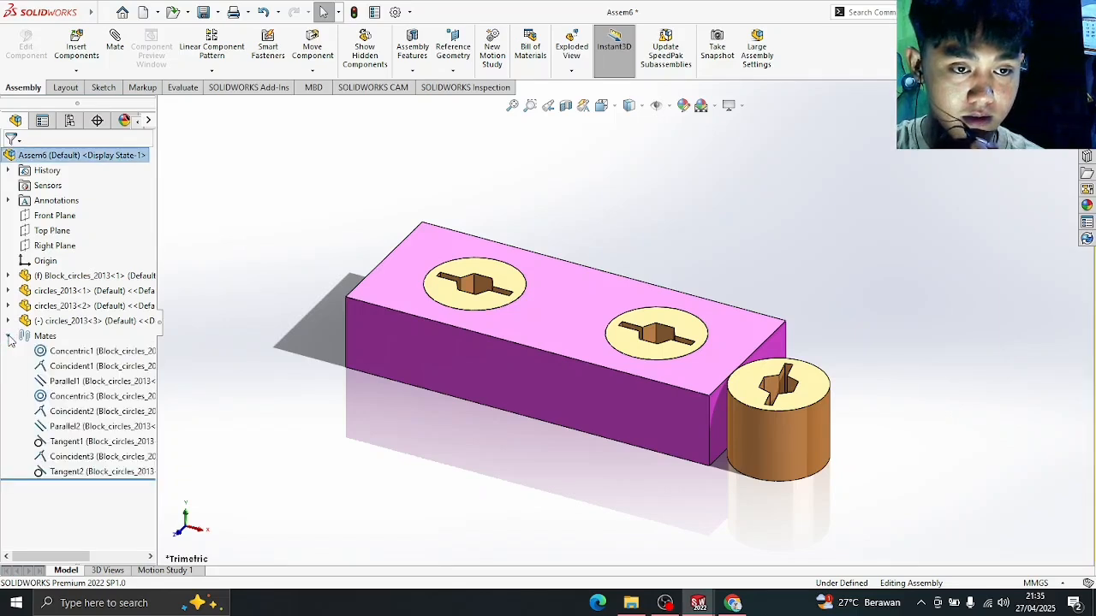
pyautogui.click(112, 351)
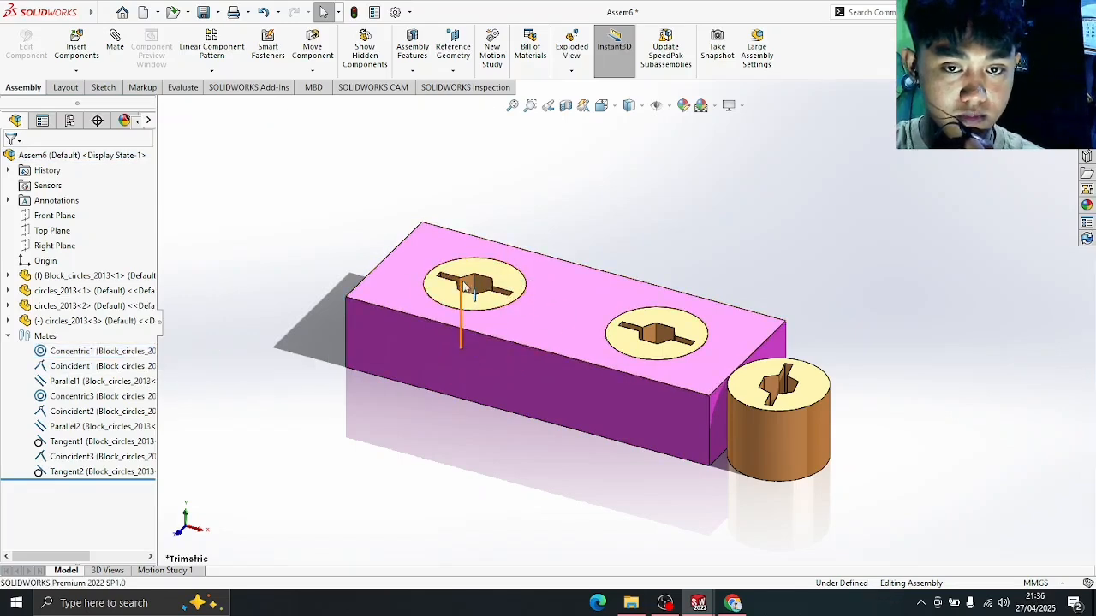
pyautogui.click(110, 378)
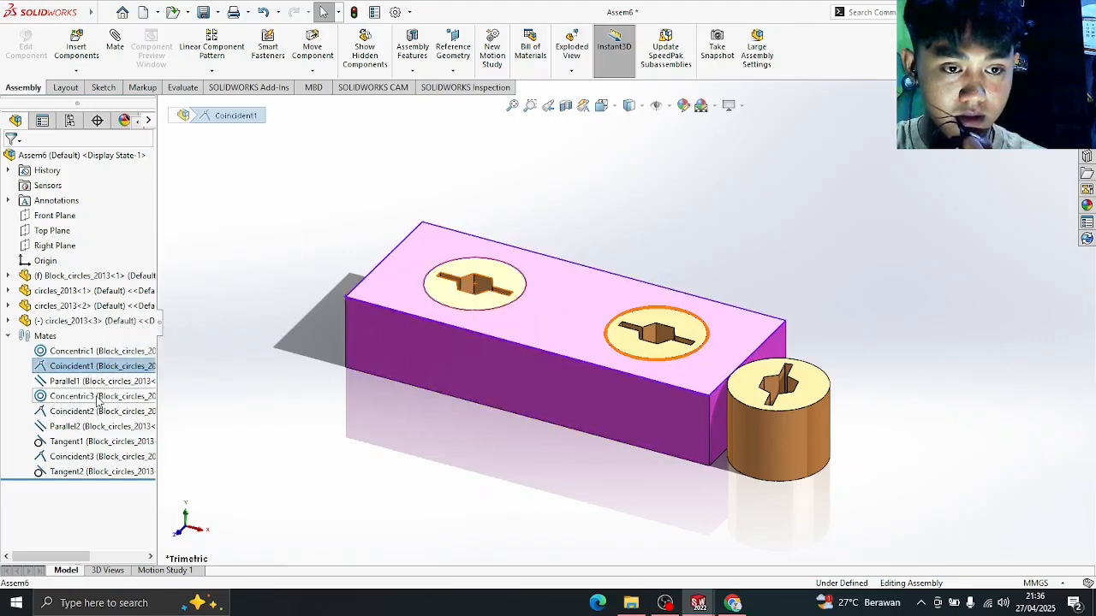
pyautogui.click(99, 397)
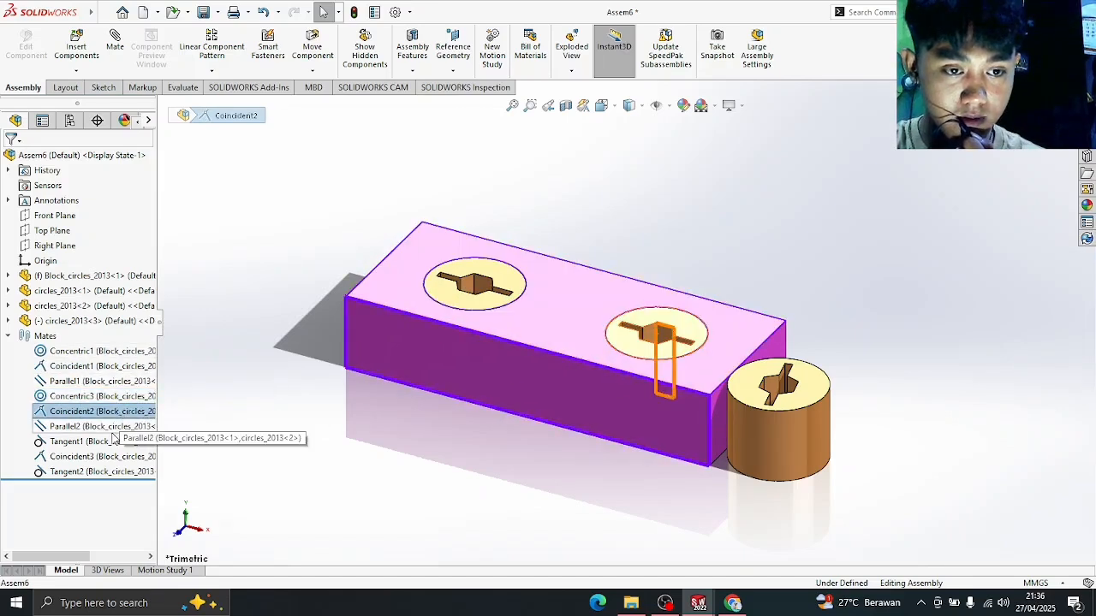
pyautogui.click(86, 426)
pyautogui.click(107, 441)
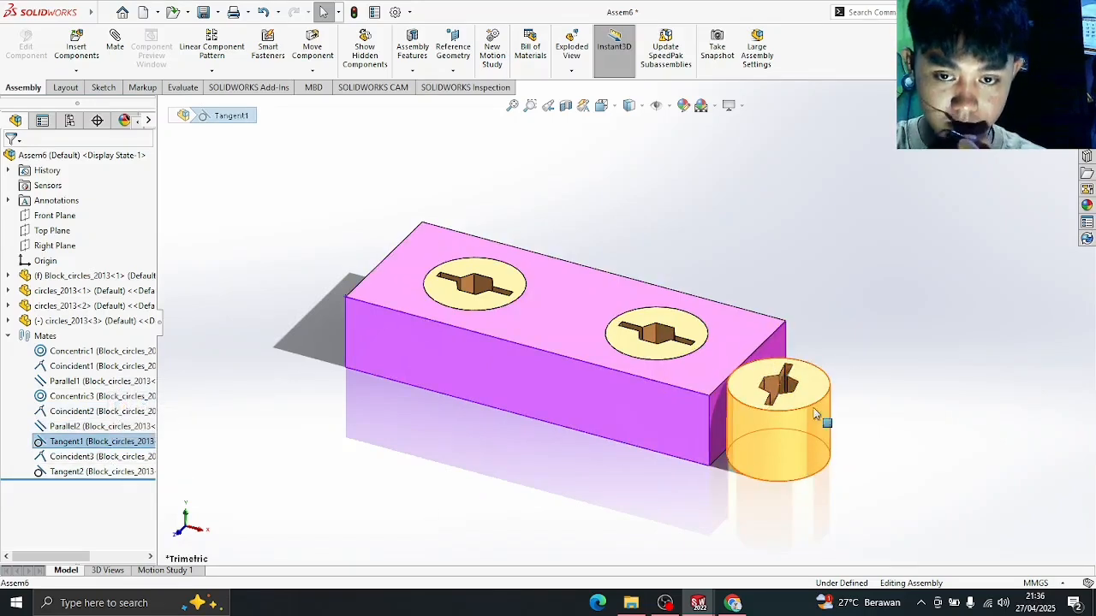
pyautogui.click(238, 425)
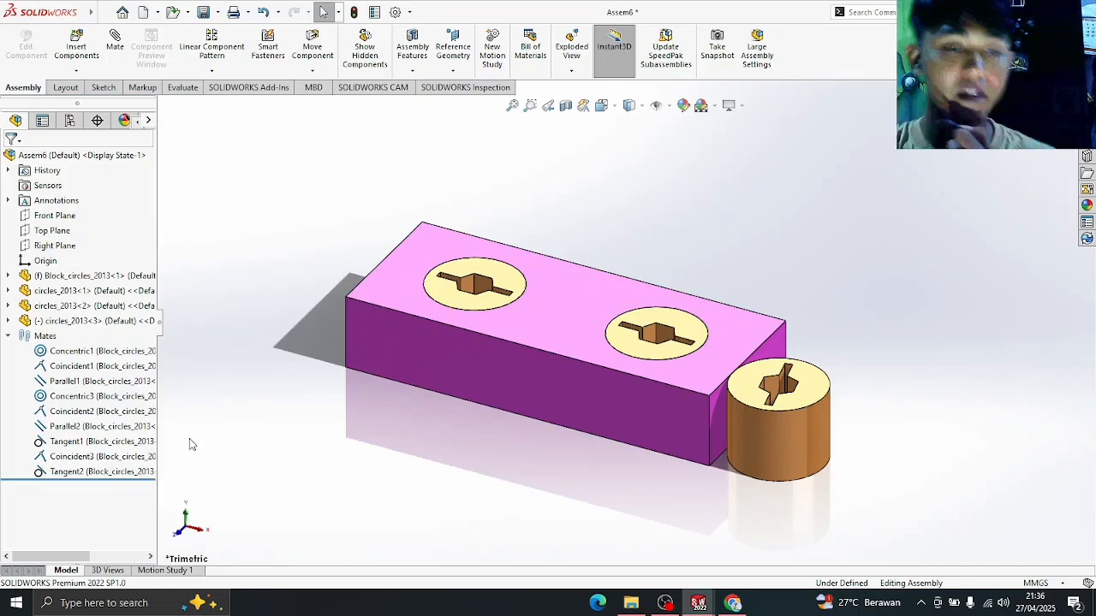
# - Bring up Tangent1's options, then rotate the third peg to test its remaining freedom
pyautogui.rightClick(110, 442)
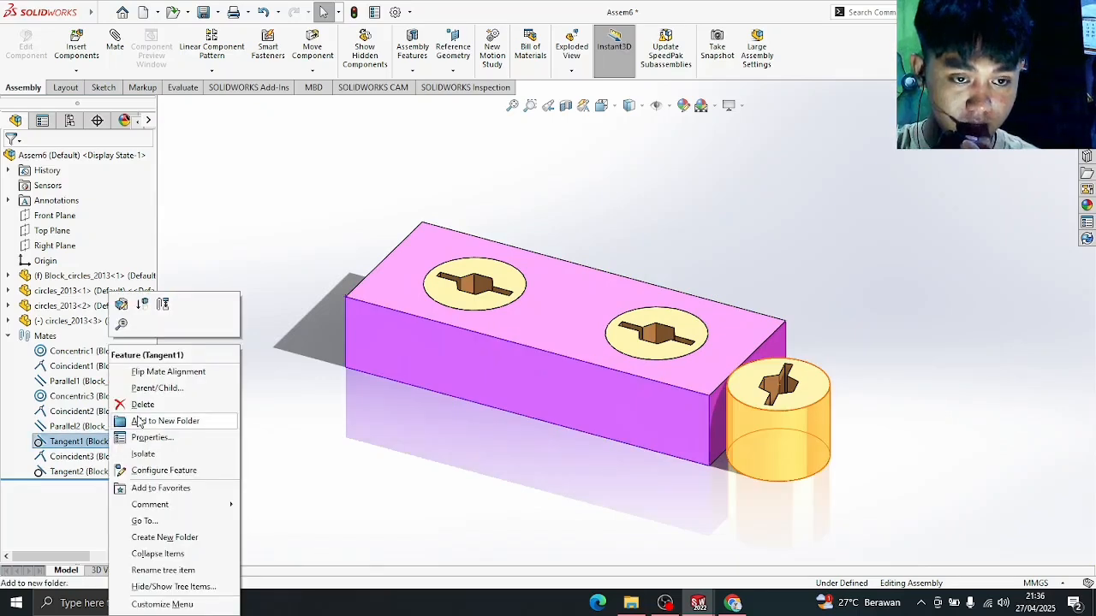
pyautogui.click(328, 424)
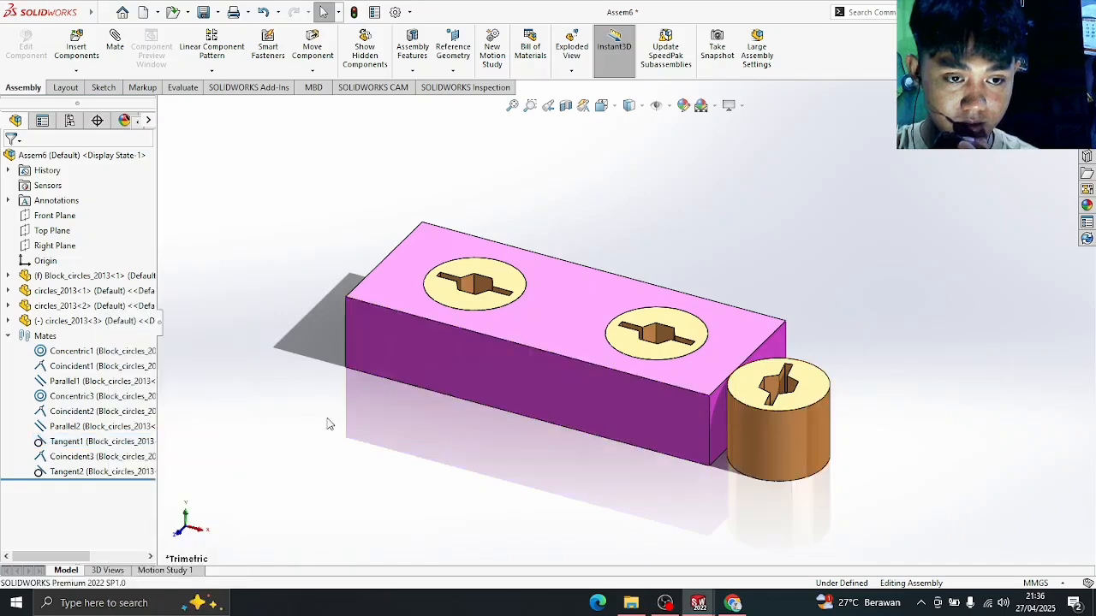
pyautogui.moveTo(804, 435); pyautogui.dragTo(854, 414)
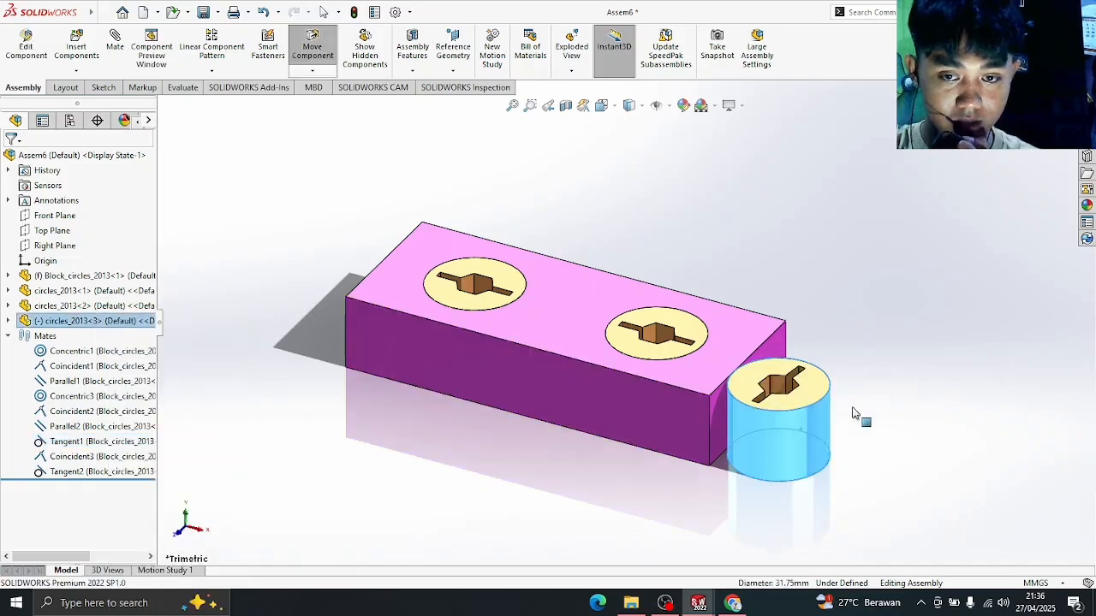
pyautogui.click(224, 253)
pyautogui.moveTo(784, 428); pyautogui.dragTo(741, 395)
pyautogui.click(212, 402)
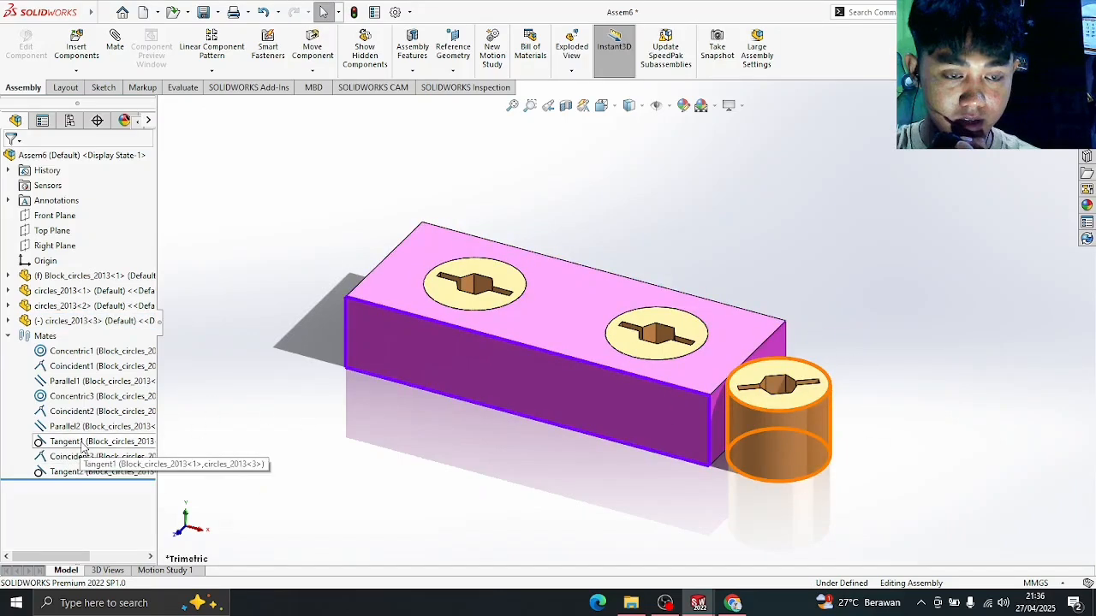
# - Delete the Tangent1 mate and drag the freed third peg
pyautogui.rightClick(86, 442)
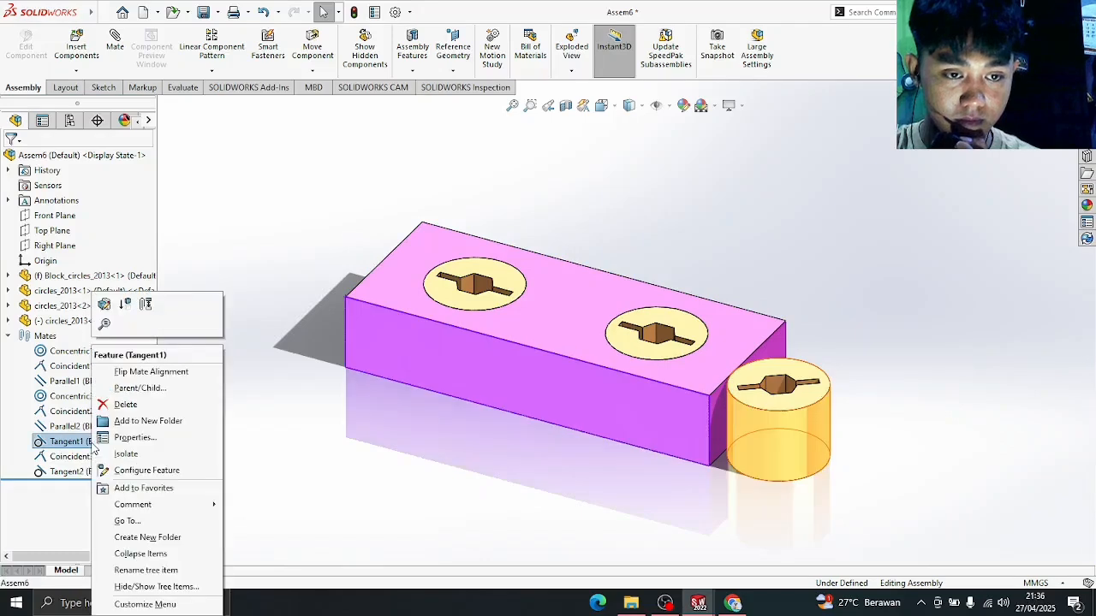
pyautogui.click(126, 405)
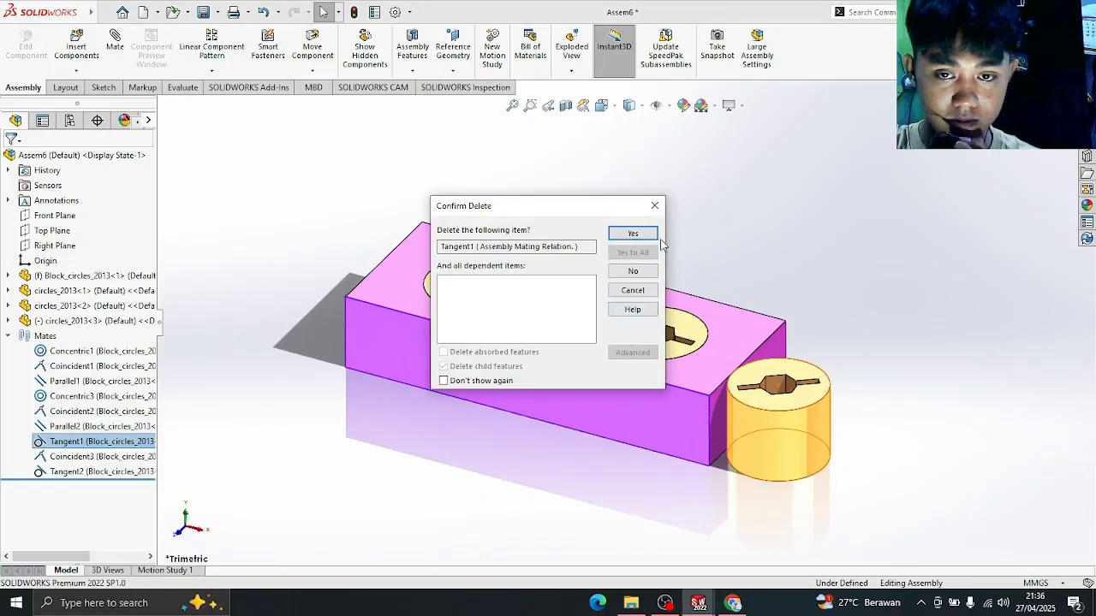
pyautogui.click(654, 236)
pyautogui.moveTo(790, 434); pyautogui.dragTo(783, 390)
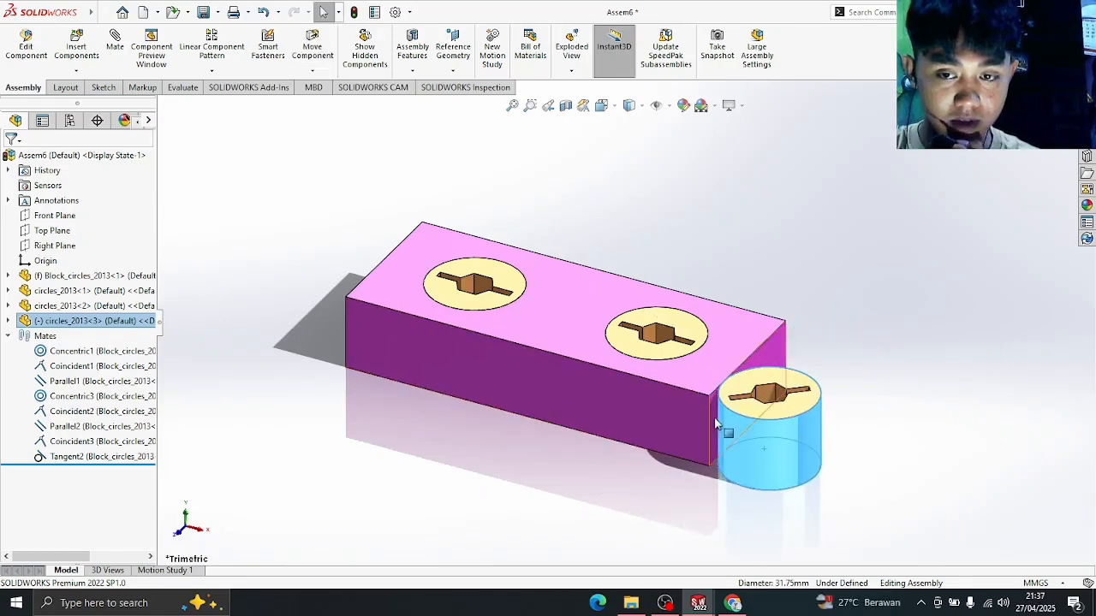
# - Inspect the Coincident3 and Tangent2 mates while sliding the peg around the block's corner
pyautogui.click(92, 441)
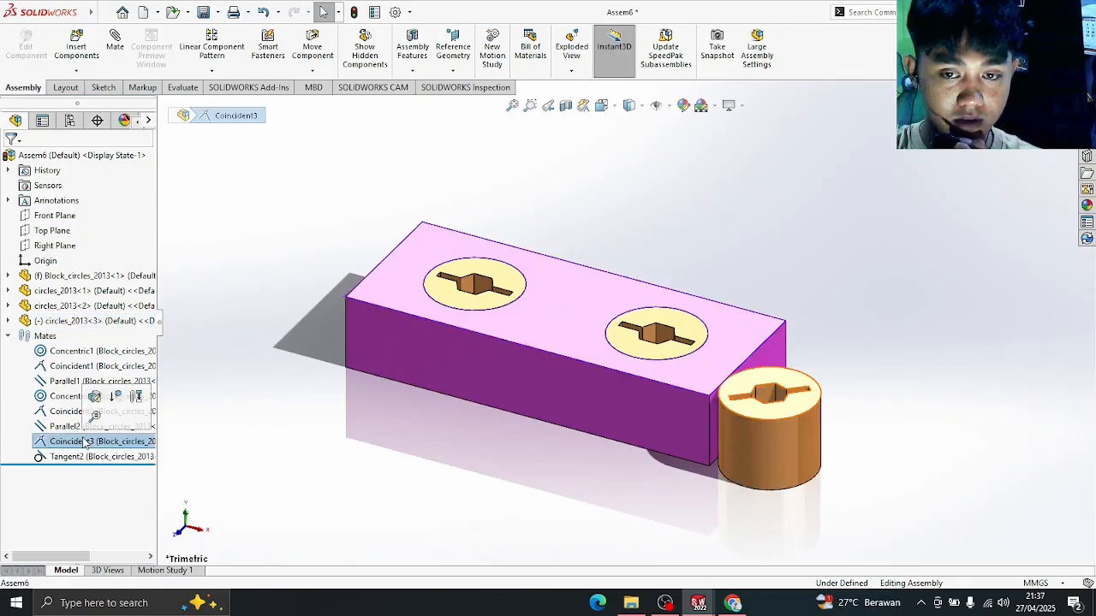
pyautogui.click(93, 456)
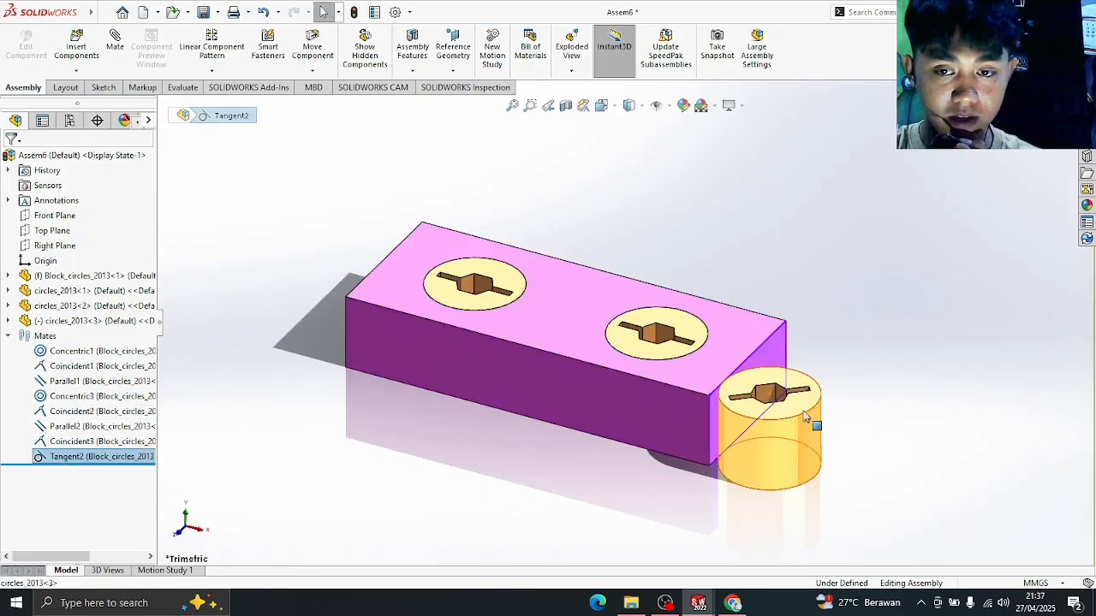
pyautogui.moveTo(805, 417); pyautogui.dragTo(781, 370)
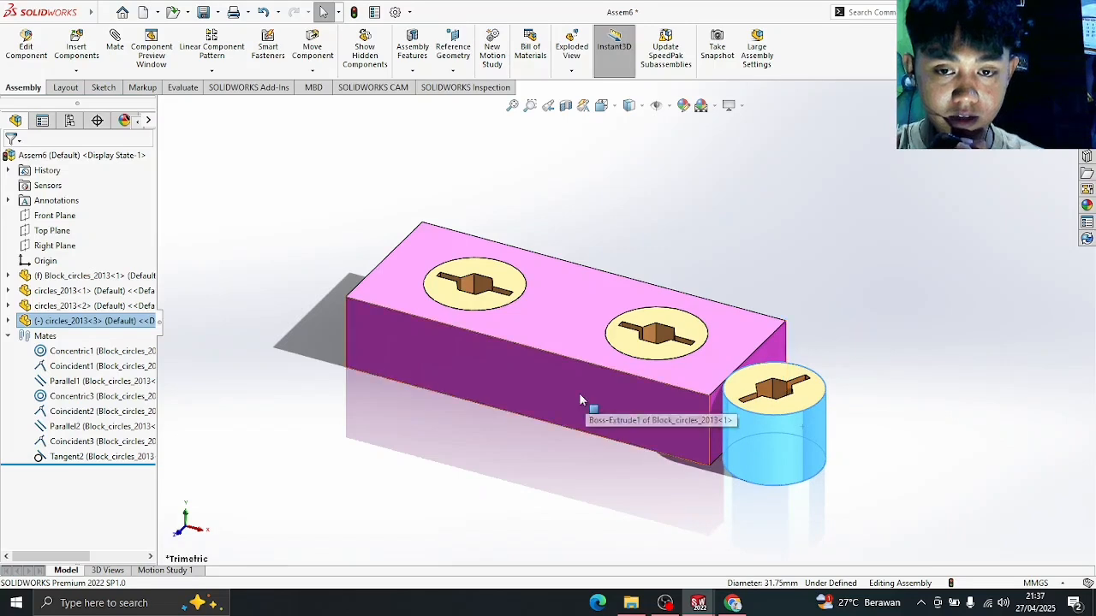
pyautogui.click(579, 393)
pyautogui.click(310, 433)
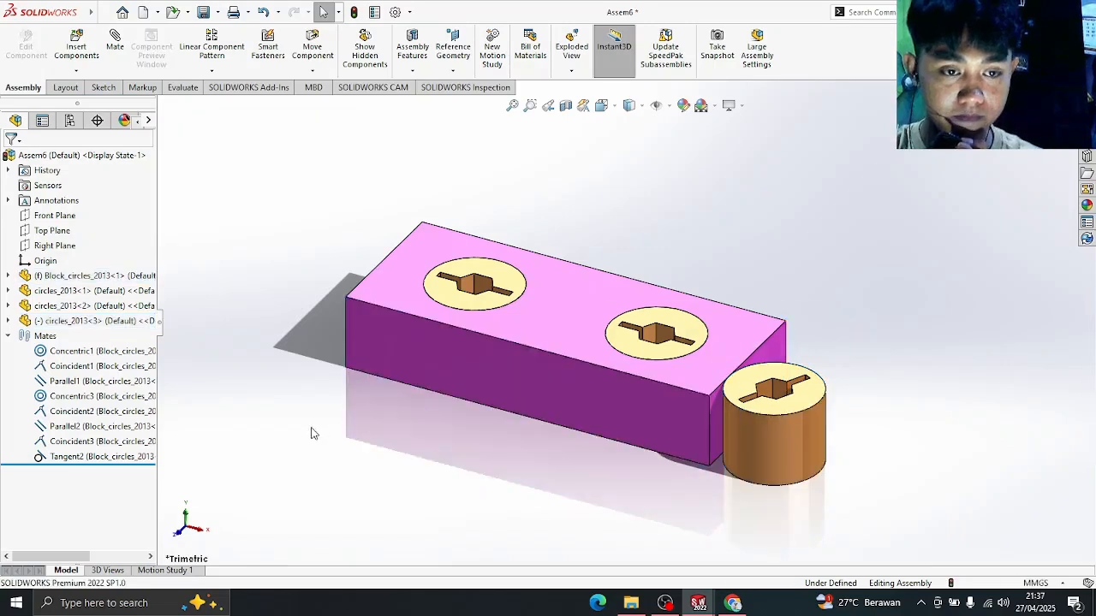
pyautogui.rightClick(64, 460)
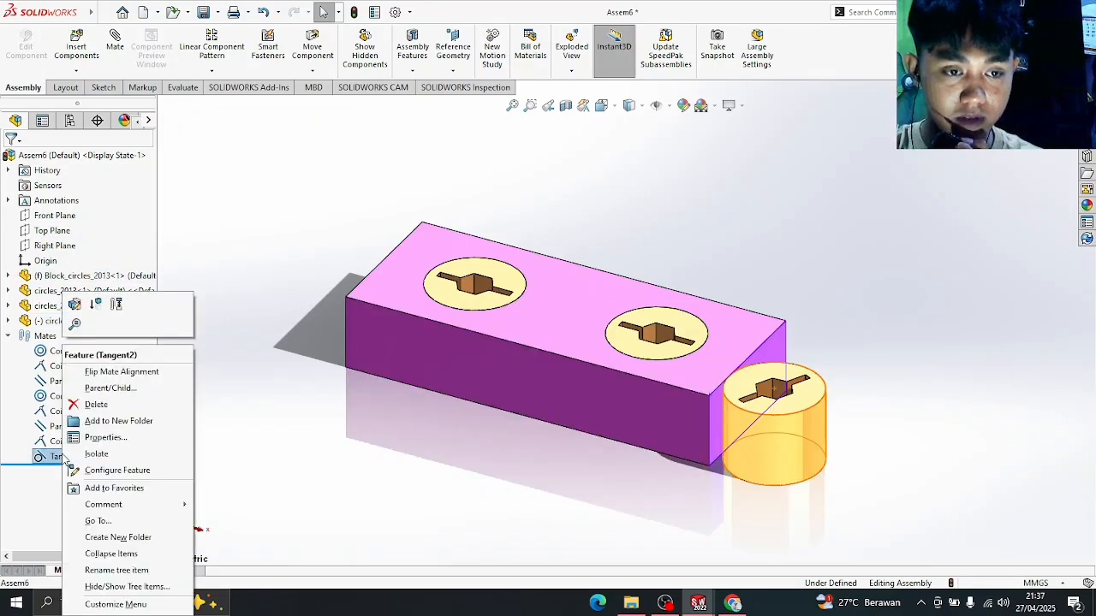
# - Edit the Tangent2 mate and remove both its peg face and block face
pyautogui.click(75, 304)
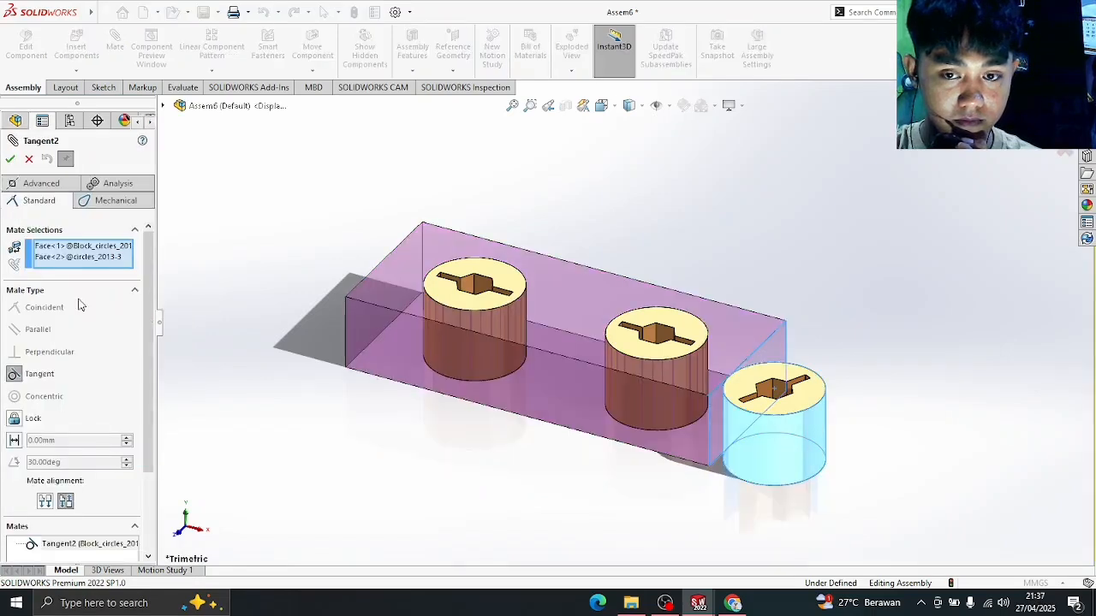
pyautogui.rightClick(95, 258)
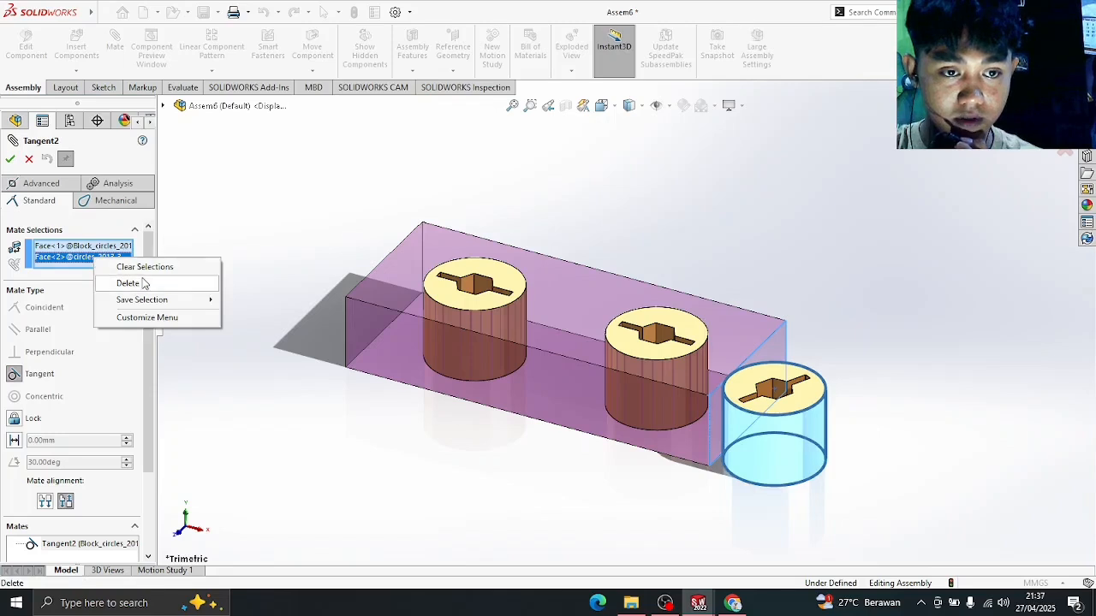
pyautogui.click(120, 282)
pyautogui.rightClick(96, 250)
pyautogui.click(124, 272)
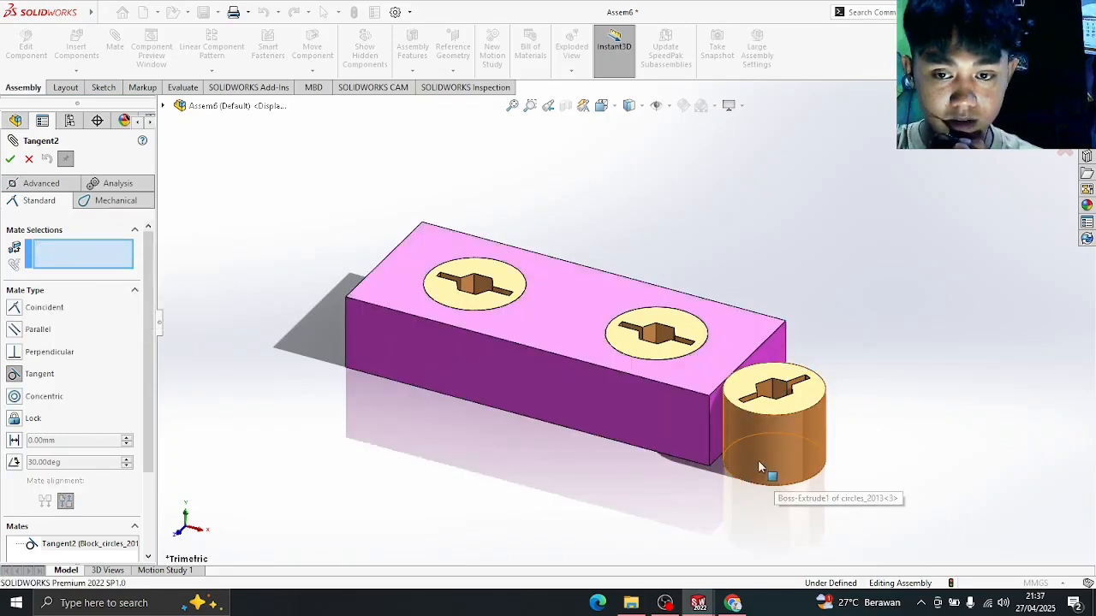
# - Re-mate the third peg tangent to the block's front face and slide it left below the left hole
pyautogui.moveTo(775, 437); pyautogui.dragTo(685, 515)
pyautogui.click(633, 403)
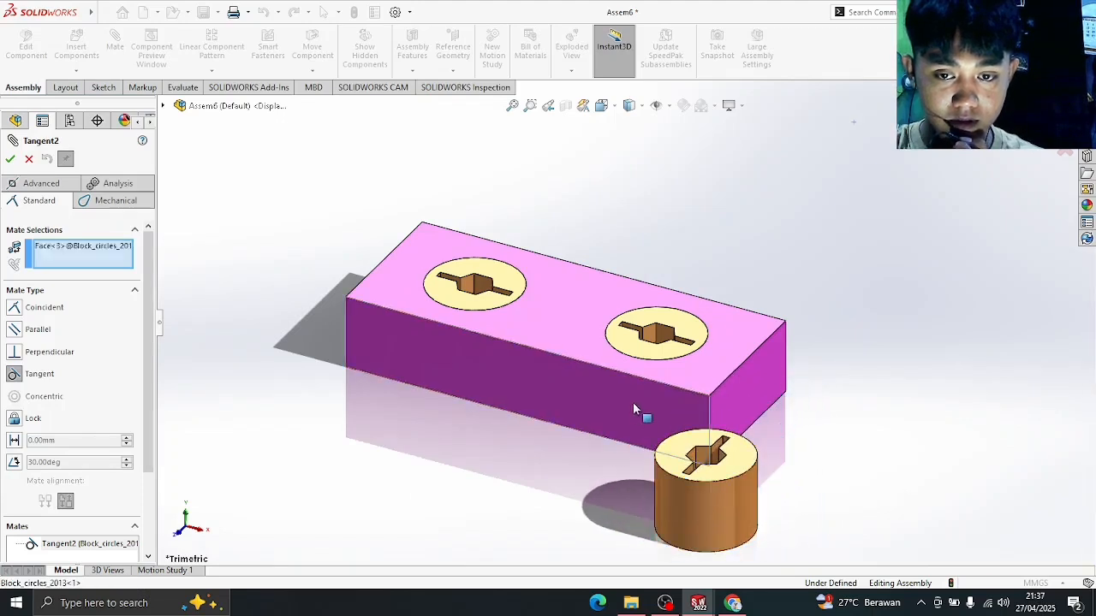
pyautogui.click(699, 518)
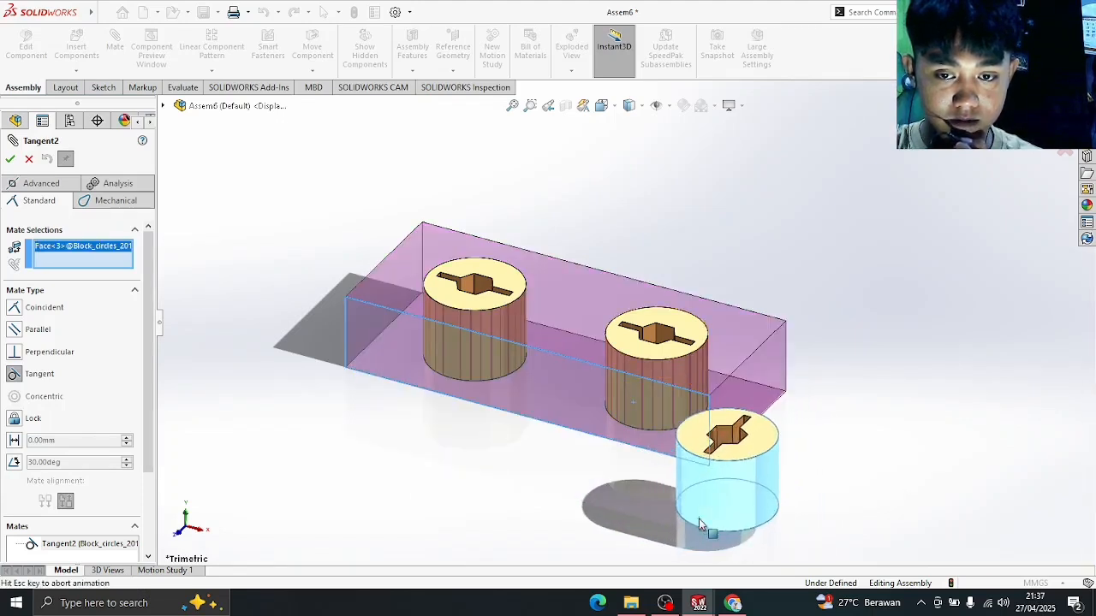
pyautogui.click(10, 159)
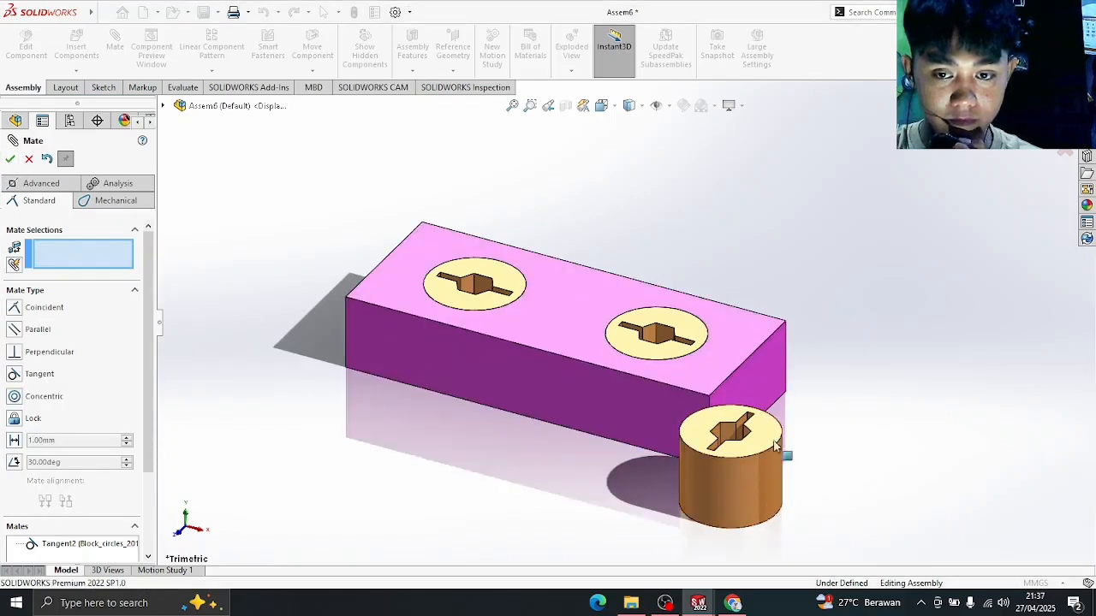
pyautogui.moveTo(777, 453); pyautogui.dragTo(587, 421)
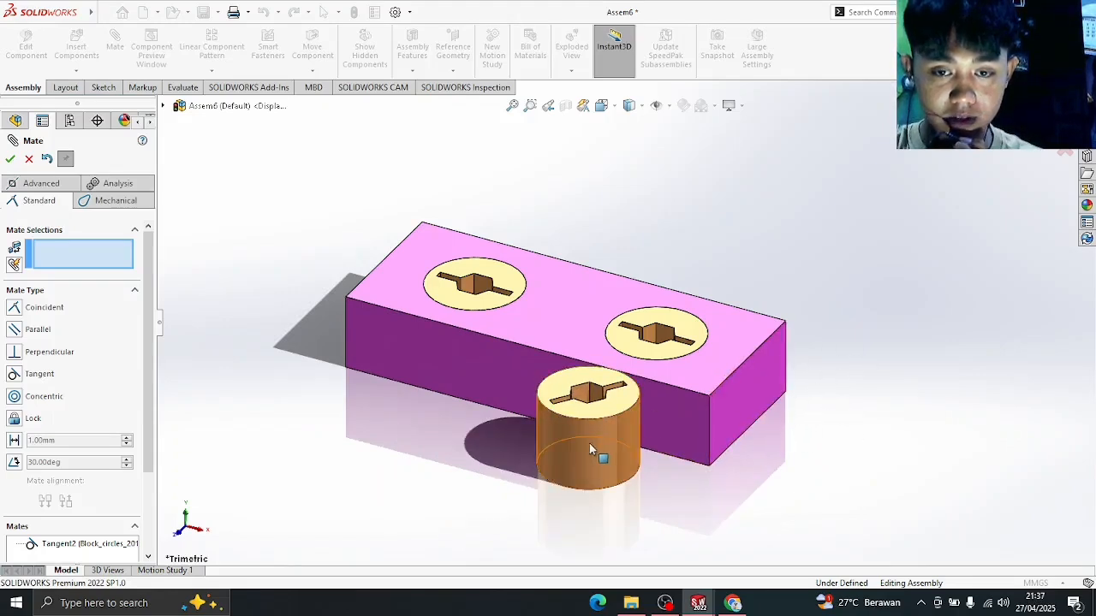
pyautogui.moveTo(589, 442); pyautogui.dragTo(402, 411)
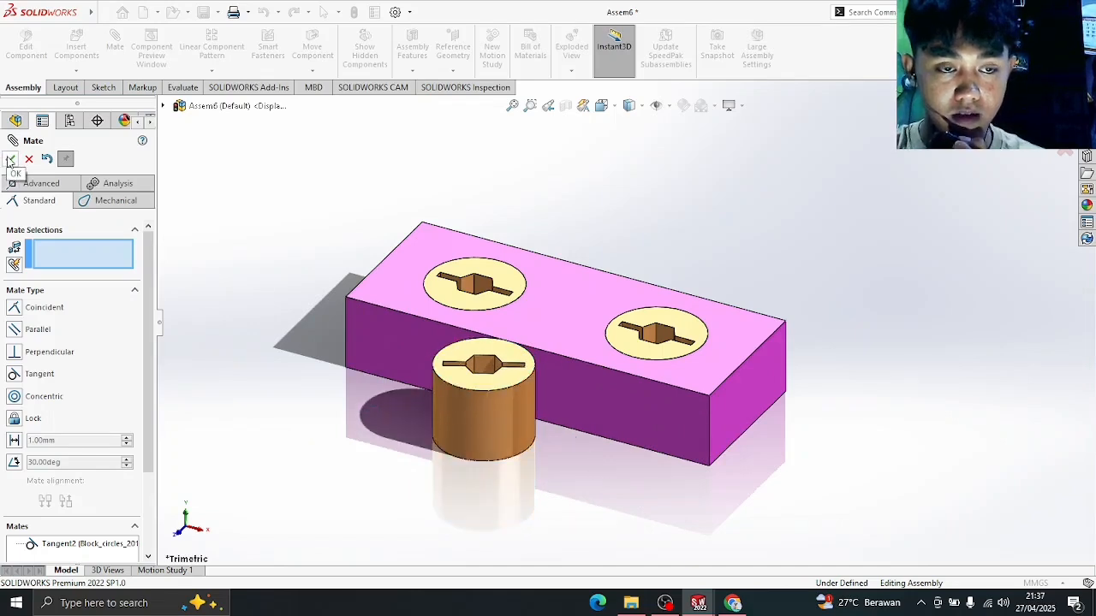
pyautogui.click(10, 159)
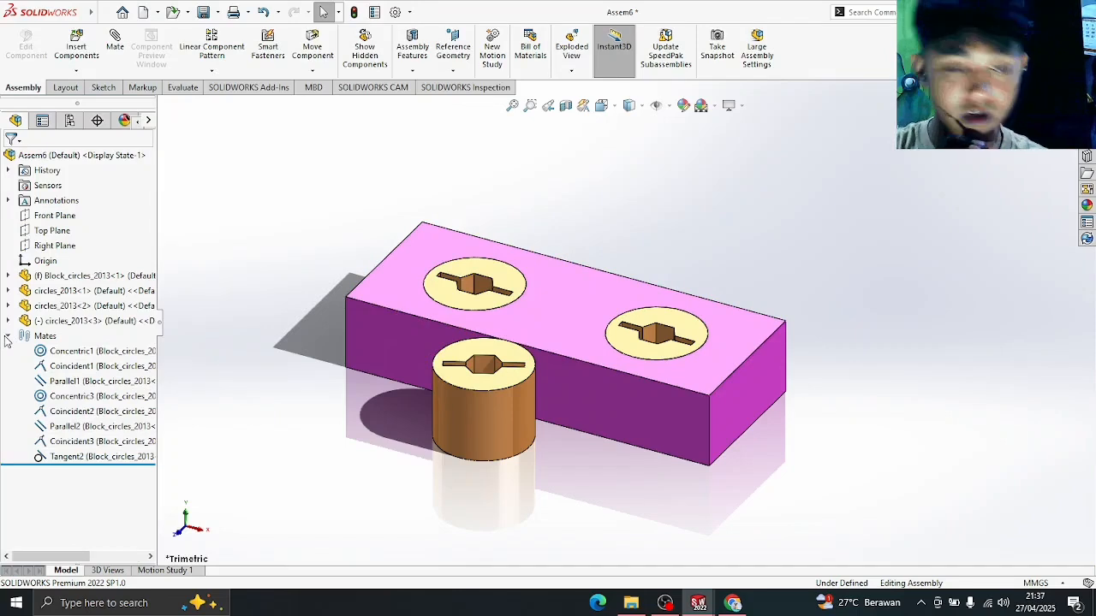
# - Expand and collapse the Mates folder to review the mates, then close the empty Mate settings
pyautogui.click(8, 337)
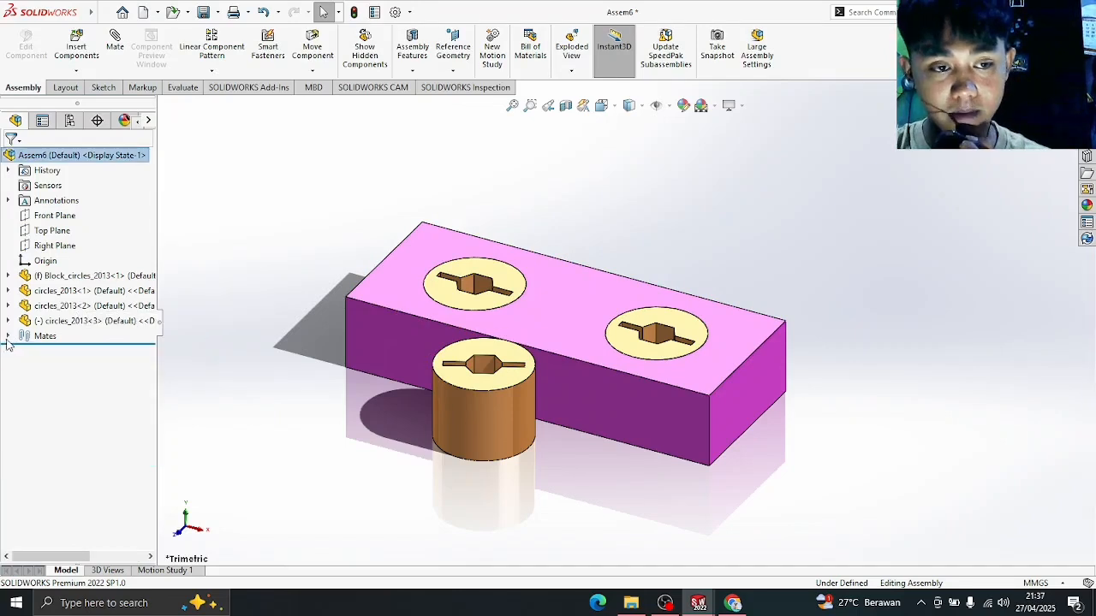
pyautogui.click(7, 336)
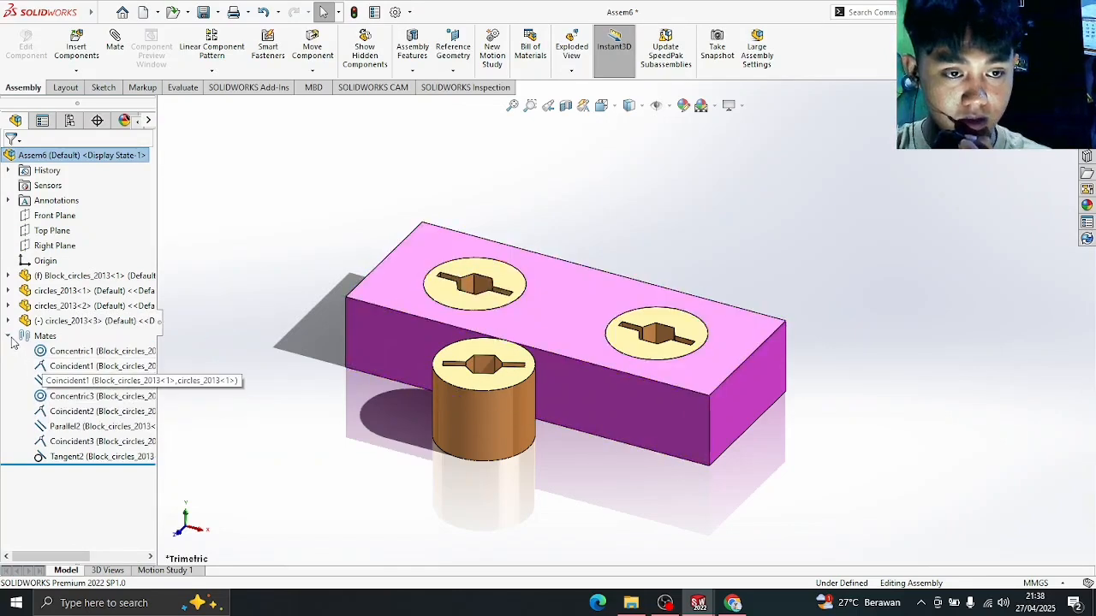
pyautogui.click(9, 337)
pyautogui.click(9, 337)
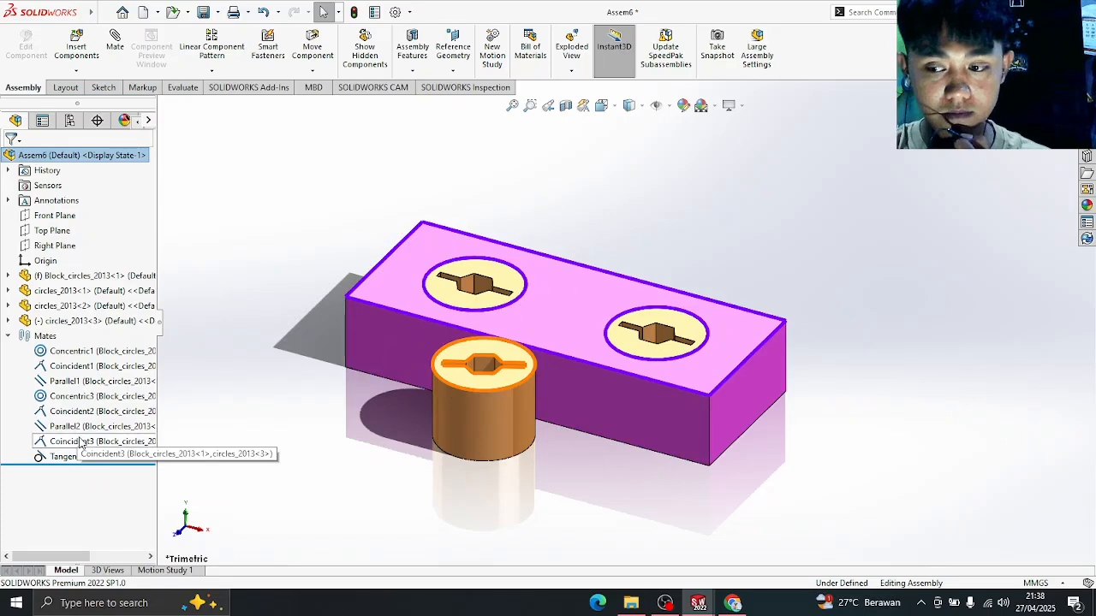
pyautogui.click(8, 336)
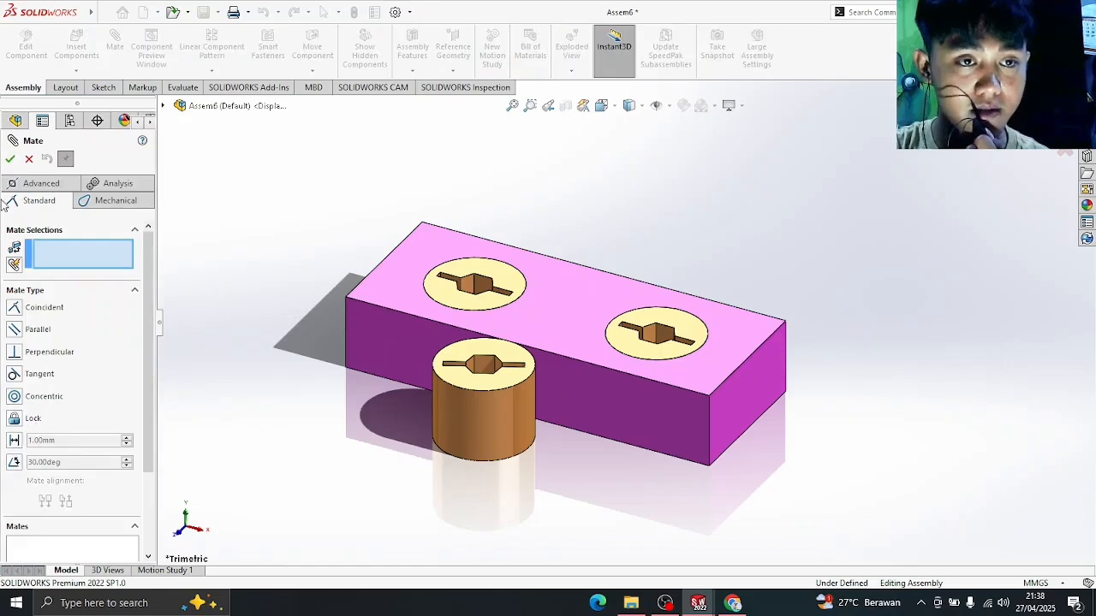
pyautogui.click(11, 158)
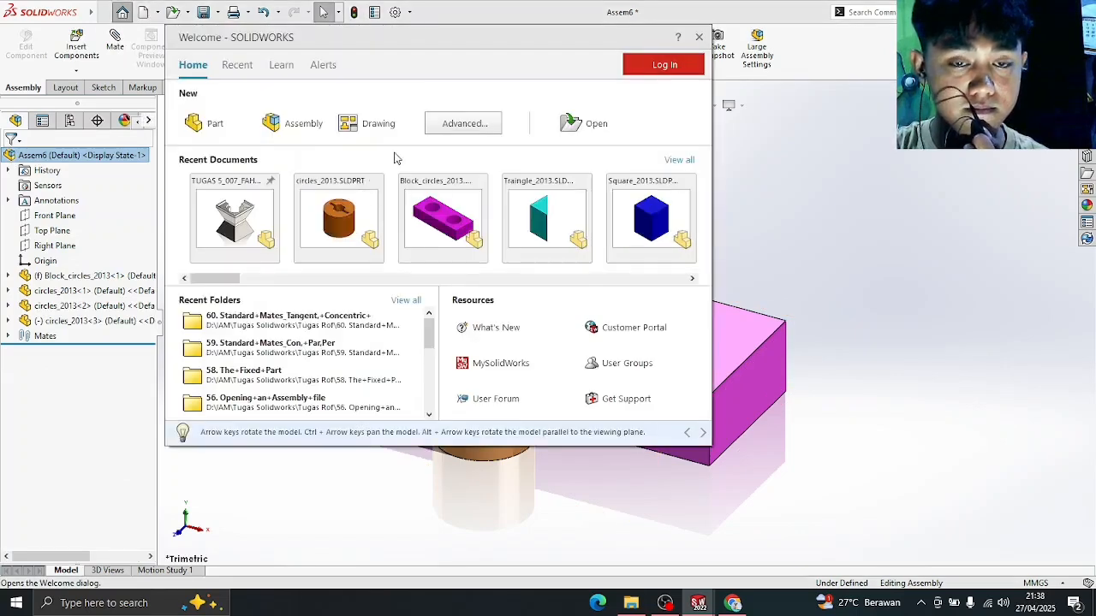
# - Create a new assembly with Base_2013 from the 62. Standard+Mates_Distance,+Angle folder as its fixed component
pyautogui.click(340, 123)
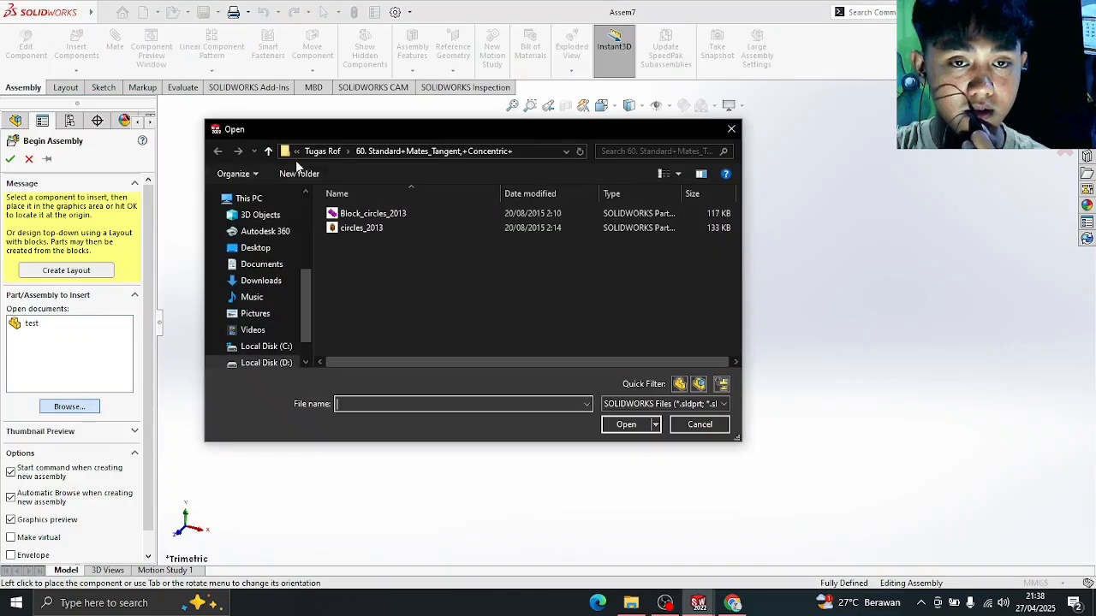
pyautogui.click(329, 153)
pyautogui.scroll(-1, 462, 244)
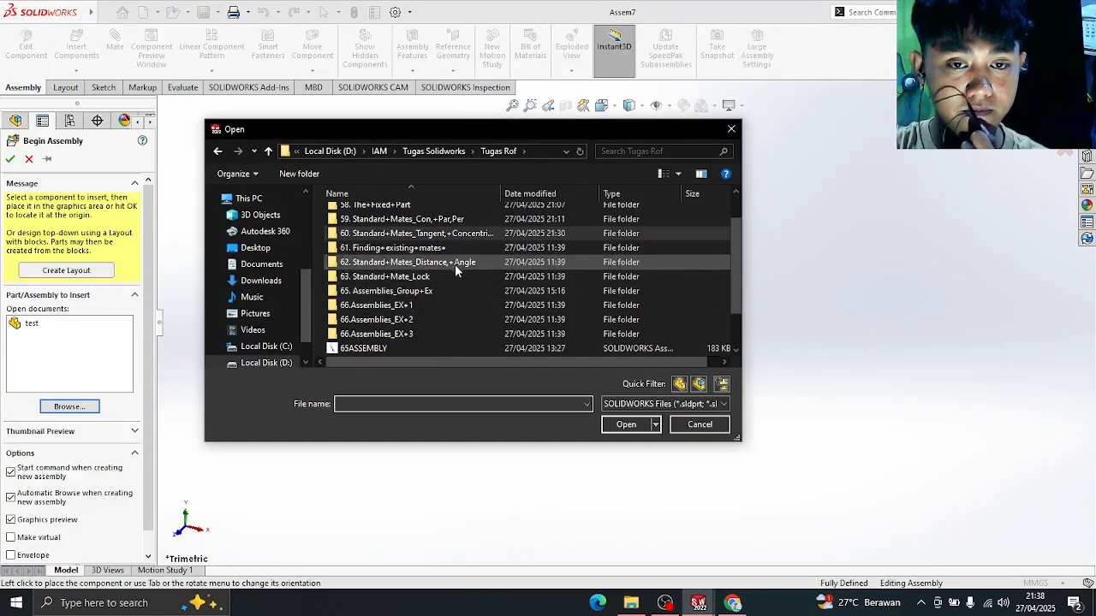
pyautogui.doubleClick(458, 262)
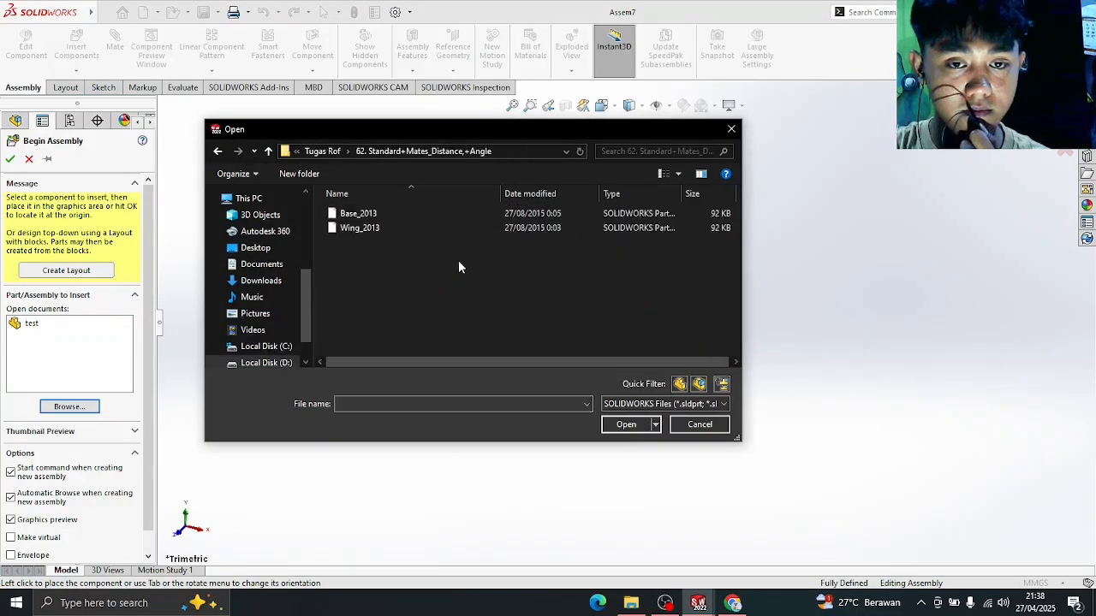
pyautogui.doubleClick(451, 214)
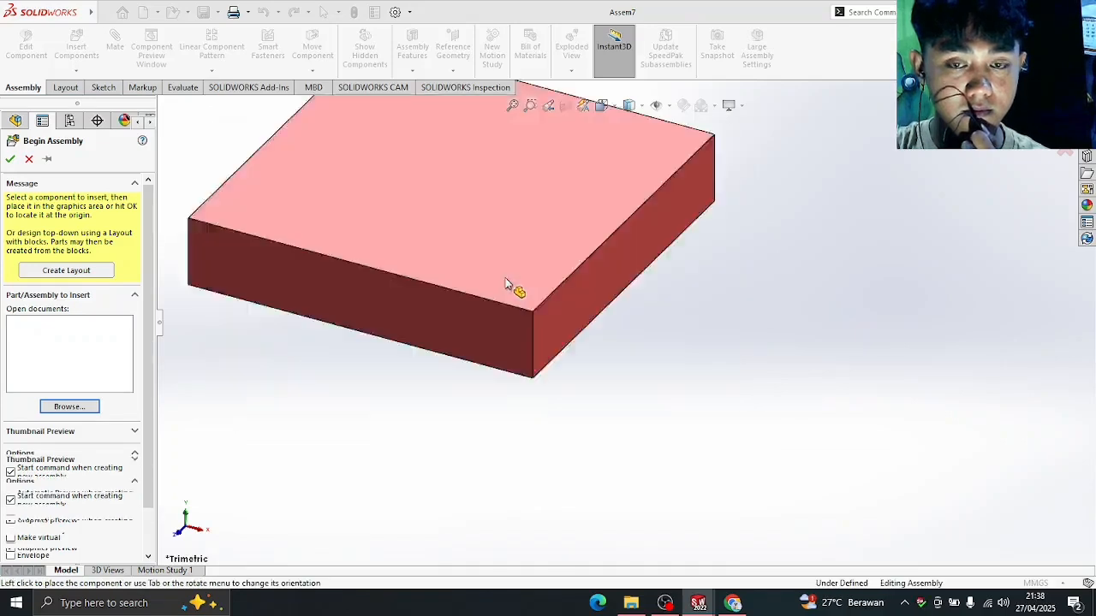
pyautogui.click(505, 279)
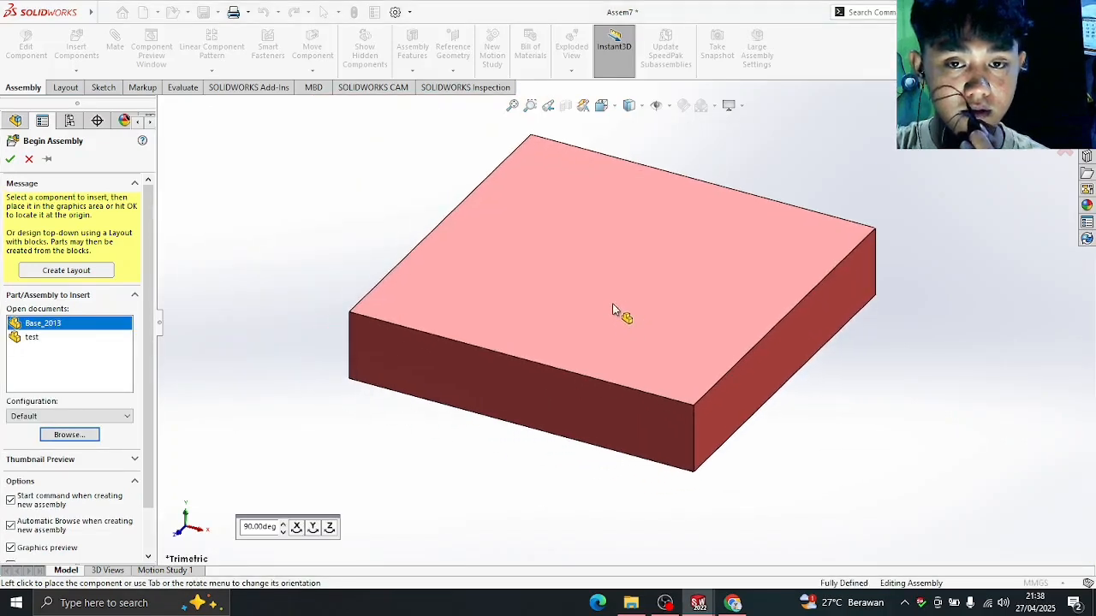
pyautogui.click(599, 191)
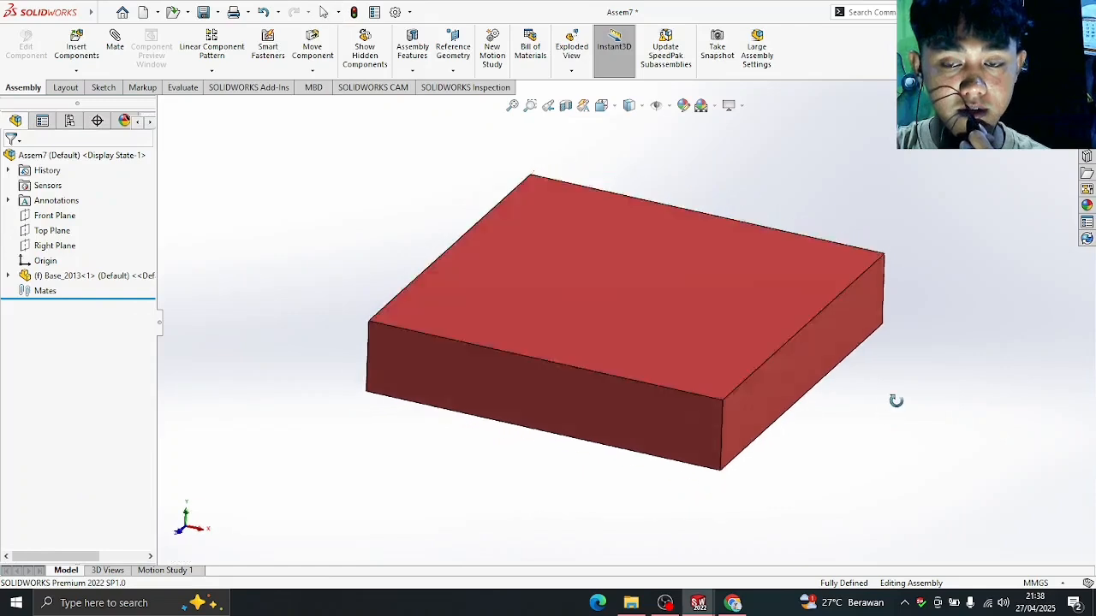
pyautogui.moveTo(896, 400); pyautogui.dragTo(690, 294, button='middle')
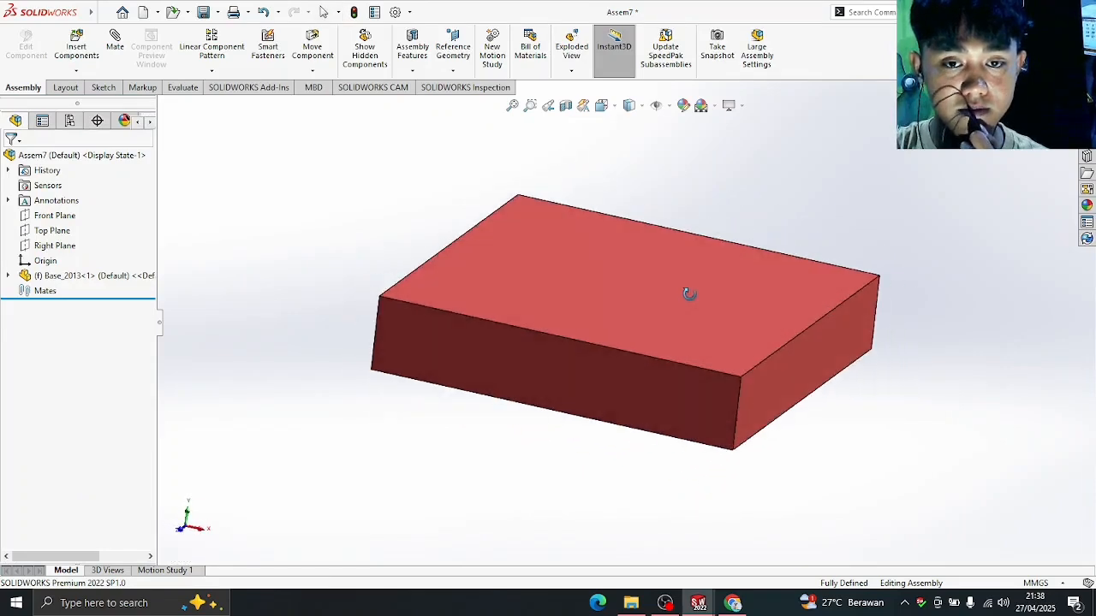
# - Insert the green Wing_2013 part and place it over the right side of the red base
pyautogui.click(77, 43)
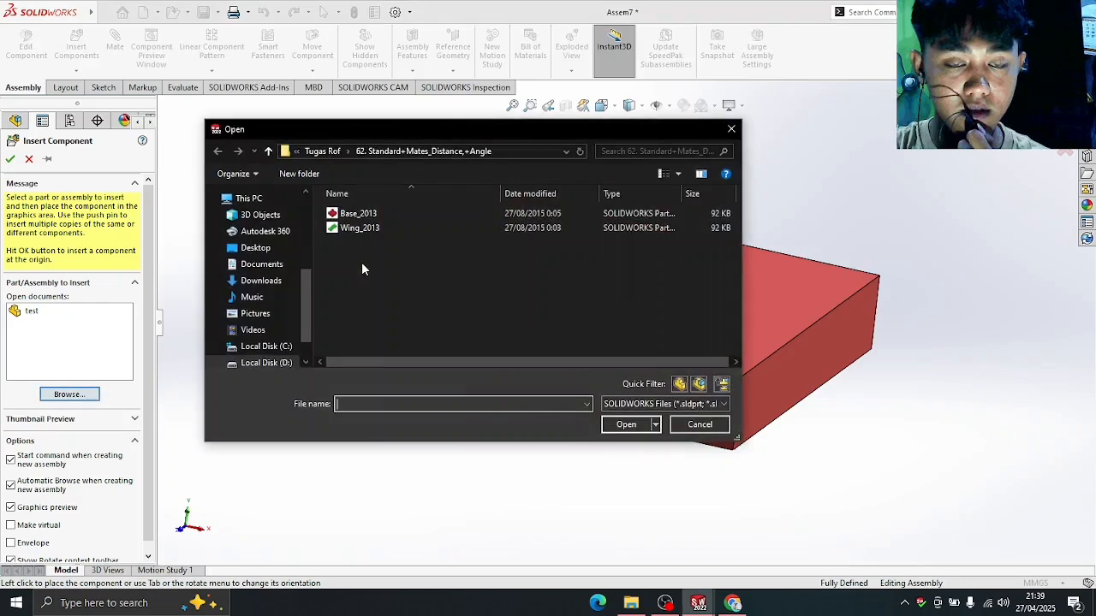
pyautogui.click(361, 228)
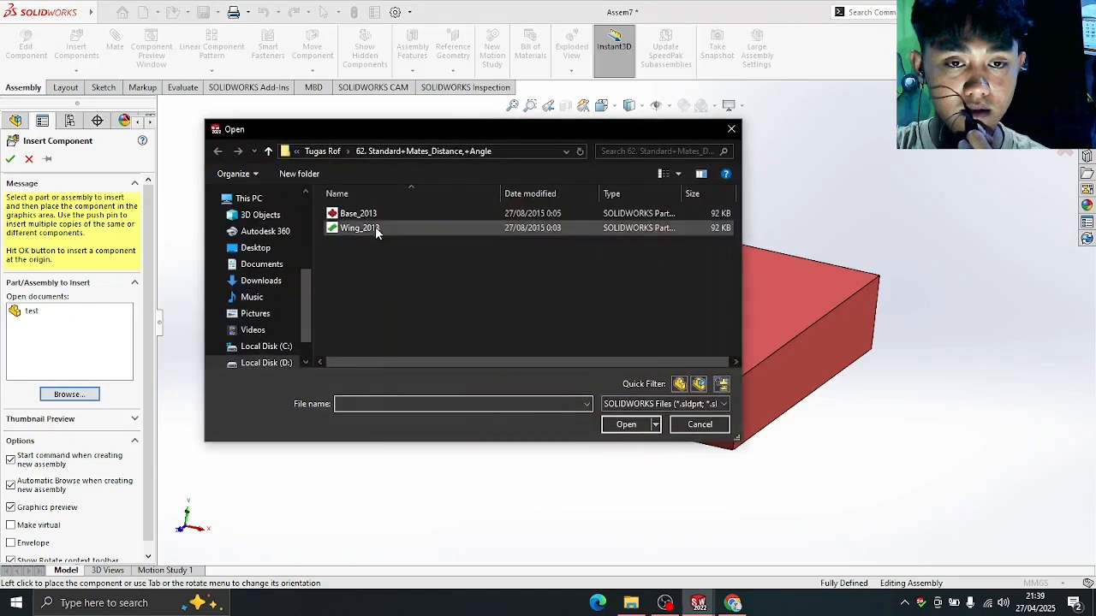
pyautogui.click(626, 425)
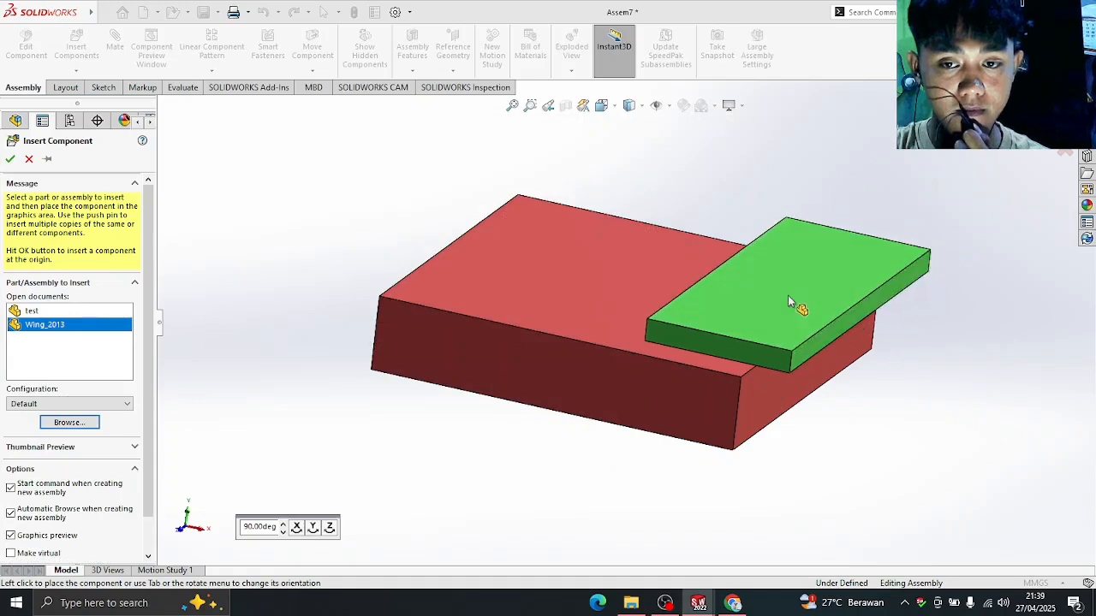
pyautogui.click(839, 233)
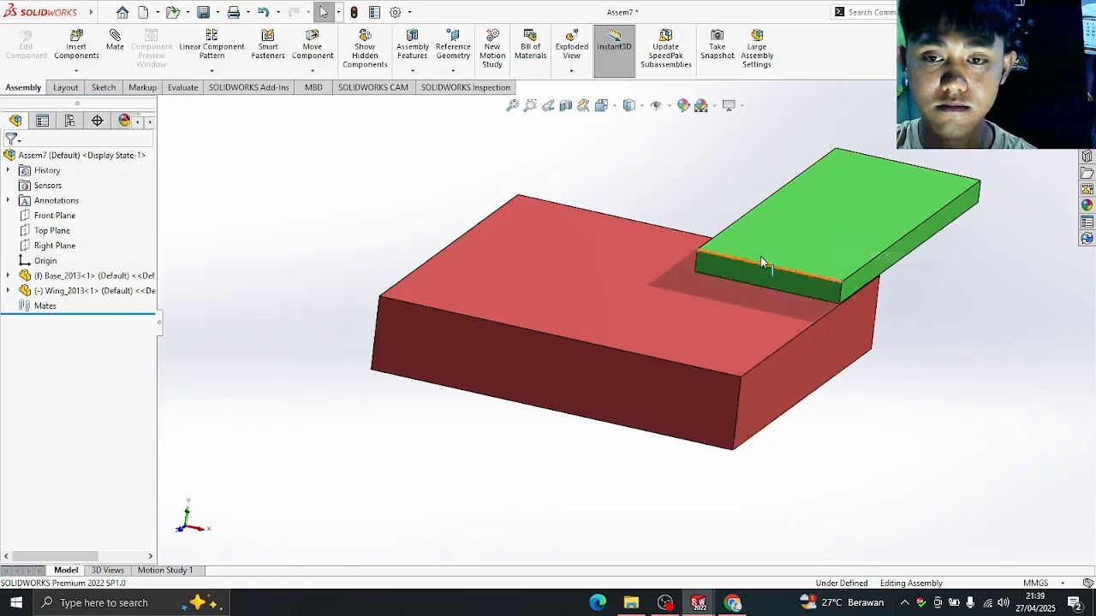
# - Copy the wing three times to the lower right, left and back centre of the base
pyautogui.click(807, 212)
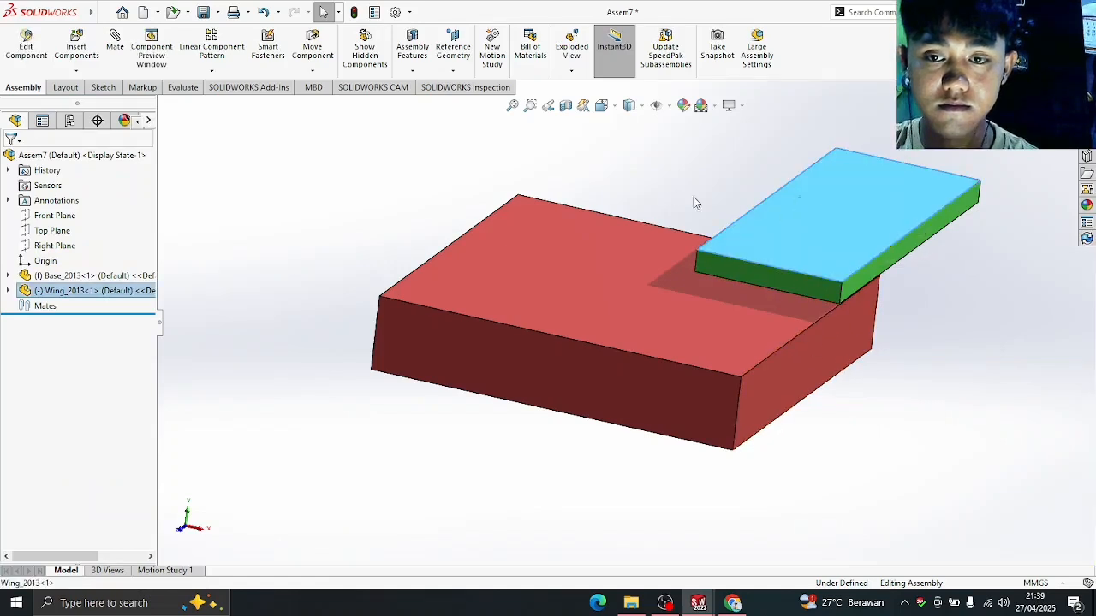
pyautogui.click(959, 340)
pyautogui.click(918, 253)
pyautogui.click(223, 335)
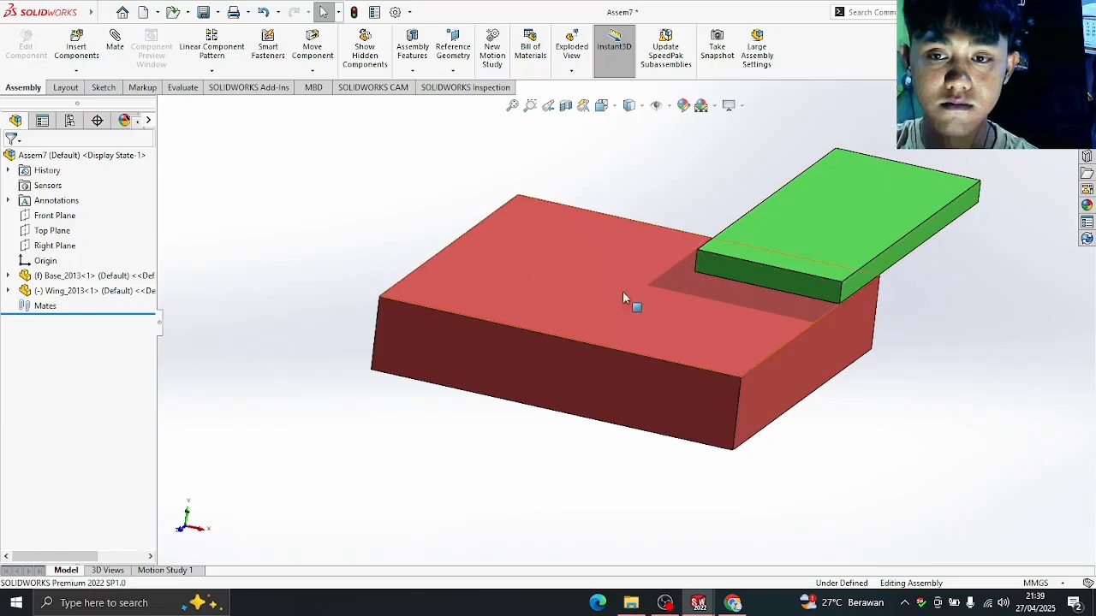
pyautogui.keyDown('ctrl'); pyautogui.moveTo(874, 220); pyautogui.dragTo(937, 373); pyautogui.keyUp('ctrl')
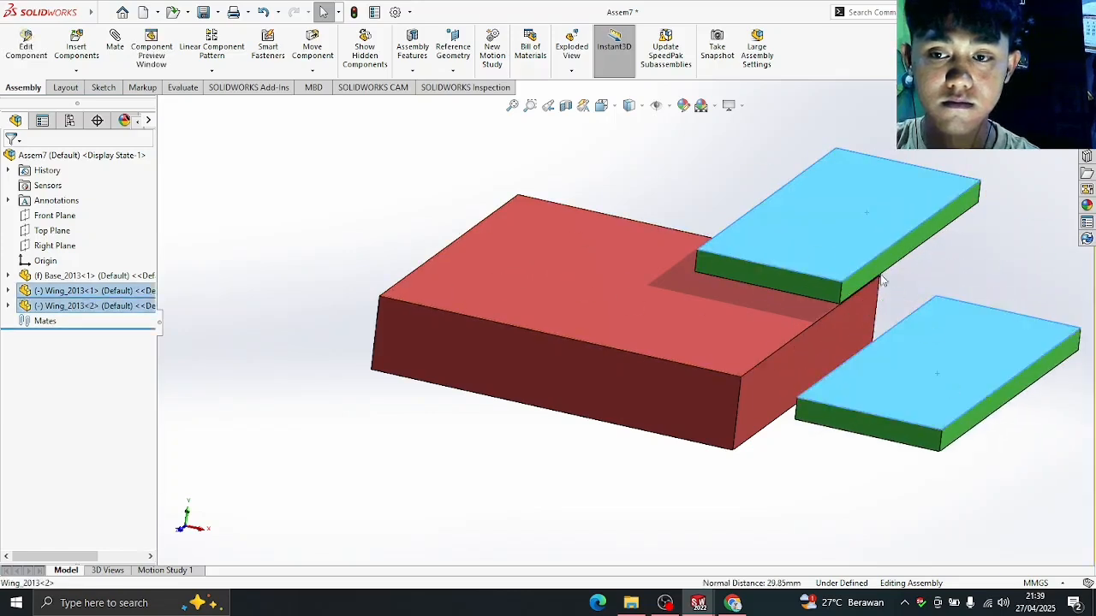
pyautogui.keyDown('ctrl'); pyautogui.moveTo(856, 228); pyautogui.dragTo(344, 242); pyautogui.keyUp('ctrl')
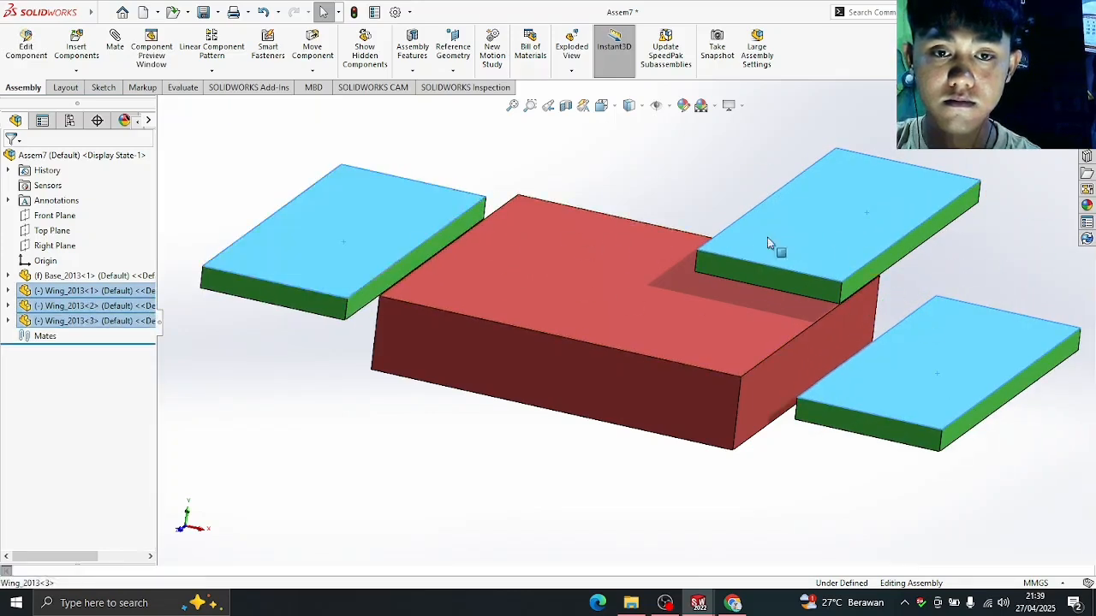
pyautogui.keyDown('ctrl'); pyautogui.moveTo(767, 237); pyautogui.dragTo(611, 206); pyautogui.keyUp('ctrl')
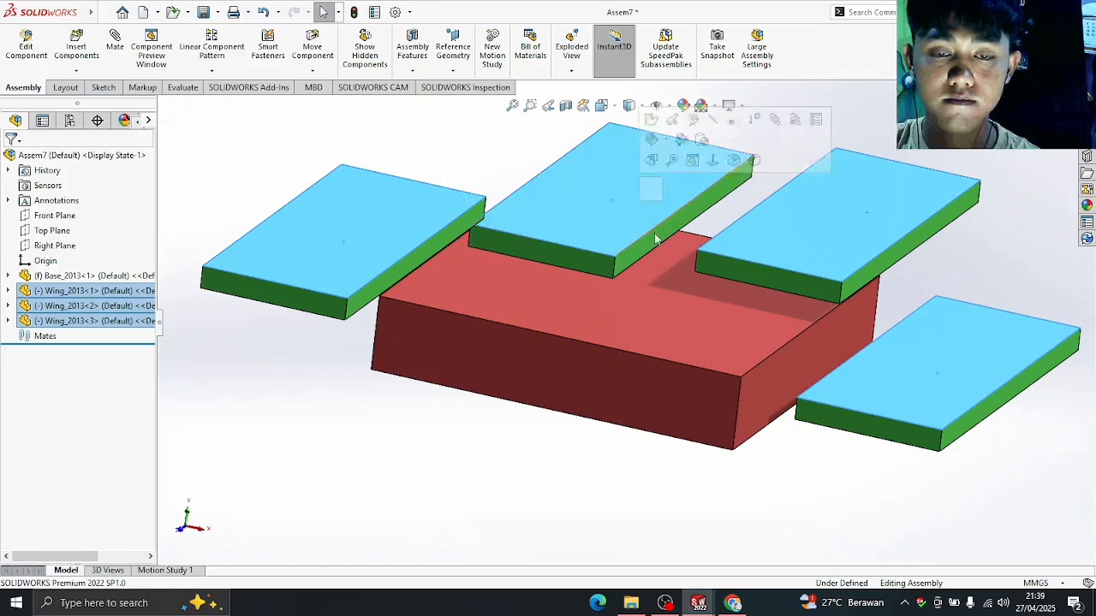
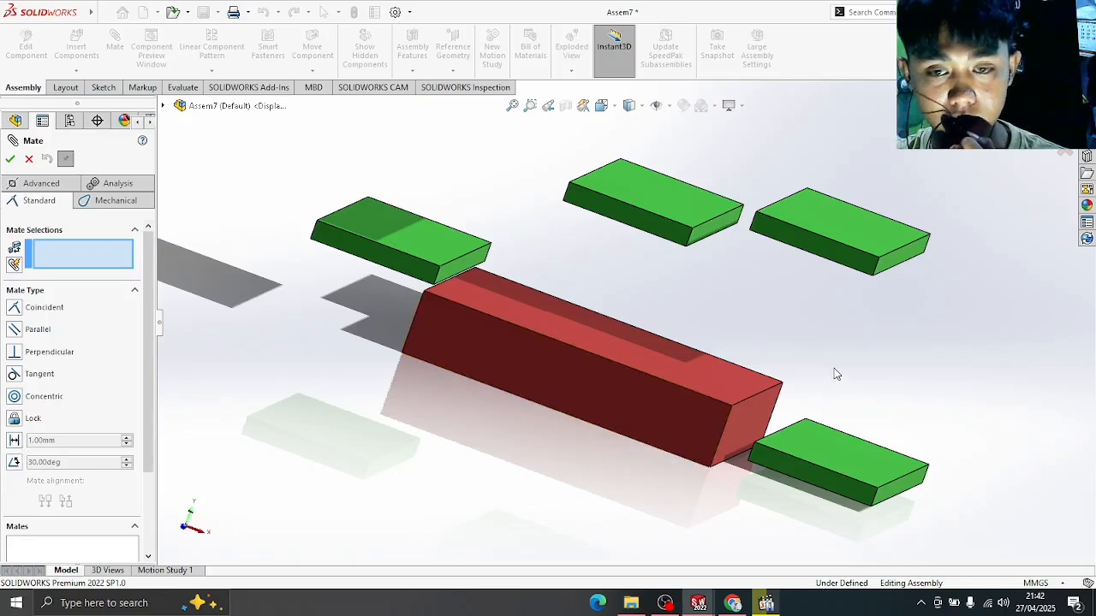
# - Attach the front wing's edge to the red base's end edge with a coincident mate
pyautogui.moveTo(837, 374)
pyautogui.mouseDown(button='middle')
pyautogui.moveTo(820, 359)
pyautogui.moveTo(835, 385)
pyautogui.mouseUp(button='middle')
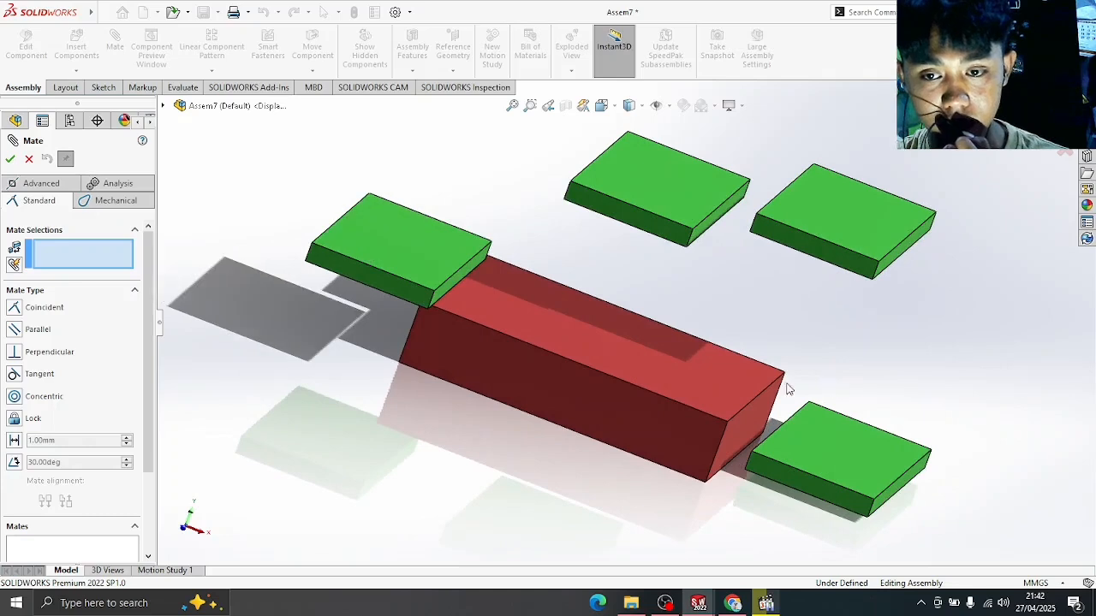
pyautogui.click(765, 602)
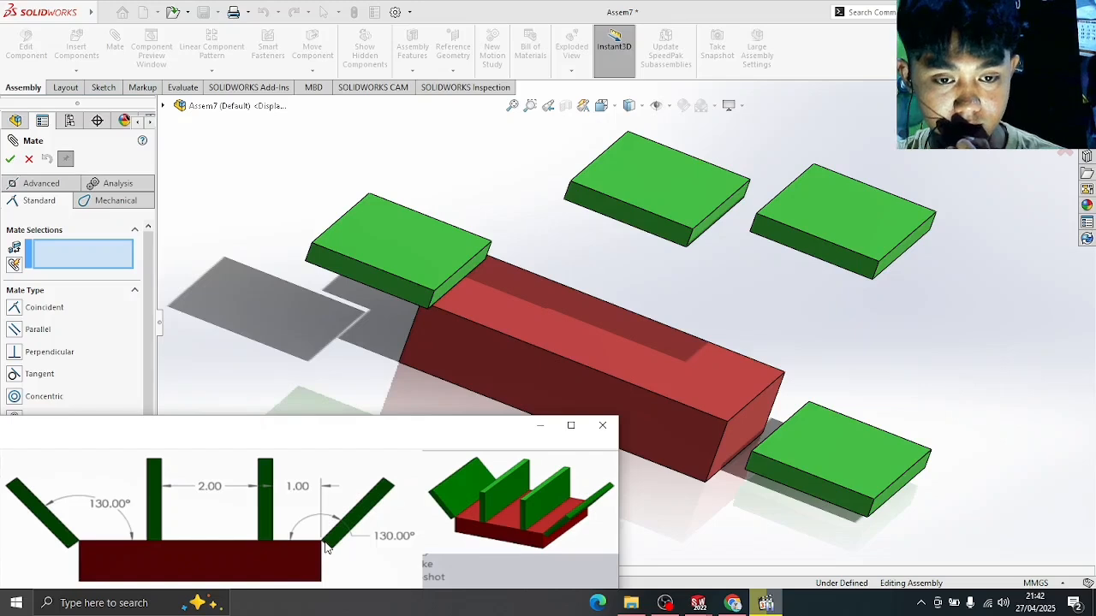
pyautogui.click(767, 604)
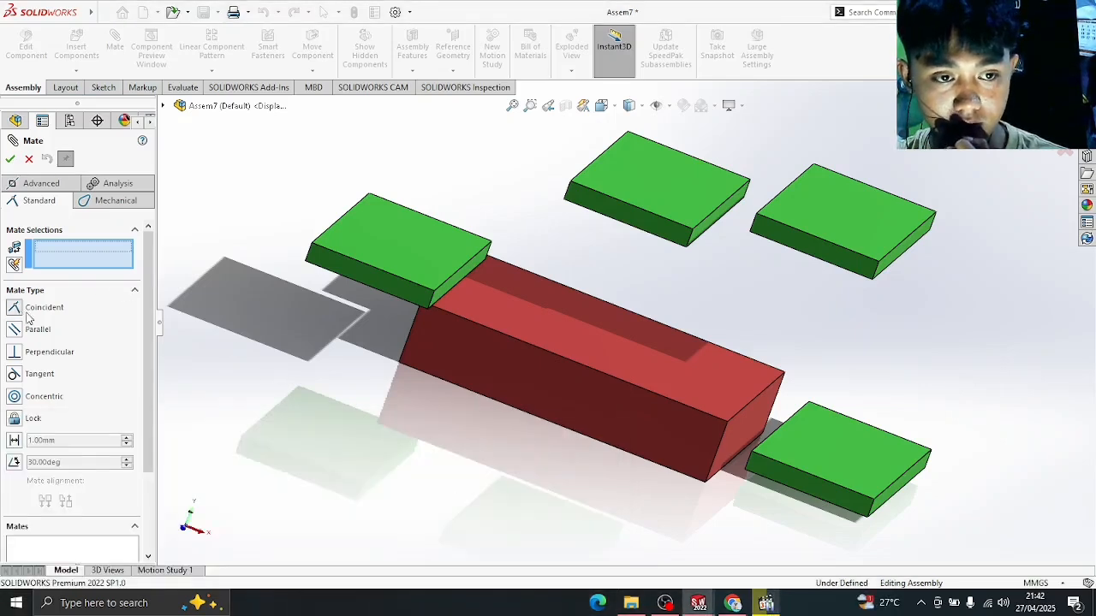
pyautogui.click(771, 434)
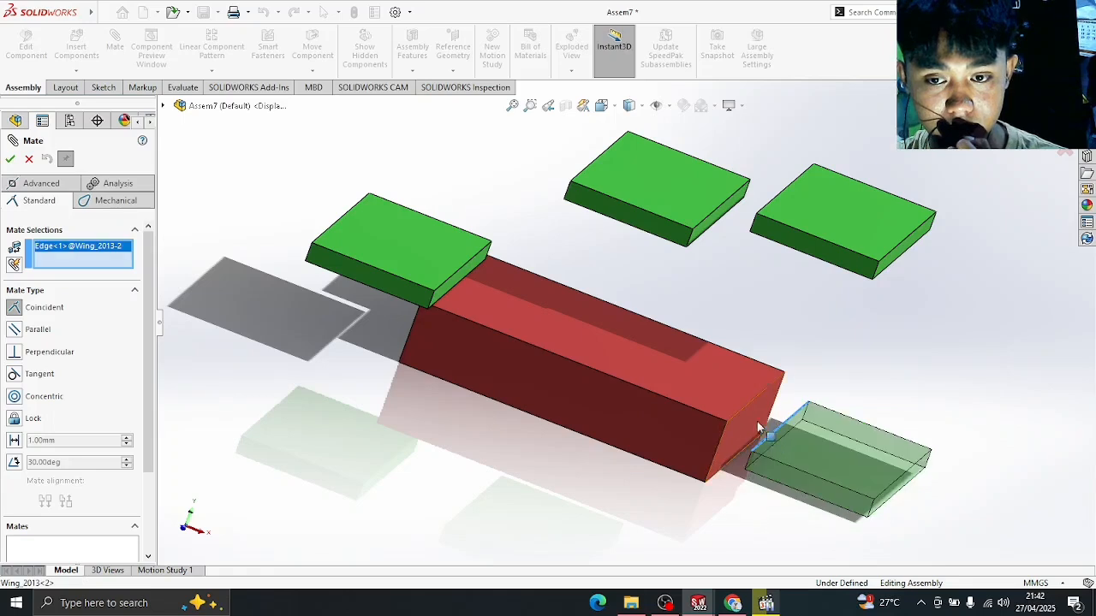
pyautogui.click(748, 403)
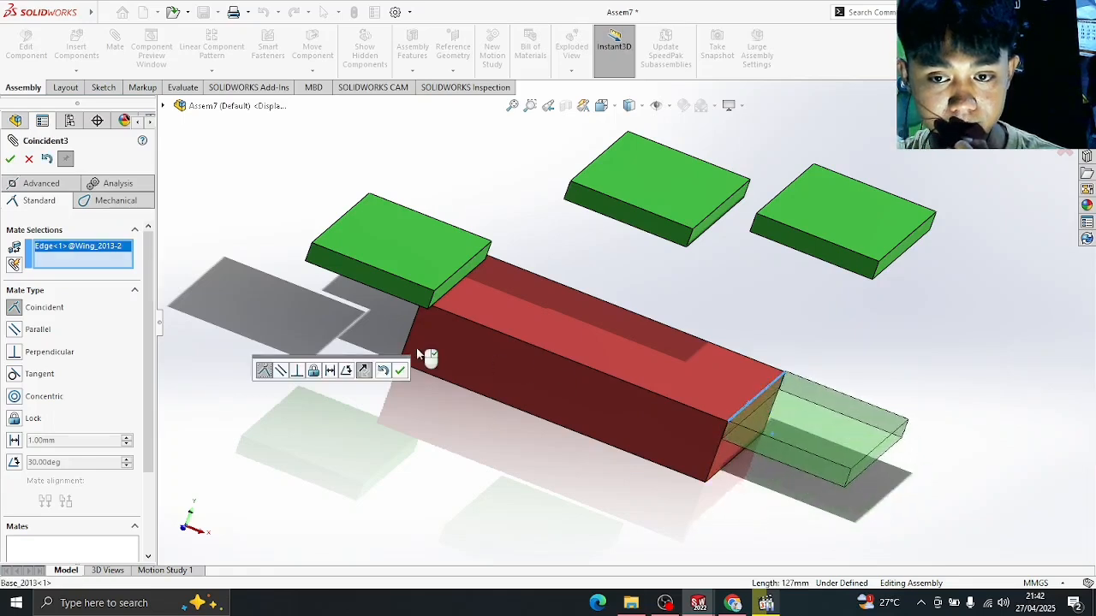
pyautogui.click(11, 160)
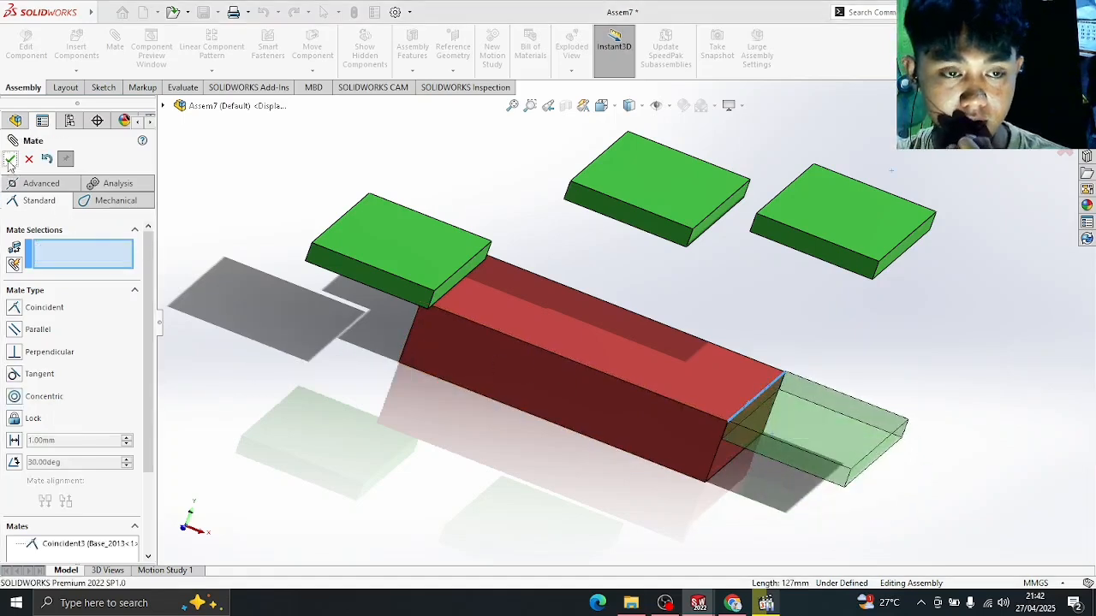
pyautogui.press('Escape')
# - Tilt the attached wing to 130° from the base's top face with an angle mate
pyautogui.moveTo(804, 348); pyautogui.dragTo(788, 308, button='middle')
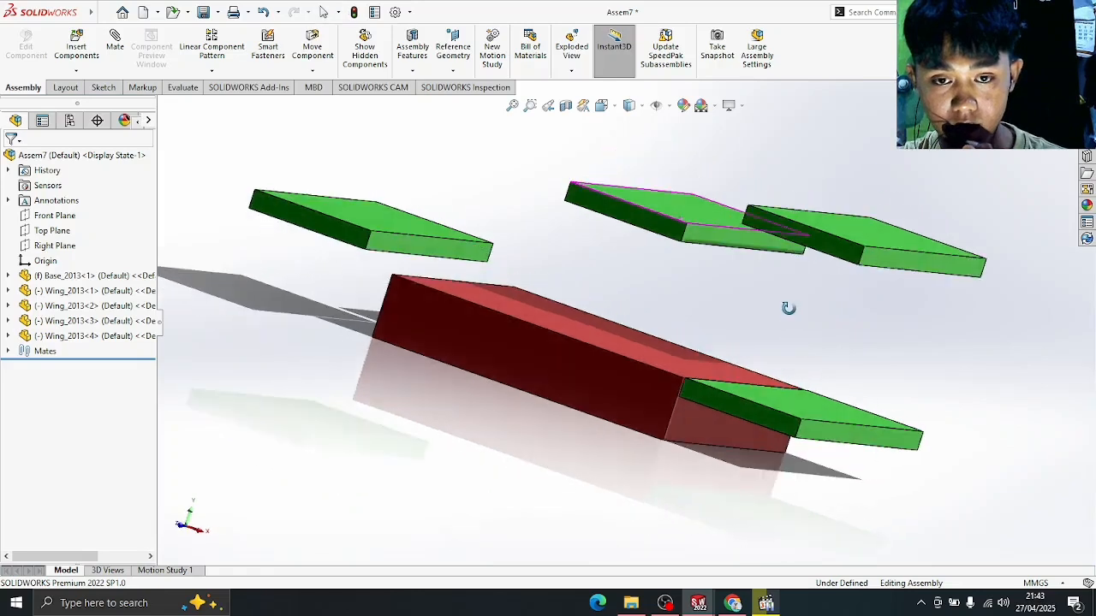
pyautogui.click(115, 47)
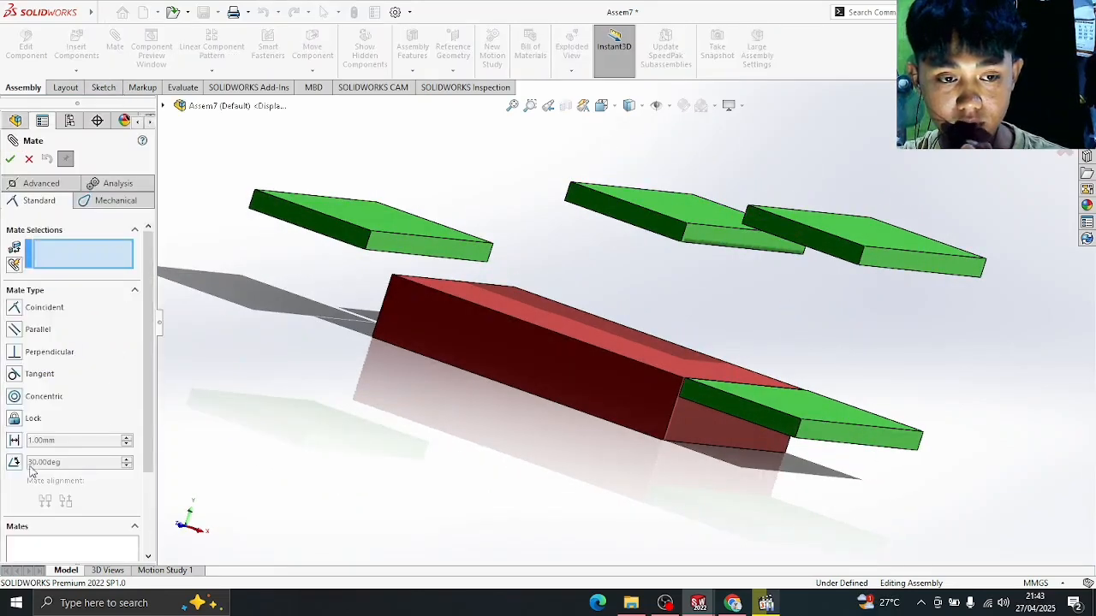
pyautogui.click(14, 463)
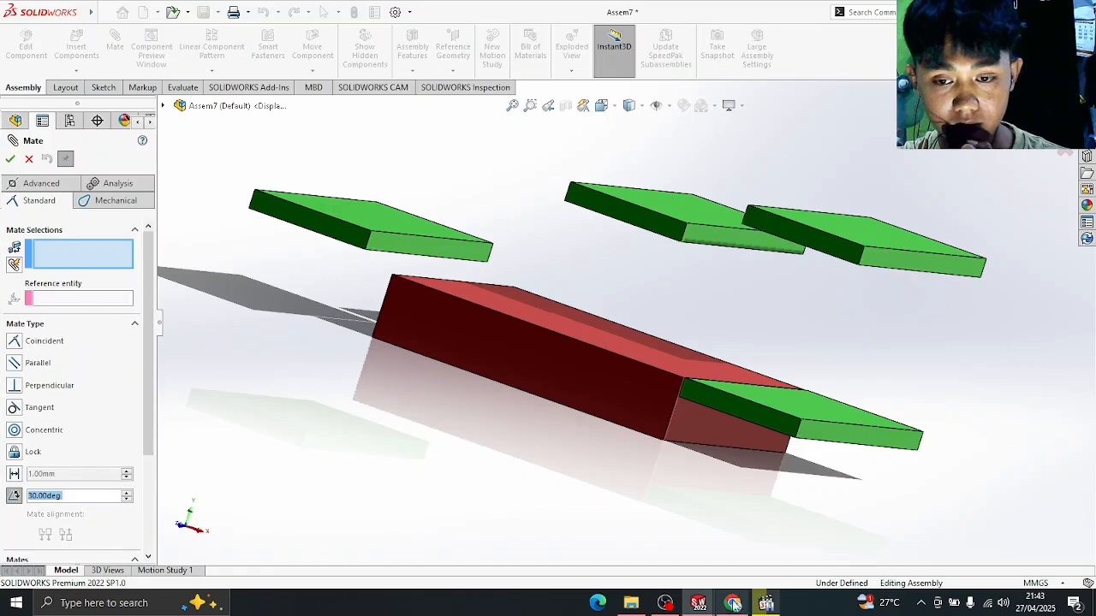
pyautogui.click(765, 603)
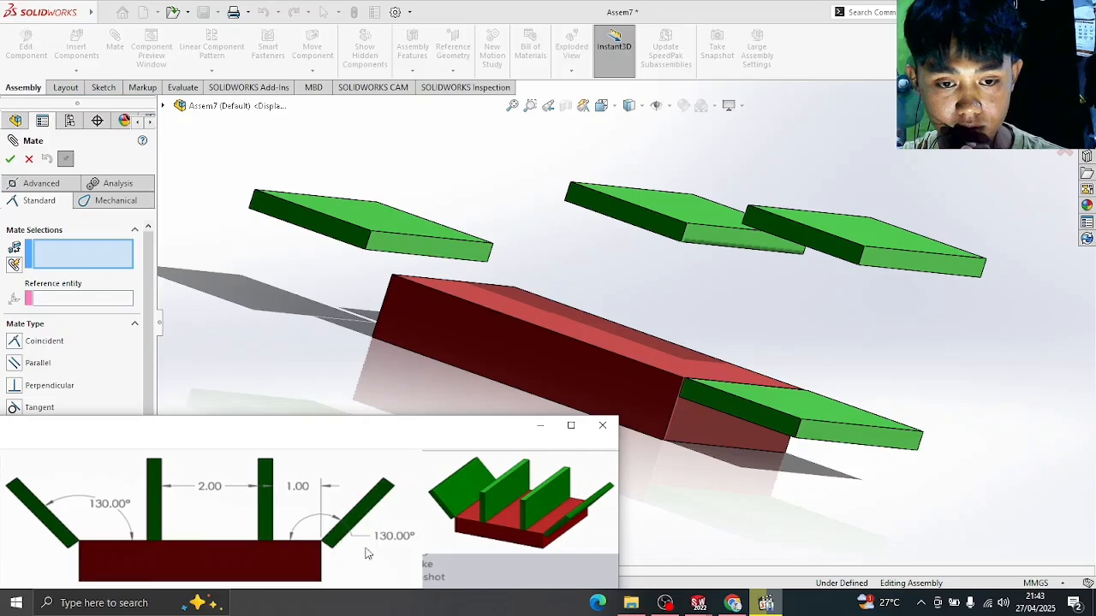
pyautogui.click(765, 604)
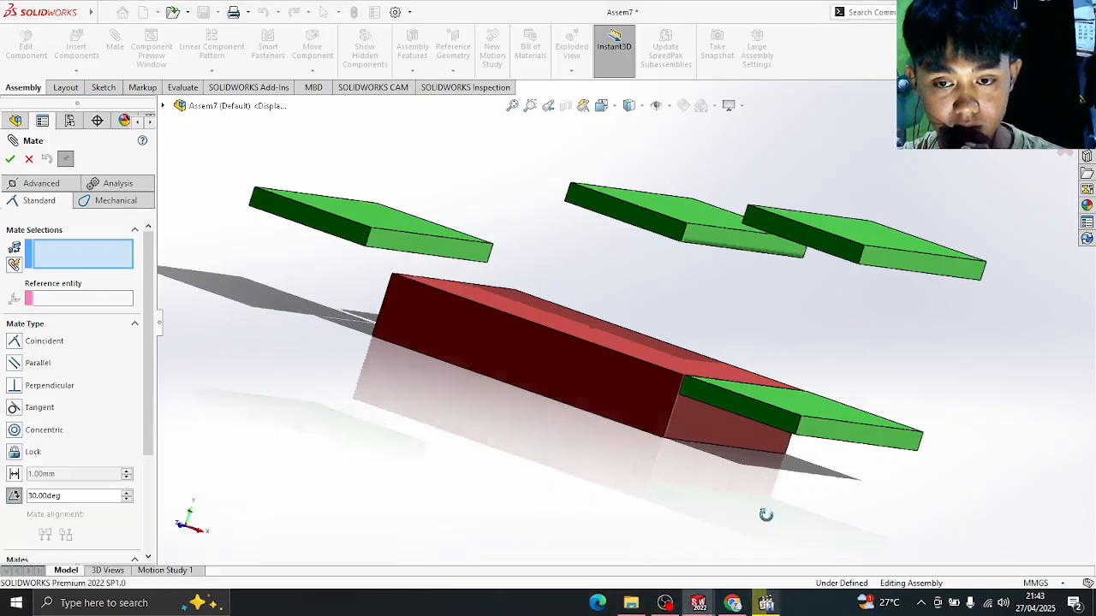
pyautogui.moveTo(765, 514); pyautogui.dragTo(783, 431, button='middle')
pyautogui.click(827, 356)
pyautogui.moveTo(944, 311); pyautogui.dragTo(913, 448, button='middle')
pyautogui.click(780, 405)
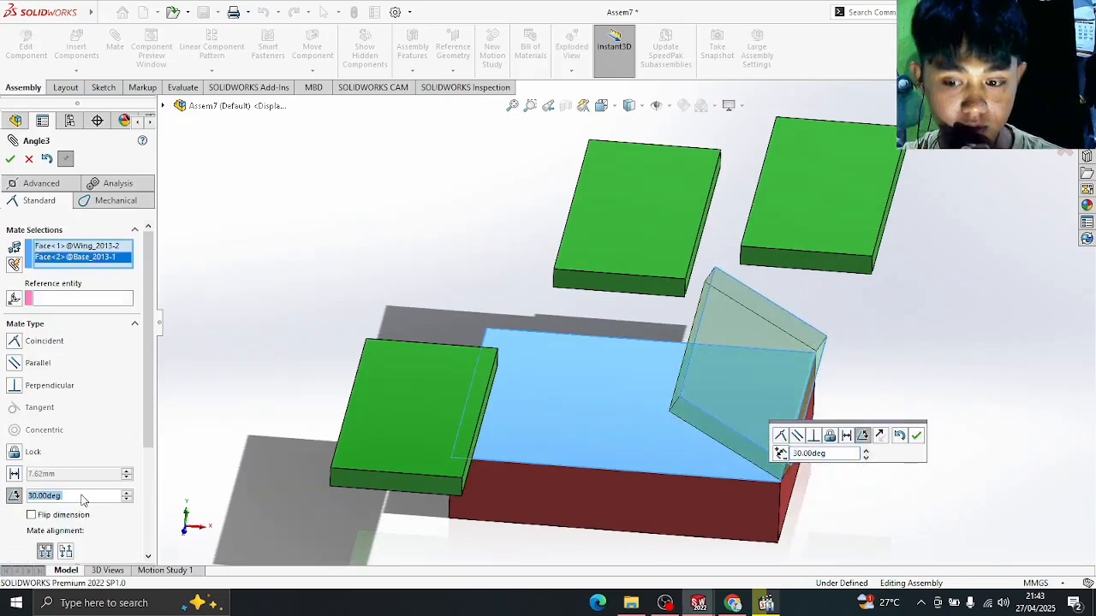
pyautogui.write('130')
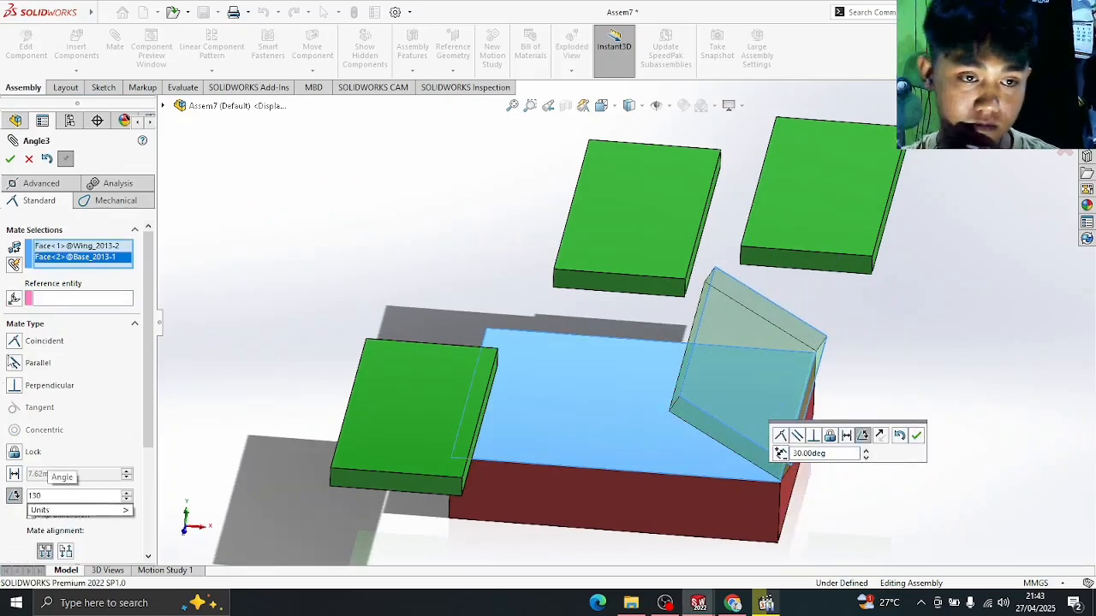
pyautogui.press('Return')
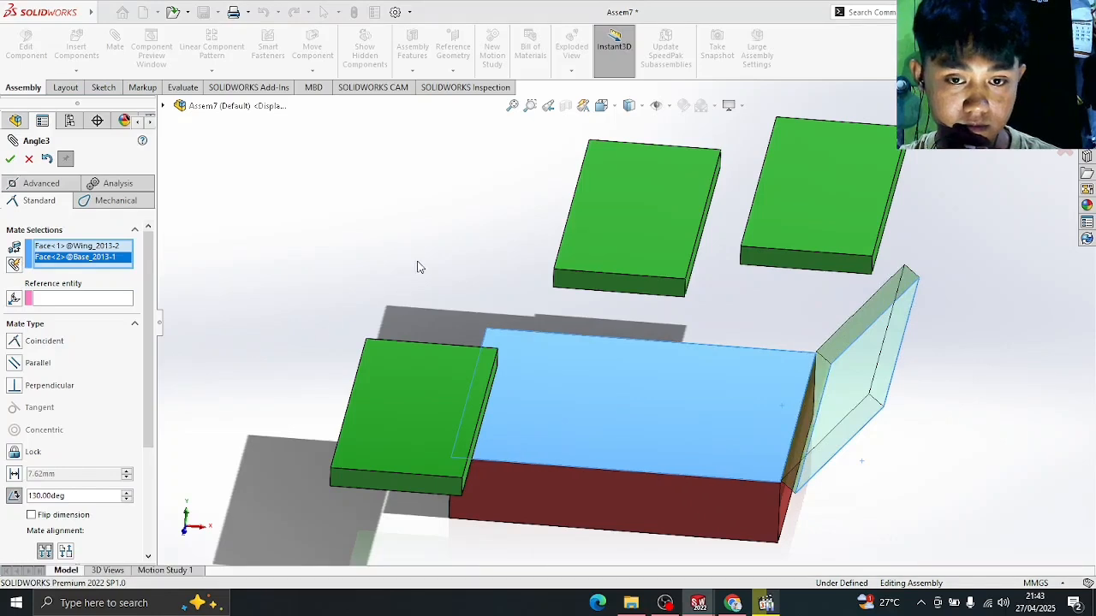
pyautogui.moveTo(416, 265); pyautogui.dragTo(431, 171, button='middle')
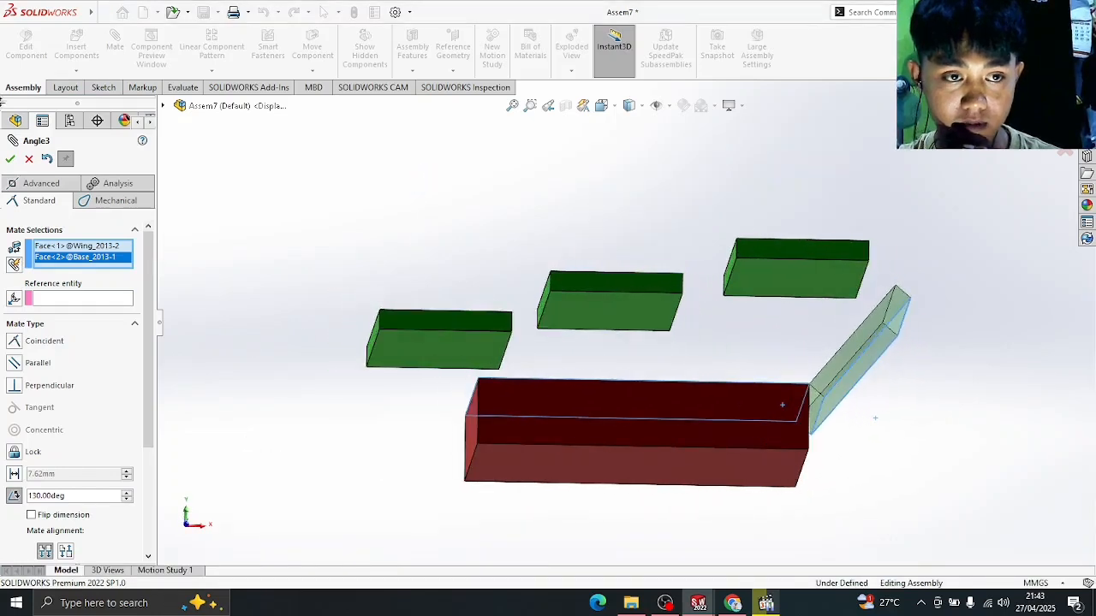
pyautogui.click(11, 161)
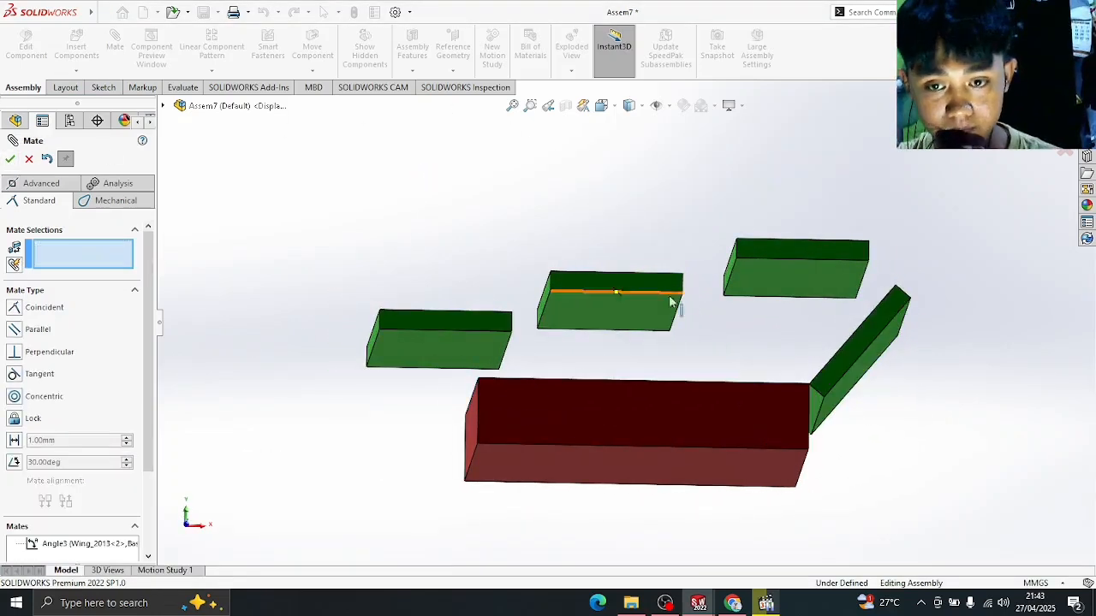
pyautogui.moveTo(673, 298); pyautogui.dragTo(686, 357, button='middle')
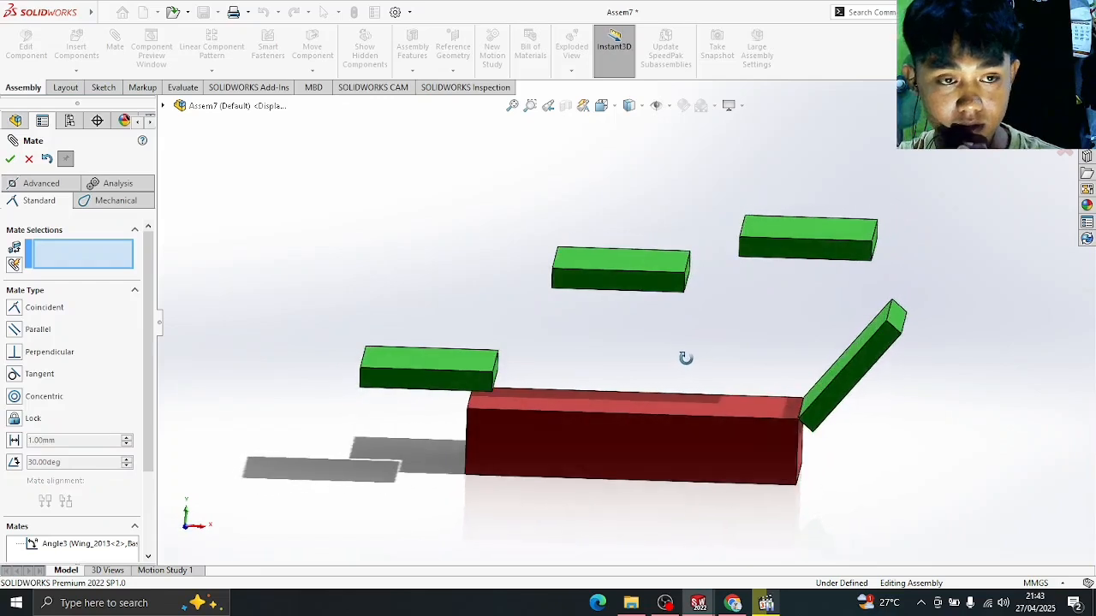
pyautogui.click(10, 160)
# - Dimension the angle between the base top face and tilted wing as 130° ±0.50°
pyautogui.click(68, 90)
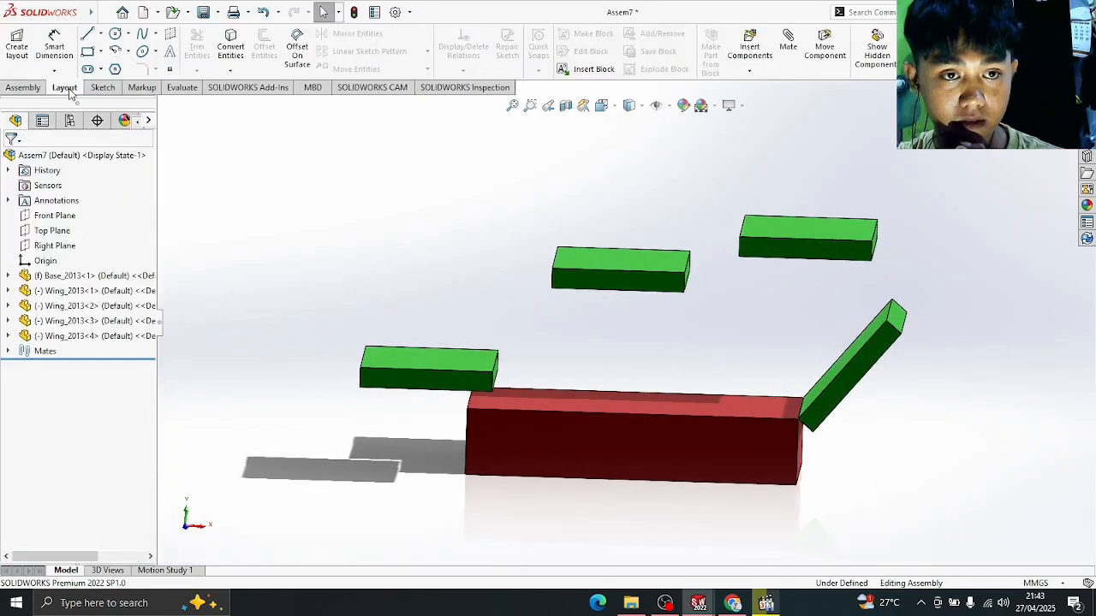
pyautogui.click(55, 47)
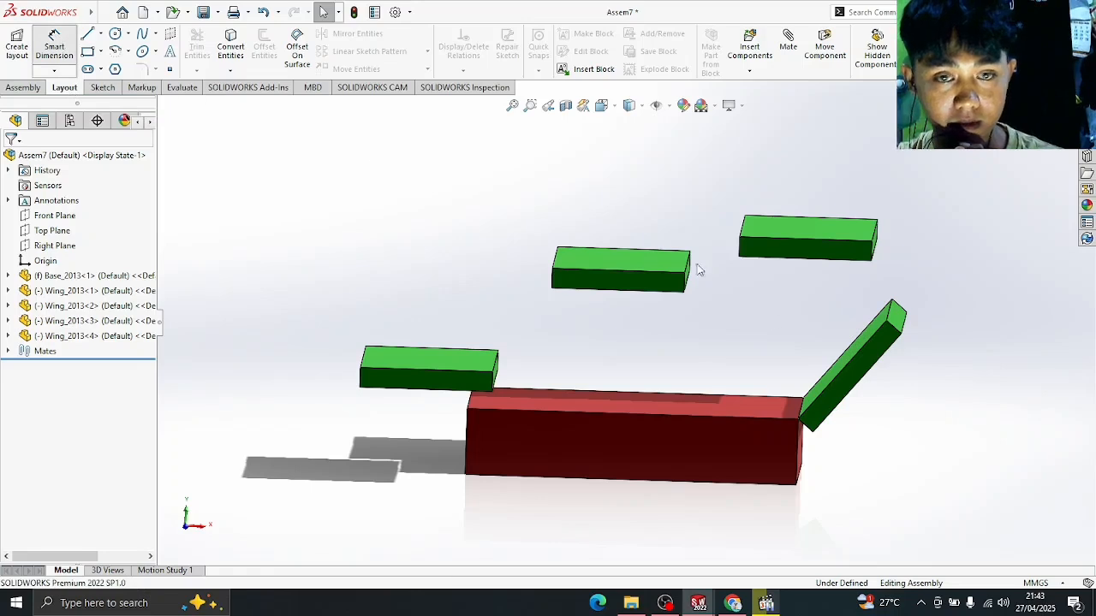
pyautogui.moveTo(674, 324); pyautogui.dragTo(721, 408, button='middle')
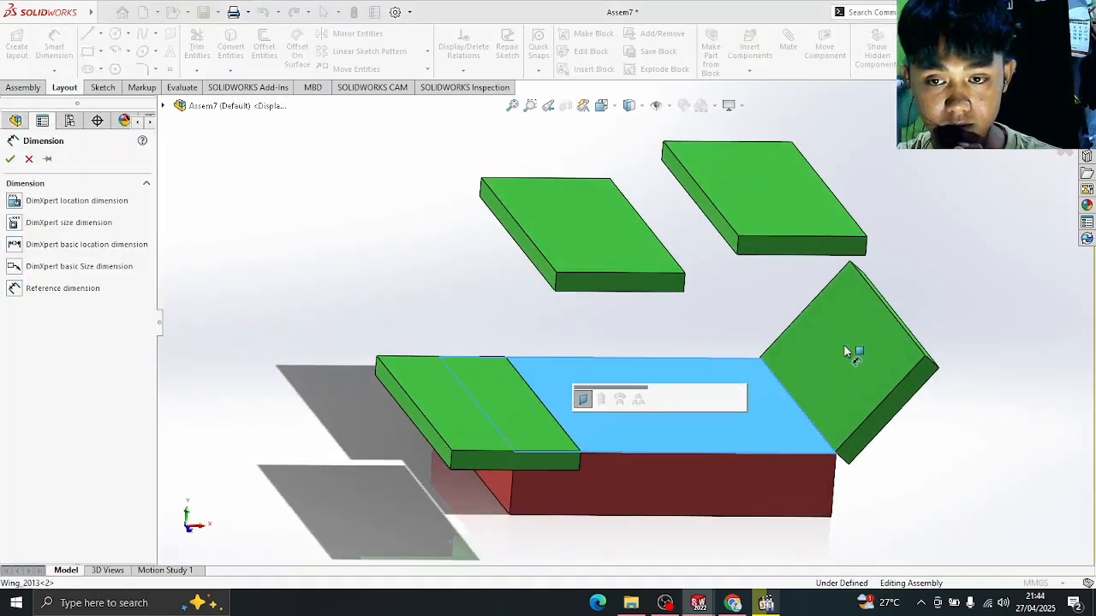
pyautogui.click(845, 352)
pyautogui.moveTo(807, 350)
pyautogui.mouseDown(button='middle')
pyautogui.moveTo(785, 318)
pyautogui.moveTo(801, 330)
pyautogui.mouseUp(button='middle')
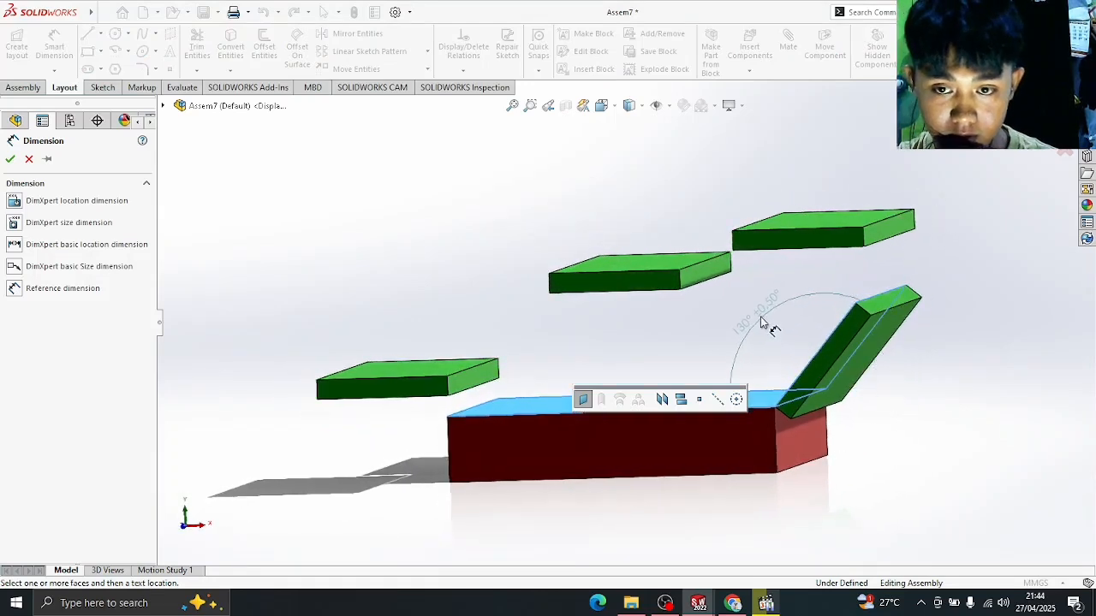
pyautogui.click(772, 324)
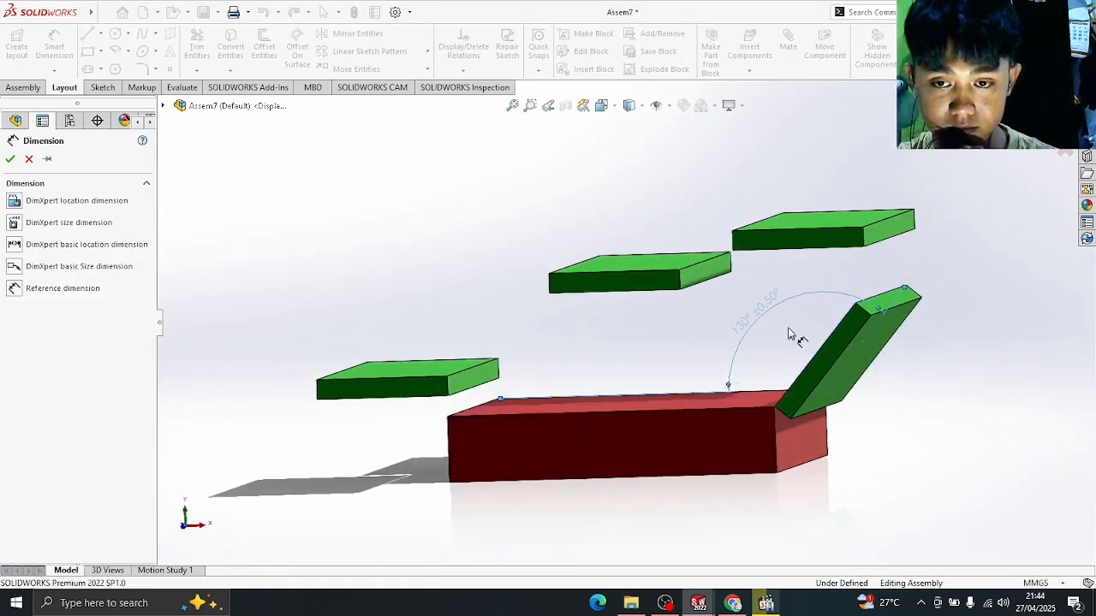
pyautogui.click(796, 327)
pyautogui.moveTo(796, 327); pyautogui.dragTo(798, 317, button='middle')
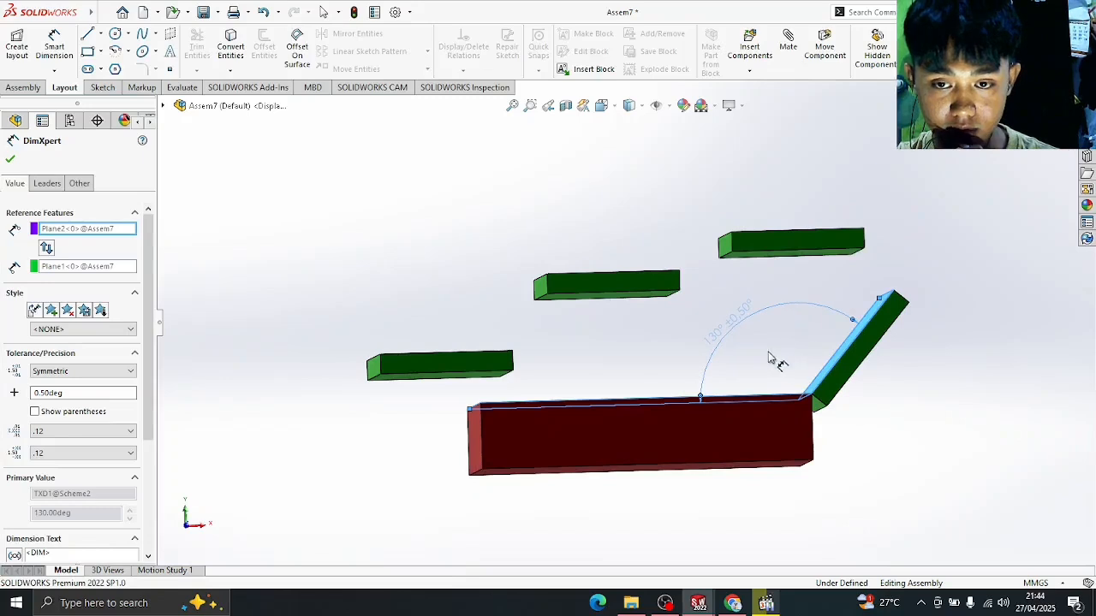
pyautogui.press('Escape')
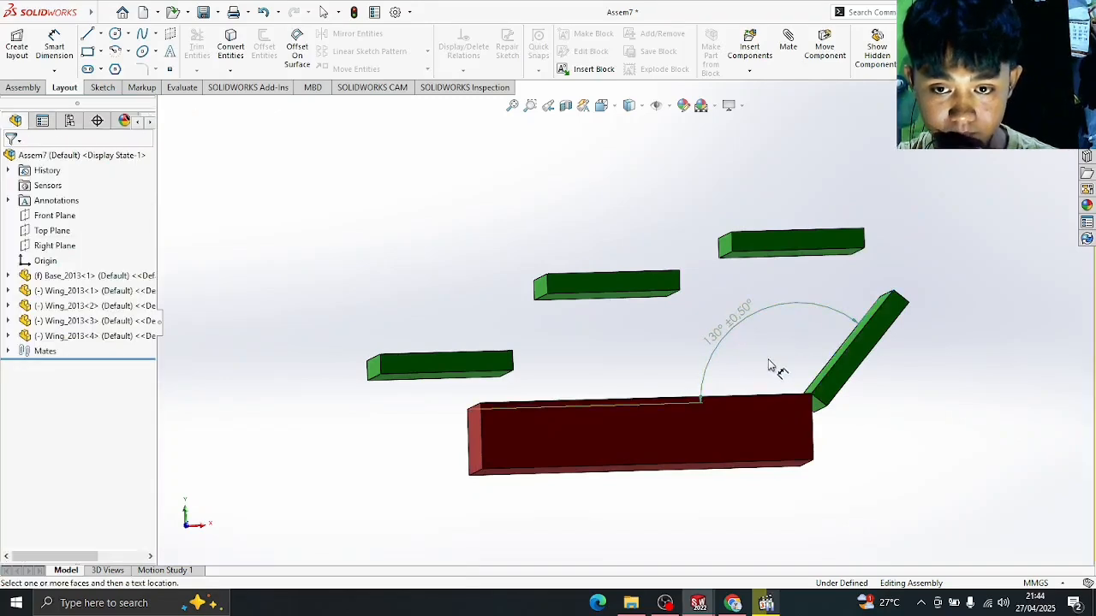
pyautogui.moveTo(778, 366)
pyautogui.mouseDown(button='middle')
pyautogui.moveTo(761, 363)
pyautogui.moveTo(770, 379)
pyautogui.mouseUp(button='middle')
pyautogui.click(773, 608)
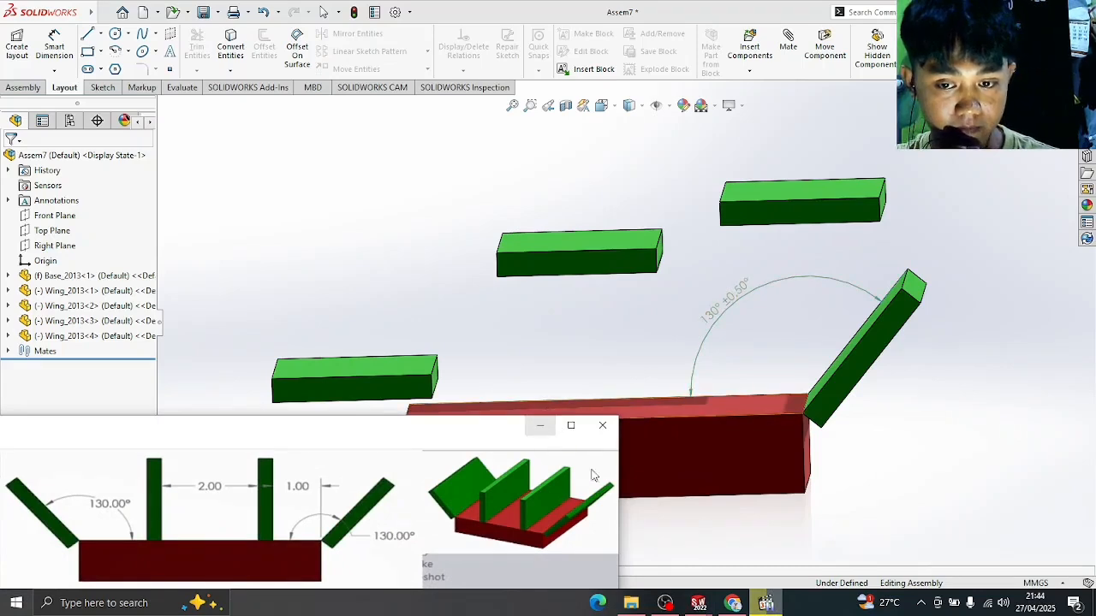
pyautogui.click(764, 605)
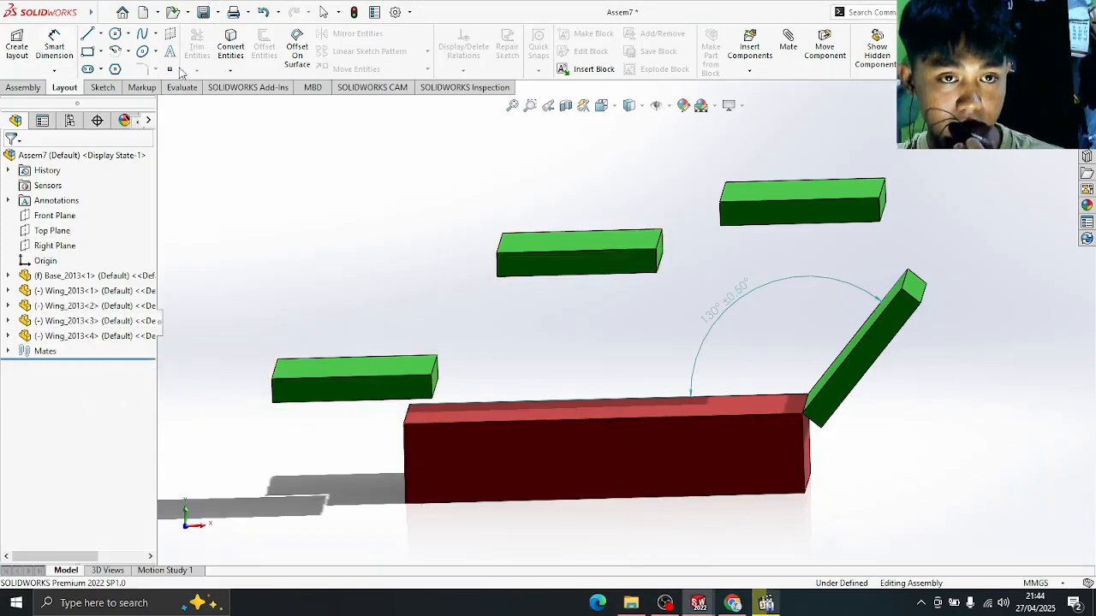
# - Mate the left wing's edge coincident with the matching edge of the red base
pyautogui.click(31, 87)
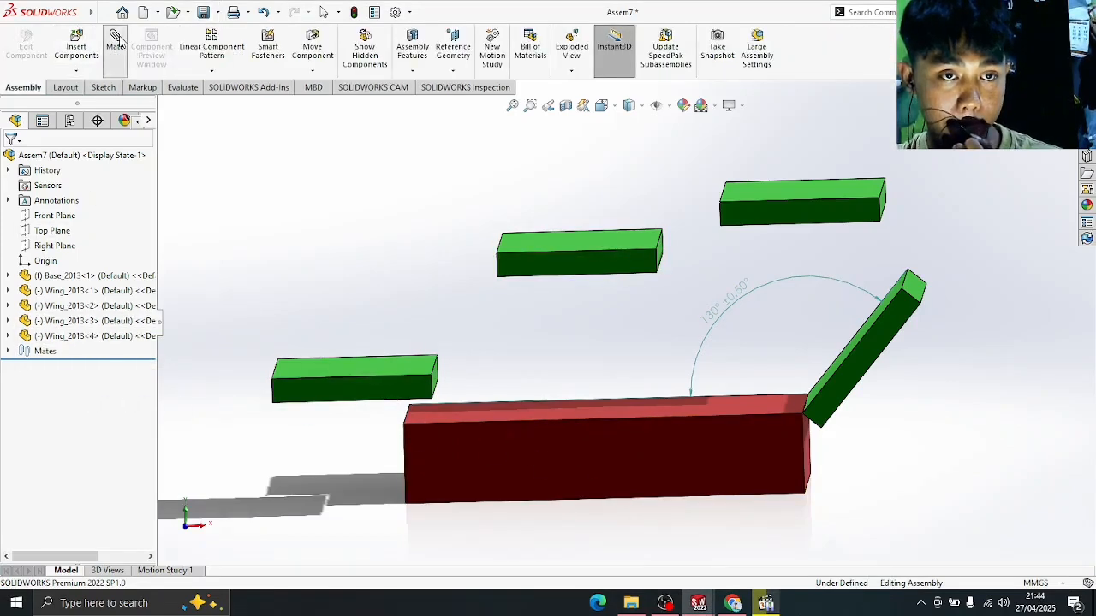
pyautogui.click(434, 366)
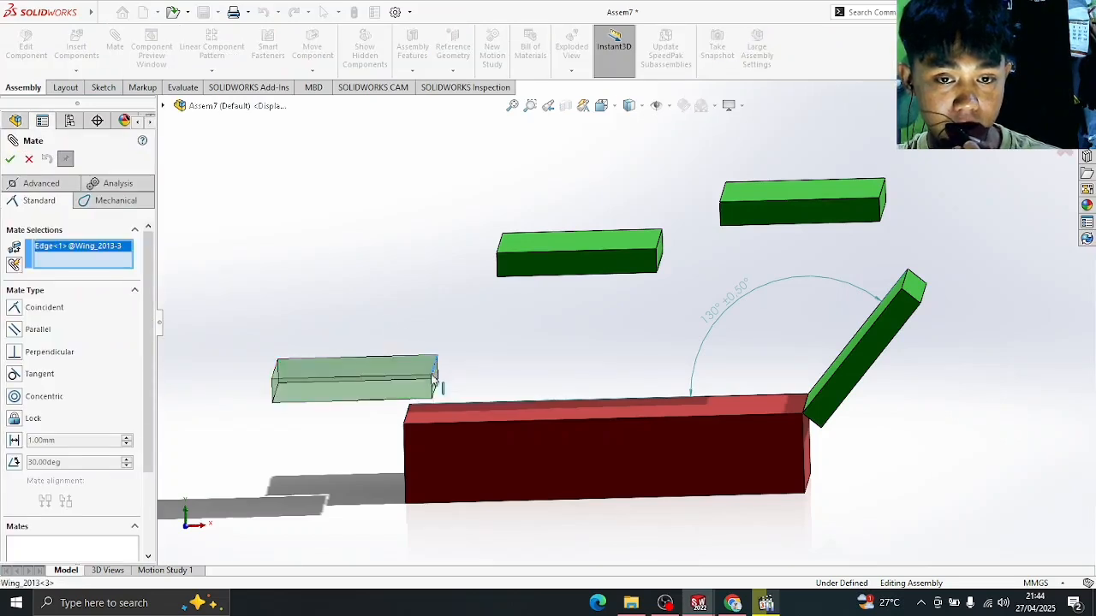
pyautogui.click(407, 415)
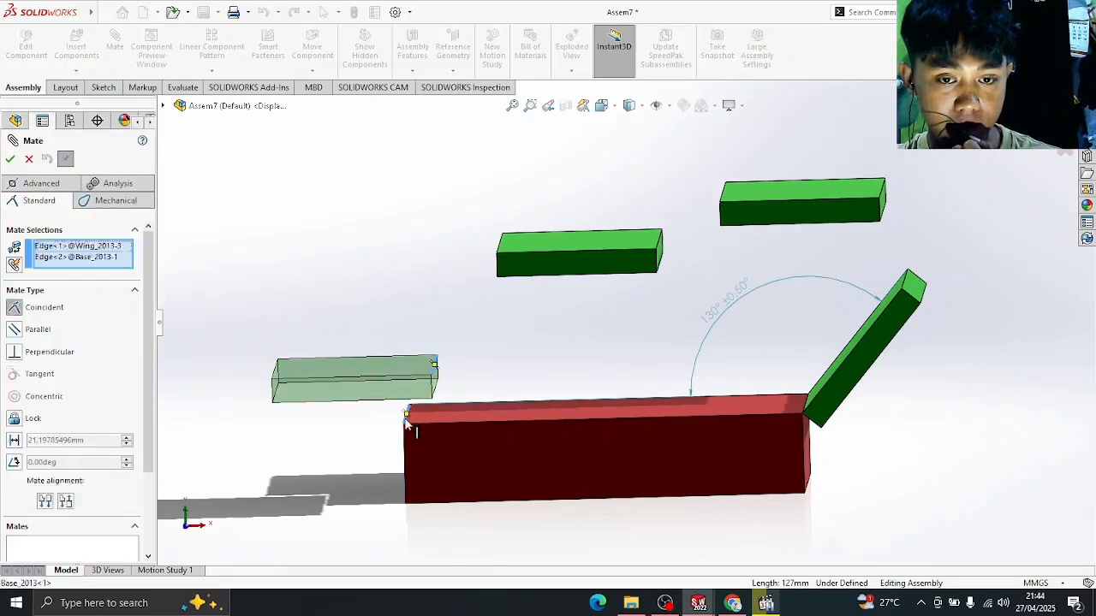
pyautogui.click(10, 158)
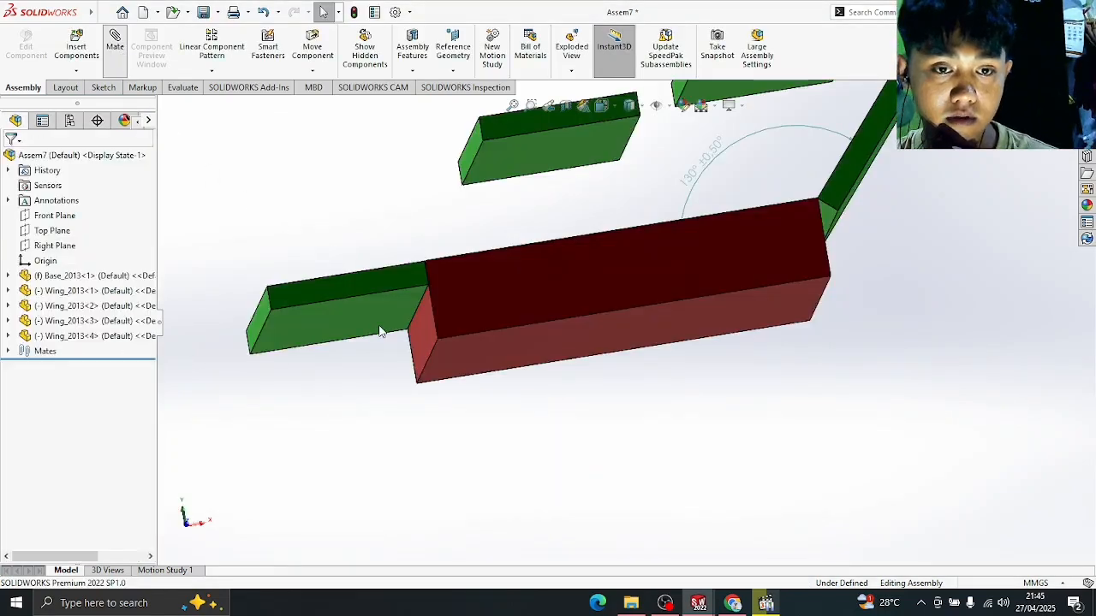
# - Add a flipped 130° angle mate between the left wing face and base top
pyautogui.click(360, 310)
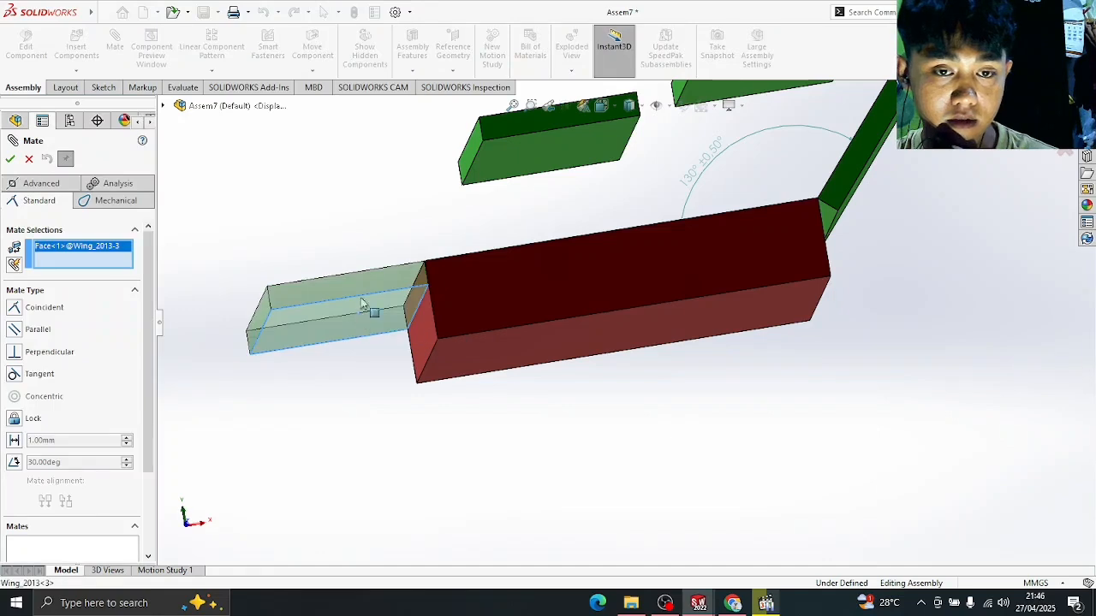
pyautogui.moveTo(377, 235); pyautogui.dragTo(382, 323, button='middle')
pyautogui.click(475, 421)
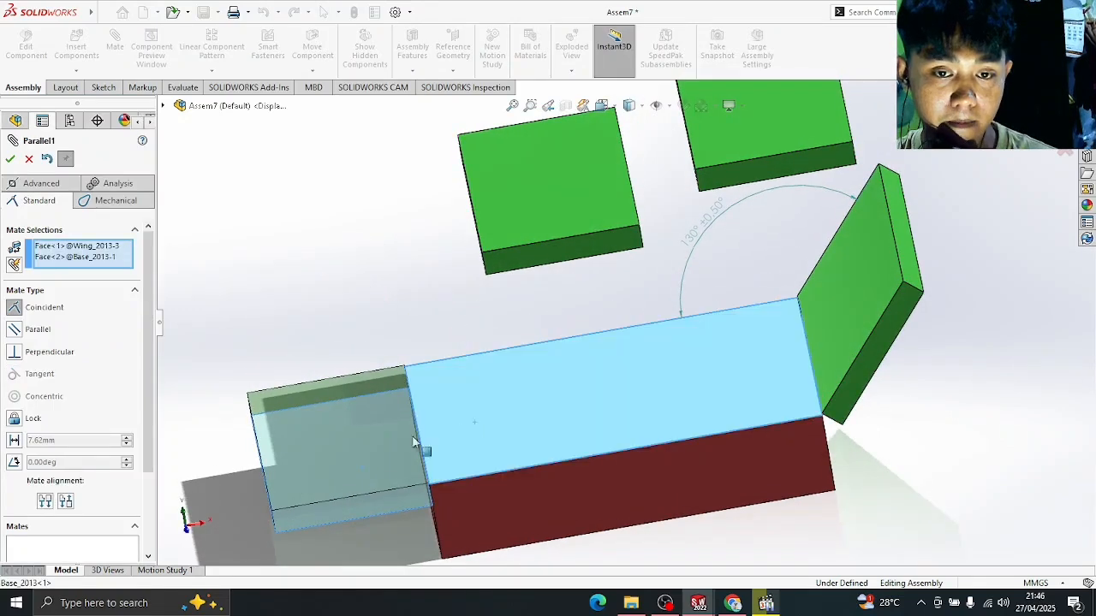
pyautogui.click(14, 463)
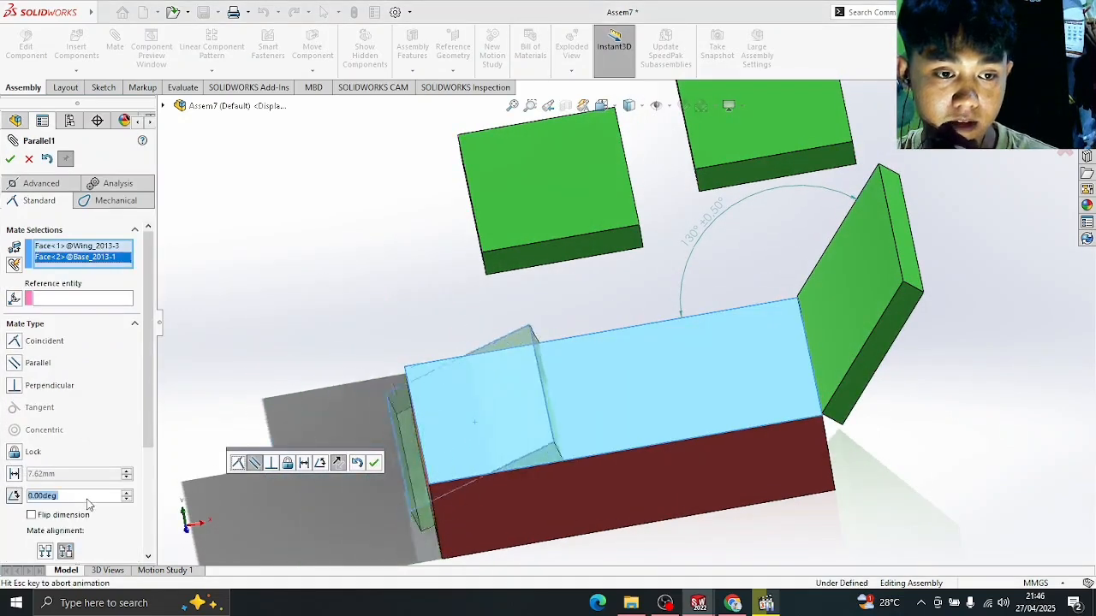
pyautogui.write('130')
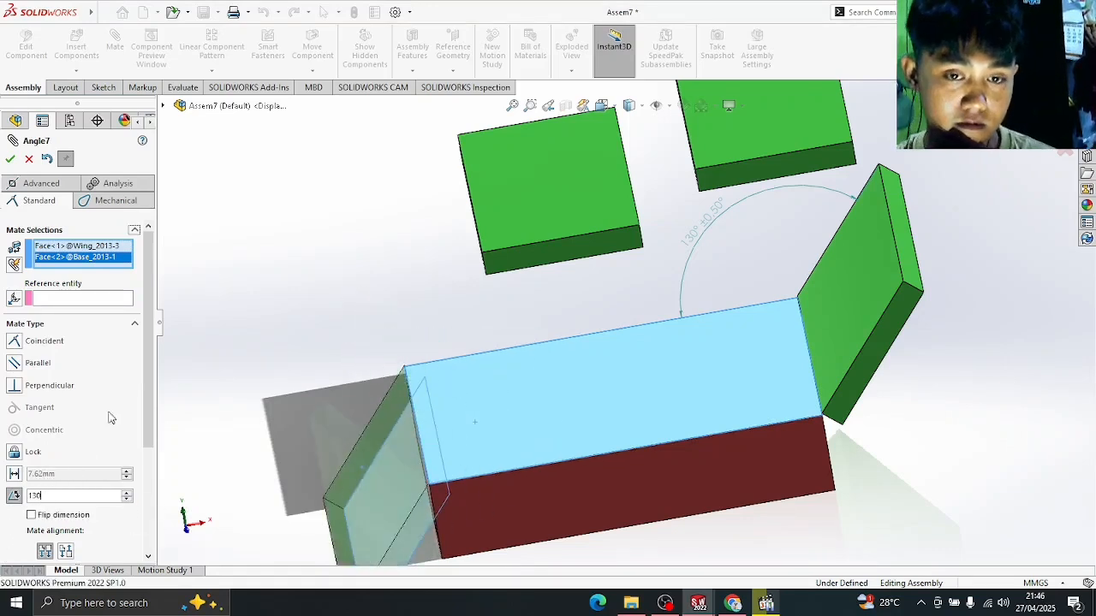
pyautogui.moveTo(345, 399); pyautogui.dragTo(336, 329, button='middle')
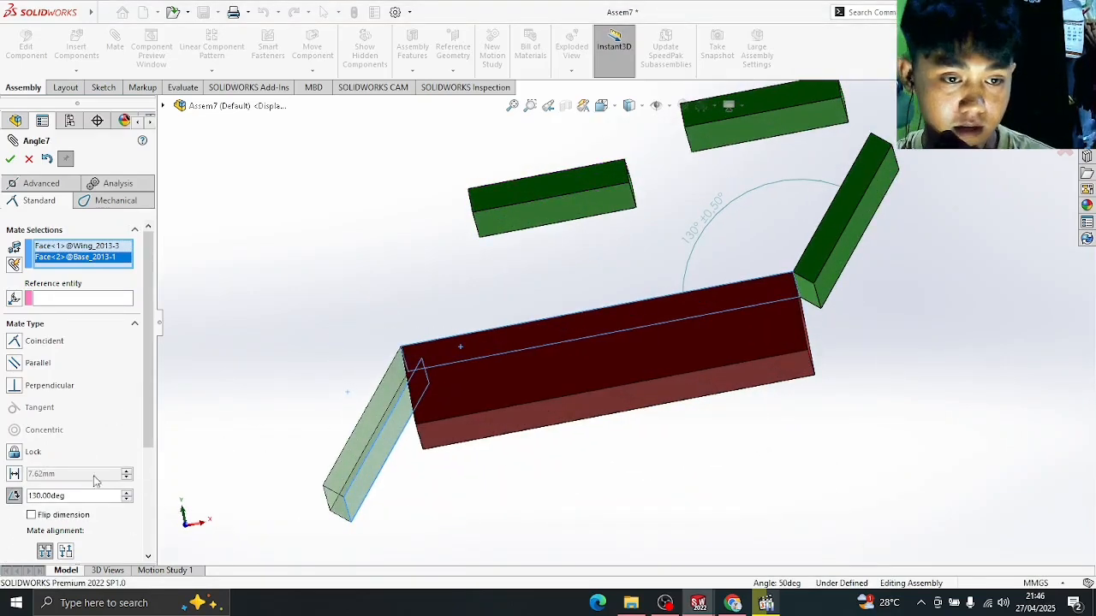
pyautogui.click(32, 516)
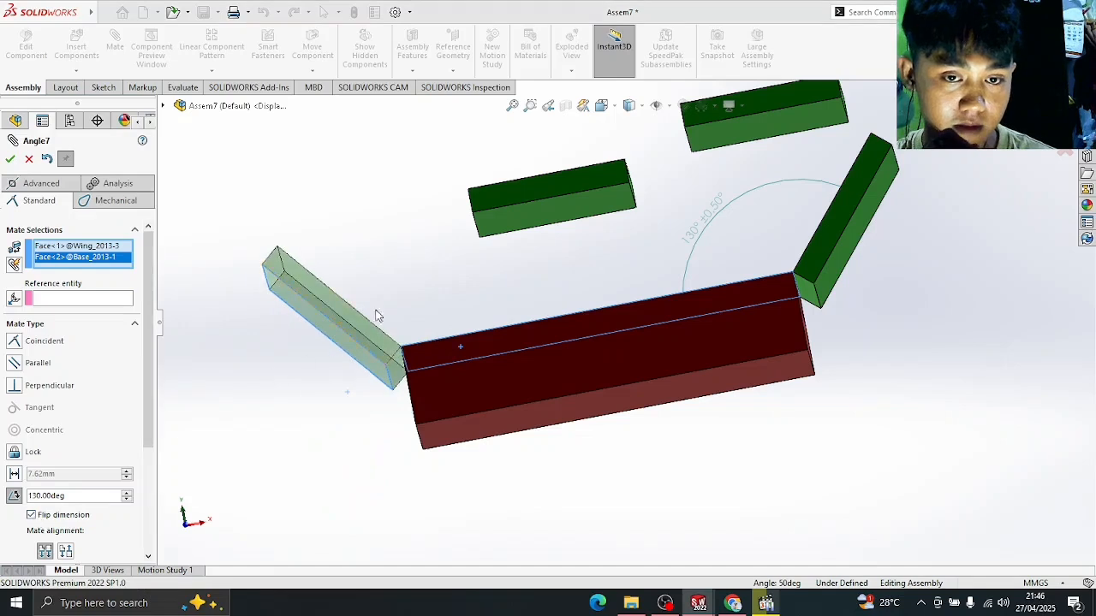
pyautogui.moveTo(492, 303); pyautogui.dragTo(724, 245, button='middle')
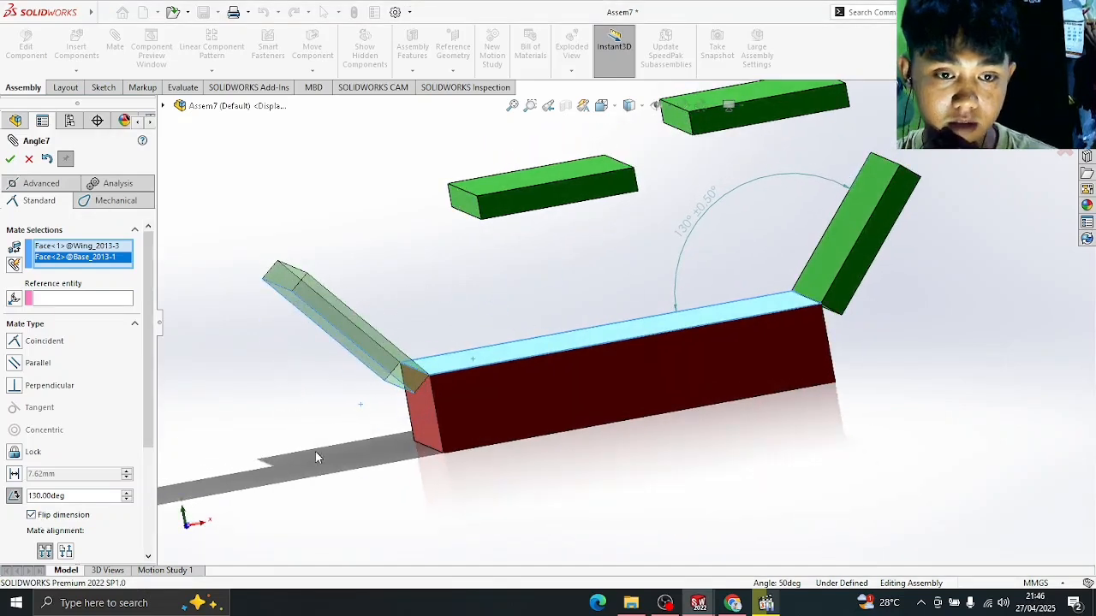
pyautogui.click(10, 160)
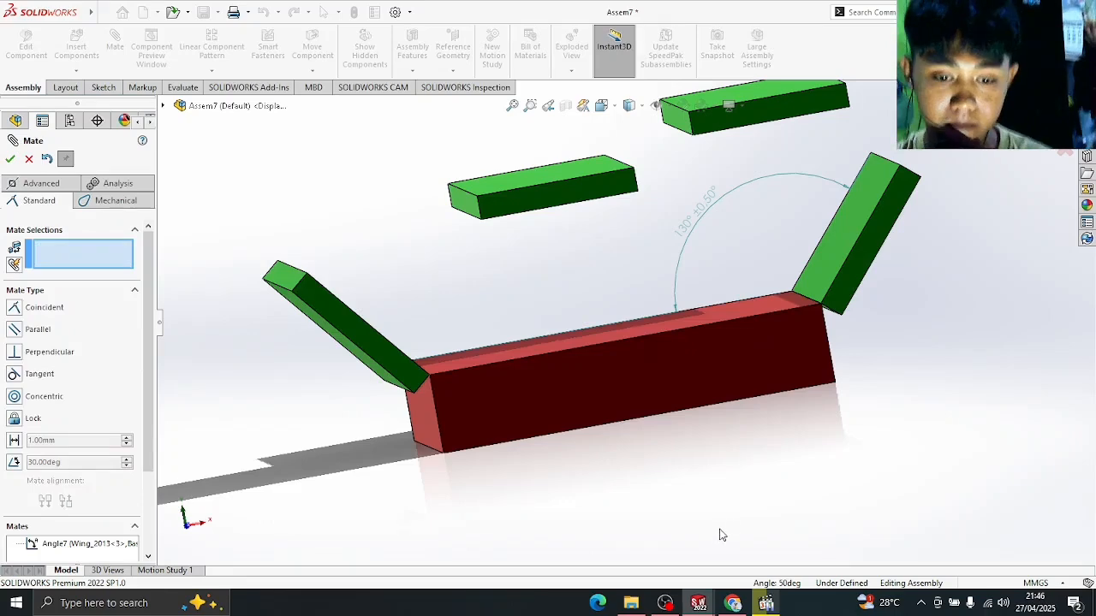
pyautogui.press('space')
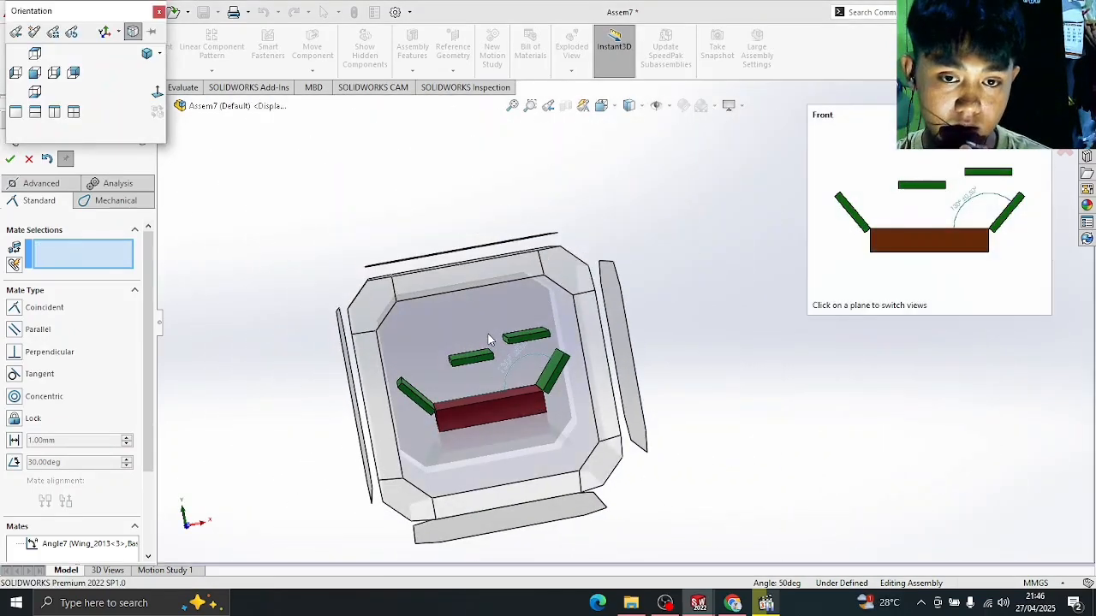
pyautogui.click(488, 334)
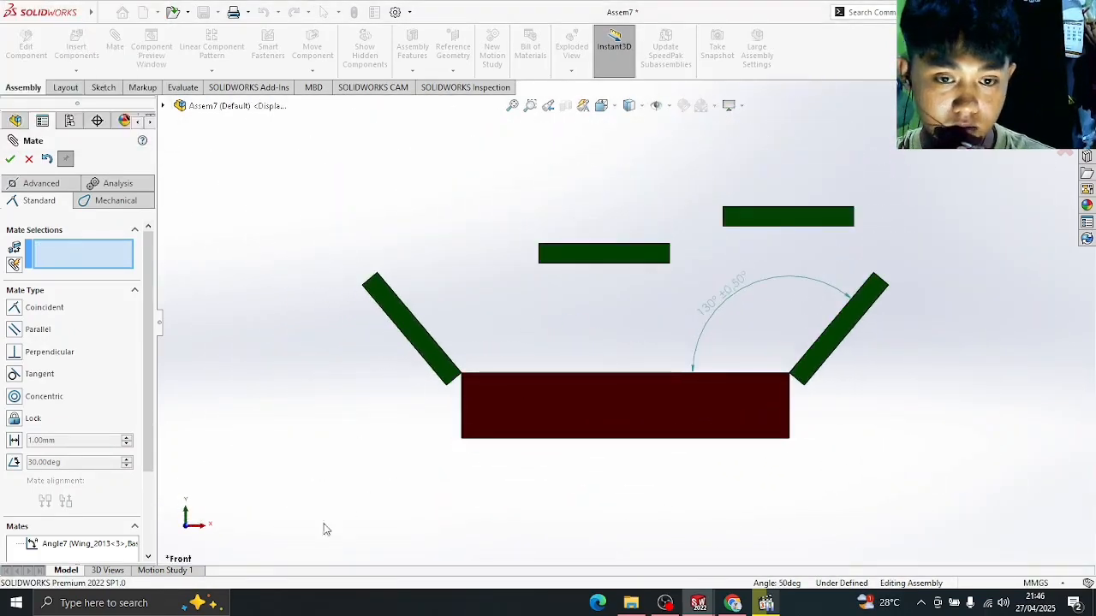
# - After checking the reference drawing, seat a flat wing's face onto the base's top face
pyautogui.click(765, 605)
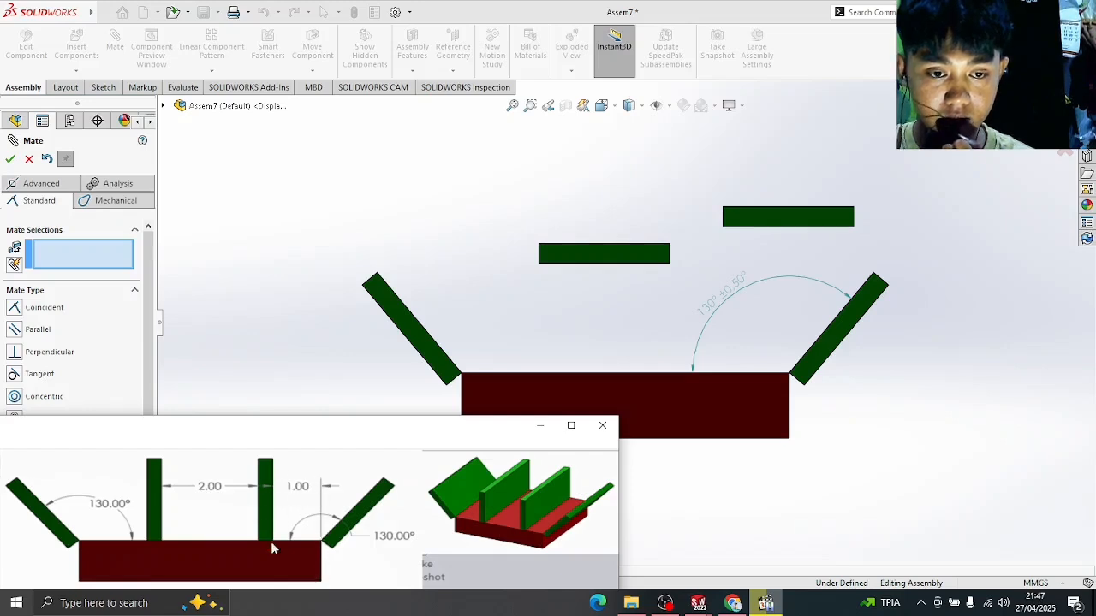
pyautogui.click(766, 602)
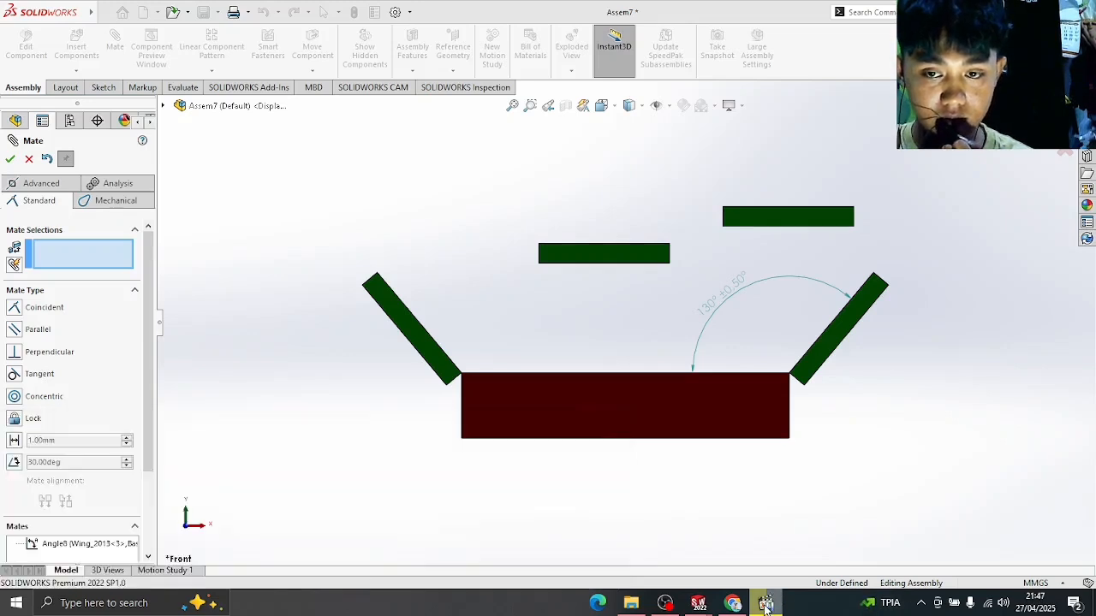
pyautogui.moveTo(867, 233); pyautogui.dragTo(860, 246, button='middle')
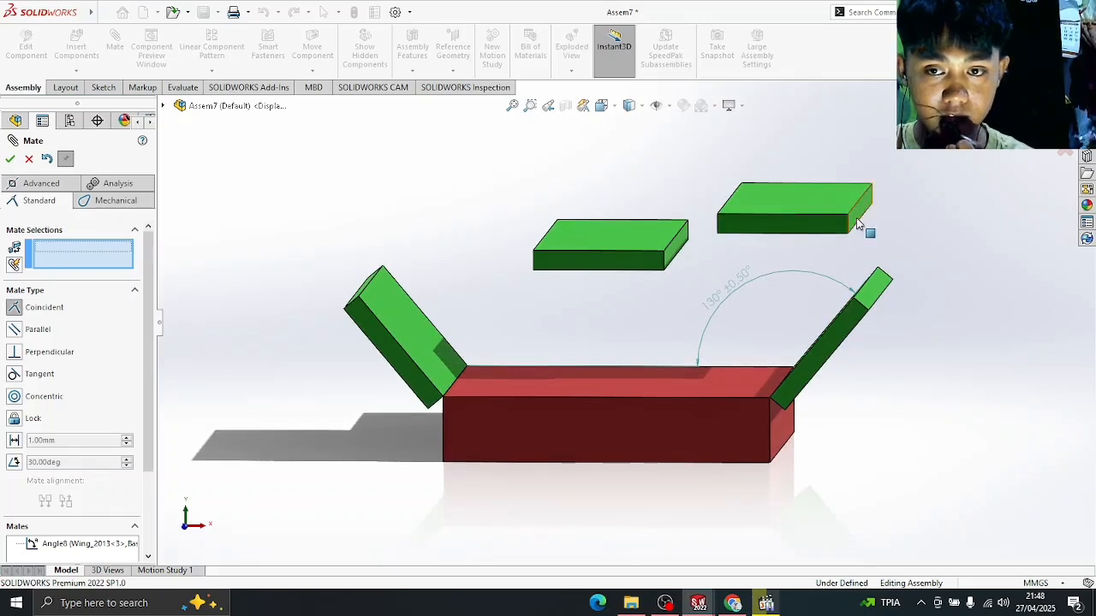
pyautogui.click(859, 224)
pyautogui.click(652, 382)
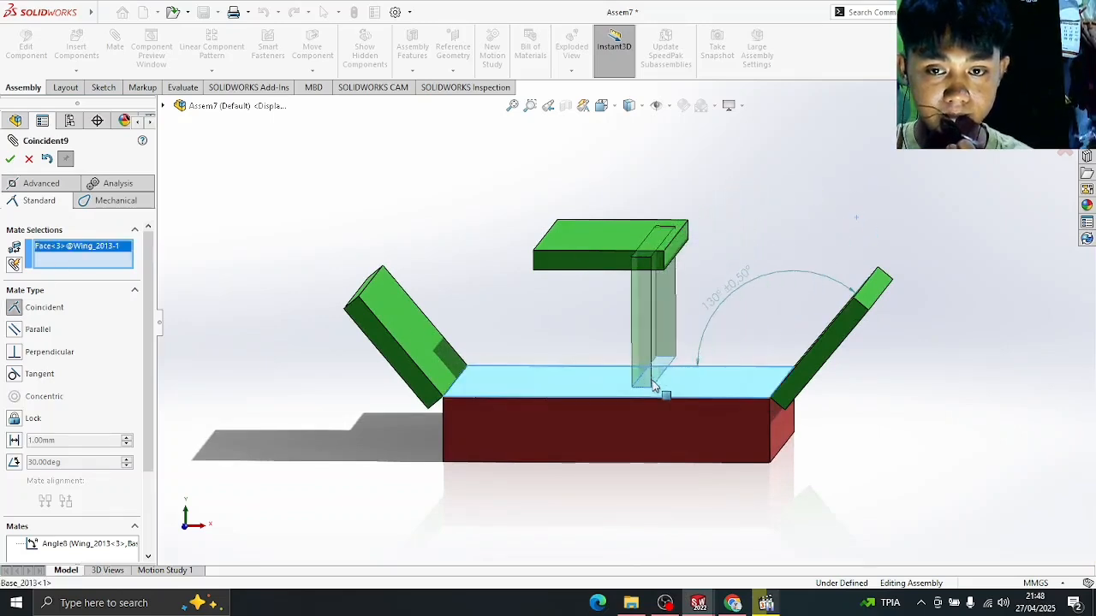
pyautogui.click(652, 386)
pyautogui.click(11, 158)
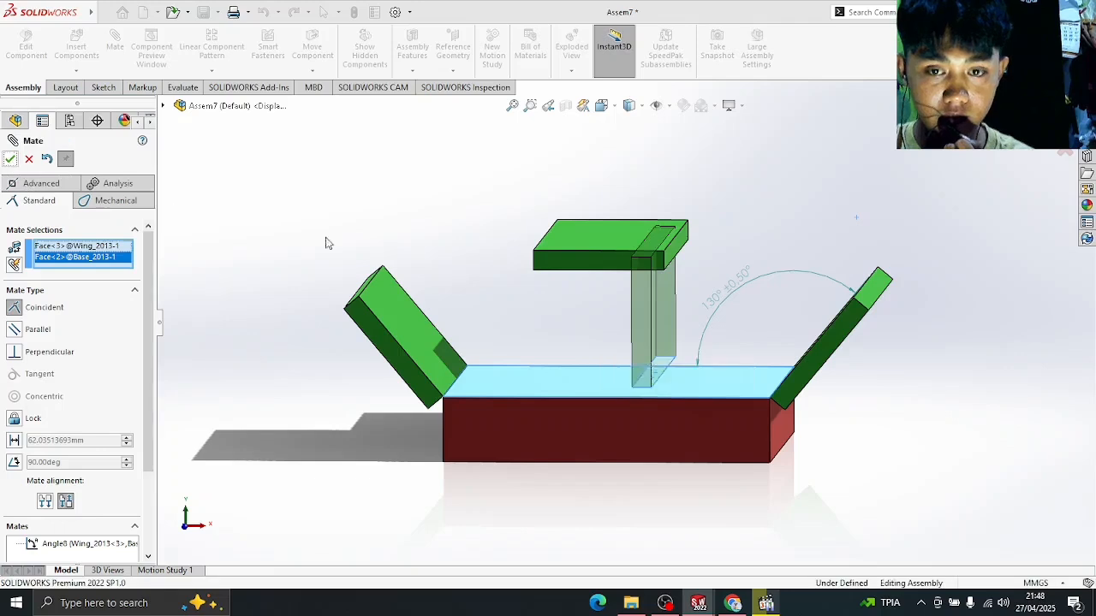
# - Align the upright wing's bottom edge with the base's front top edge
pyautogui.moveTo(563, 317); pyautogui.dragTo(544, 336, button='middle')
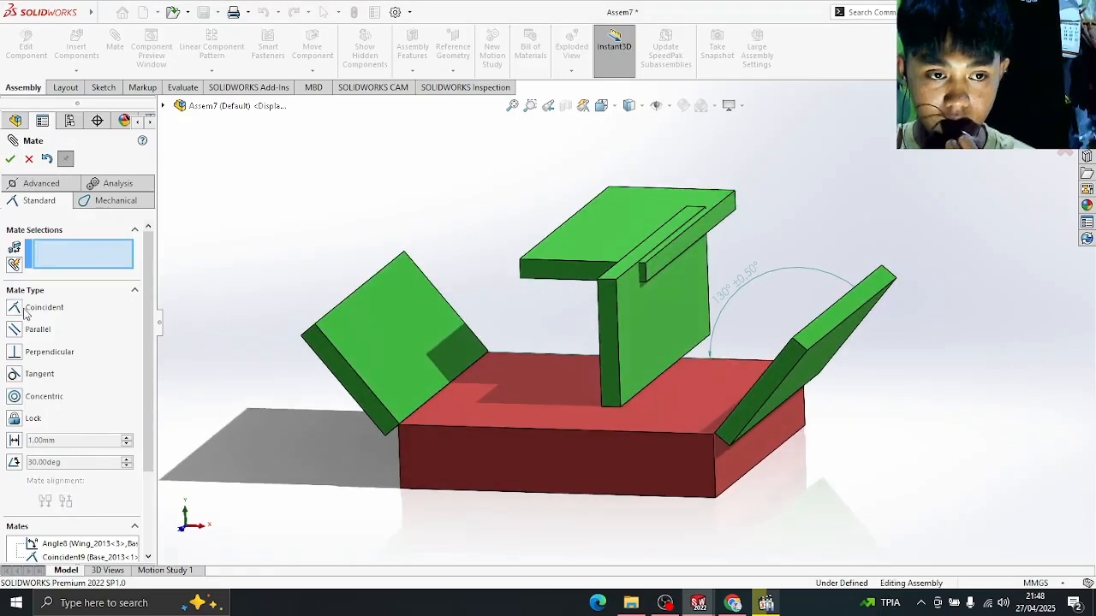
pyautogui.click(615, 406)
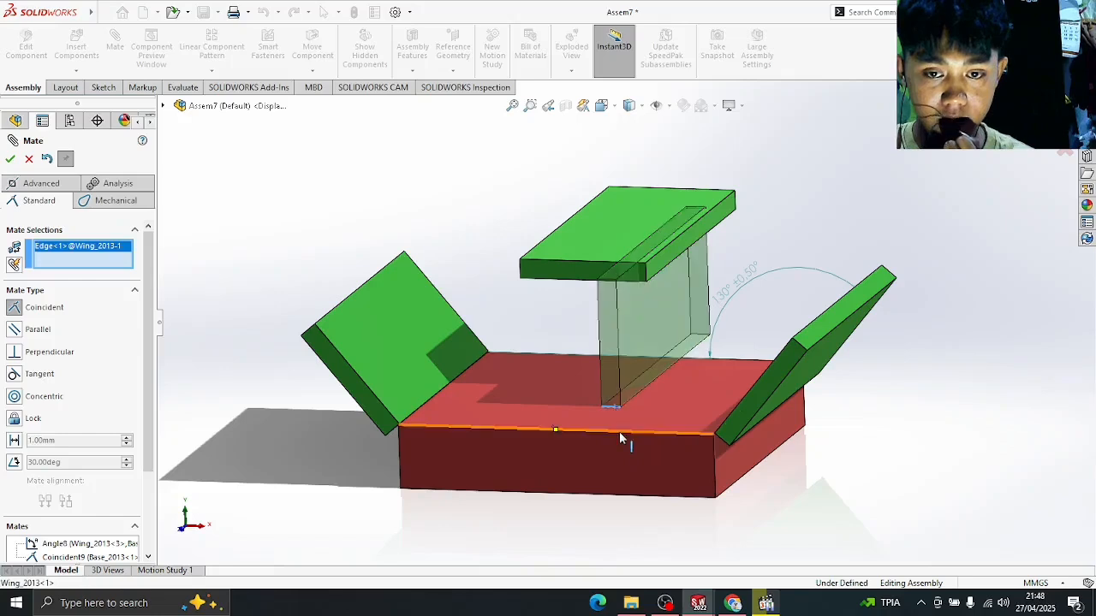
pyautogui.click(620, 432)
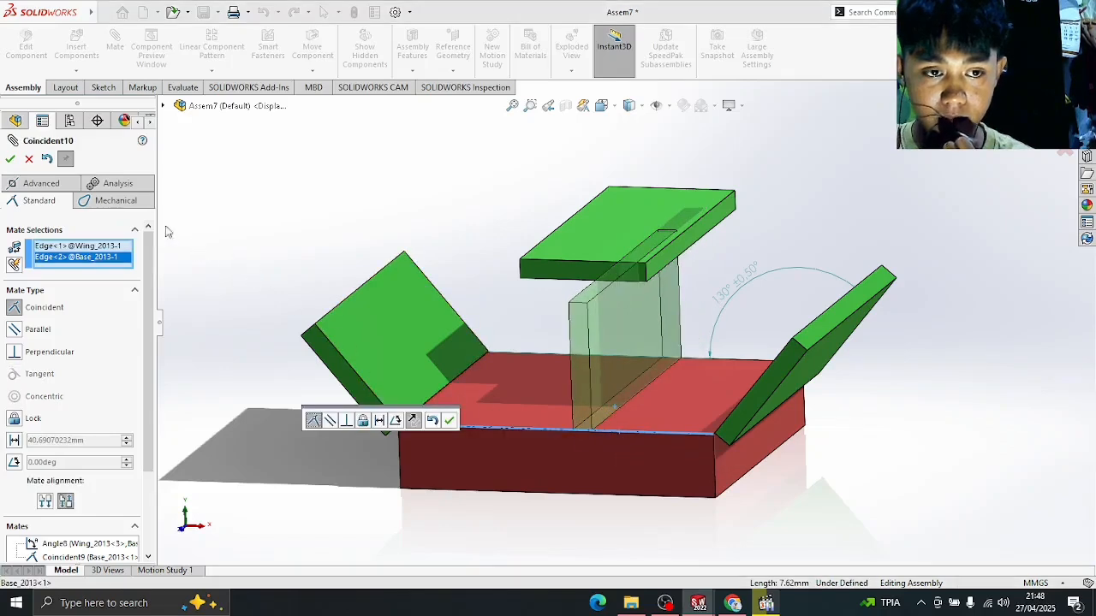
pyautogui.click(10, 160)
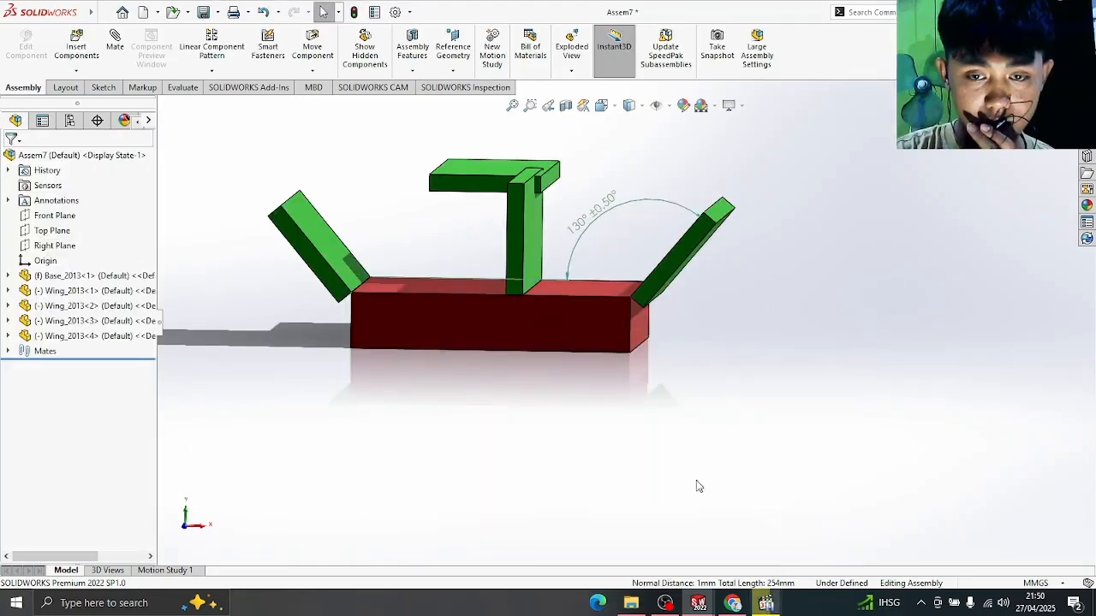
# - Space the upright wing 1 in (25.40 mm) from the right angled wing's edge
pyautogui.moveTo(550, 314); pyautogui.dragTo(588, 383, button='middle')
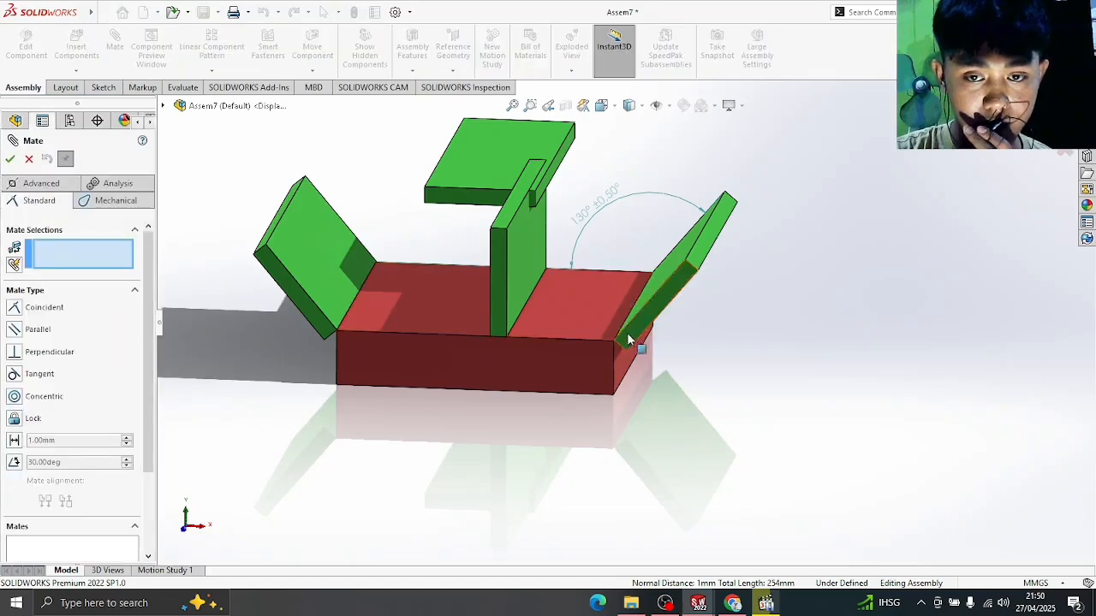
pyautogui.click(766, 603)
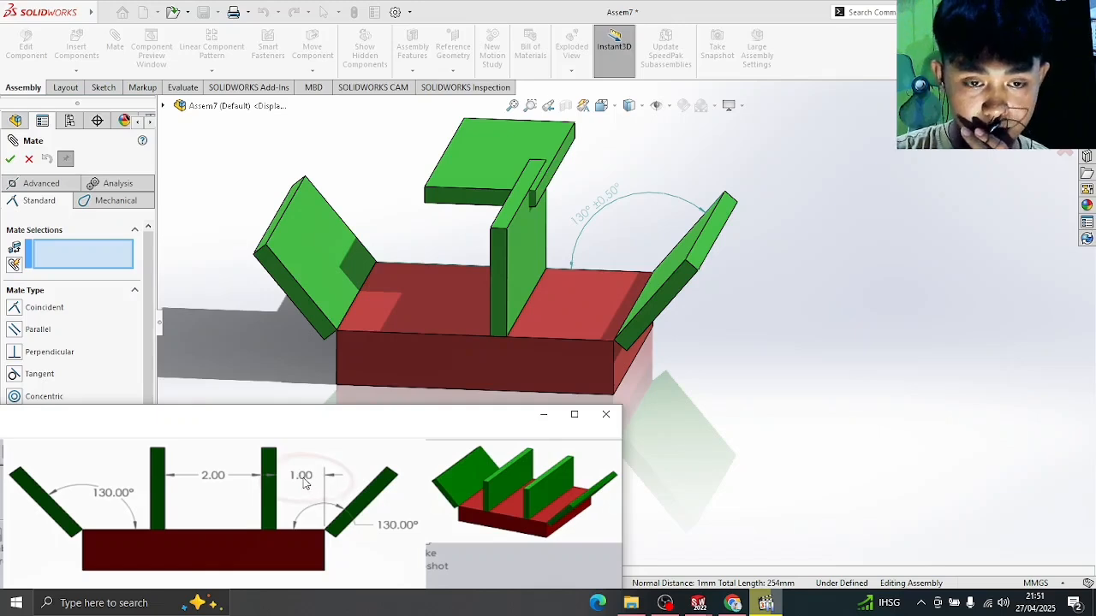
pyautogui.click(681, 515)
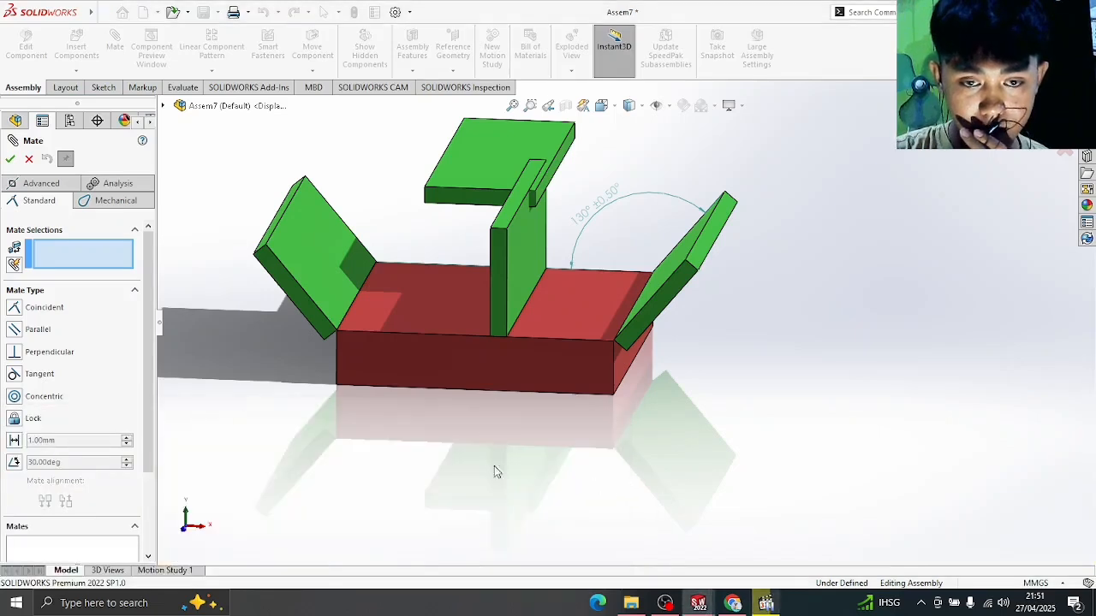
pyautogui.click(14, 441)
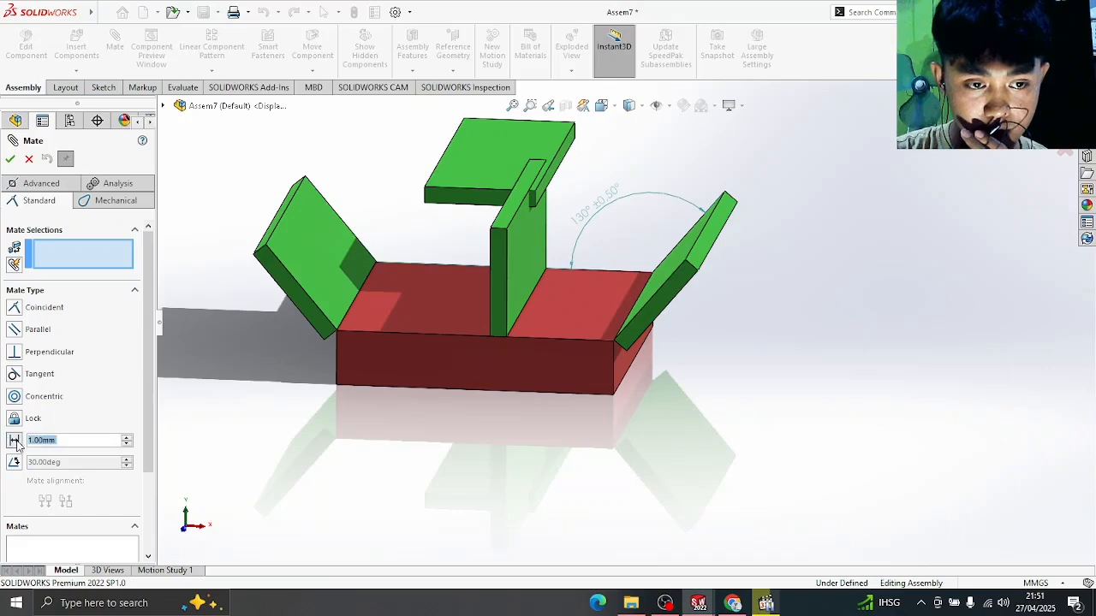
pyautogui.click(69, 445)
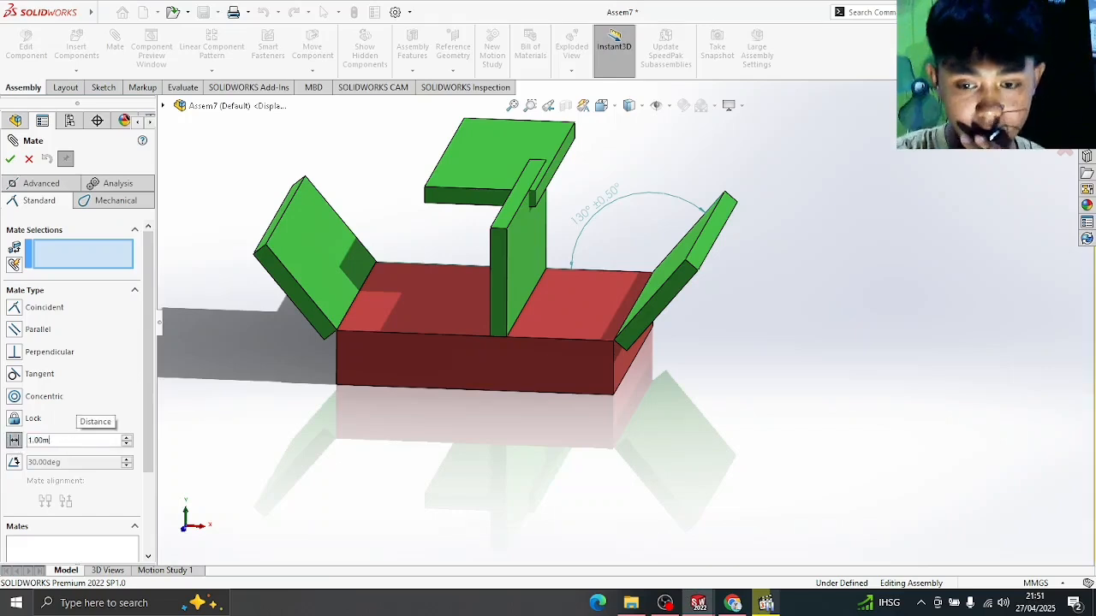
pyautogui.press('BackSpace')
pyautogui.write('in')
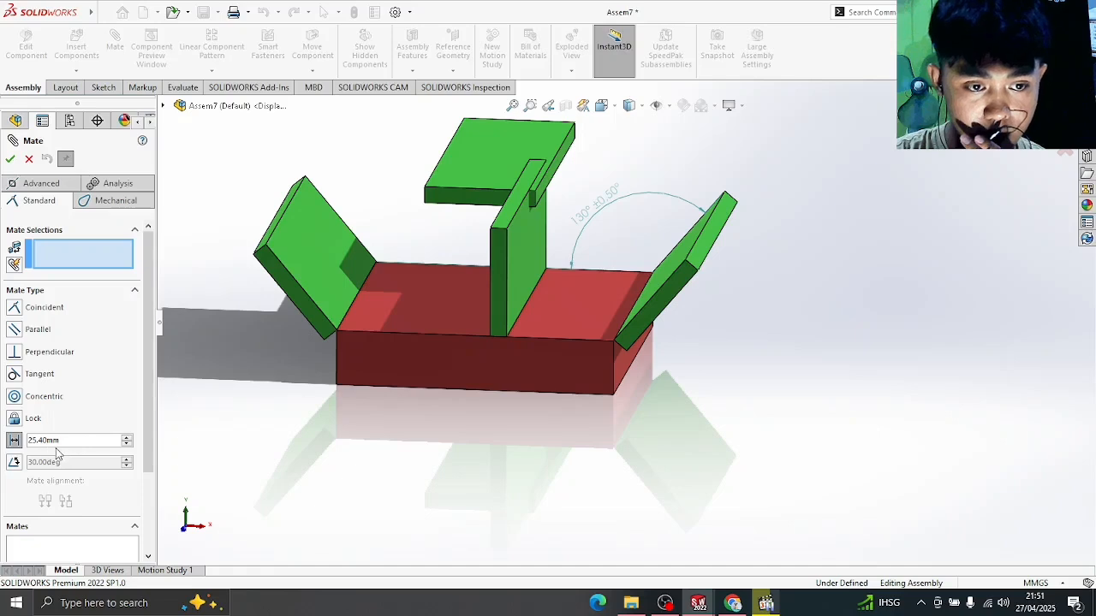
pyautogui.moveTo(500, 468); pyautogui.dragTo(505, 430, button='middle')
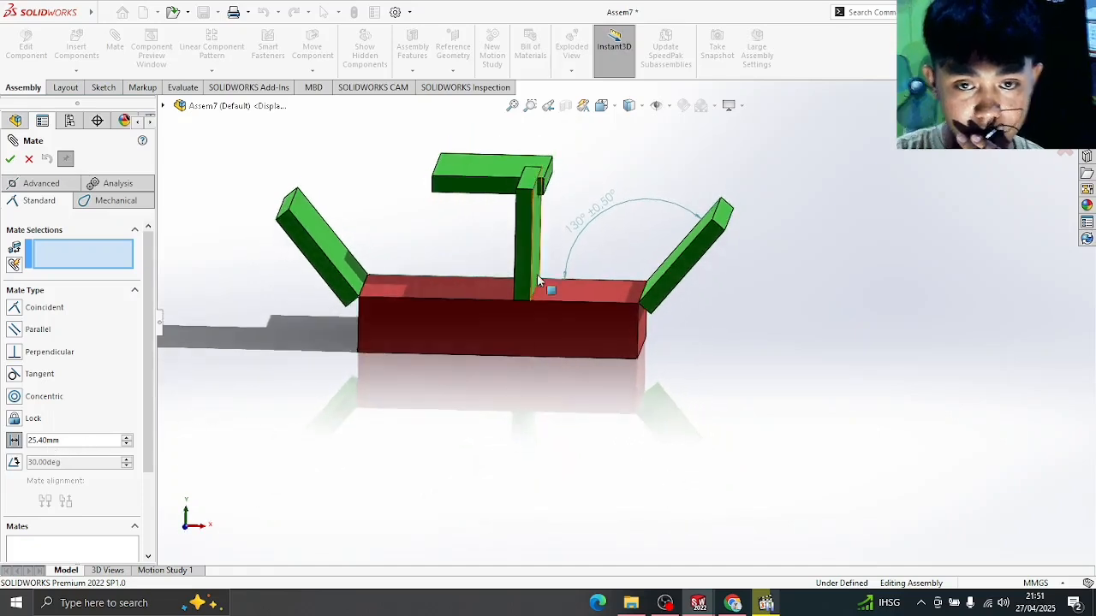
pyautogui.moveTo(591, 265); pyautogui.dragTo(756, 409, button='middle')
pyautogui.click(503, 268)
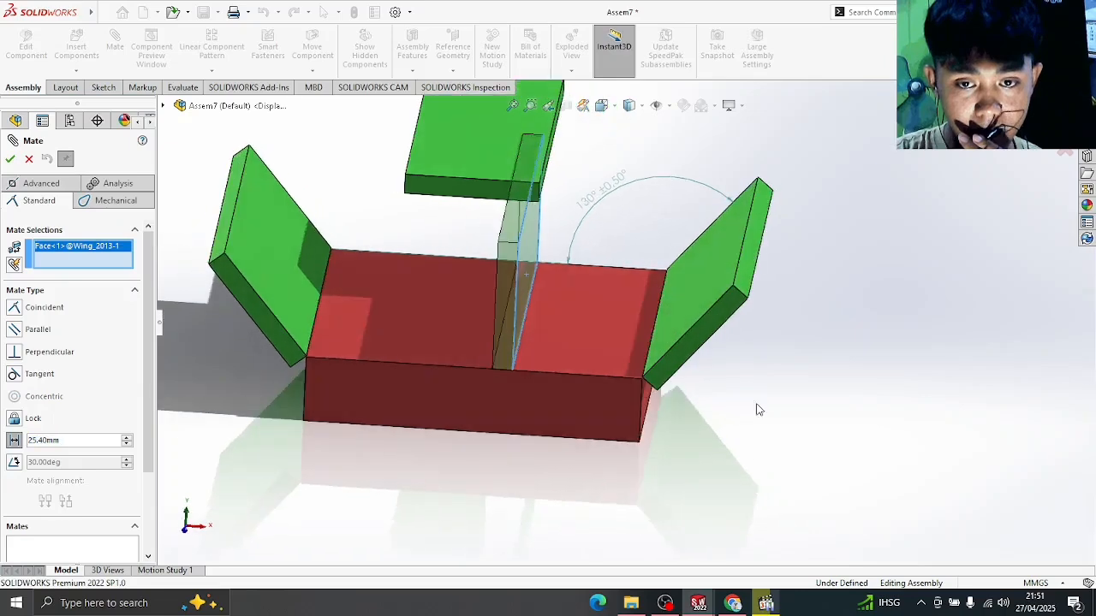
pyautogui.click(647, 359)
pyautogui.moveTo(708, 417); pyautogui.dragTo(723, 374, button='middle')
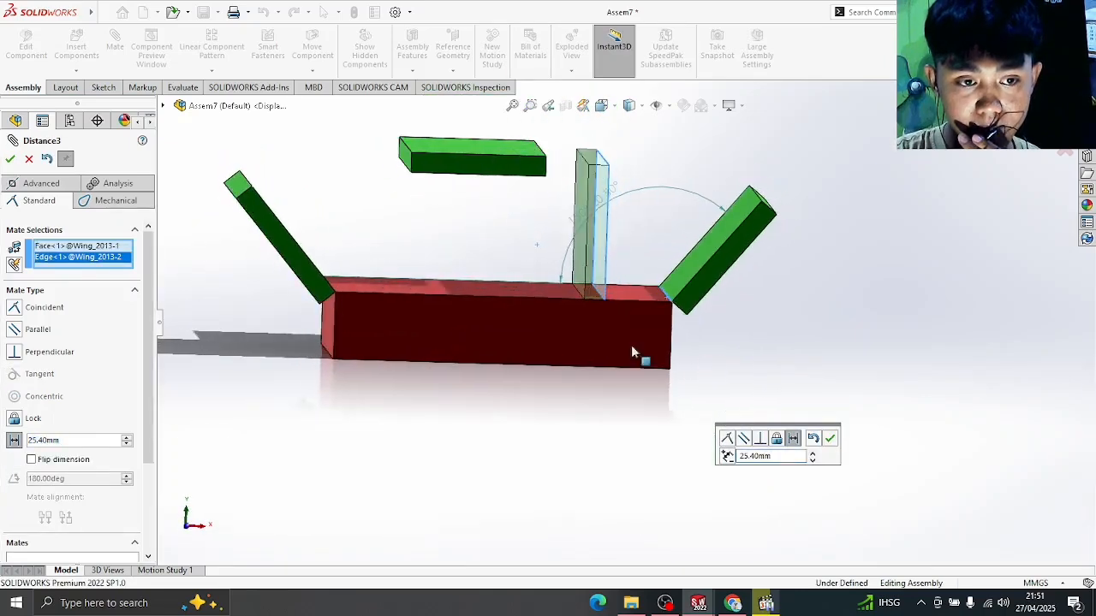
pyautogui.click(9, 159)
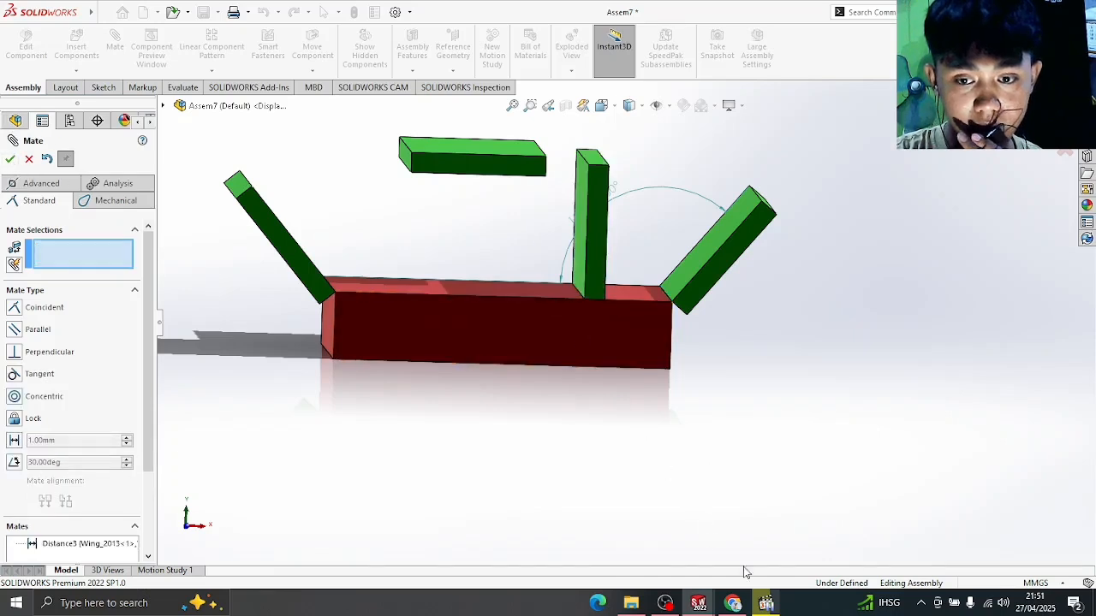
pyautogui.click(760, 604)
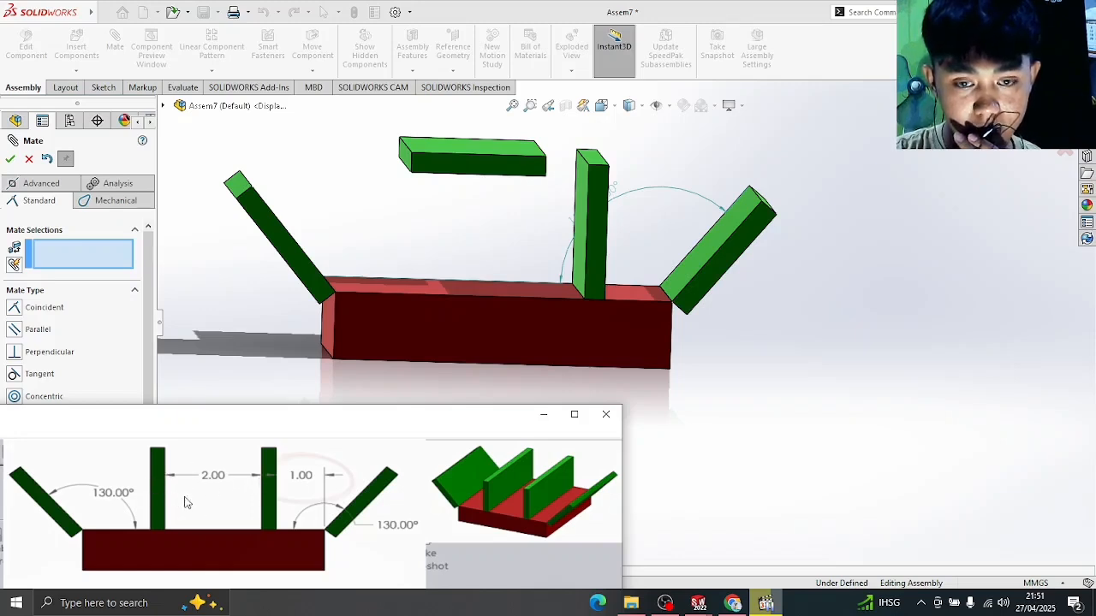
# - Seat the loose third wing's face onto the red base's top face
pyautogui.click(765, 603)
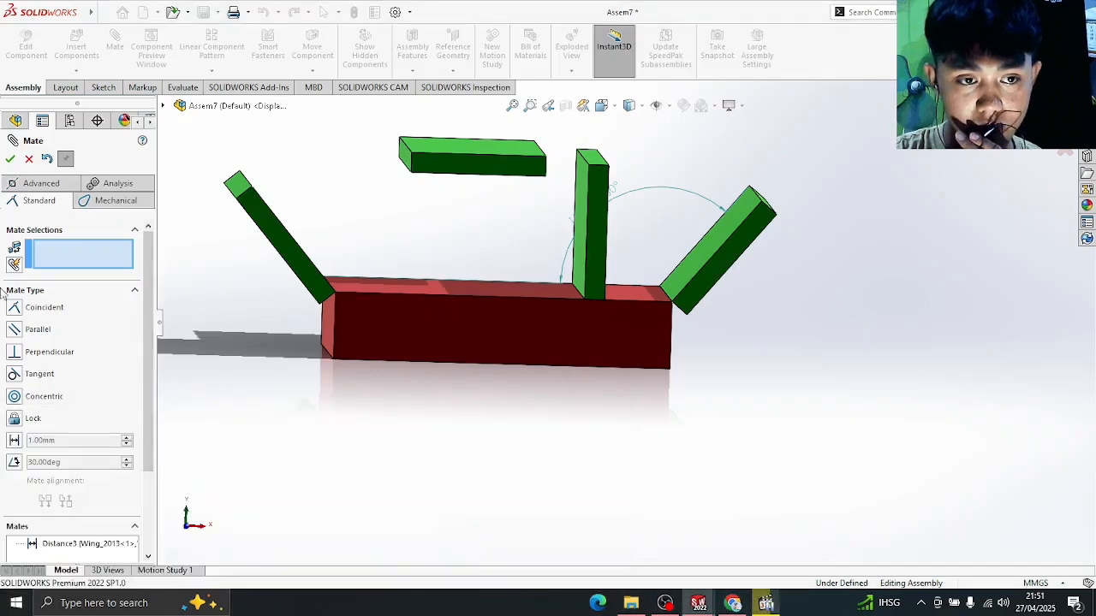
pyautogui.moveTo(380, 244); pyautogui.dragTo(440, 251, button='middle')
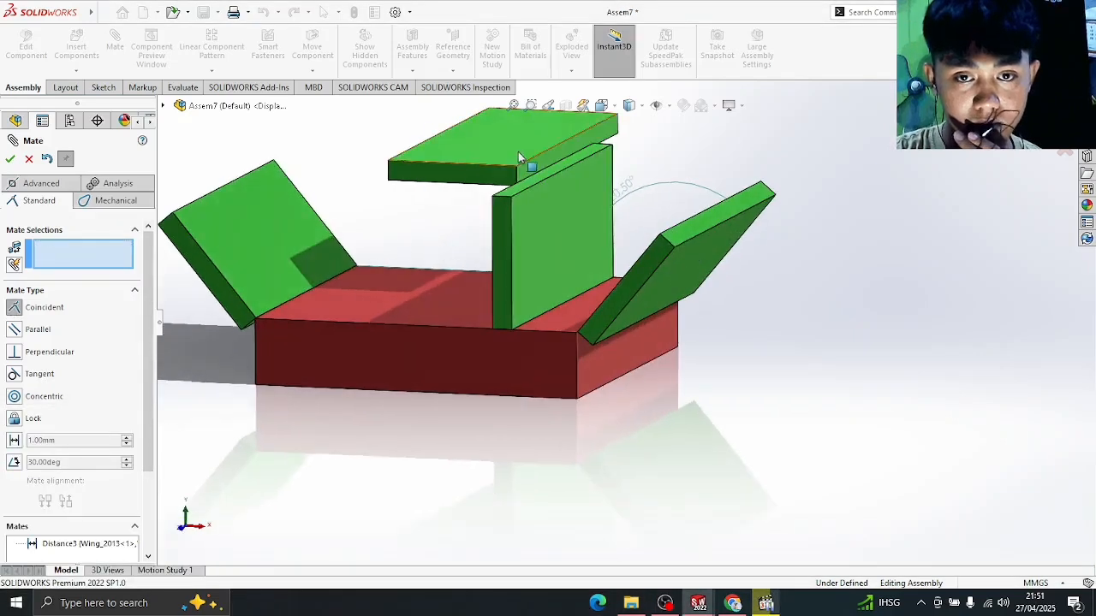
pyautogui.click(530, 163)
pyautogui.click(389, 298)
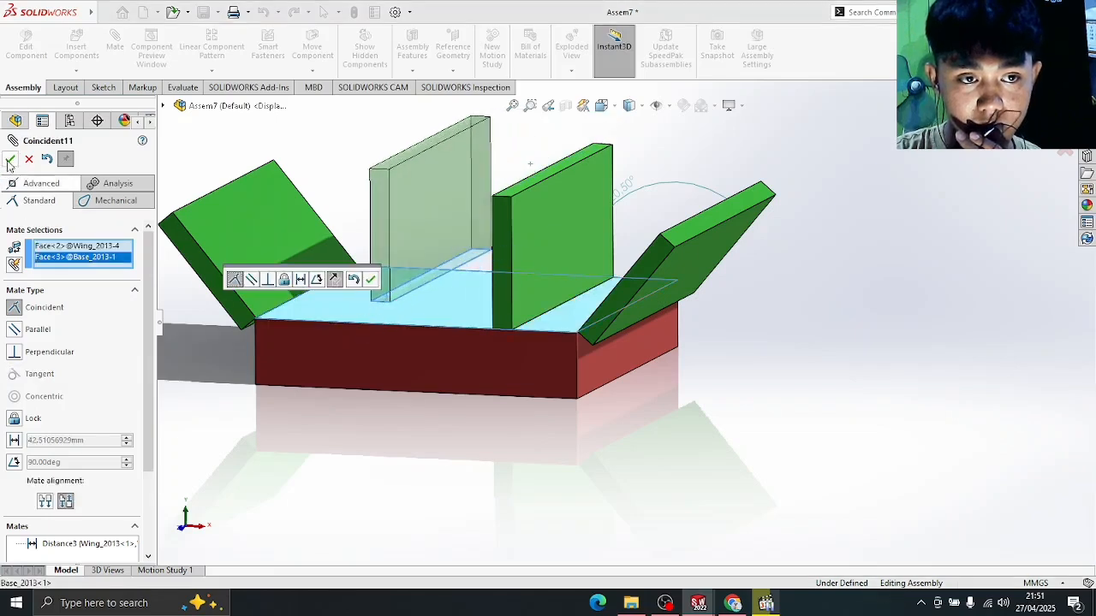
pyautogui.click(10, 160)
# - Align the third wing's bottom edge with the base's top front edge
pyautogui.click(382, 301)
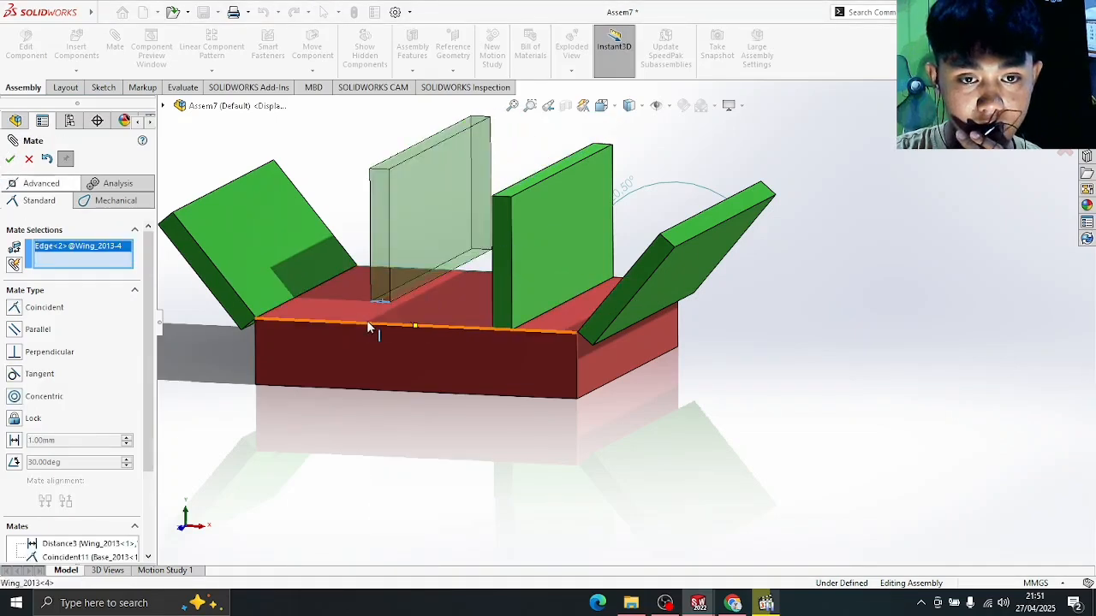
pyautogui.click(367, 321)
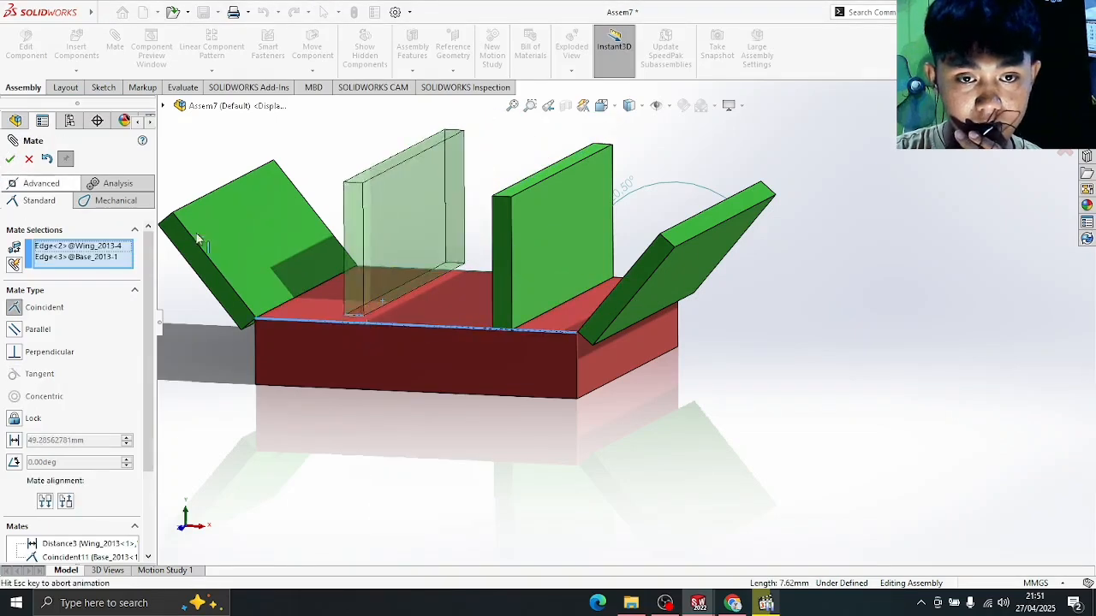
pyautogui.click(11, 160)
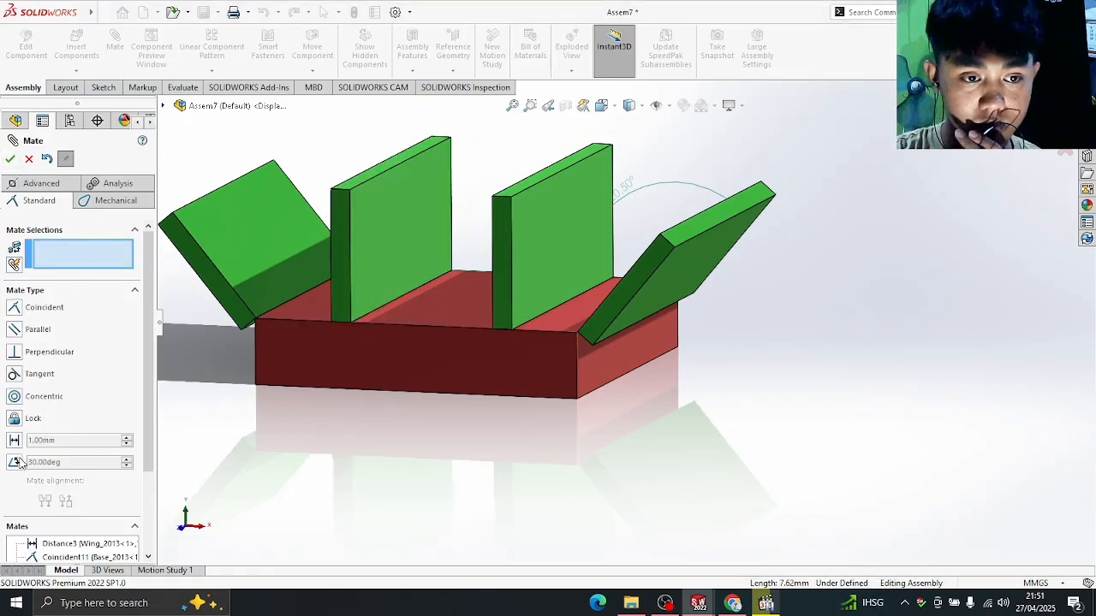
# - Set a 2 in (50.80 mm) distance mate between the facing faces of both upright wings
pyautogui.click(15, 441)
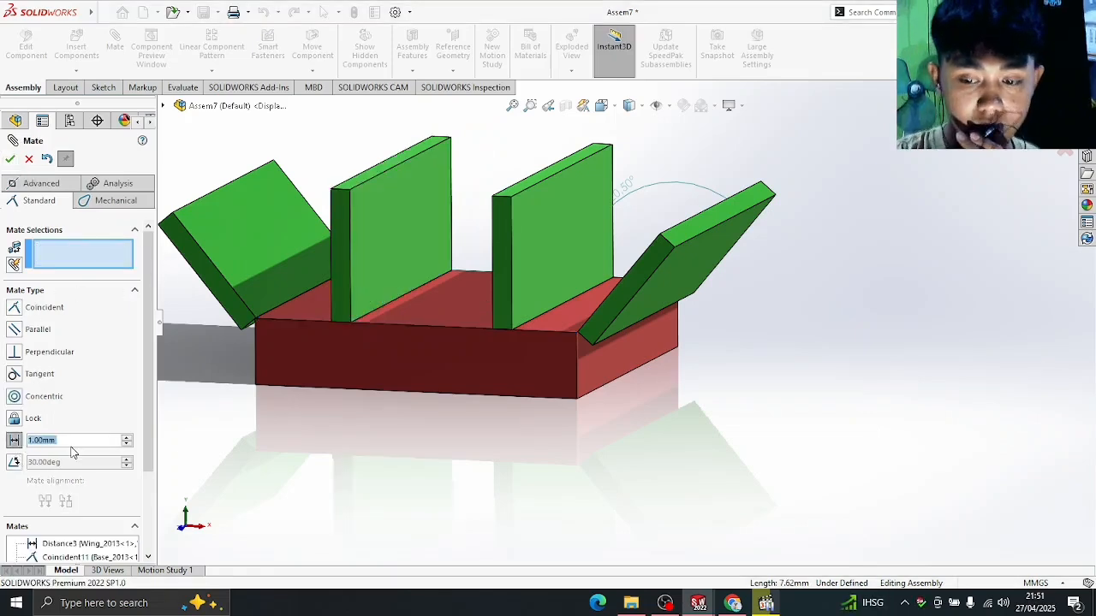
pyautogui.write('3in')
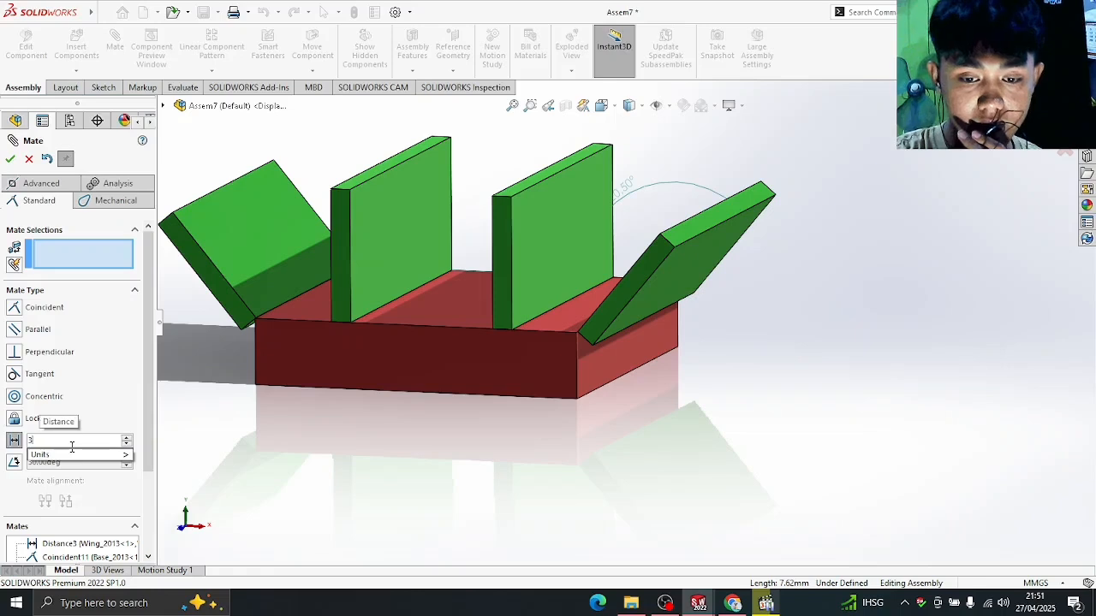
pyautogui.press('BackSpace')
pyautogui.press('BackSpace')
pyautogui.press('BackSpace')
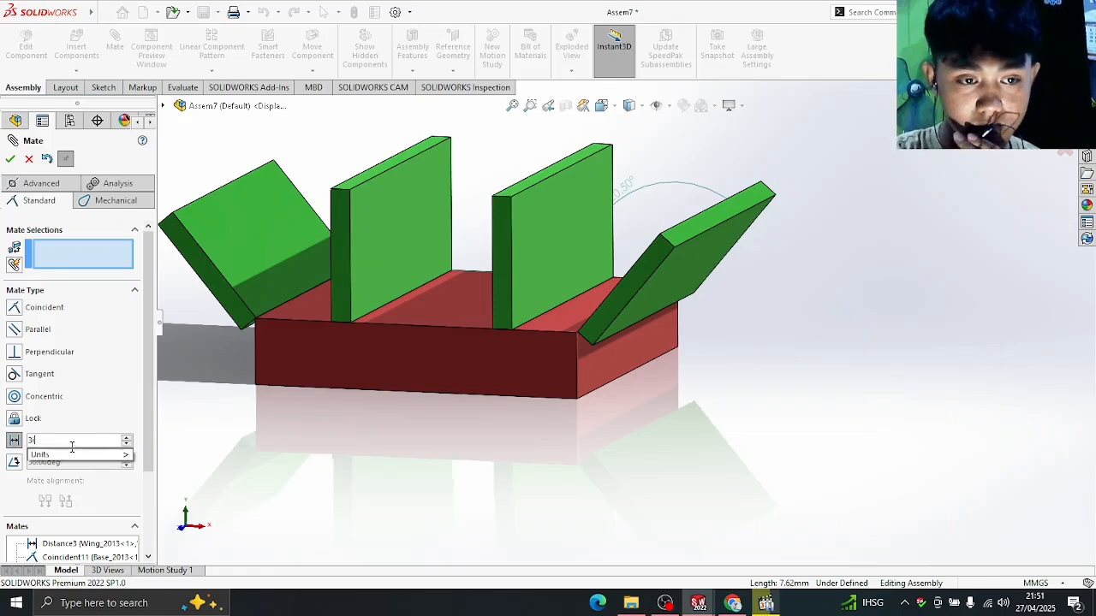
pyautogui.write('2')
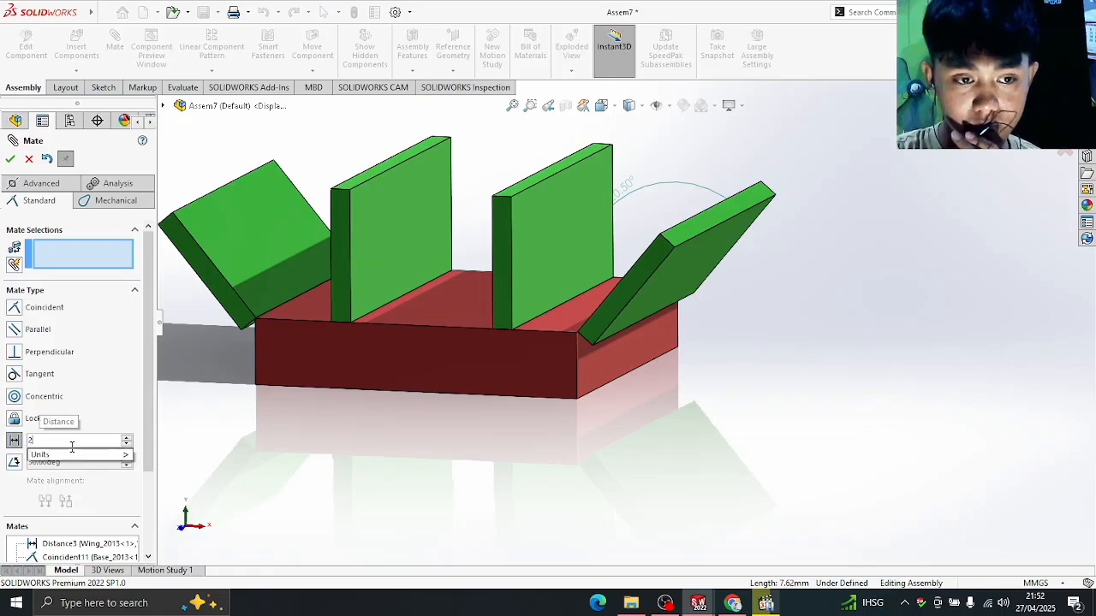
pyautogui.write('in')
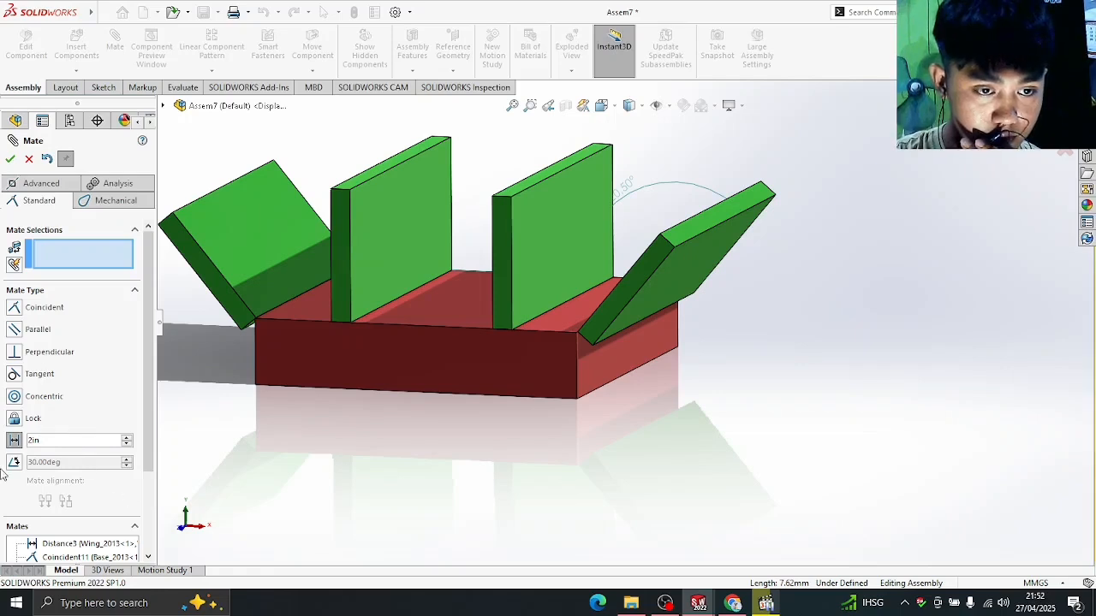
pyautogui.press('Return')
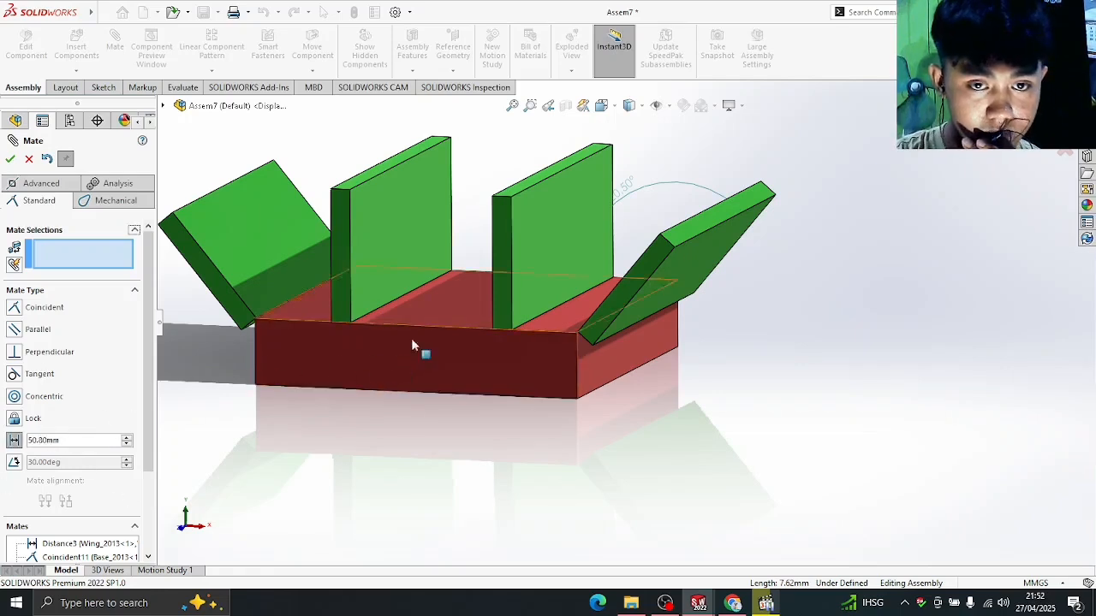
pyautogui.moveTo(418, 350); pyautogui.dragTo(450, 451, button='middle')
pyautogui.click(527, 223)
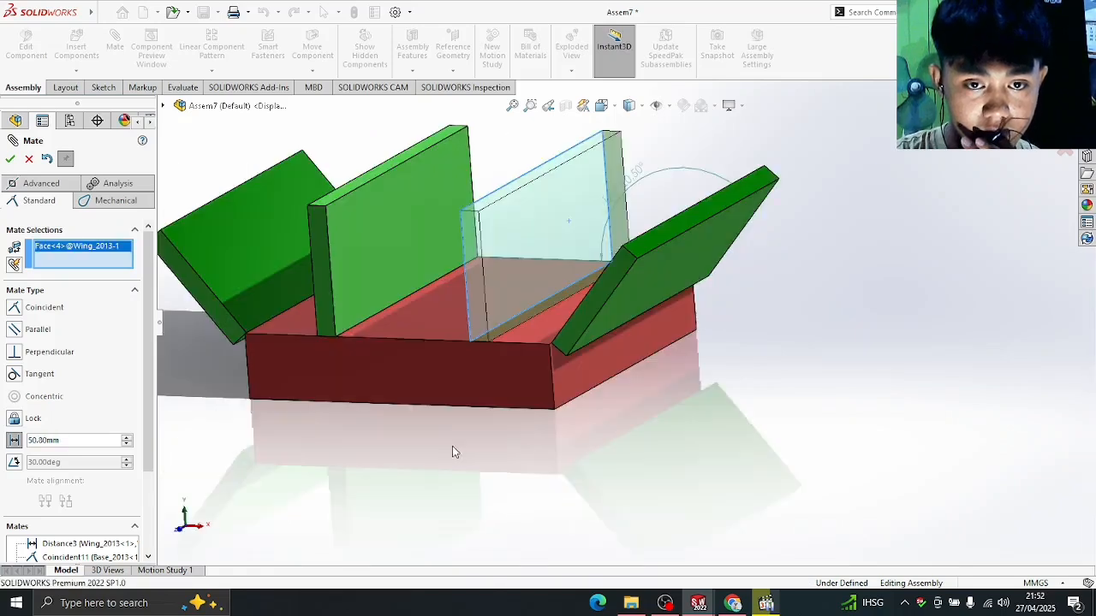
pyautogui.click(403, 253)
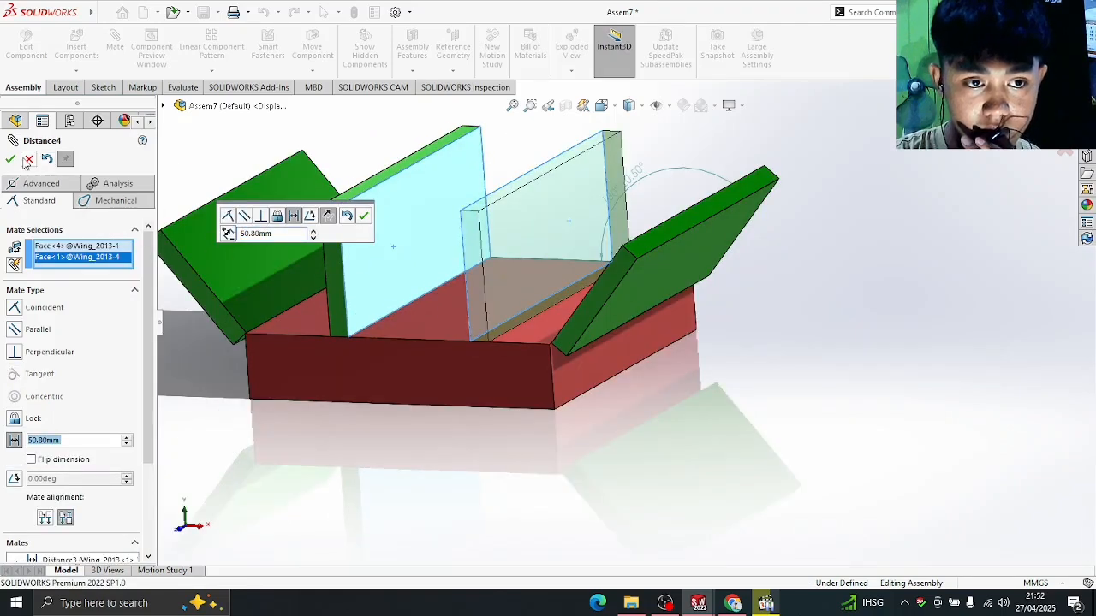
pyautogui.press('Return')
pyautogui.press('space')
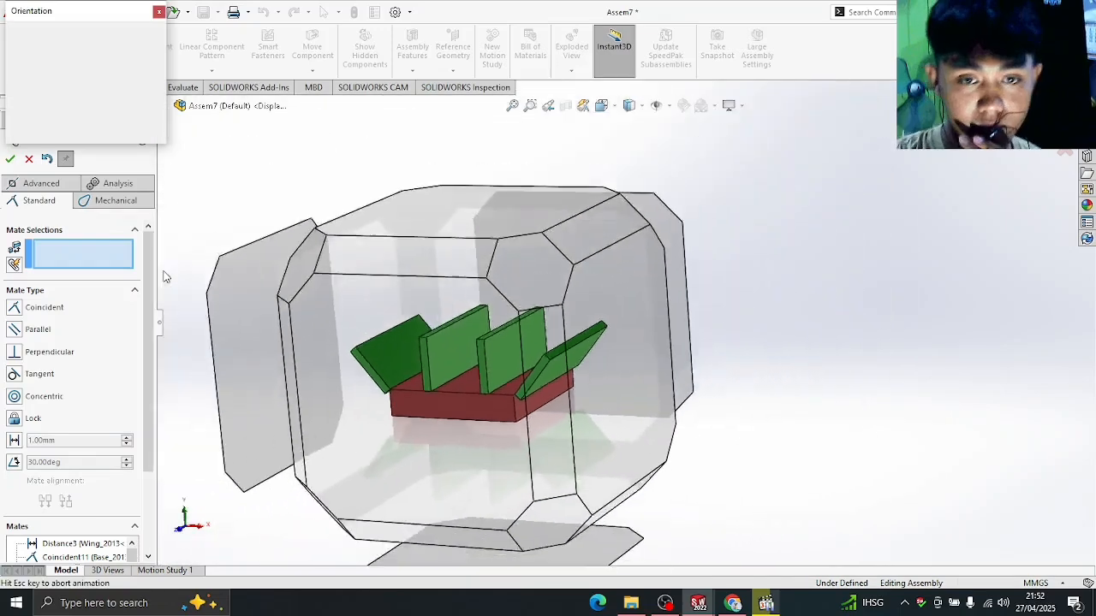
# - View the assembly from the front, compare with the reference drawing, and close the Mate tool
pyautogui.click(470, 457)
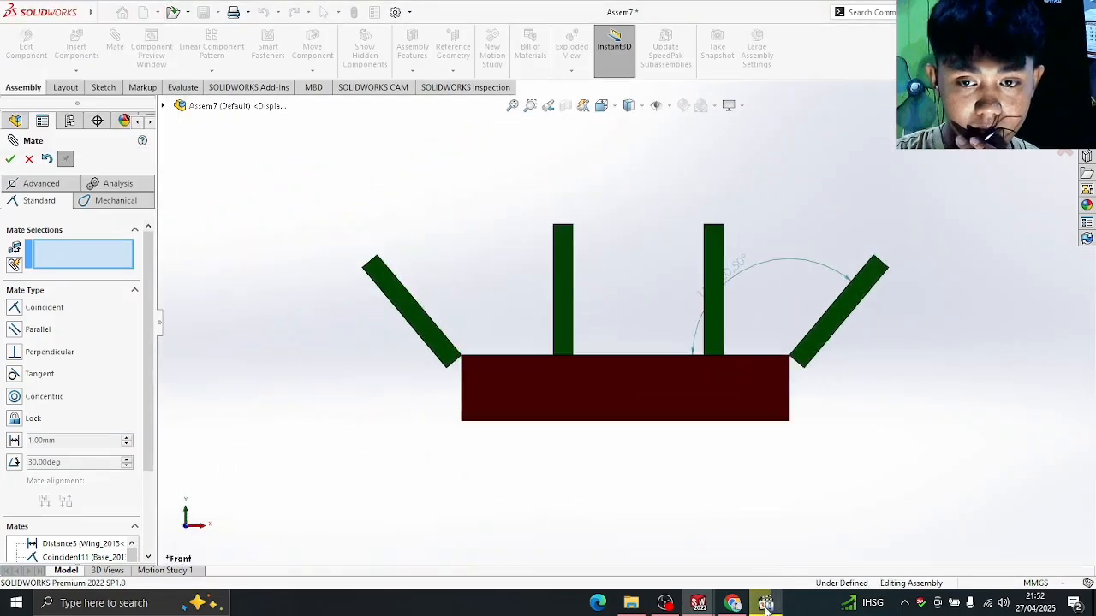
pyautogui.click(765, 602)
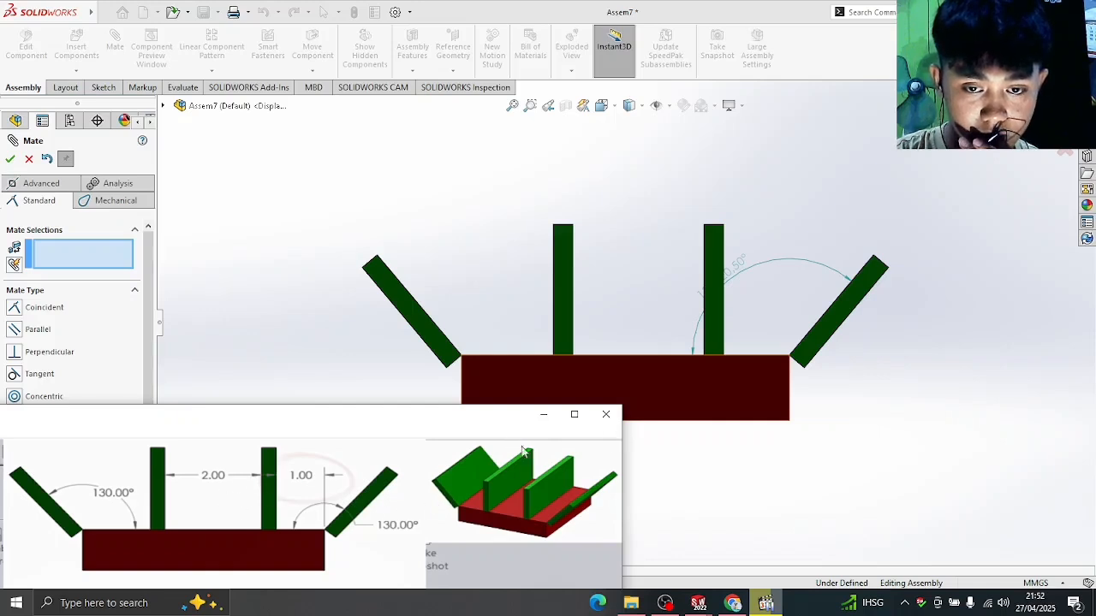
pyautogui.click(542, 415)
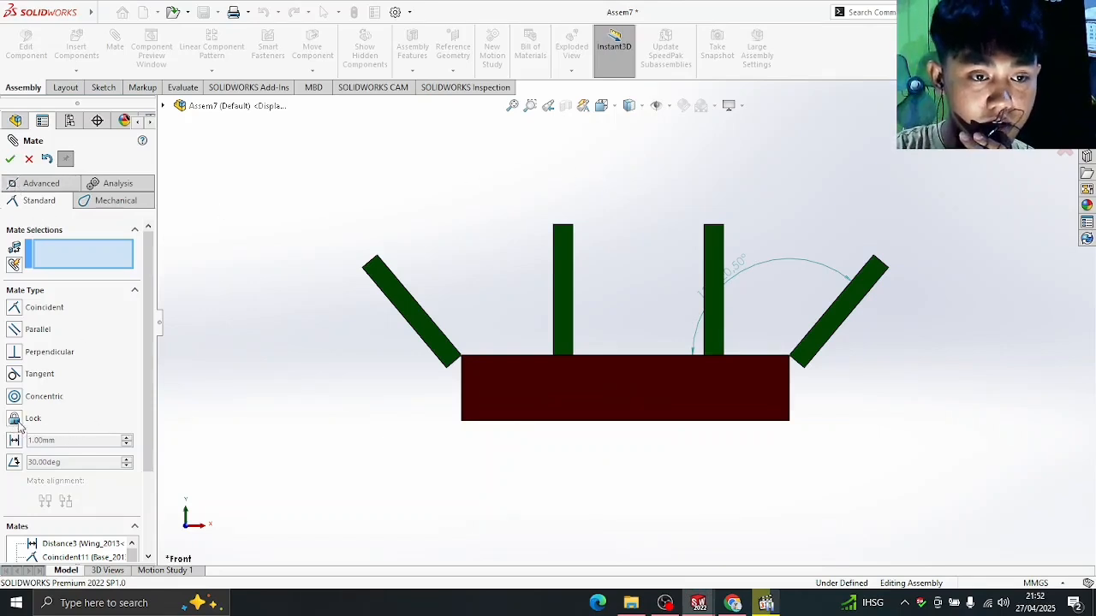
pyautogui.click(11, 161)
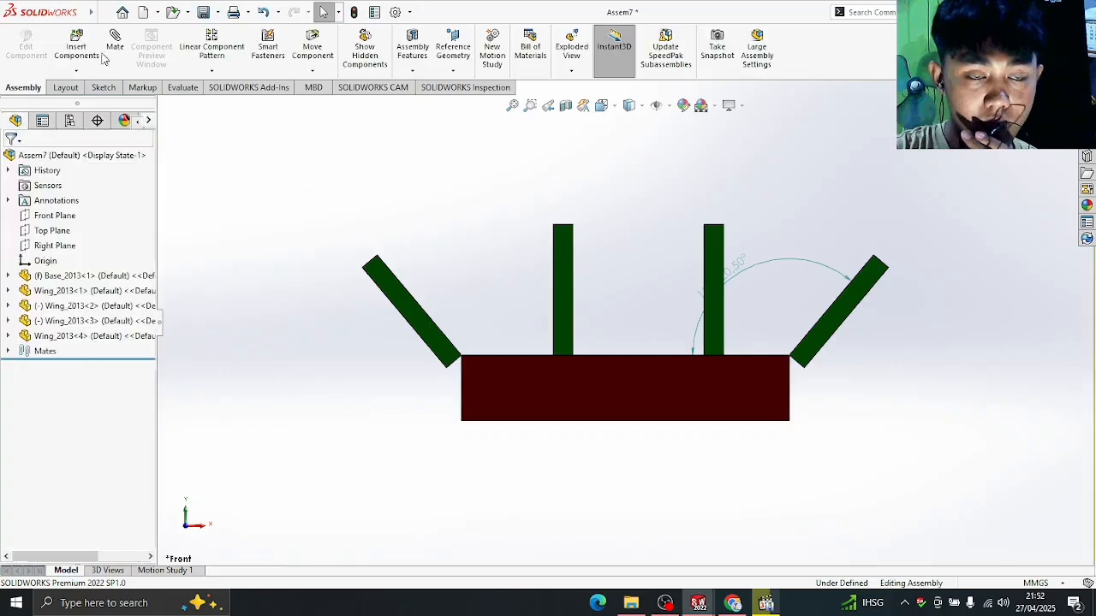
# - Start a new assembly and place Base_2013 as its first component
pyautogui.click(128, 16)
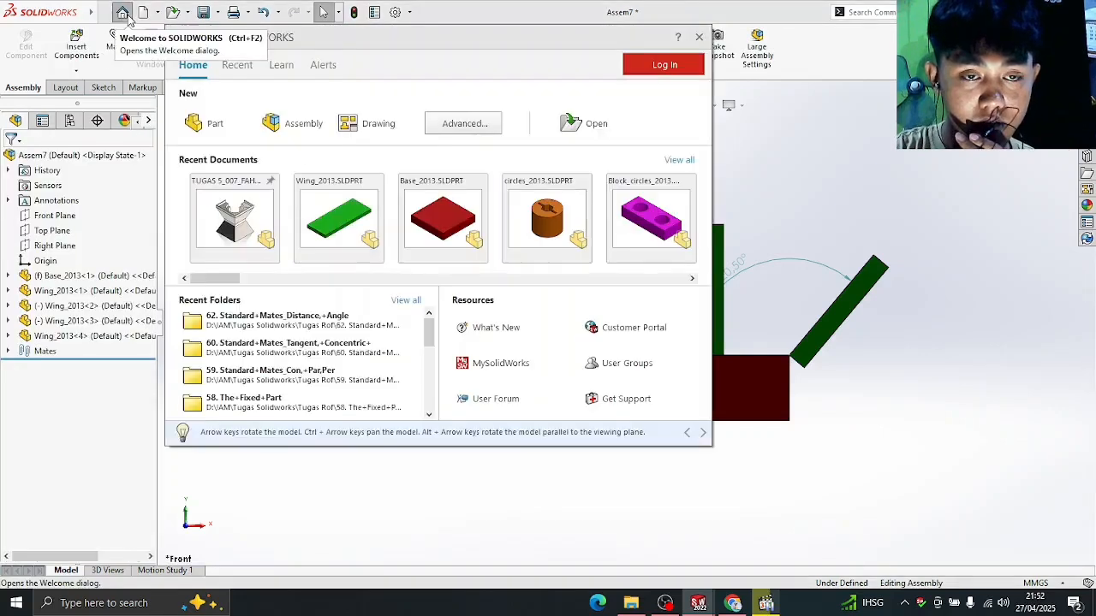
pyautogui.click(322, 127)
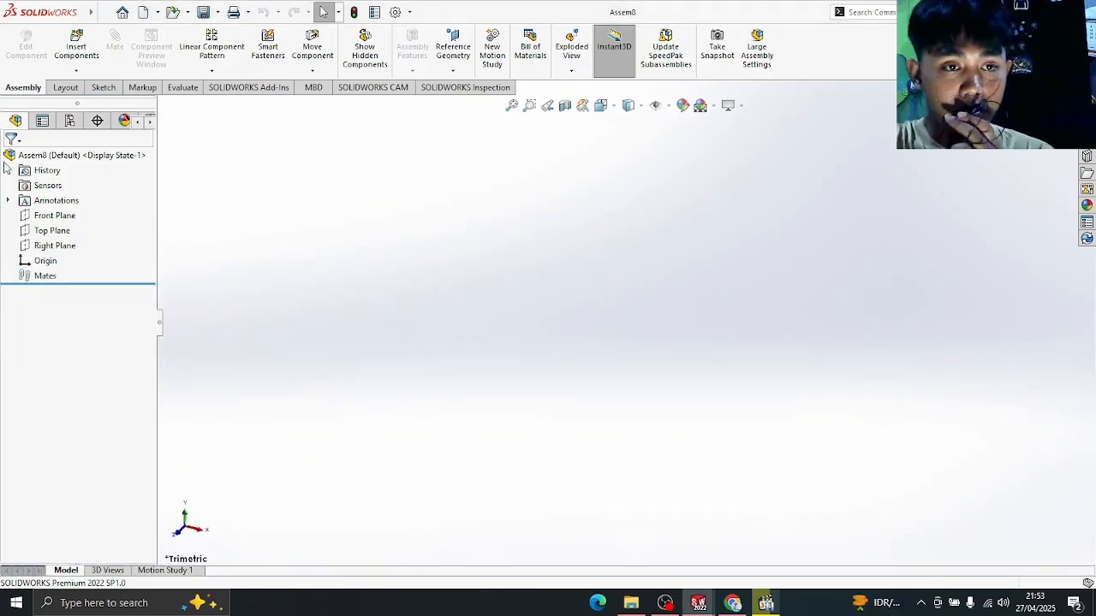
pyautogui.click(77, 47)
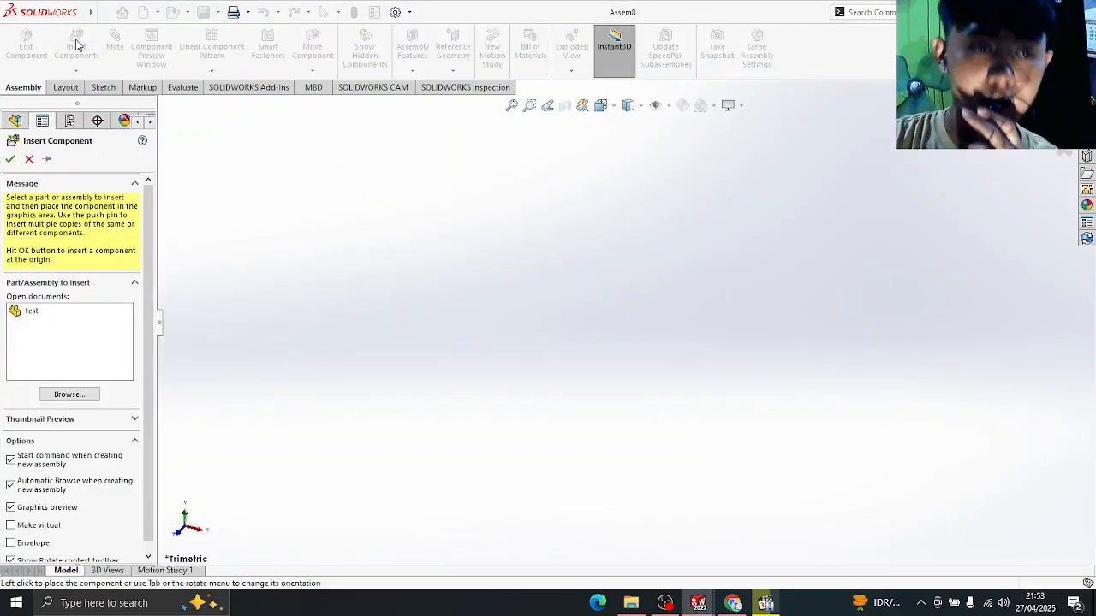
pyautogui.click(69, 395)
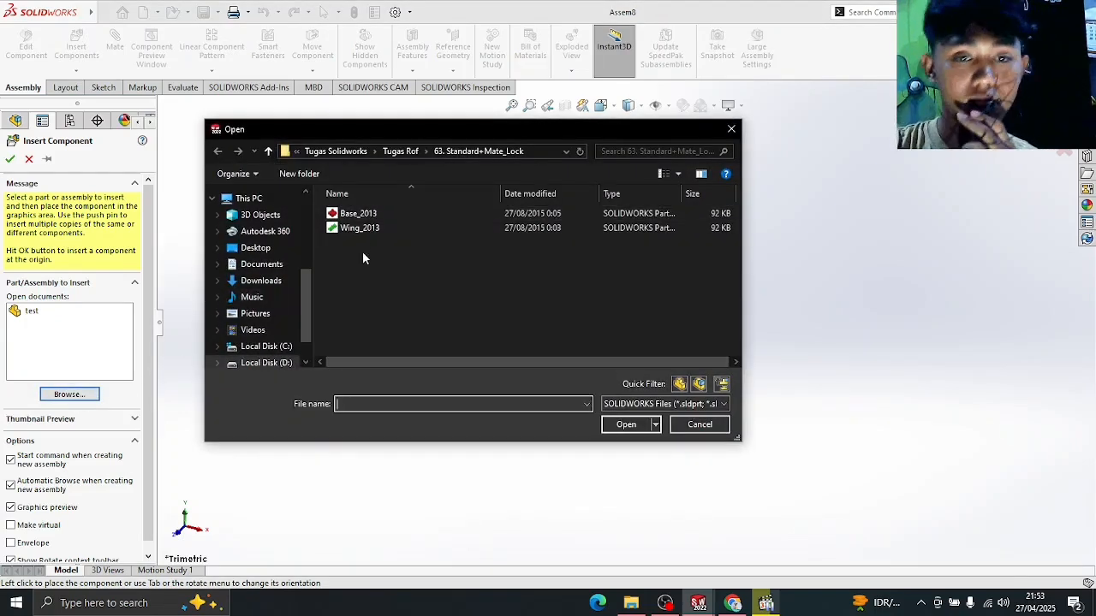
pyautogui.click(368, 214)
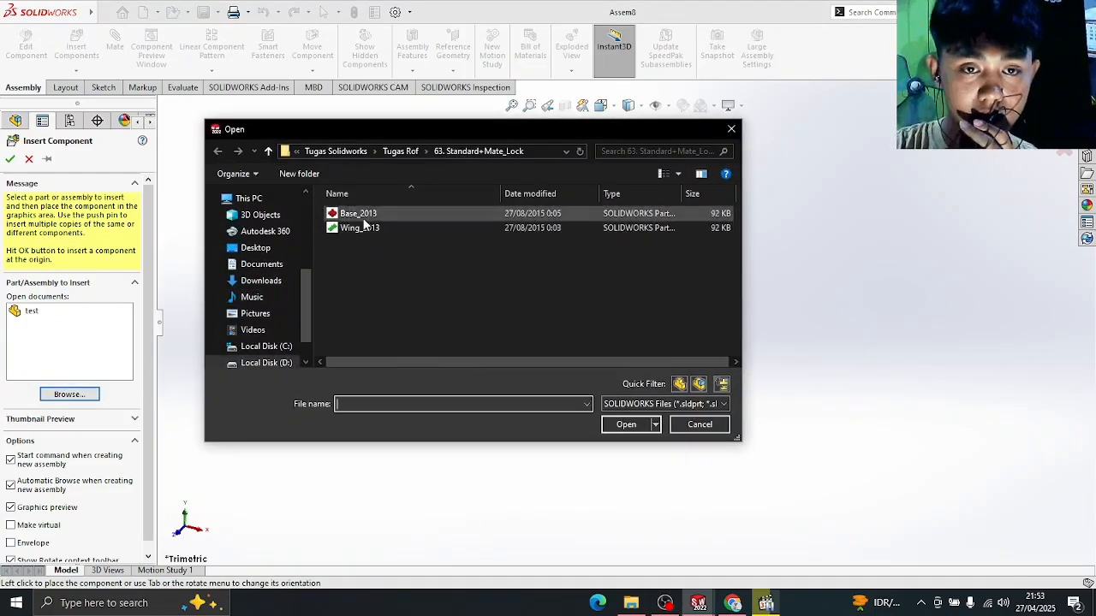
pyautogui.click(633, 428)
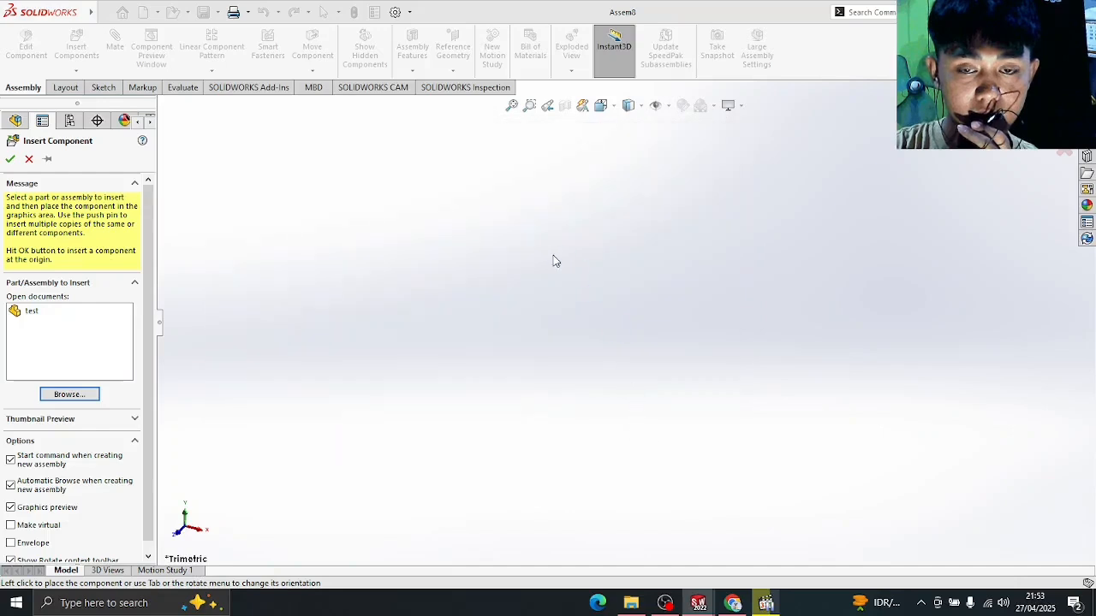
pyautogui.click(633, 302)
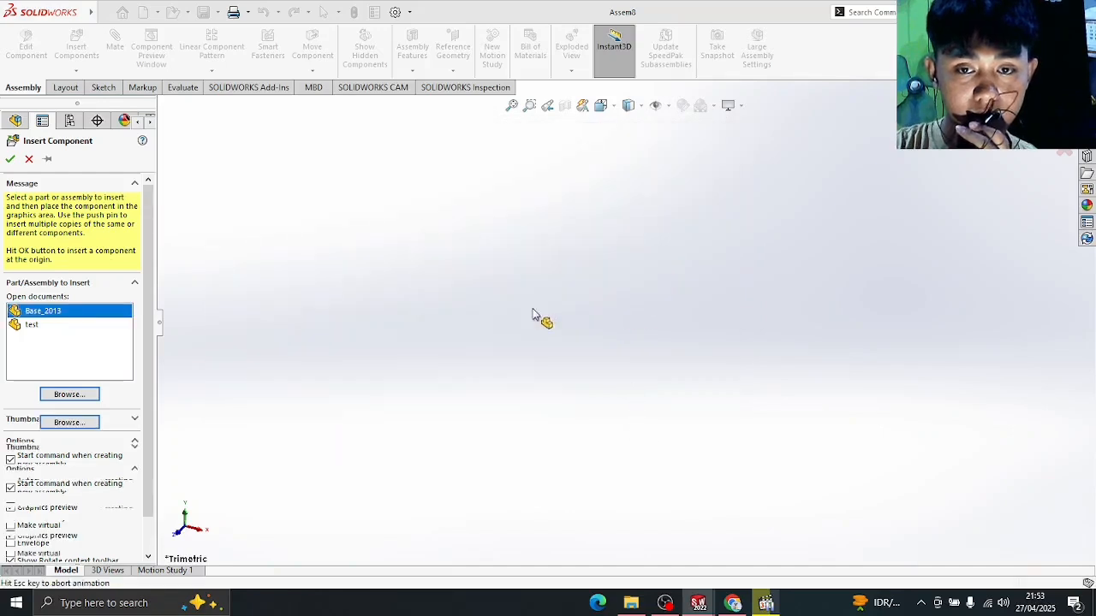
pyautogui.click(612, 341)
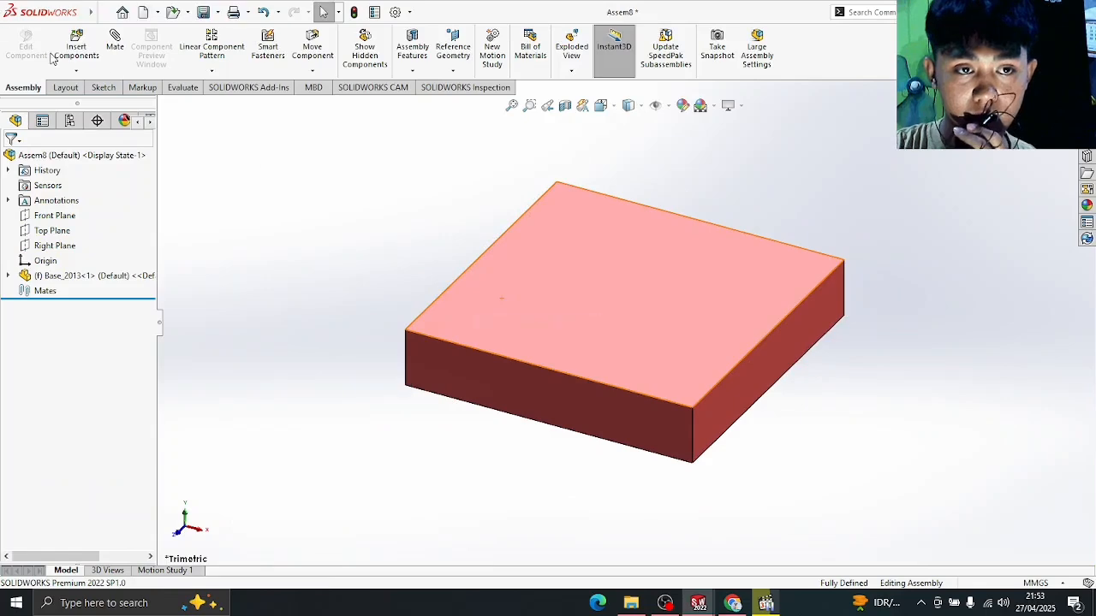
# - Insert two Wing_2013 plates into the assembly above the red base
pyautogui.click(76, 48)
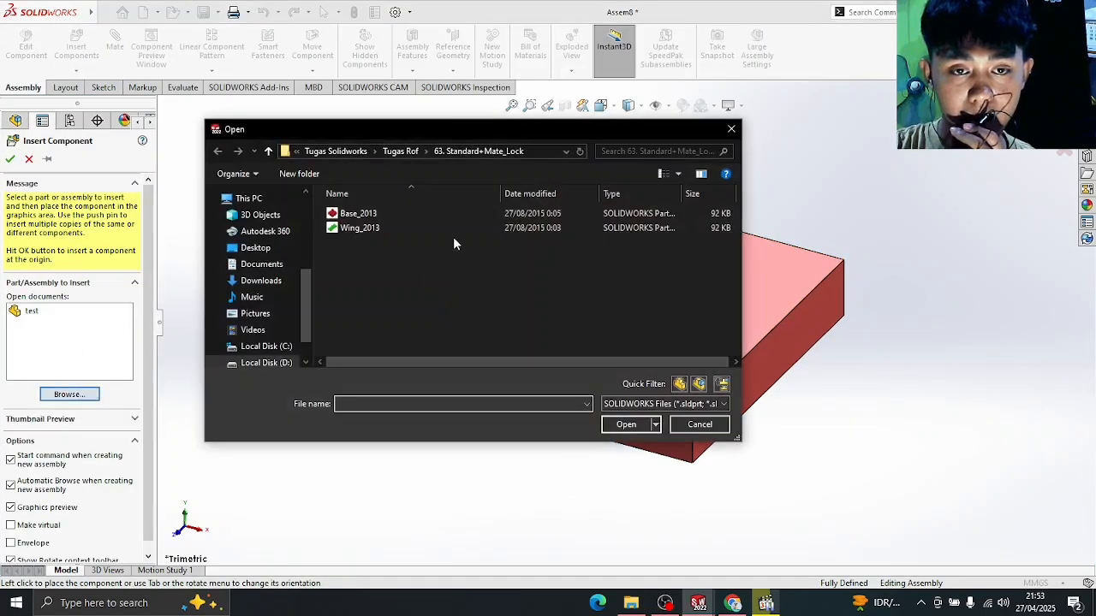
pyautogui.click(451, 229)
pyautogui.click(646, 425)
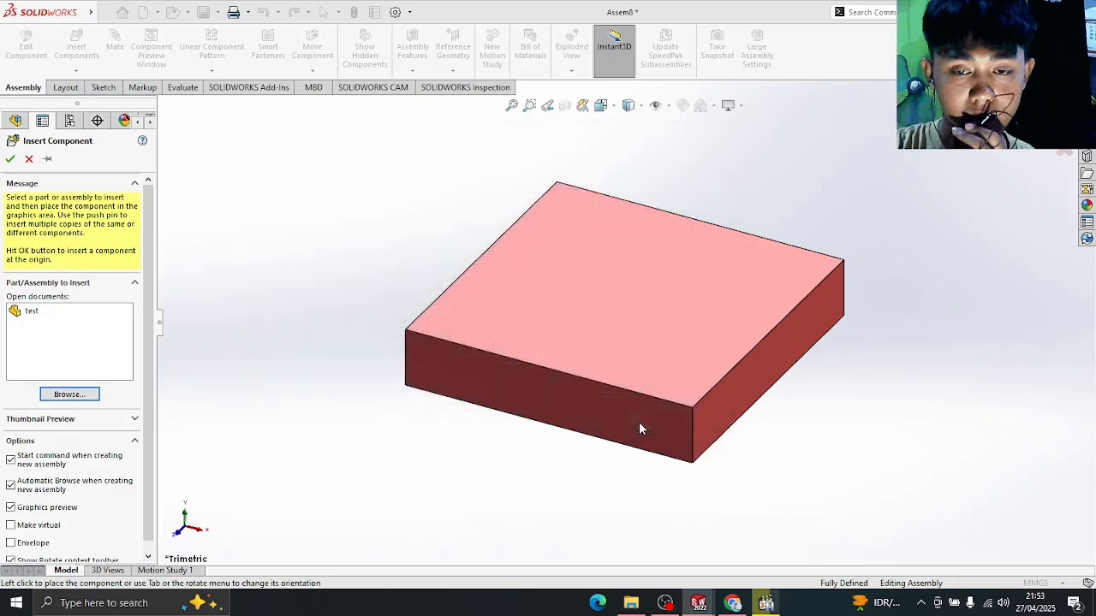
pyautogui.click(611, 304)
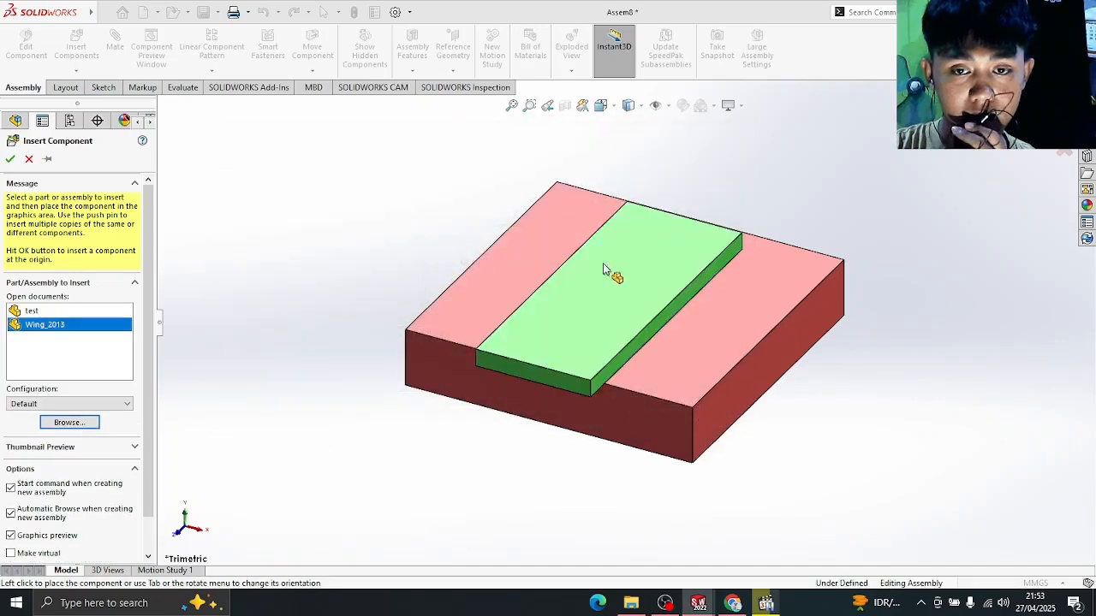
pyautogui.click(511, 192)
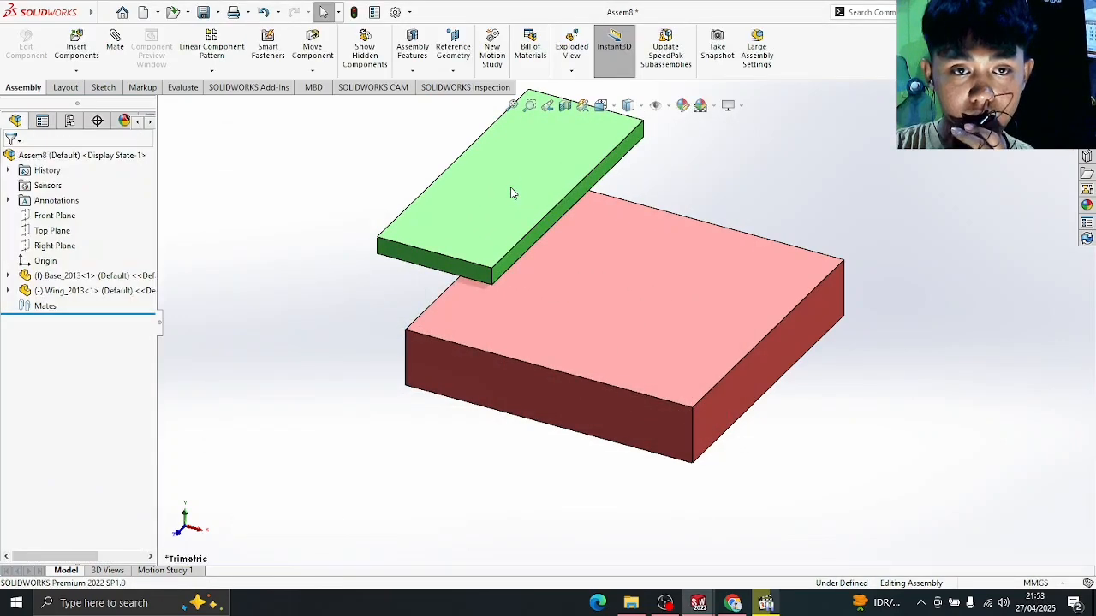
pyautogui.click(76, 48)
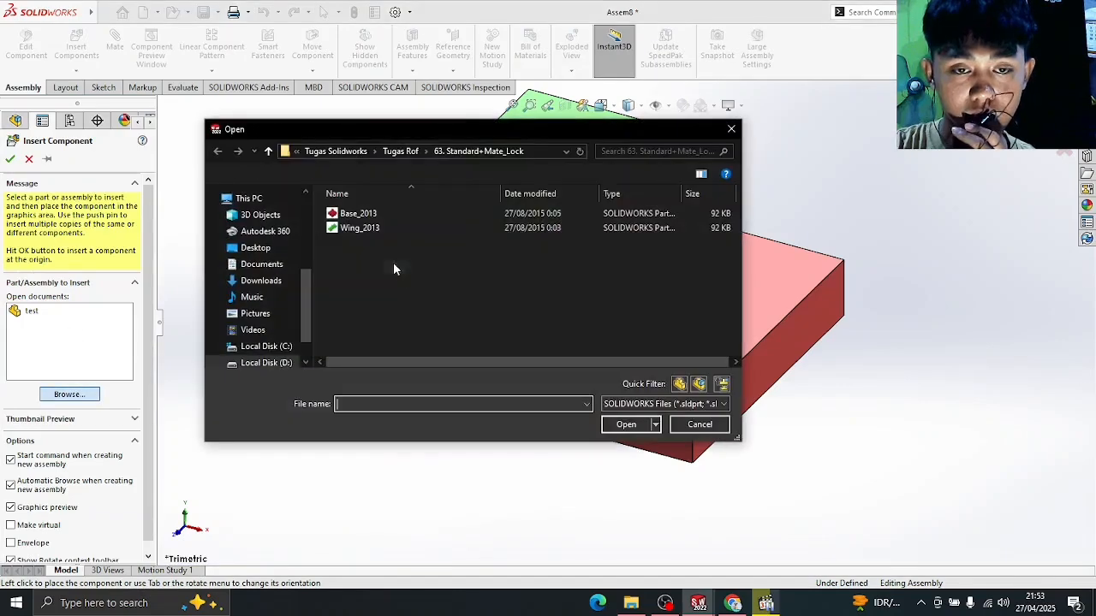
pyautogui.click(404, 229)
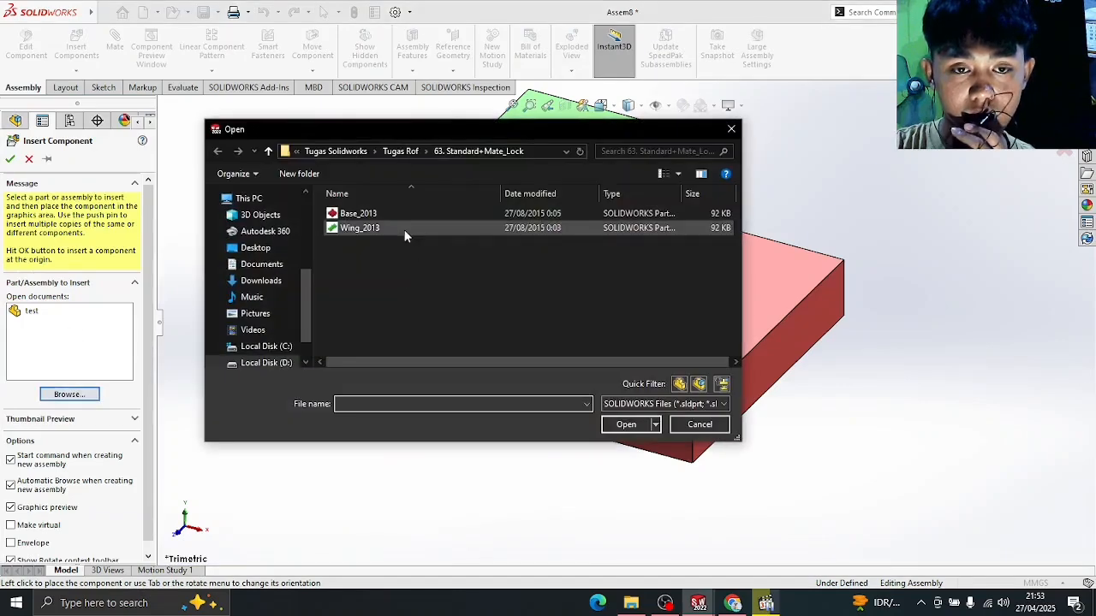
pyautogui.click(626, 424)
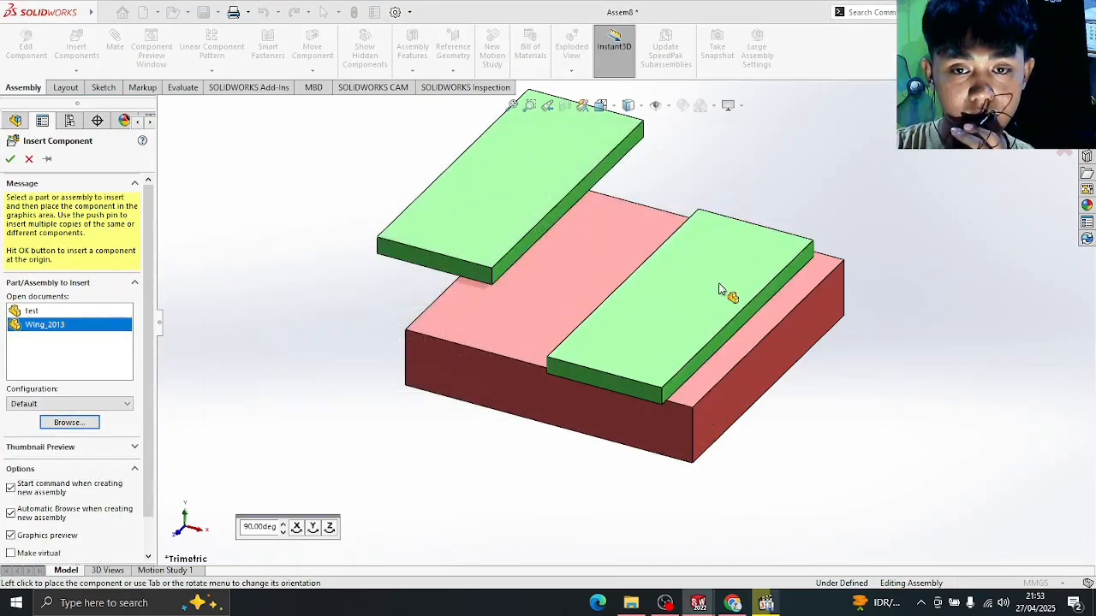
pyautogui.click(796, 179)
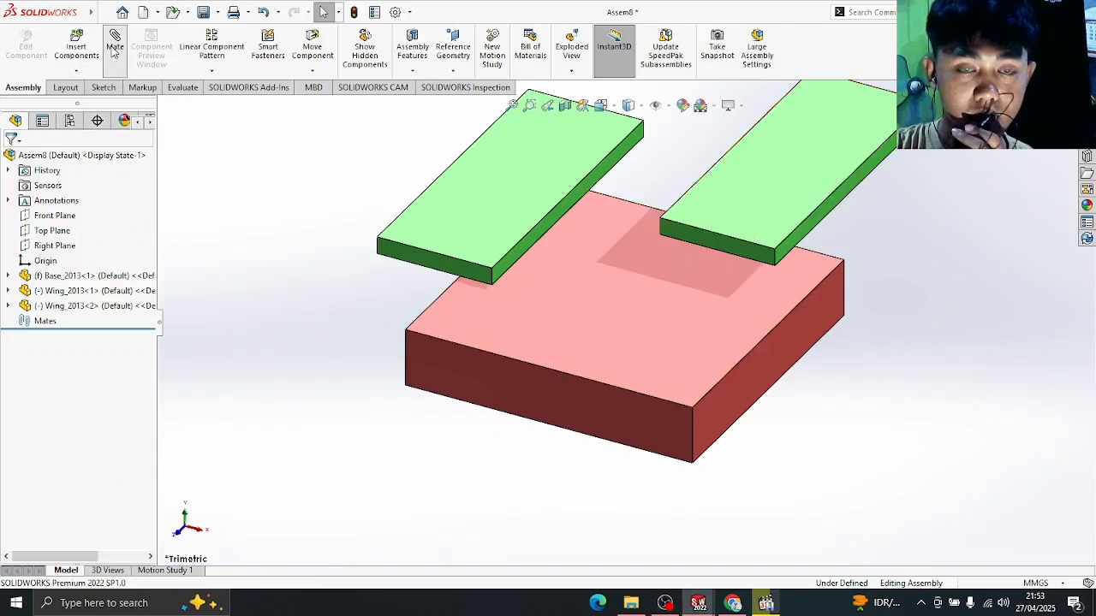
pyautogui.click(116, 73)
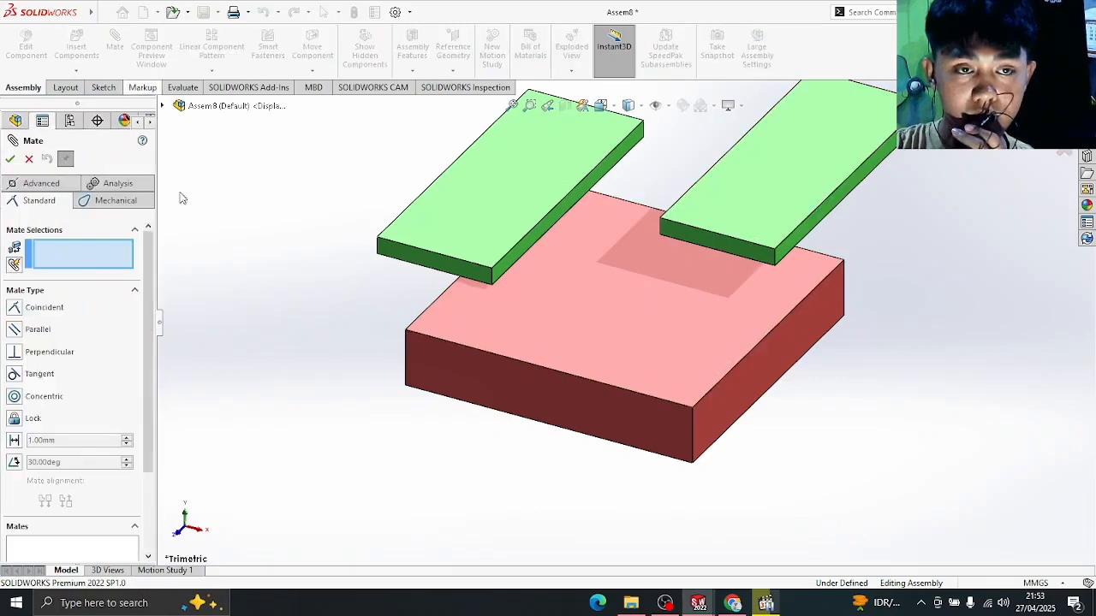
# - Join the two Wing_2013 plates with a Lock mate
pyautogui.moveTo(852, 314); pyautogui.dragTo(854, 287, button='middle')
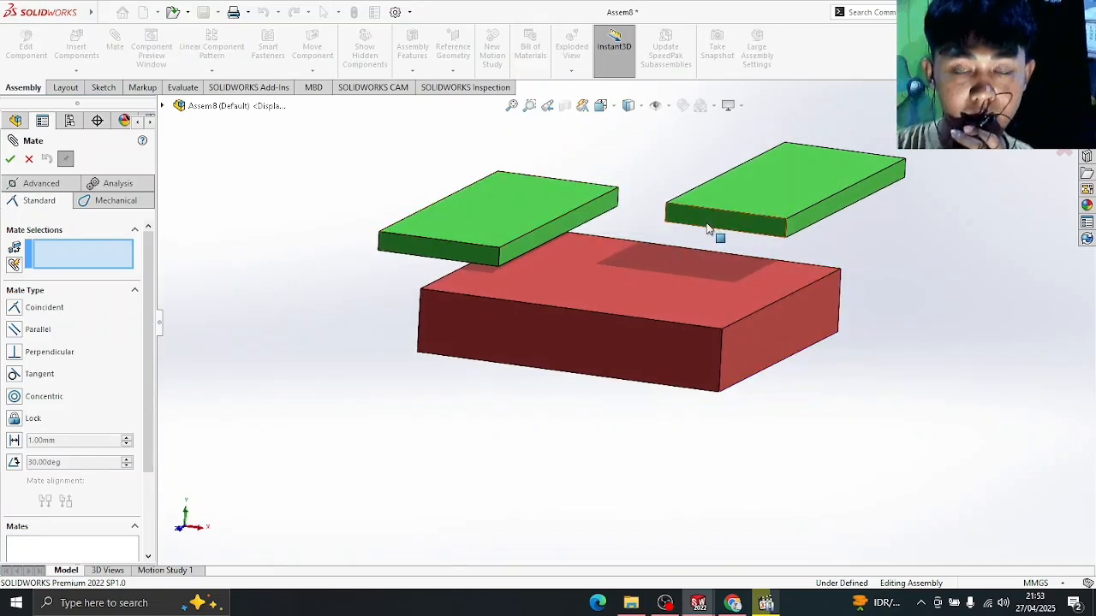
pyautogui.moveTo(817, 180)
pyautogui.mouseDown()
pyautogui.moveTo(783, 204)
pyautogui.moveTo(844, 174)
pyautogui.moveTo(825, 171)
pyautogui.moveTo(822, 230)
pyautogui.moveTo(839, 171)
pyautogui.moveTo(822, 179)
pyautogui.mouseUp()
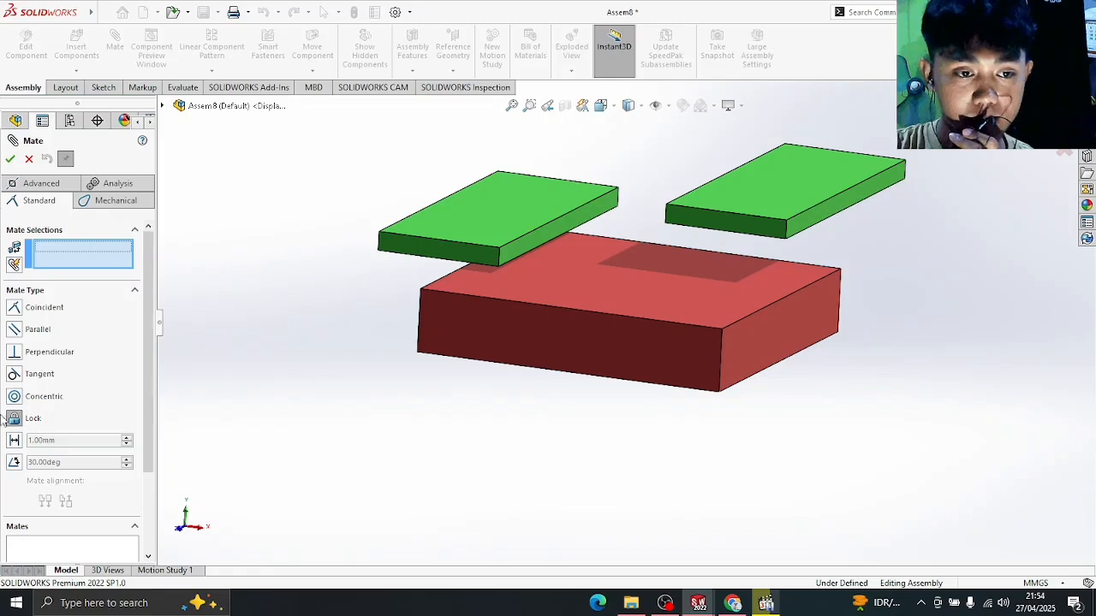
pyautogui.click(528, 200)
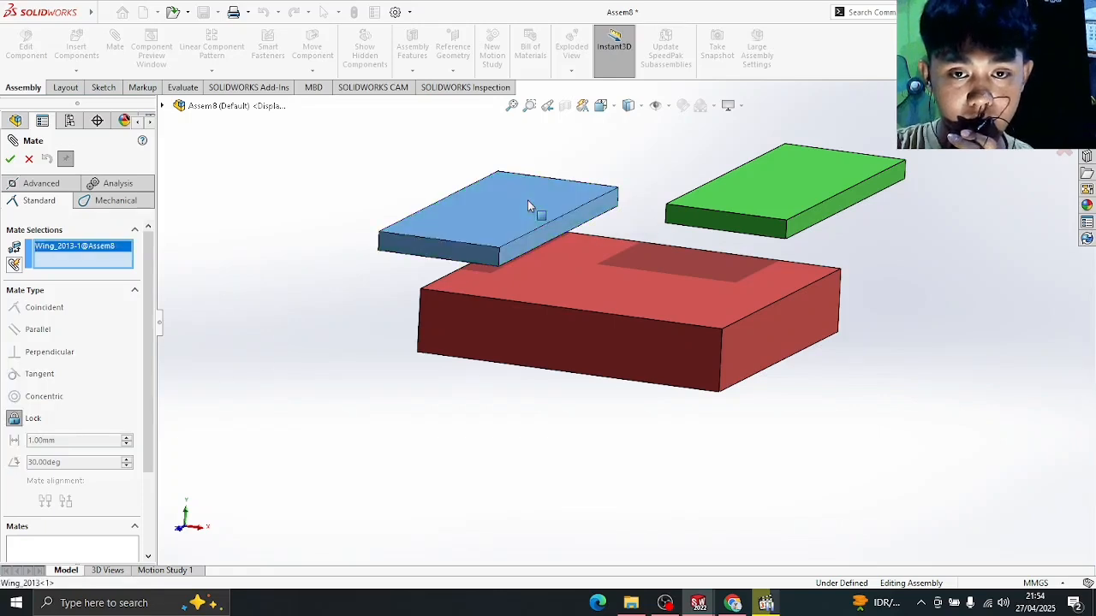
pyautogui.click(777, 172)
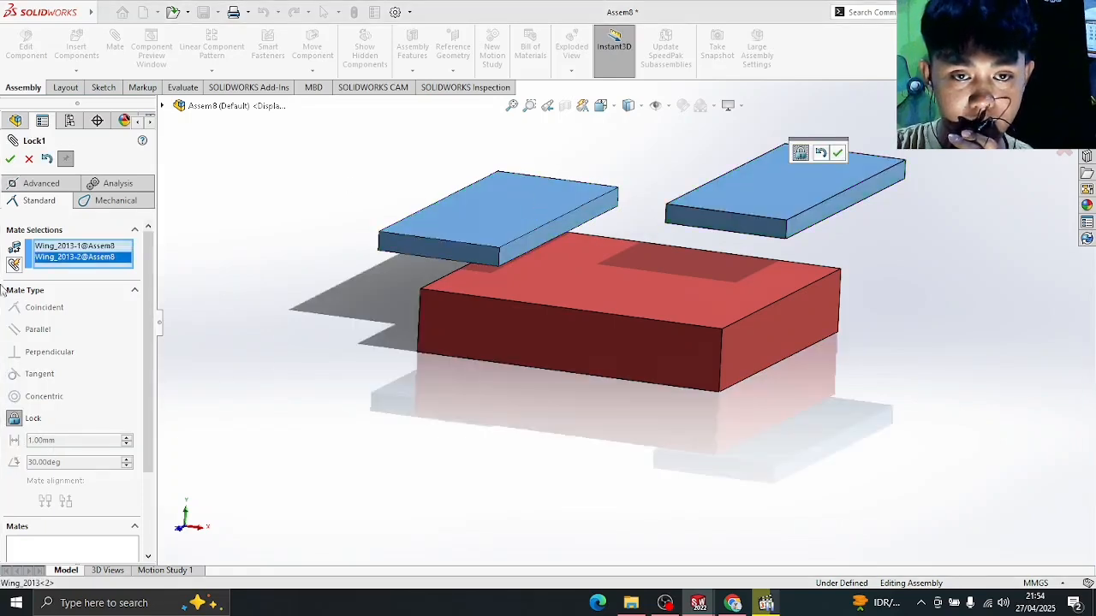
pyautogui.click(10, 159)
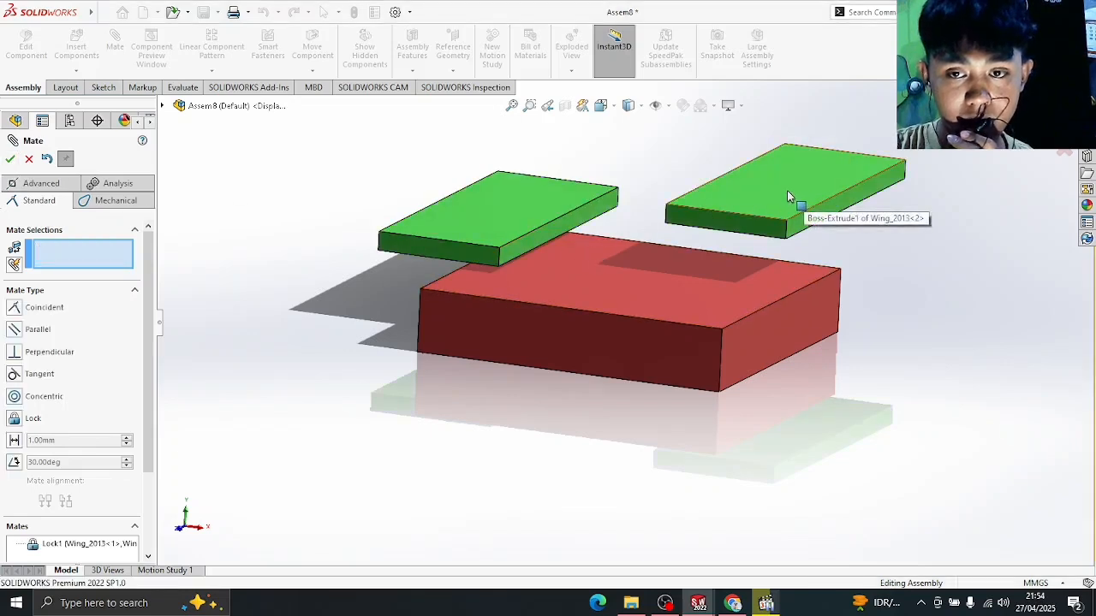
# - Lower the Wing_2013 plates and mate their front face coincident to Base_2013's top face
pyautogui.moveTo(789, 196); pyautogui.dragTo(829, 165)
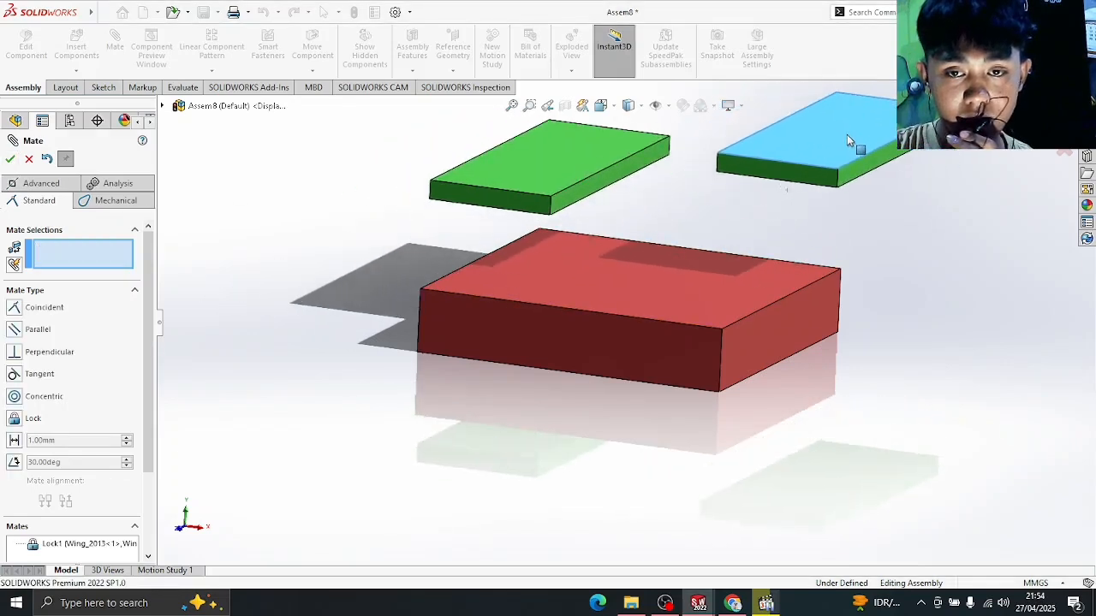
pyautogui.moveTo(588, 157); pyautogui.dragTo(563, 129)
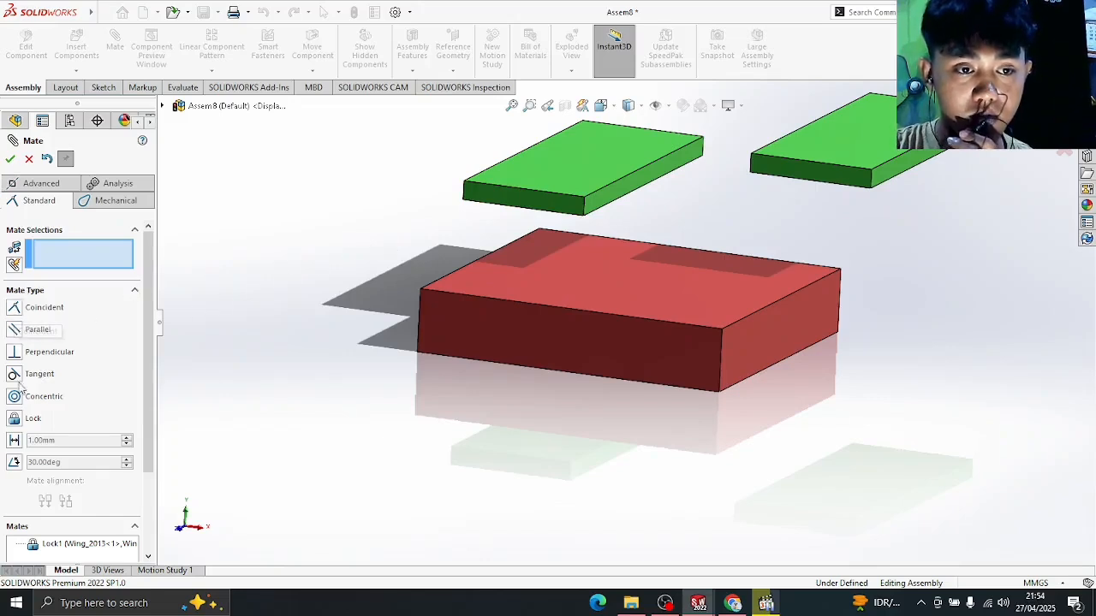
pyautogui.click(566, 206)
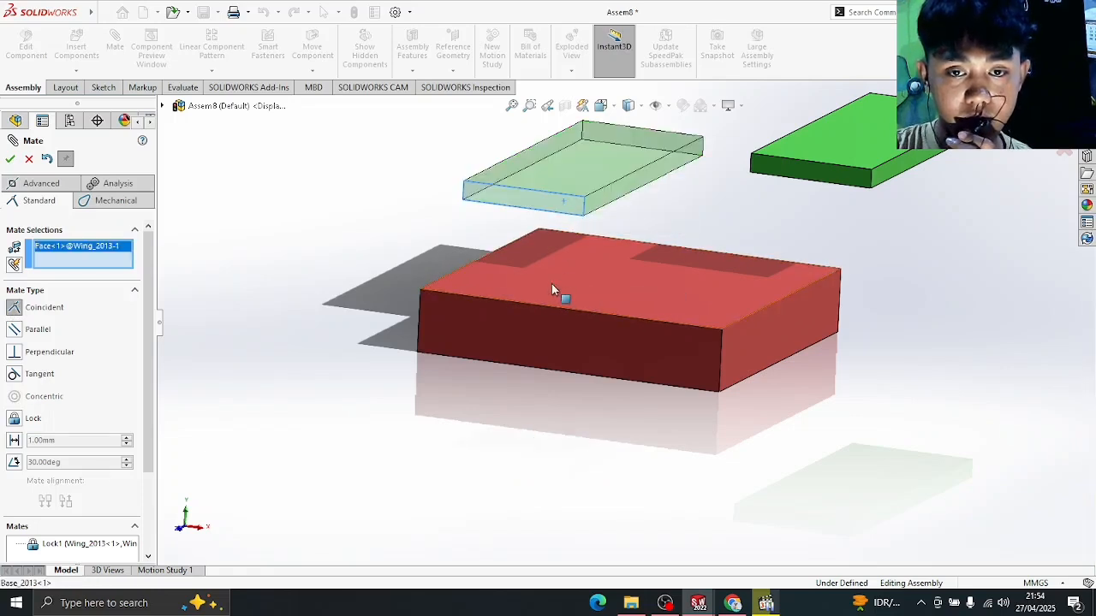
pyautogui.click(551, 283)
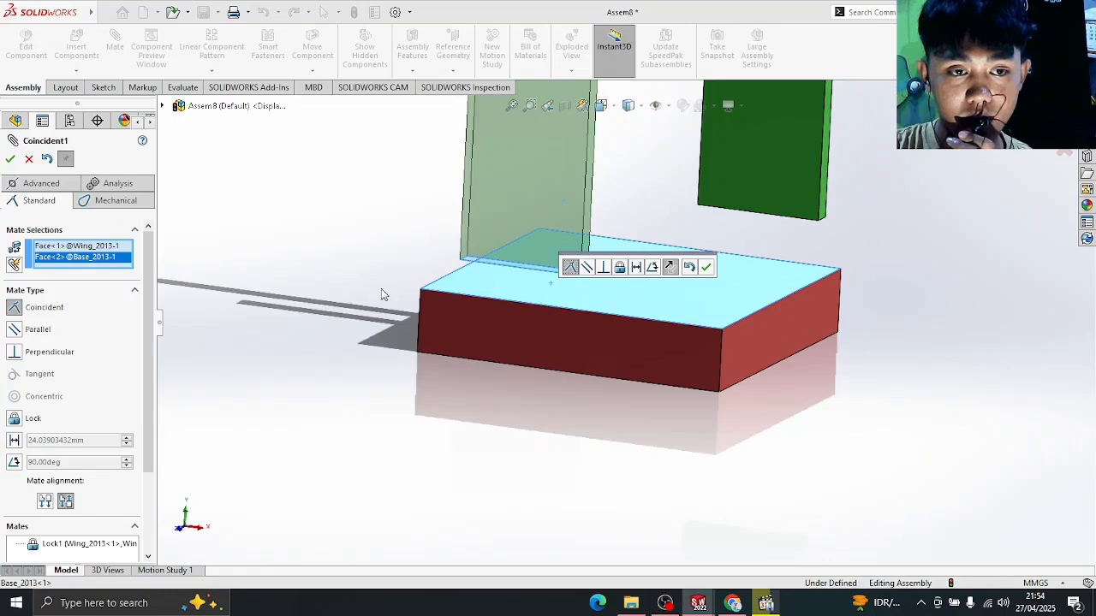
pyautogui.moveTo(860, 237); pyautogui.dragTo(862, 175, button='middle')
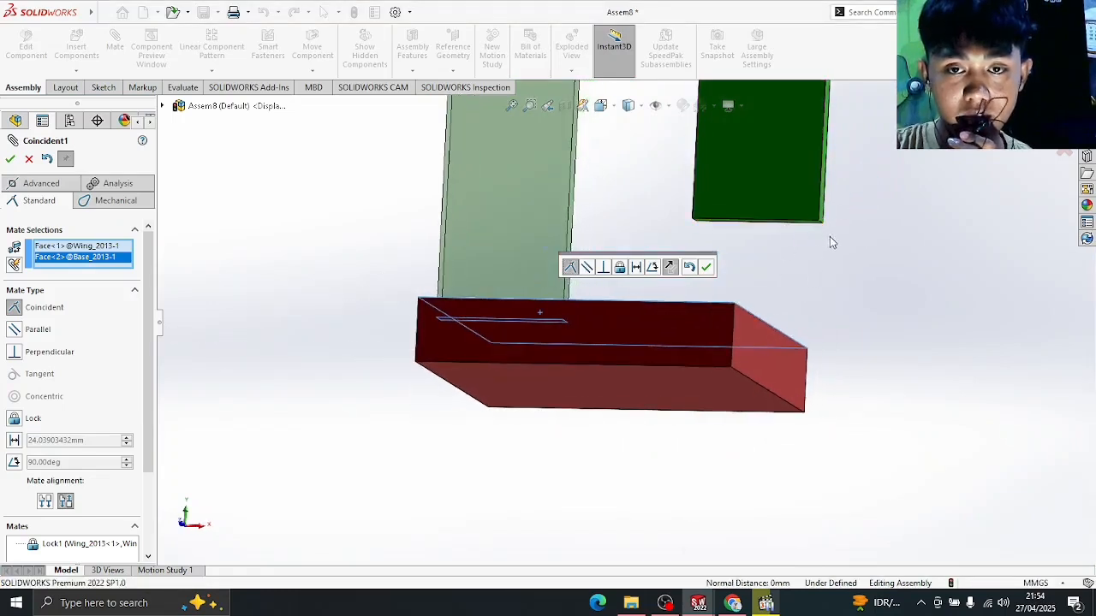
pyautogui.moveTo(830, 242); pyautogui.dragTo(802, 288, button='middle')
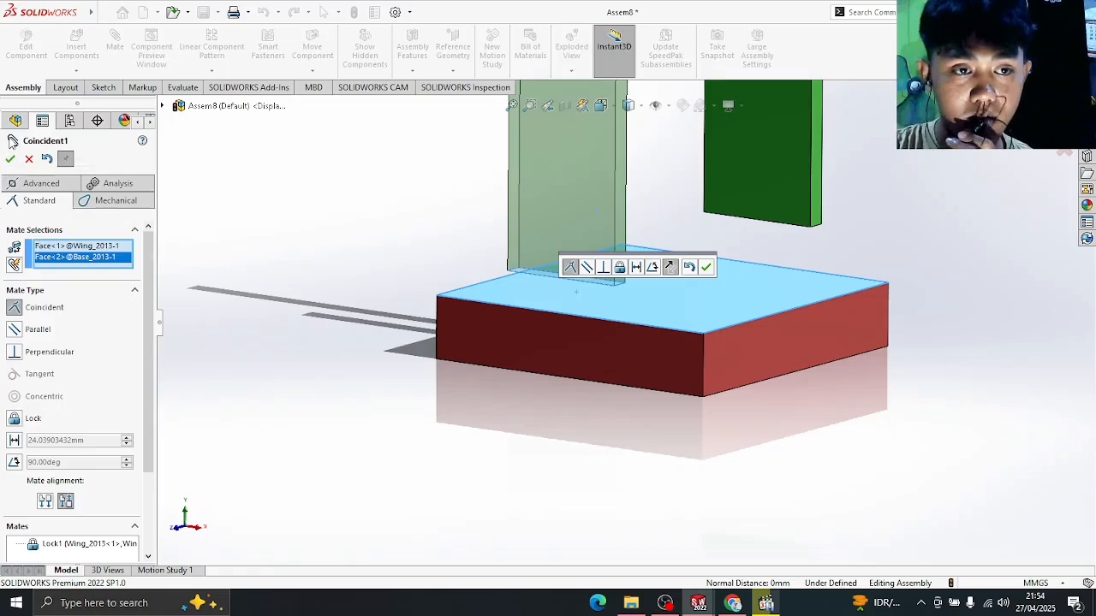
pyautogui.click(11, 159)
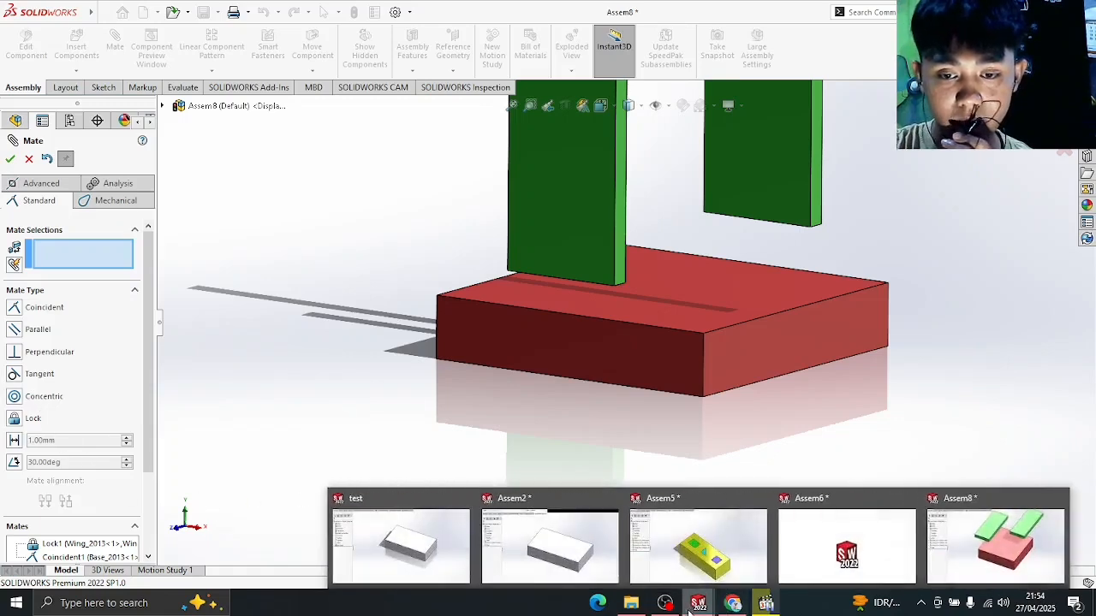
# - In Explorer, go from Tugas Rof into 65. Assemblies_Group+Ex and open Practice_Drawing.JPG
pyautogui.click(631, 603)
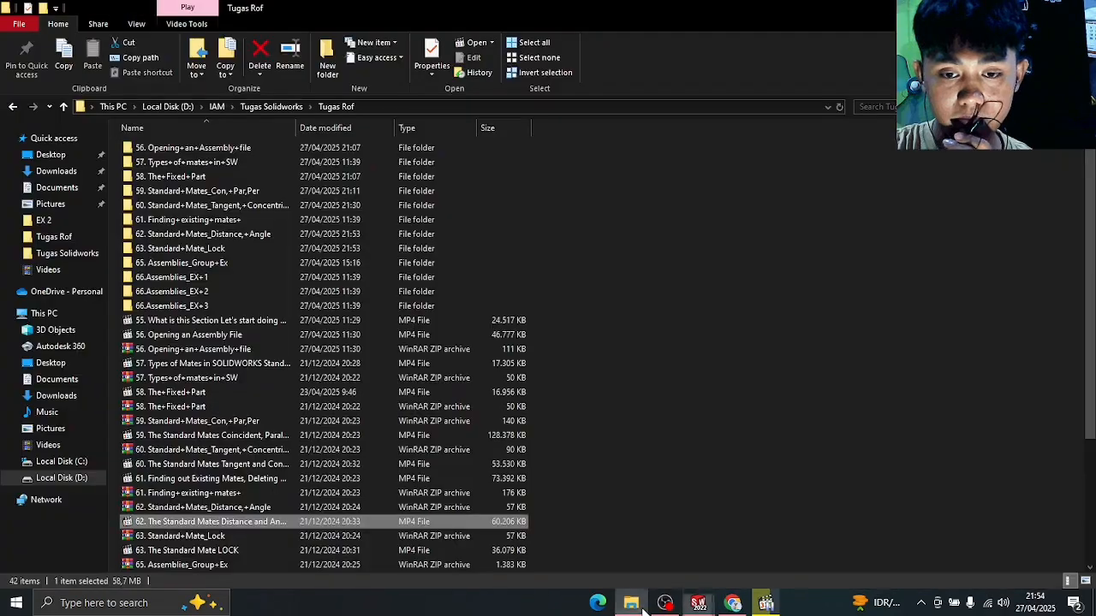
pyautogui.doubleClick(222, 277)
pyautogui.click(335, 106)
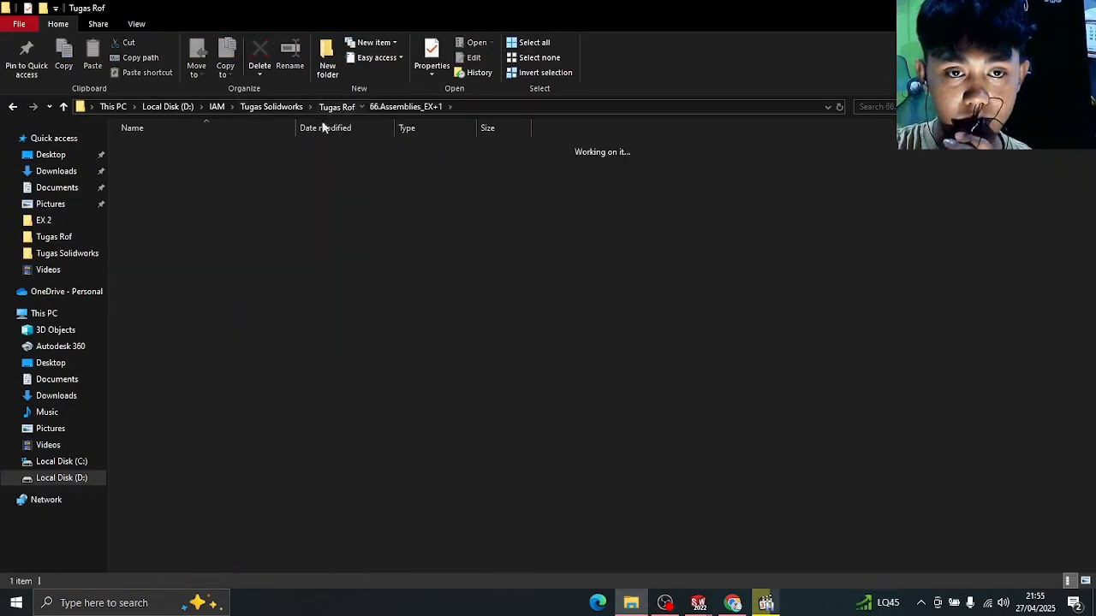
pyautogui.doubleClick(216, 266)
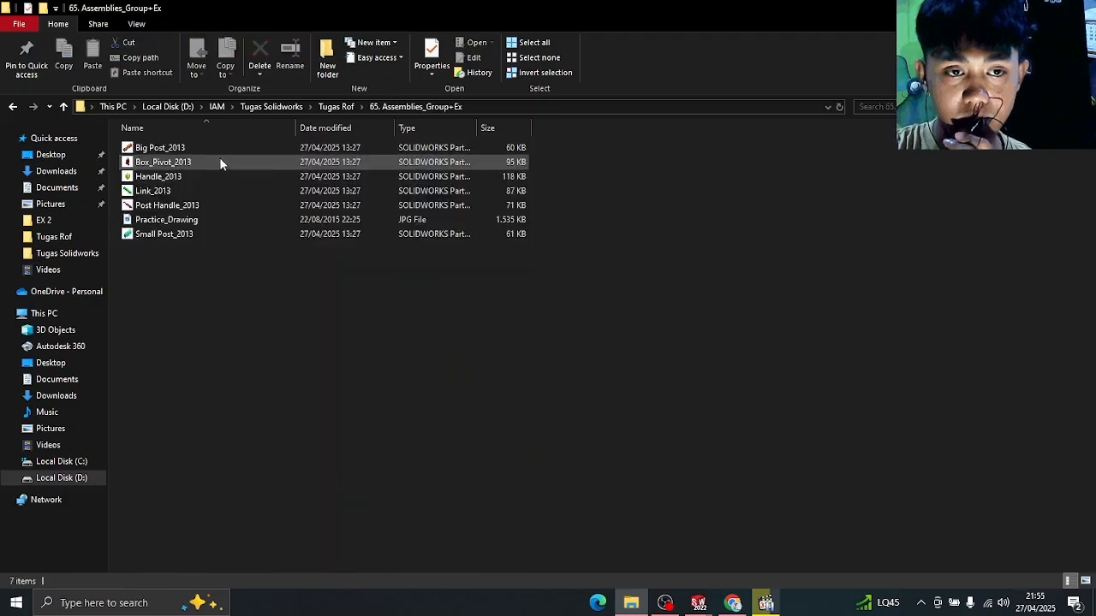
pyautogui.click(196, 224)
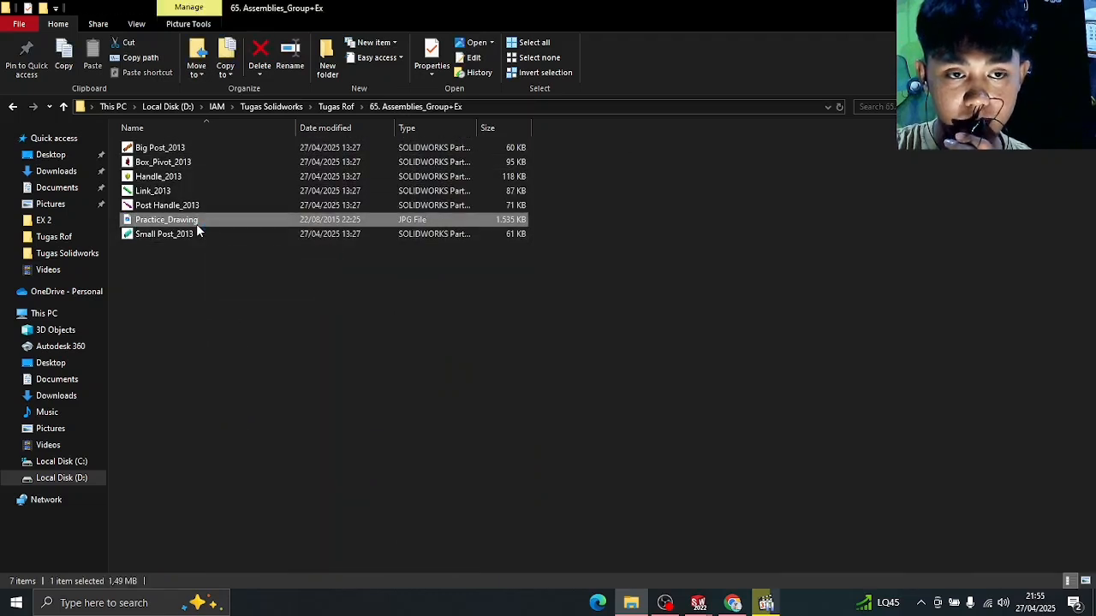
pyautogui.doubleClick(196, 224)
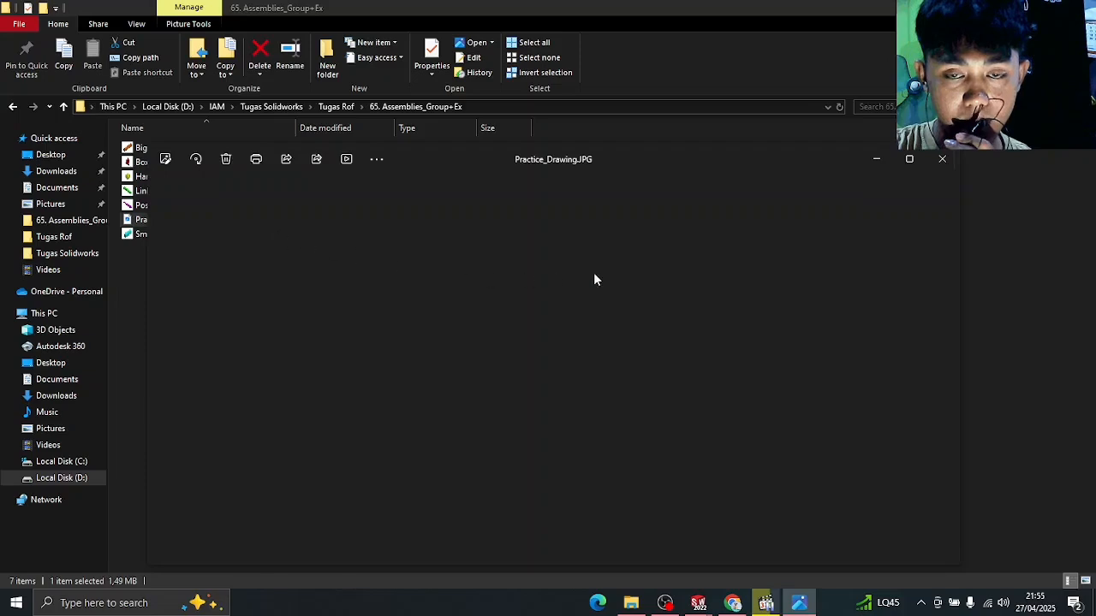
# - Maximize Practice_Drawing.JPG in Photos, then return to the empty Assem9 assembly
pyautogui.click(913, 164)
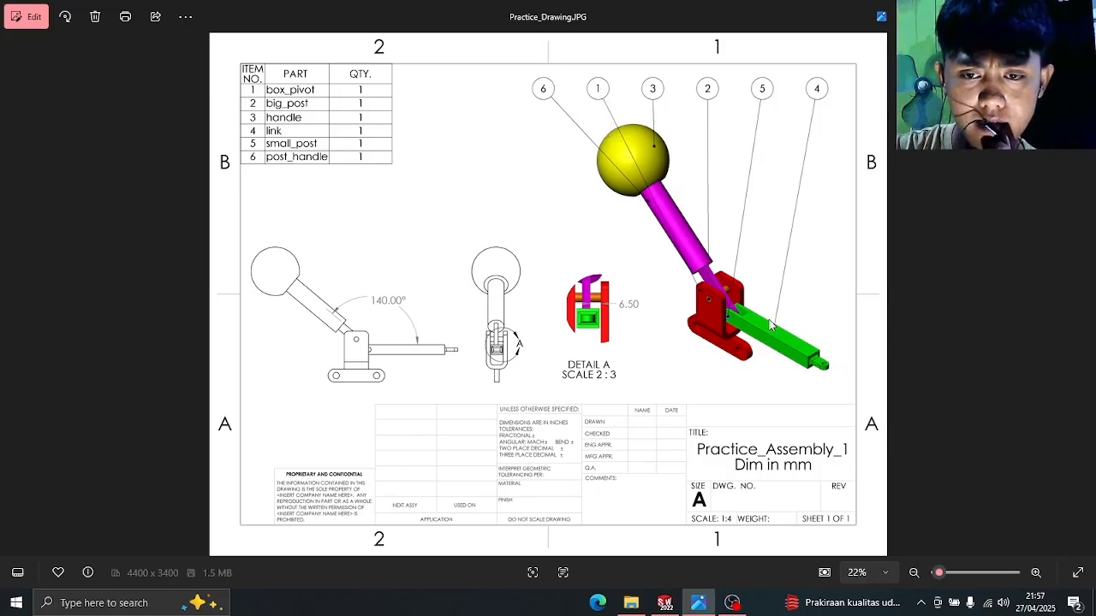
pyautogui.click(683, 608)
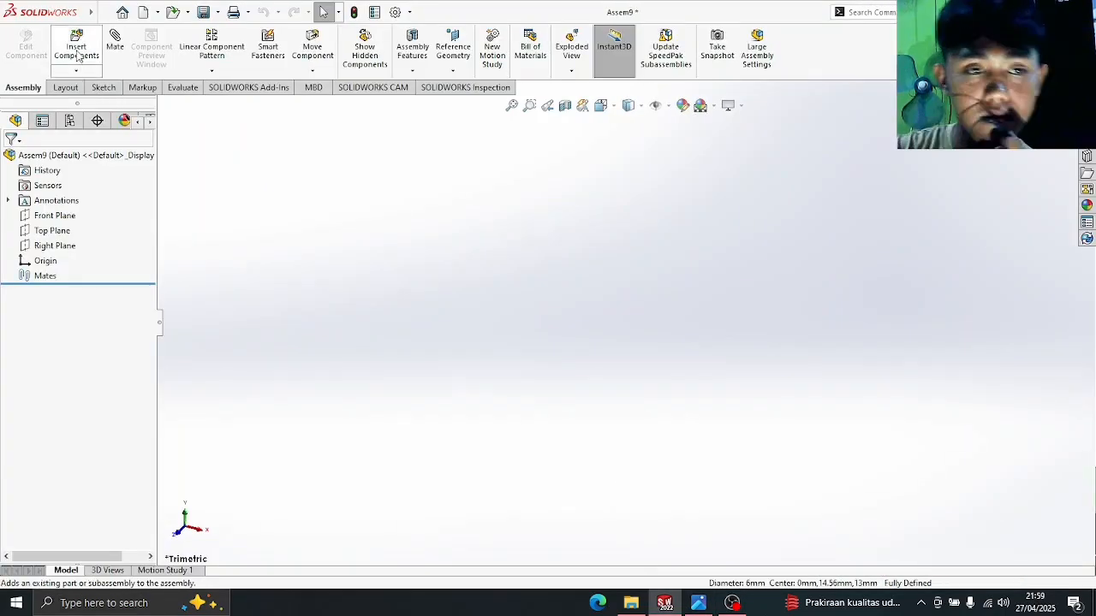
# - Insert Box_Pivot_2013 and place it in Assem9
pyautogui.click(77, 51)
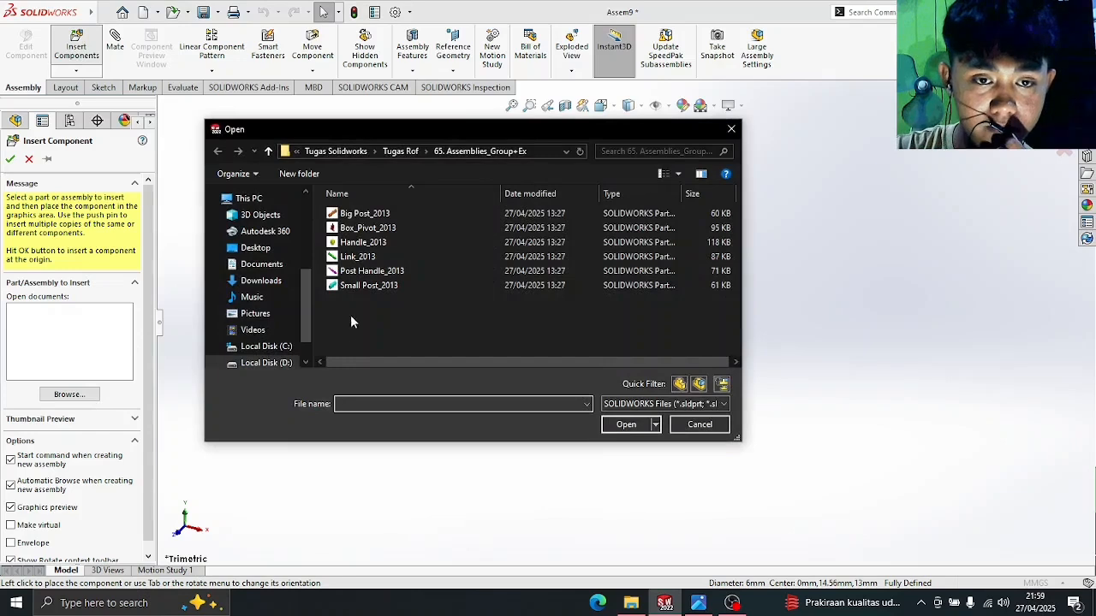
pyautogui.click(388, 229)
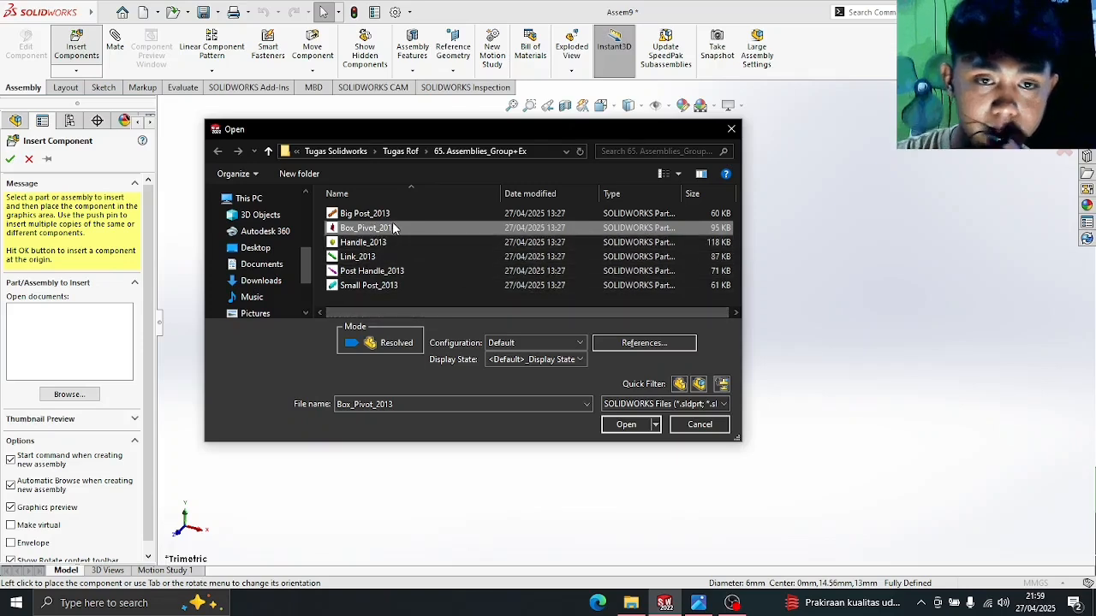
pyautogui.click(626, 425)
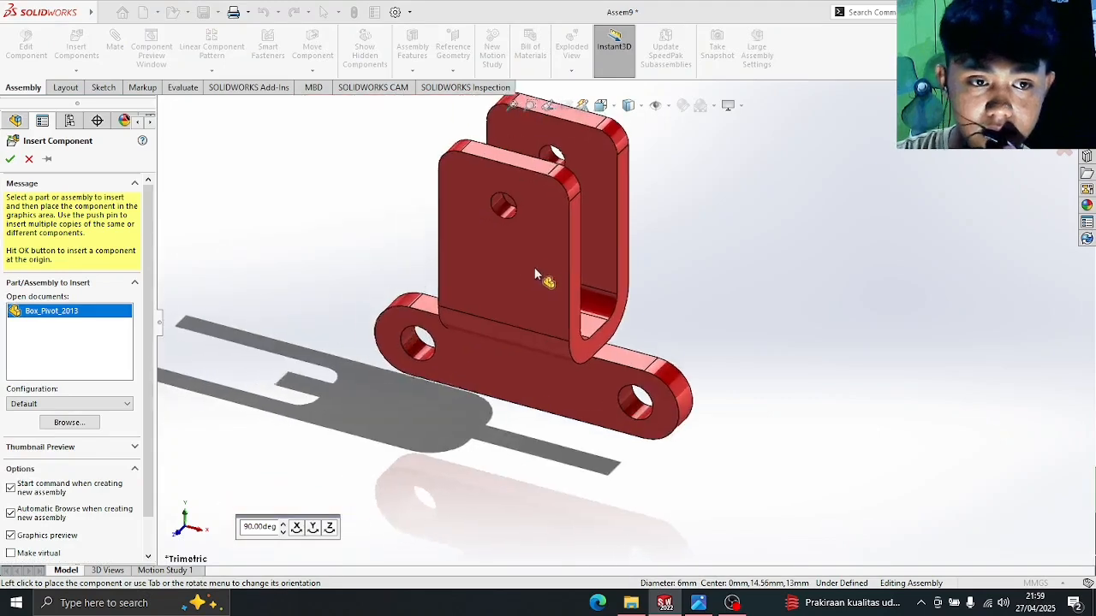
pyautogui.click(589, 306)
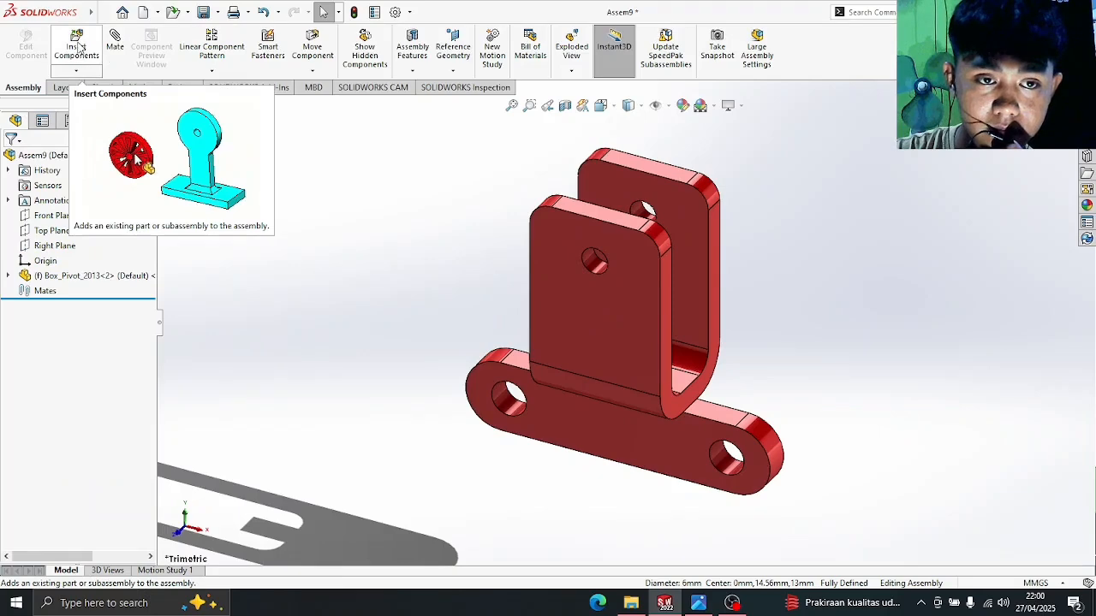
# - Insert Big Post_2013 and place the pin in the assembly
pyautogui.click(77, 44)
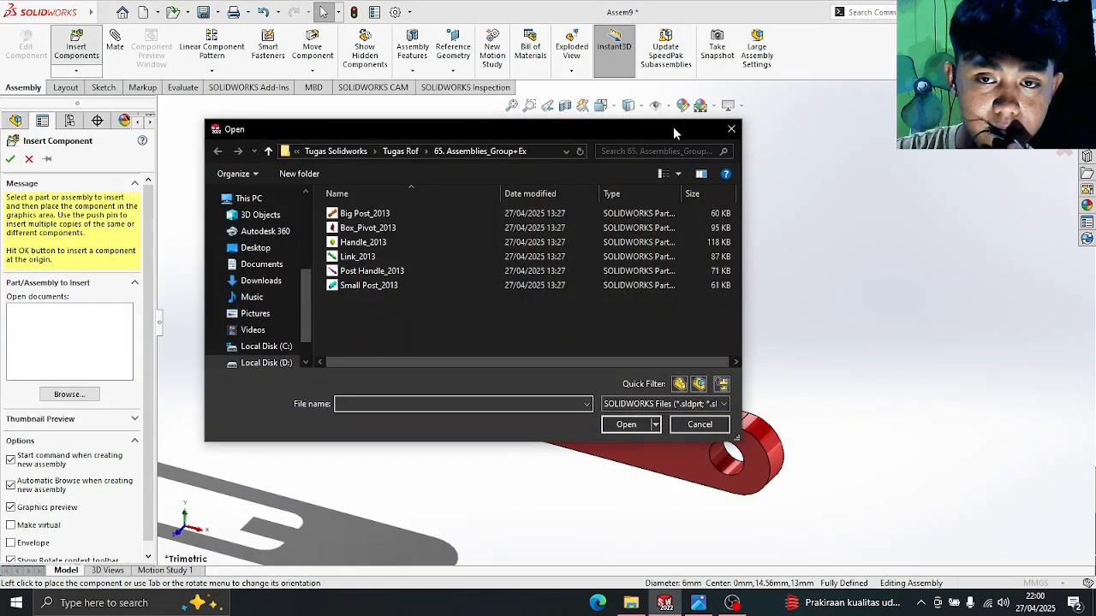
pyautogui.moveTo(673, 127); pyautogui.dragTo(706, 257)
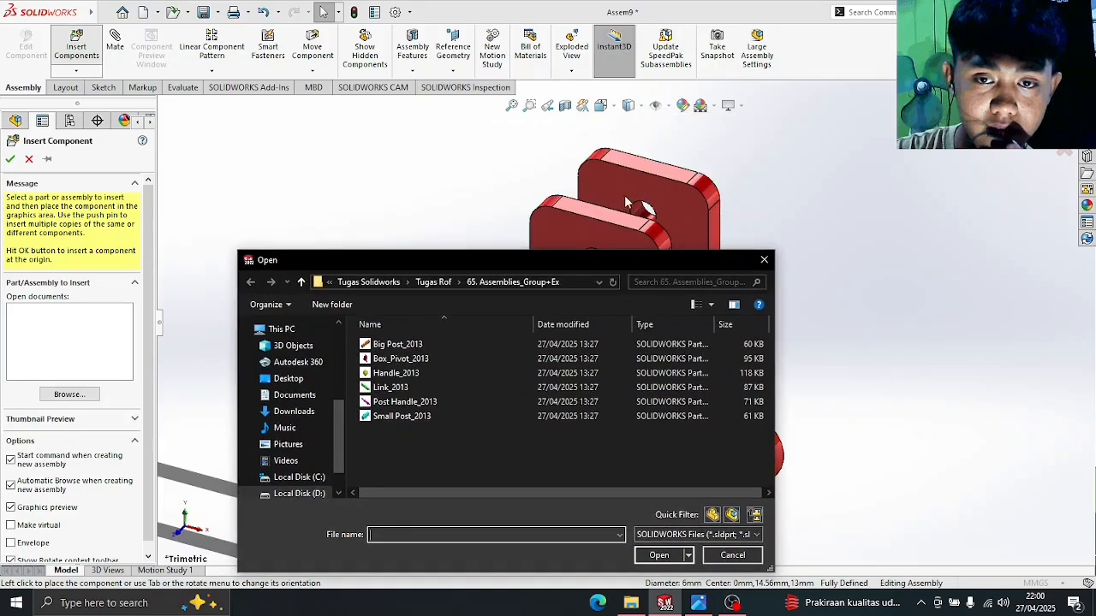
pyautogui.doubleClick(400, 345)
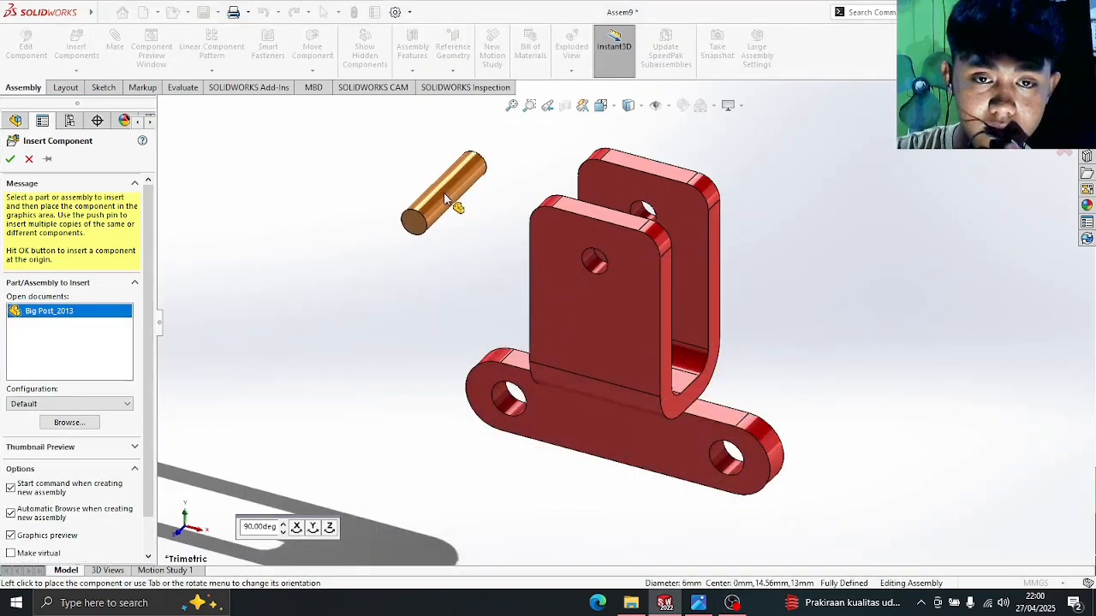
pyautogui.click(444, 196)
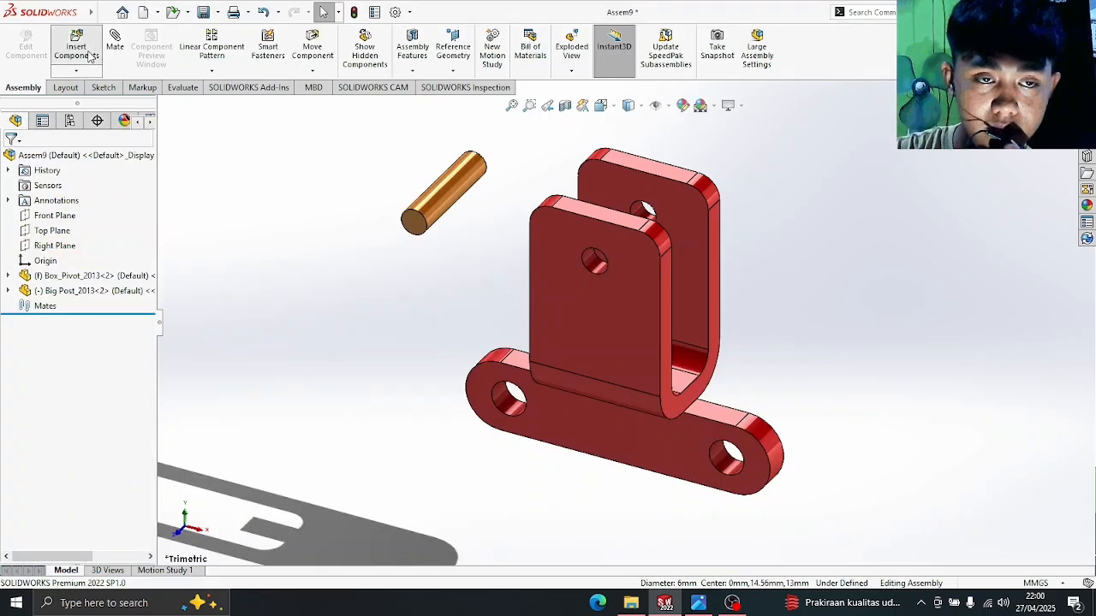
# - Insert Handle, Link, Post Handle and Small Post together and place each one
pyautogui.click(90, 56)
pyautogui.click(416, 373)
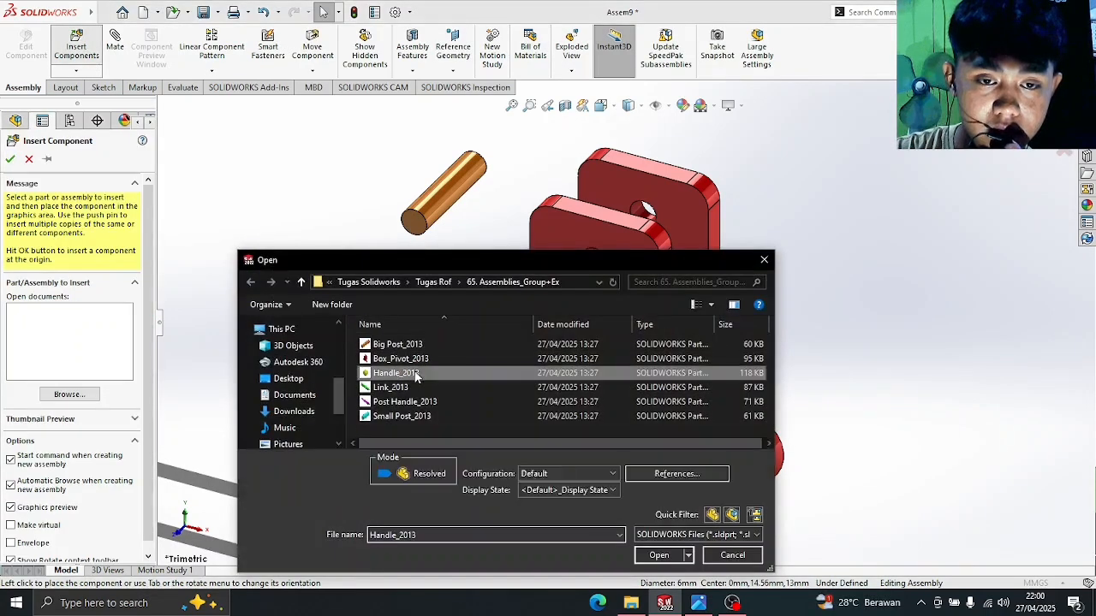
pyautogui.hotkey('shift', 'Down')
pyautogui.hotkey('shift', 'Down')
pyautogui.hotkey('shift', 'Down')
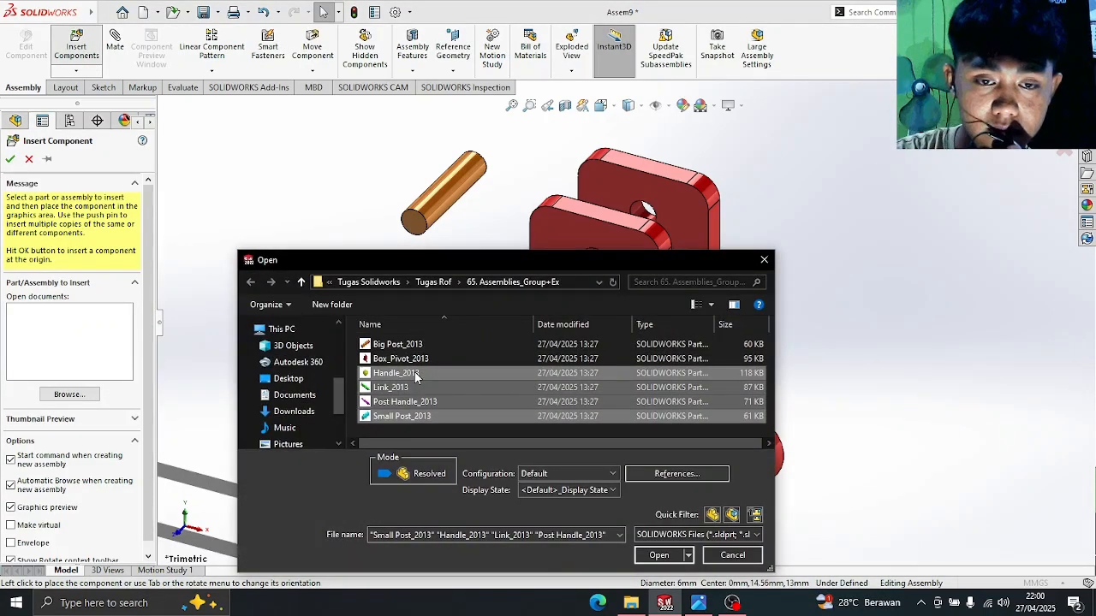
pyautogui.press('Return')
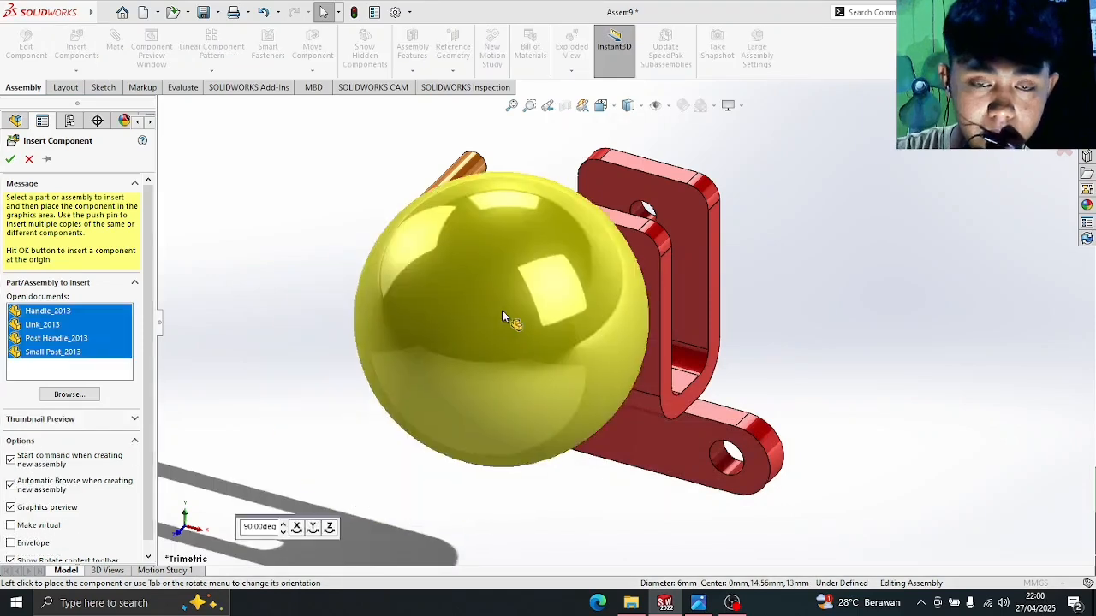
pyautogui.click(459, 200)
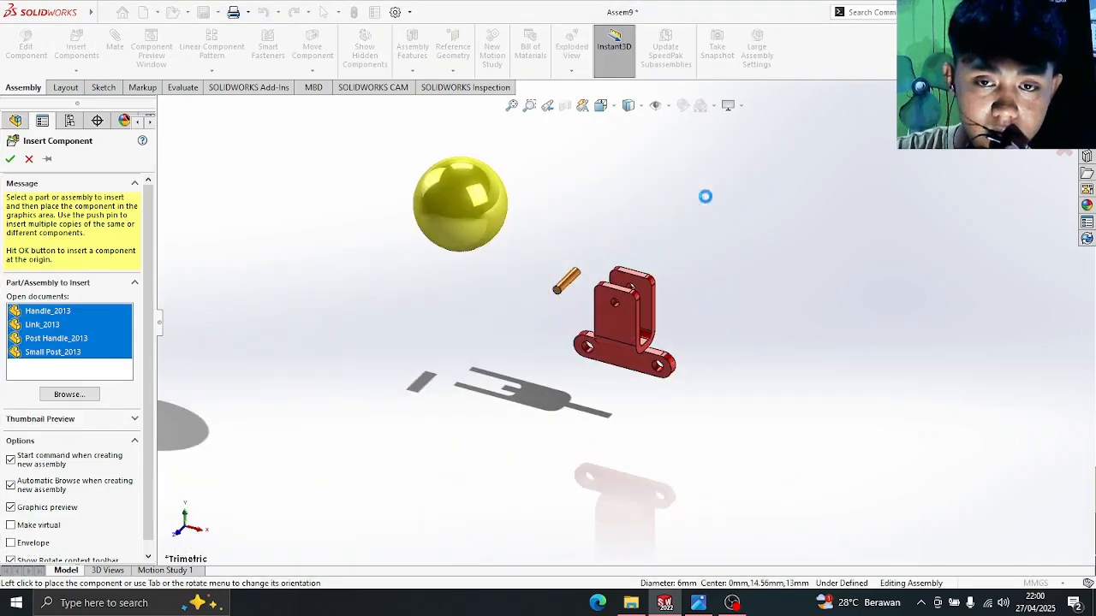
pyautogui.click(718, 248)
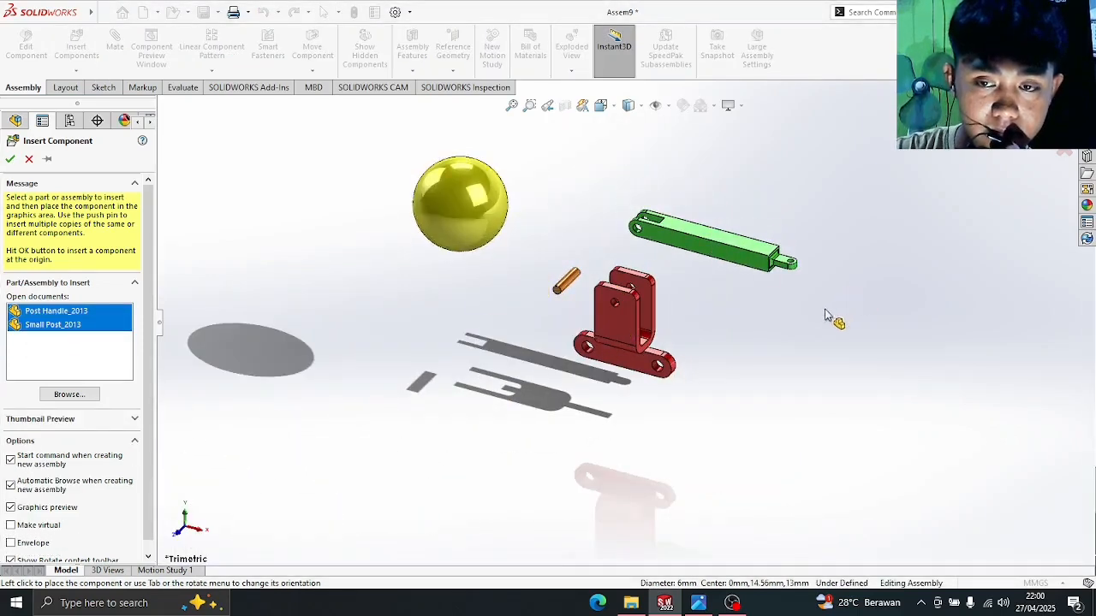
pyautogui.click(814, 333)
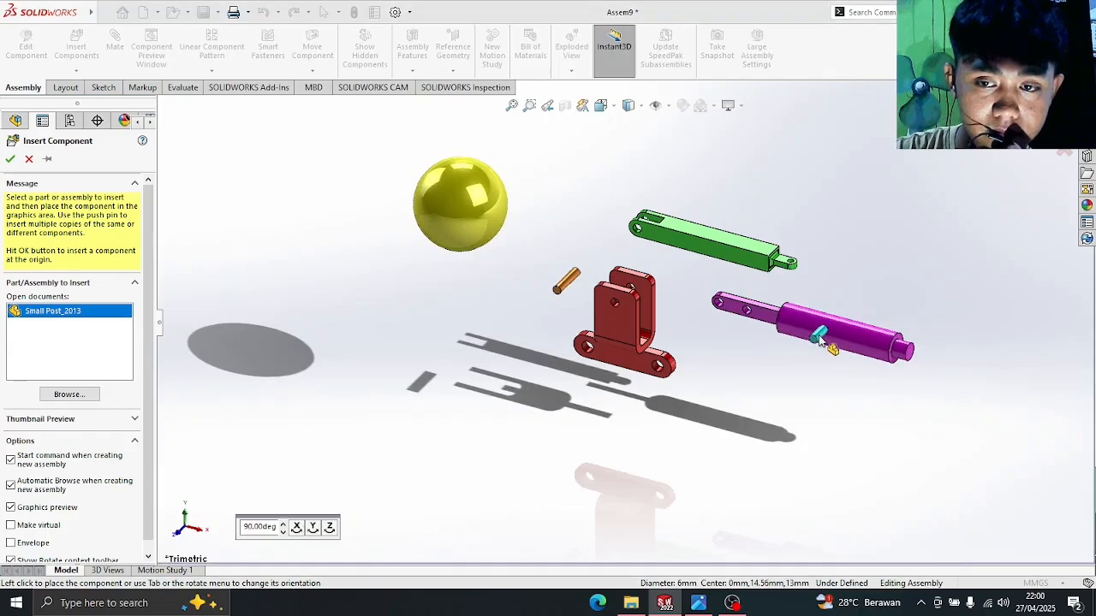
pyautogui.click(535, 353)
pyautogui.click(711, 609)
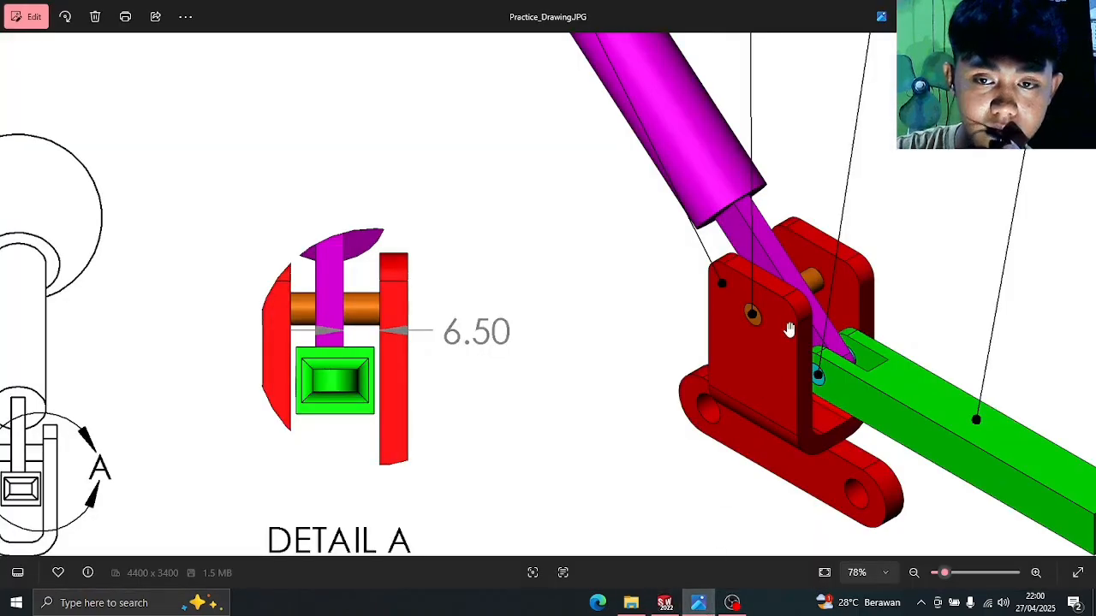
# - Check Detail A's pin arrangement in Practice_Drawing.JPG, then return to SOLIDWORKS Assem9
pyautogui.scroll(-2, 791, 328)
pyautogui.scroll(5, 822, 326)
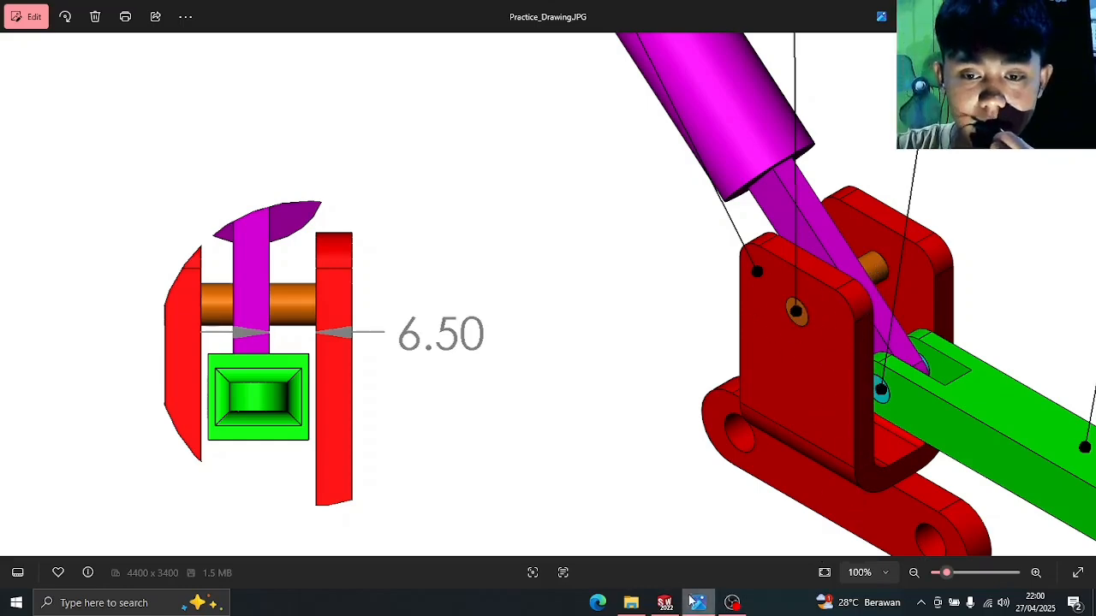
pyautogui.moveTo(729, 604)
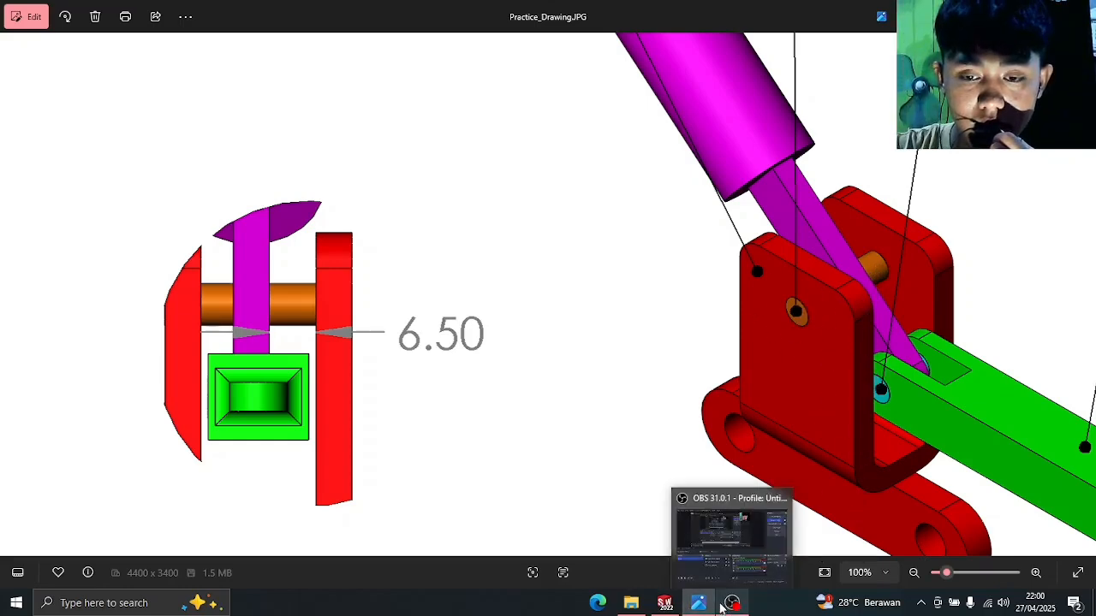
pyautogui.click(664, 603)
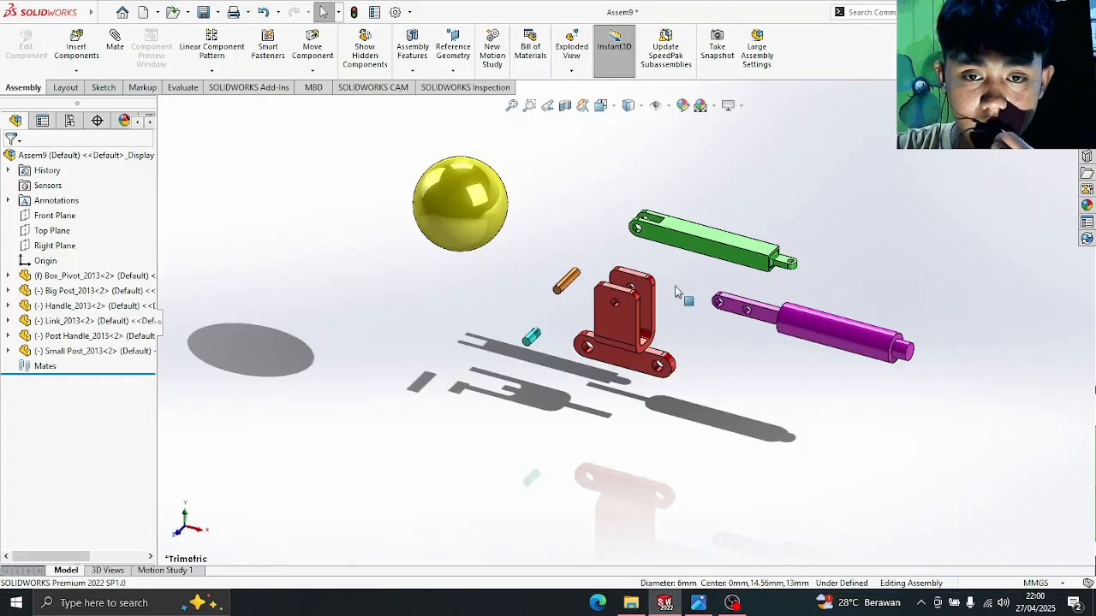
# - Mate the Big Post's end edge concentric with the Box_Pivot hole edge
pyautogui.scroll(-5, 676, 293)
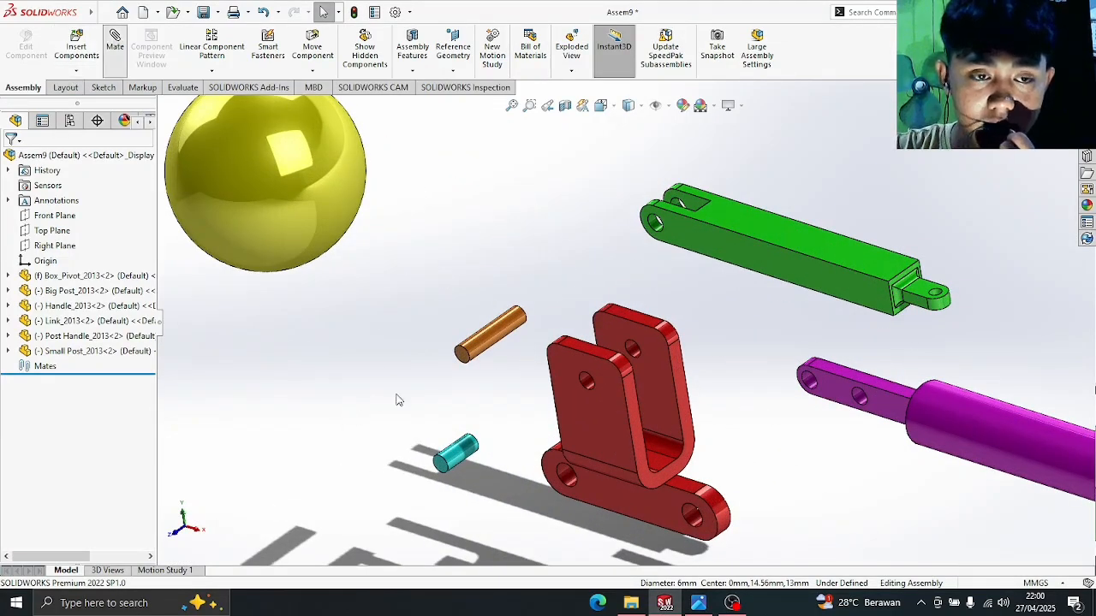
pyautogui.scroll(-3, 469, 379)
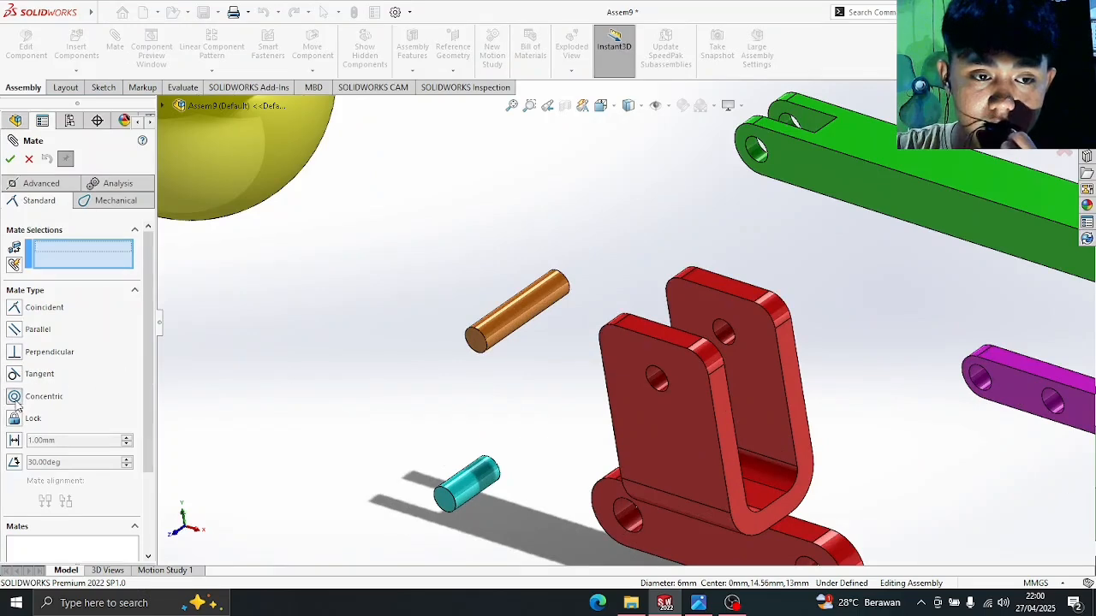
pyautogui.click(478, 342)
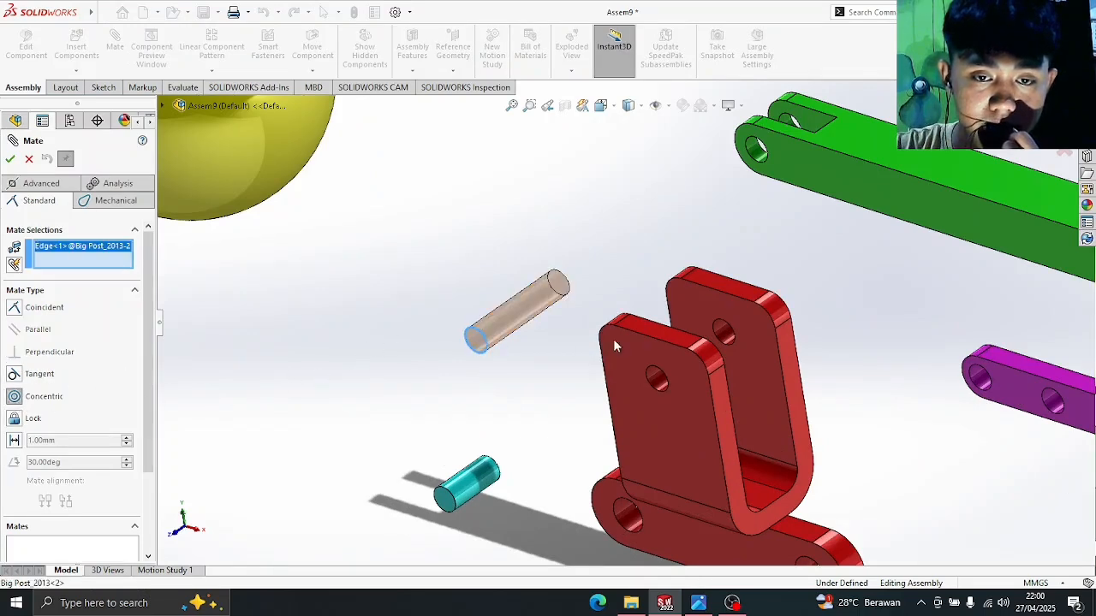
pyautogui.click(657, 376)
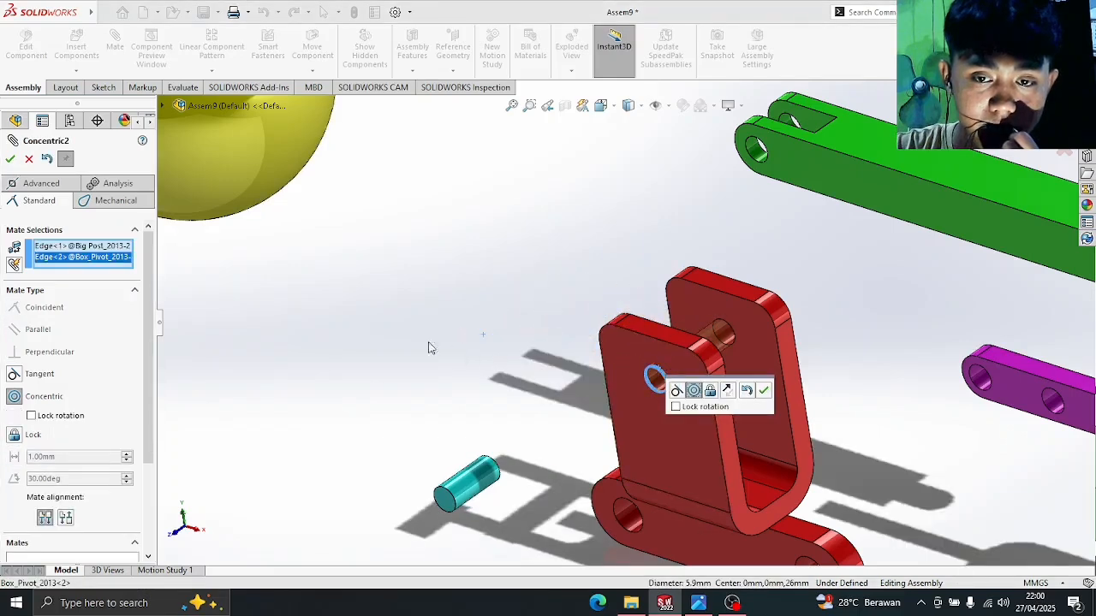
pyautogui.click(10, 160)
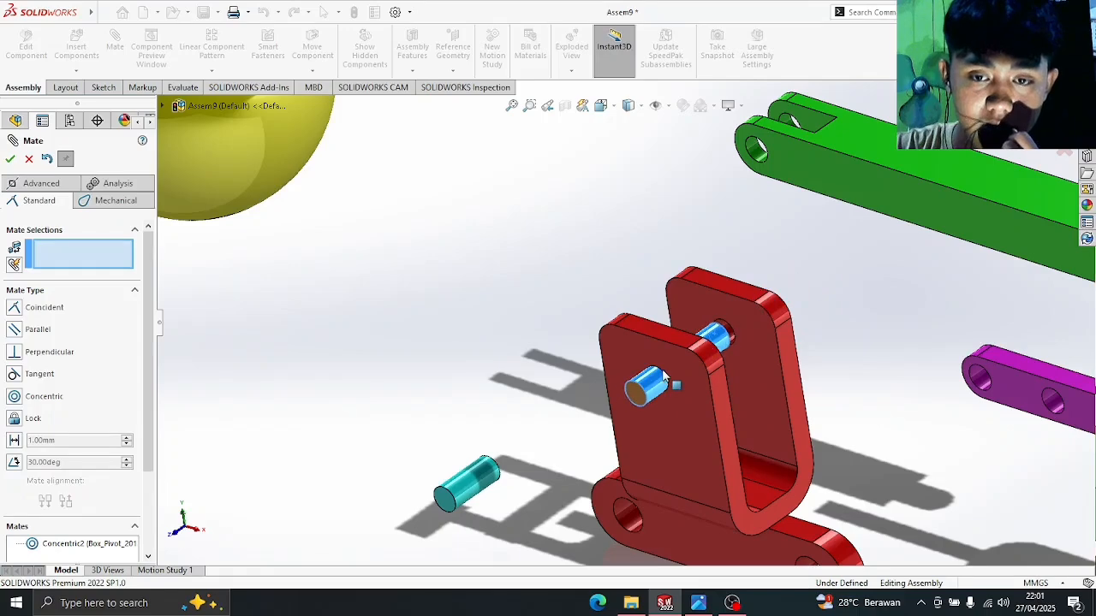
# - Slide the Big Post pin along its axis into the bracket slot
pyautogui.moveTo(674, 369); pyautogui.dragTo(693, 357)
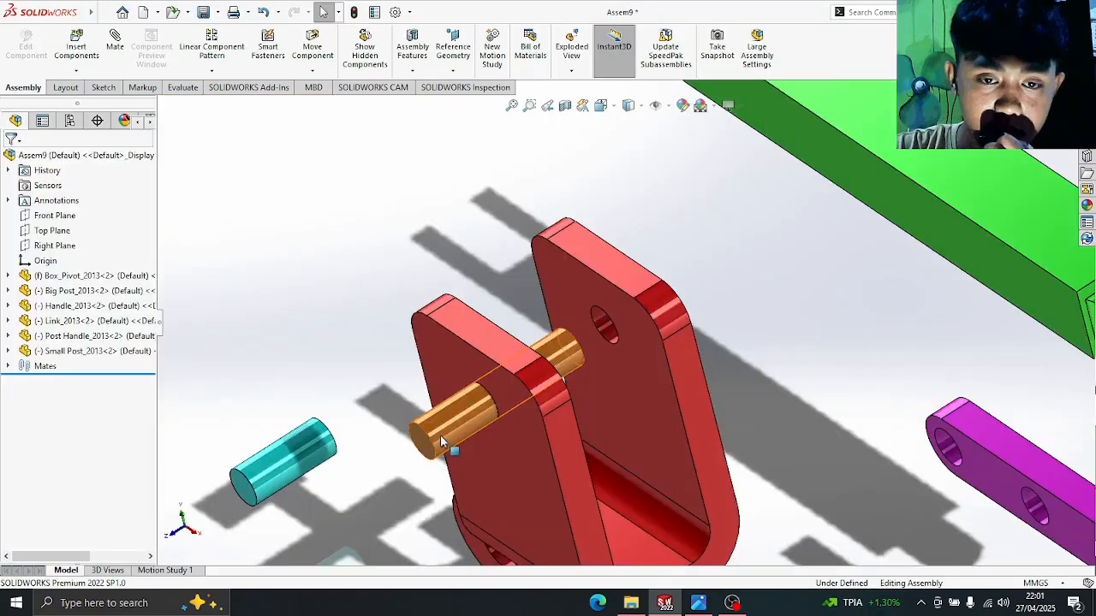
pyautogui.scroll(3, 449, 298)
pyautogui.scroll(-2, 507, 382)
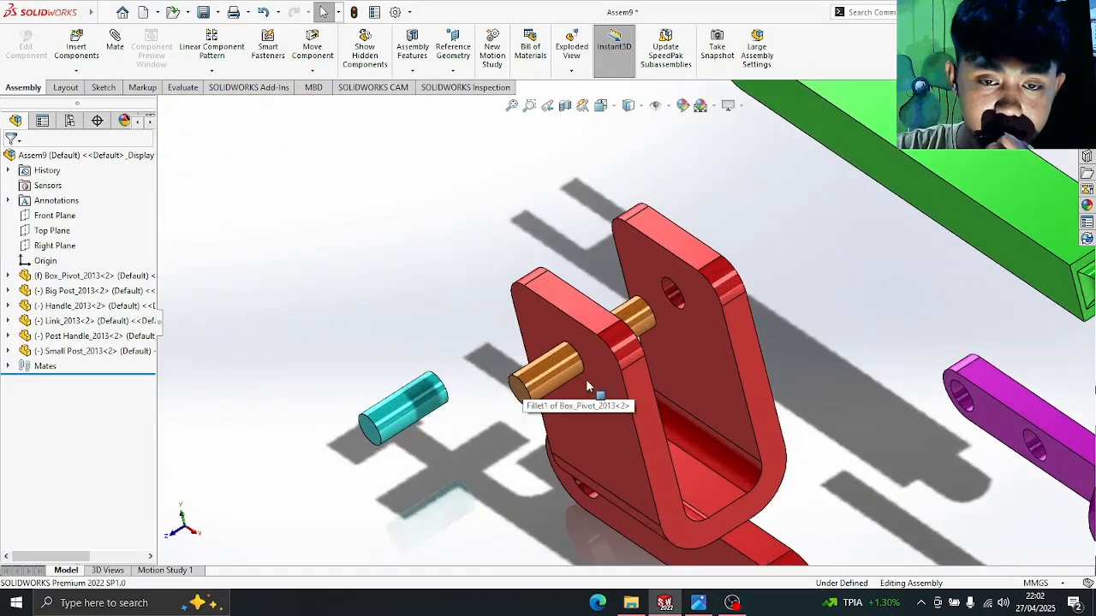
pyautogui.moveTo(560, 377); pyautogui.dragTo(610, 342)
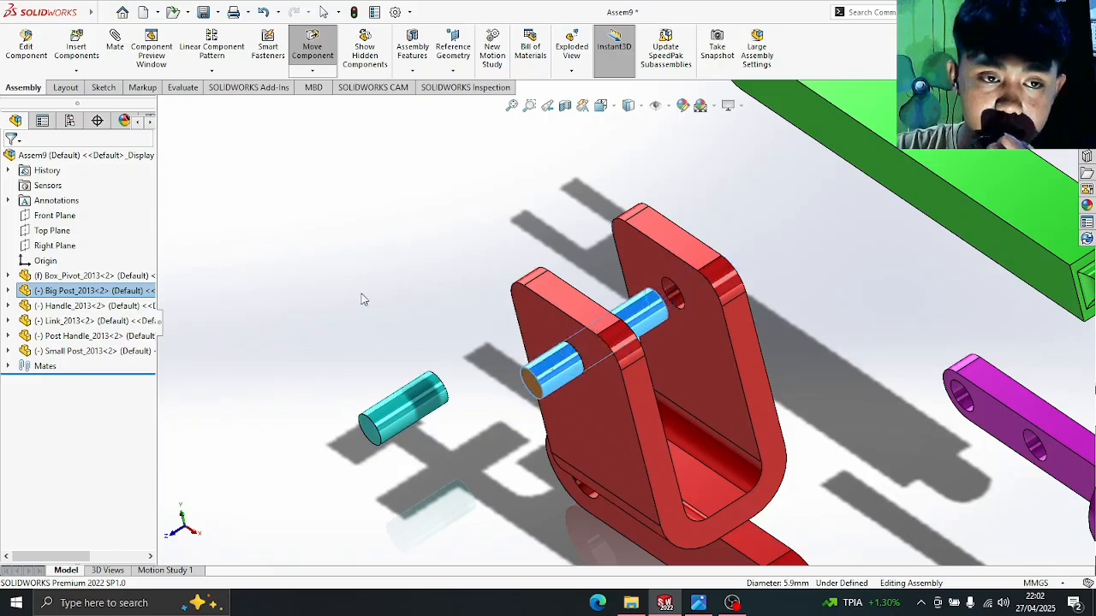
pyautogui.click(114, 47)
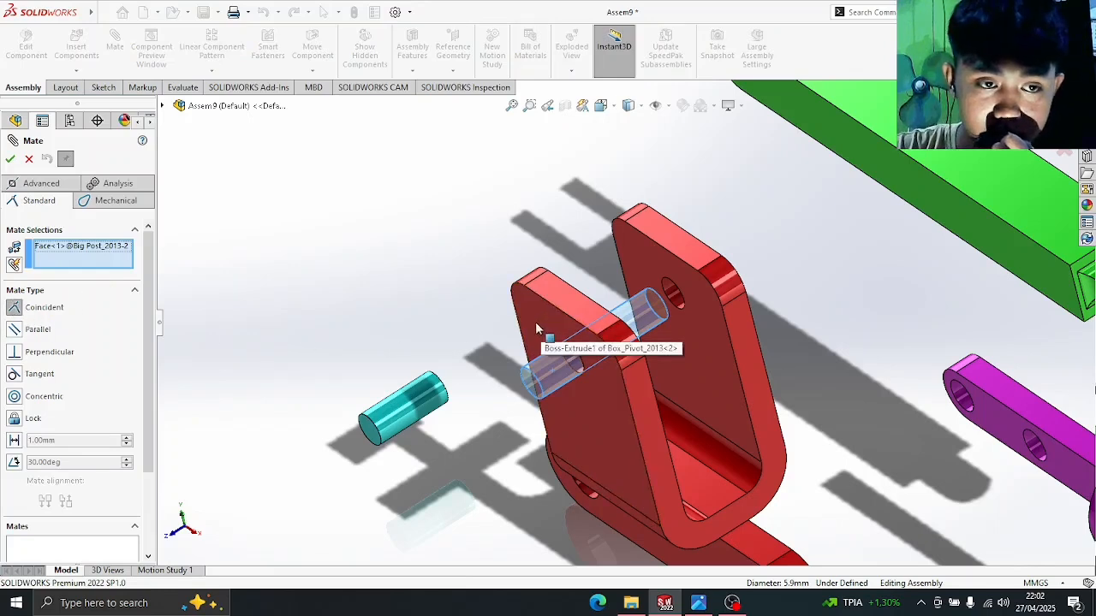
pyautogui.rightClick(96, 248)
pyautogui.click(129, 274)
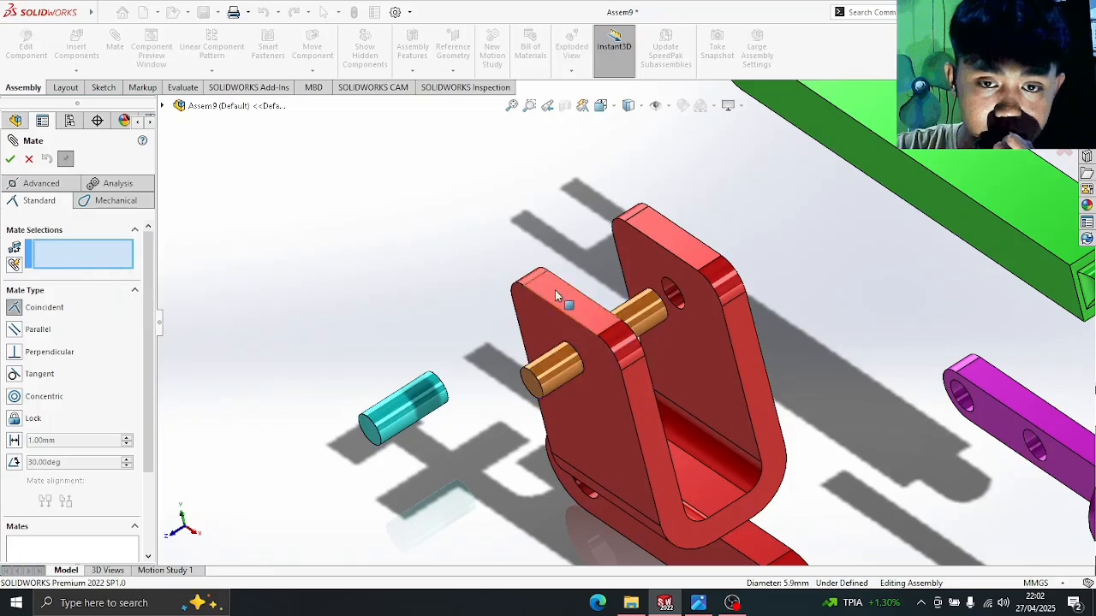
pyautogui.click(530, 315)
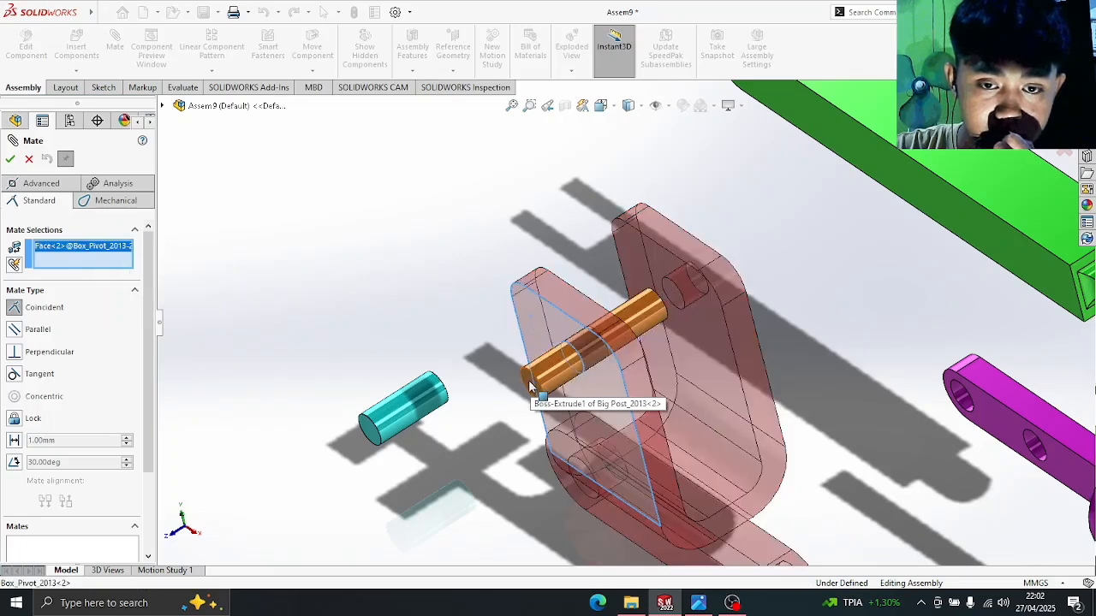
pyautogui.click(534, 379)
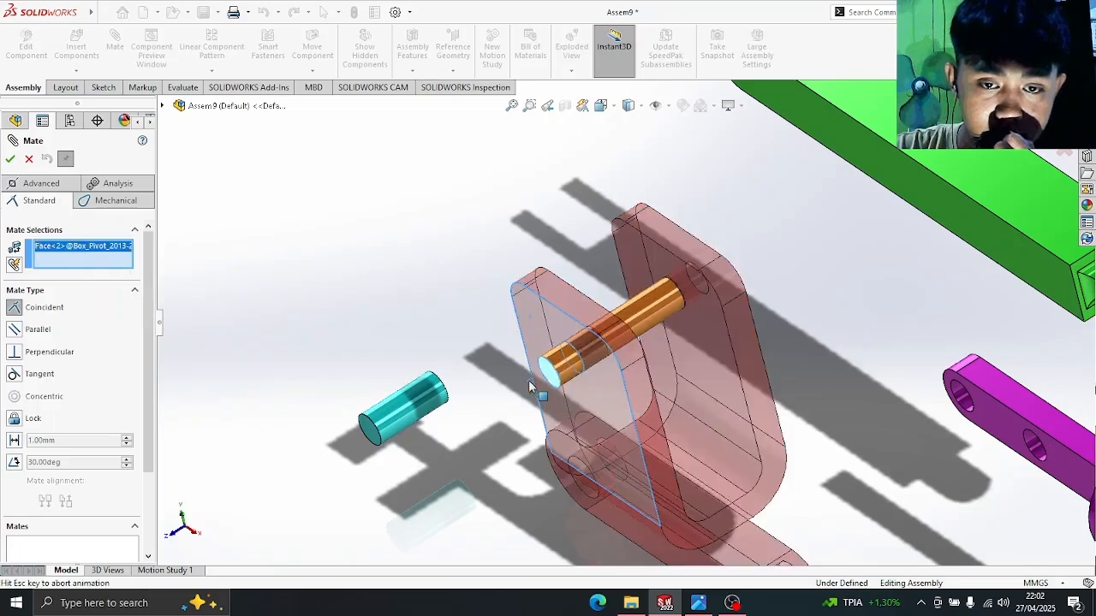
pyautogui.click(10, 158)
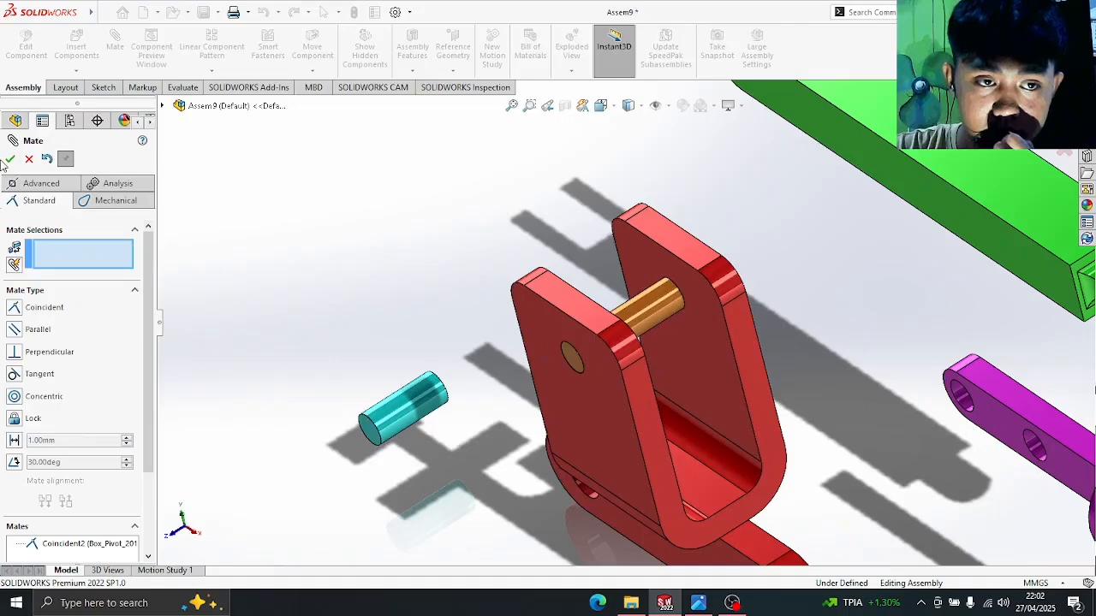
pyautogui.click(653, 324)
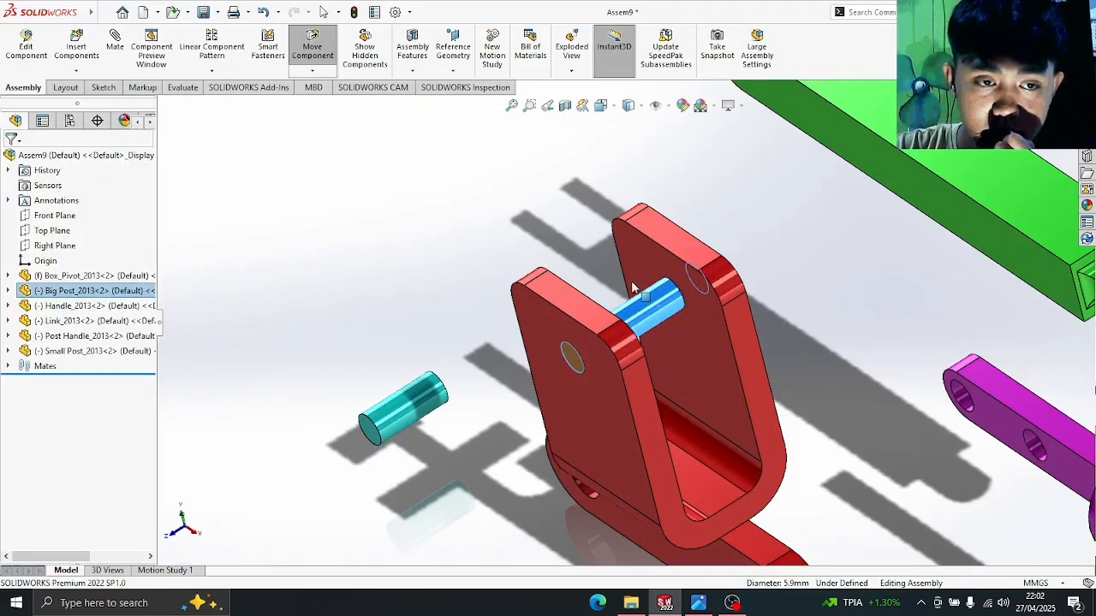
pyautogui.click(463, 226)
pyautogui.moveTo(740, 242); pyautogui.dragTo(759, 255, button='middle')
pyautogui.click(640, 313)
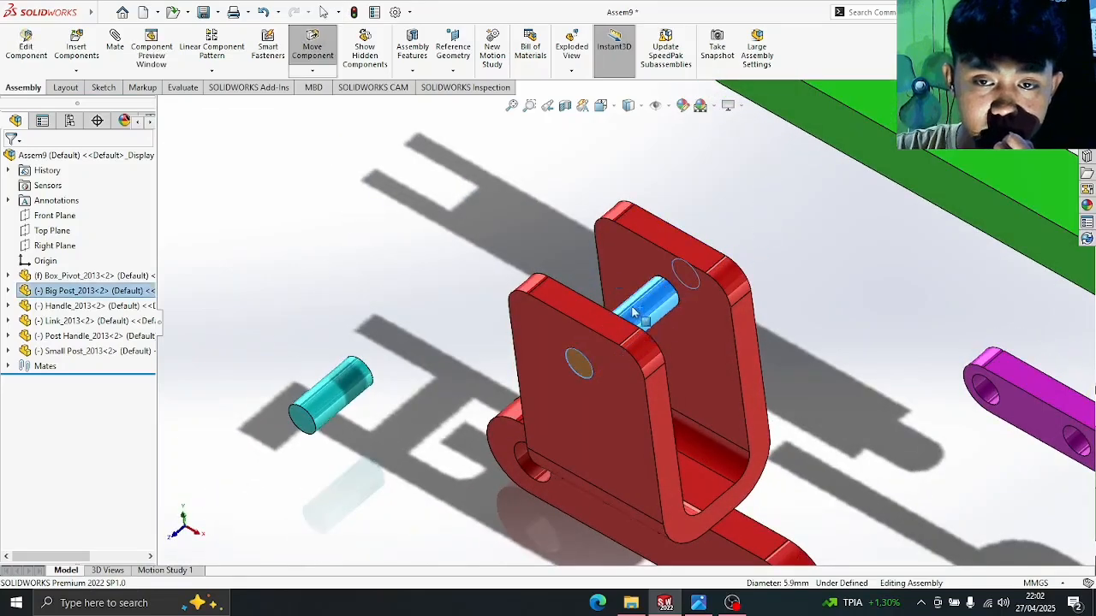
pyautogui.click(796, 268)
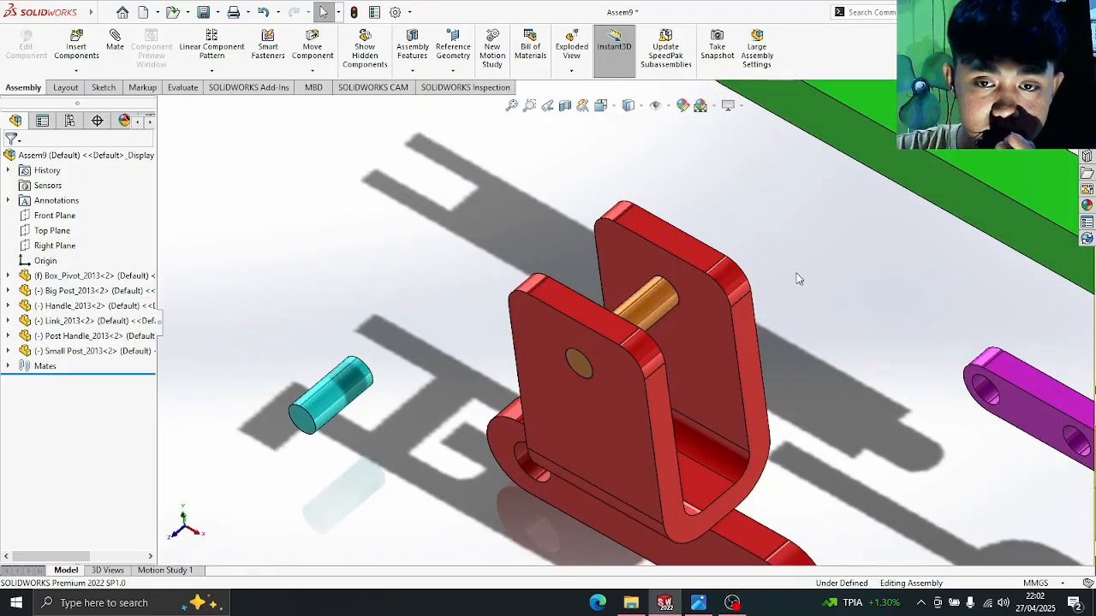
pyautogui.moveTo(795, 272); pyautogui.dragTo(795, 251, button='middle')
pyautogui.scroll(5, 795, 251)
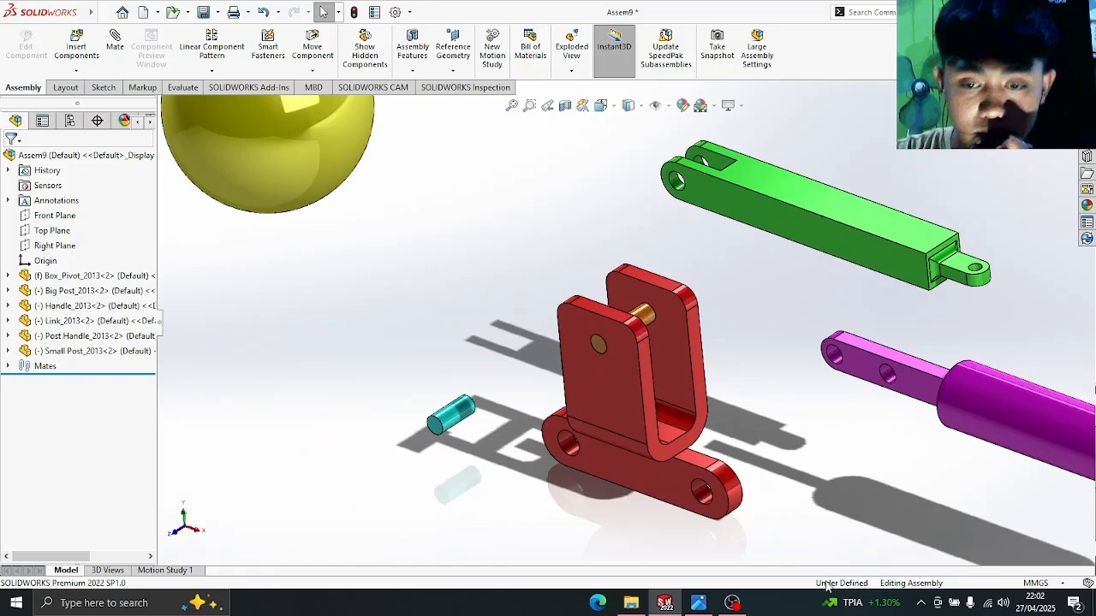
pyautogui.click(700, 604)
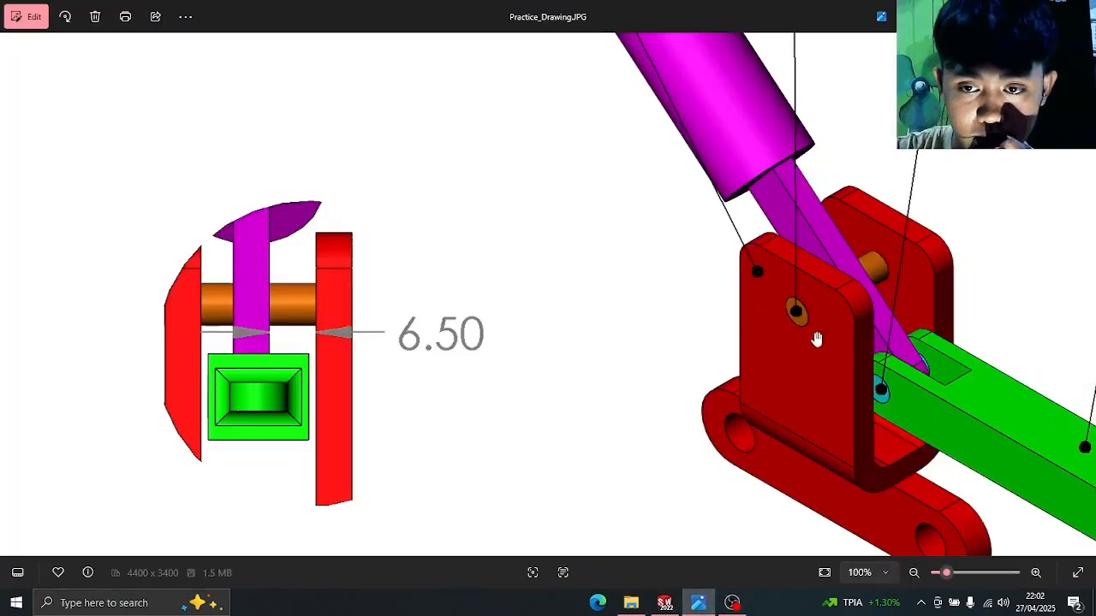
pyautogui.scroll(3, 814, 252)
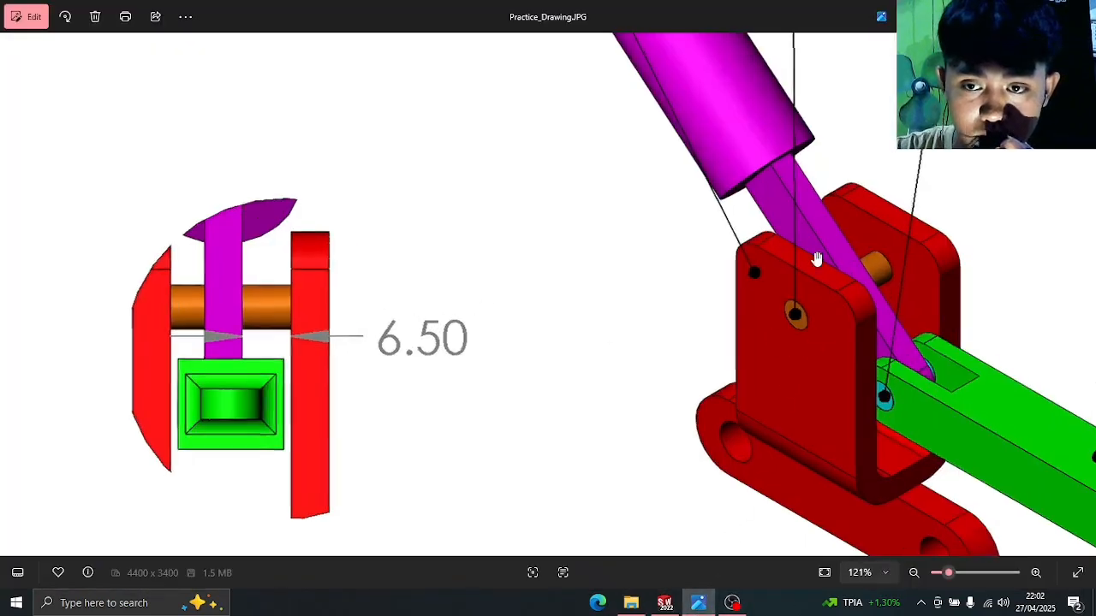
pyautogui.scroll(-3, 786, 283)
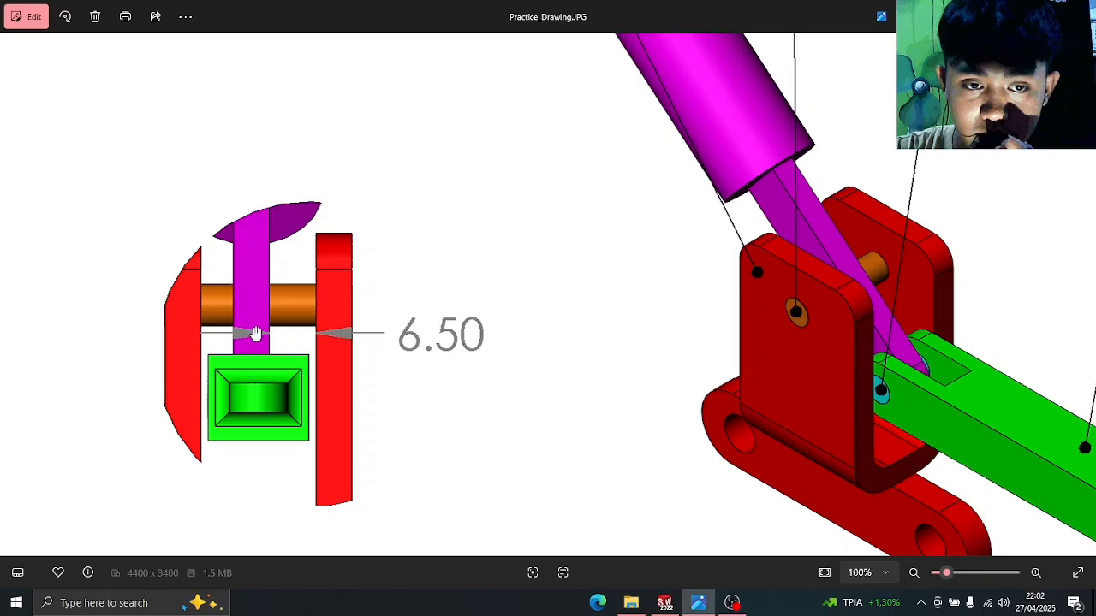
pyautogui.scroll(-2, 313, 322)
pyautogui.scroll(-2, 351, 328)
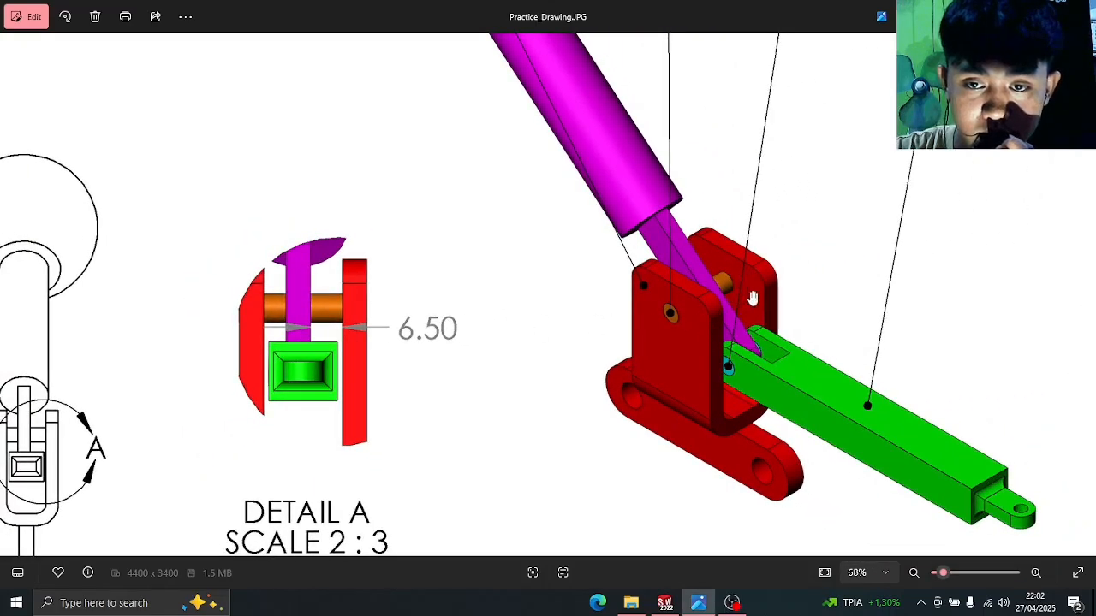
pyautogui.click(699, 604)
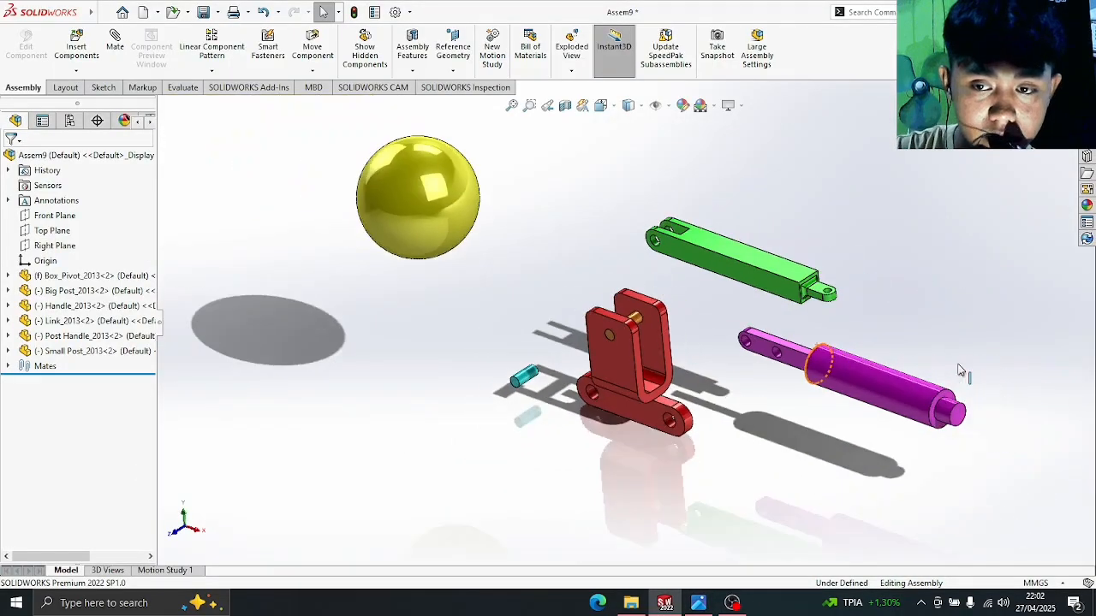
# - Drag the magenta Post Handle up beside the green Link
pyautogui.moveTo(907, 390); pyautogui.dragTo(680, 248)
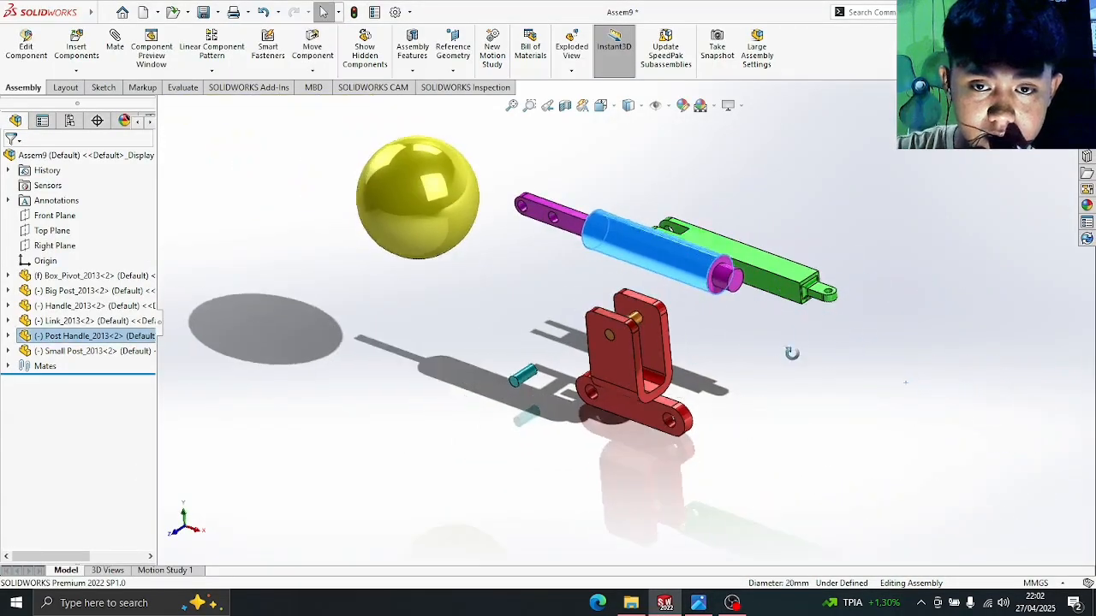
pyautogui.moveTo(792, 353); pyautogui.dragTo(835, 243, button='middle')
pyautogui.click(836, 242)
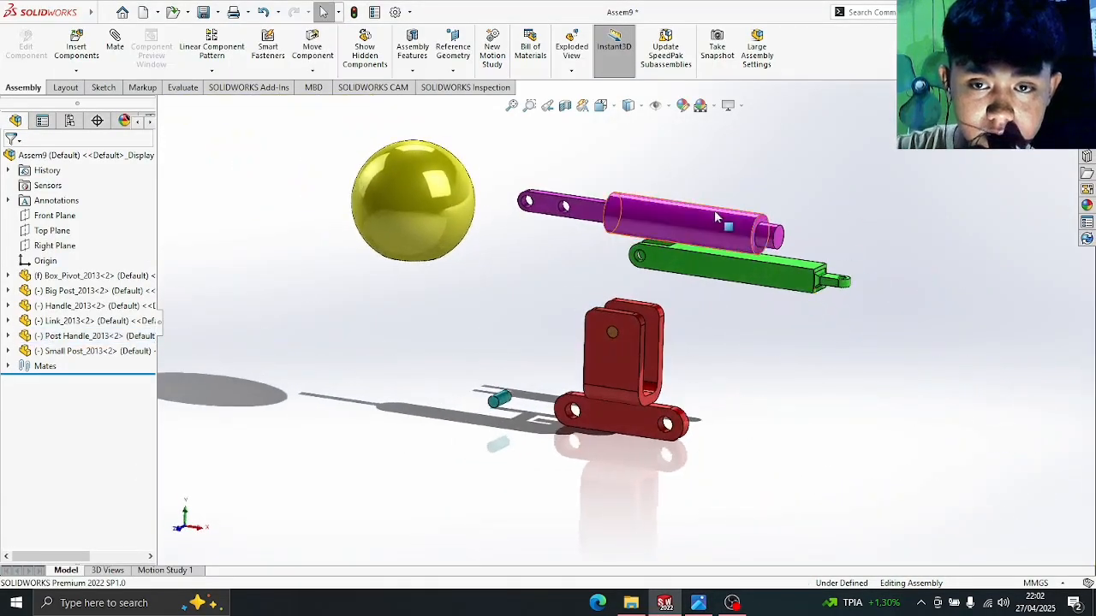
# - Select the Post Handle in the tree and spin it round to reverse its direction
pyautogui.click(94, 336)
pyautogui.moveTo(856, 205); pyautogui.dragTo(881, 197, button='middle')
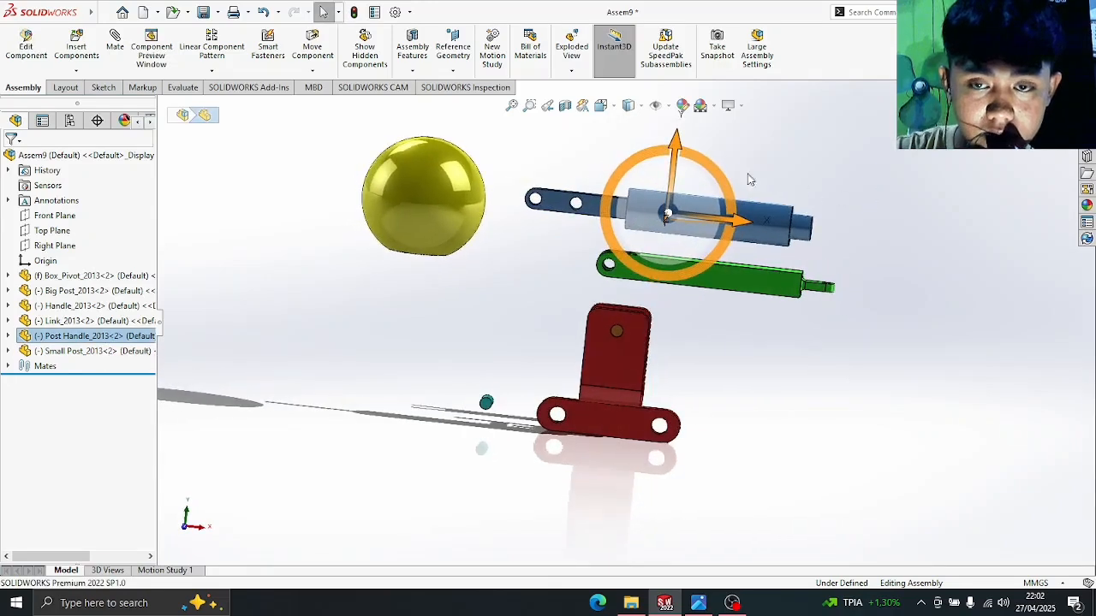
pyautogui.moveTo(720, 163); pyautogui.dragTo(578, 263)
pyautogui.click(803, 340)
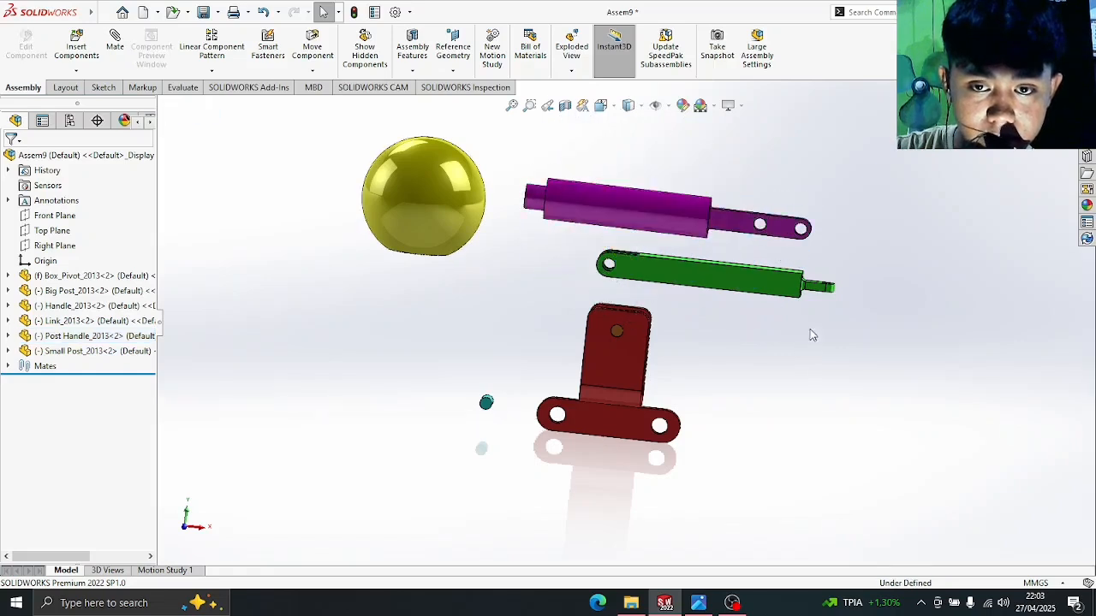
pyautogui.moveTo(810, 329); pyautogui.dragTo(783, 350, button='middle')
pyautogui.moveTo(805, 289); pyautogui.dragTo(701, 446, button='middle')
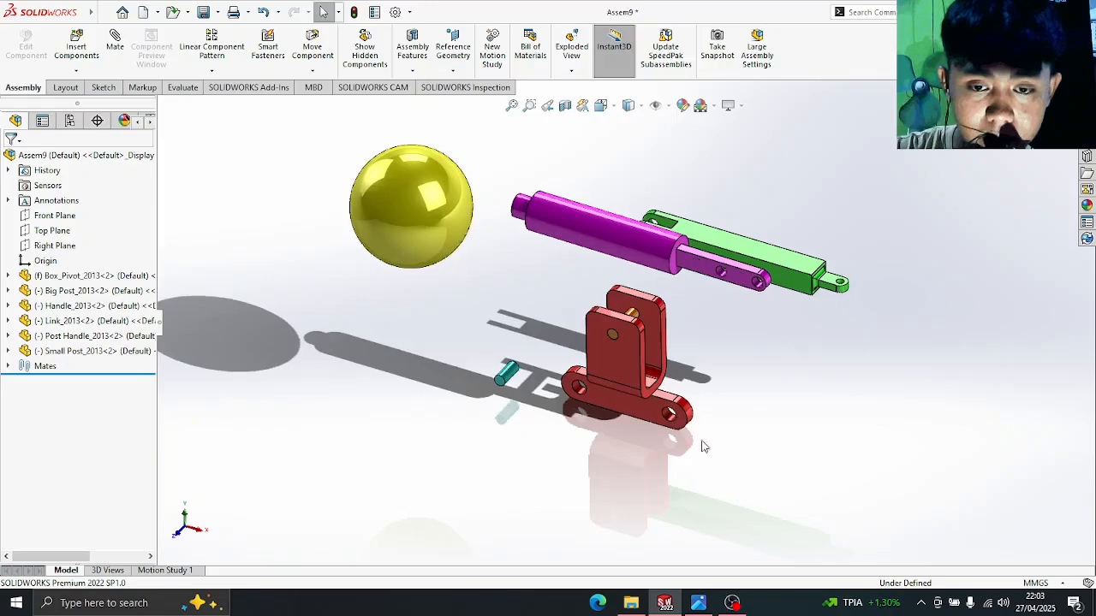
pyautogui.click(690, 605)
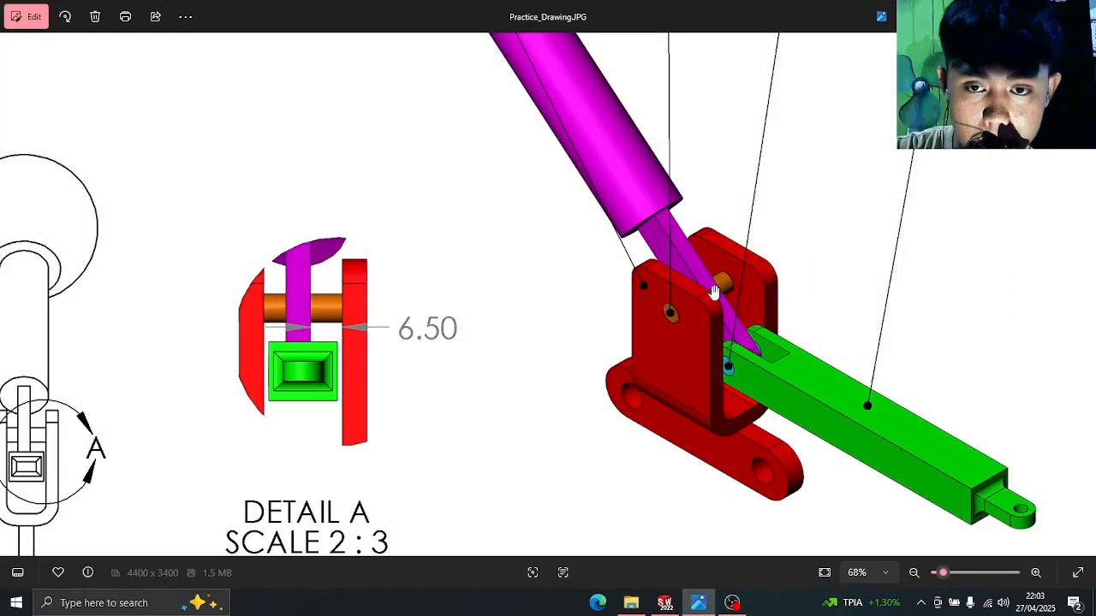
# - Add a Concentric mate between the Post Handle's hole edge and the Box_Pivot hole edge
pyautogui.click(665, 603)
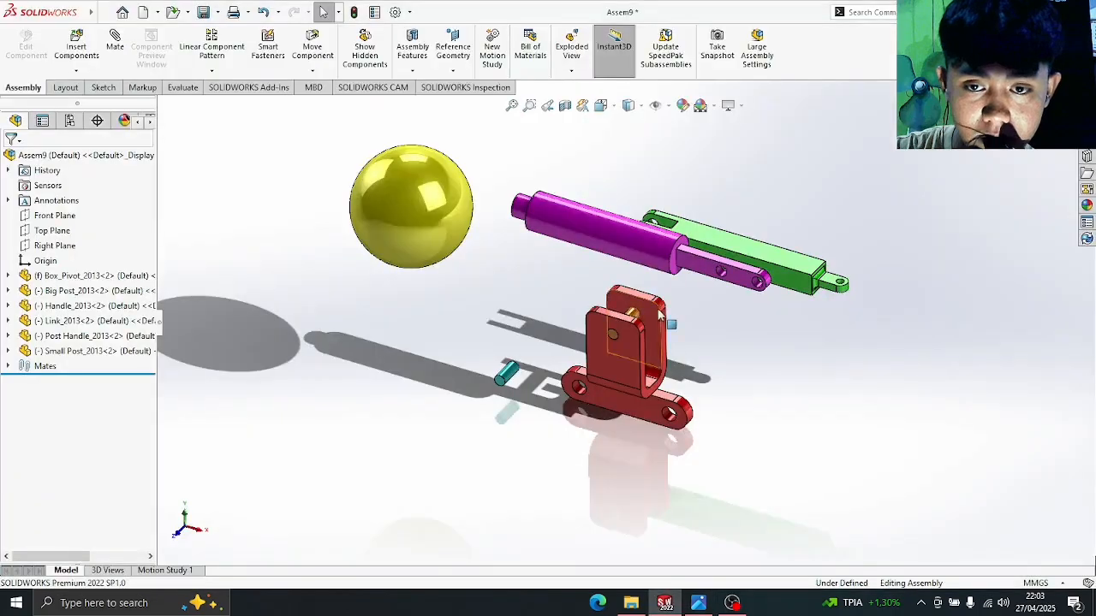
pyautogui.scroll(-5, 722, 298)
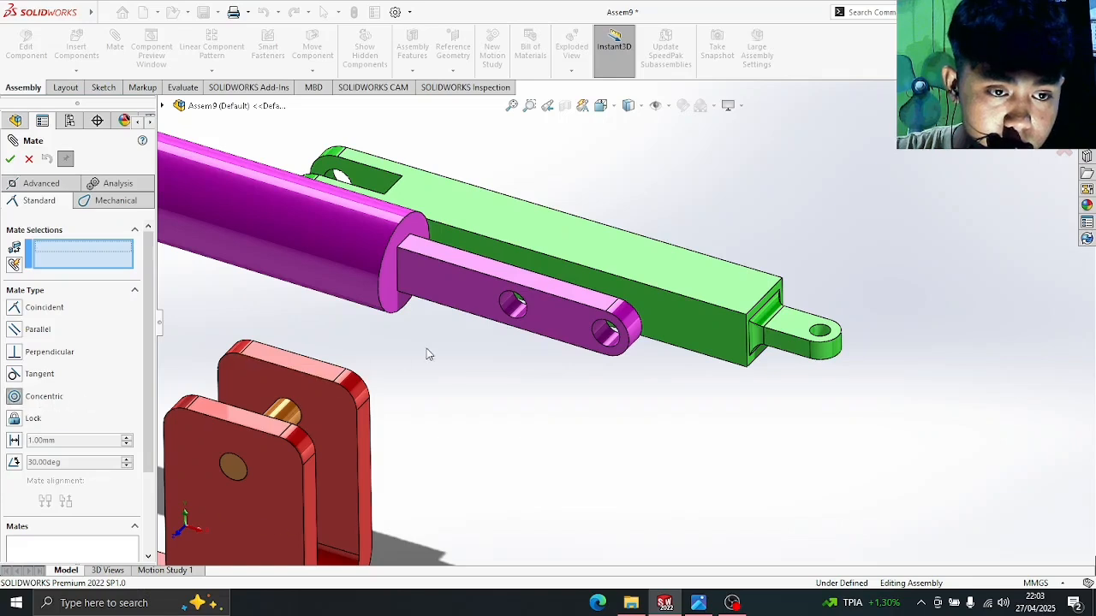
pyautogui.click(526, 308)
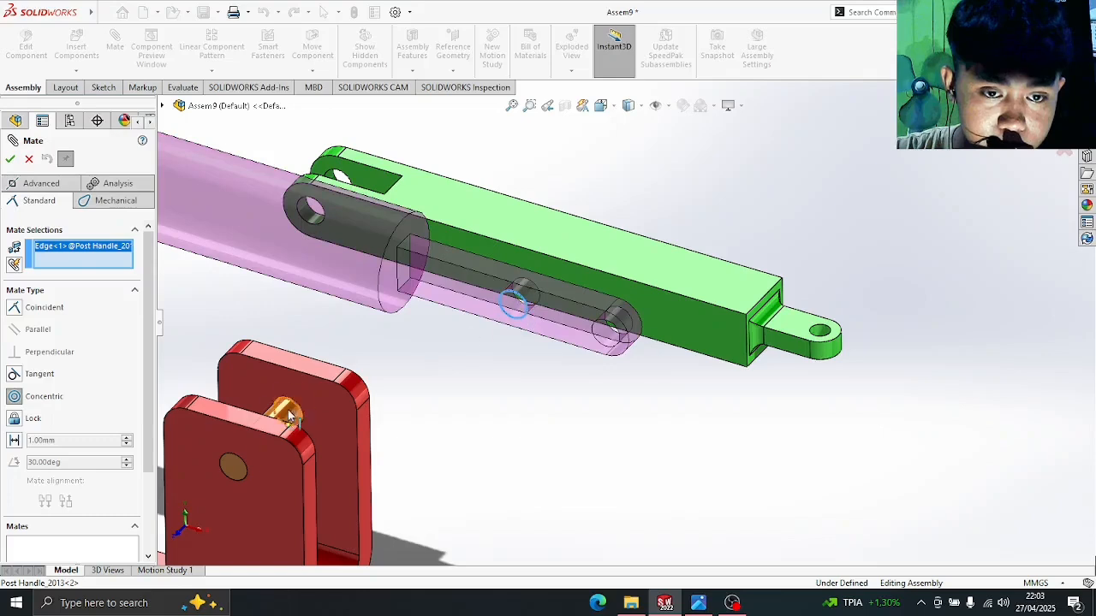
pyautogui.click(236, 461)
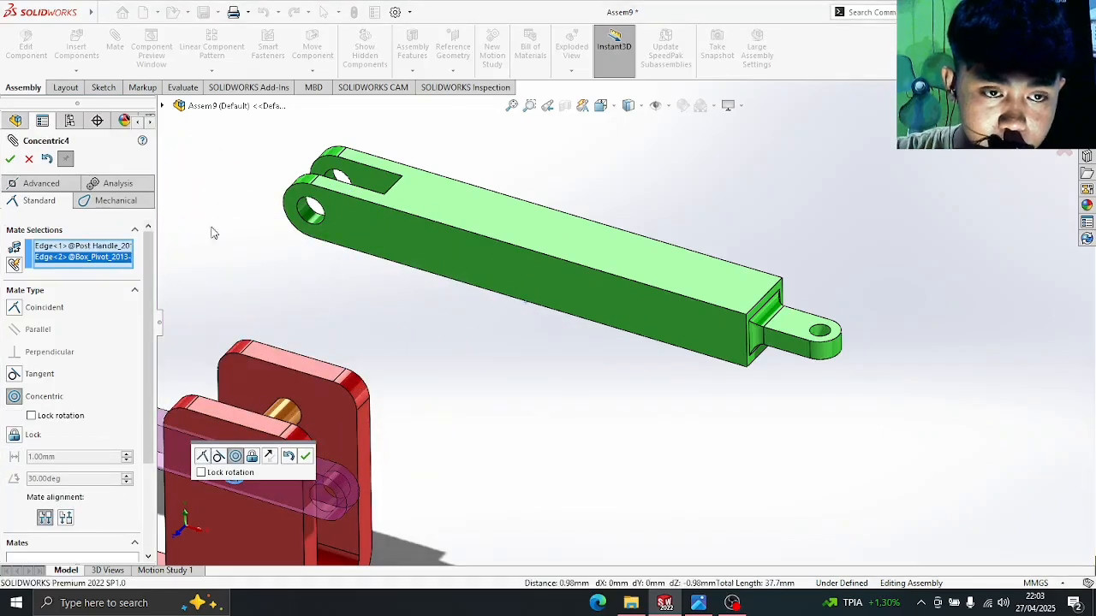
pyautogui.click(10, 159)
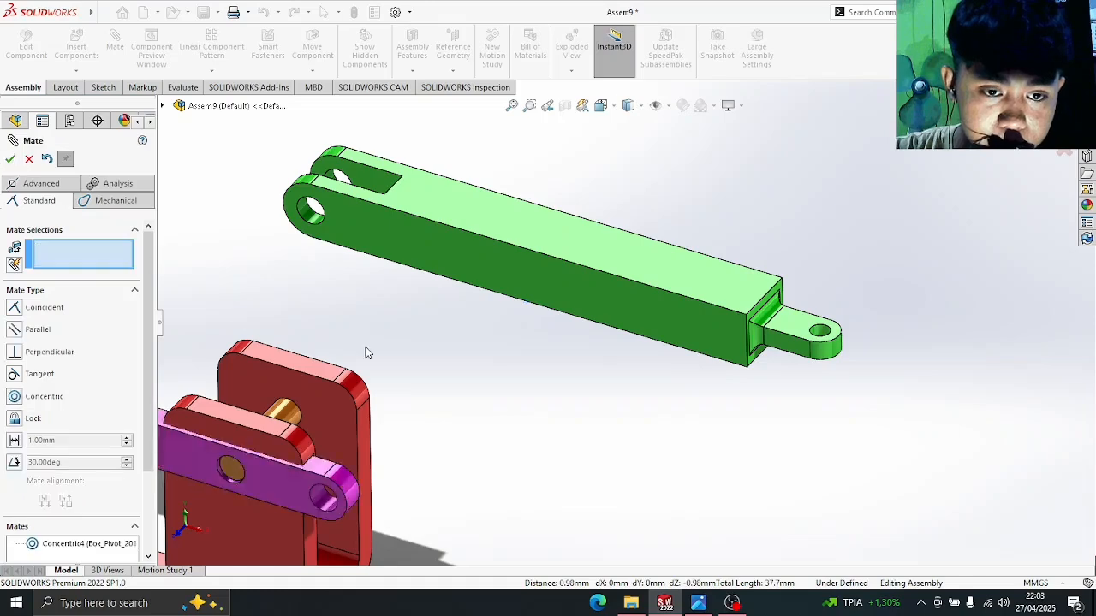
pyautogui.scroll(-2, 297, 358)
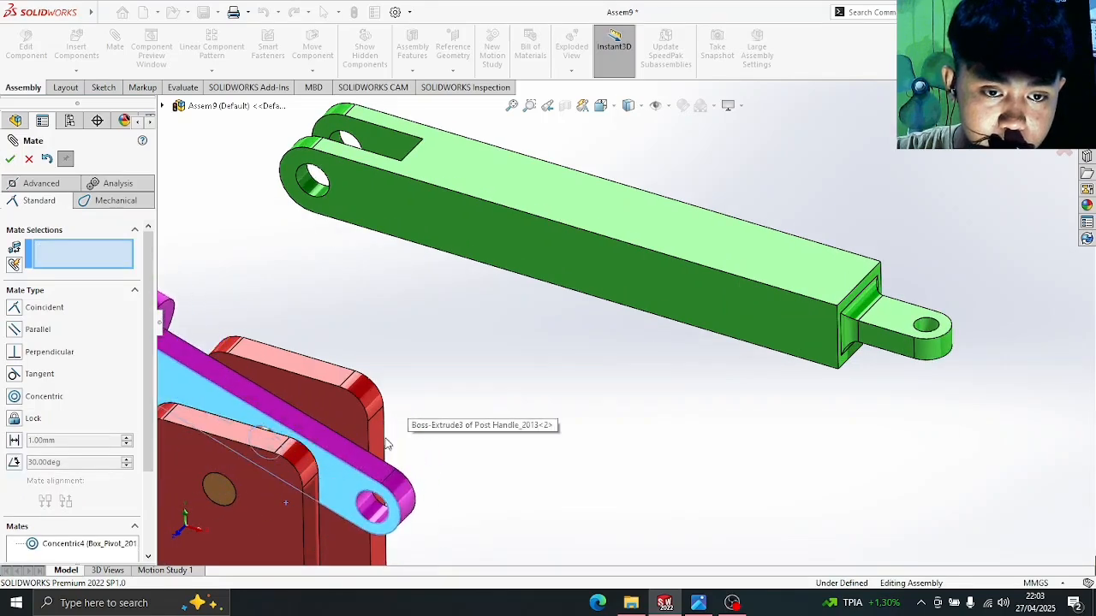
# - Swing the Post Handle down around its pivot
pyautogui.moveTo(400, 425); pyautogui.dragTo(435, 396, button='middle')
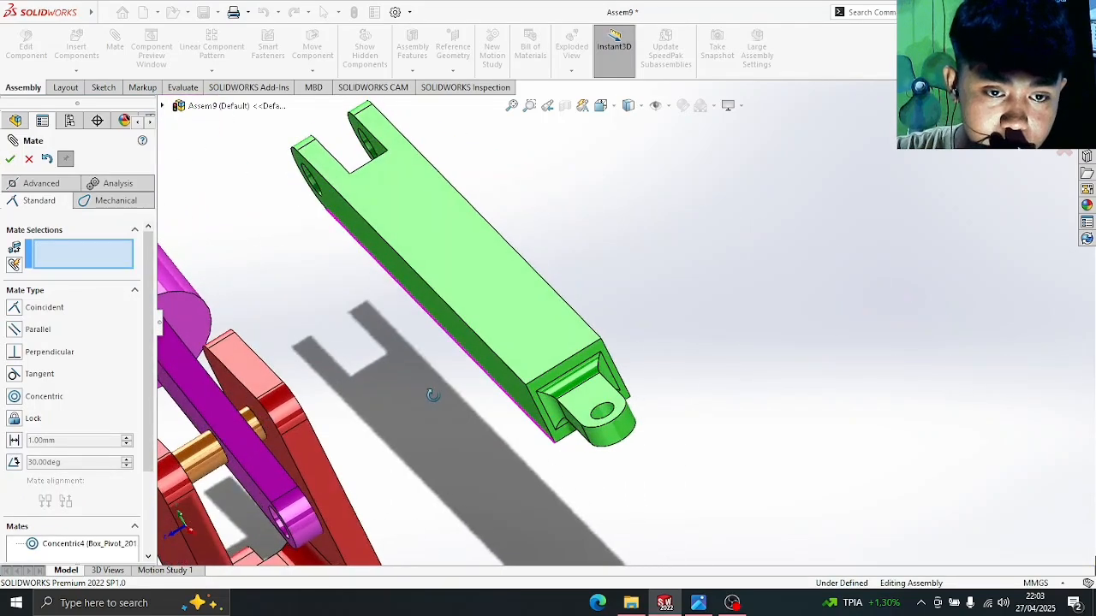
pyautogui.moveTo(274, 484); pyautogui.dragTo(262, 509)
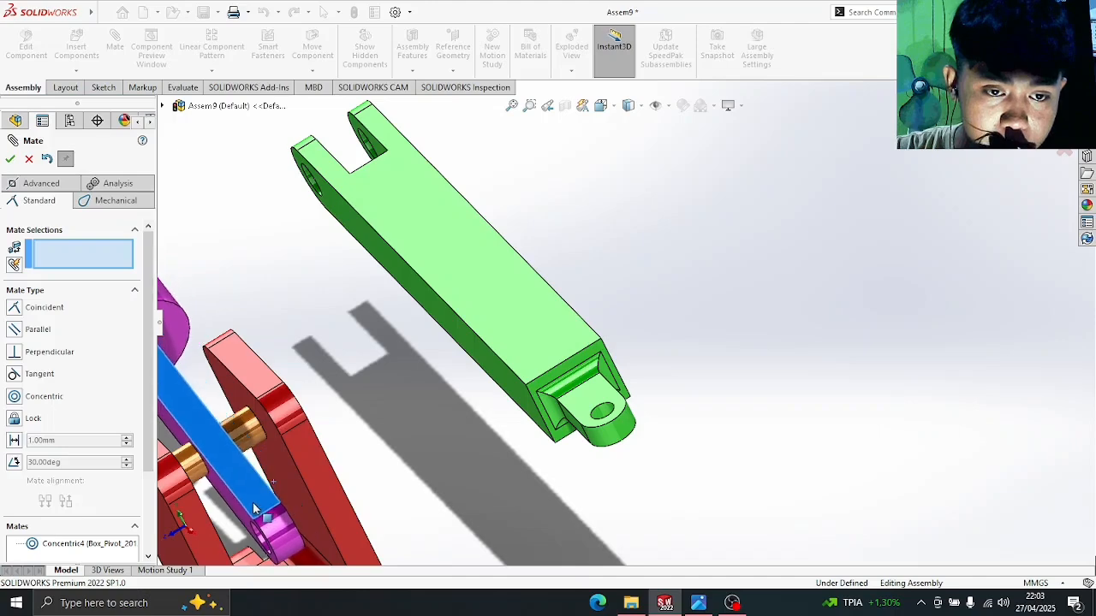
pyautogui.moveTo(352, 437); pyautogui.dragTo(378, 435, button='middle')
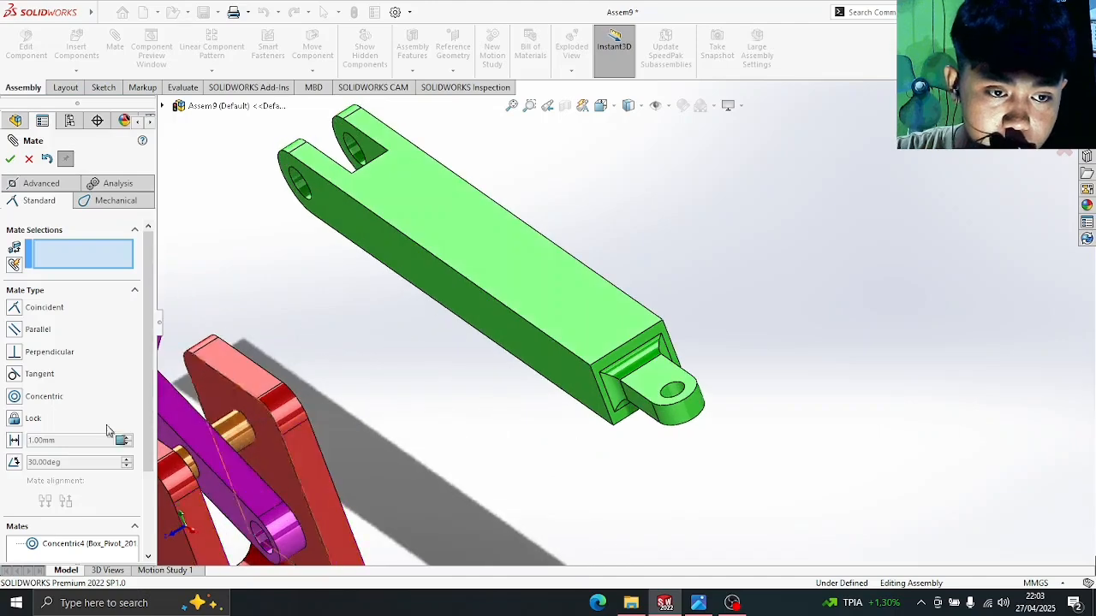
# - Add a 6.50mm Distance mate between the Box_Pivot inner face and the Post Handle face
pyautogui.click(14, 440)
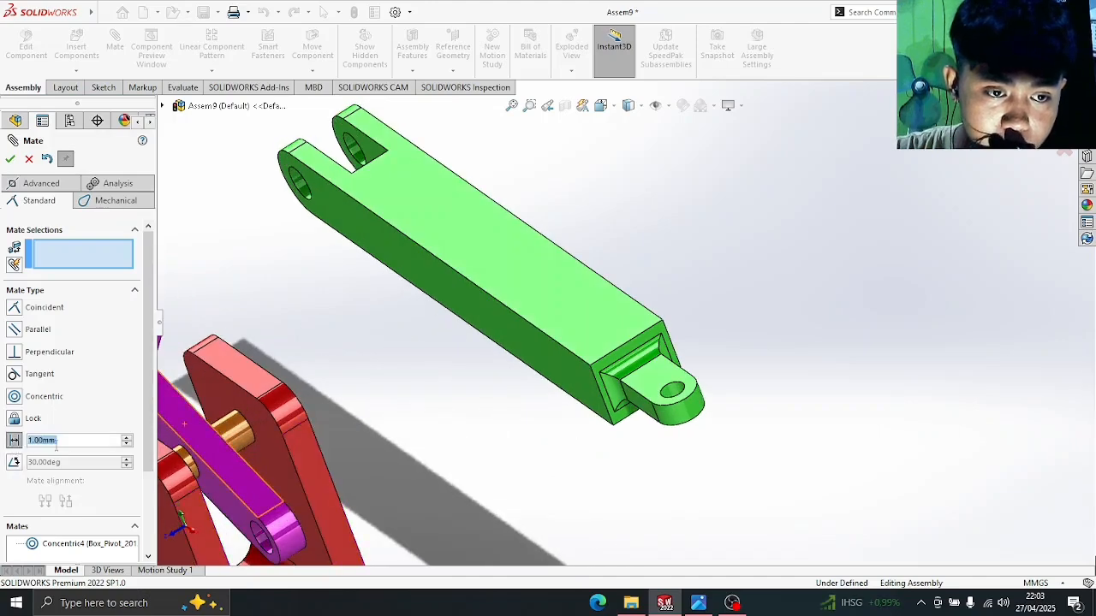
pyautogui.click(699, 604)
pyautogui.click(699, 605)
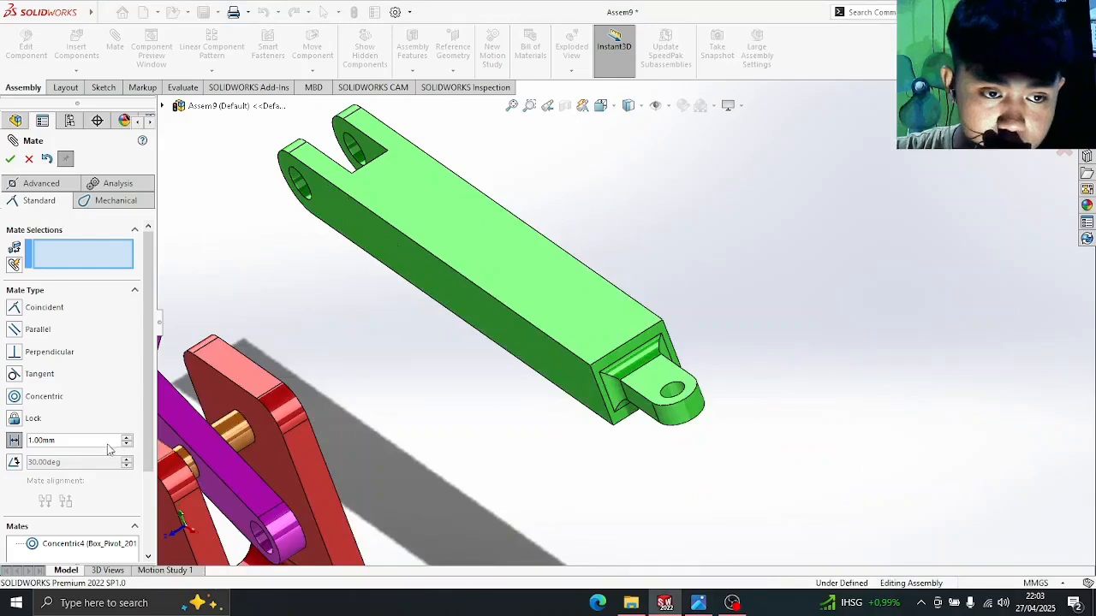
pyautogui.write('6.5')
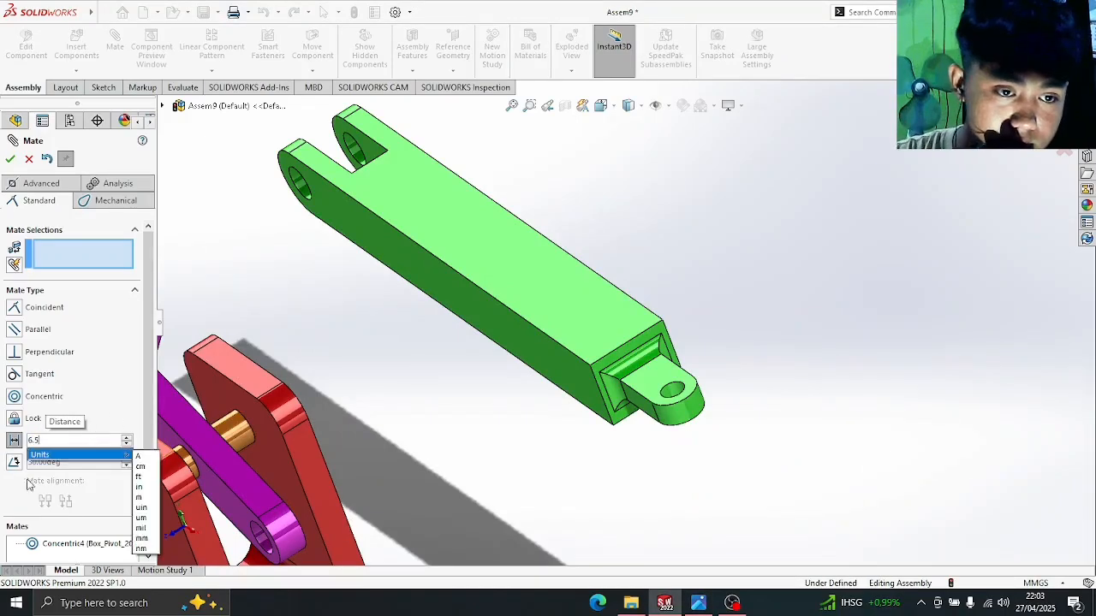
pyautogui.press('Return')
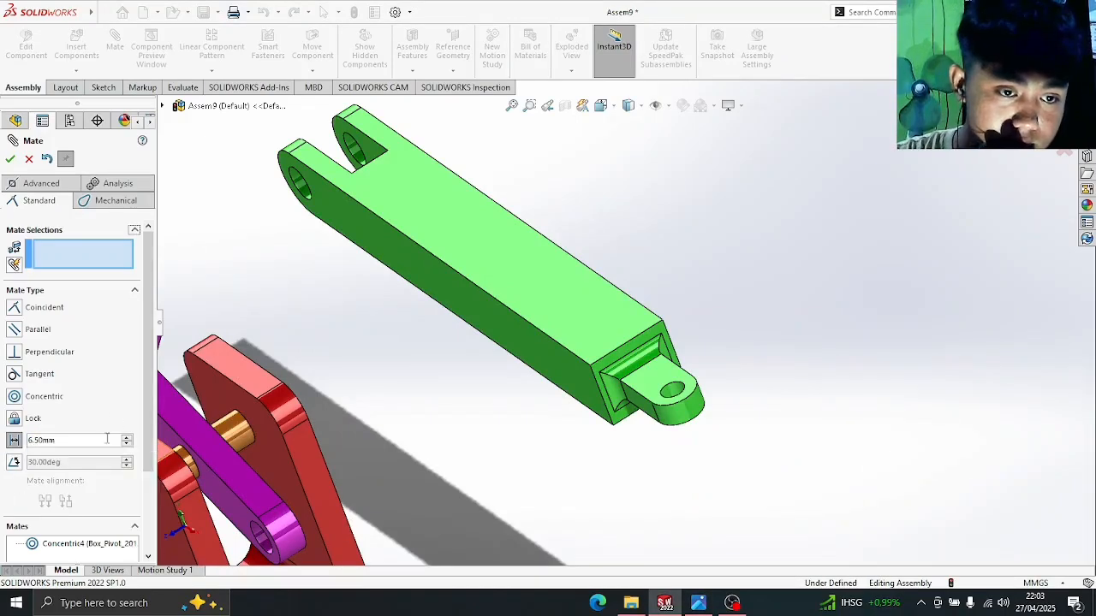
pyautogui.click(234, 404)
pyautogui.moveTo(403, 423); pyautogui.dragTo(363, 459, button='middle')
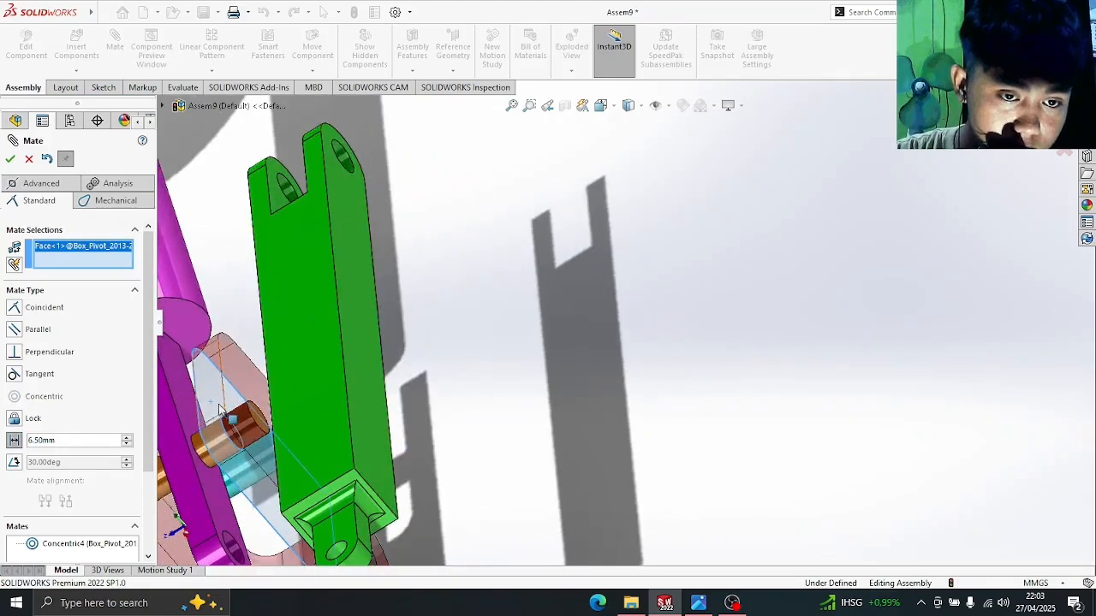
pyautogui.click(186, 399)
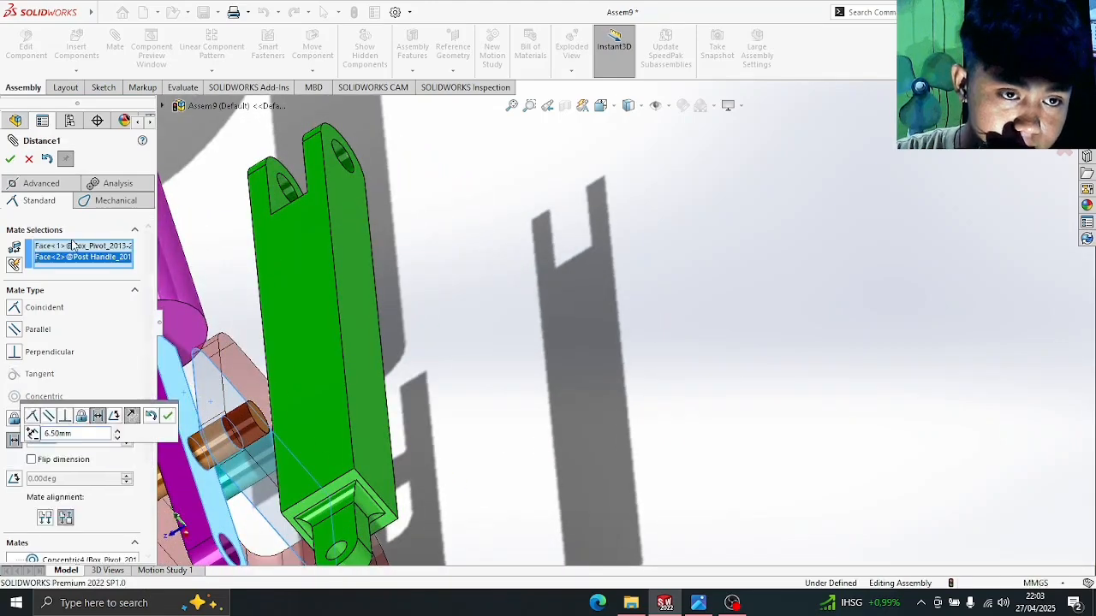
pyautogui.click(167, 415)
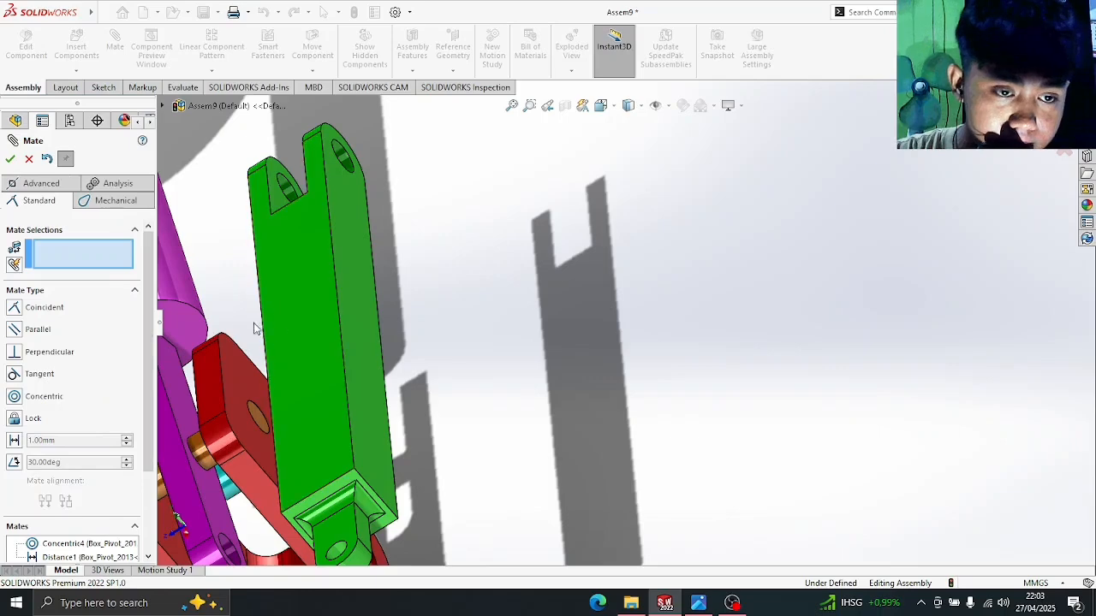
# - Swing the purple Post Handle to near-horizontal and zoom out to the whole assembly
pyautogui.moveTo(236, 324); pyautogui.dragTo(266, 347, button='middle')
pyautogui.scroll(3, 268, 350)
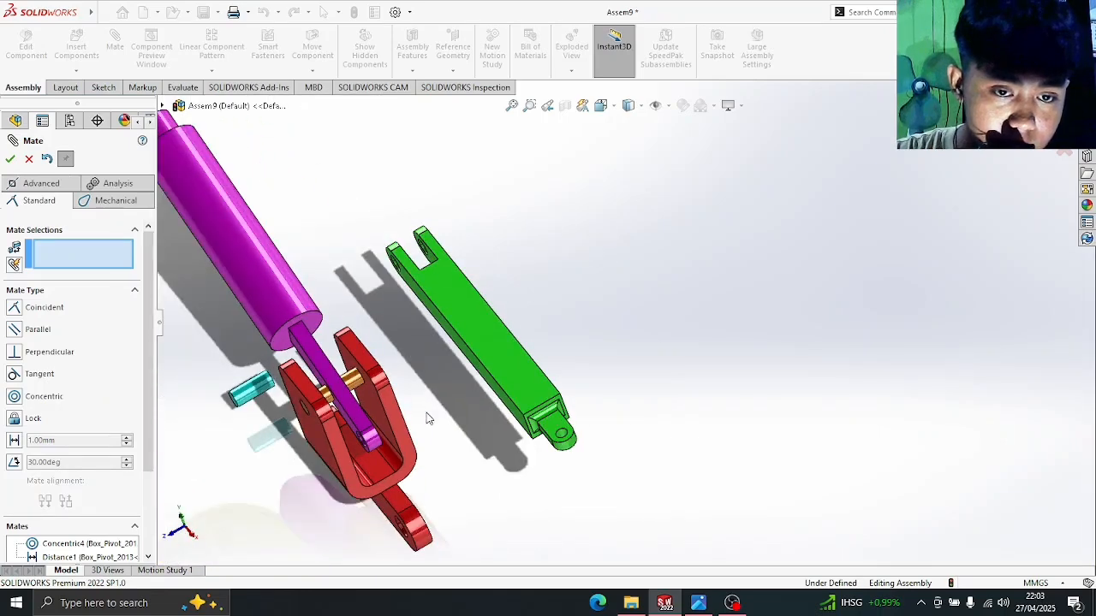
pyautogui.moveTo(428, 418); pyautogui.dragTo(449, 405, button='middle')
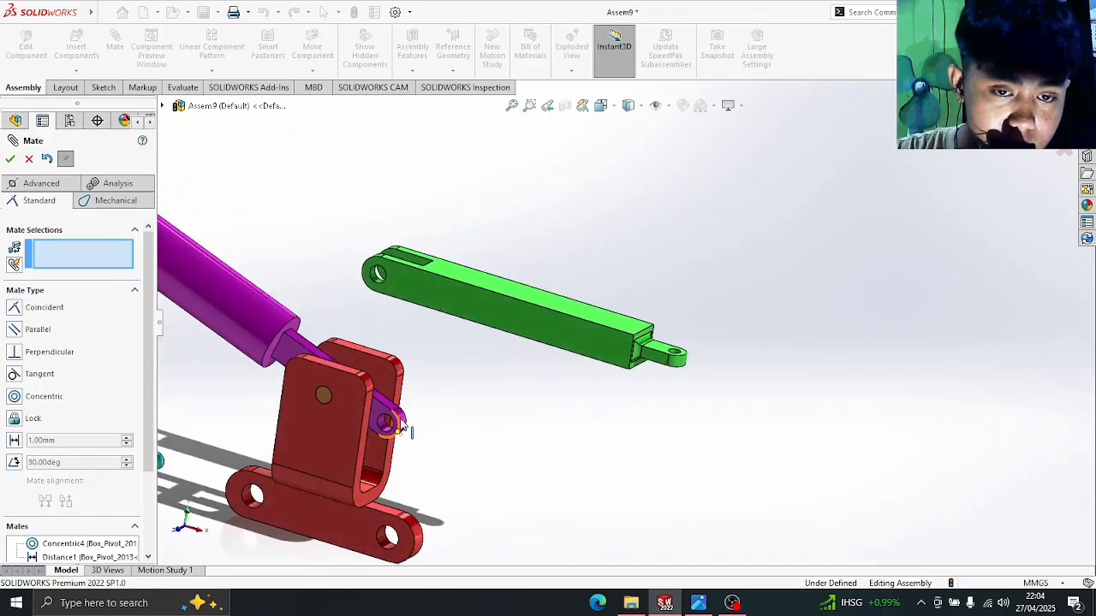
pyautogui.moveTo(411, 398); pyautogui.dragTo(433, 349)
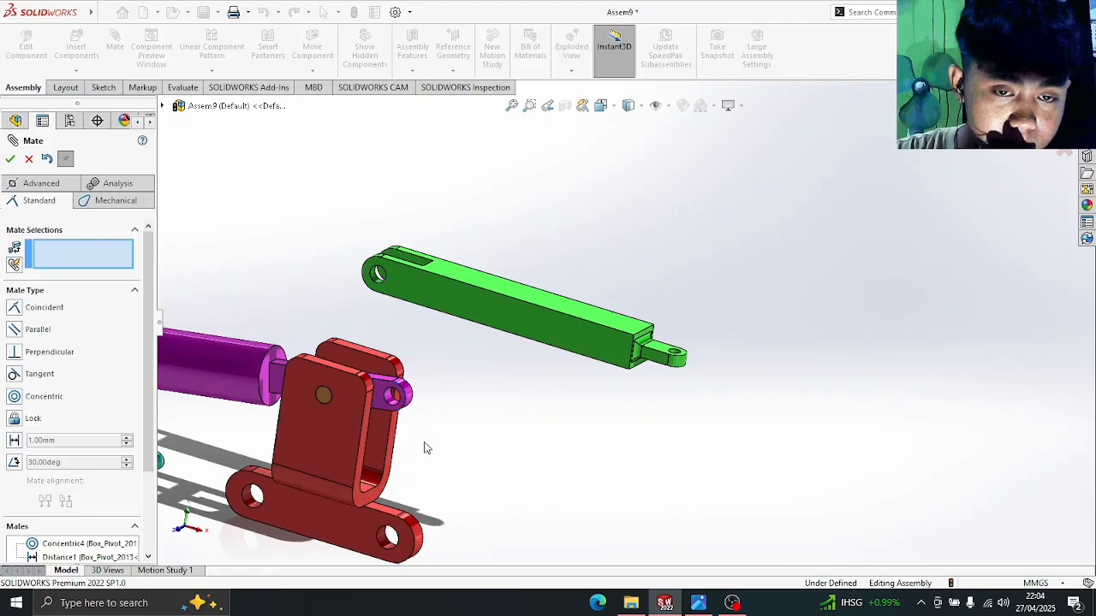
pyautogui.moveTo(423, 452); pyautogui.dragTo(435, 449, button='middle')
pyautogui.scroll(4, 432, 450)
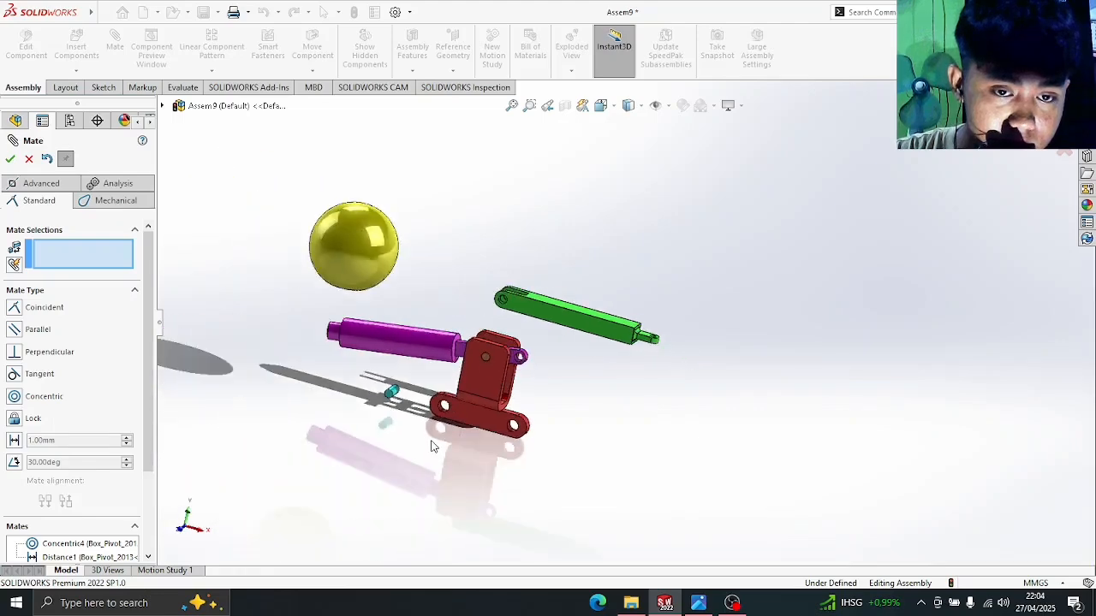
pyautogui.scroll(-1, 431, 441)
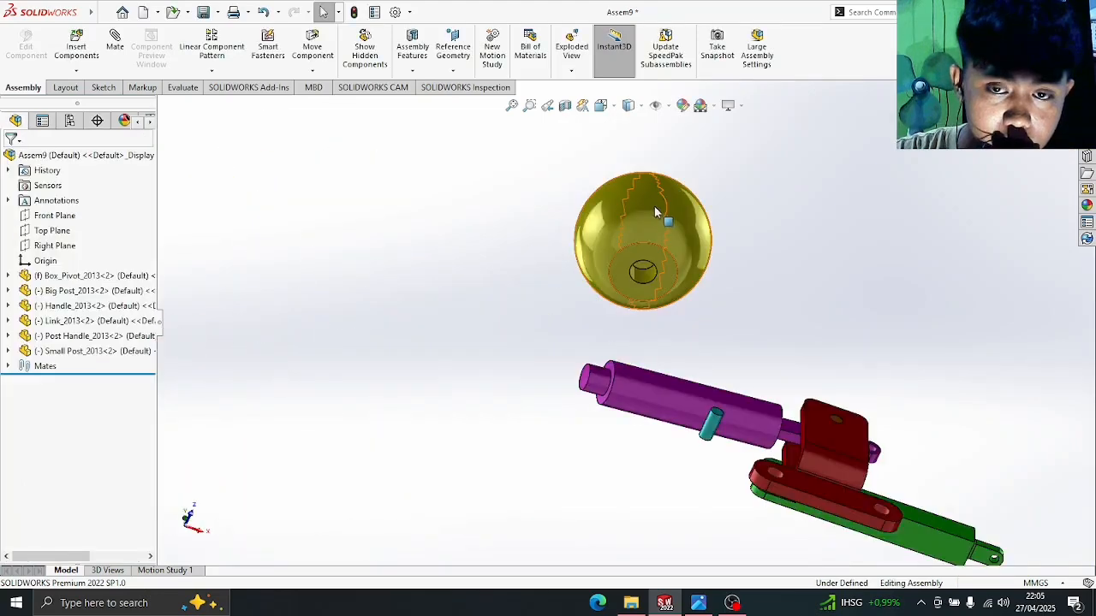
# - Drag the yellow Handle knob beside the purple Post Handle and raise it
pyautogui.scroll(2, 807, 306)
pyautogui.scroll(-3, 868, 345)
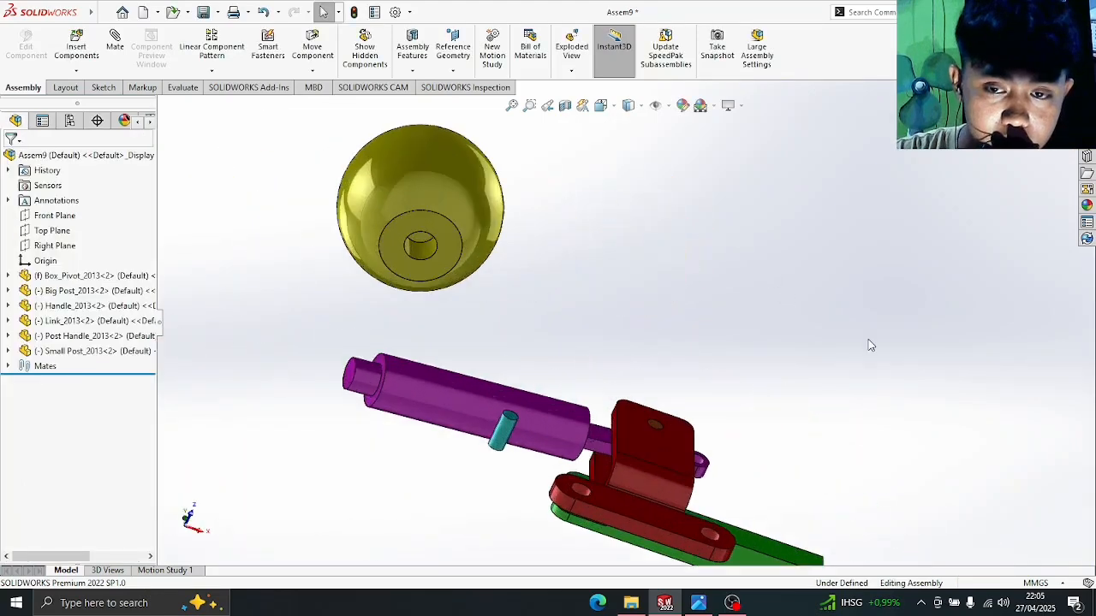
pyautogui.moveTo(766, 313); pyautogui.dragTo(548, 306, button='middle')
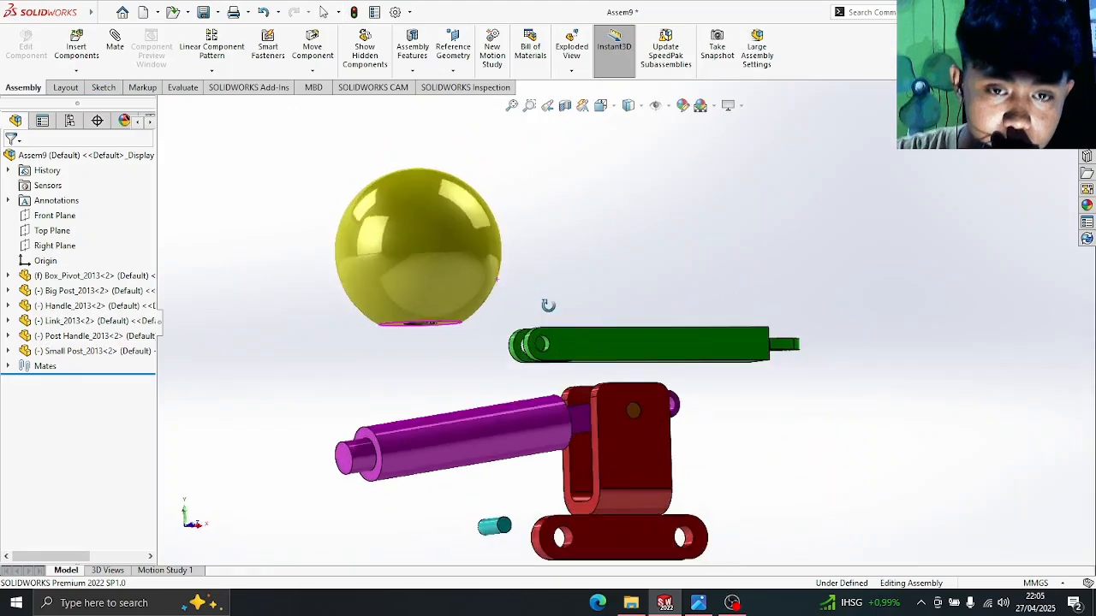
pyautogui.moveTo(431, 208); pyautogui.dragTo(321, 338)
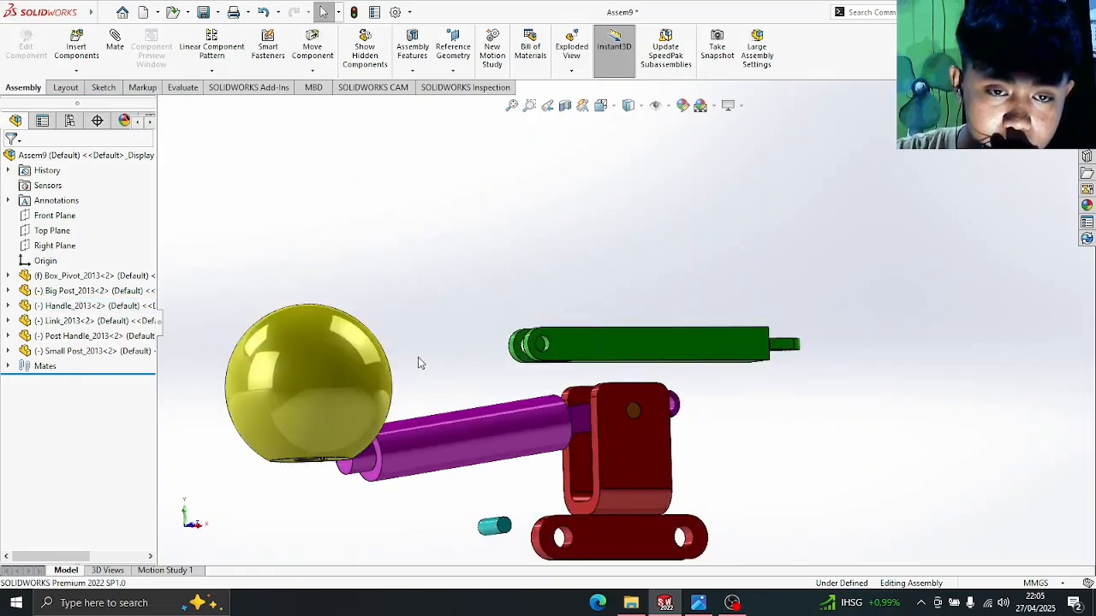
pyautogui.moveTo(418, 377); pyautogui.dragTo(269, 360, button='middle')
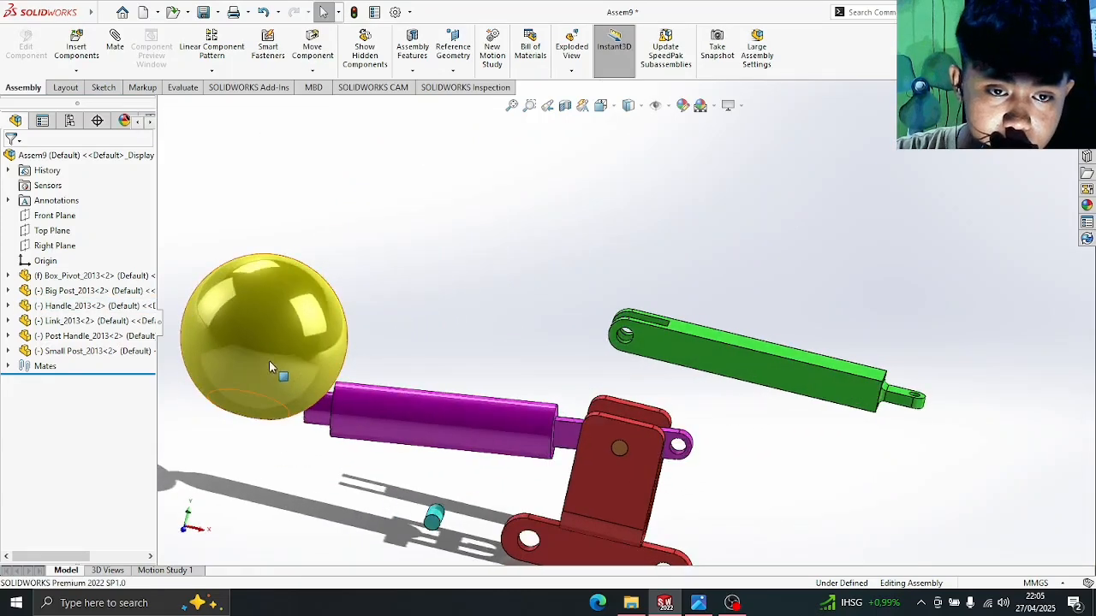
pyautogui.moveTo(269, 361); pyautogui.dragTo(270, 319)
pyautogui.moveTo(385, 322); pyautogui.dragTo(306, 308, button='middle')
# - Attach a Move with Triad to the Handle knob, then switch to the Front view
pyautogui.rightClick(307, 308)
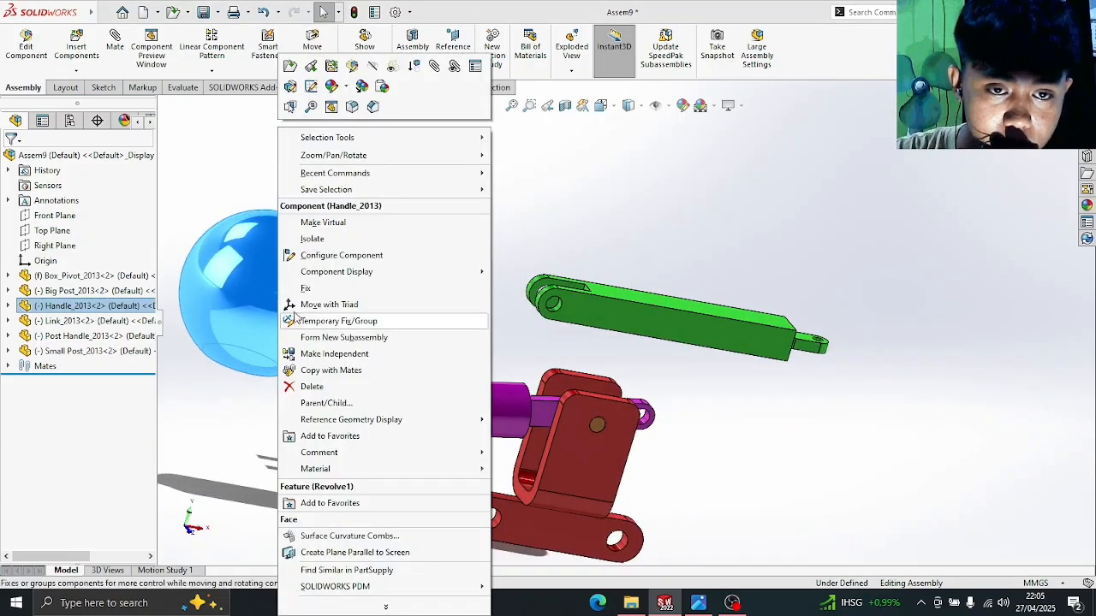
pyautogui.click(329, 305)
pyautogui.click(421, 334)
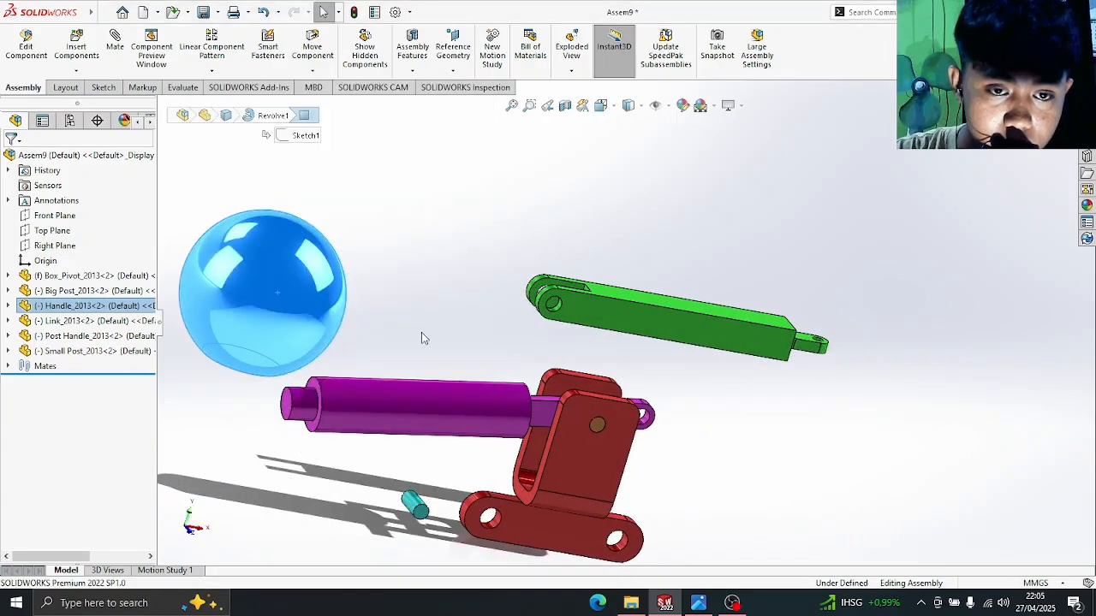
pyautogui.moveTo(421, 334); pyautogui.dragTo(285, 276, button='middle')
pyautogui.press('space')
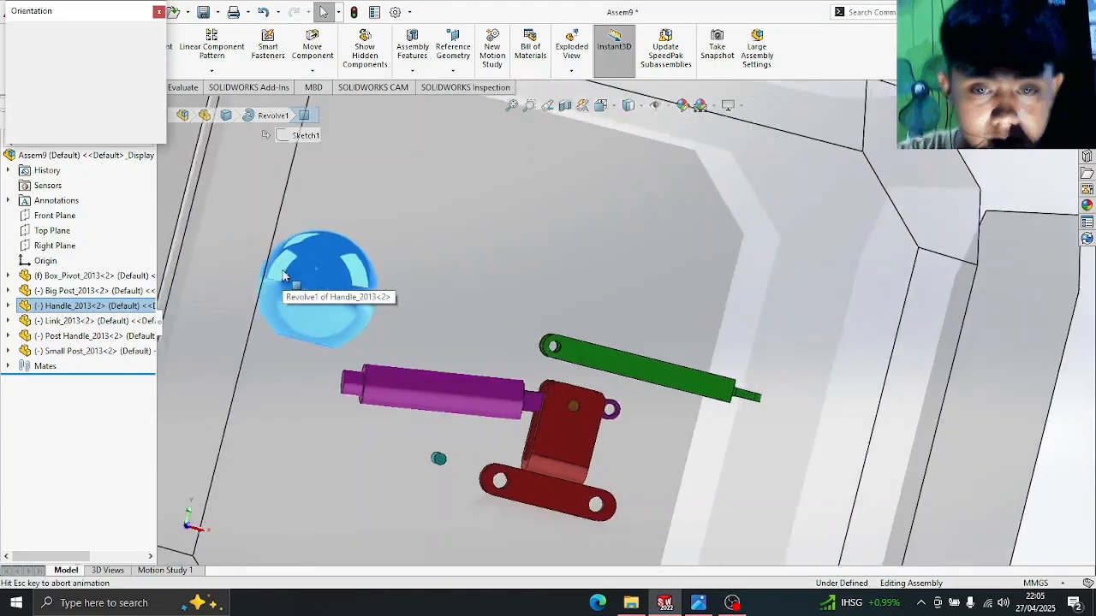
pyautogui.click(467, 348)
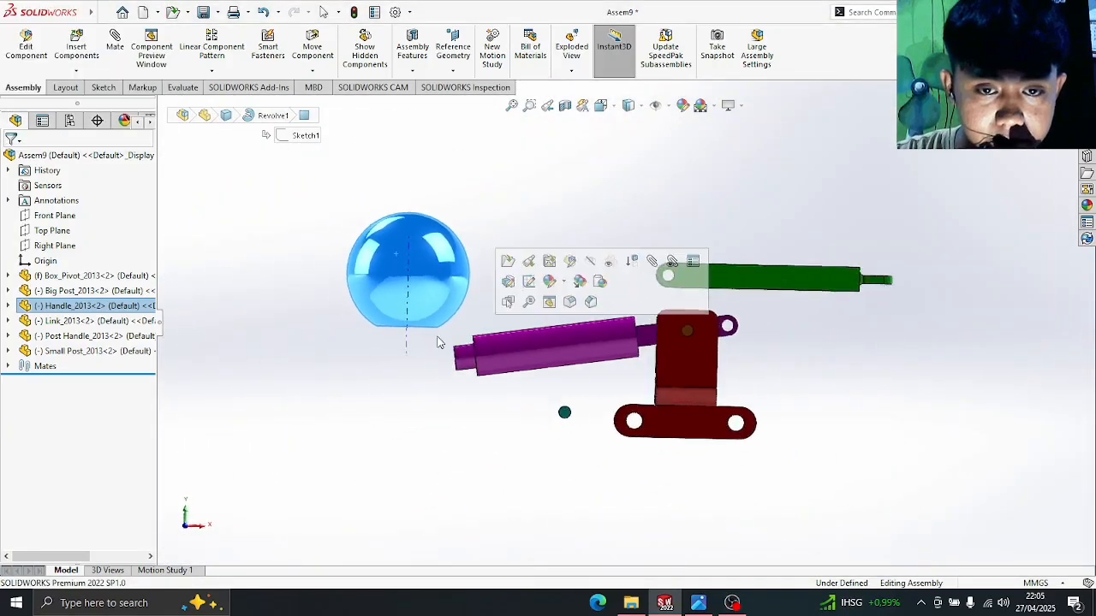
# - Rotate the Handle knob about 27.5° with the triad and move it left toward the post
pyautogui.rightClick(428, 276)
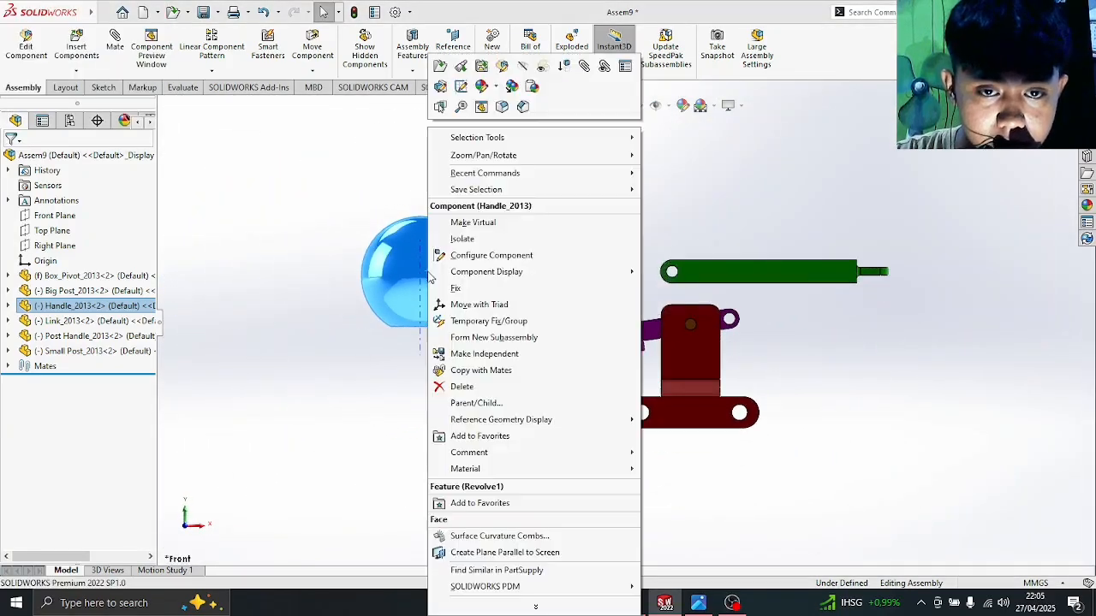
pyautogui.click(508, 310)
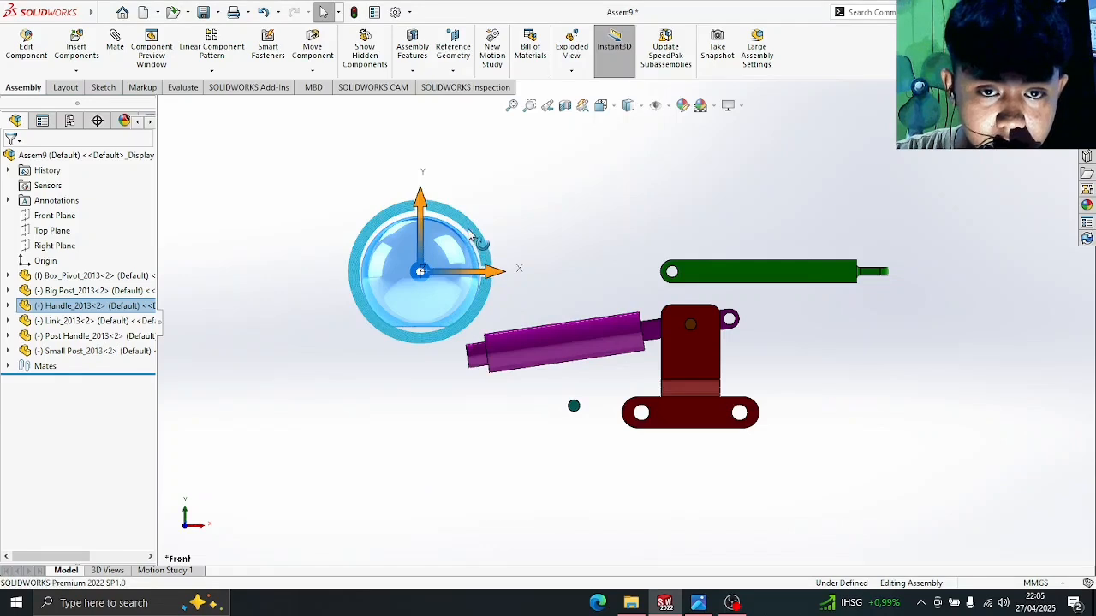
pyautogui.moveTo(469, 235); pyautogui.dragTo(384, 321)
pyautogui.click(471, 395)
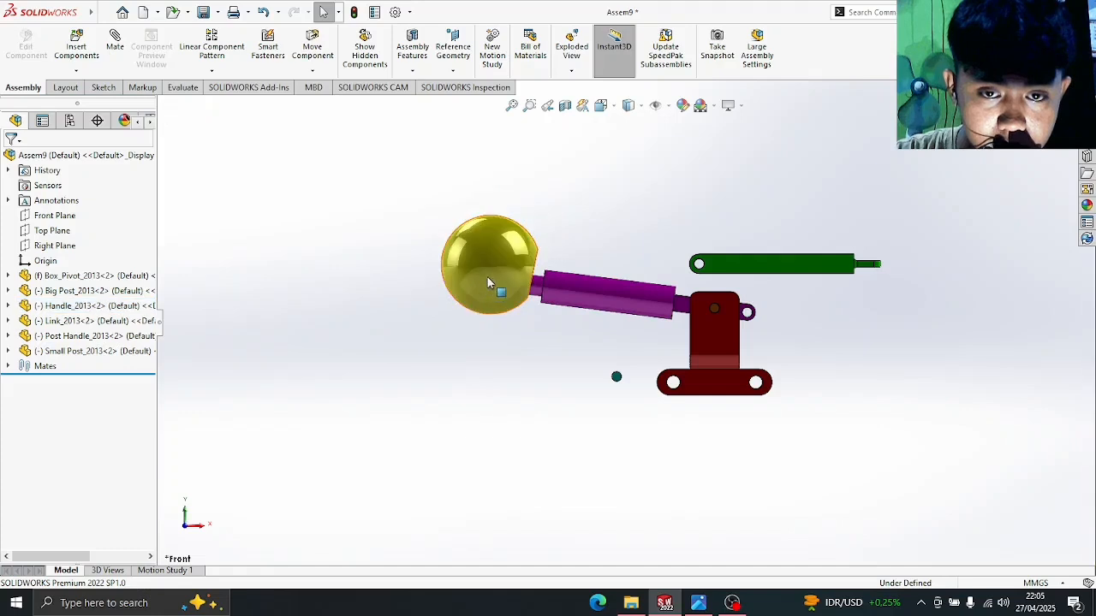
pyautogui.moveTo(487, 278); pyautogui.dragTo(447, 290)
pyautogui.moveTo(546, 347); pyautogui.dragTo(514, 334, button='middle')
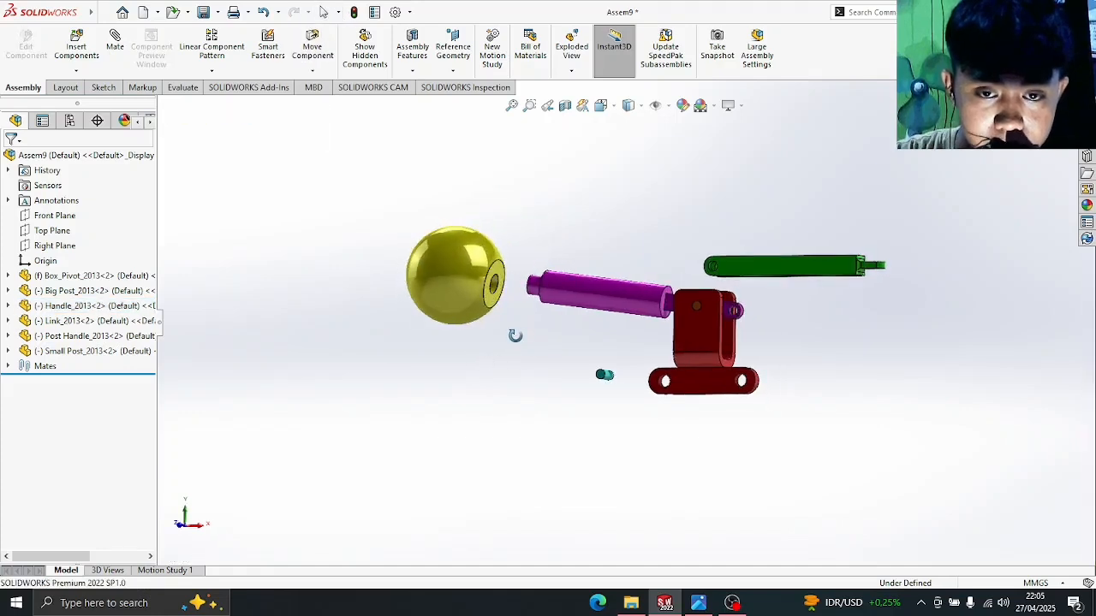
pyautogui.scroll(6, 517, 326)
pyautogui.scroll(-5, 516, 330)
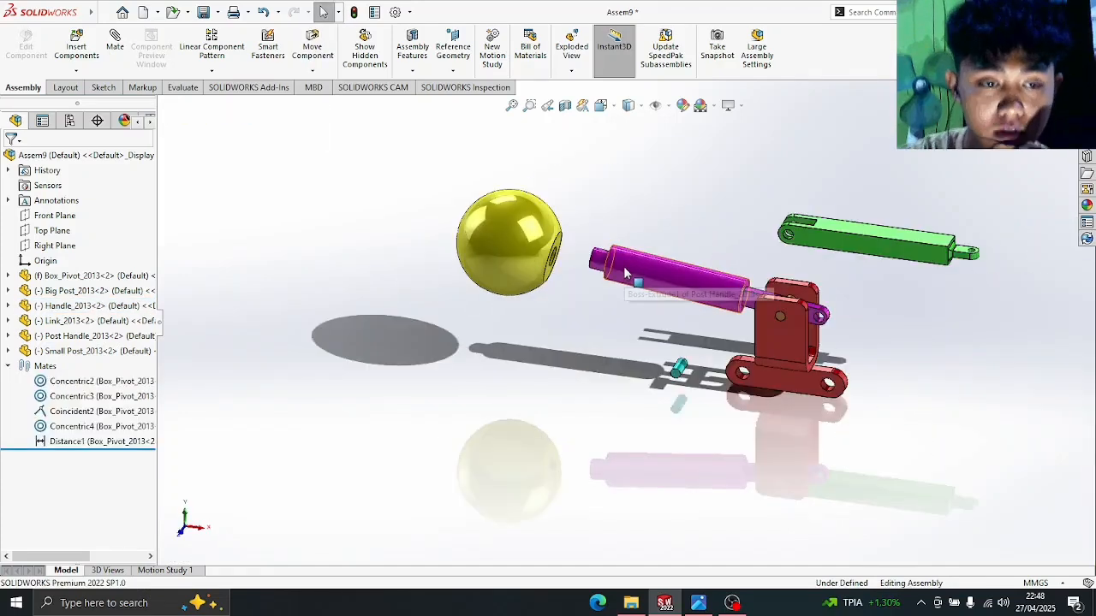
pyautogui.scroll(-4, 625, 273)
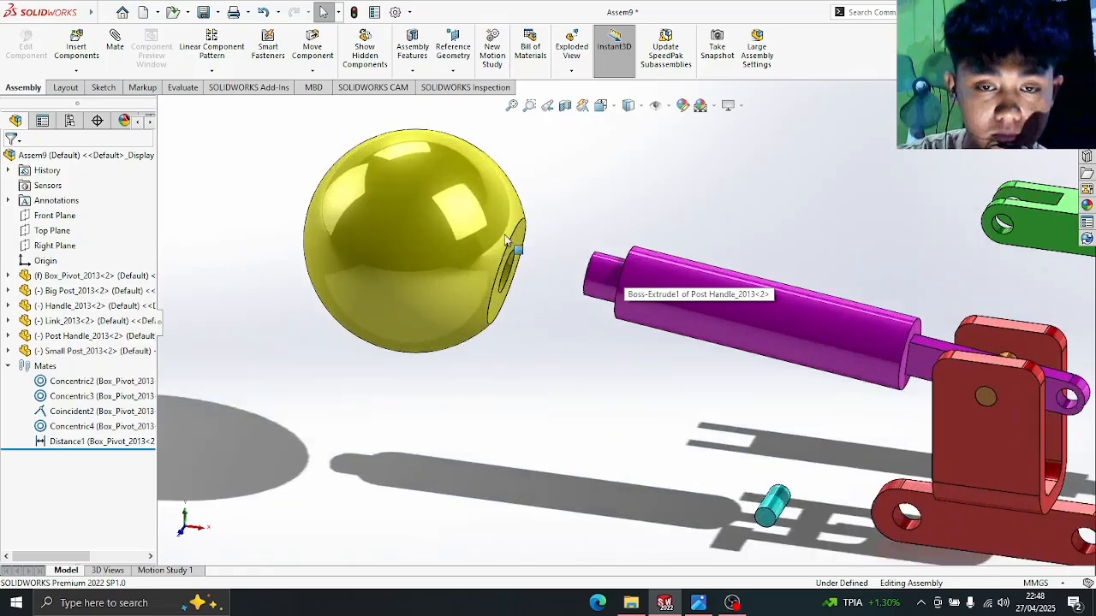
# - Mate the yellow Handle knob's hole edge concentric to the Post Handle's end edge
pyautogui.click(120, 50)
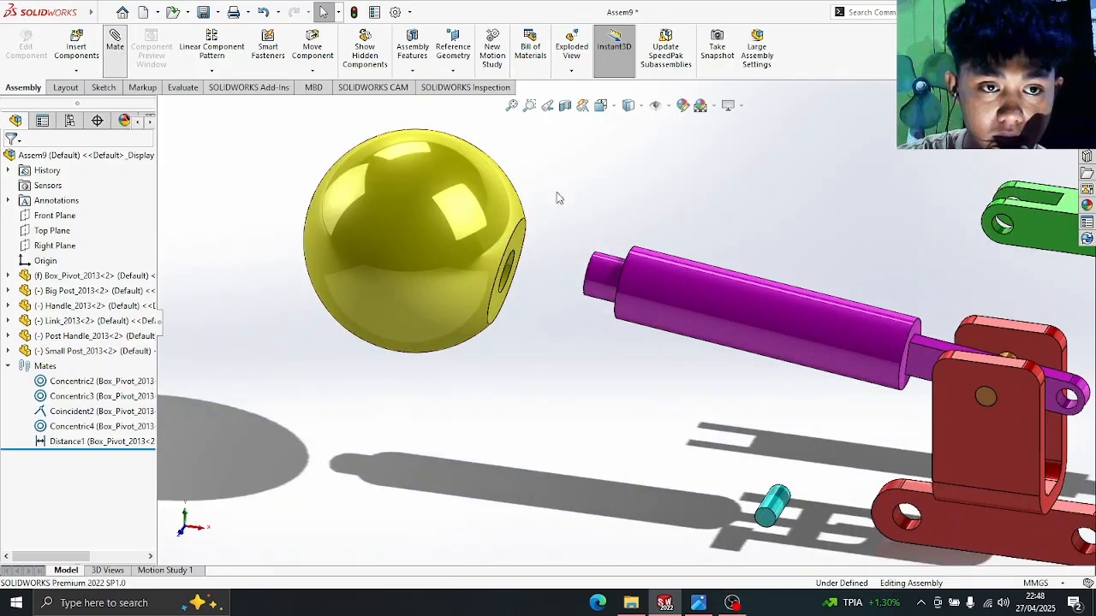
pyautogui.click(507, 262)
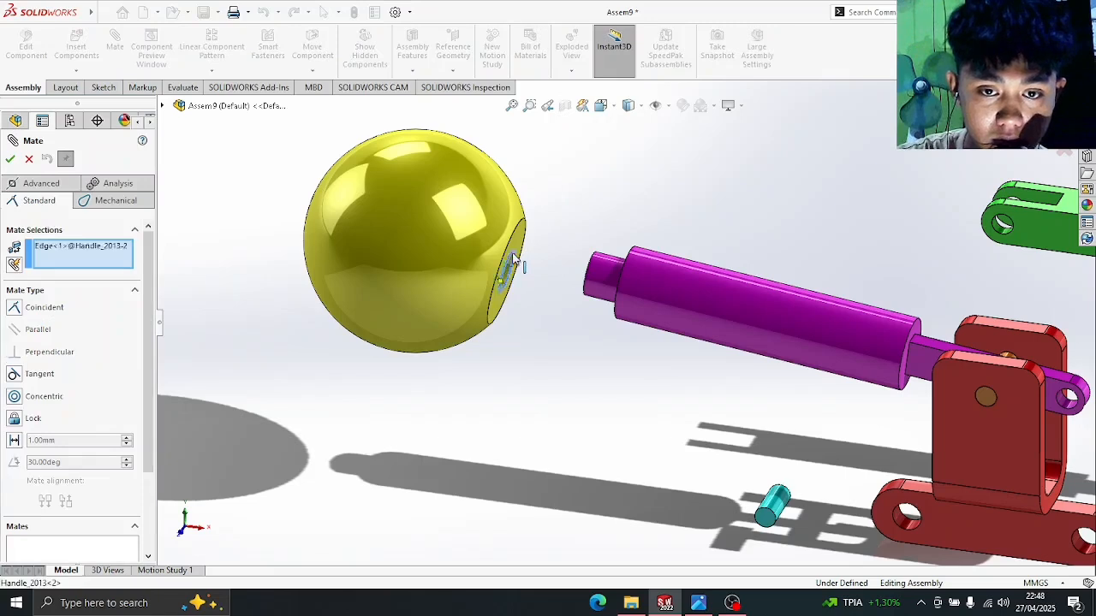
pyautogui.click(590, 270)
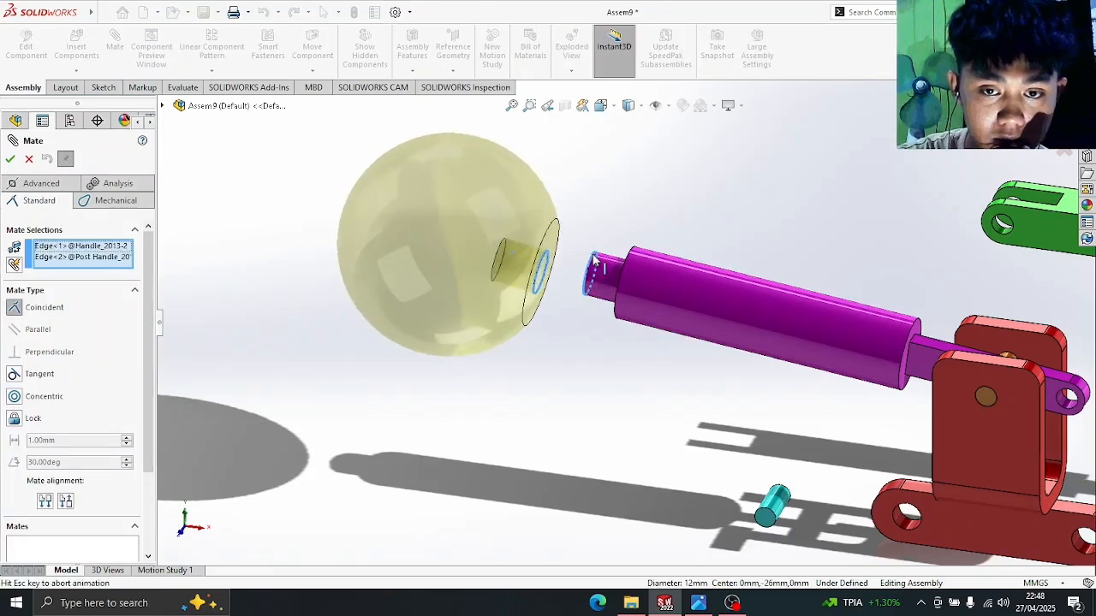
pyautogui.click(15, 397)
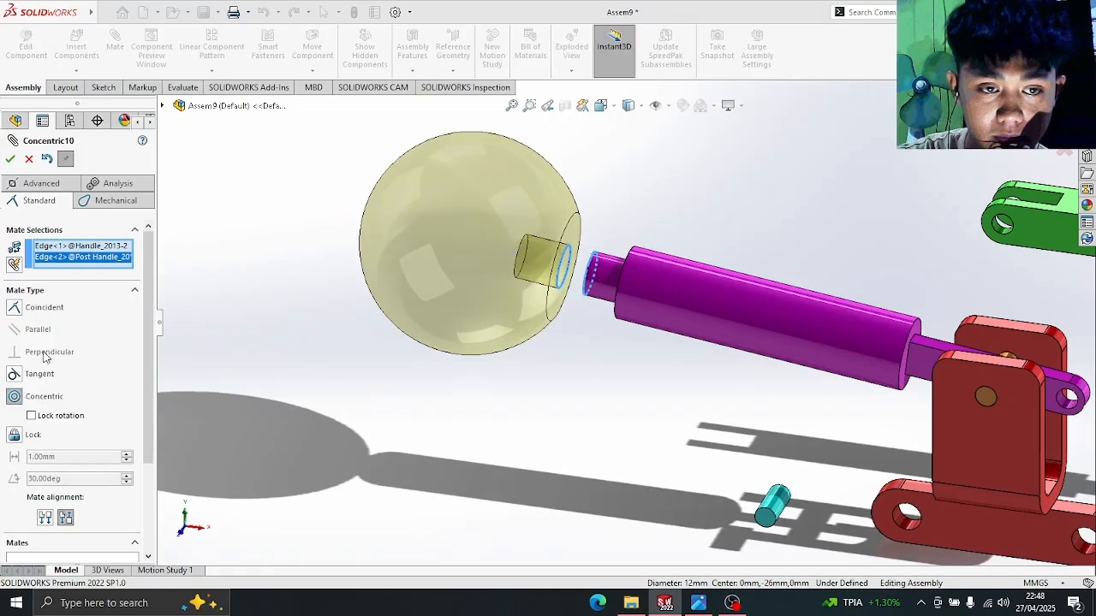
pyautogui.click(9, 160)
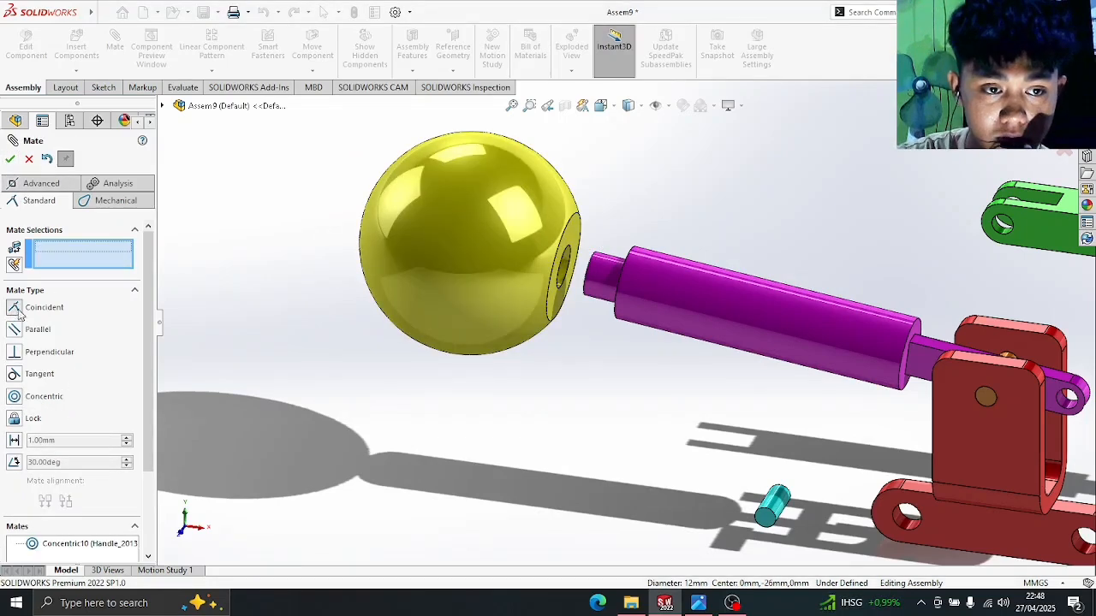
# - Mate the knob's hole face coincident to the purple Post Handle's end face
pyautogui.click(577, 247)
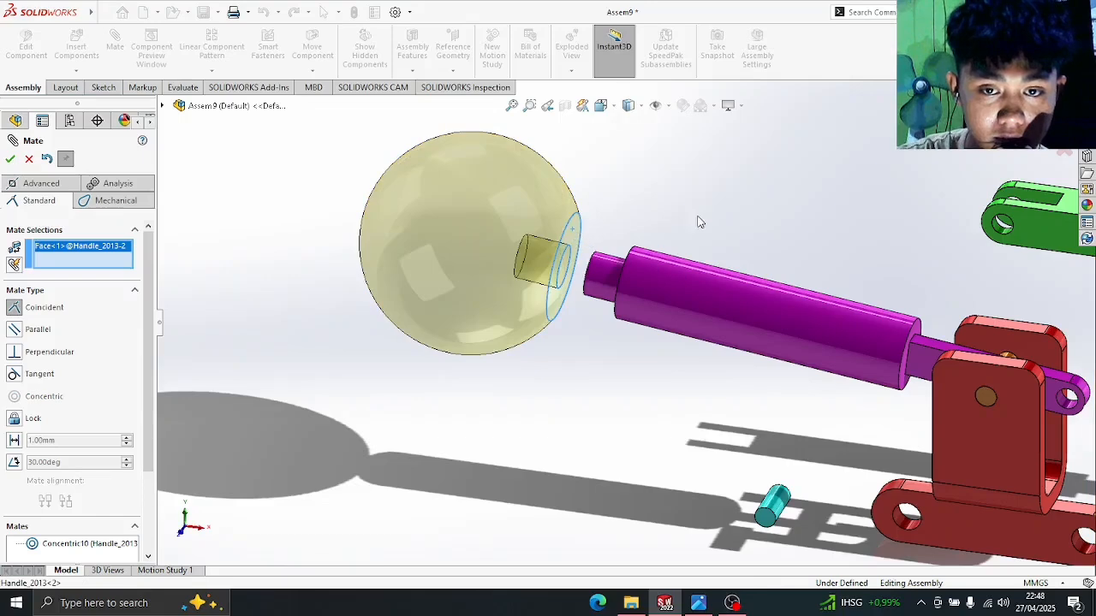
pyautogui.moveTo(697, 223); pyautogui.dragTo(741, 239, button='middle')
pyautogui.scroll(5, 651, 286)
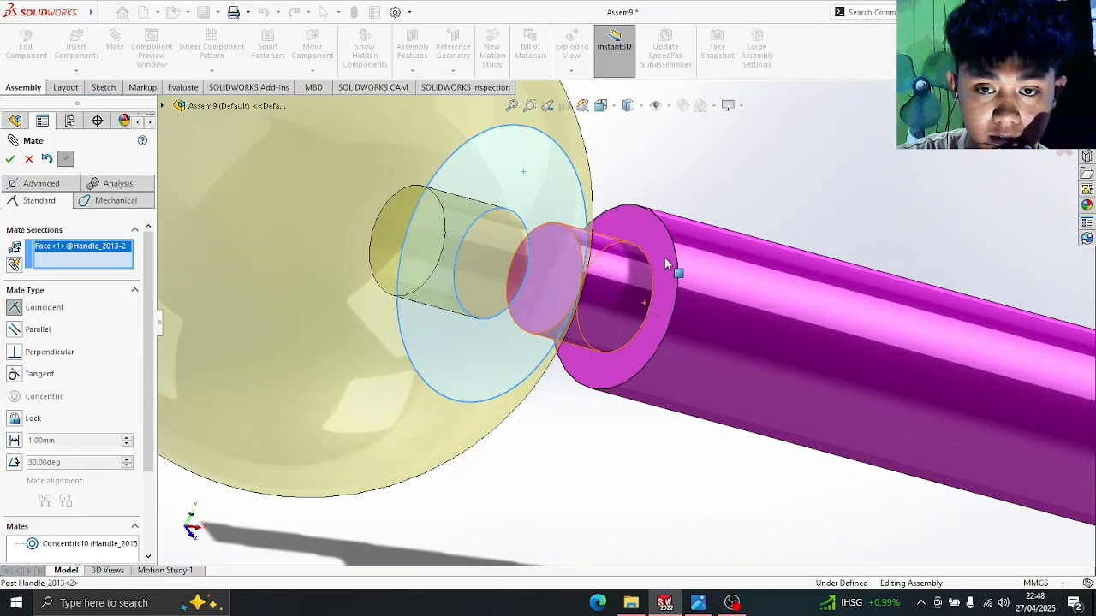
pyautogui.click(667, 275)
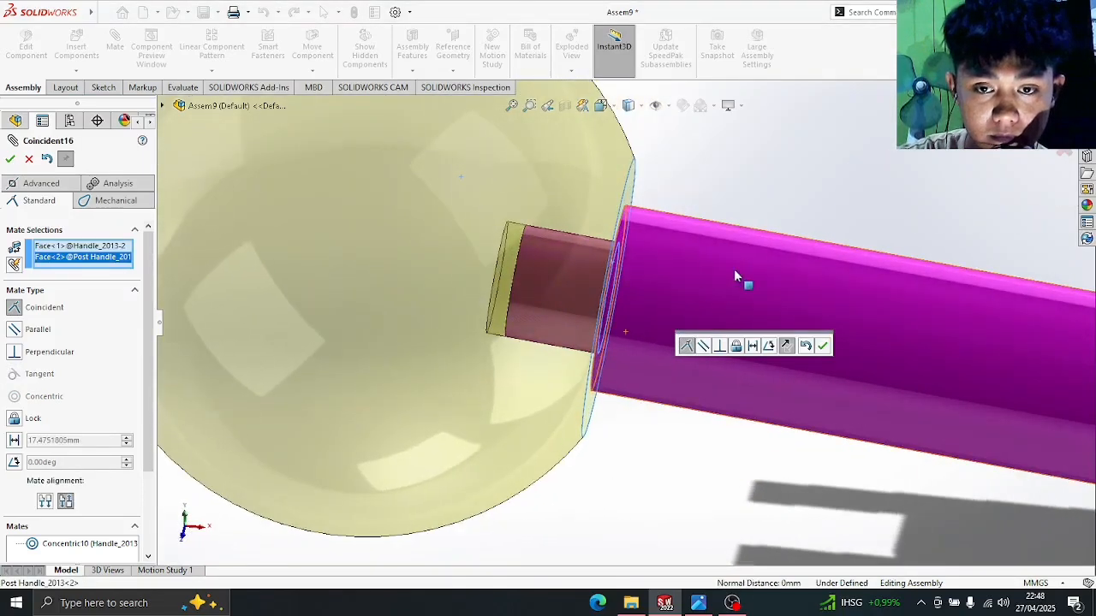
pyautogui.scroll(-2, 746, 282)
pyautogui.click(10, 158)
pyautogui.scroll(-4, 692, 248)
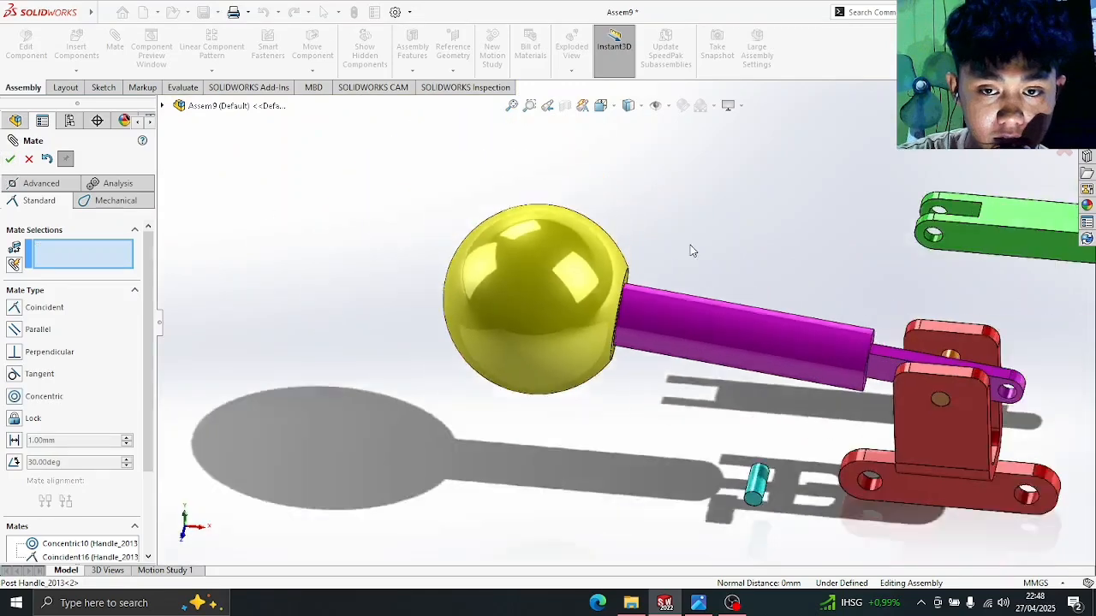
# - Swing the mated handle to test its pivot, then move the cyan Small Post beside the red bracket
pyautogui.moveTo(740, 354); pyautogui.dragTo(788, 340)
pyautogui.scroll(3, 797, 349)
pyautogui.scroll(-4, 822, 380)
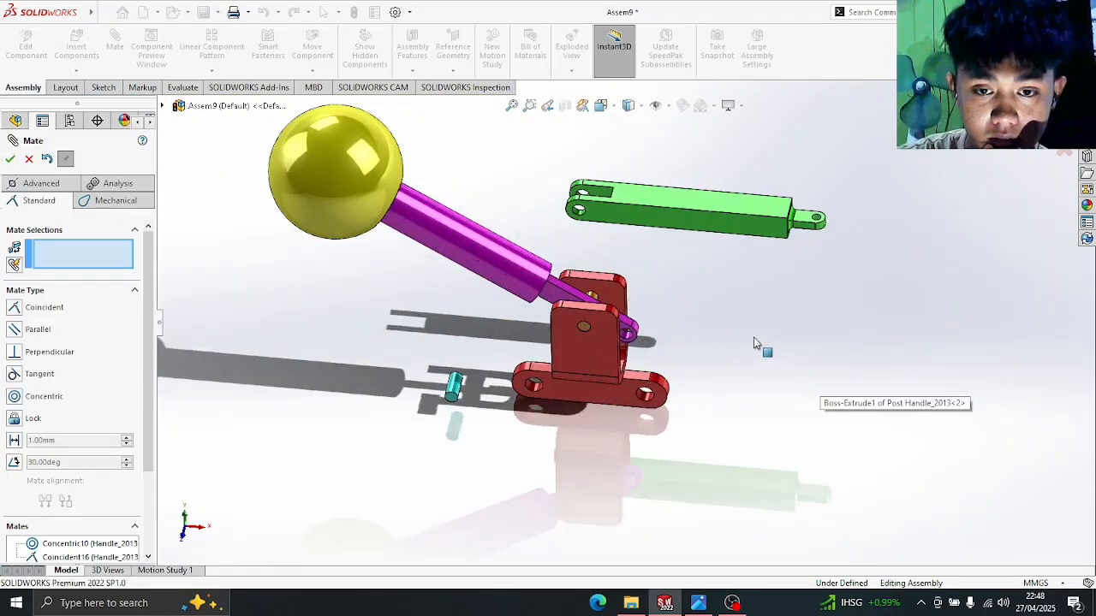
pyautogui.moveTo(704, 333)
pyautogui.mouseDown(button='middle')
pyautogui.moveTo(707, 343)
pyautogui.moveTo(698, 329)
pyautogui.mouseUp(button='middle')
pyautogui.moveTo(549, 375); pyautogui.dragTo(657, 355)
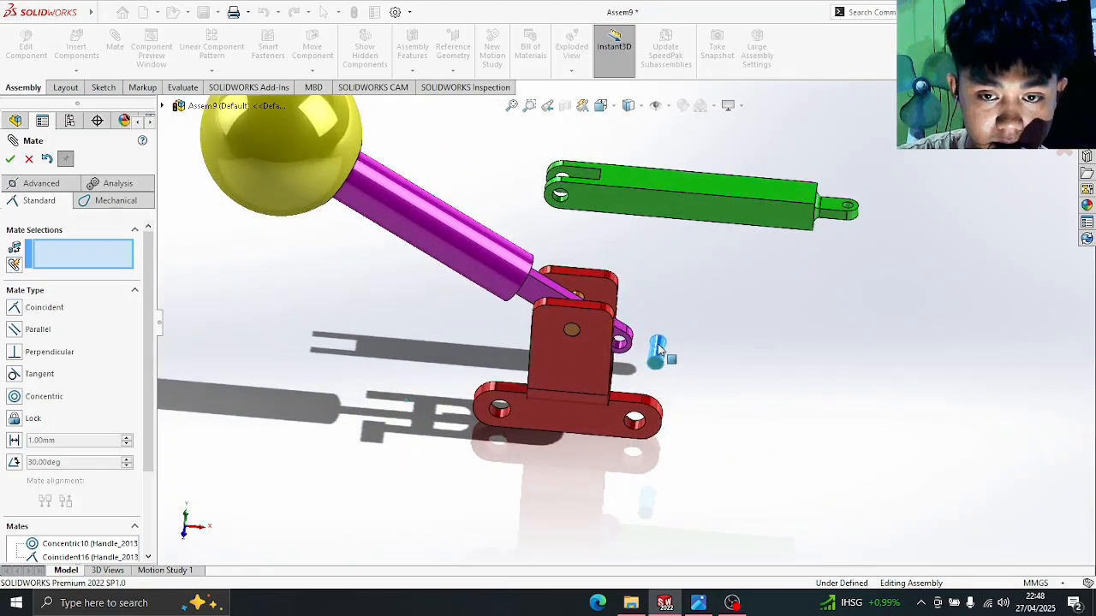
pyautogui.moveTo(710, 366); pyautogui.dragTo(668, 362, button='middle')
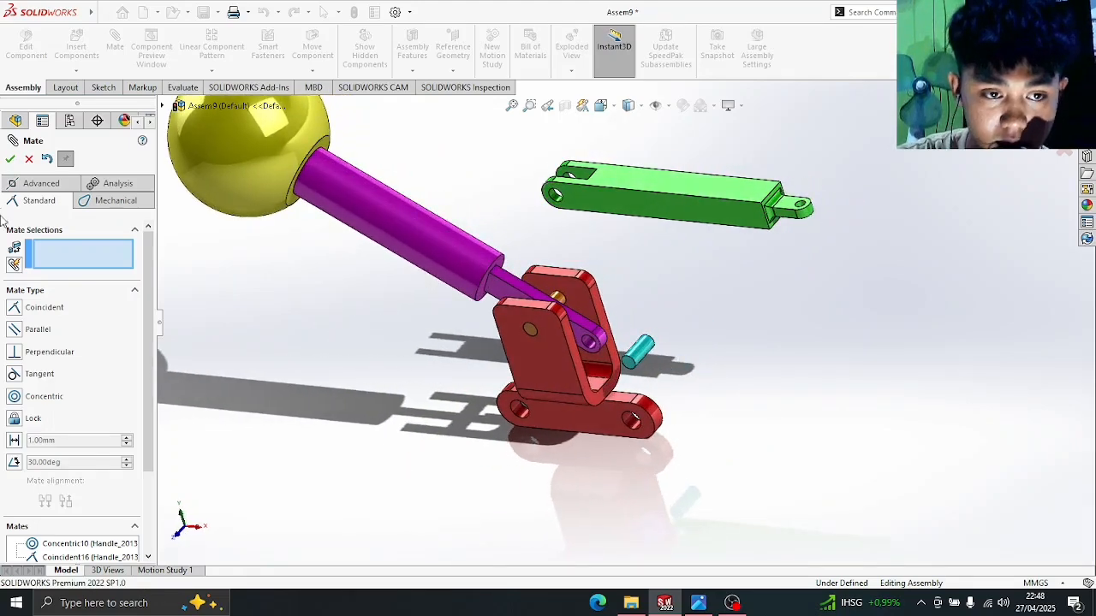
pyautogui.scroll(-5, 402, 370)
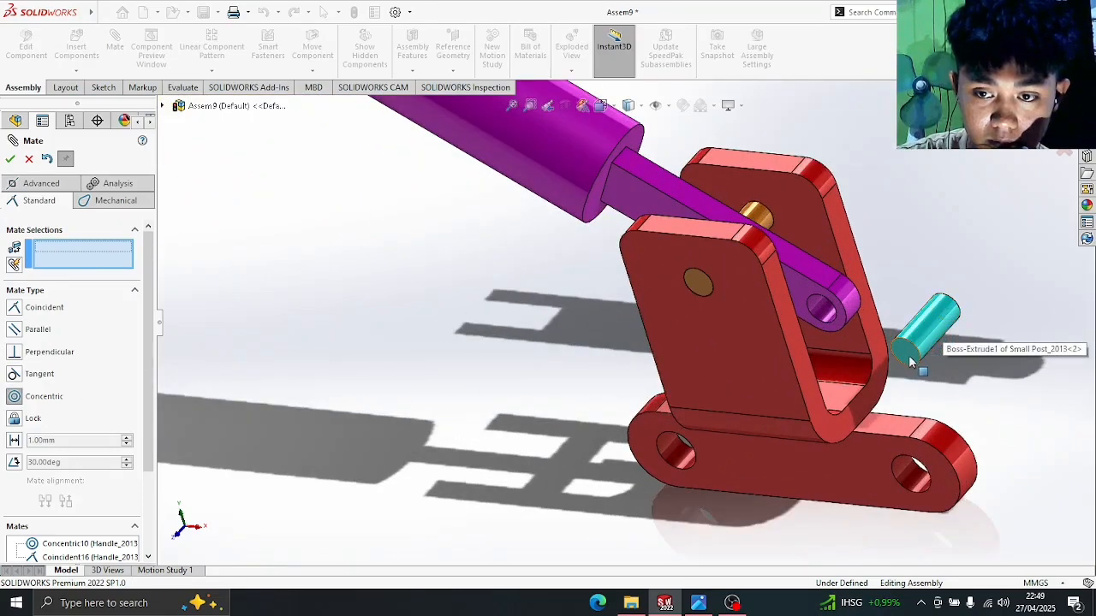
# - Mate the cyan Small Post concentric with the Post Handle's hole and test the pivot
pyautogui.click(828, 310)
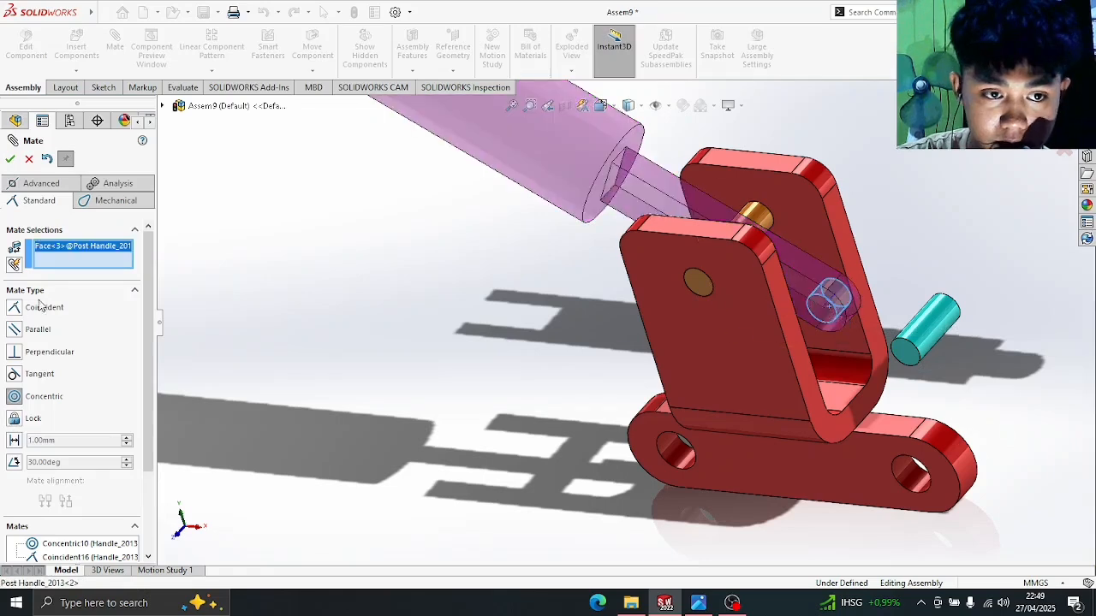
pyautogui.click(917, 347)
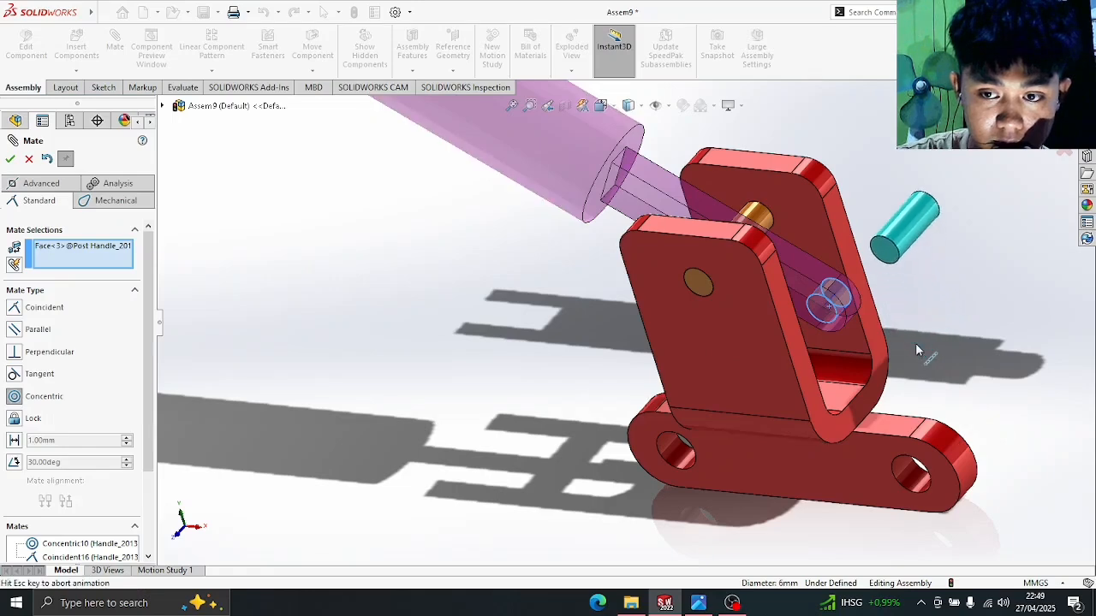
pyautogui.click(10, 160)
pyautogui.moveTo(954, 232); pyautogui.dragTo(757, 221, button='middle')
pyautogui.moveTo(757, 221); pyautogui.dragTo(770, 283)
pyautogui.moveTo(769, 283); pyautogui.dragTo(848, 219, button='middle')
# - Mate the green Link's hole edge concentric to the cyan Small Post's edge
pyautogui.scroll(2, 849, 220)
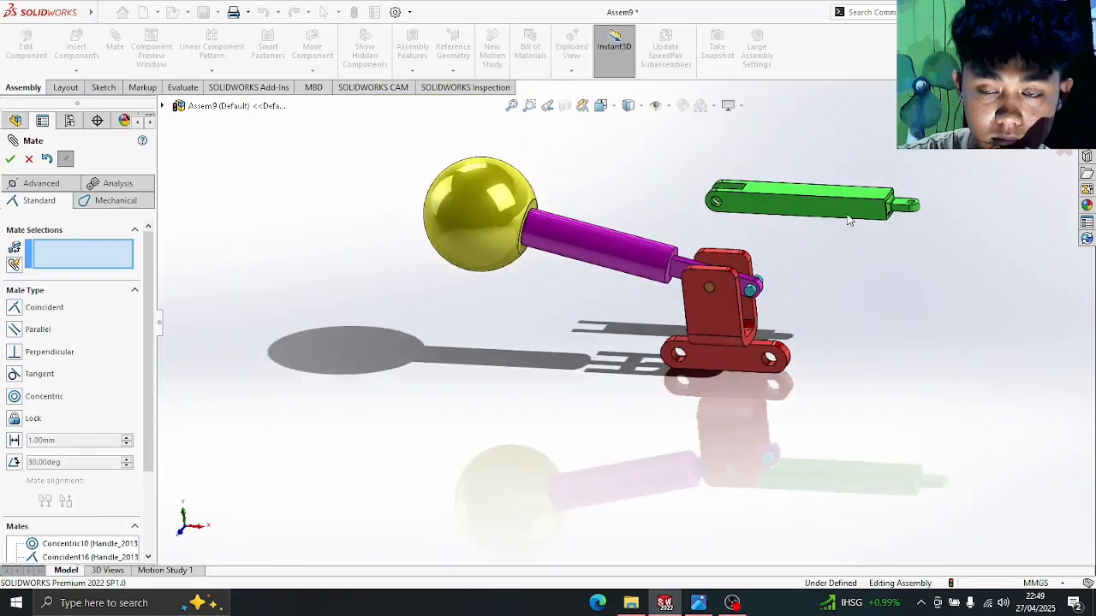
pyautogui.scroll(-2, 849, 220)
pyautogui.scroll(-2, 846, 220)
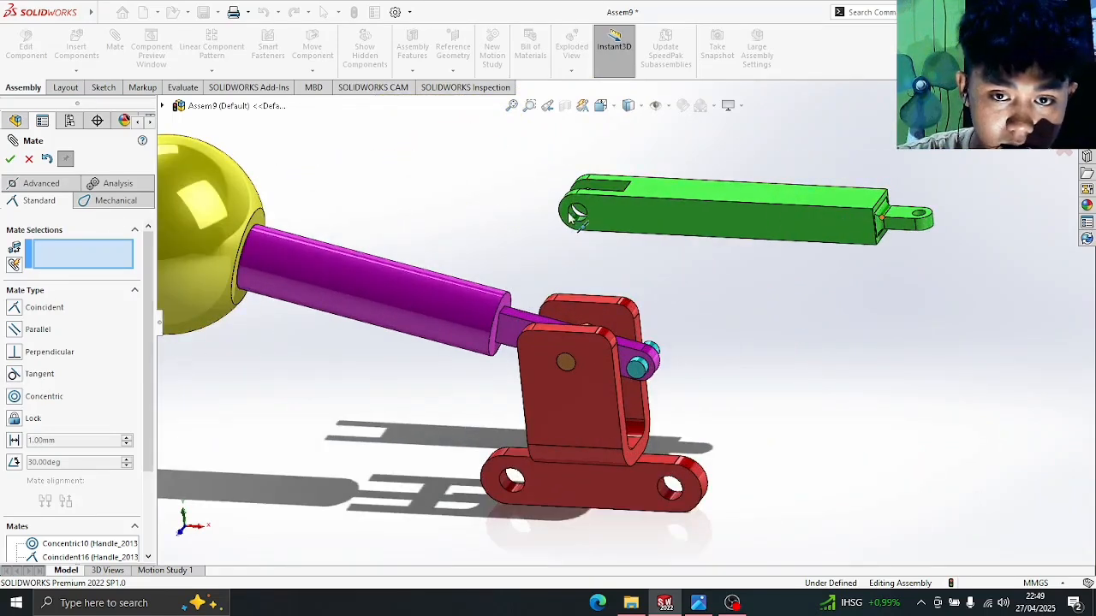
pyautogui.scroll(-2, 578, 213)
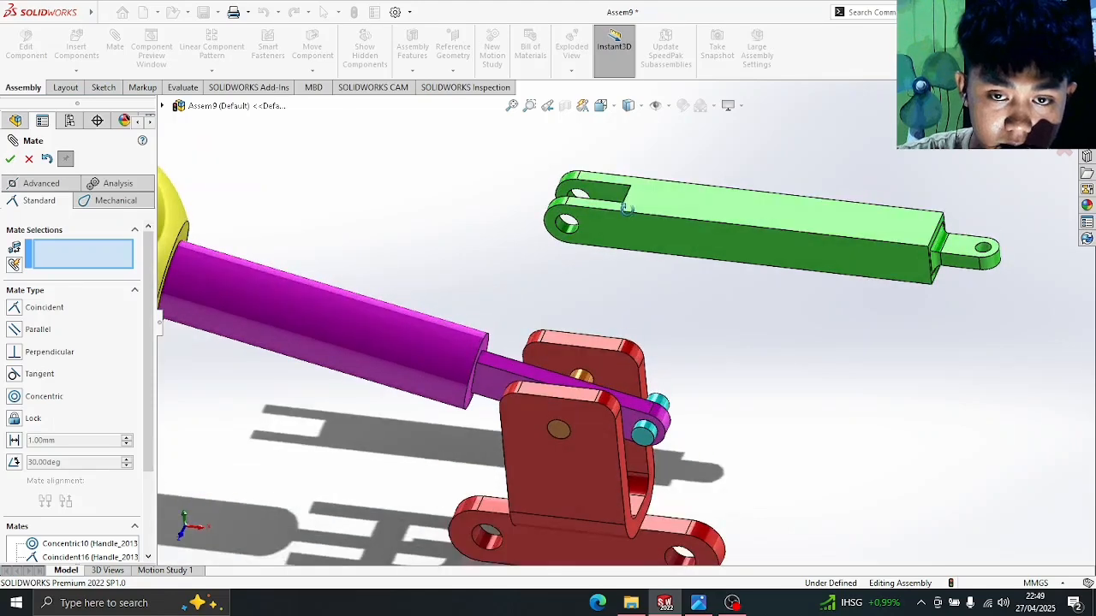
pyautogui.click(585, 194)
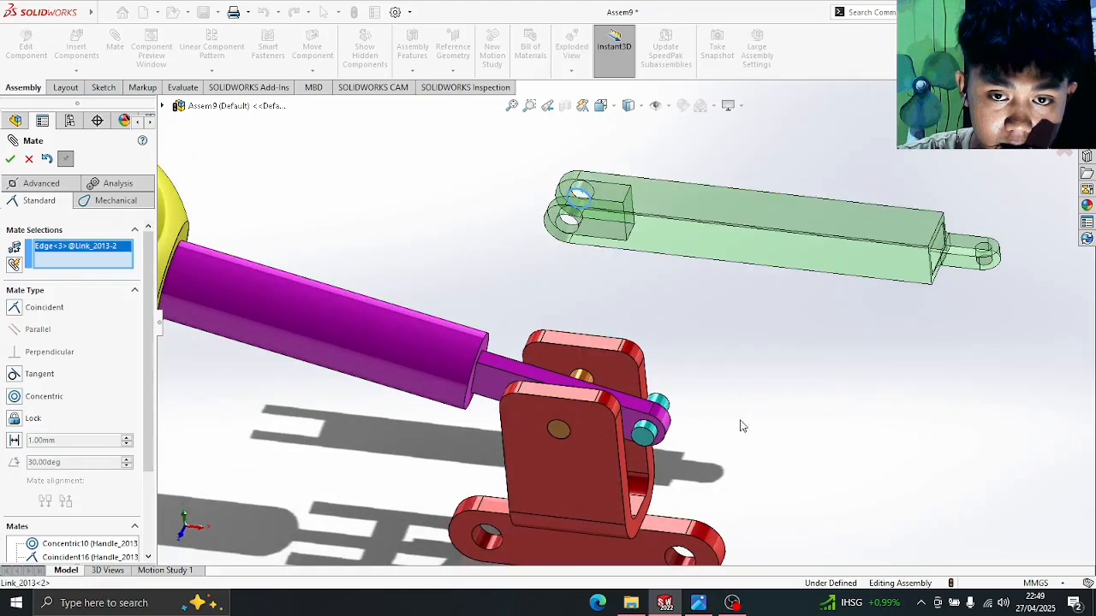
pyautogui.scroll(1, 737, 440)
pyautogui.scroll(-4, 724, 424)
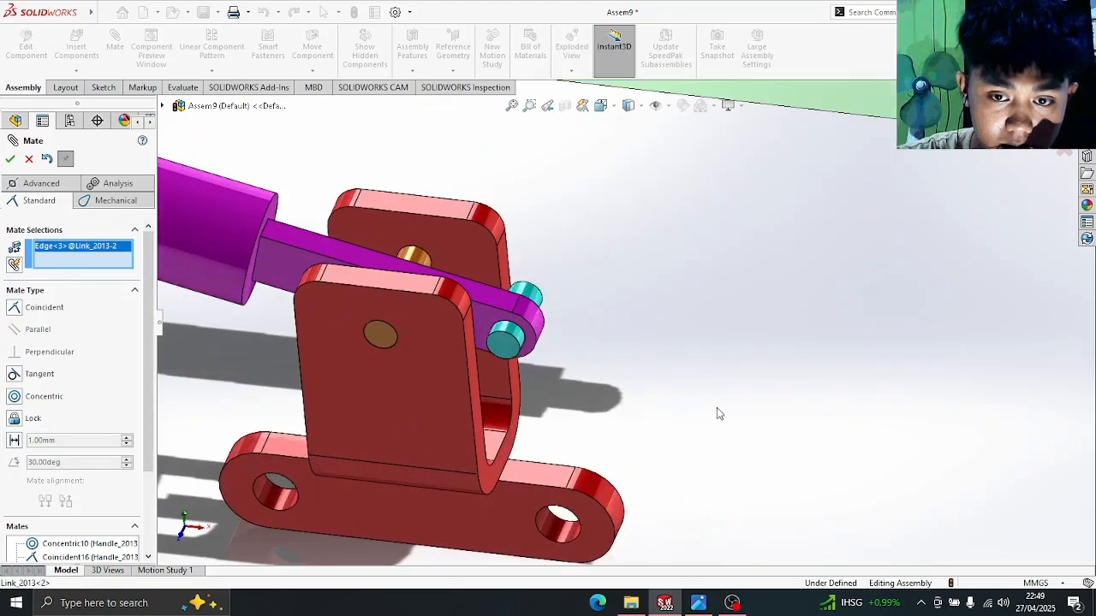
pyautogui.click(540, 295)
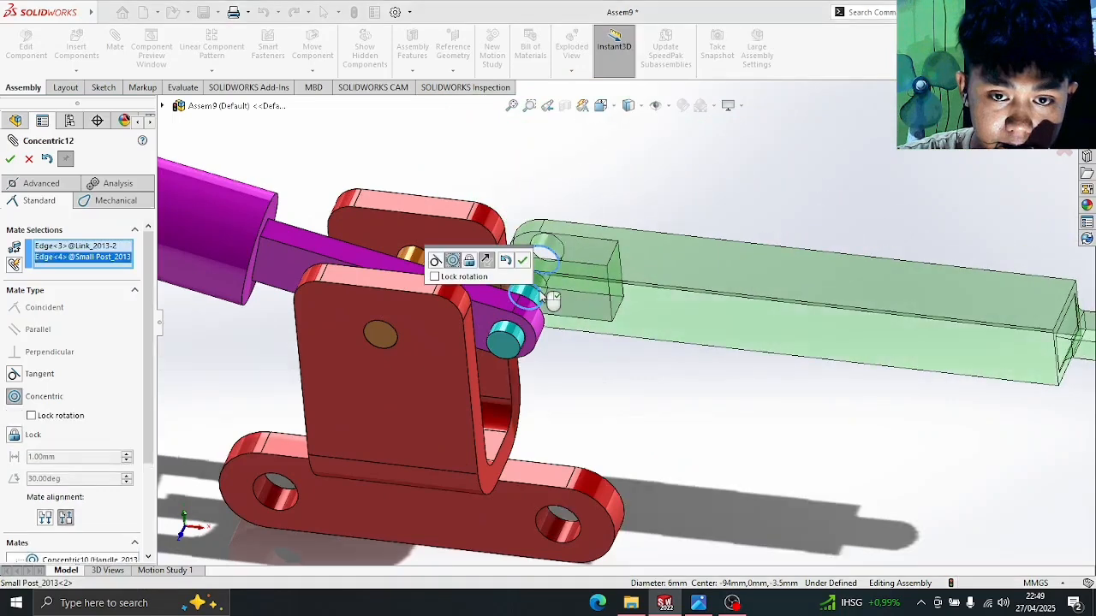
pyautogui.click(10, 160)
pyautogui.moveTo(687, 284); pyautogui.dragTo(696, 384)
pyautogui.moveTo(813, 269); pyautogui.dragTo(774, 309, button='middle')
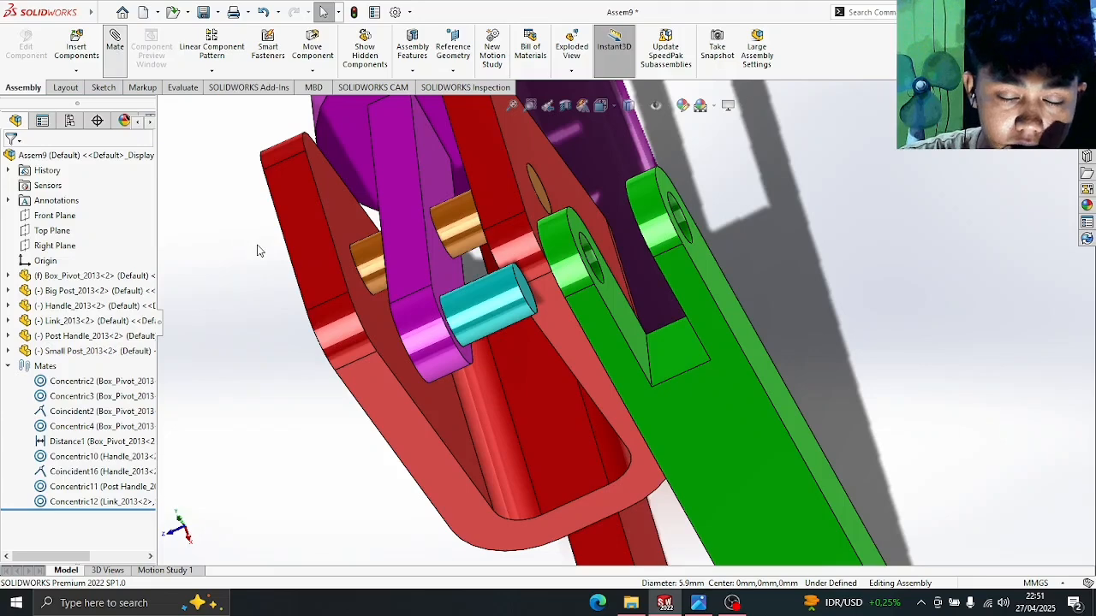
# - Mate the Small Post's end face coincident with the Link face so they sit flush
pyautogui.click(527, 294)
pyautogui.moveTo(859, 247); pyautogui.dragTo(691, 266, button='middle')
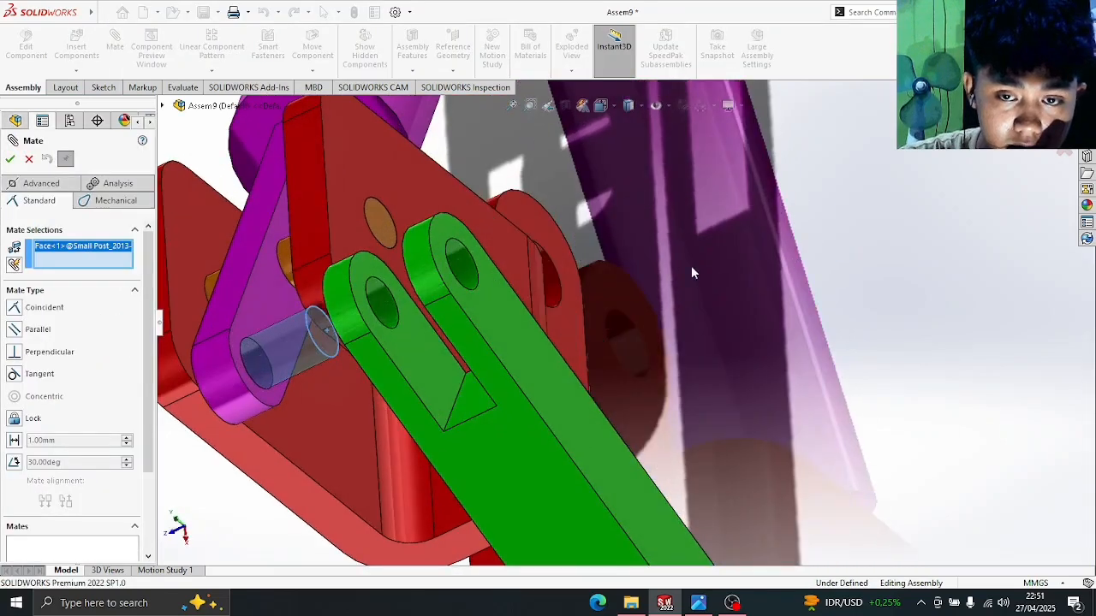
pyautogui.click(525, 324)
pyautogui.scroll(-3, 754, 291)
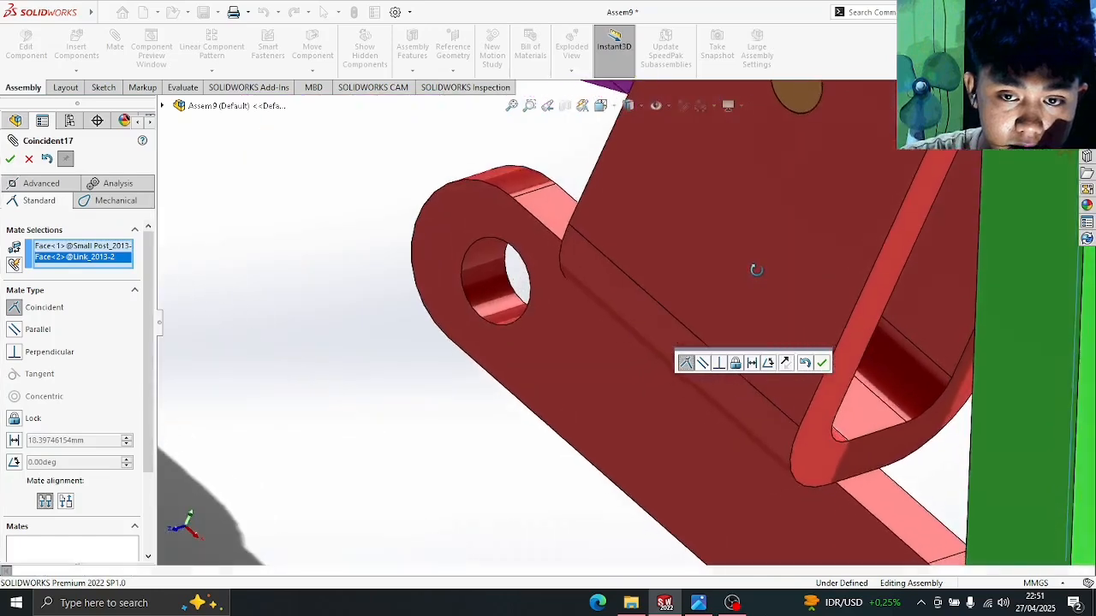
pyautogui.scroll(5, 756, 270)
pyautogui.scroll(-4, 920, 192)
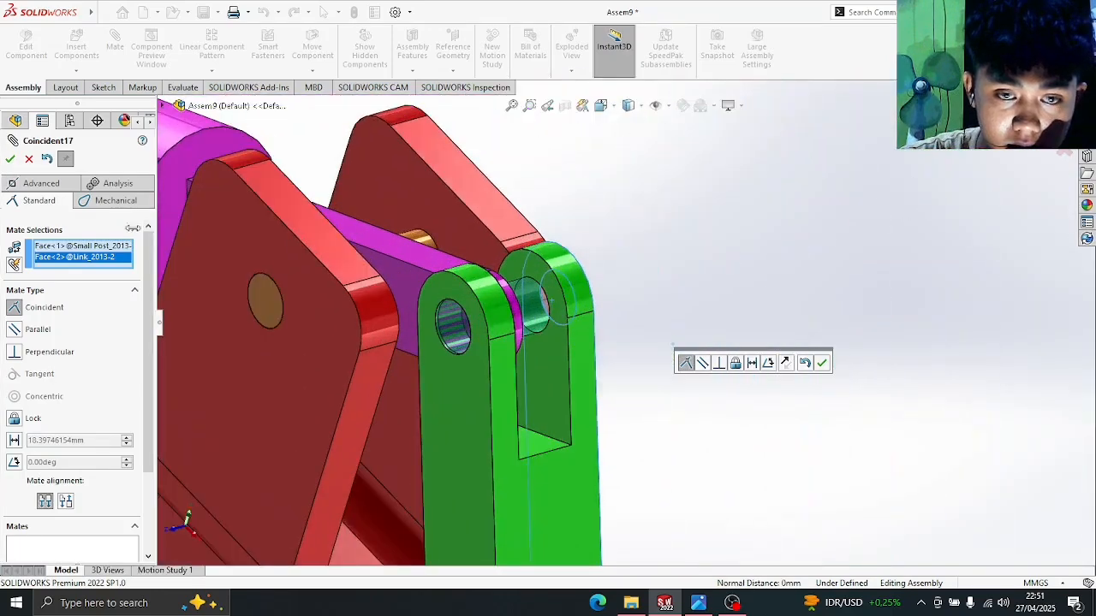
pyautogui.click(11, 159)
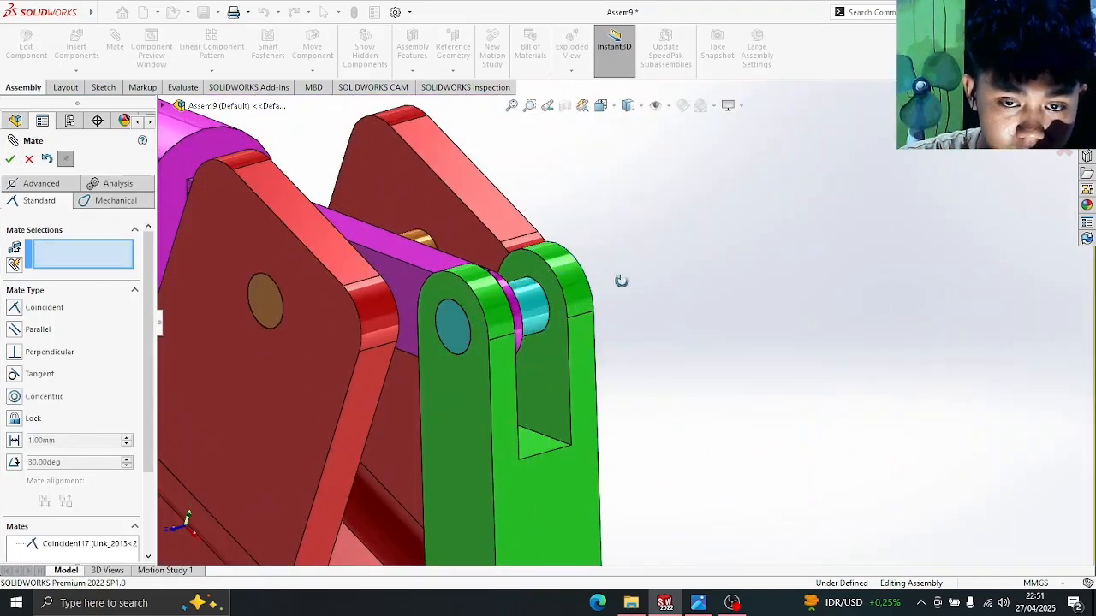
# - Swing the green Link to check its motion, then close the Mate tool
pyautogui.moveTo(621, 352); pyautogui.dragTo(587, 296, button='middle')
pyautogui.moveTo(588, 295); pyautogui.dragTo(524, 334)
pyautogui.scroll(3, 617, 300)
pyautogui.moveTo(775, 337); pyautogui.dragTo(717, 341, button='middle')
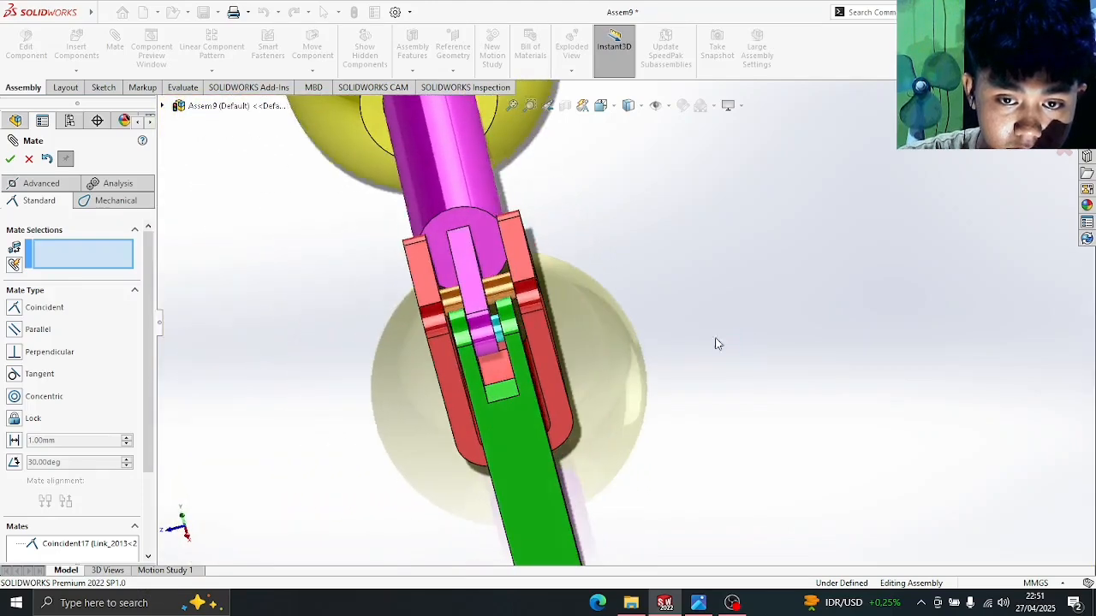
pyautogui.scroll(-1, 480, 306)
pyautogui.scroll(-2, 599, 357)
pyautogui.moveTo(568, 367); pyautogui.dragTo(555, 398)
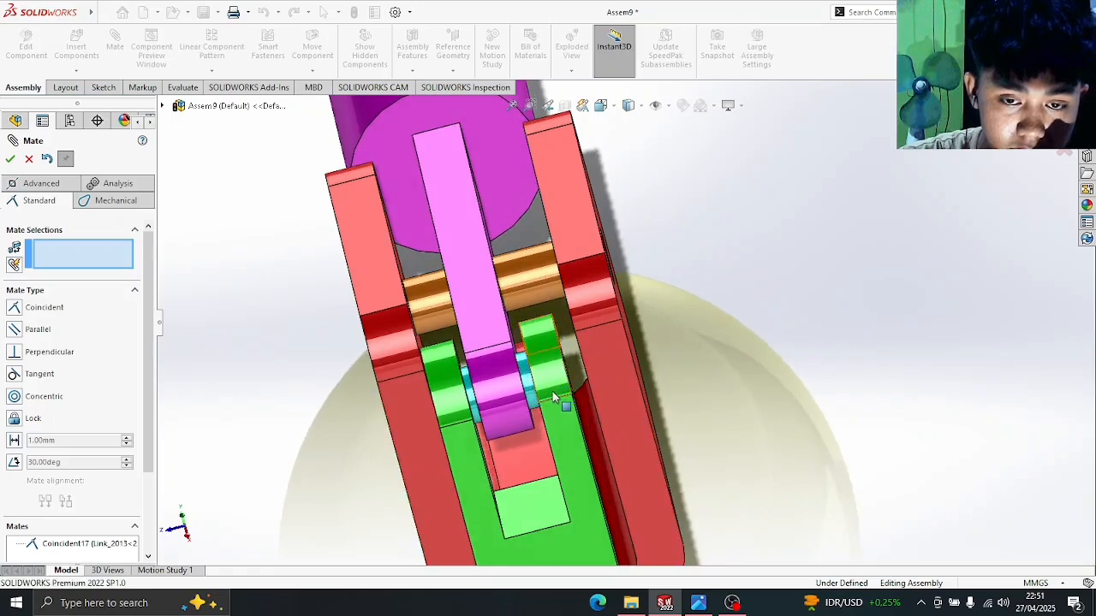
pyautogui.scroll(2, 554, 397)
pyautogui.scroll(-1, 588, 387)
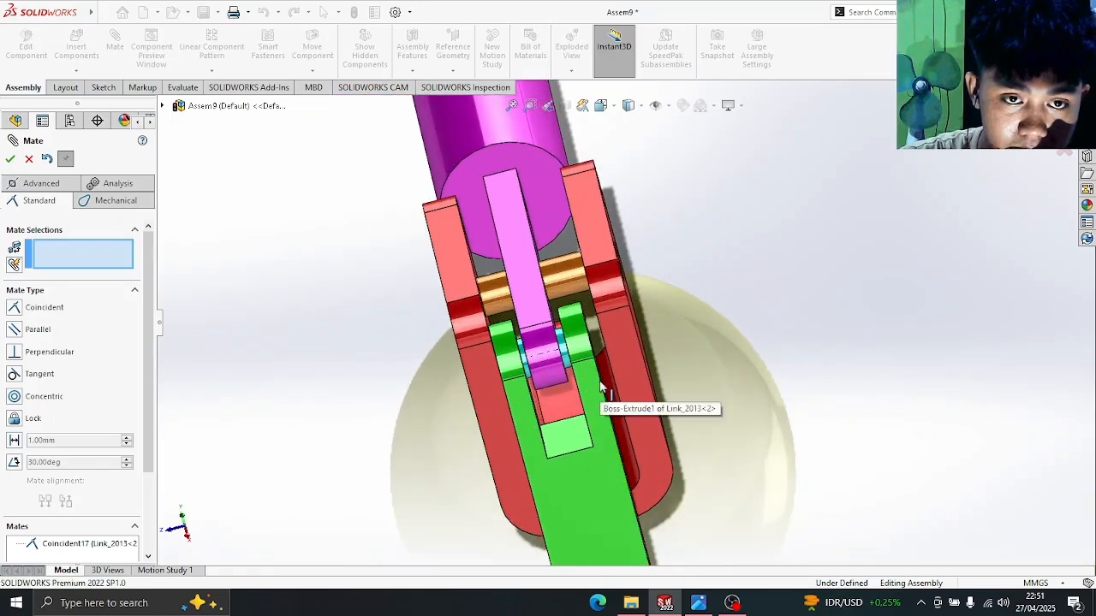
pyautogui.click(9, 161)
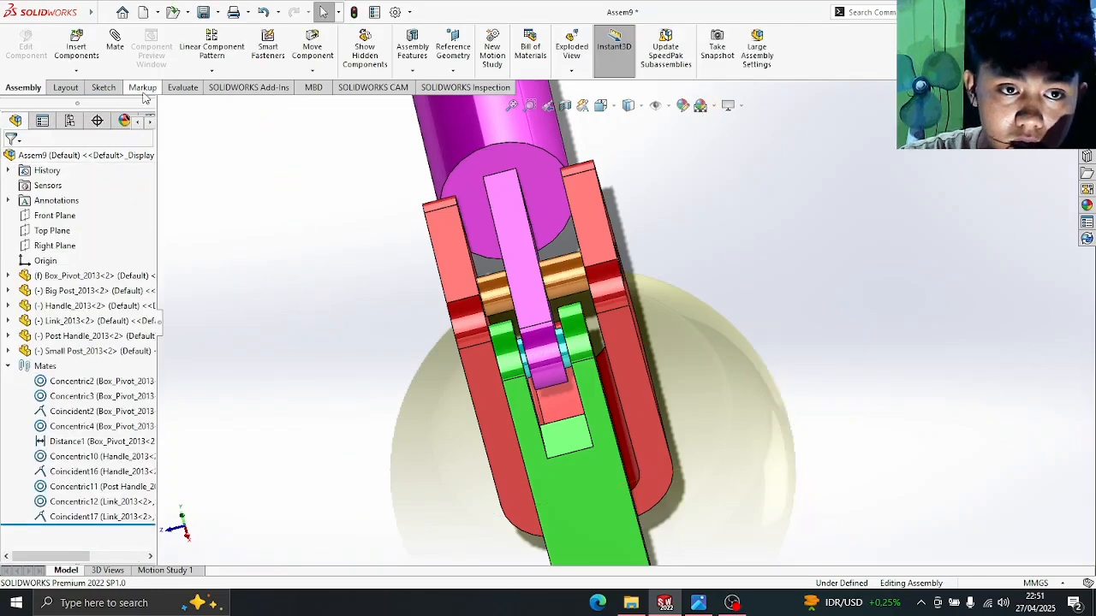
# - Measure the Link edge length, reading 7mm, with the Evaluate tab's Measure tool
pyautogui.click(181, 89)
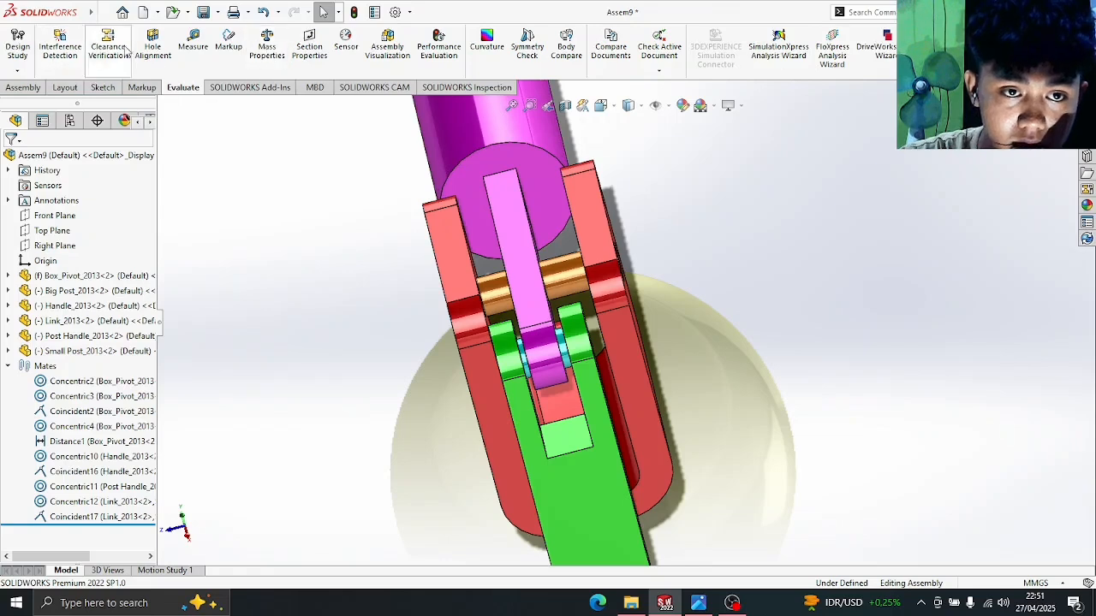
pyautogui.click(193, 44)
pyautogui.scroll(-2, 587, 438)
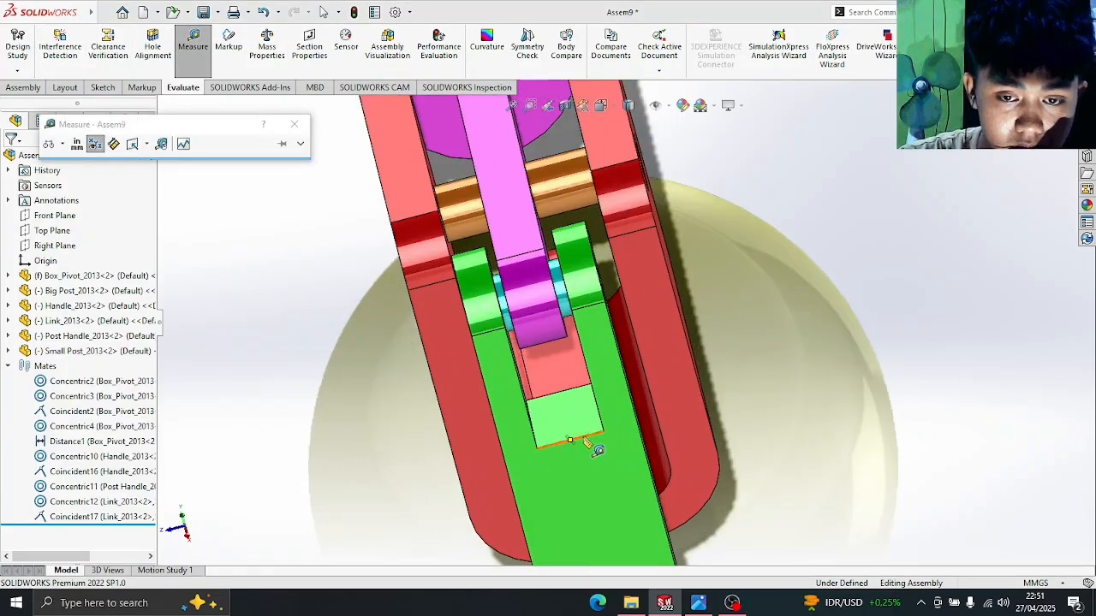
pyautogui.click(587, 440)
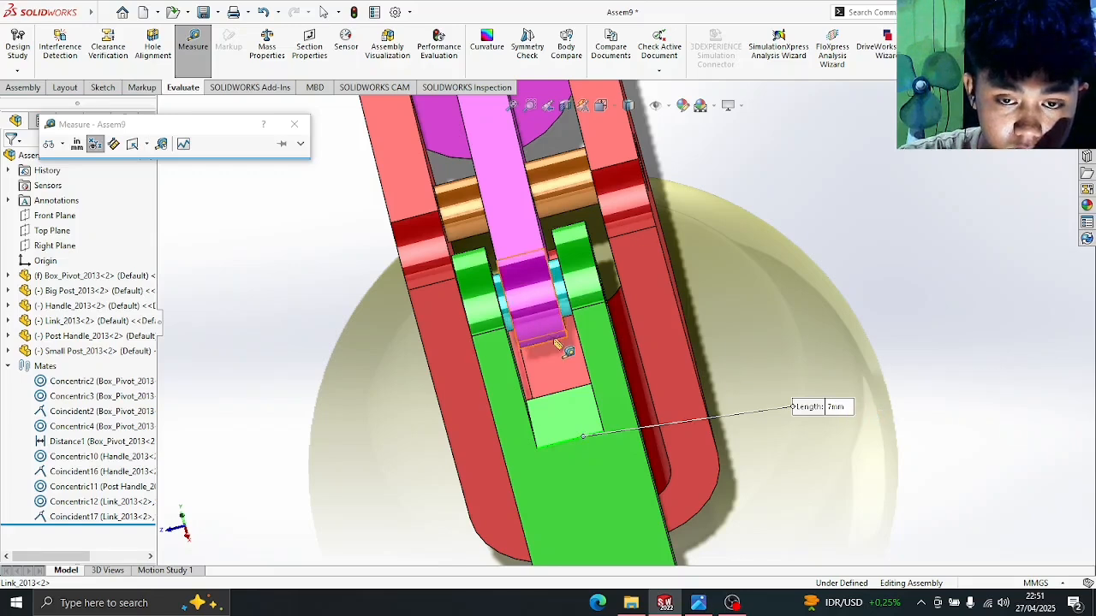
# - Measure the 19.74mm Link-to-Post Handle distance, then the 5mm Post Handle edge
pyautogui.scroll(-2, 557, 340)
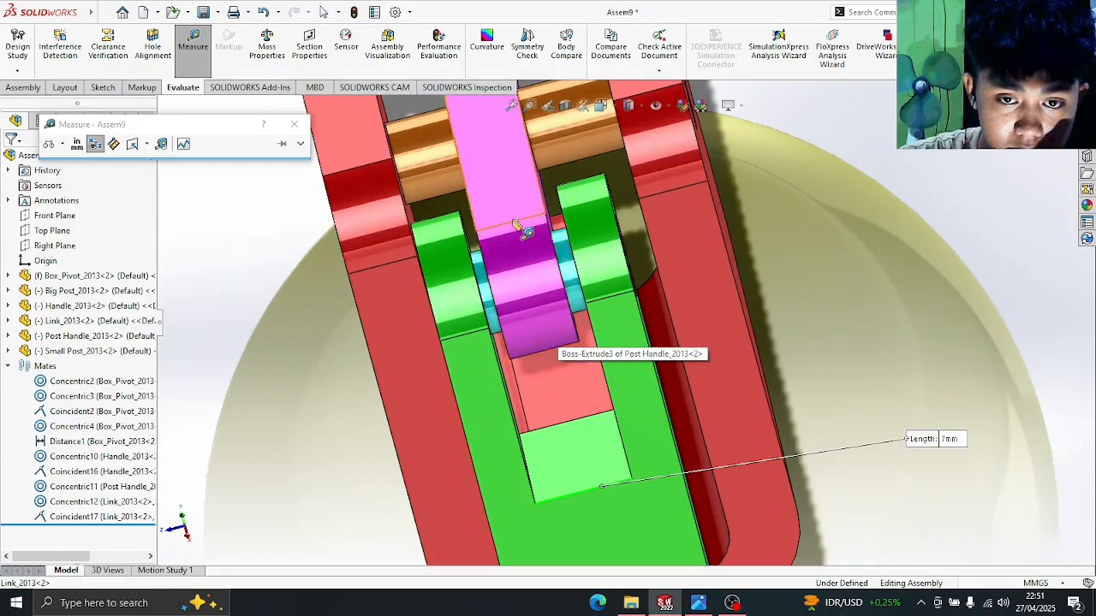
pyautogui.click(516, 225)
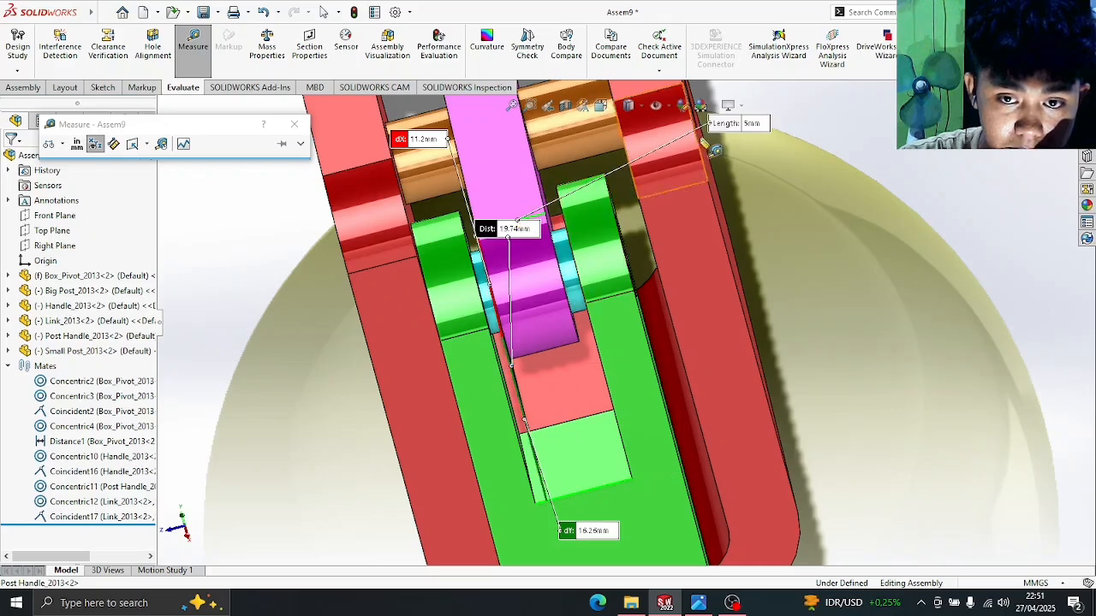
pyautogui.click(315, 303)
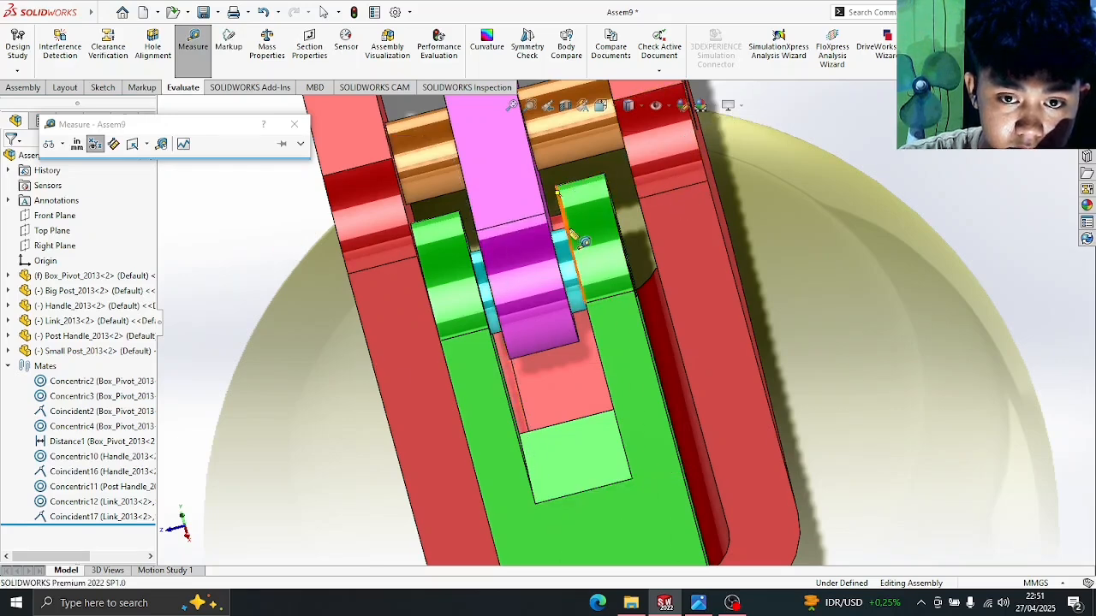
pyautogui.click(531, 219)
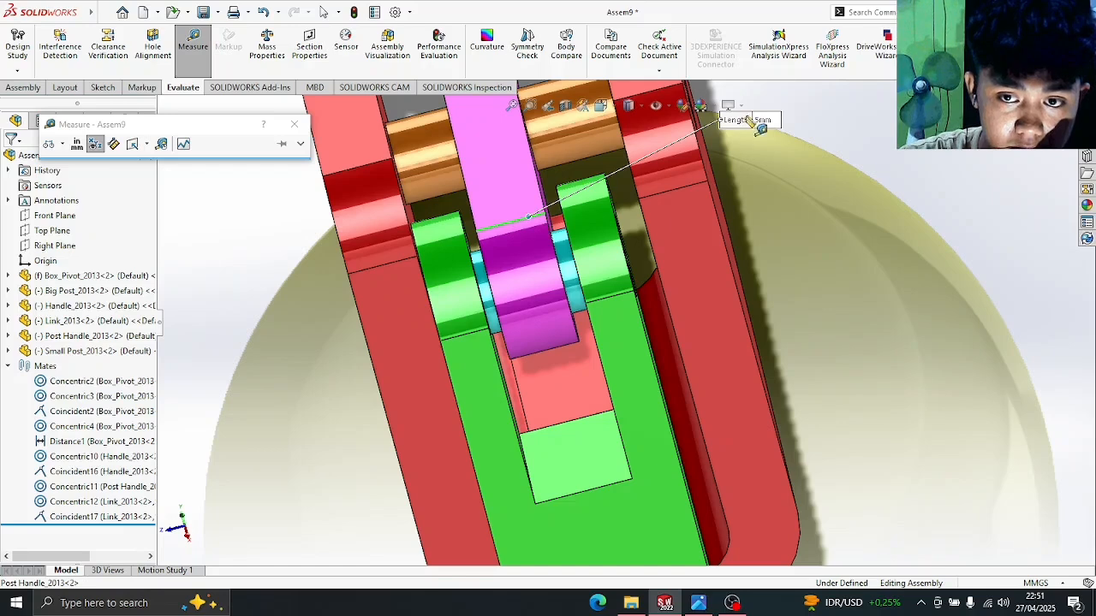
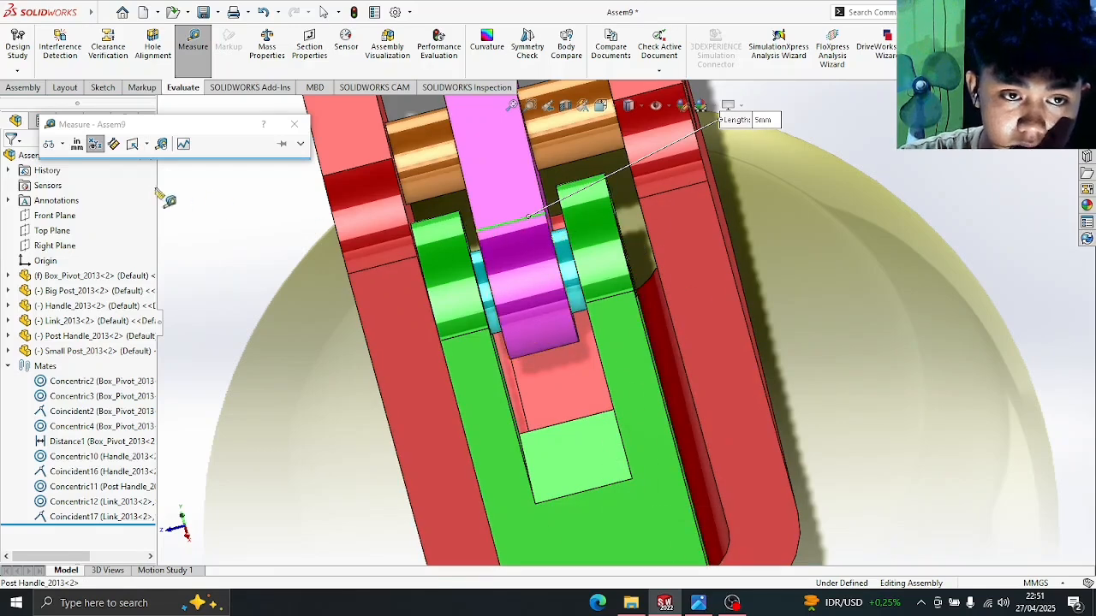
# - Close the Measure dialog and start a new mate from the Assembly tab
pyautogui.click(295, 125)
pyautogui.click(23, 87)
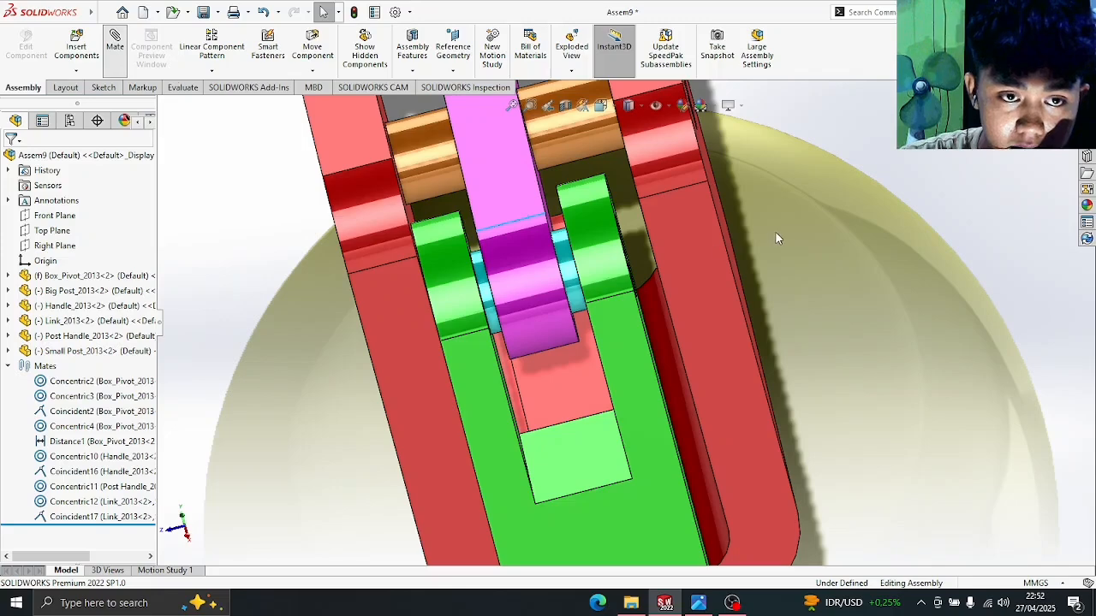
pyautogui.moveTo(775, 232); pyautogui.dragTo(793, 200, button='middle')
# - Choose a Distance mate, pick the Link's inner face, and delete the wrongly picked edge
pyautogui.scroll(3, 863, 202)
pyautogui.scroll(-4, 863, 202)
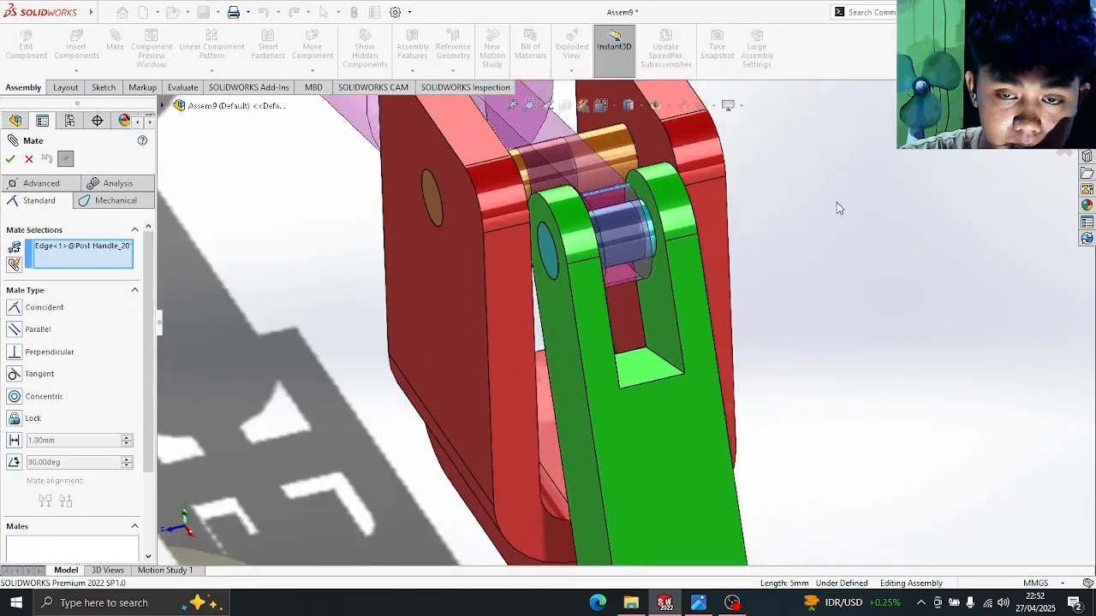
pyautogui.click(16, 440)
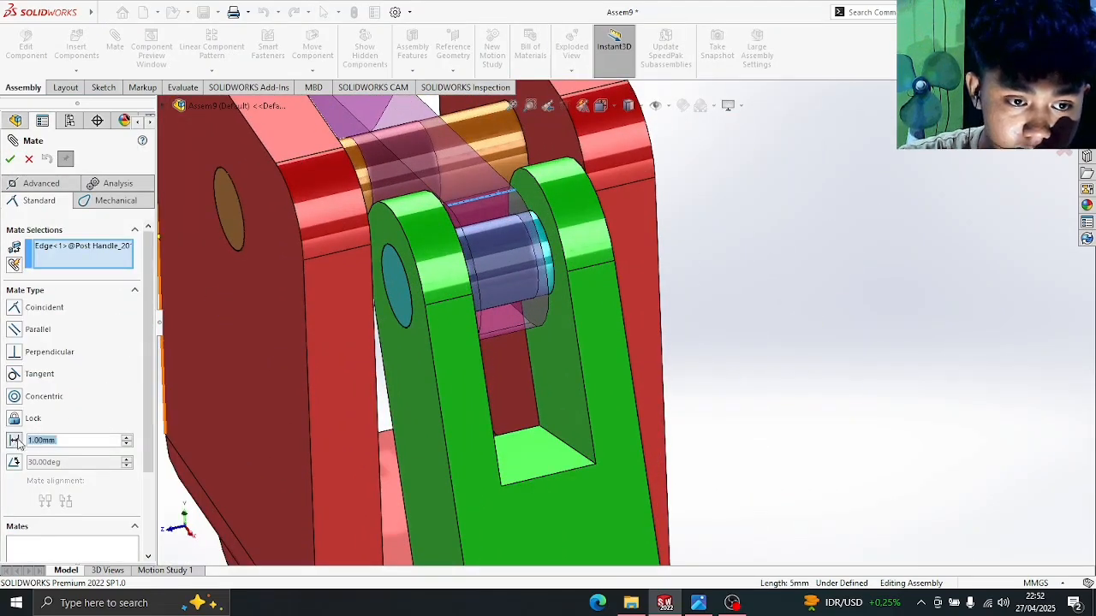
pyautogui.click(535, 198)
pyautogui.moveTo(770, 216); pyautogui.dragTo(714, 233, button='middle')
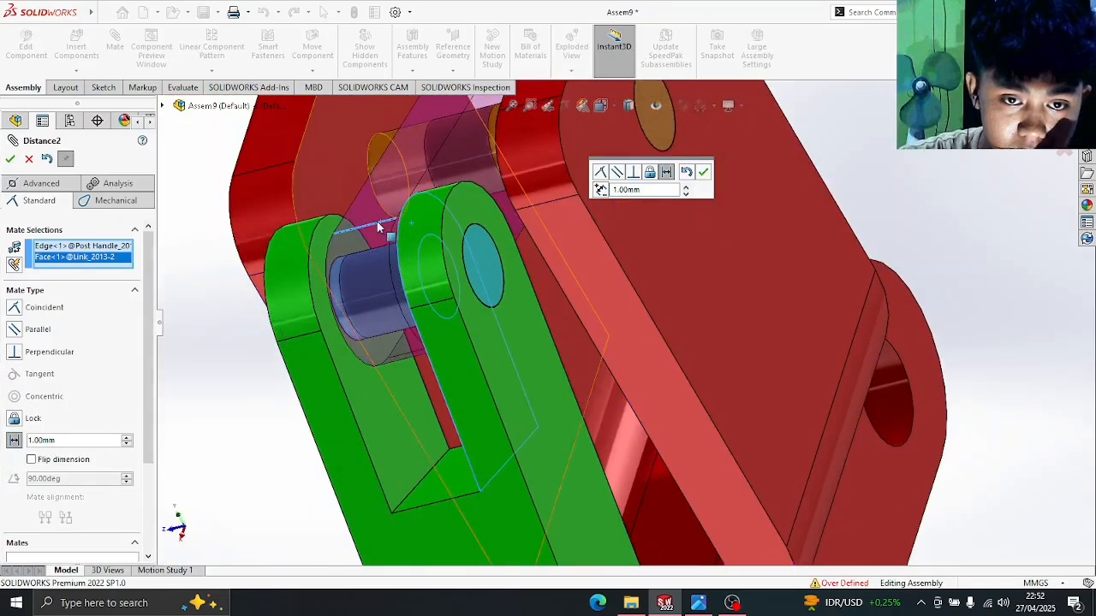
pyautogui.scroll(-3, 380, 227)
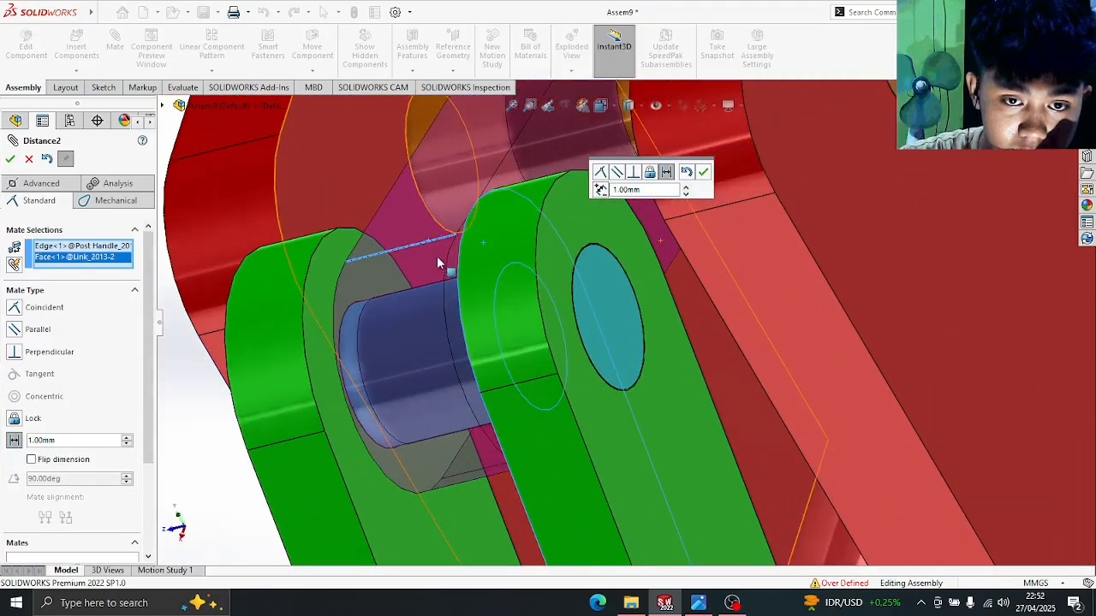
pyautogui.rightClick(78, 247)
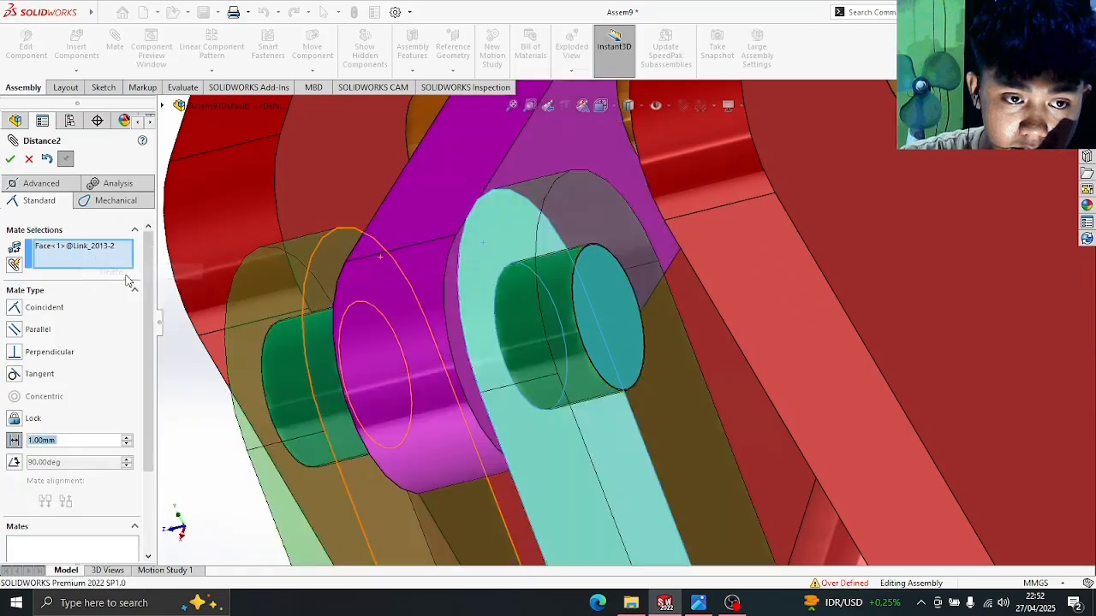
pyautogui.click(98, 272)
# - Select the Post Handle face and apply the 1.00 mm distance mate
pyautogui.moveTo(496, 299); pyautogui.dragTo(394, 264, button='middle')
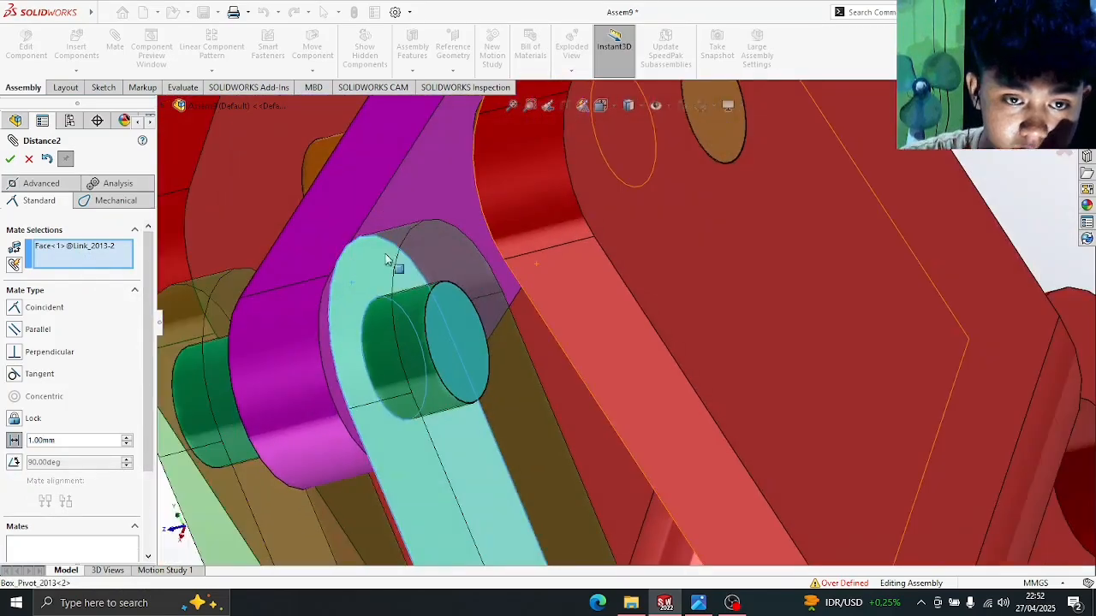
pyautogui.click(326, 334)
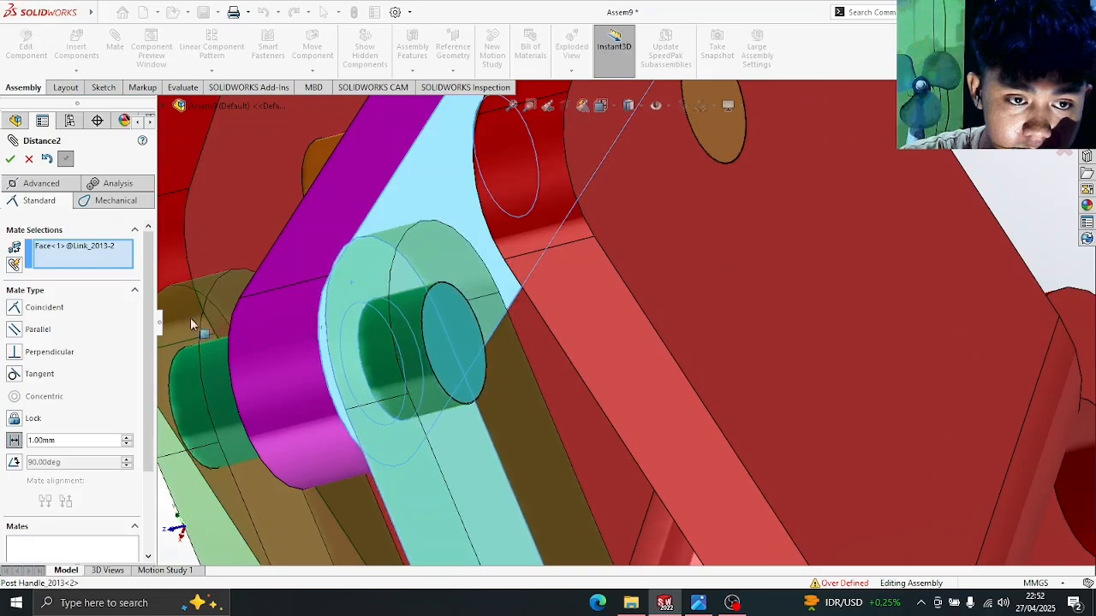
pyautogui.scroll(4, 220, 307)
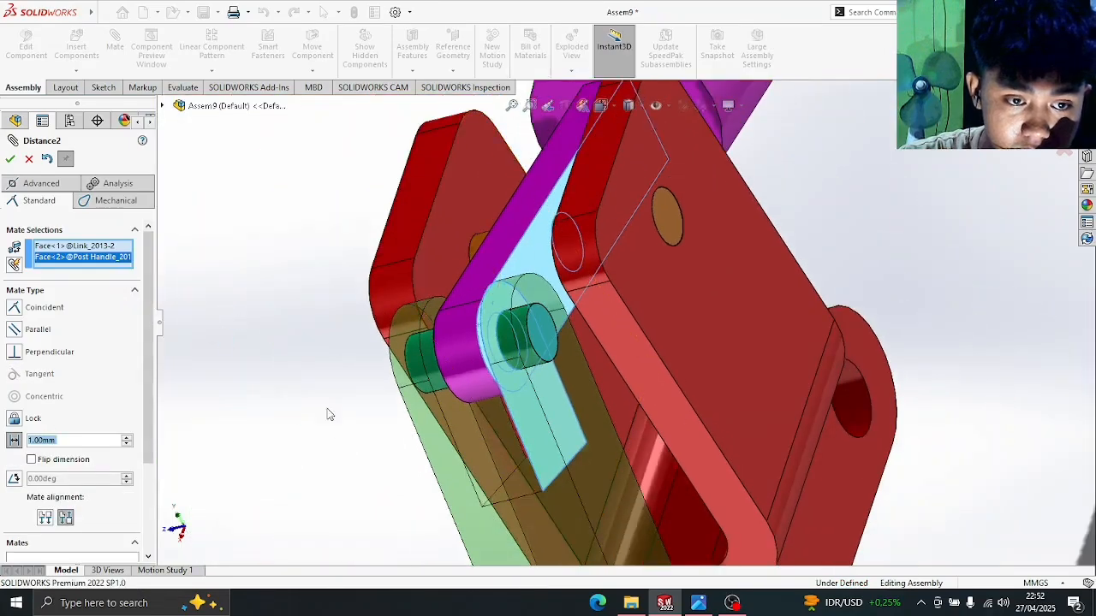
pyautogui.moveTo(359, 396); pyautogui.dragTo(427, 350, button='middle')
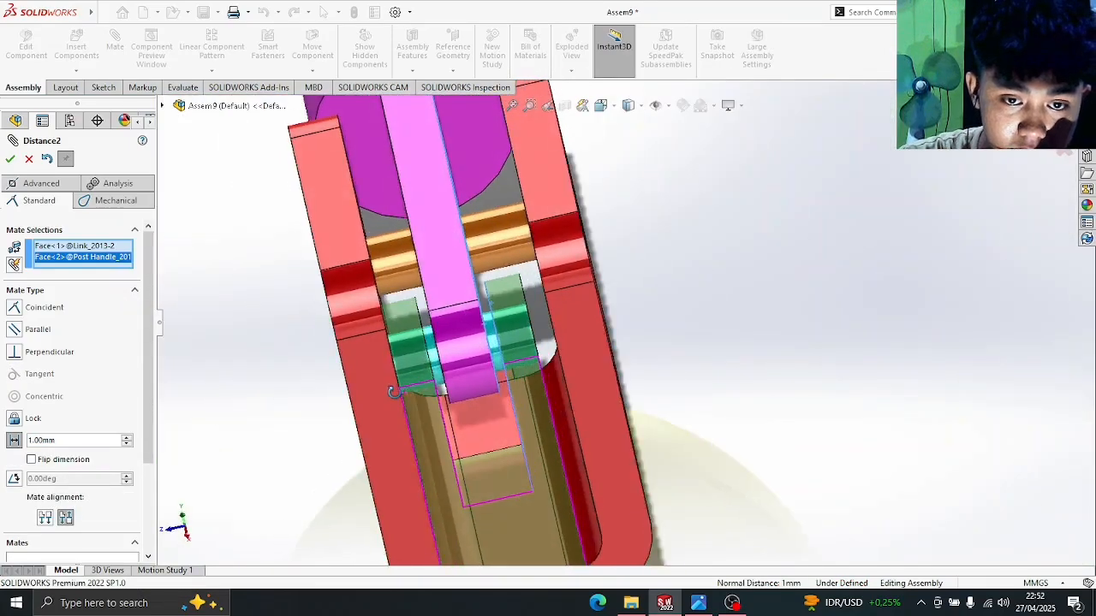
pyautogui.click(11, 160)
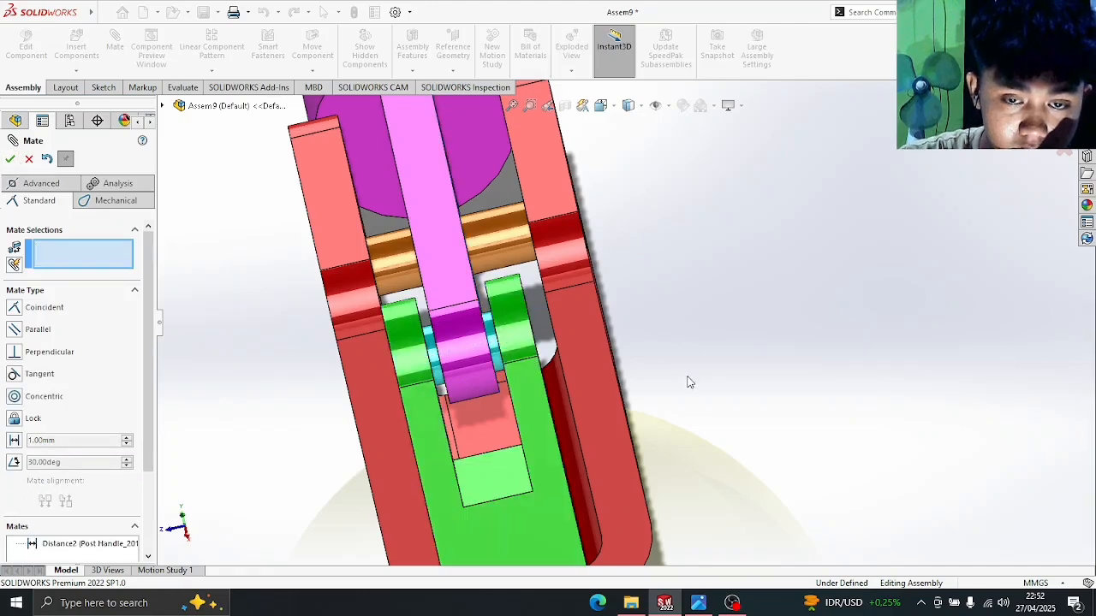
# - Orbit to an angled view and compare the mechanism with the reference drawing
pyautogui.scroll(6, 691, 382)
pyautogui.moveTo(763, 411); pyautogui.dragTo(715, 546, button='middle')
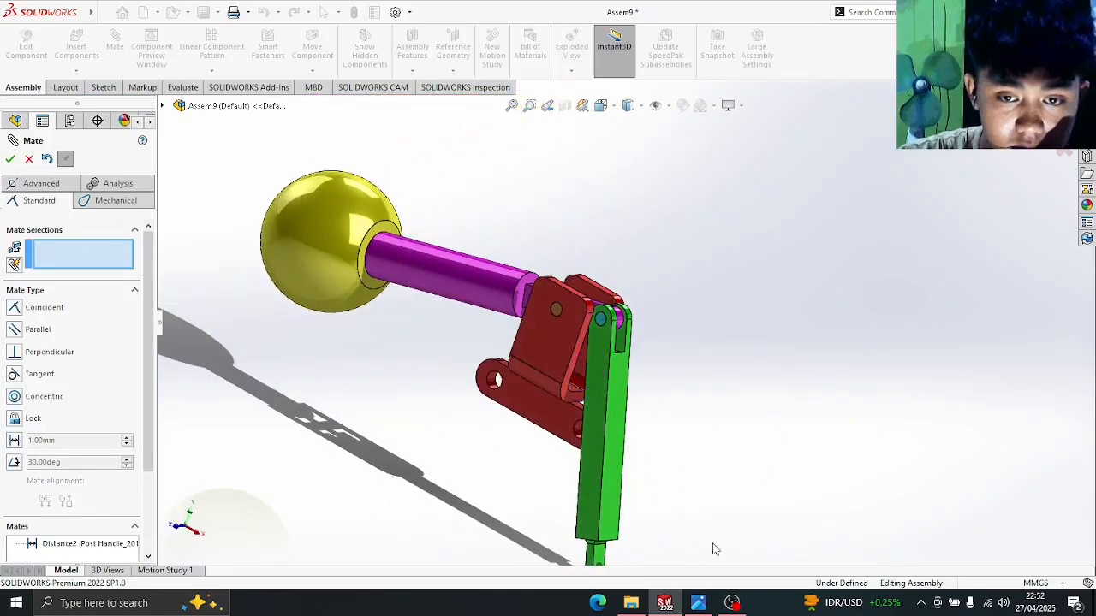
pyautogui.click(707, 608)
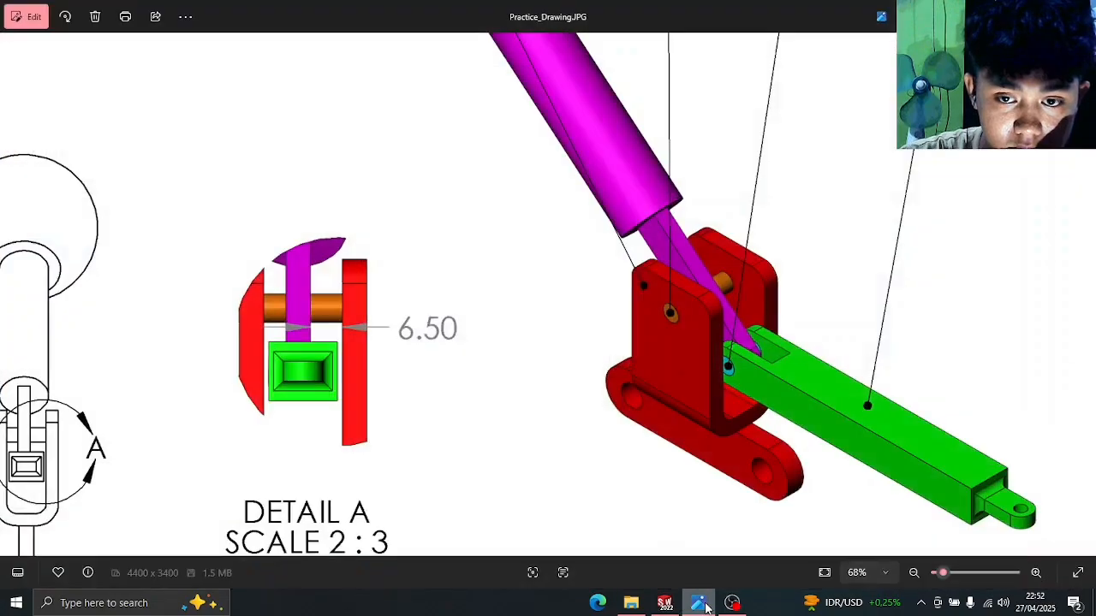
pyautogui.scroll(-6, 549, 397)
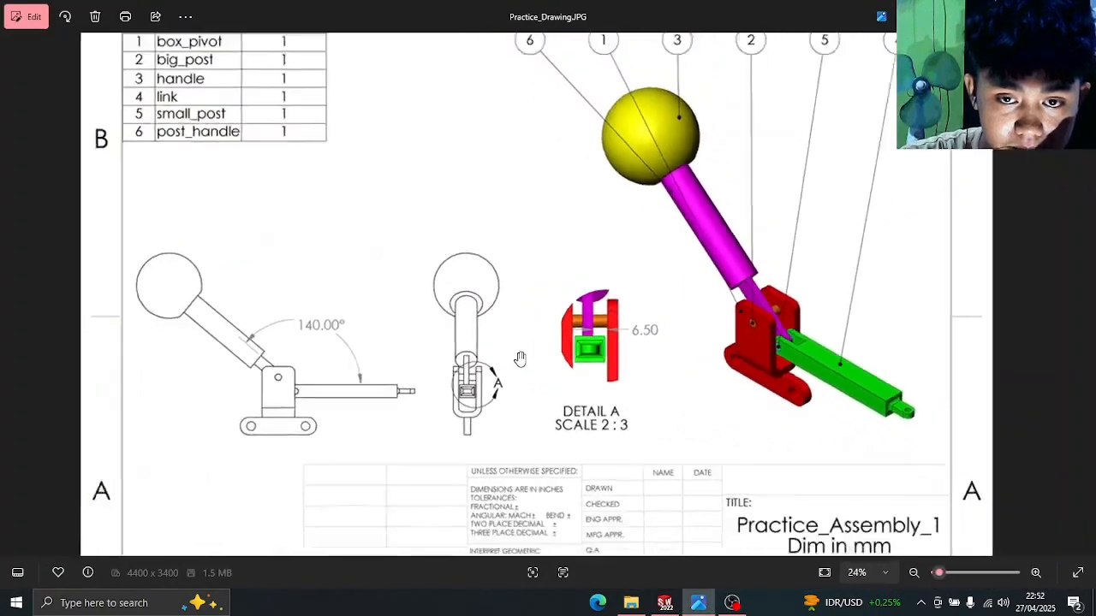
pyautogui.click(665, 603)
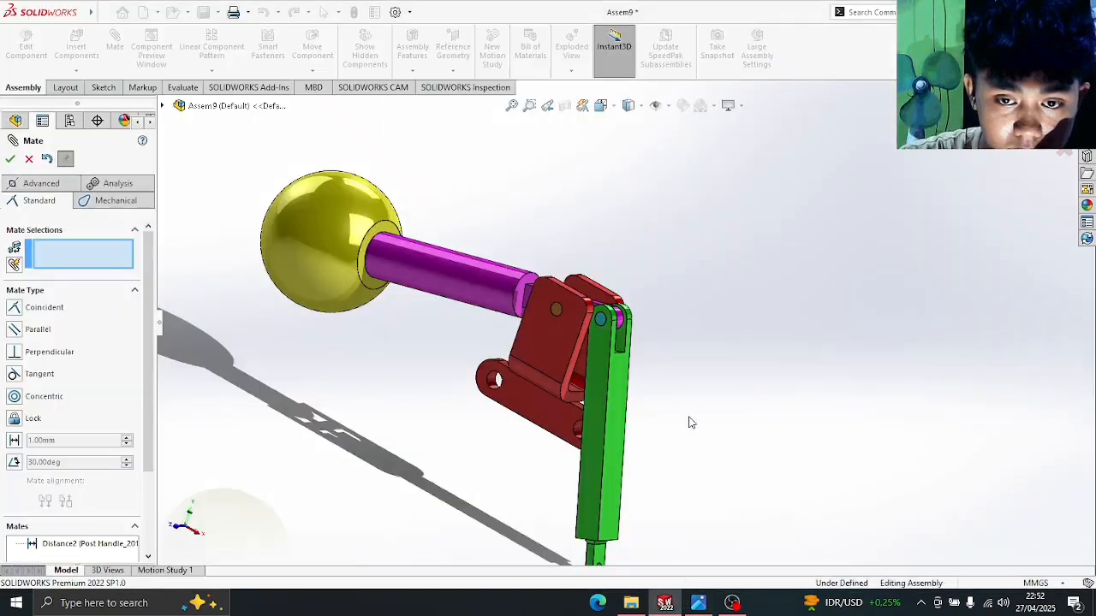
# - Switch to Front view and drag the green link to near-horizontal
pyautogui.scroll(1, 692, 423)
pyautogui.press('space')
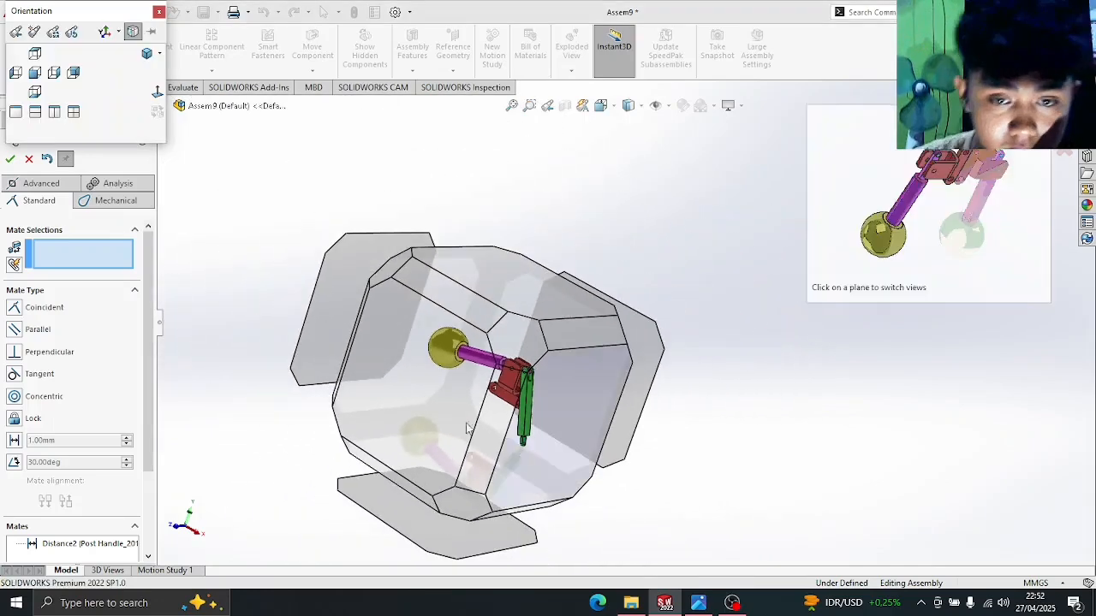
pyautogui.press('Escape')
pyautogui.hotkey('ctrl', '1')
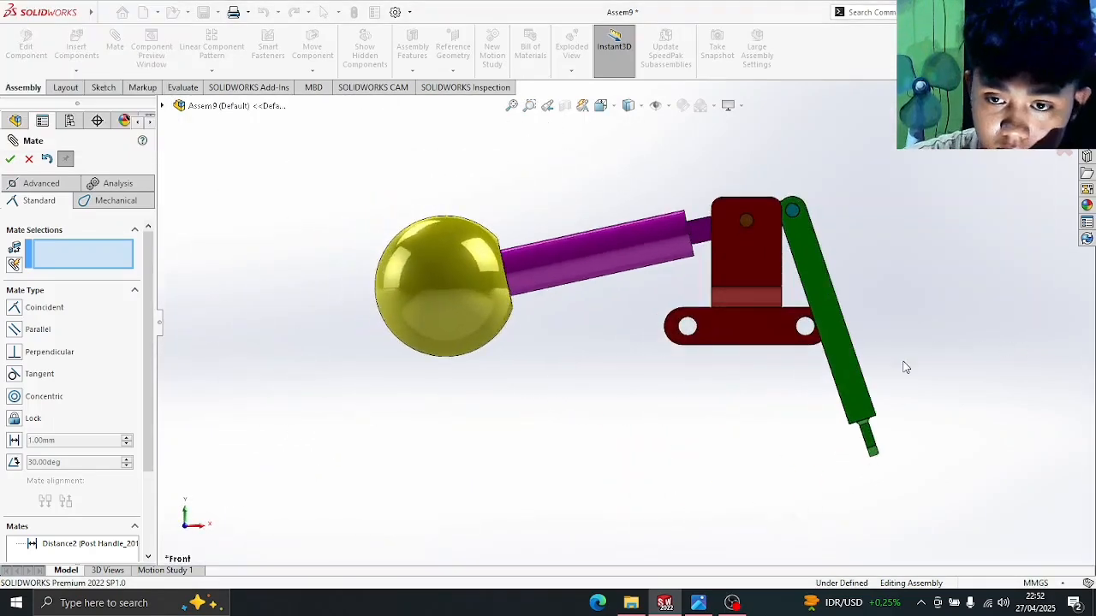
pyautogui.moveTo(765, 365); pyautogui.dragTo(959, 289)
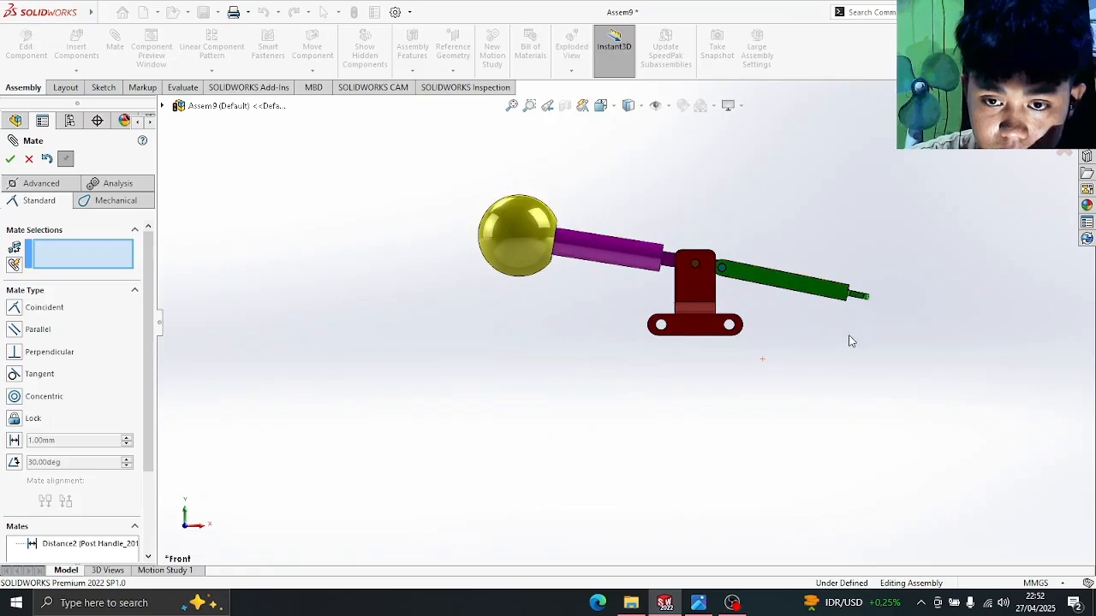
# - Compare the link's pose against Practice_Drawing.JPG and return to the assembly
pyautogui.scroll(3, 849, 340)
pyautogui.scroll(-5, 735, 324)
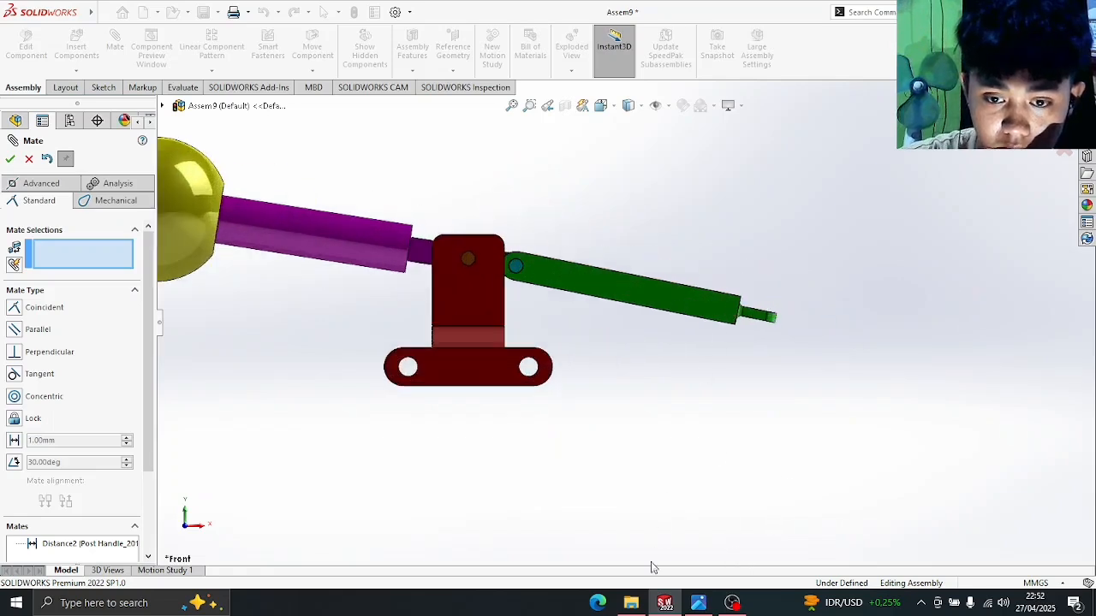
pyautogui.click(678, 605)
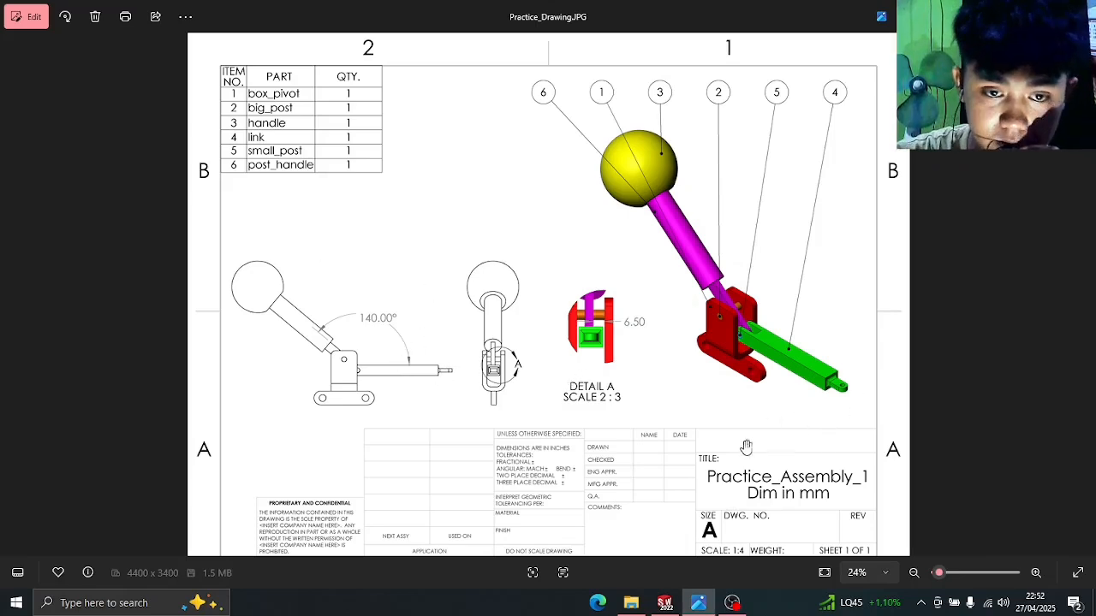
pyautogui.click(672, 606)
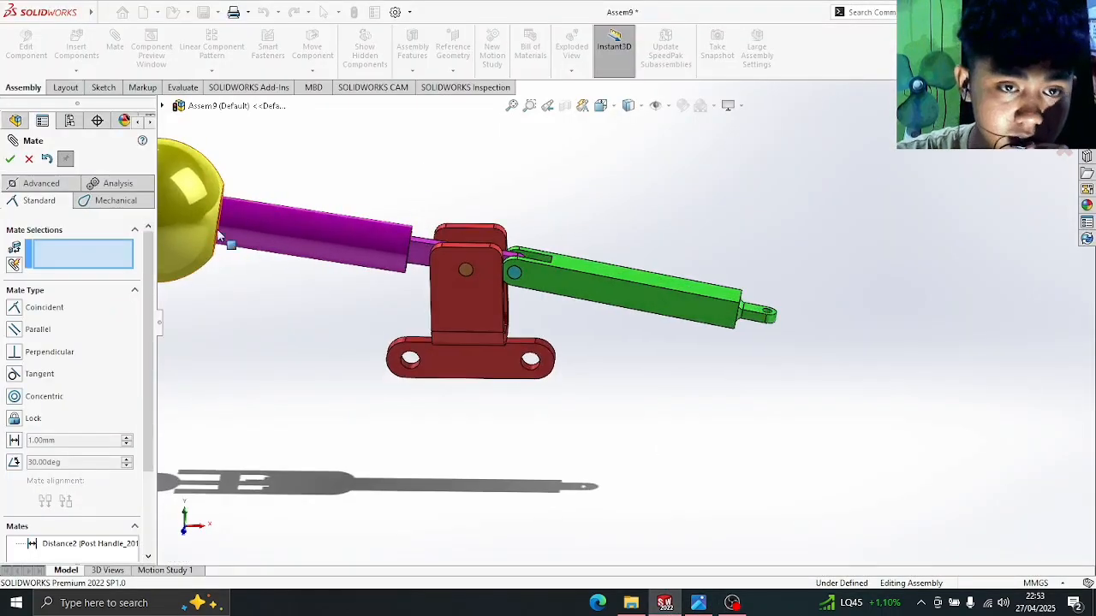
# - Drag the green link to test the linkage's motion, then choose the Angle mate type
pyautogui.scroll(3, 288, 308)
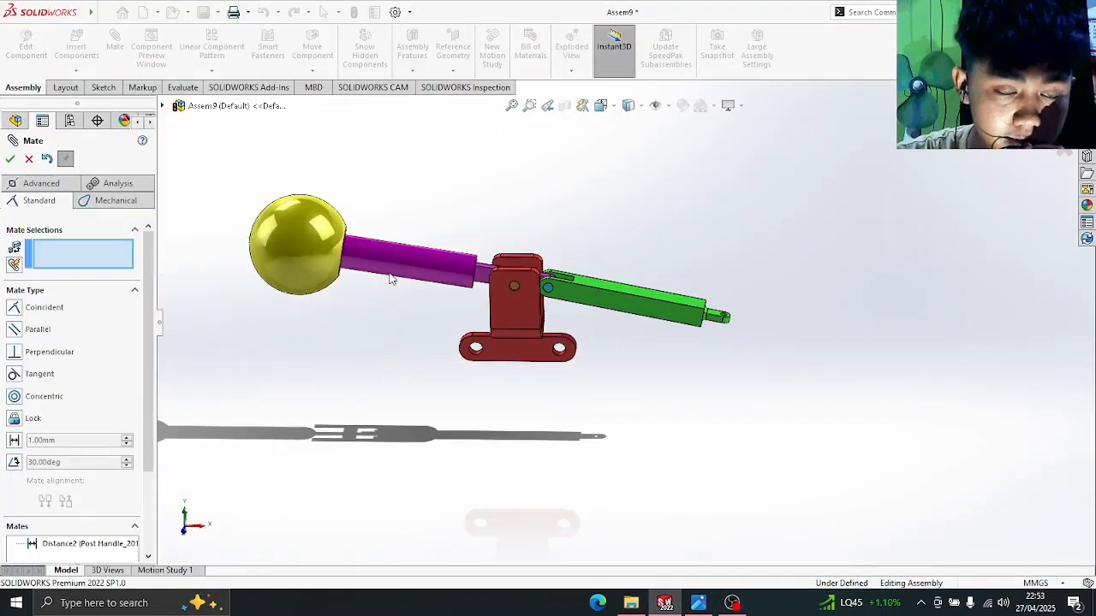
pyautogui.scroll(-3, 394, 279)
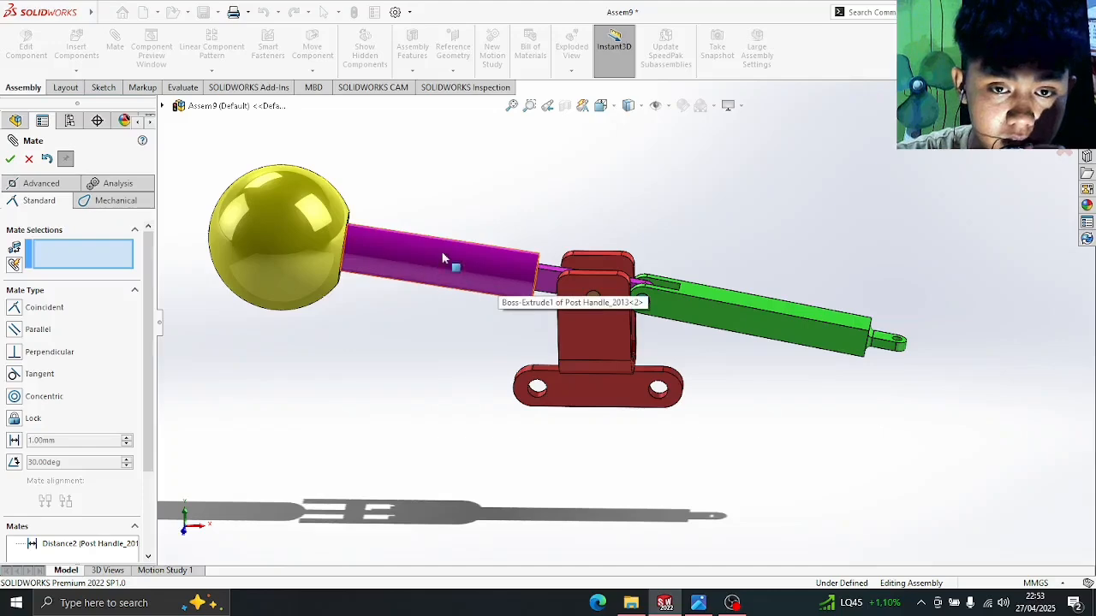
pyautogui.moveTo(656, 215); pyautogui.dragTo(652, 276, button='middle')
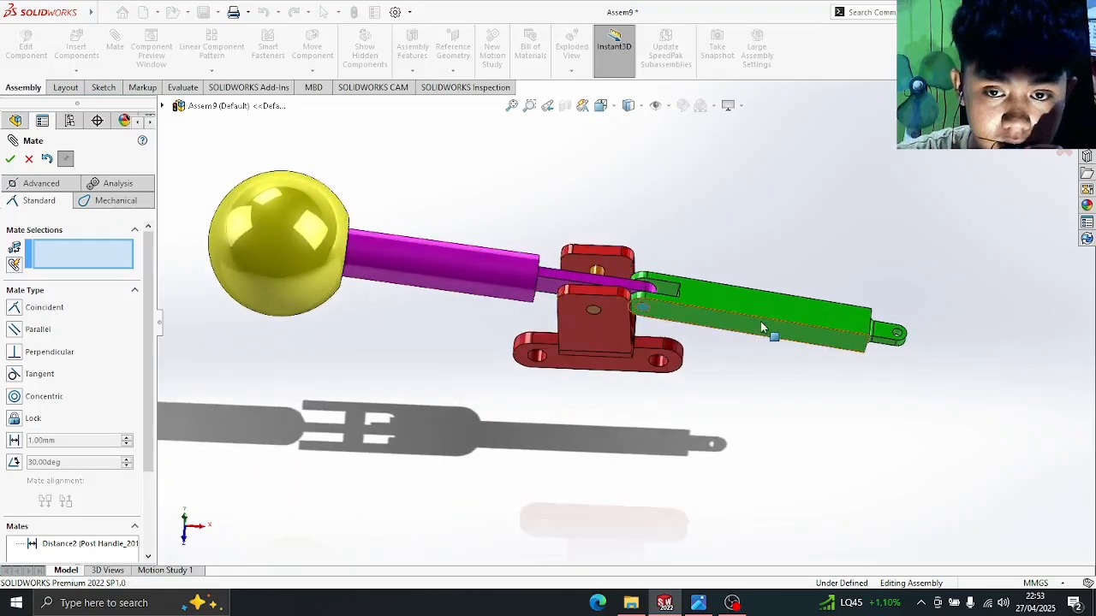
pyautogui.moveTo(762, 327); pyautogui.dragTo(850, 318)
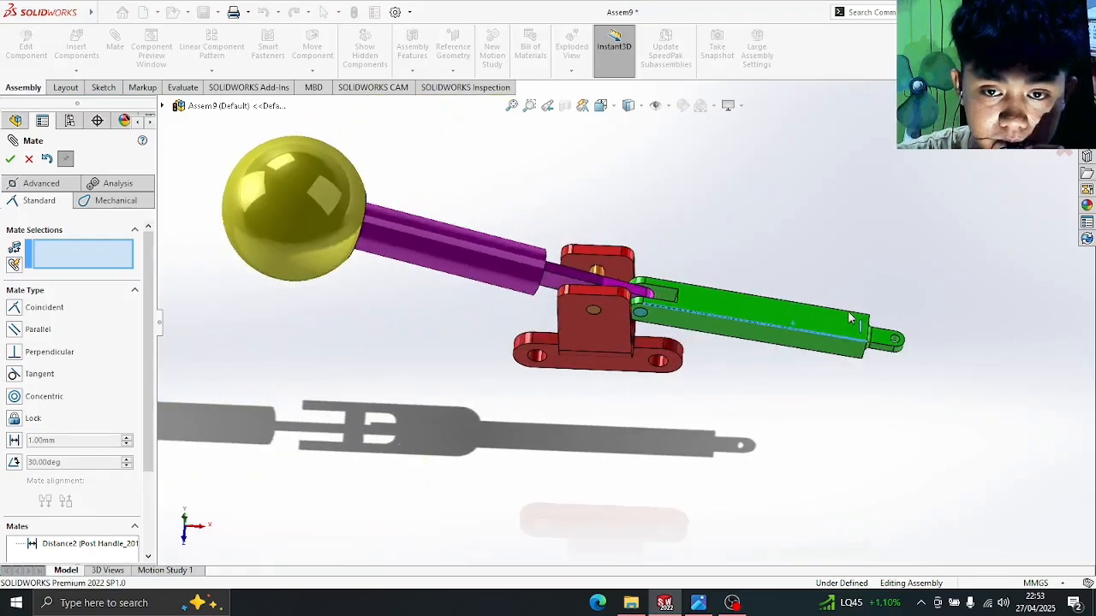
pyautogui.scroll(6, 847, 386)
pyautogui.scroll(-5, 673, 426)
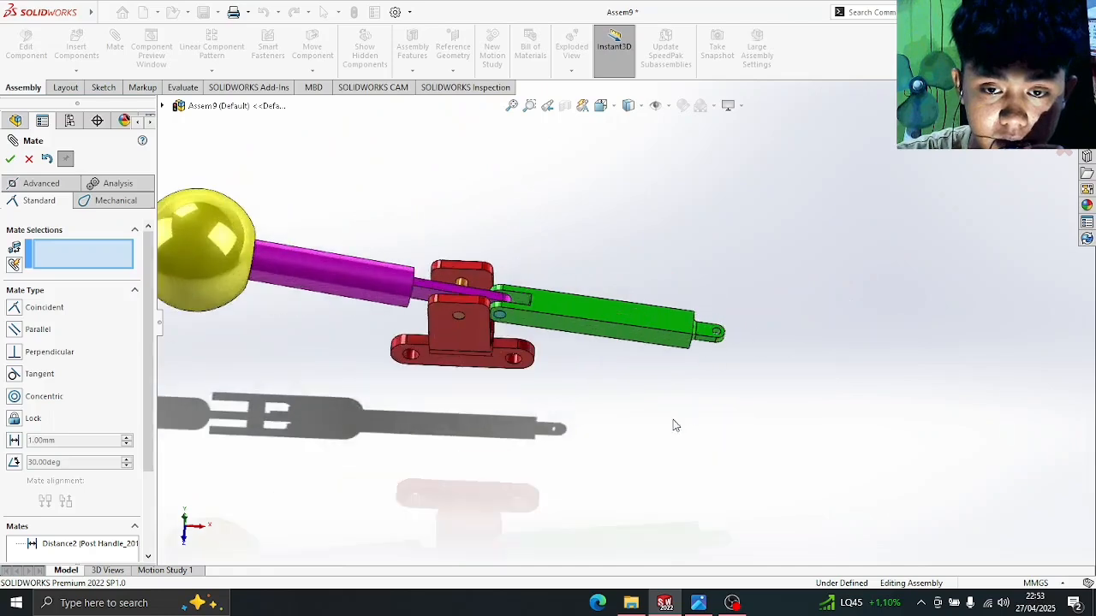
pyautogui.moveTo(674, 425); pyautogui.dragTo(665, 262, button='middle')
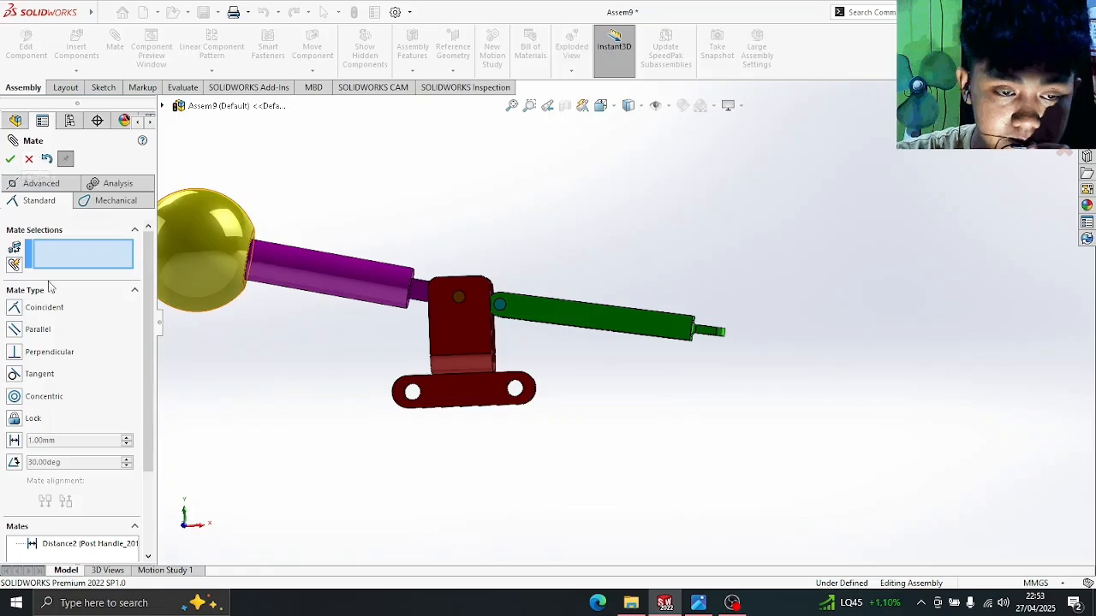
pyautogui.click(15, 462)
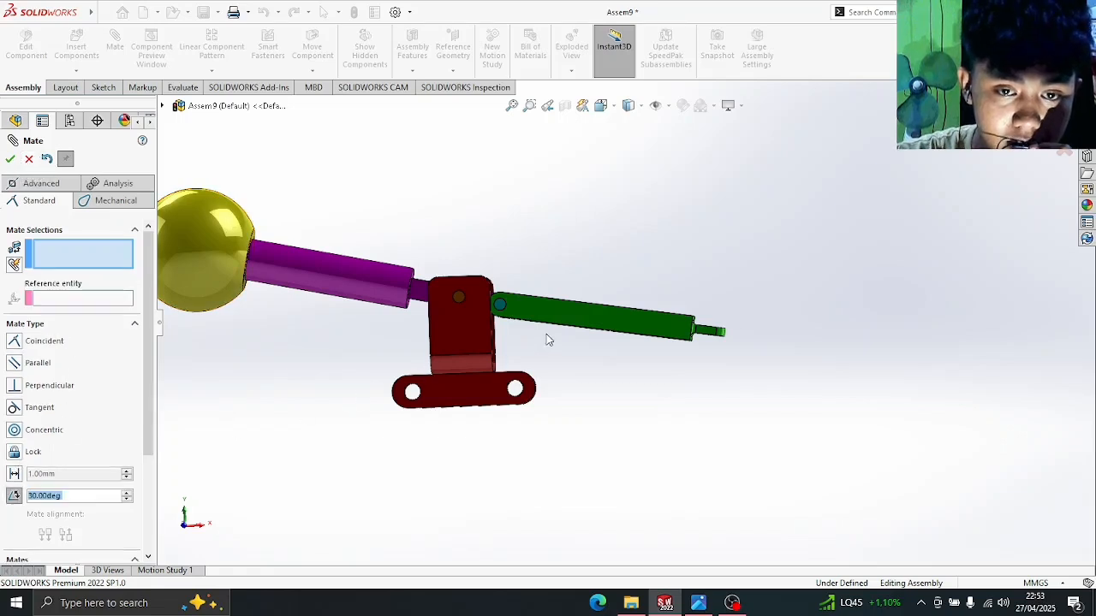
# - Select the green link's top face and red pivot's inner face, angle 90°
pyautogui.scroll(3, 555, 336)
pyautogui.scroll(-7, 616, 342)
pyautogui.moveTo(616, 342); pyautogui.dragTo(582, 377, button='middle')
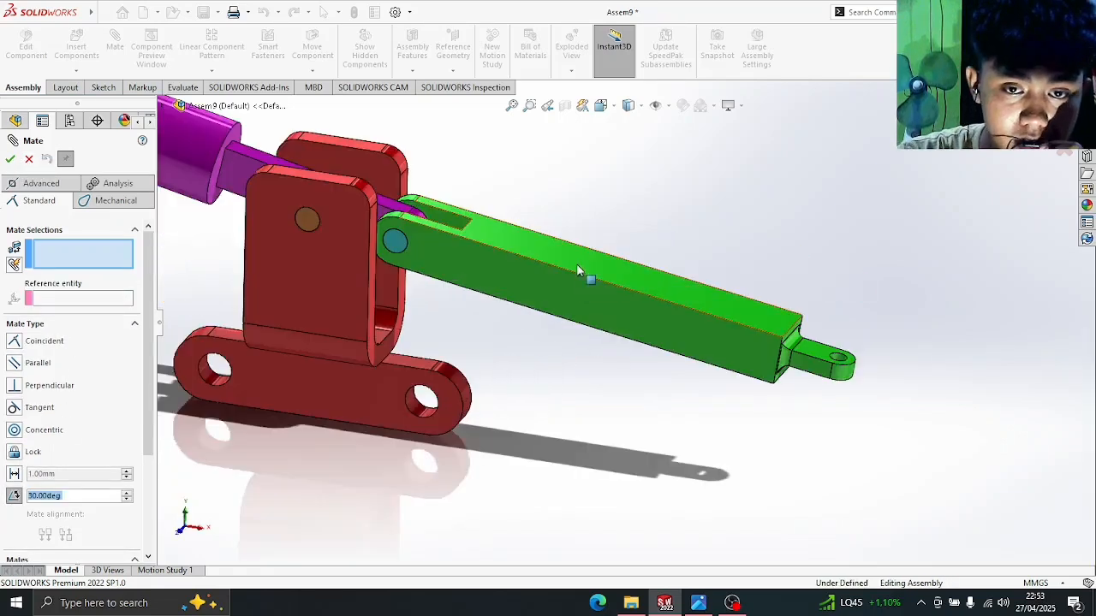
pyautogui.click(578, 264)
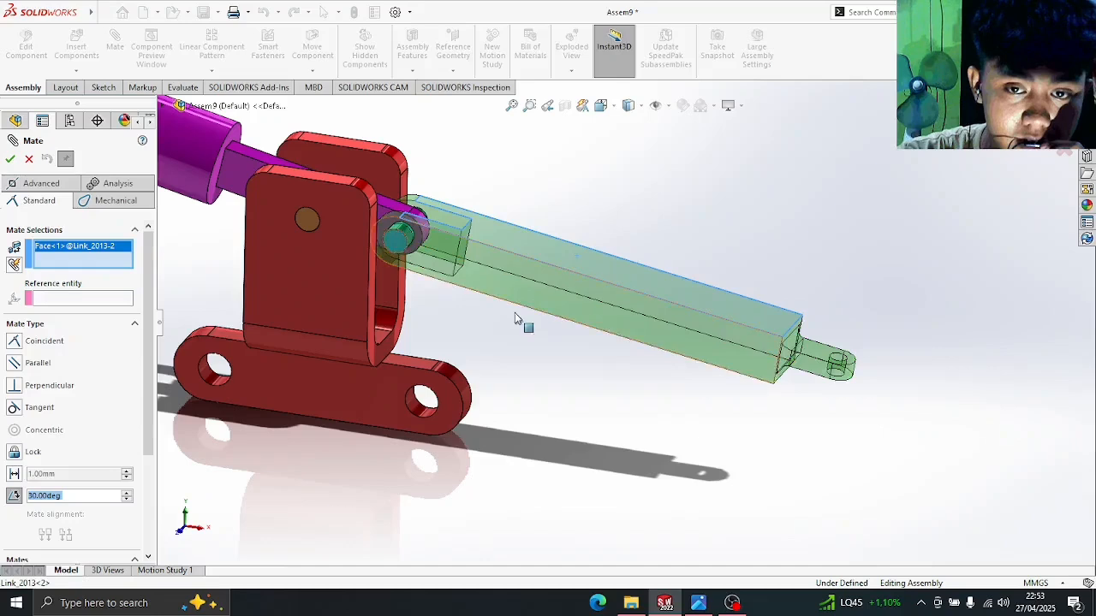
pyautogui.click(399, 343)
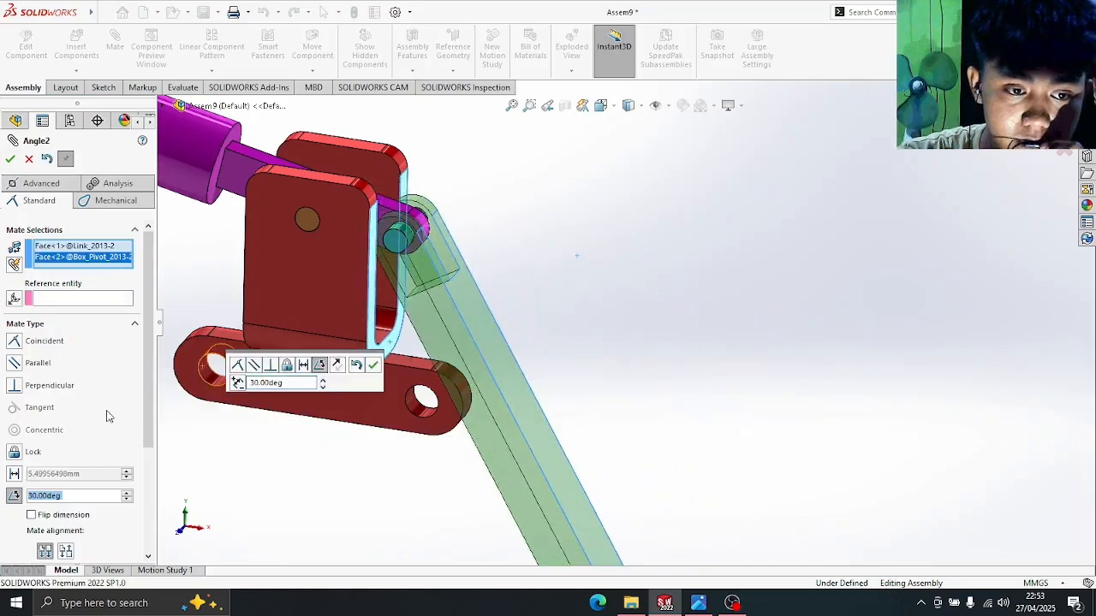
pyautogui.write('90')
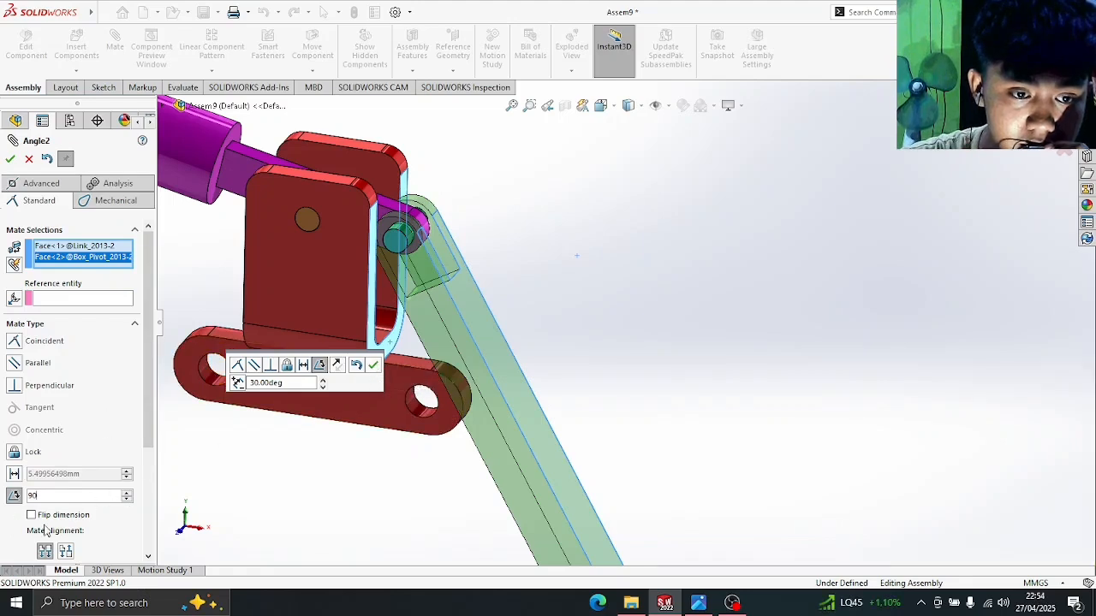
pyautogui.press('Return')
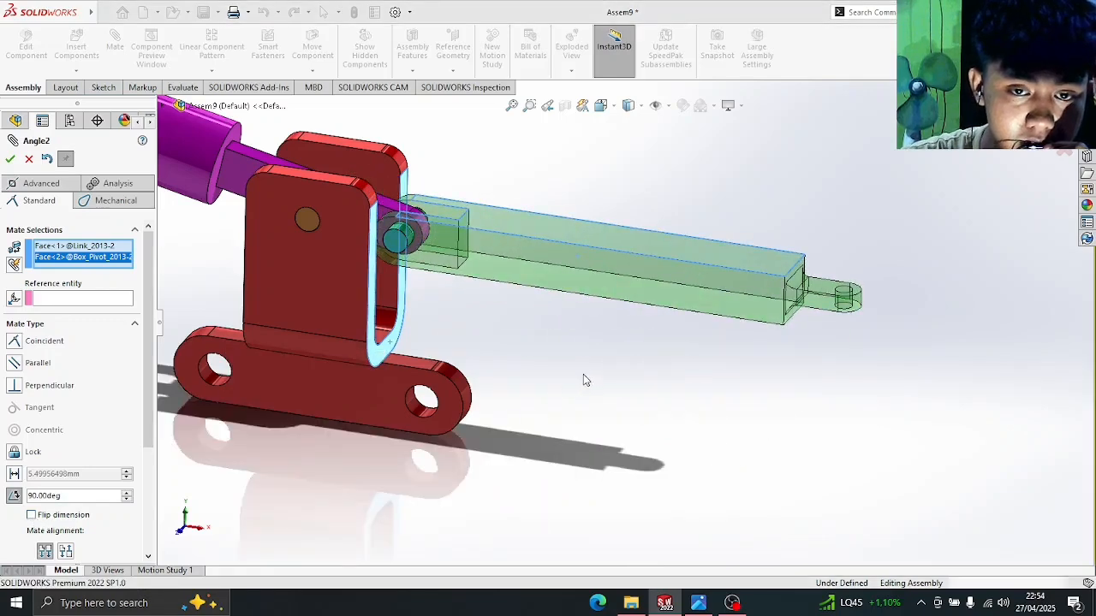
# - Confirm the 90° Angle2 mate in Front view and compare with the reference drawing
pyautogui.moveTo(583, 375); pyautogui.dragTo(608, 339, button='middle')
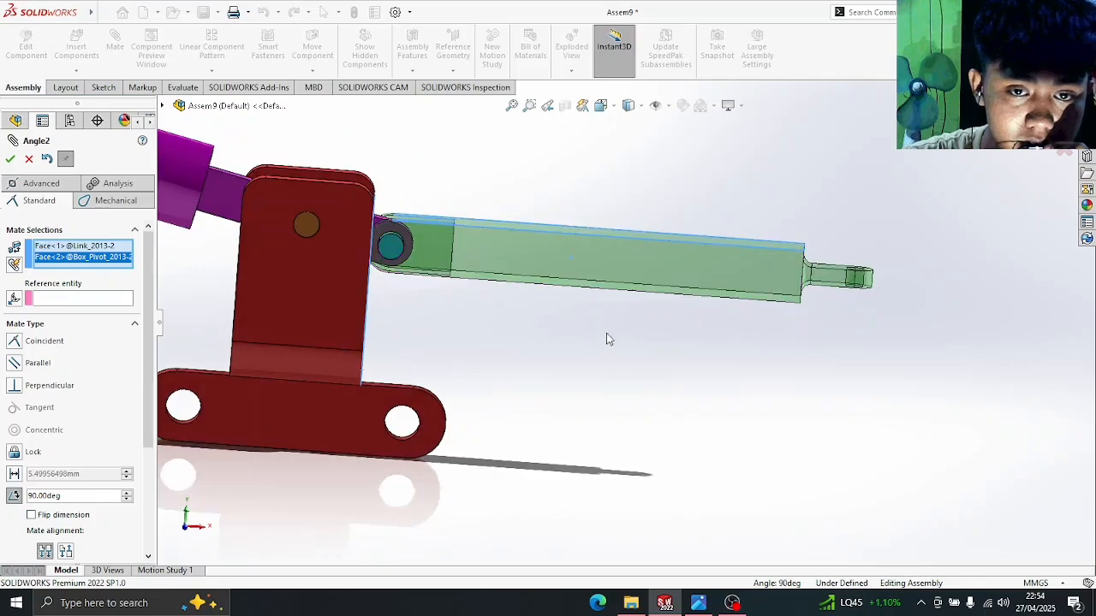
pyautogui.press('space')
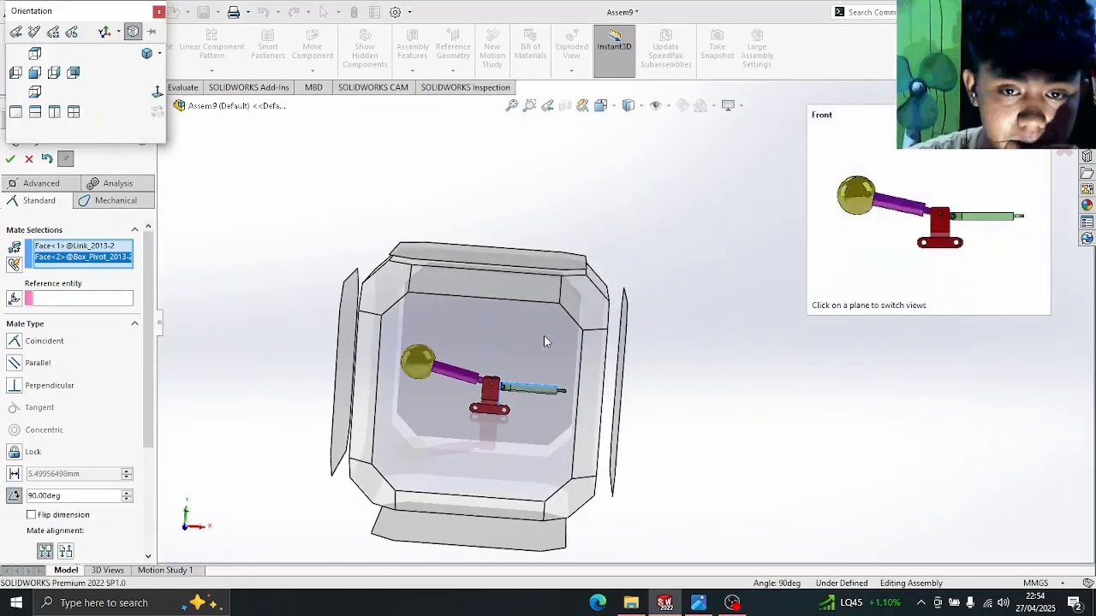
pyautogui.click(544, 337)
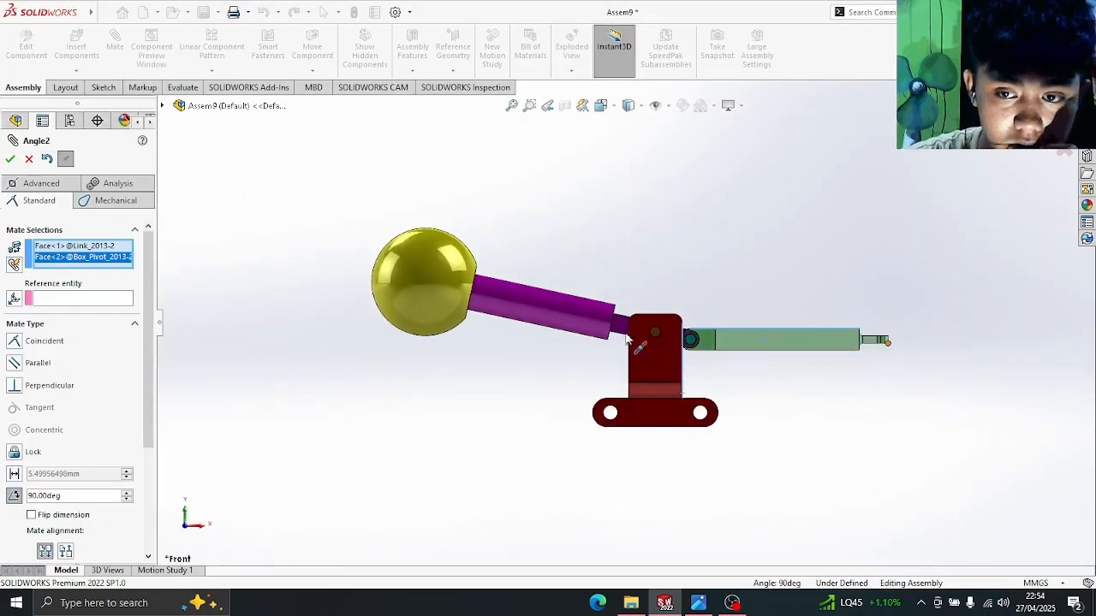
pyautogui.click(11, 160)
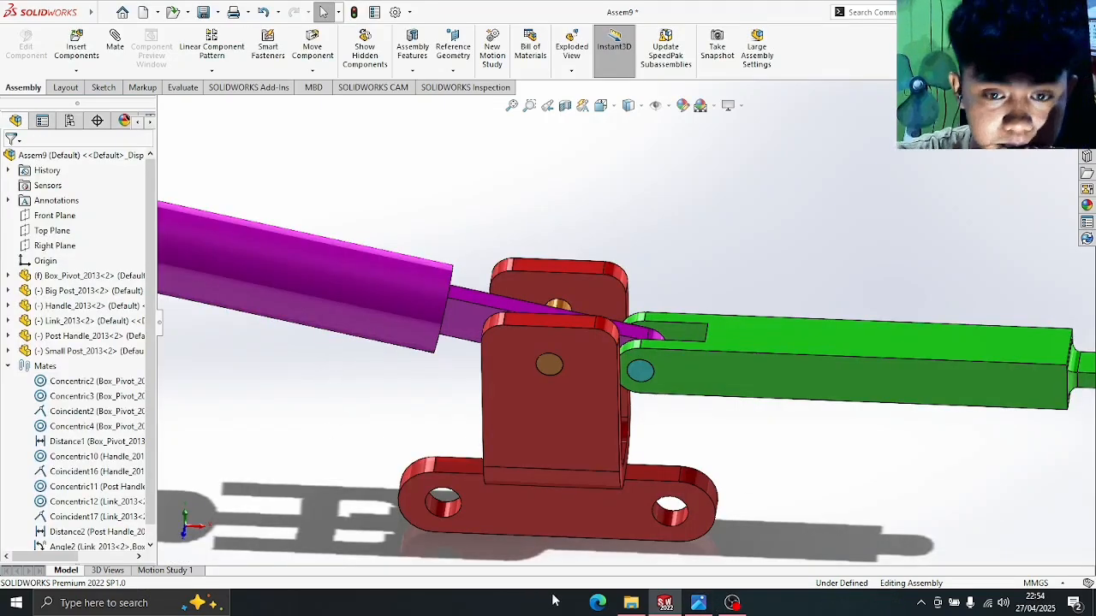
pyautogui.click(676, 610)
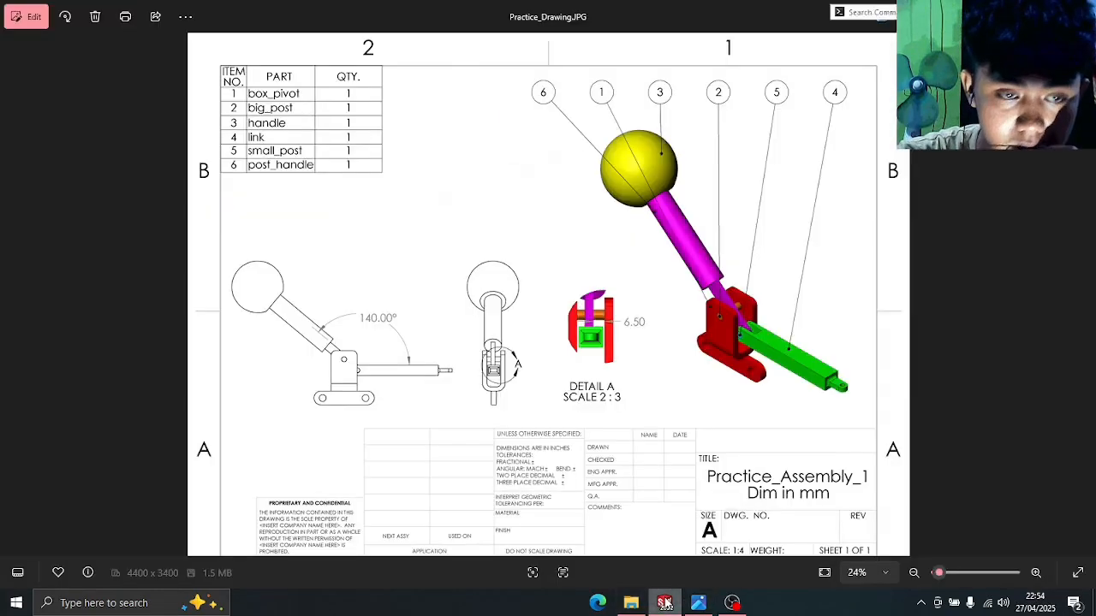
pyautogui.click(664, 603)
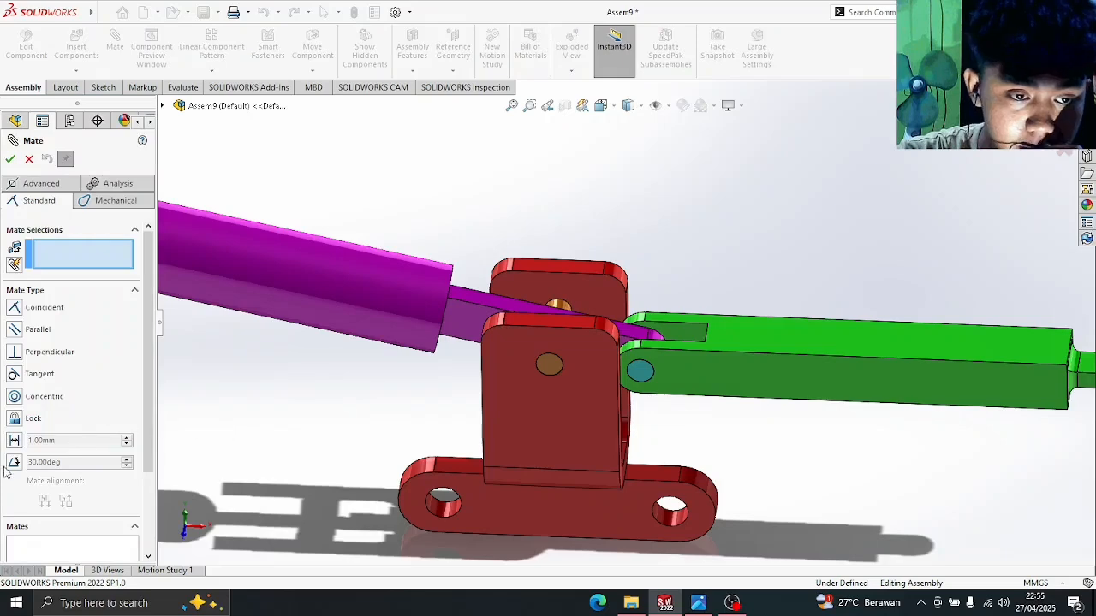
# - Add a flipped 140° angle mate between the Post Handle face and the Link top face
pyautogui.click(13, 462)
pyautogui.moveTo(479, 406); pyautogui.dragTo(491, 181, button='middle')
pyautogui.click(445, 403)
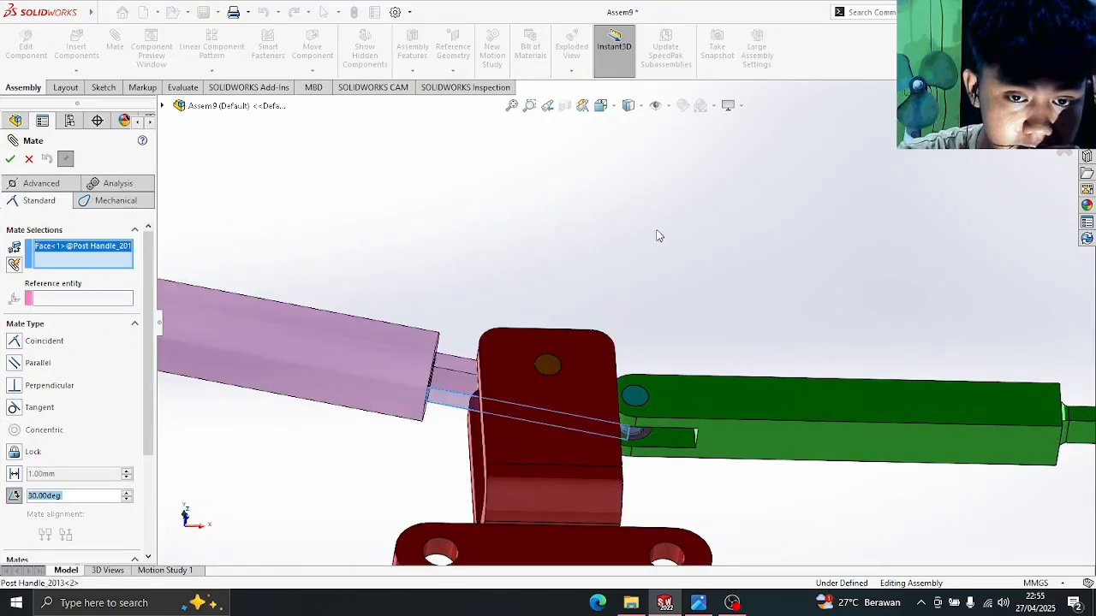
pyautogui.moveTo(655, 235); pyautogui.dragTo(706, 291, button='middle')
pyautogui.click(738, 334)
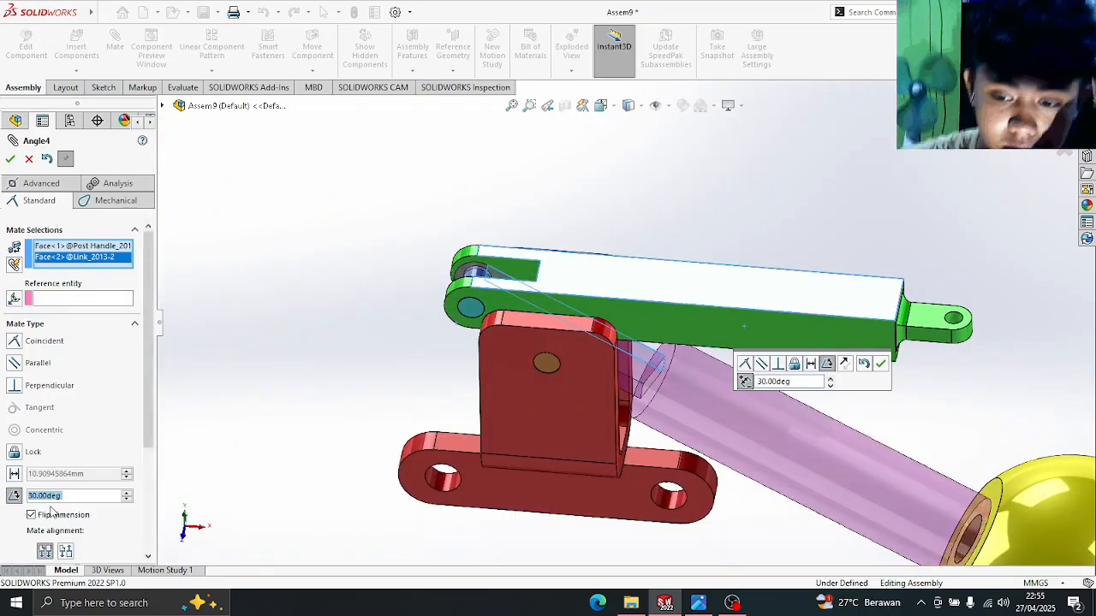
pyautogui.write('140')
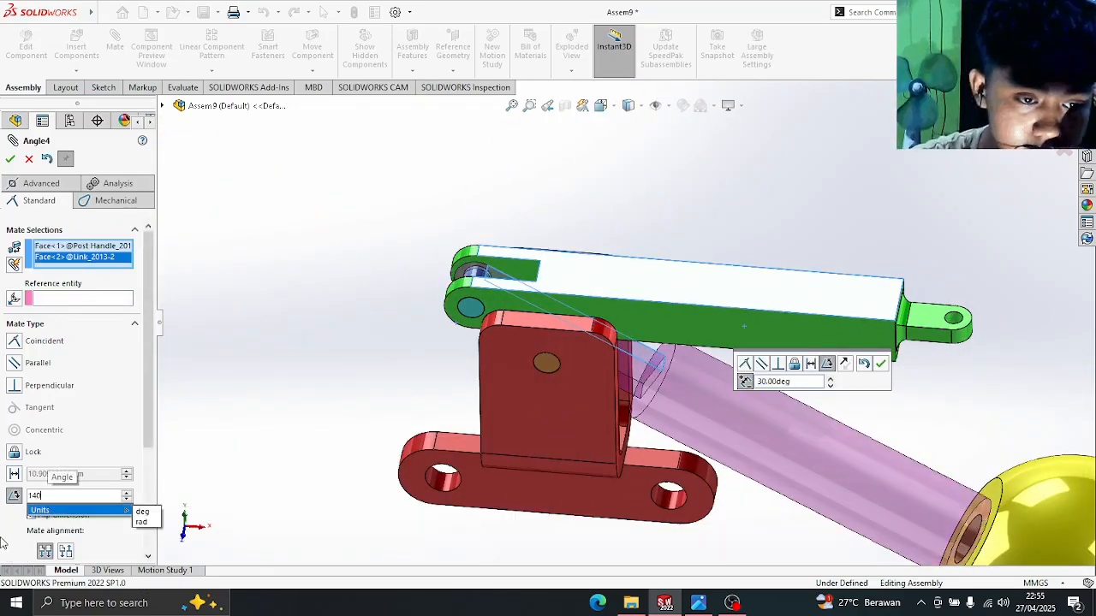
pyautogui.press('Return')
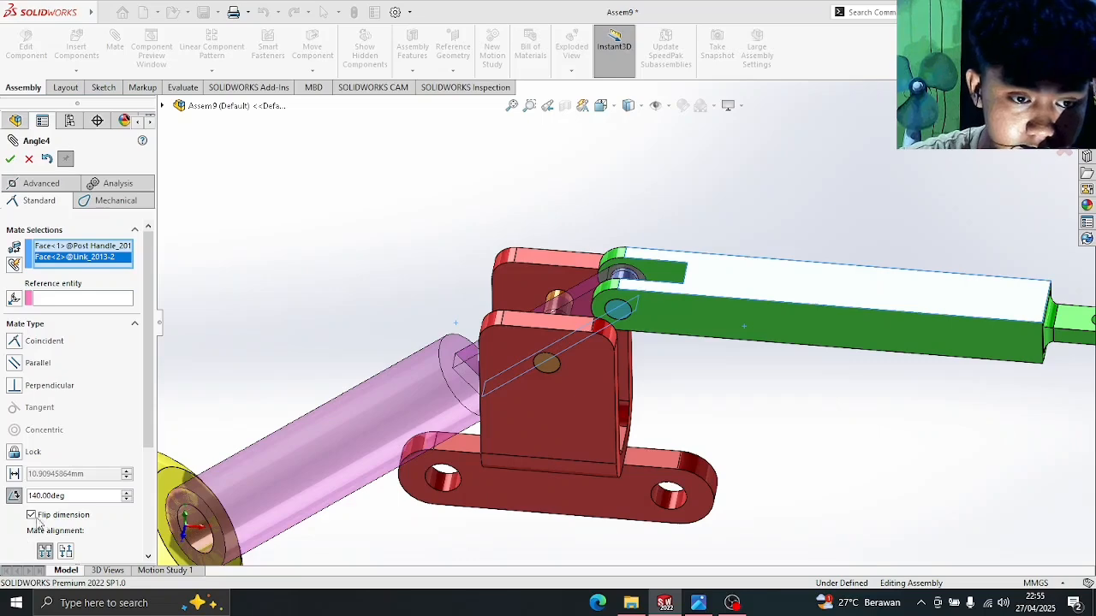
pyautogui.click(36, 518)
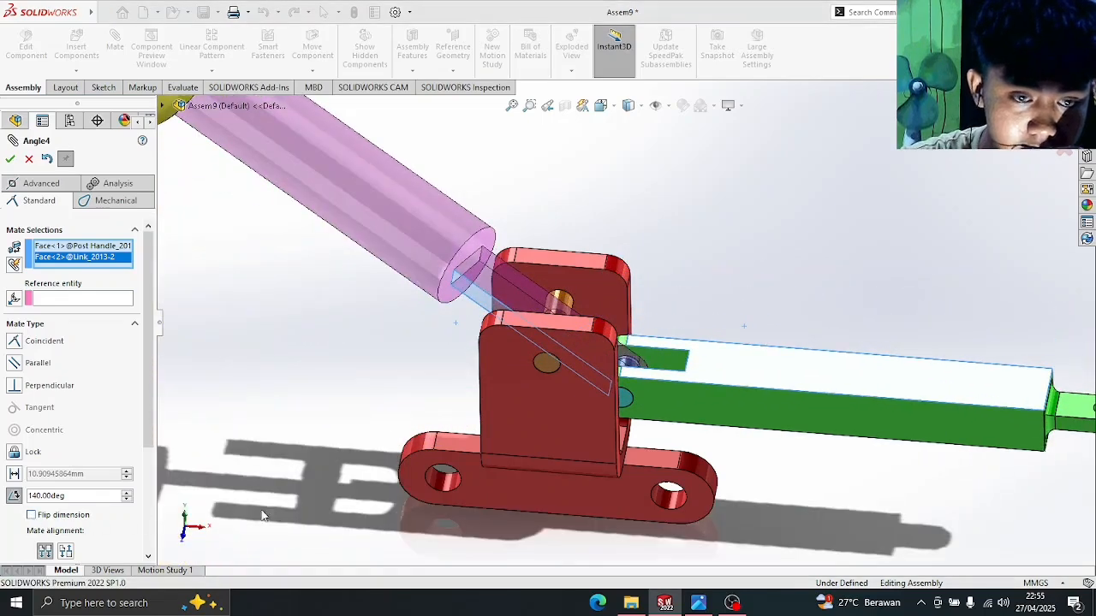
pyautogui.scroll(3, 336, 453)
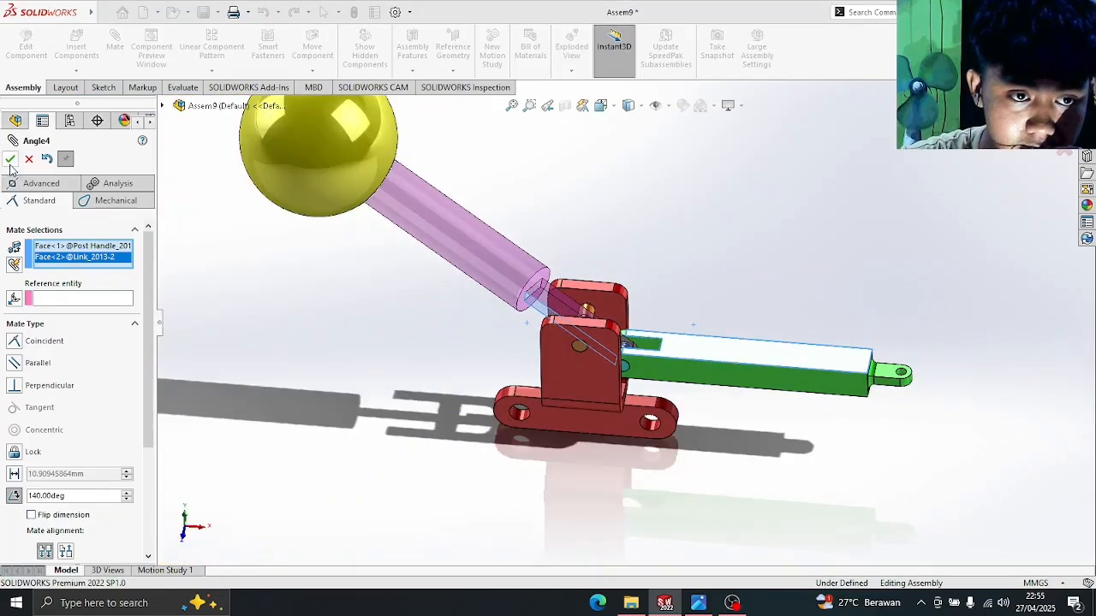
pyautogui.click(11, 161)
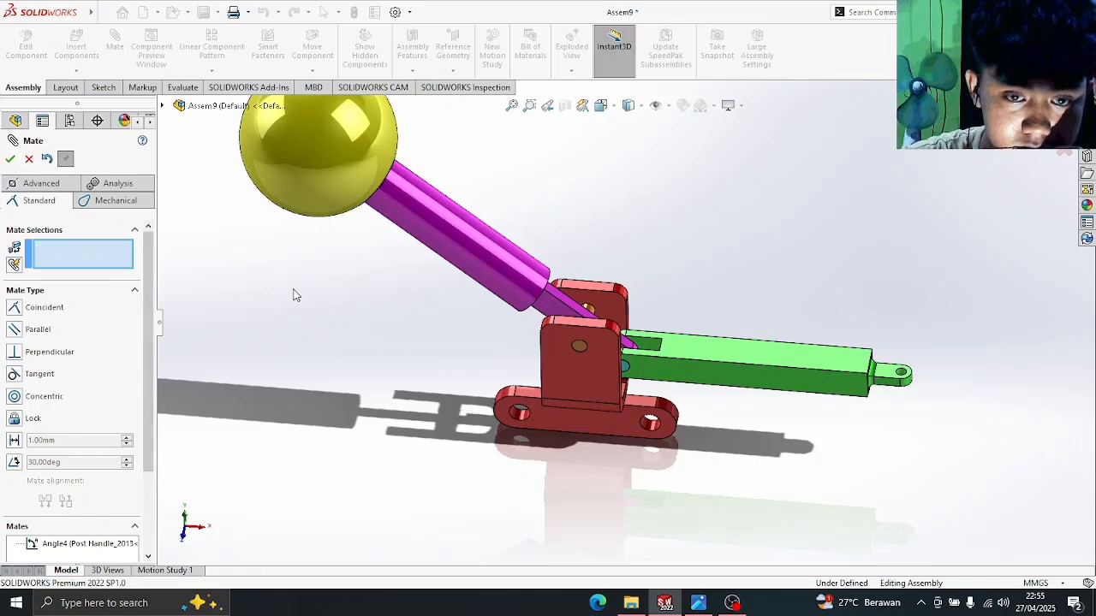
pyautogui.press('space')
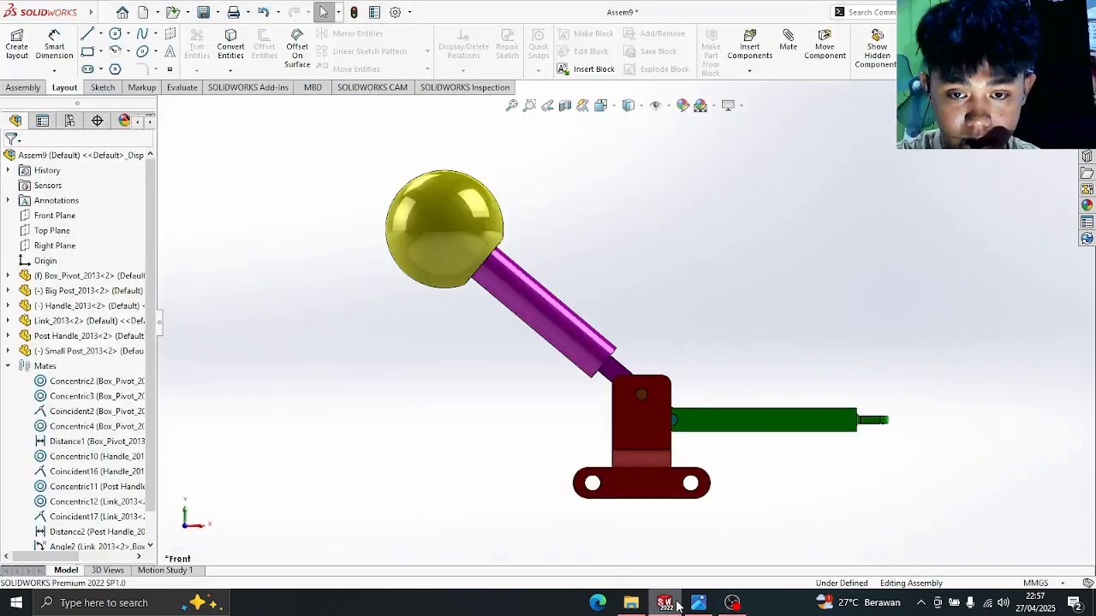
# - Check the reference drawing, then dimension the 140° angle between handle rod and link top face
pyautogui.click(699, 603)
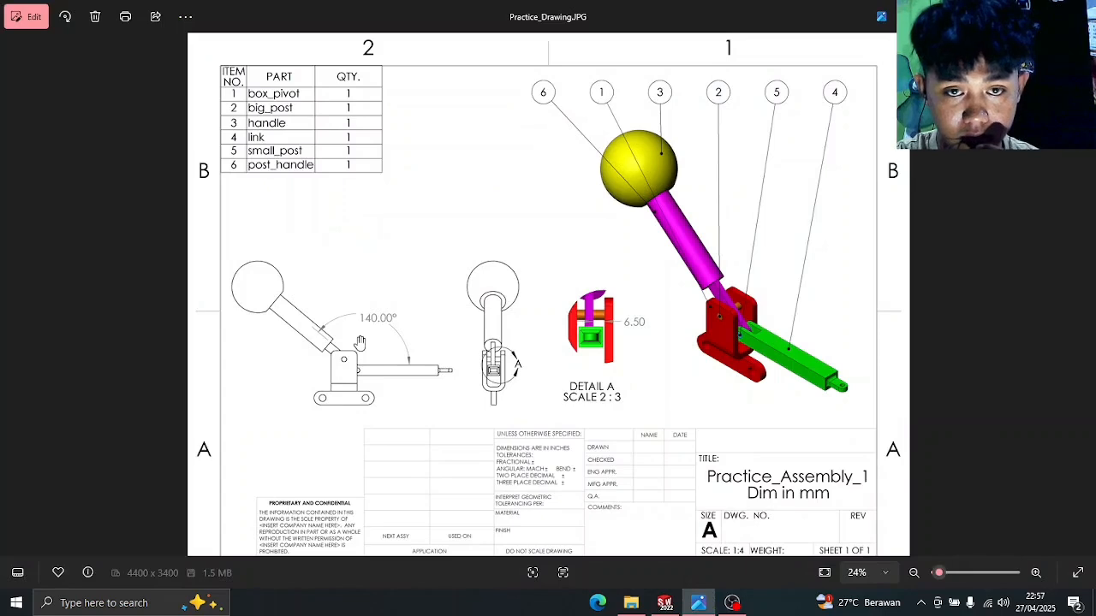
pyautogui.click(669, 606)
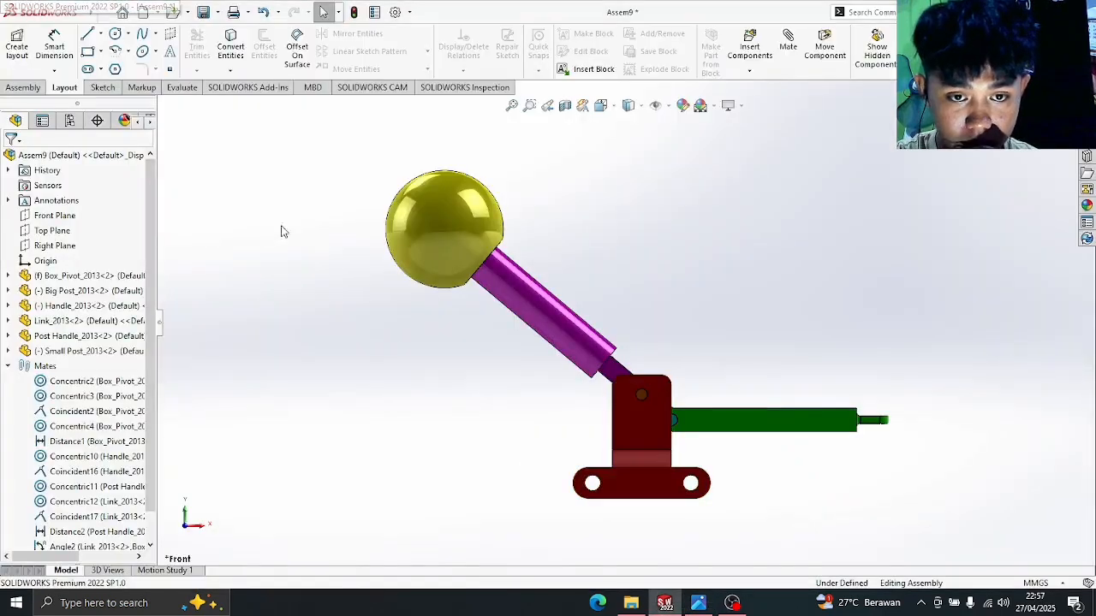
pyautogui.click(54, 49)
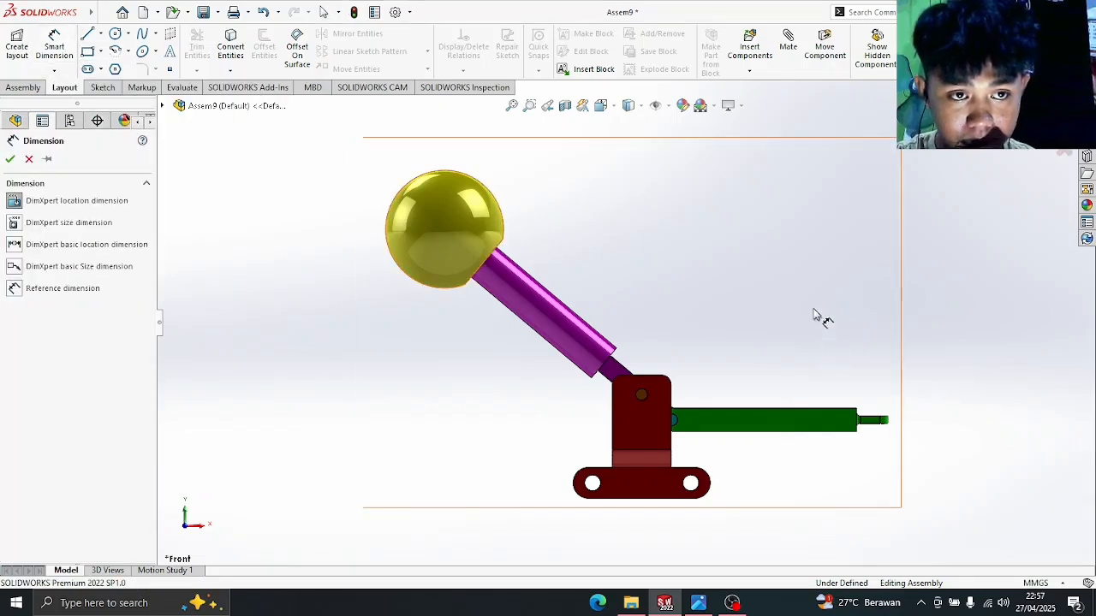
pyautogui.moveTo(791, 320); pyautogui.dragTo(783, 361, button='middle')
pyautogui.scroll(2, 782, 360)
pyautogui.scroll(-7, 677, 324)
pyautogui.scroll(-1, 558, 387)
pyautogui.press('Escape')
pyautogui.moveTo(558, 387); pyautogui.dragTo(522, 435, button='middle')
pyautogui.click(428, 424)
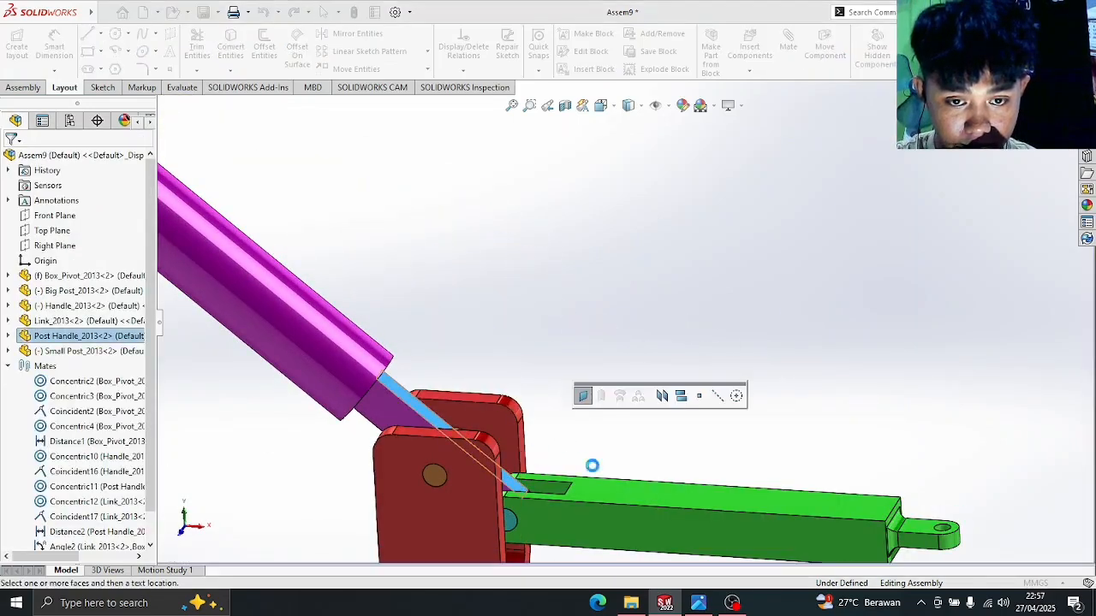
pyautogui.click(644, 501)
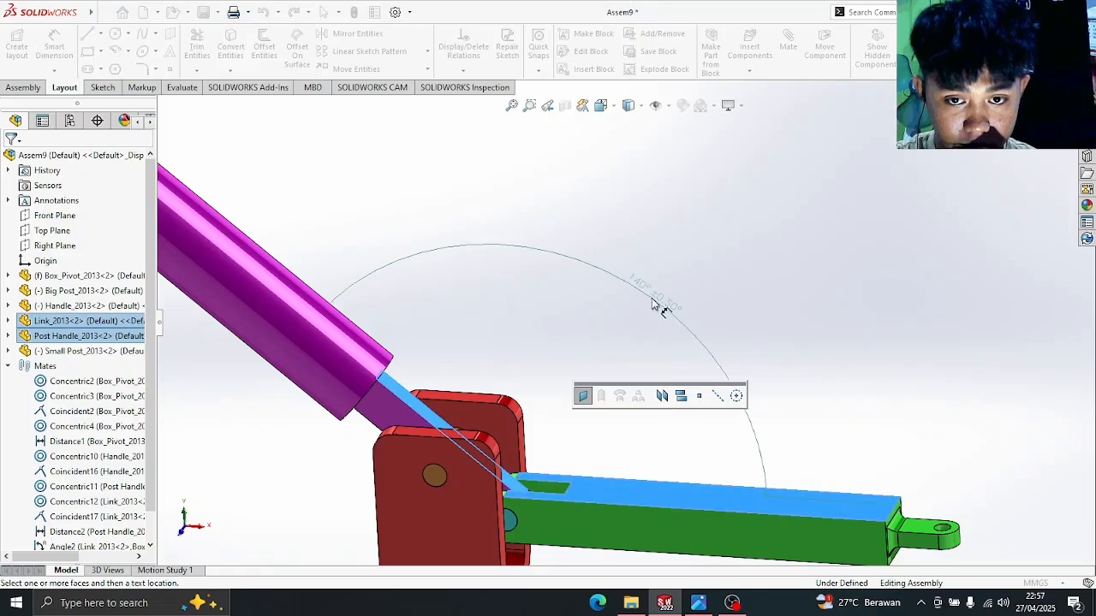
pyautogui.click(695, 278)
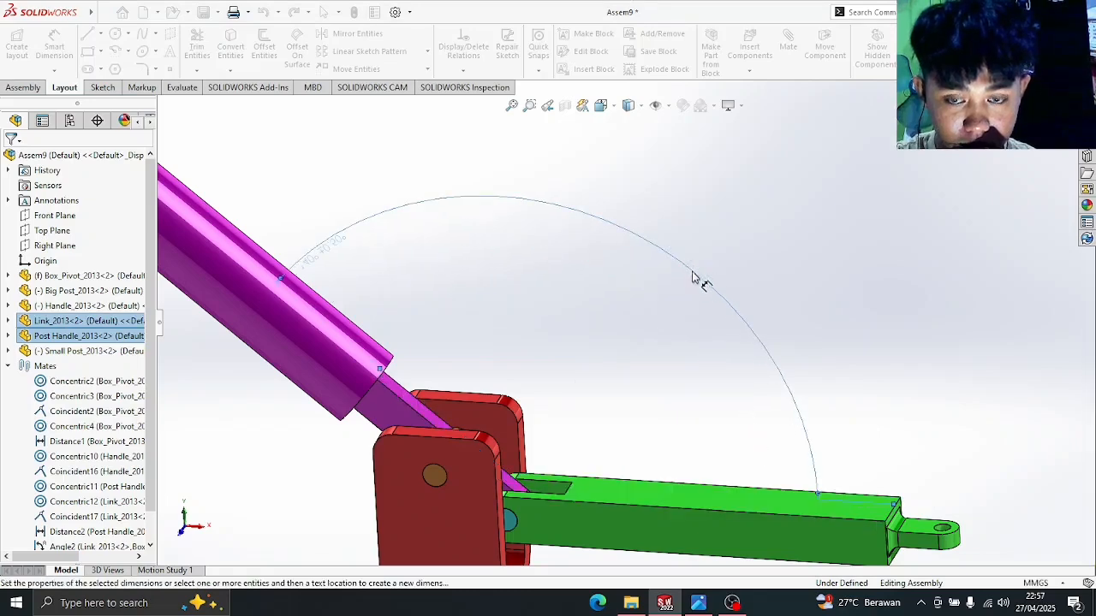
# - Compare the front view of the assembly with the reference drawing image
pyautogui.press('space')
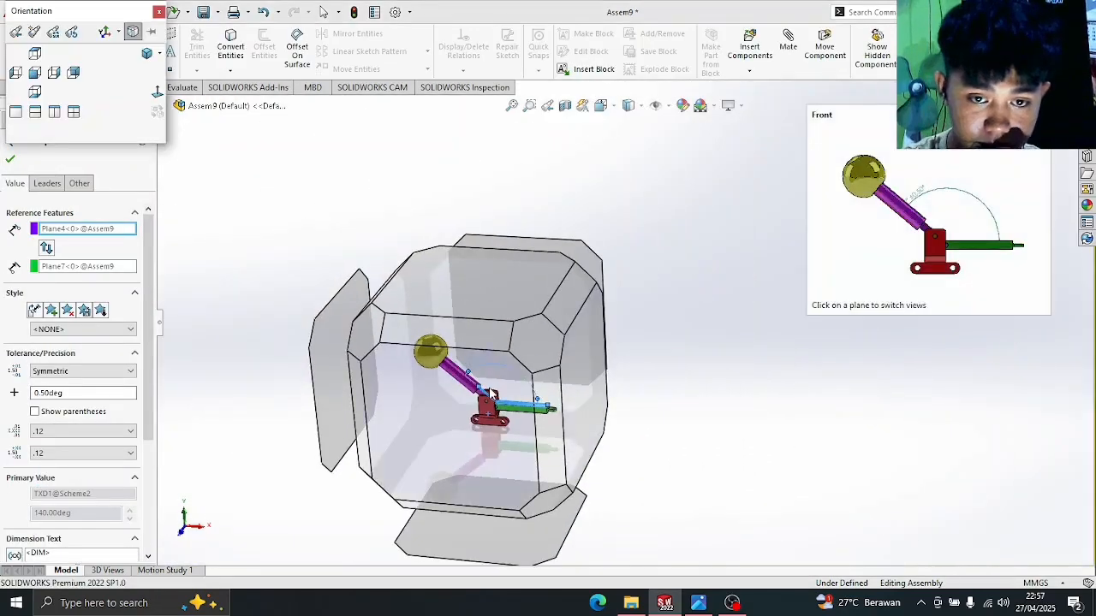
pyautogui.hotkey('ctrl', '1')
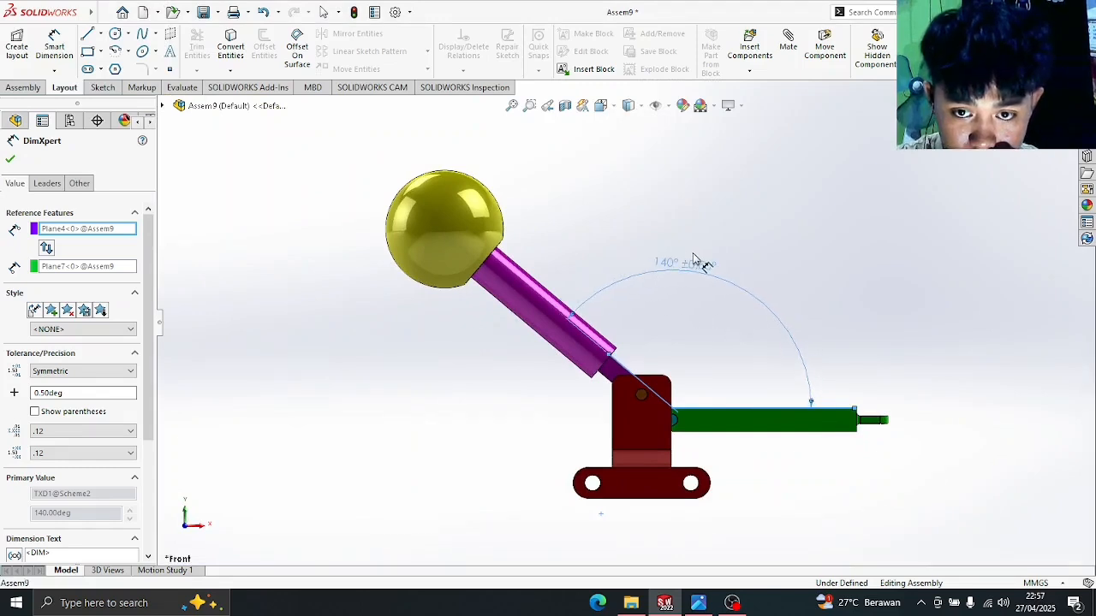
pyautogui.click(699, 603)
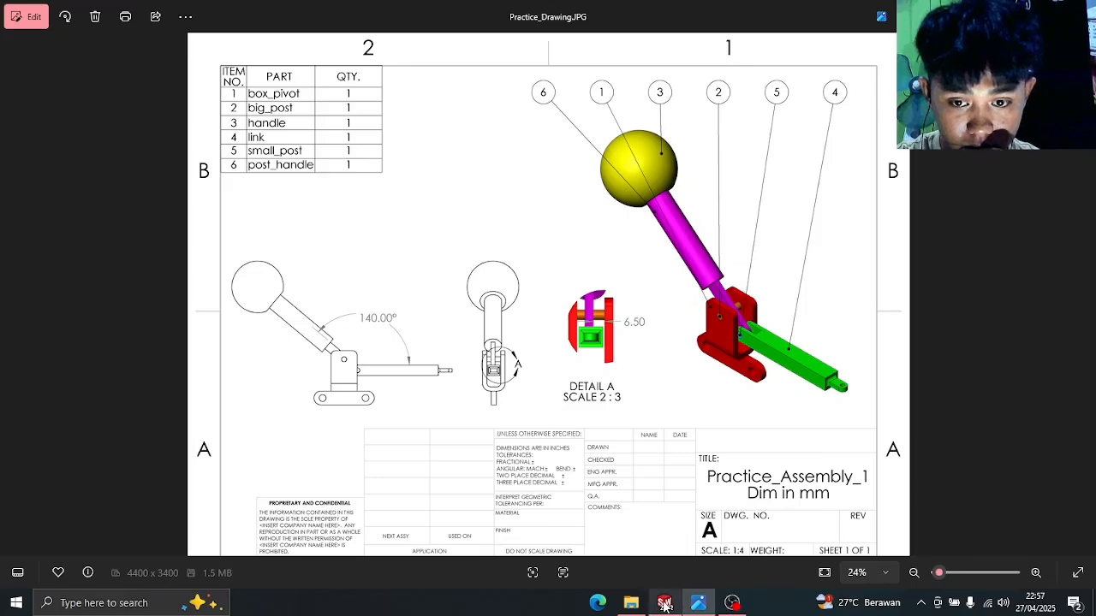
pyautogui.click(664, 603)
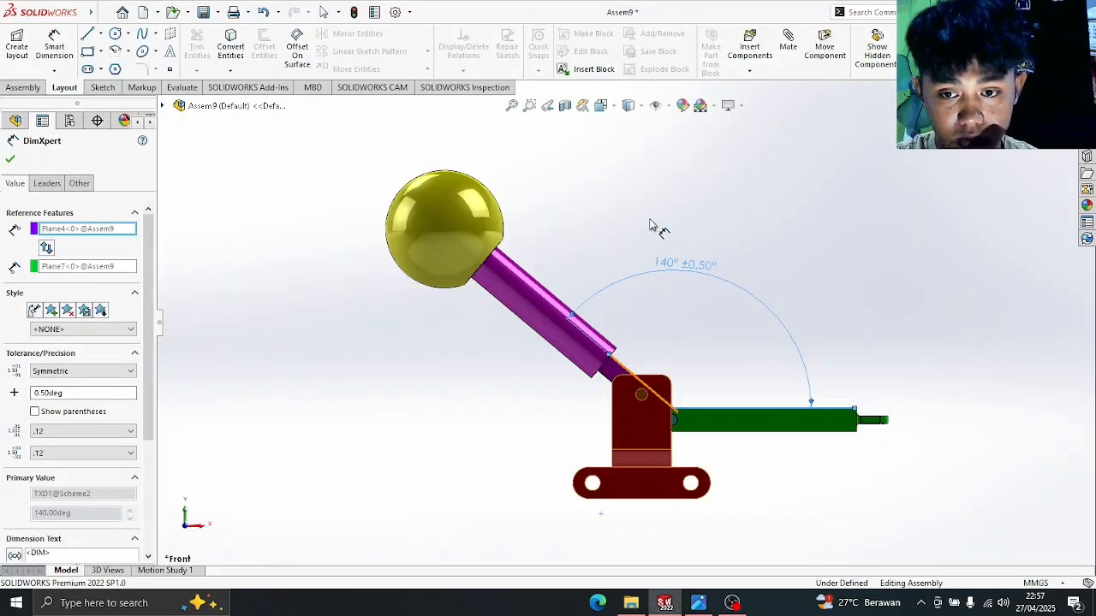
pyautogui.click(699, 603)
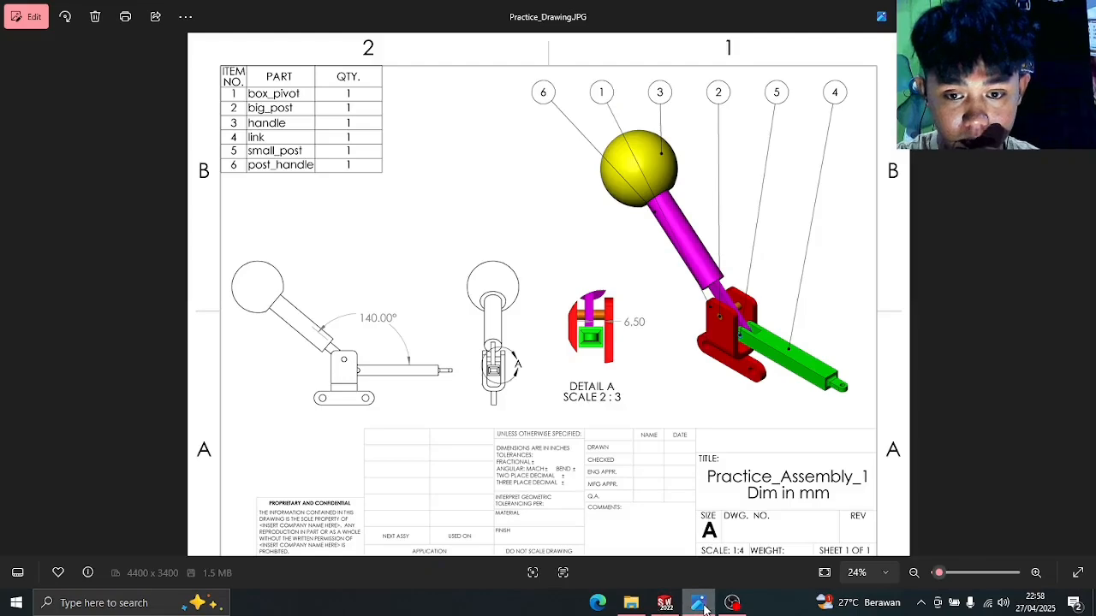
pyautogui.click(631, 603)
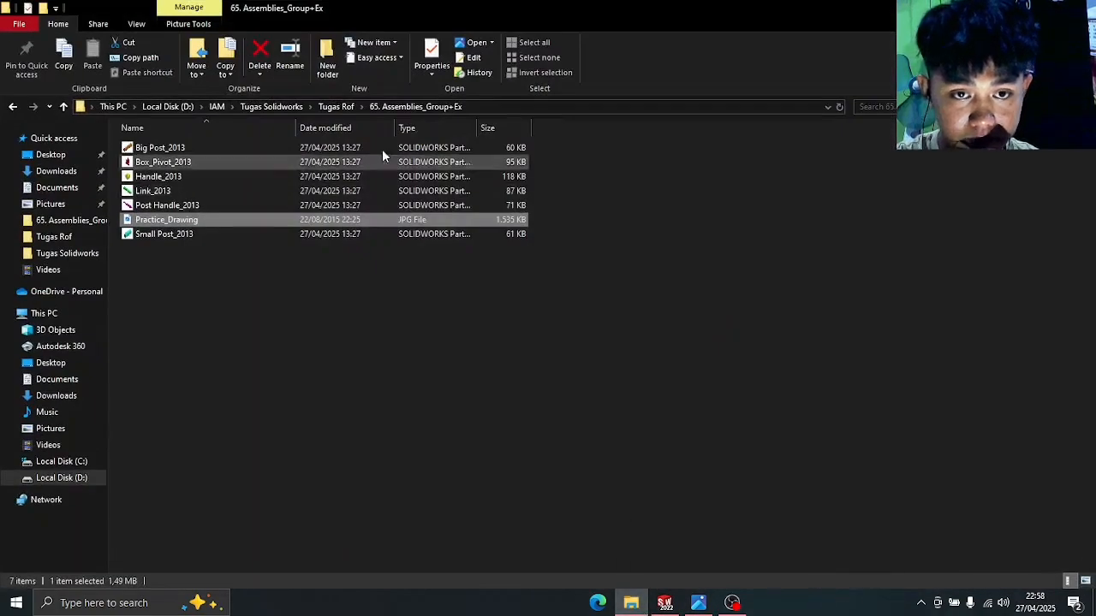
# - Browse from Tugas Rof into 66.Assemblies_EX+1 > EX 1 and open Ex1_Assembly.PDF
pyautogui.click(343, 106)
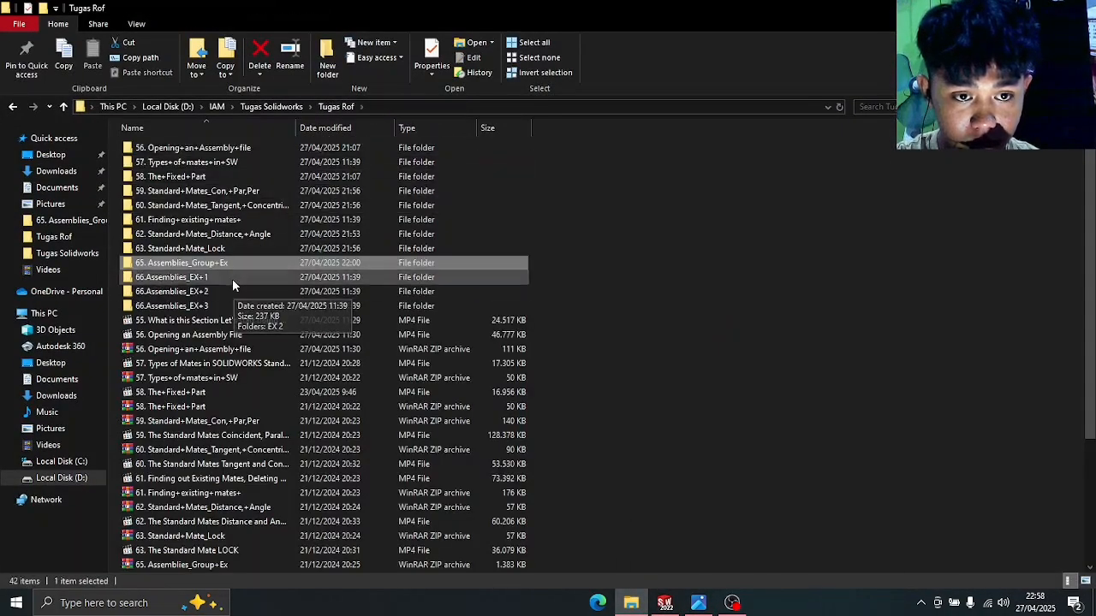
pyautogui.doubleClick(232, 278)
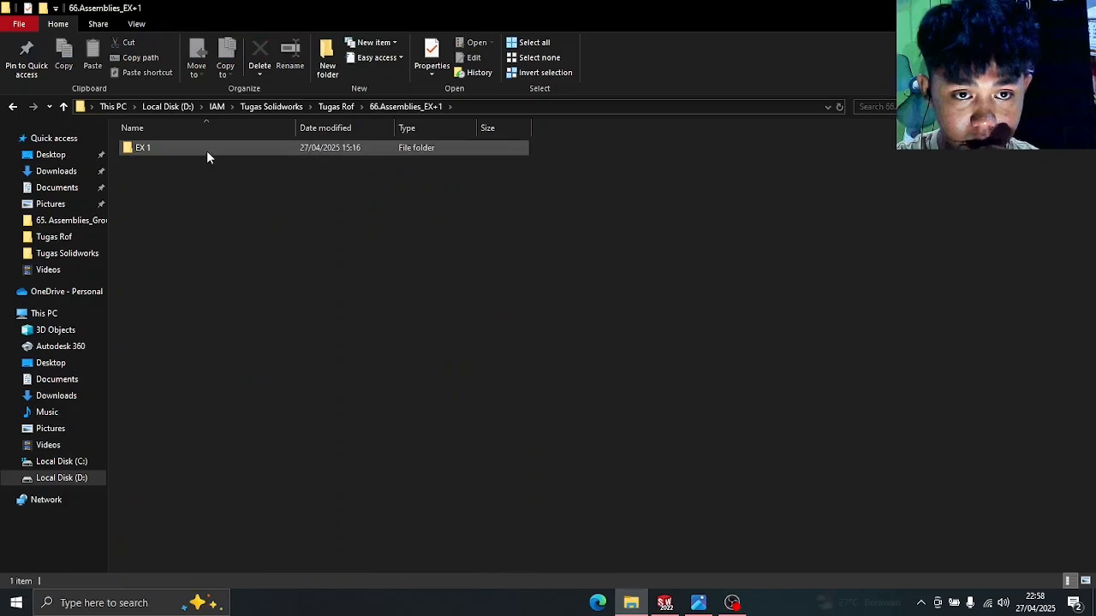
pyautogui.doubleClick(207, 151)
pyautogui.click(207, 151)
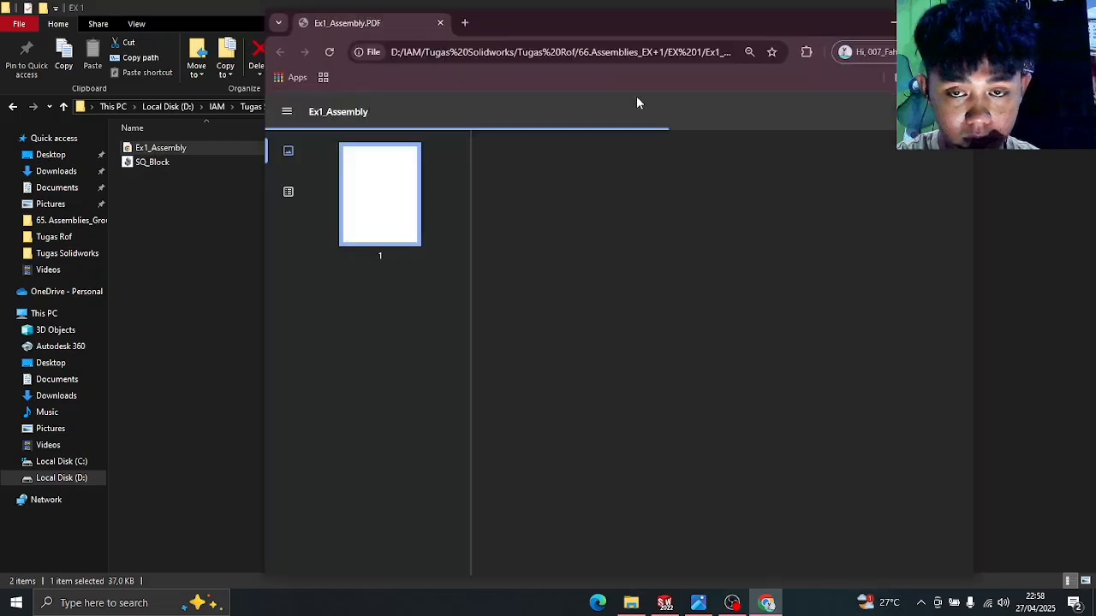
# - Maximize the Ex1_Assembly drawing in Chrome, then return to SOLIDWORKS
pyautogui.click(926, 23)
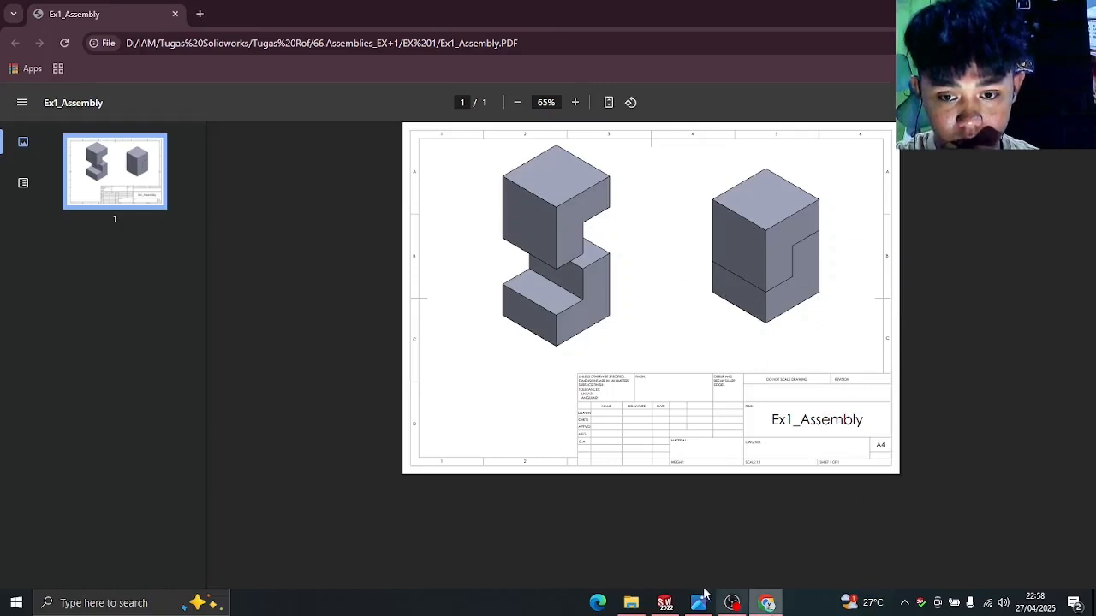
pyautogui.click(662, 606)
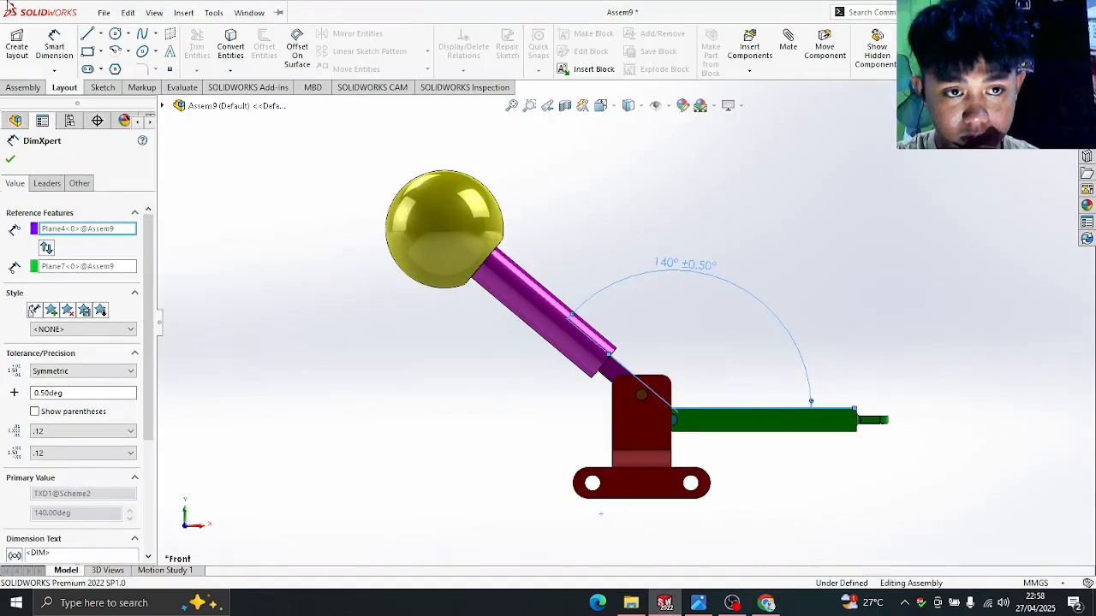
# - Create a new assembly and place SQ_Block from the EX 1 folder as its first component
pyautogui.click(106, 15)
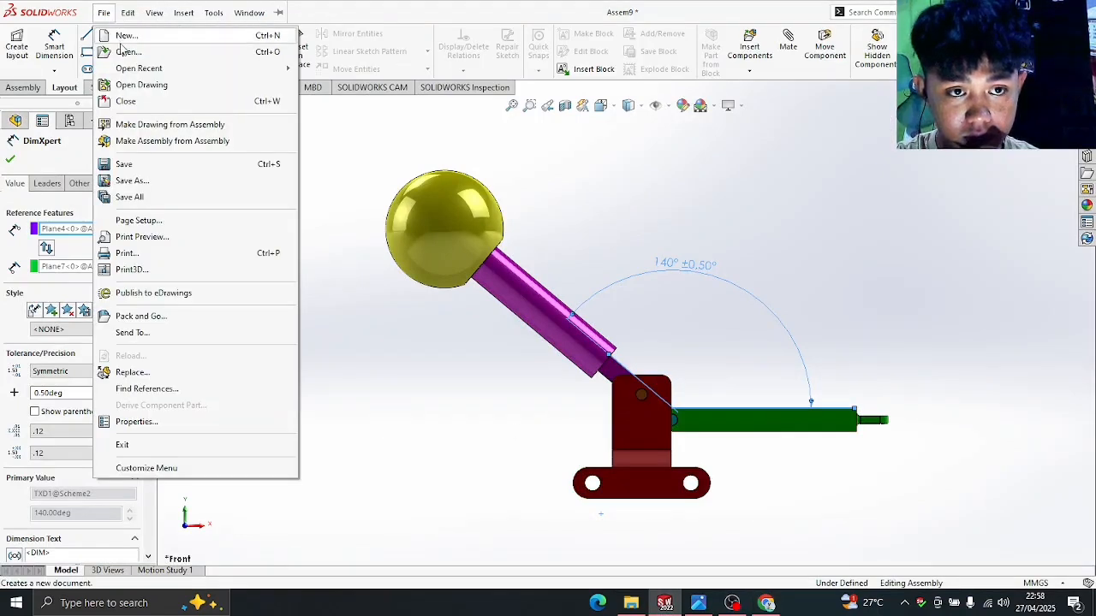
pyautogui.click(125, 38)
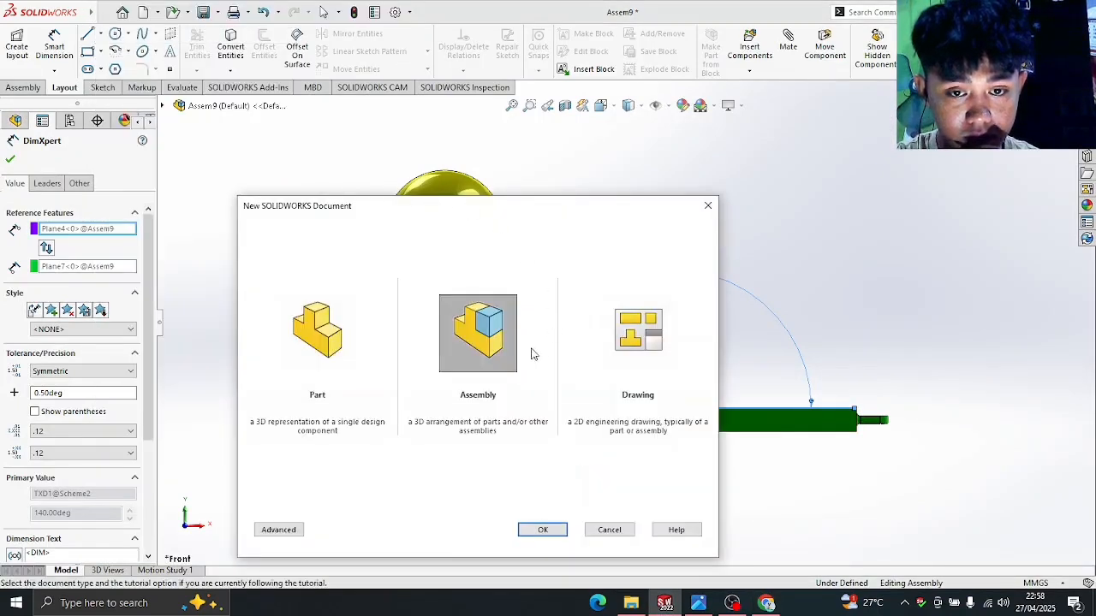
pyautogui.doubleClick(472, 333)
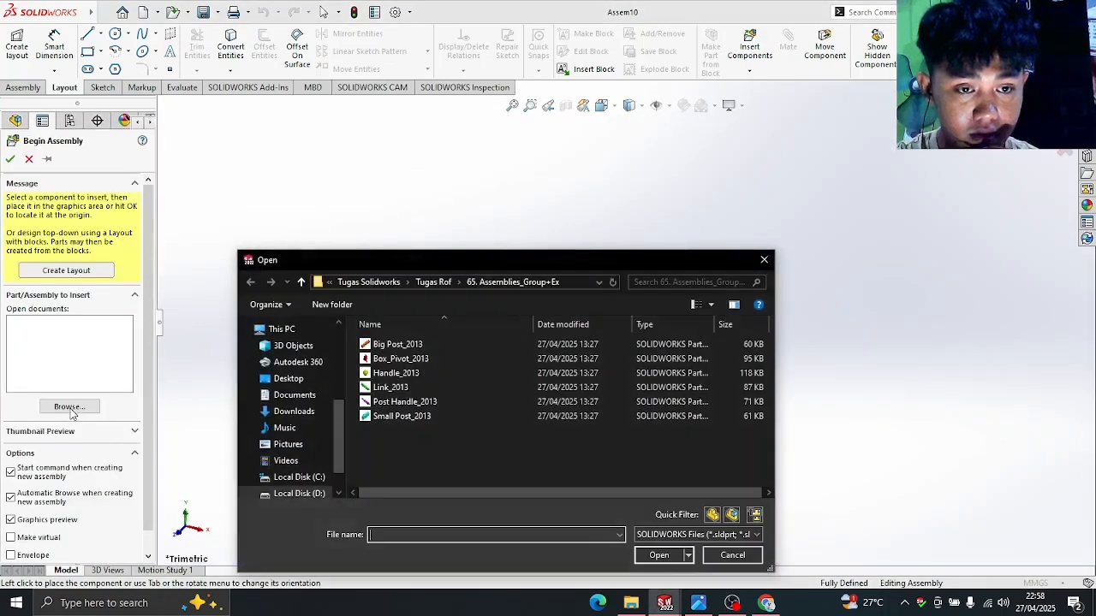
pyautogui.click(429, 283)
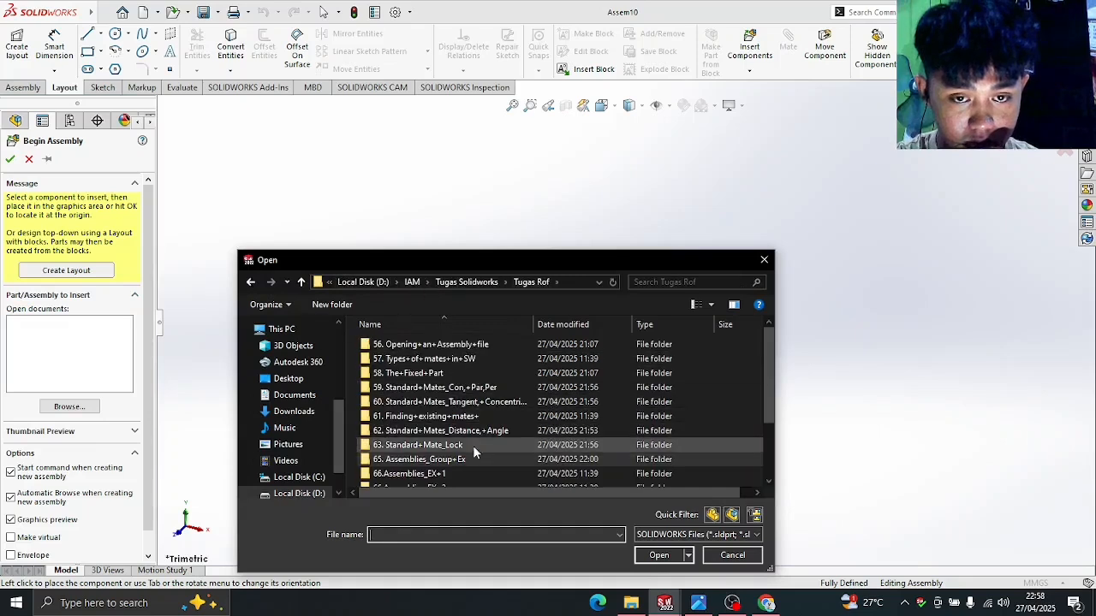
pyautogui.scroll(-3, 472, 450)
pyautogui.doubleClick(467, 436)
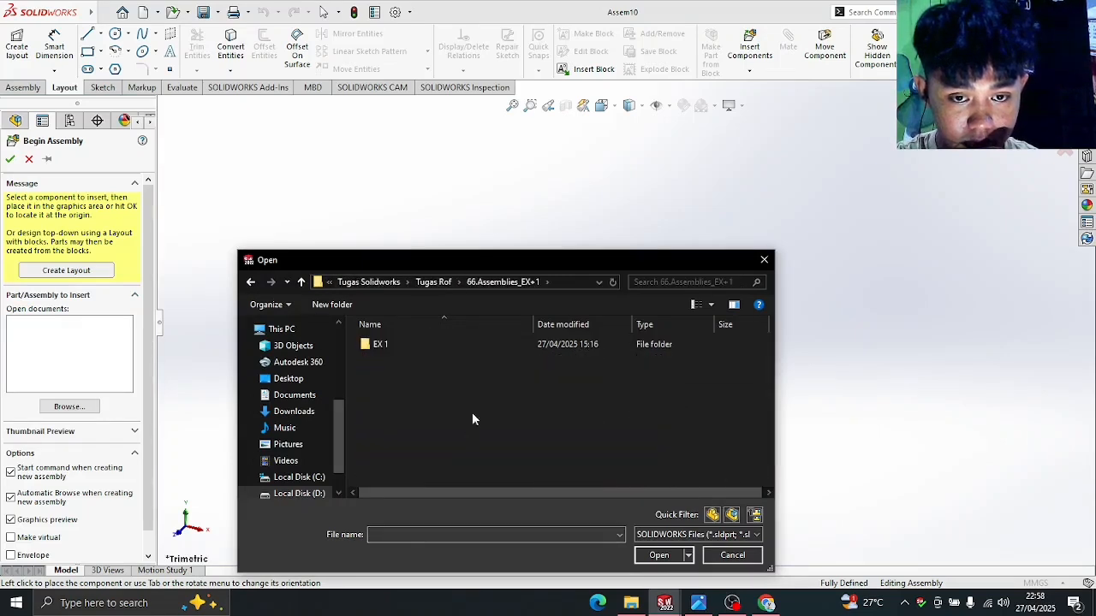
pyautogui.doubleClick(458, 344)
pyautogui.doubleClick(458, 343)
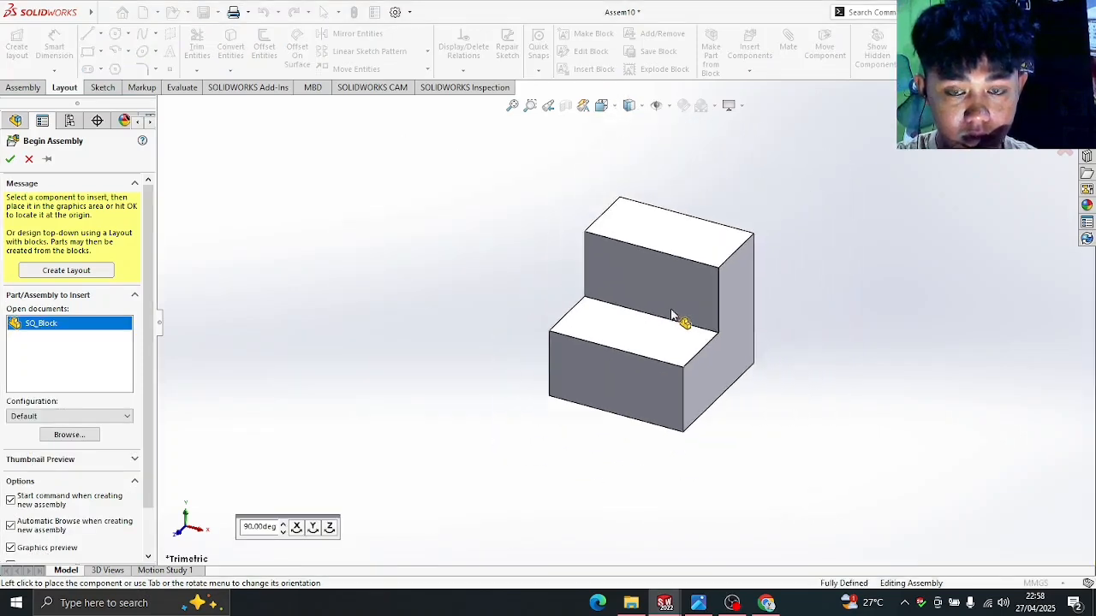
pyautogui.click(673, 316)
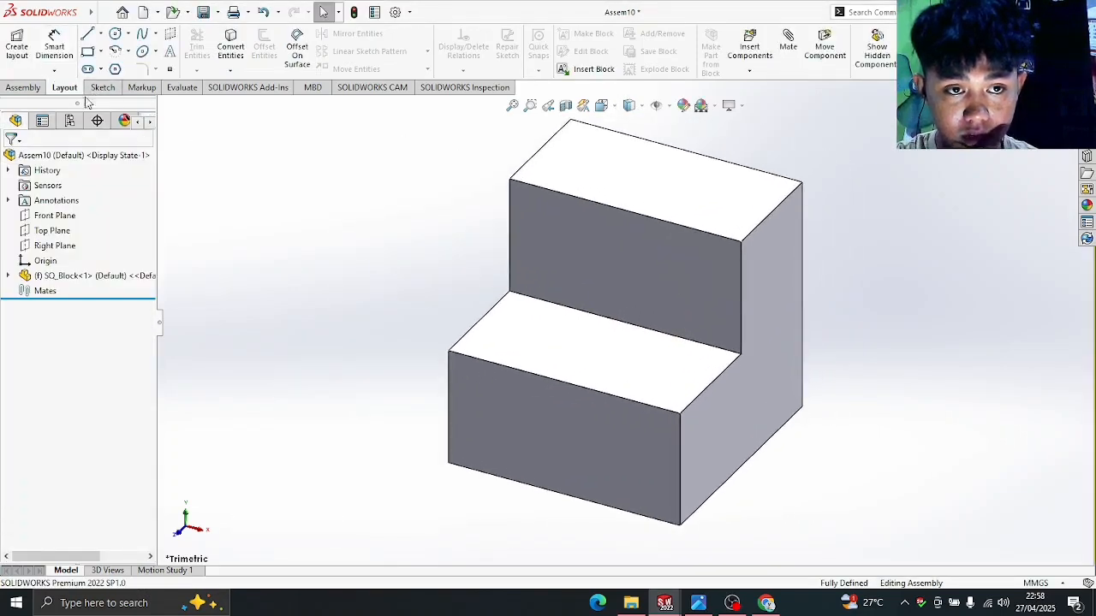
# - Insert a second SQ_Block beside the first one
pyautogui.click(22, 88)
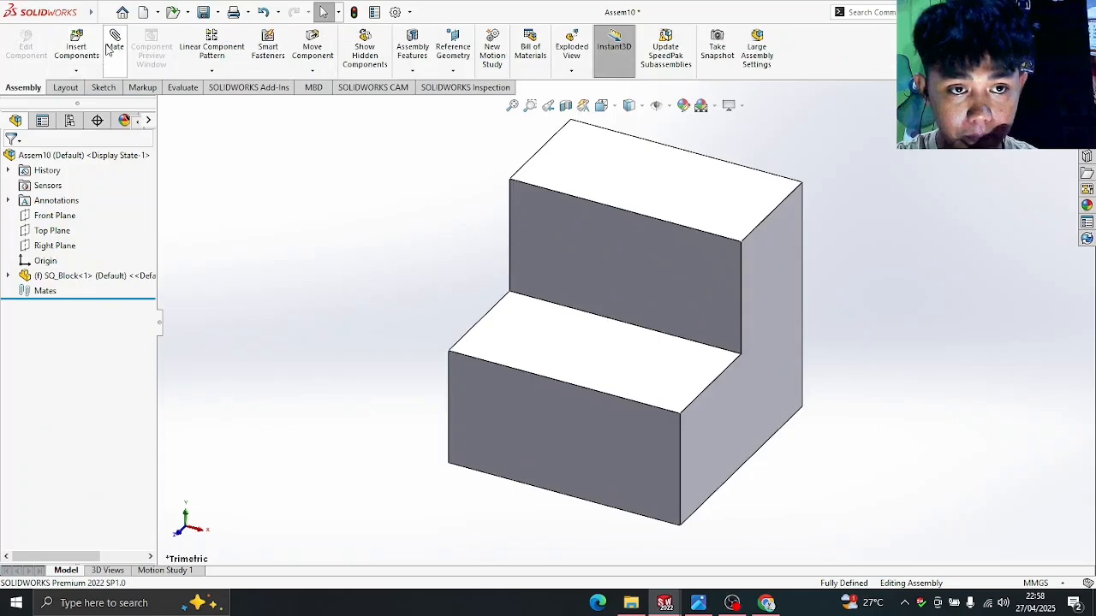
pyautogui.click(89, 53)
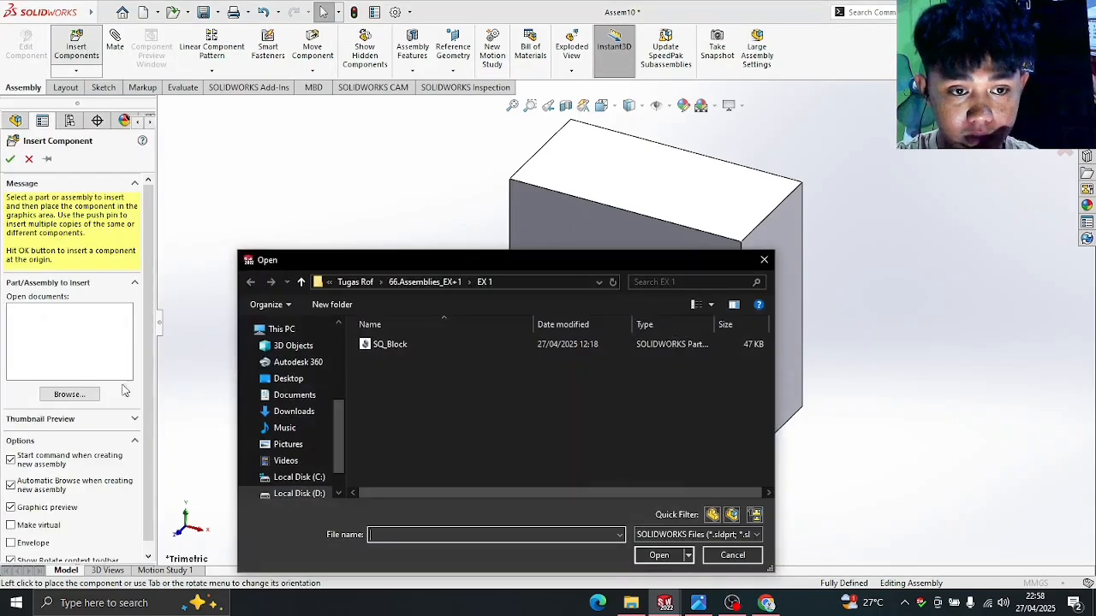
pyautogui.doubleClick(444, 343)
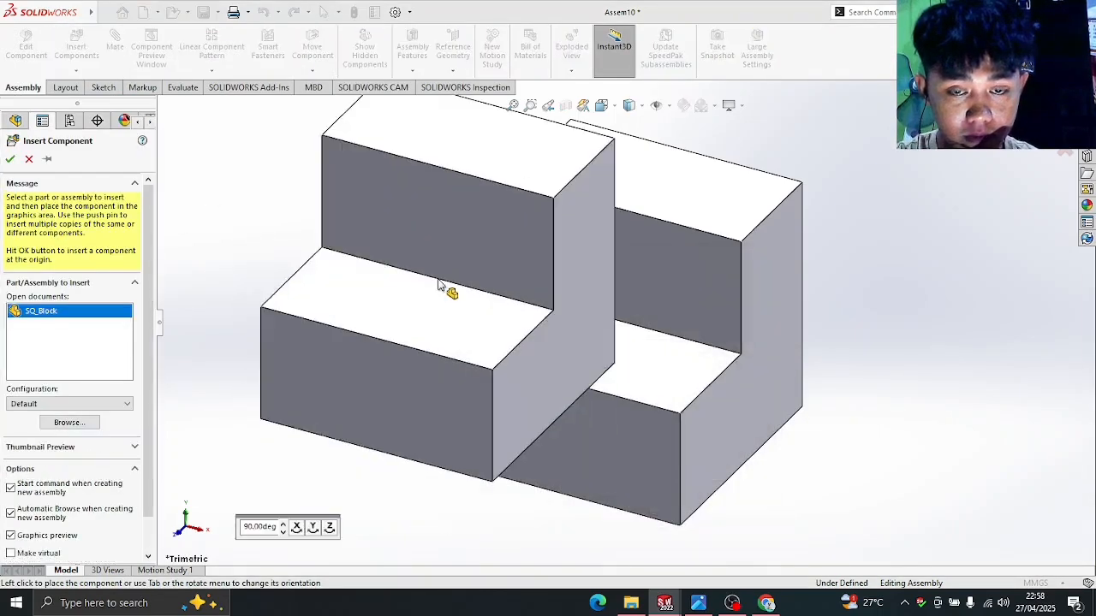
pyautogui.scroll(2, 439, 285)
pyautogui.click(747, 291)
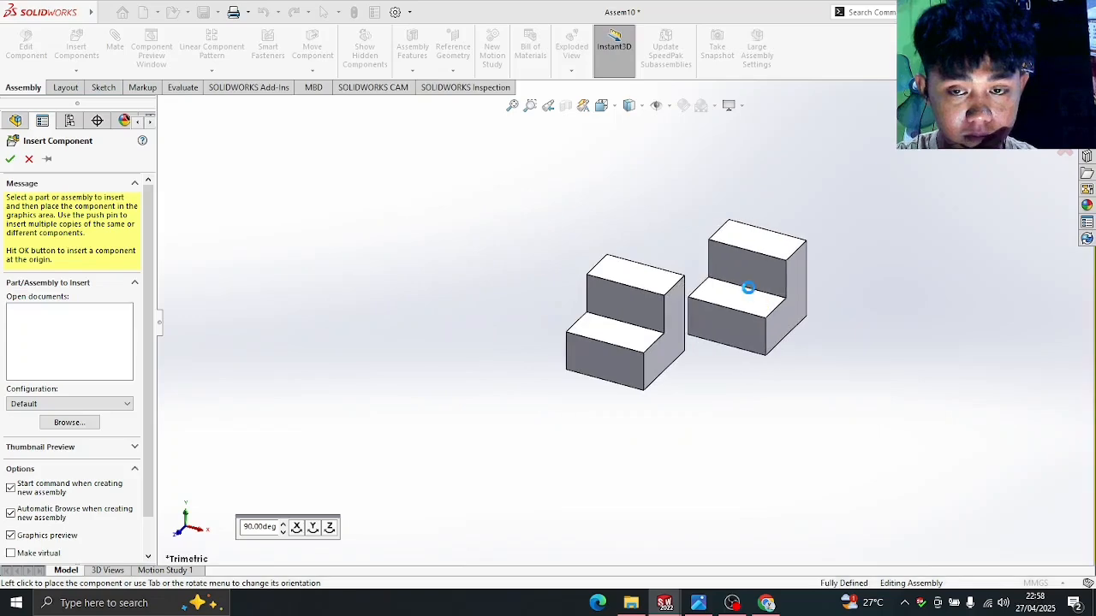
pyautogui.moveTo(741, 397); pyautogui.dragTo(748, 489, button='middle')
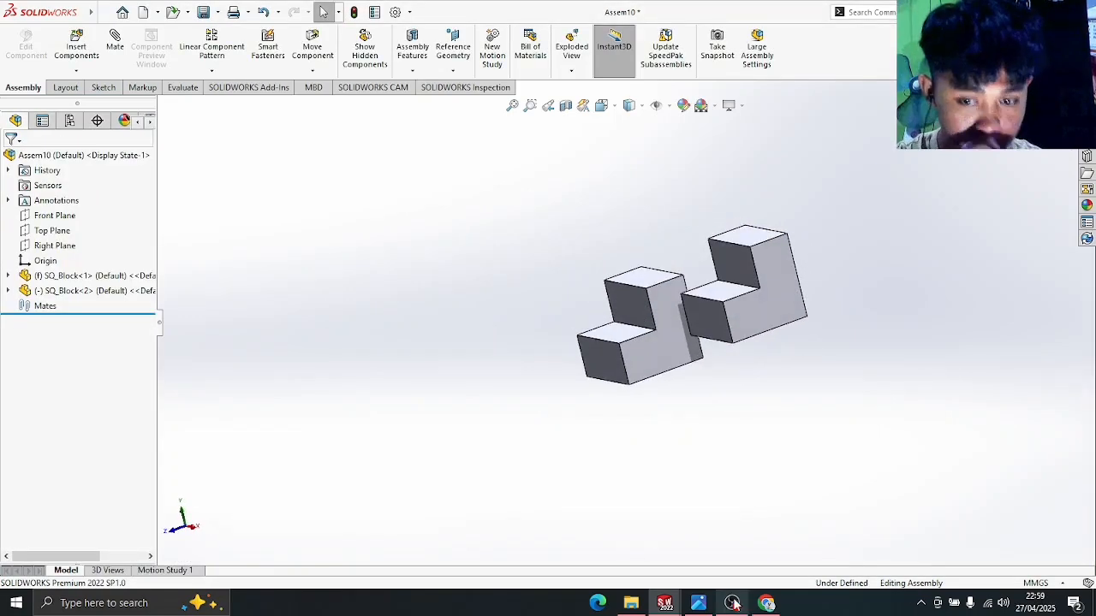
# - Put away the practice drawing image and bring the Ex1_Assembly PDF back up in Chrome
pyautogui.click(699, 604)
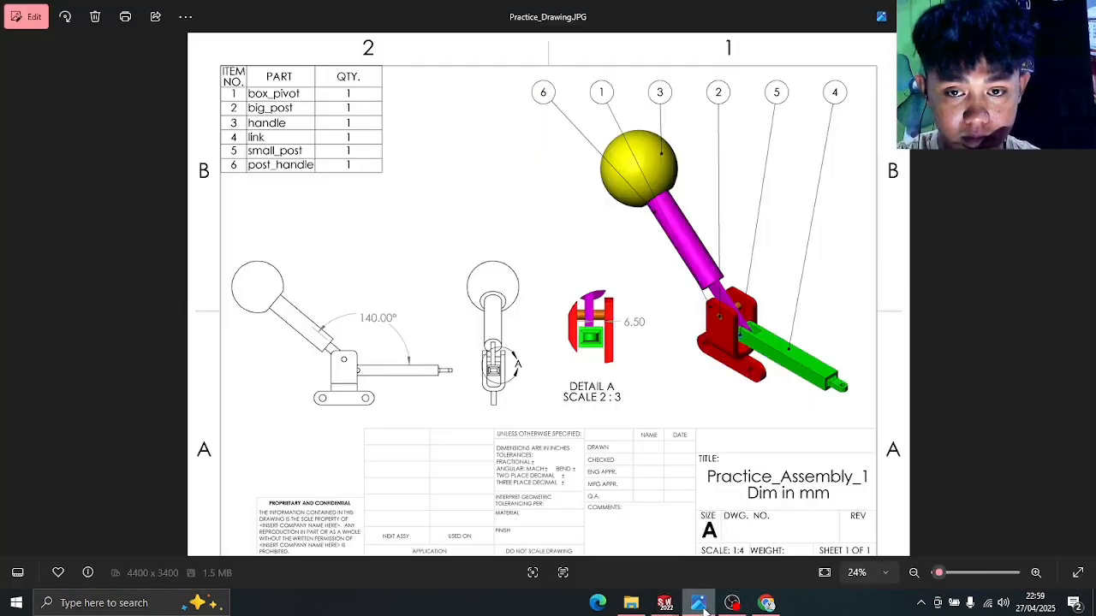
pyautogui.click(698, 605)
pyautogui.click(767, 604)
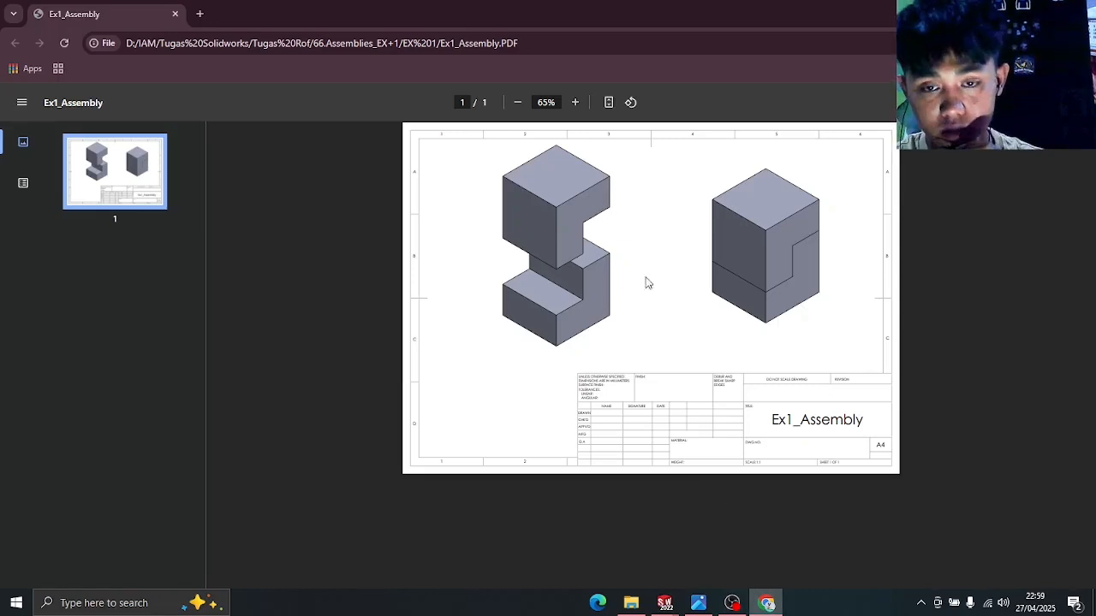
# - Return to Assem10 and switch SQ_Block<2> to Move with Triad
pyautogui.moveTo(664, 602)
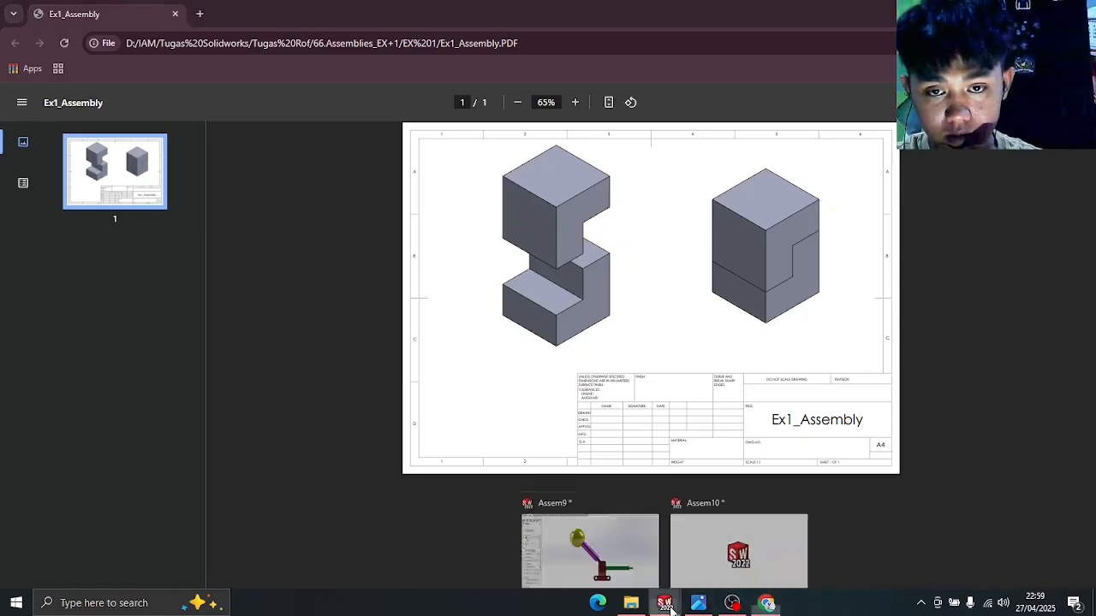
pyautogui.click(727, 546)
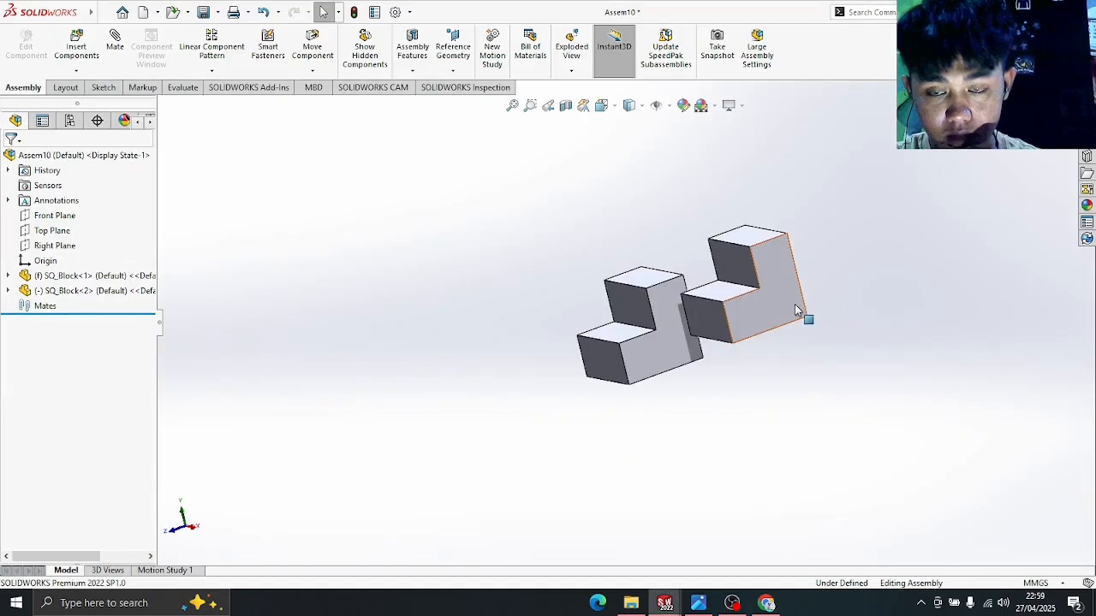
pyautogui.scroll(2, 794, 310)
pyautogui.scroll(-5, 702, 304)
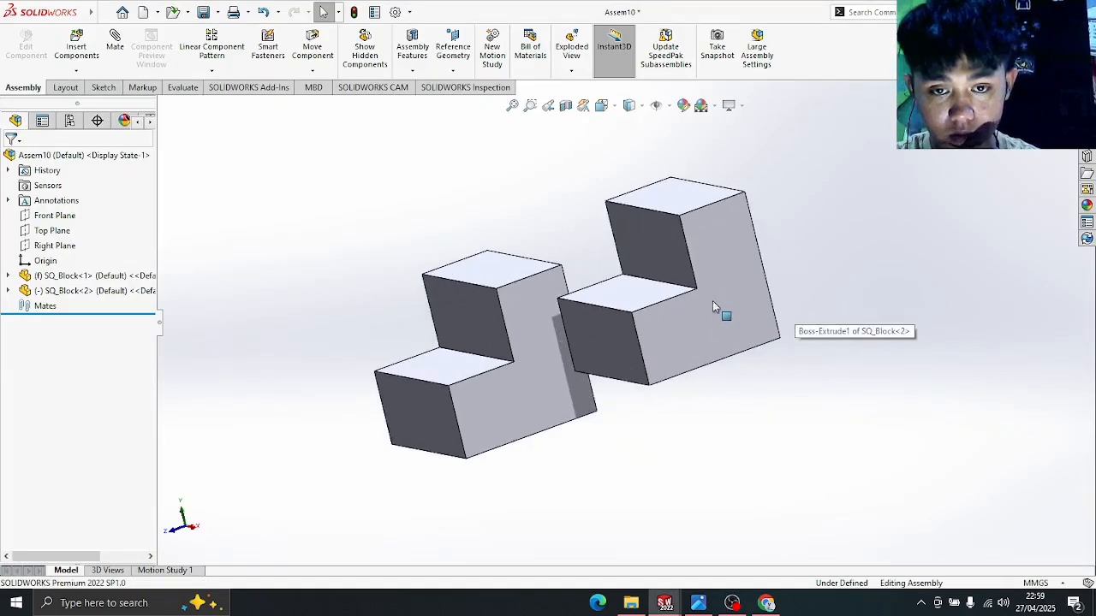
pyautogui.rightClick(729, 295)
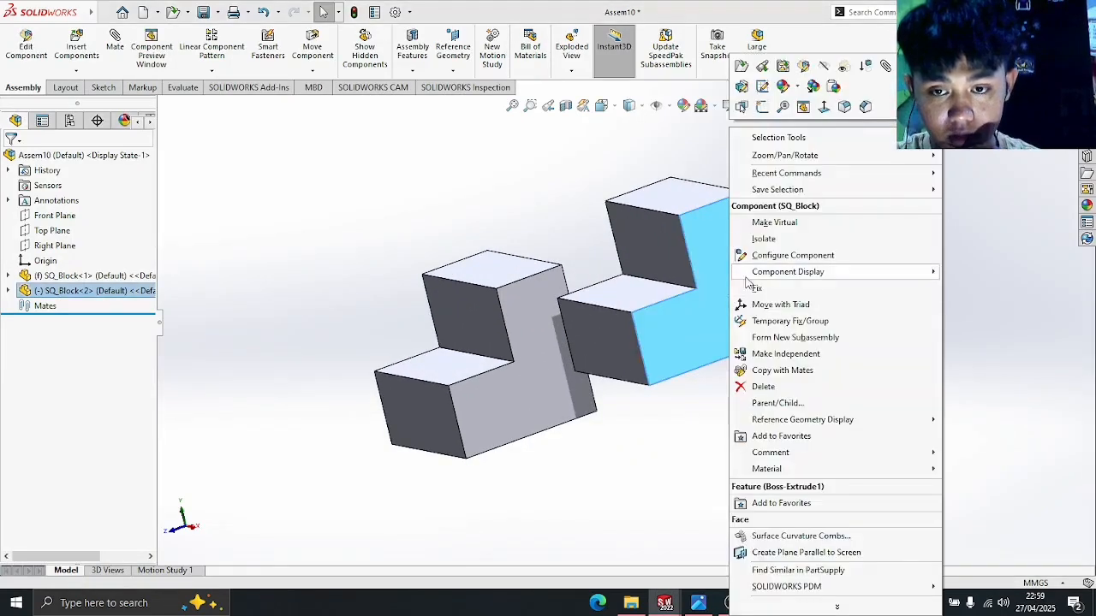
pyautogui.click(790, 320)
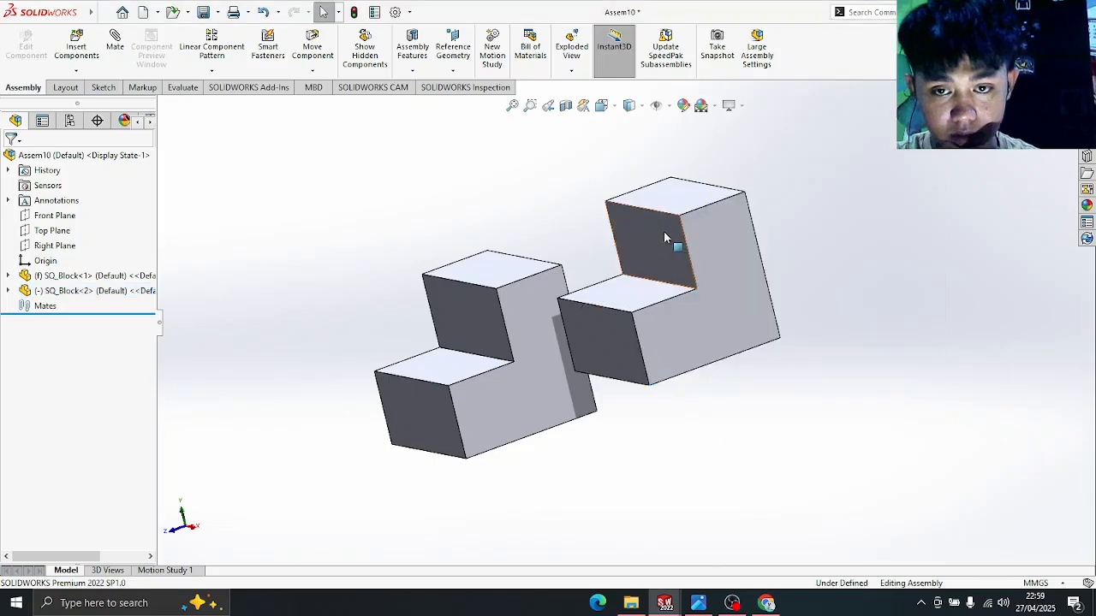
pyautogui.rightClick(723, 270)
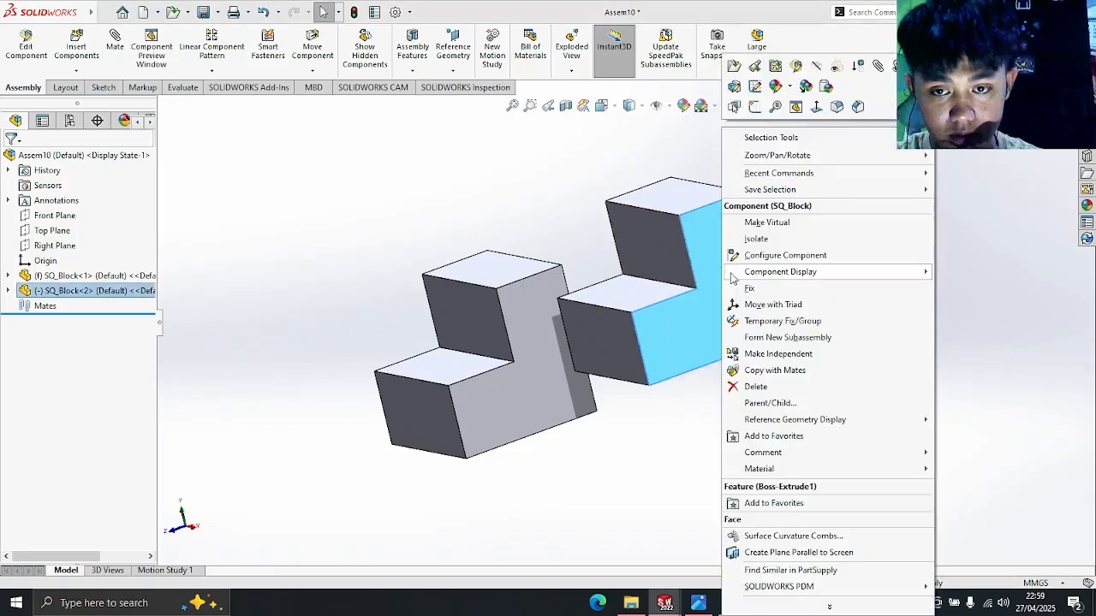
pyautogui.click(759, 306)
# - Rotate SQ_Block<2> 180° upside down, raise it above the first block, and start a Mate
pyautogui.moveTo(628, 242); pyautogui.dragTo(699, 347)
pyautogui.scroll(-3, 745, 394)
pyautogui.scroll(3, 704, 371)
pyautogui.click(704, 369)
pyautogui.moveTo(714, 330); pyautogui.dragTo(858, 304, button='middle')
pyautogui.moveTo(598, 232); pyautogui.dragTo(707, 192)
pyautogui.scroll(1, 729, 461)
pyautogui.click(728, 461)
pyautogui.moveTo(729, 460); pyautogui.dragTo(809, 497, button='middle')
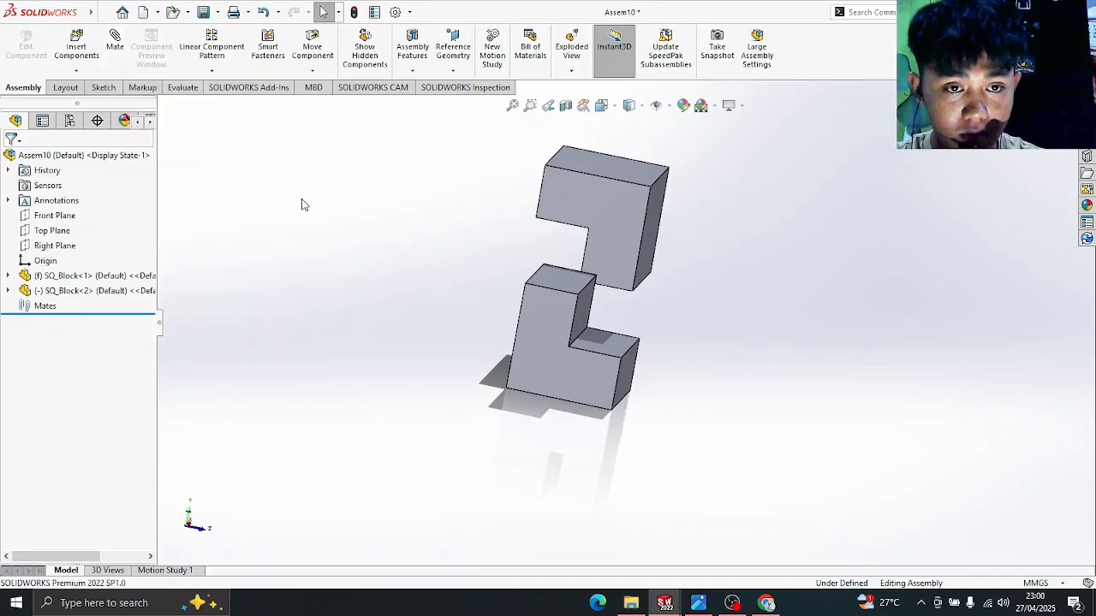
pyautogui.click(116, 51)
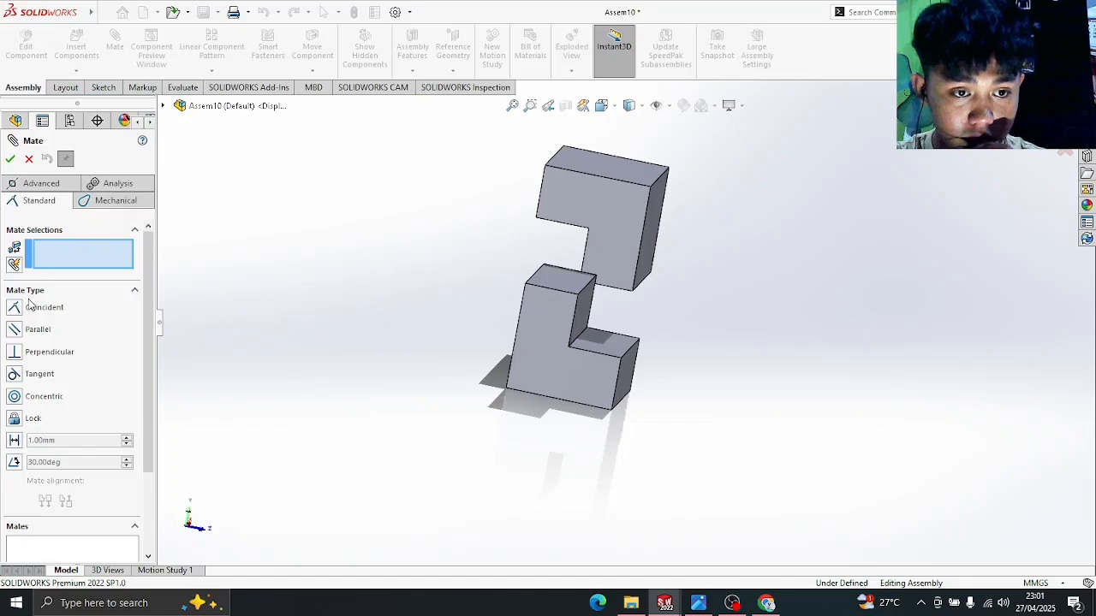
# - Mate one upper-block corner coincident with the matching lower-block corner
pyautogui.scroll(-3, 650, 257)
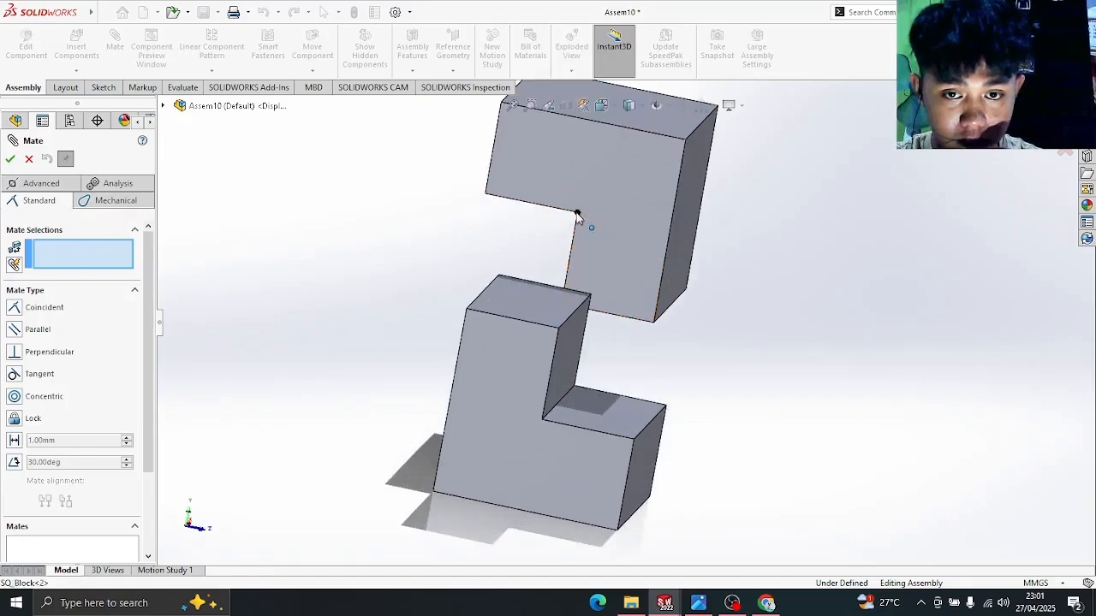
pyautogui.click(577, 213)
pyautogui.click(557, 327)
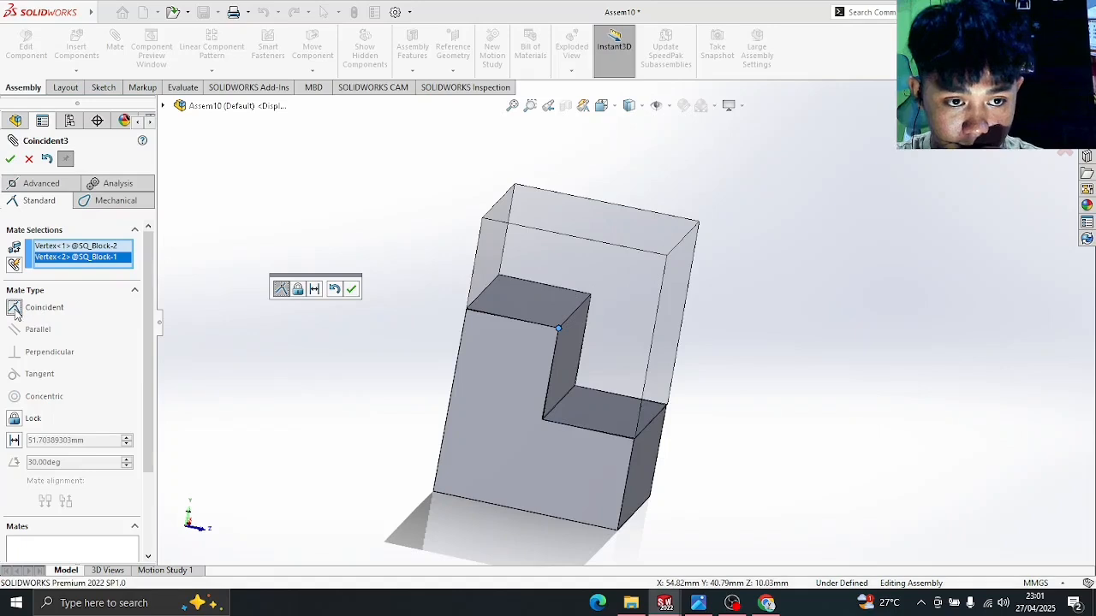
pyautogui.click(10, 159)
# - Add a second coincident corner mate between the two SQ_Blocks
pyautogui.scroll(3, 599, 318)
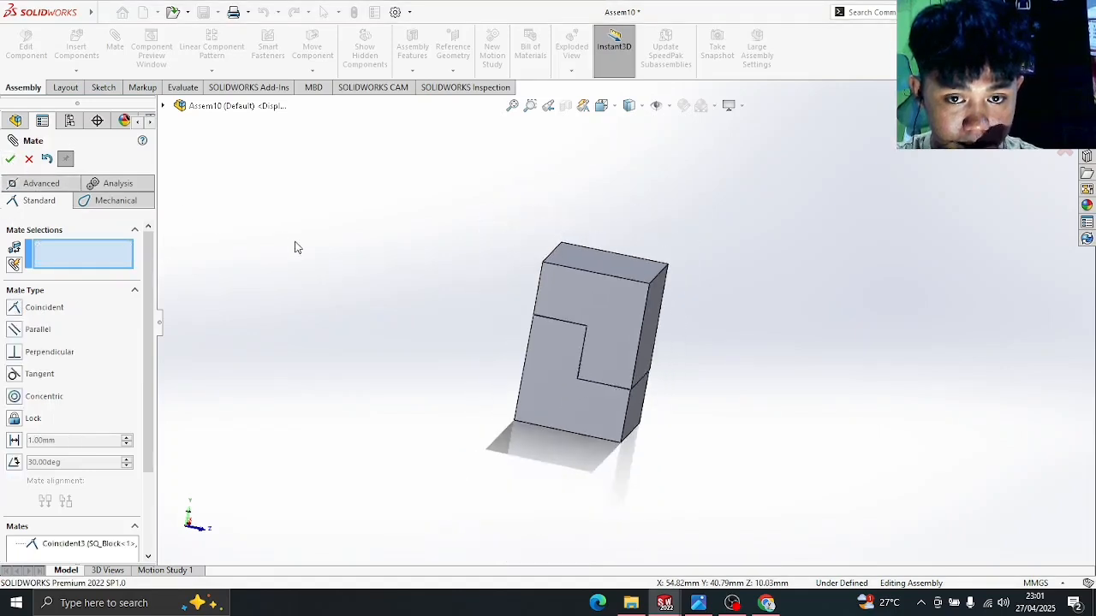
pyautogui.scroll(-2, 651, 334)
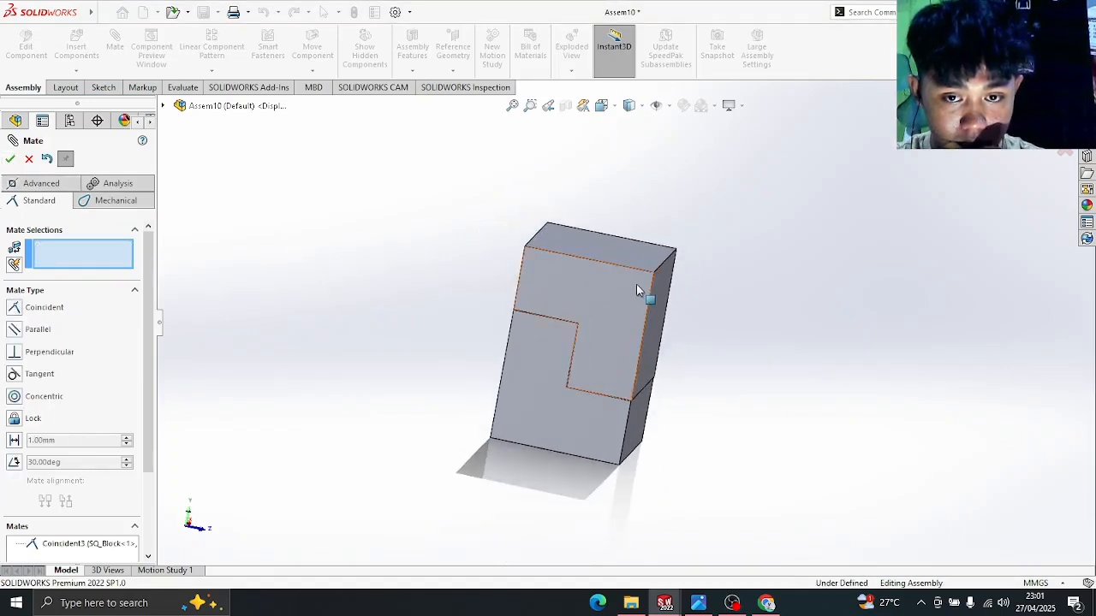
pyautogui.moveTo(544, 266); pyautogui.dragTo(745, 302)
pyautogui.moveTo(759, 295); pyautogui.dragTo(583, 314, button='middle')
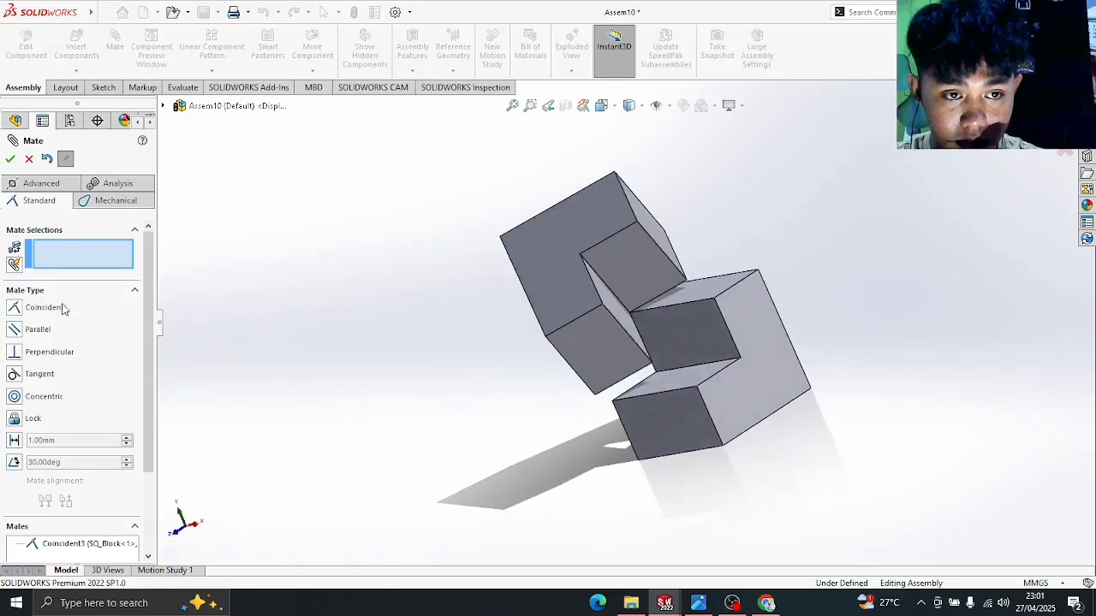
pyautogui.click(581, 256)
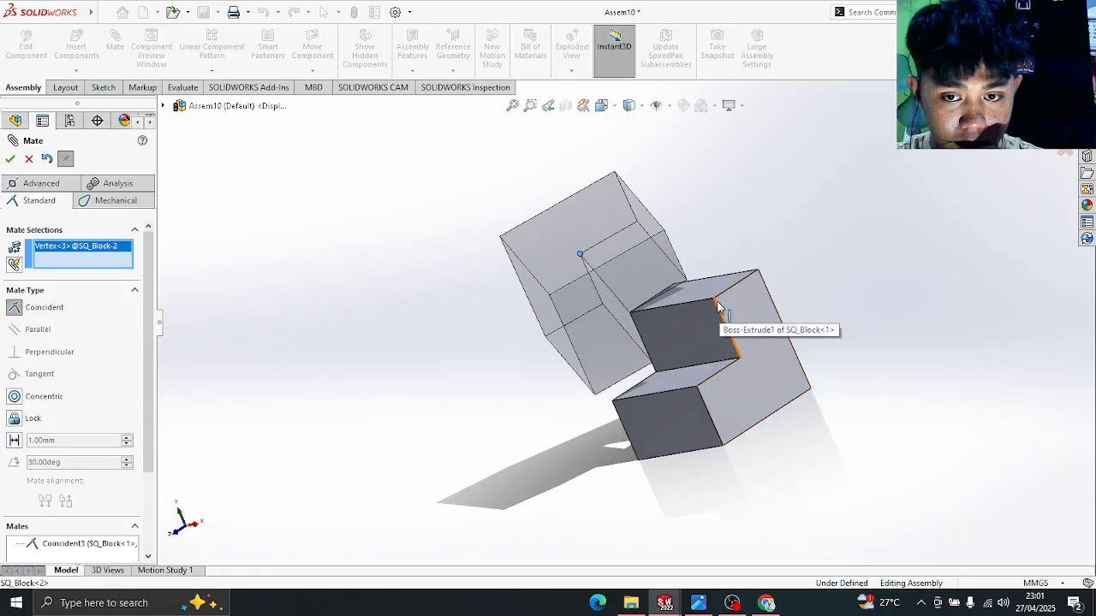
pyautogui.click(715, 302)
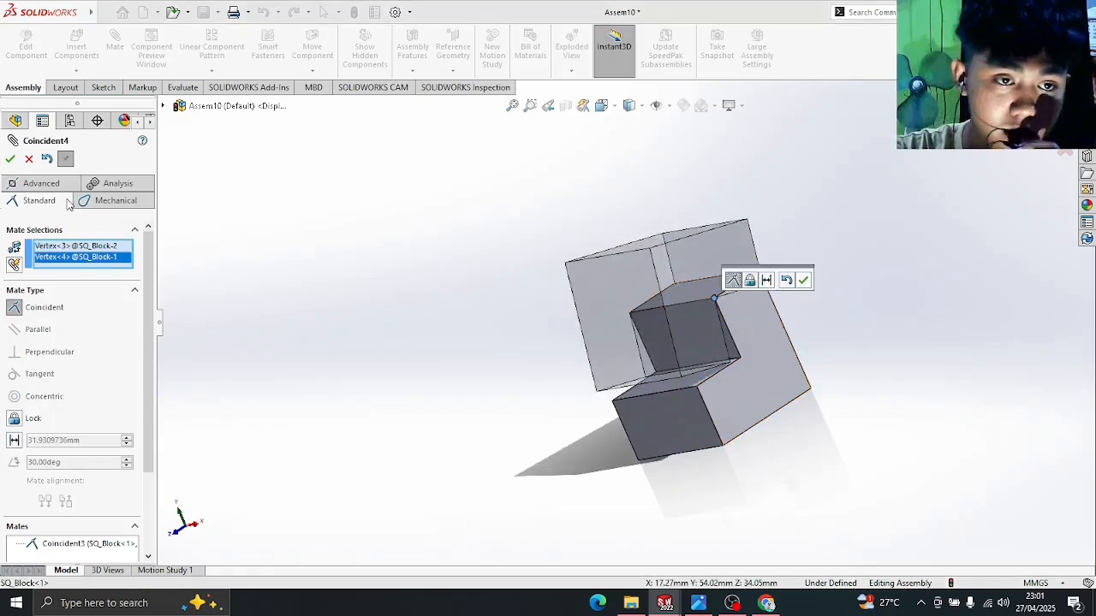
pyautogui.click(11, 160)
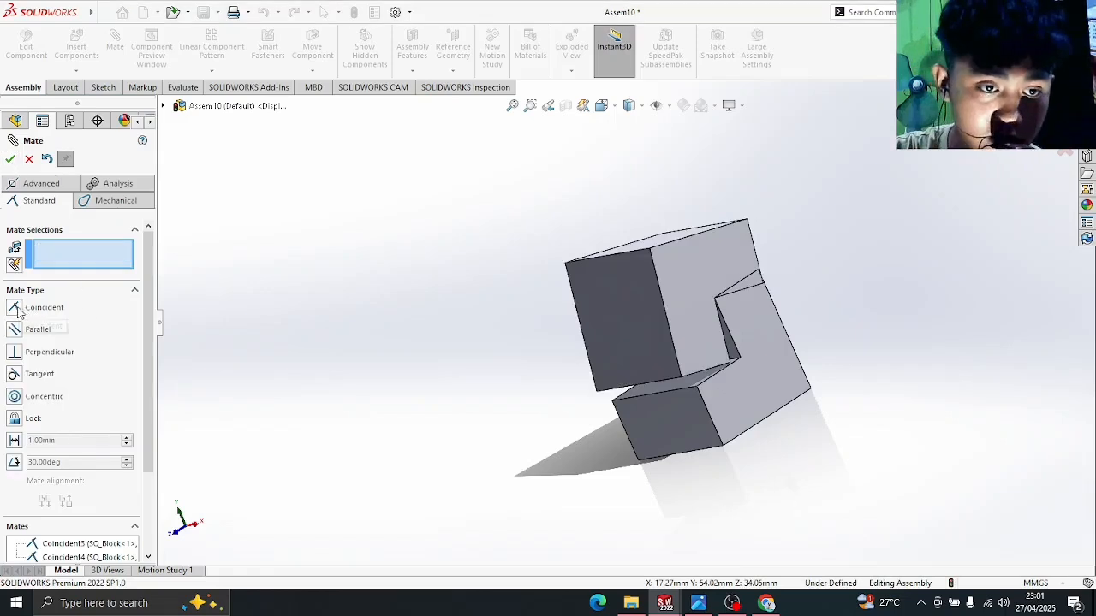
# - Add a third coincident corner mate, close Mate, and confirm the upper block can't move
pyautogui.scroll(-4, 668, 418)
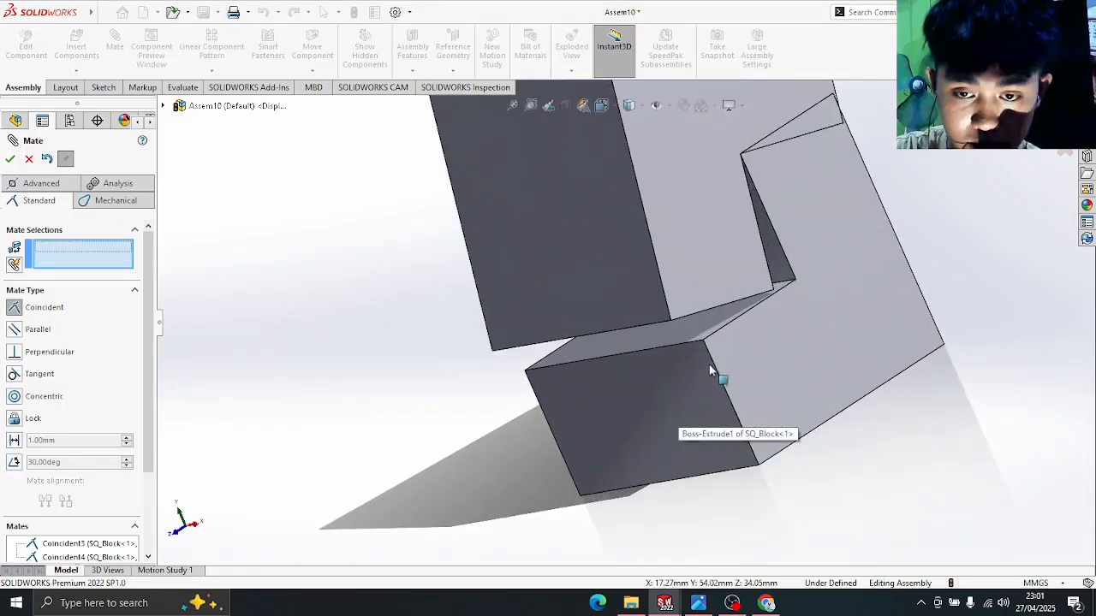
pyautogui.click(672, 321)
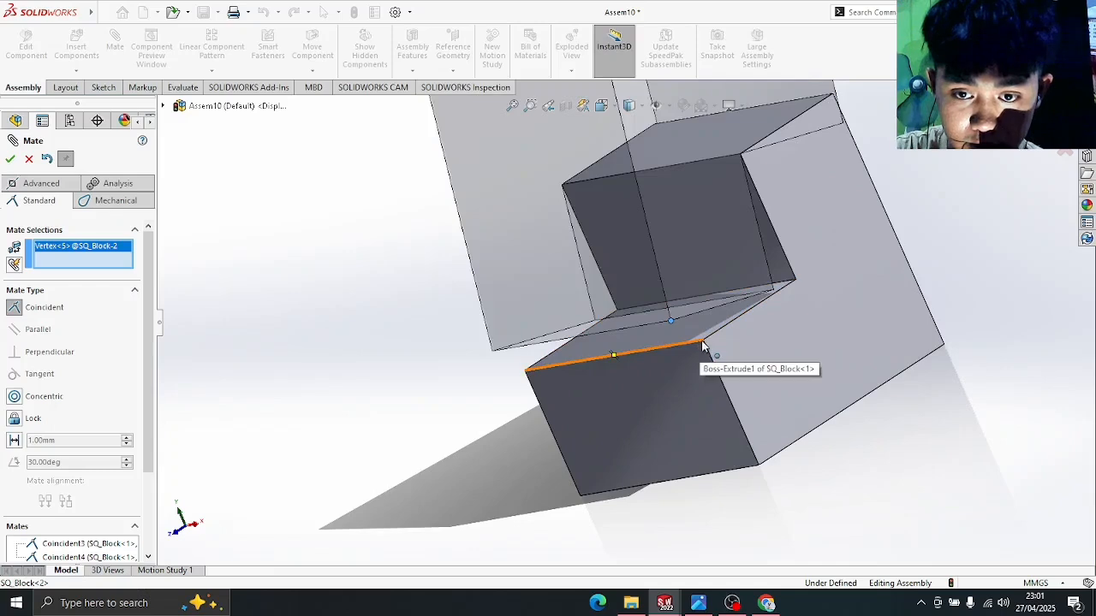
pyautogui.click(702, 343)
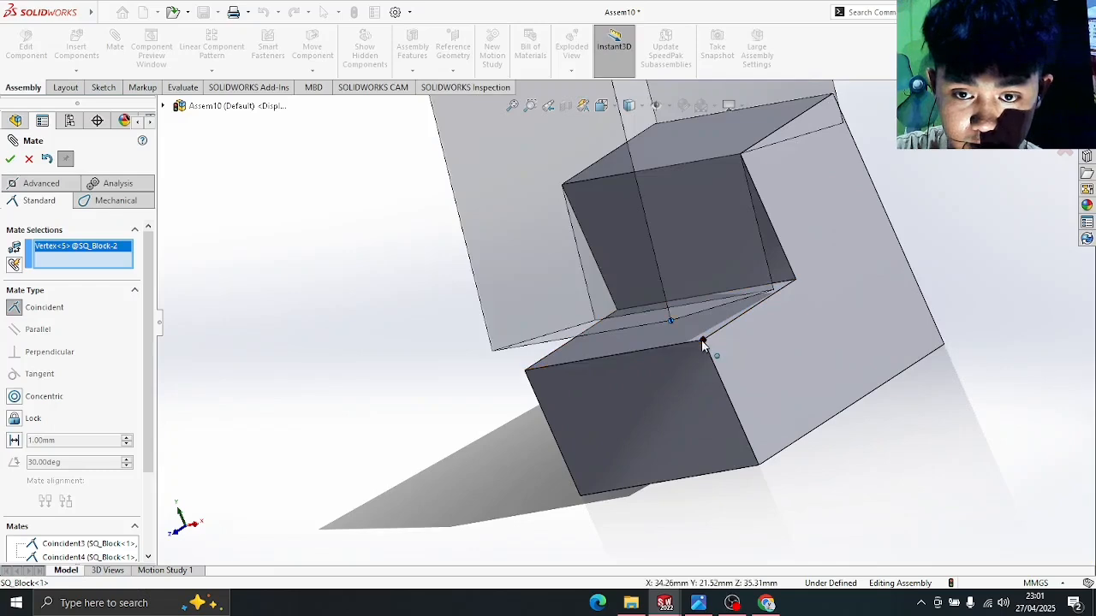
pyautogui.click(10, 160)
pyautogui.scroll(4, 685, 299)
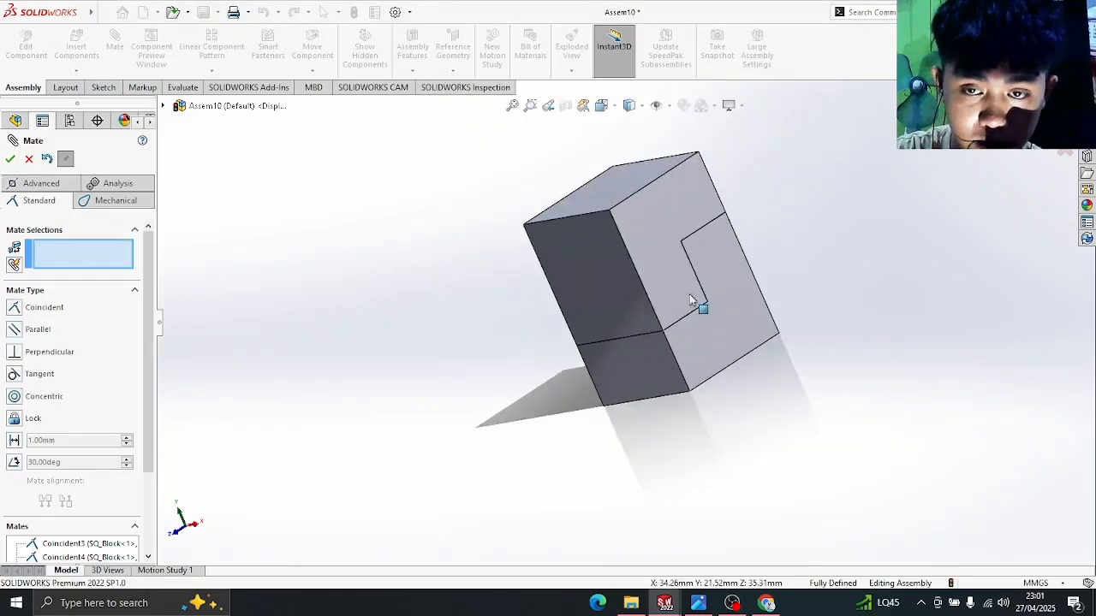
pyautogui.moveTo(802, 279); pyautogui.dragTo(836, 263, button='middle')
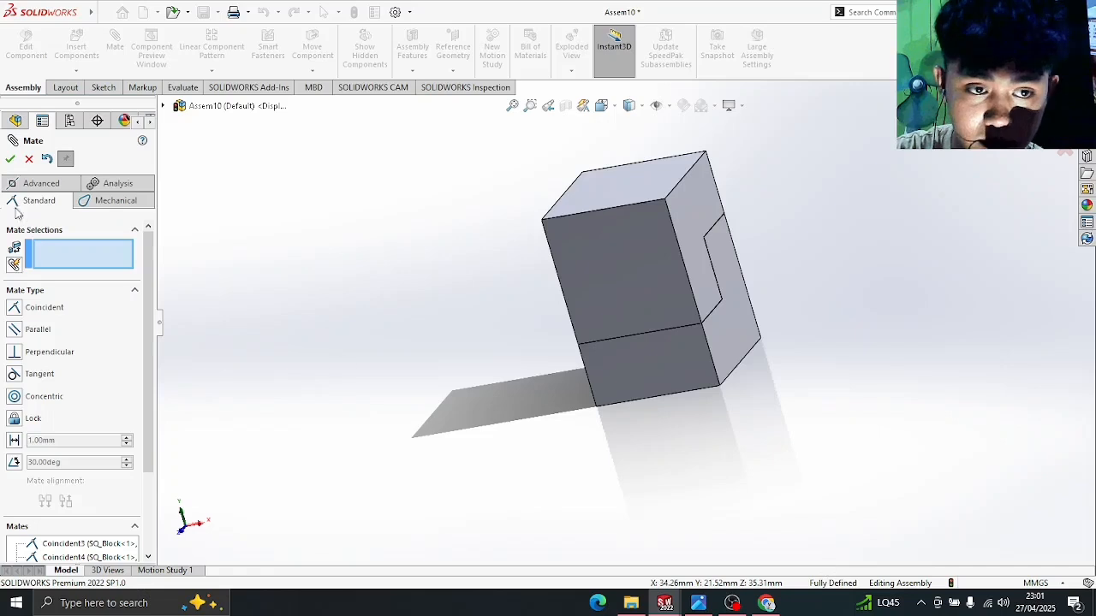
pyautogui.press('Escape')
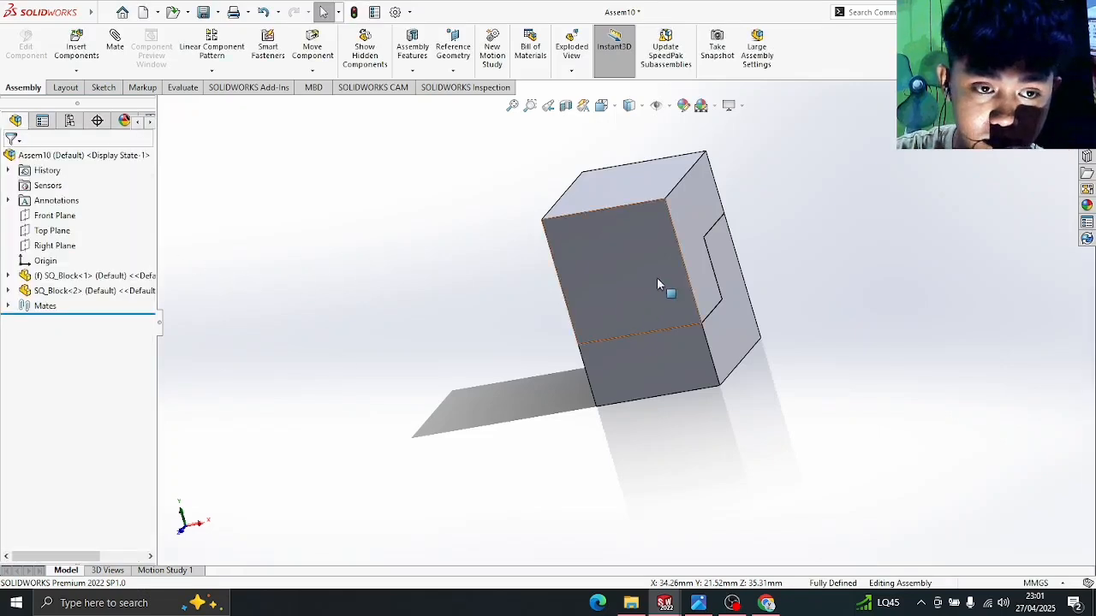
pyautogui.moveTo(618, 246); pyautogui.dragTo(637, 241)
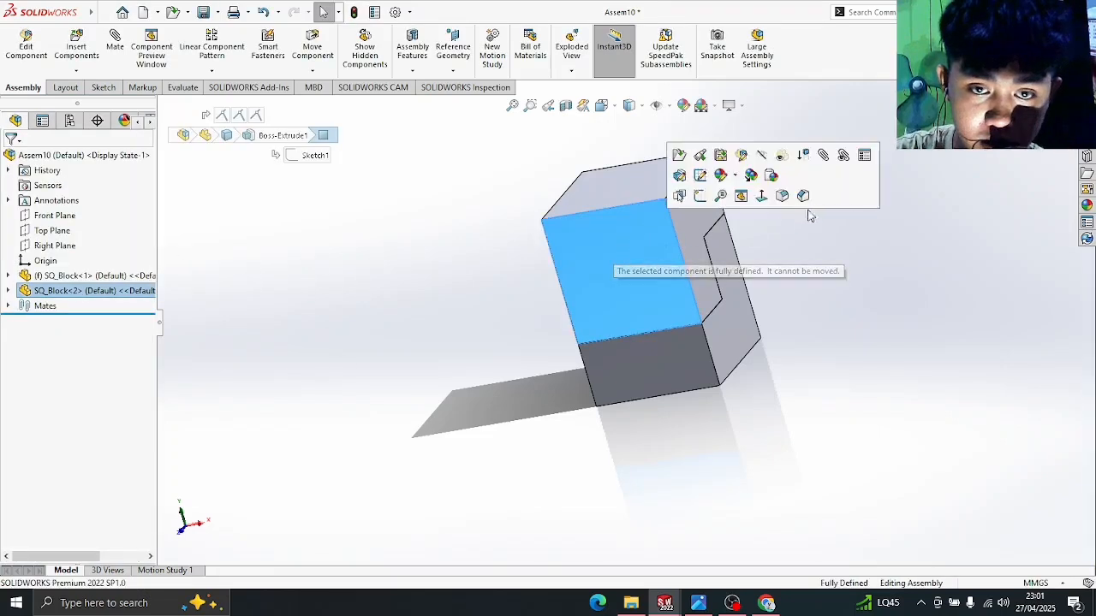
pyautogui.click(838, 357)
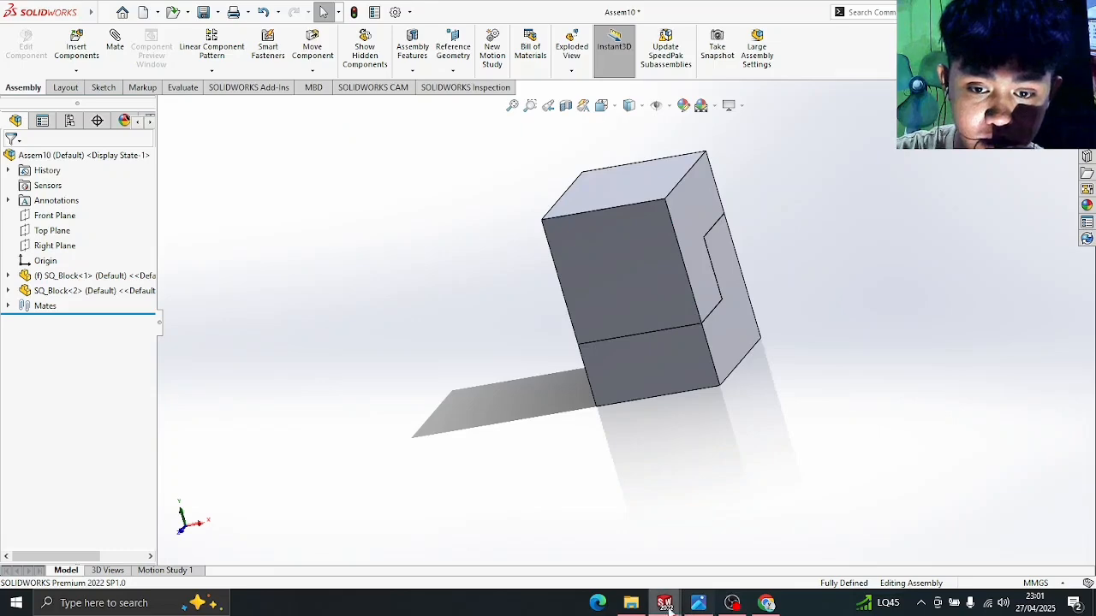
# - Browse to Tugas Rof > 66.Assemblies_EX+2 > EX 2 and view the EX 2 _ Assembly PDF
pyautogui.click(631, 605)
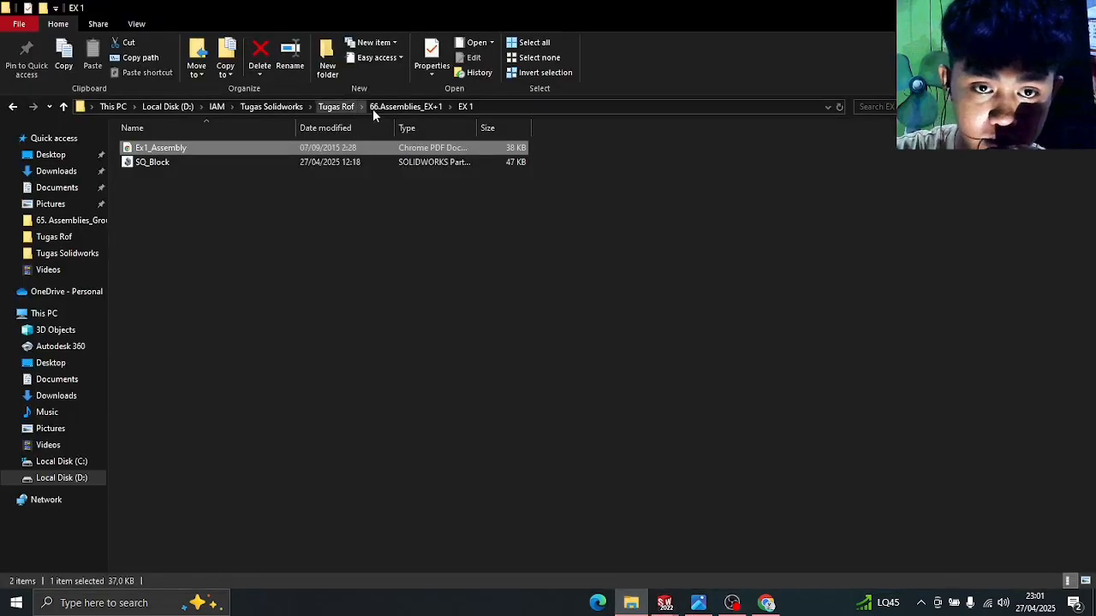
pyautogui.click(332, 107)
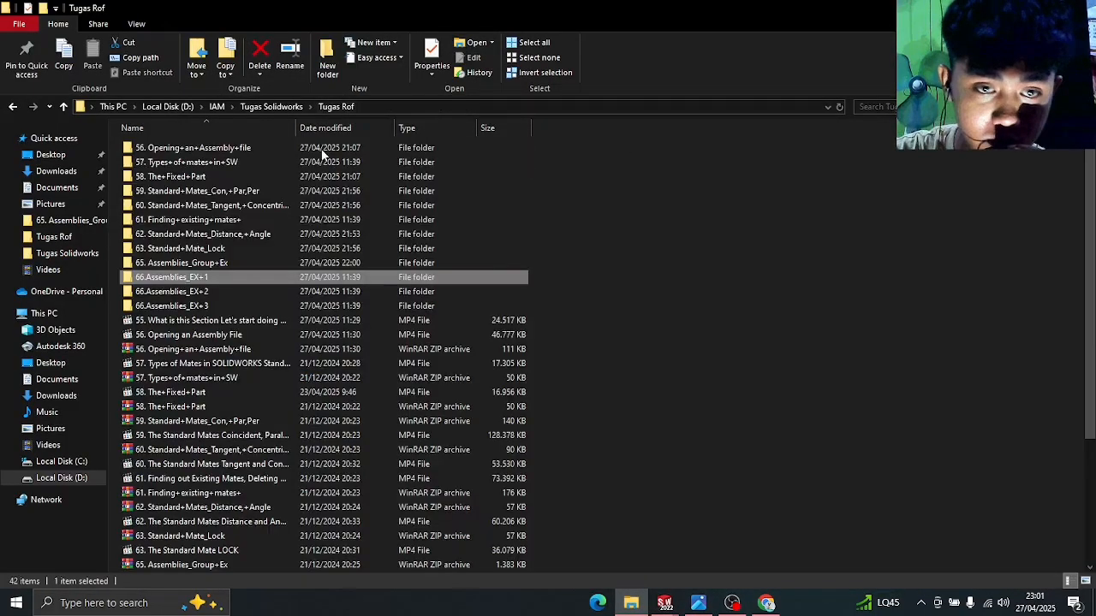
pyautogui.doubleClick(191, 293)
pyautogui.doubleClick(219, 147)
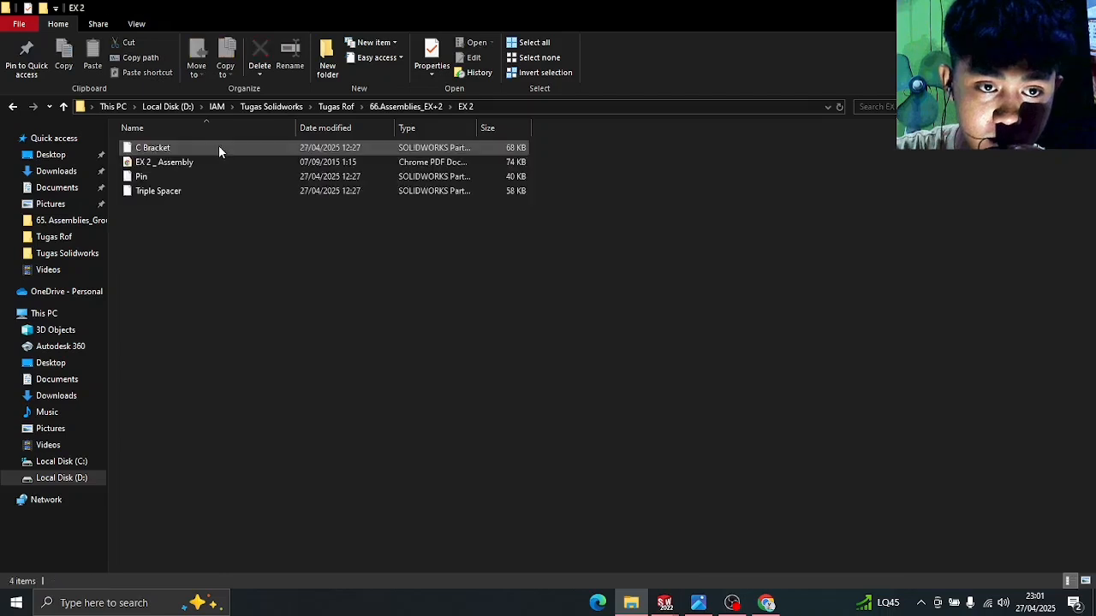
pyautogui.click(222, 161)
pyautogui.doubleClick(222, 162)
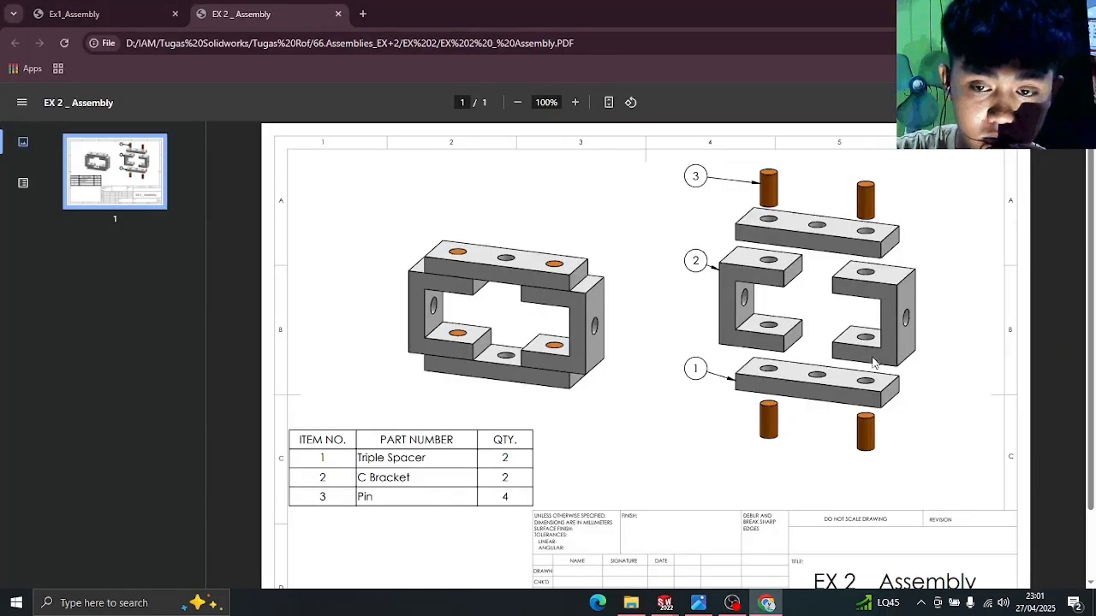
pyautogui.click(631, 603)
pyautogui.click(654, 604)
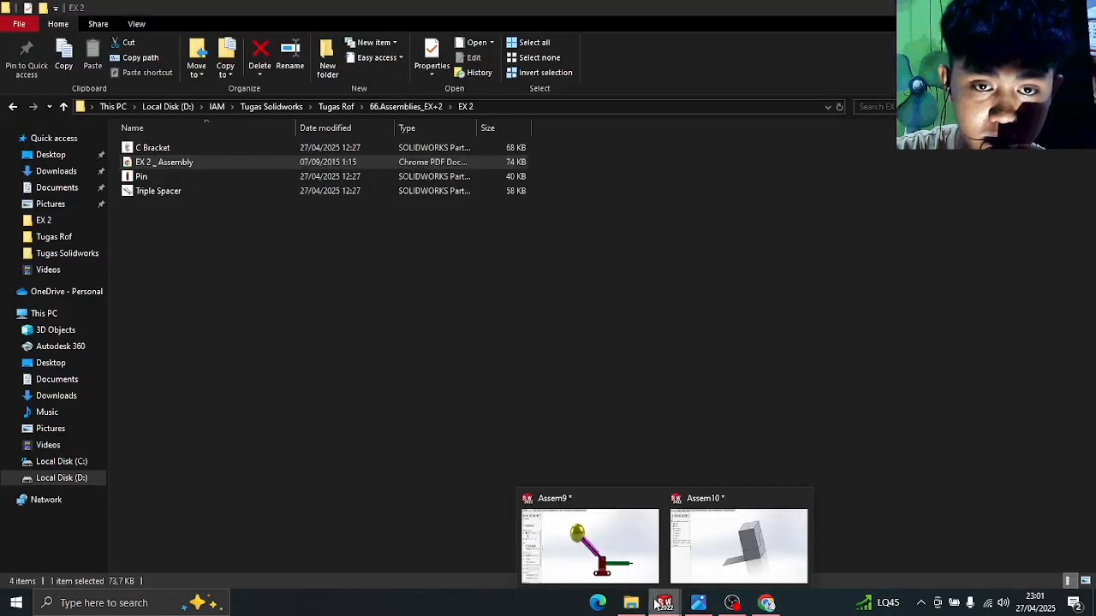
# - Start a new assembly and browse to the 66.Assemblies_EX+2\EX 2 folder
pyautogui.click(738, 546)
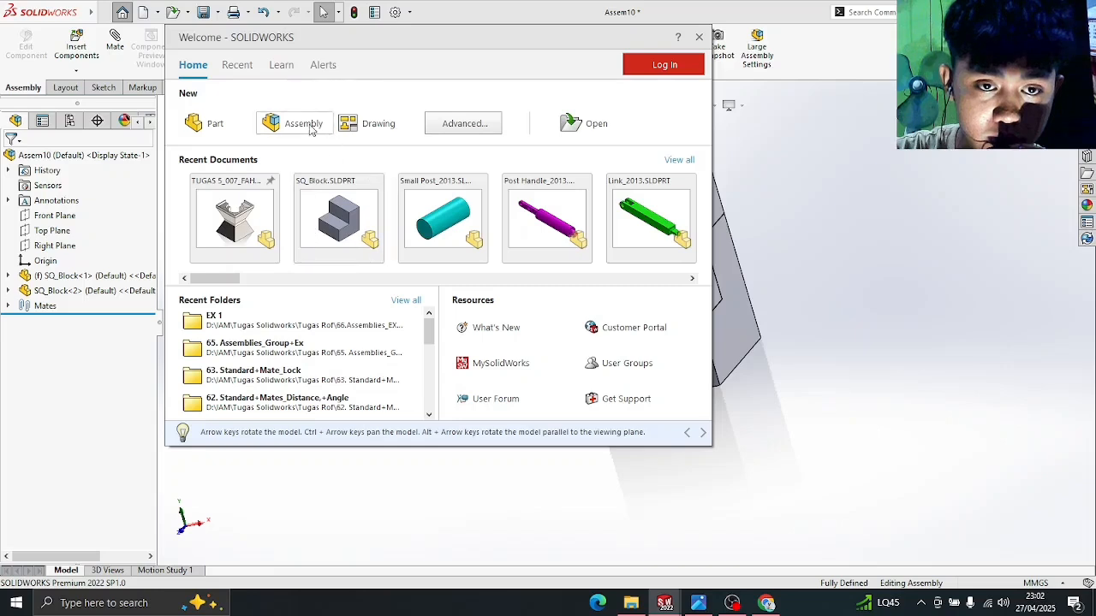
pyautogui.click(309, 125)
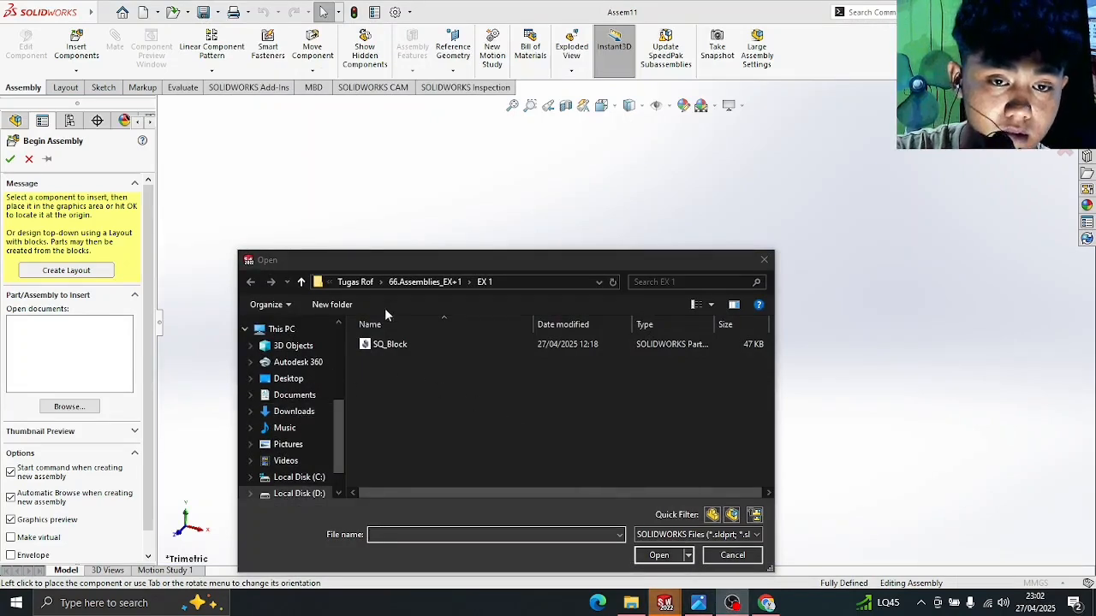
pyautogui.click(422, 283)
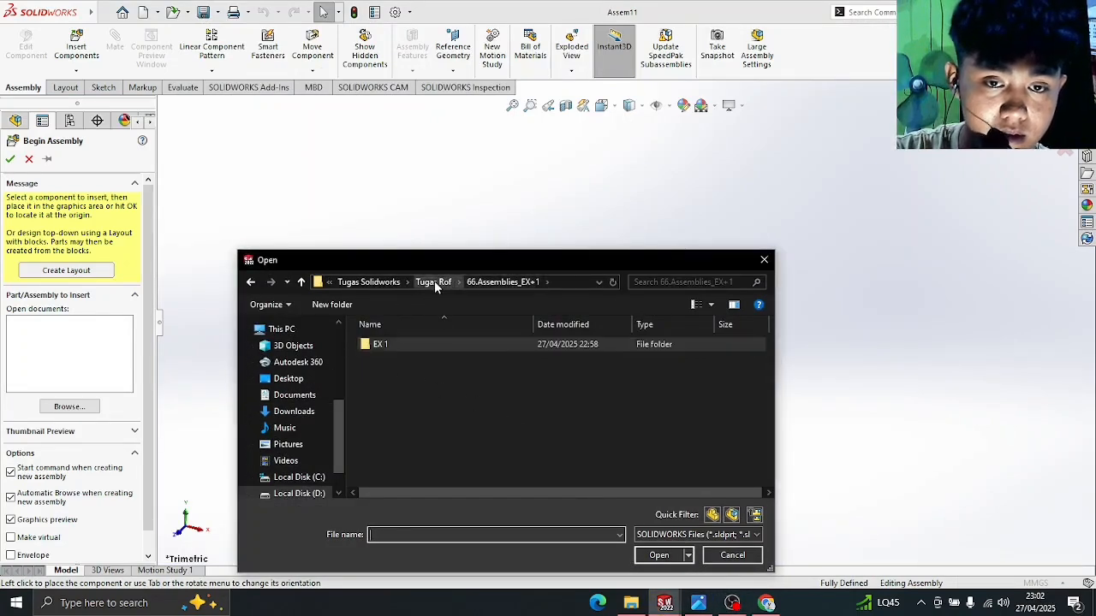
pyautogui.click(434, 282)
pyautogui.scroll(-3, 440, 420)
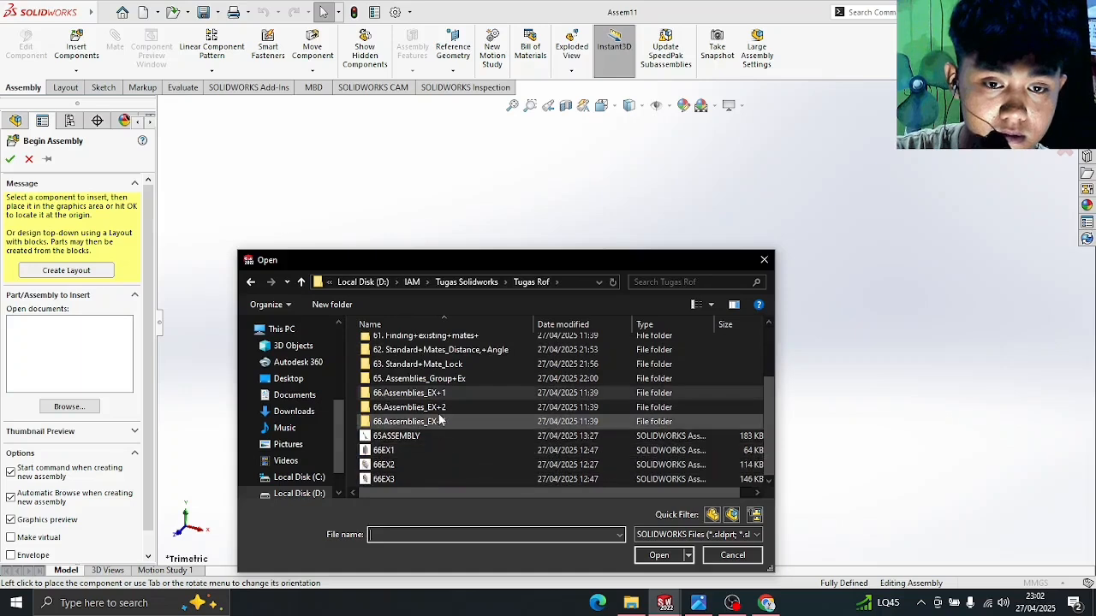
pyautogui.doubleClick(437, 408)
pyautogui.doubleClick(437, 347)
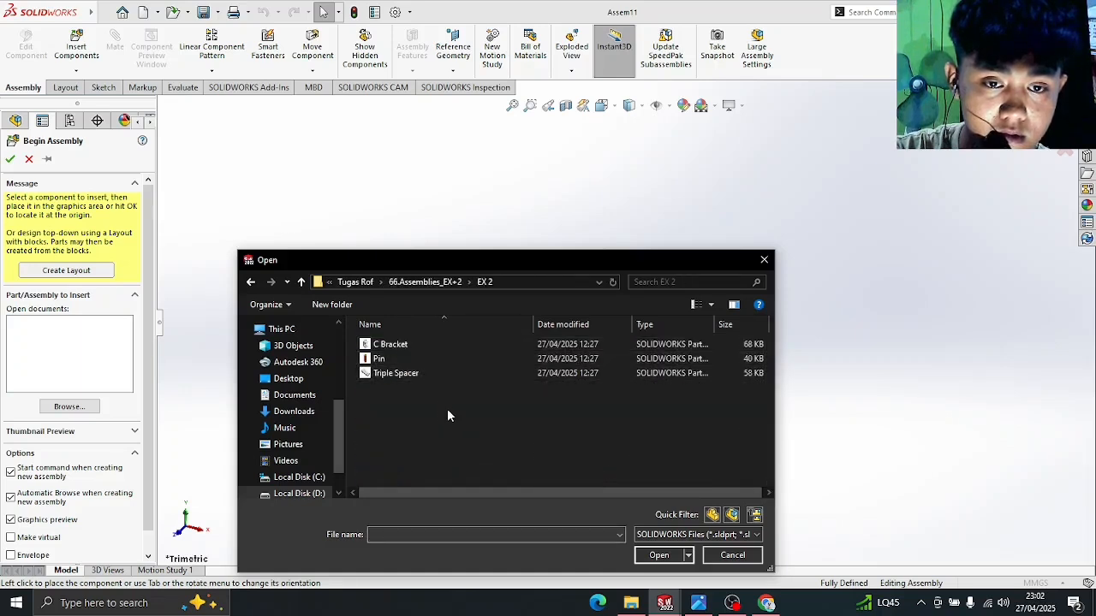
# - Select C Bracket, Pin and Triple Spacer together and open them for placement
pyautogui.click(445, 373)
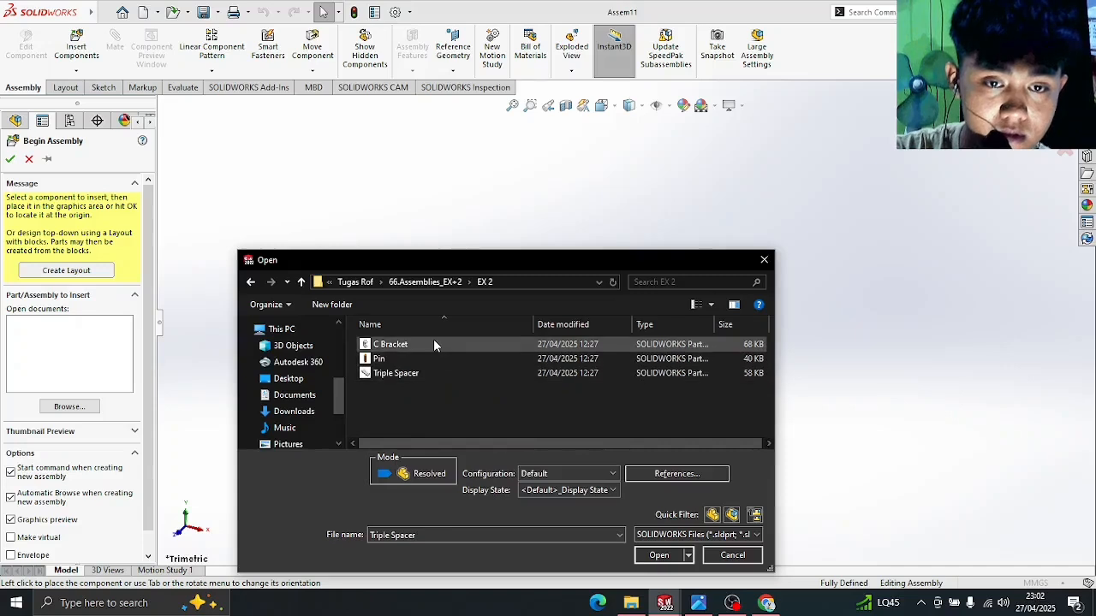
pyautogui.click(433, 345)
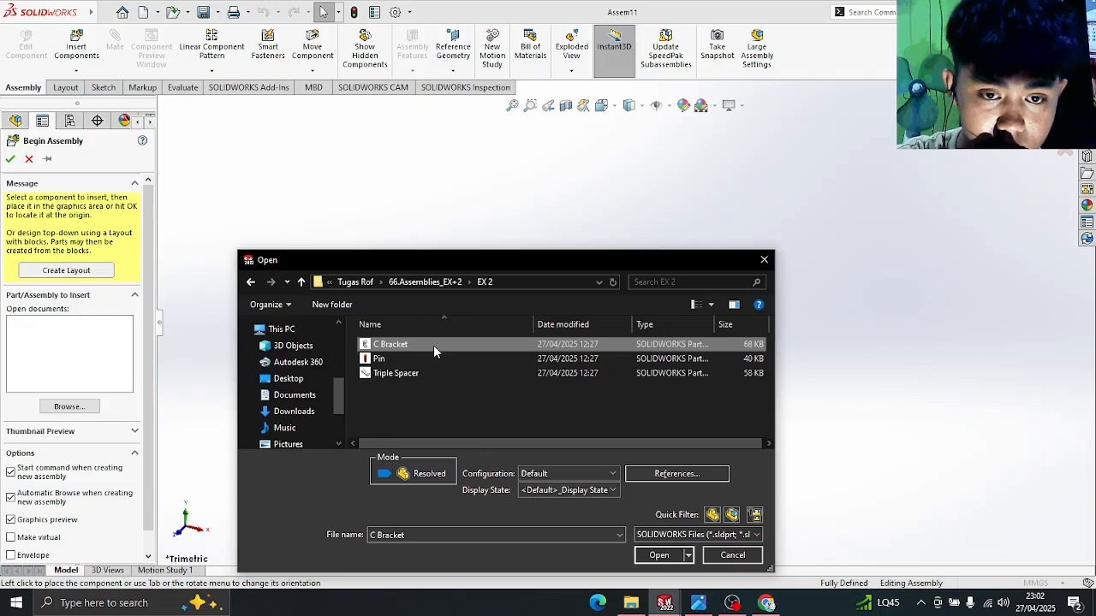
pyautogui.hotkey('shift', 'Down')
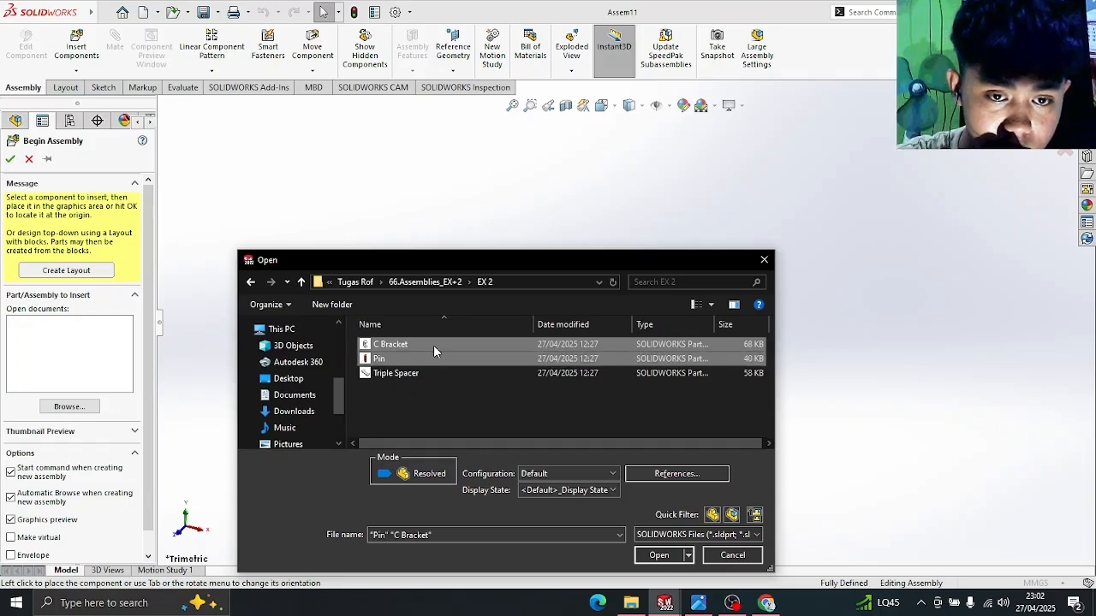
pyautogui.hotkey('shift', 'Down')
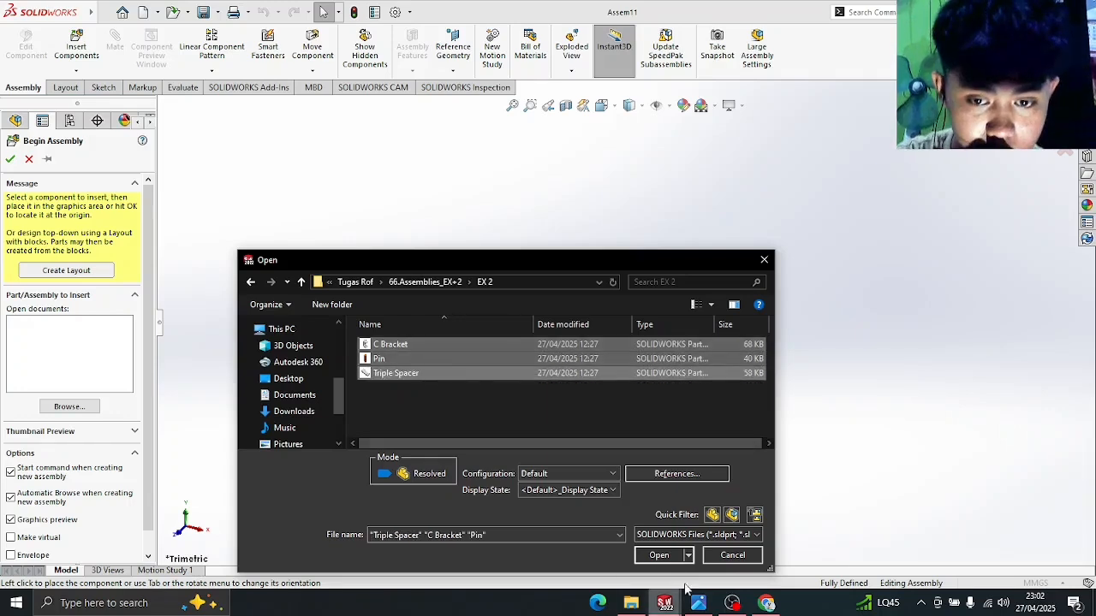
pyautogui.click(659, 555)
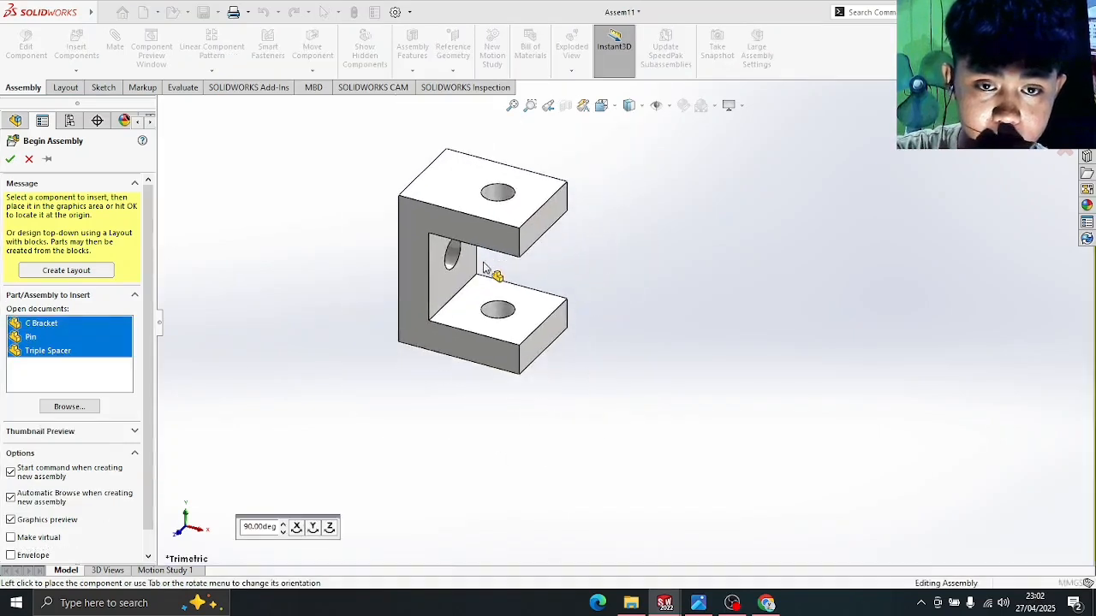
# - Place the C Bracket, Pin and Triple Spacer in Assem11
pyautogui.click(484, 267)
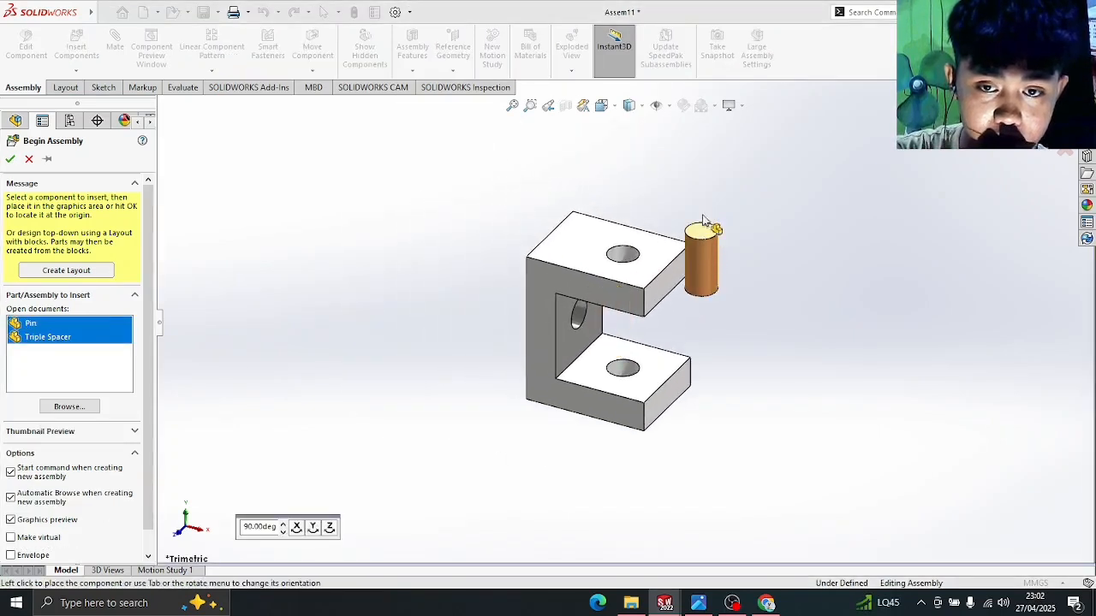
pyautogui.click(764, 193)
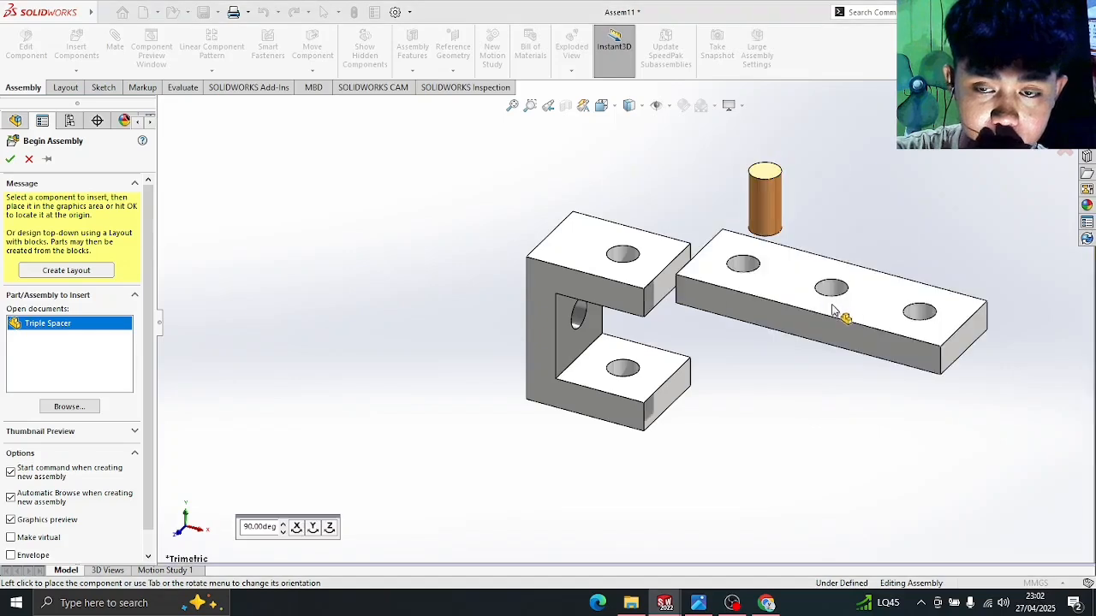
pyautogui.click(828, 301)
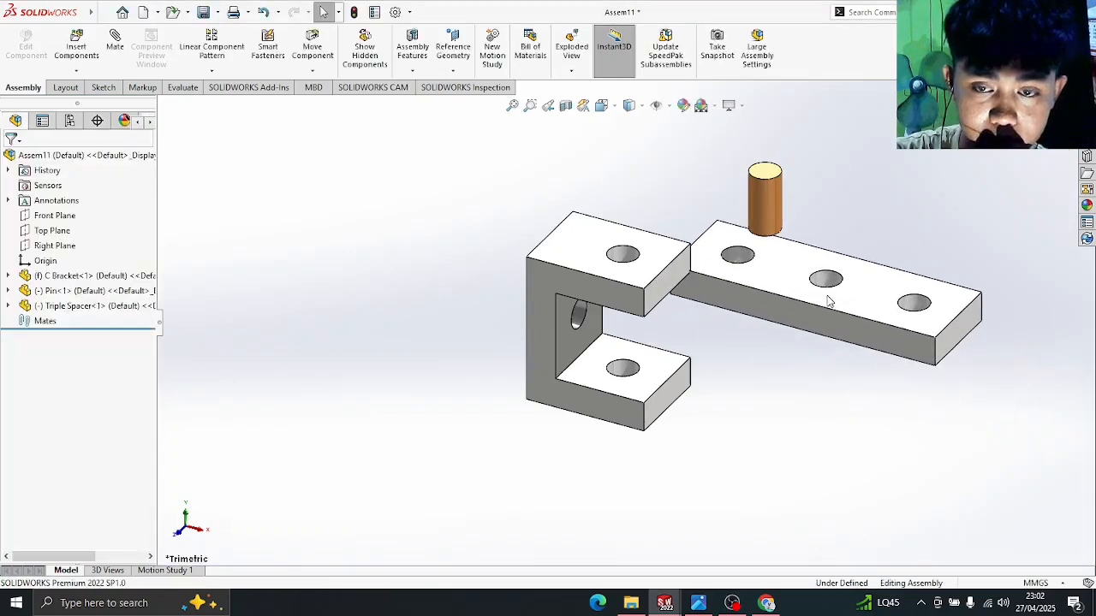
pyautogui.moveTo(888, 217); pyautogui.dragTo(898, 155, button='middle')
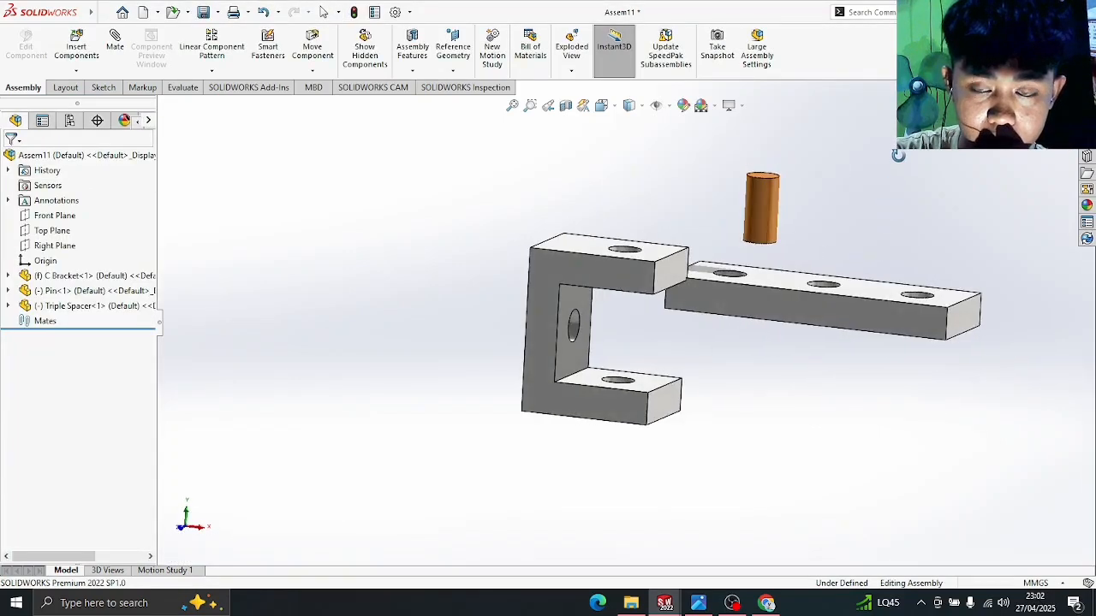
# - Insert a second set of the three parts, then check the EX 2 reference drawing
pyautogui.click(76, 48)
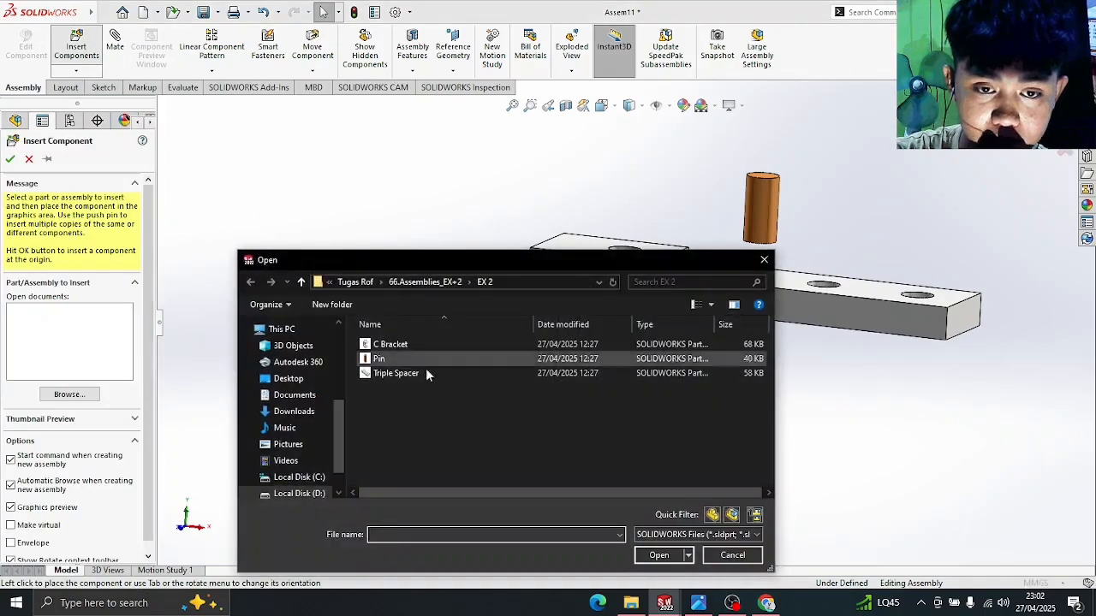
pyautogui.moveTo(425, 432); pyautogui.dragTo(446, 346)
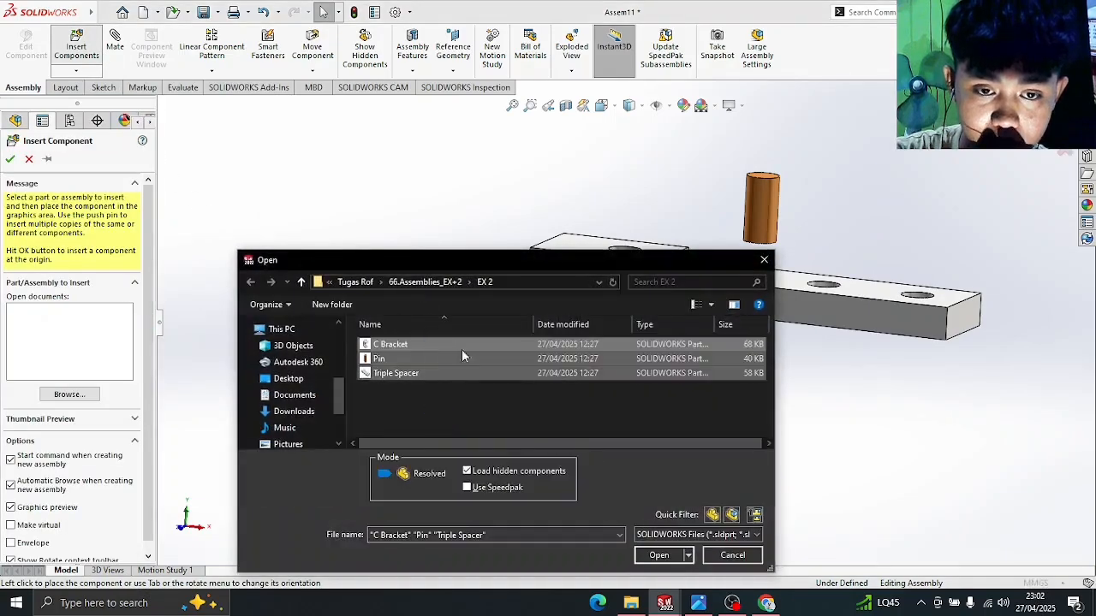
pyautogui.click(659, 554)
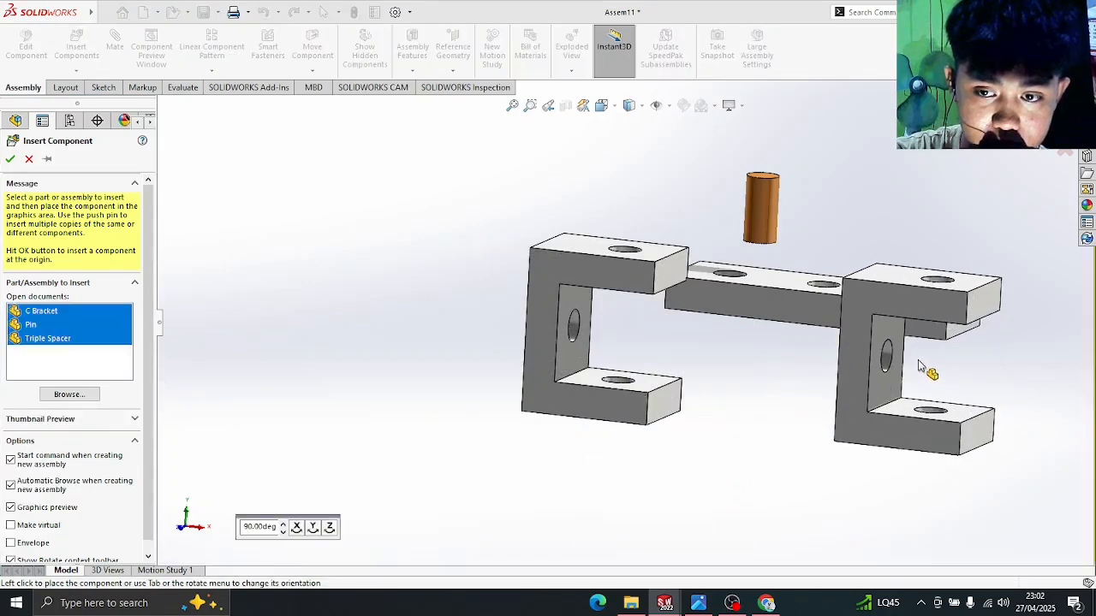
pyautogui.click(921, 280)
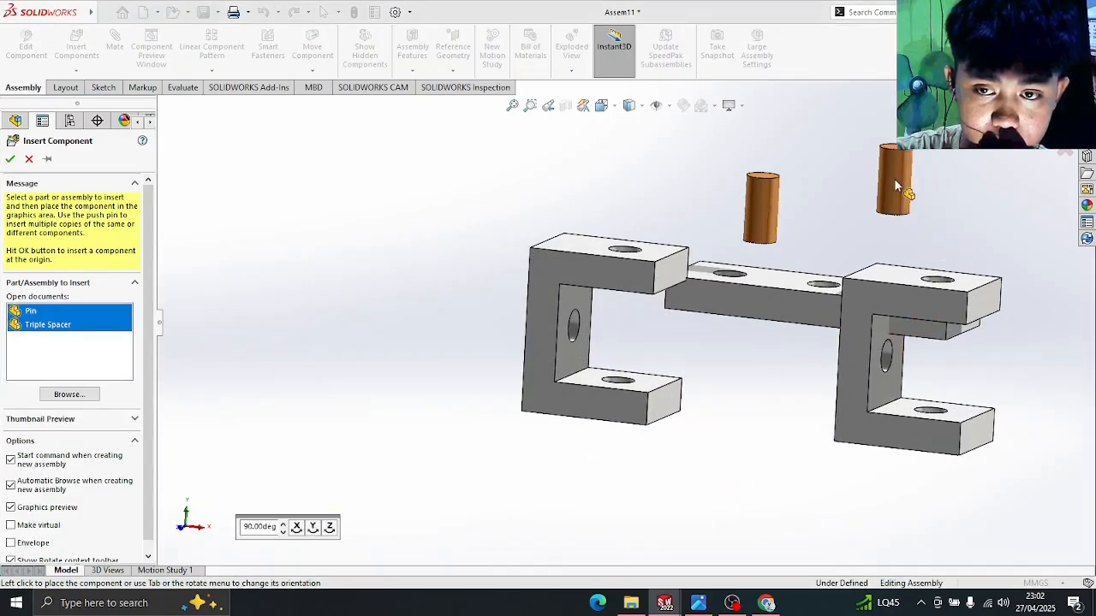
pyautogui.click(924, 248)
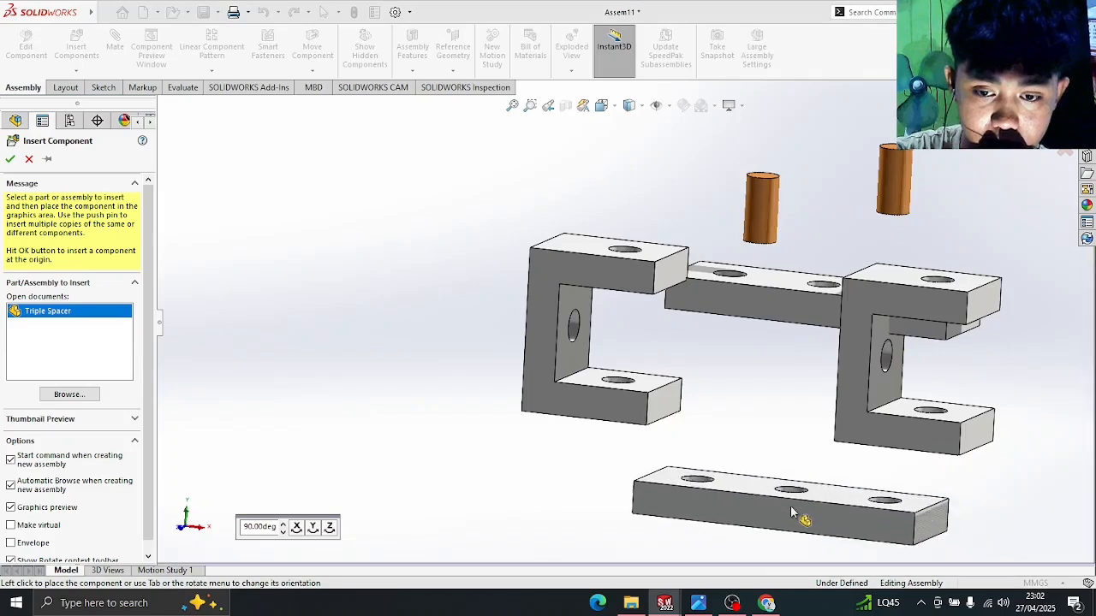
pyautogui.click(766, 603)
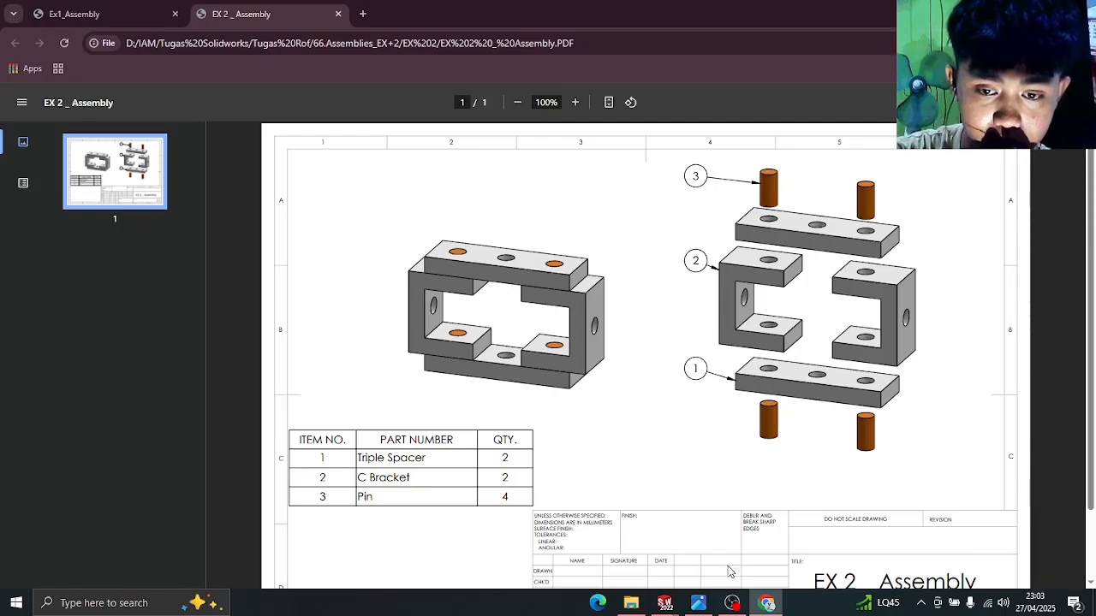
pyautogui.click(766, 602)
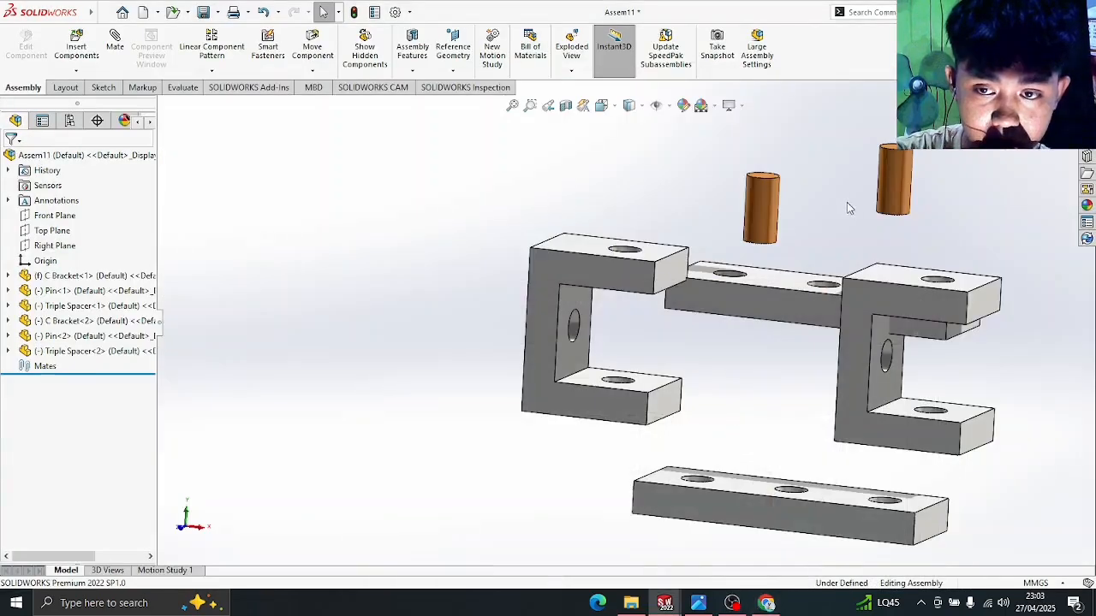
# - Ctrl-drag copies of Pin<1> and Pin<2> to create Pin<3> and Pin<4>
pyautogui.click(762, 206)
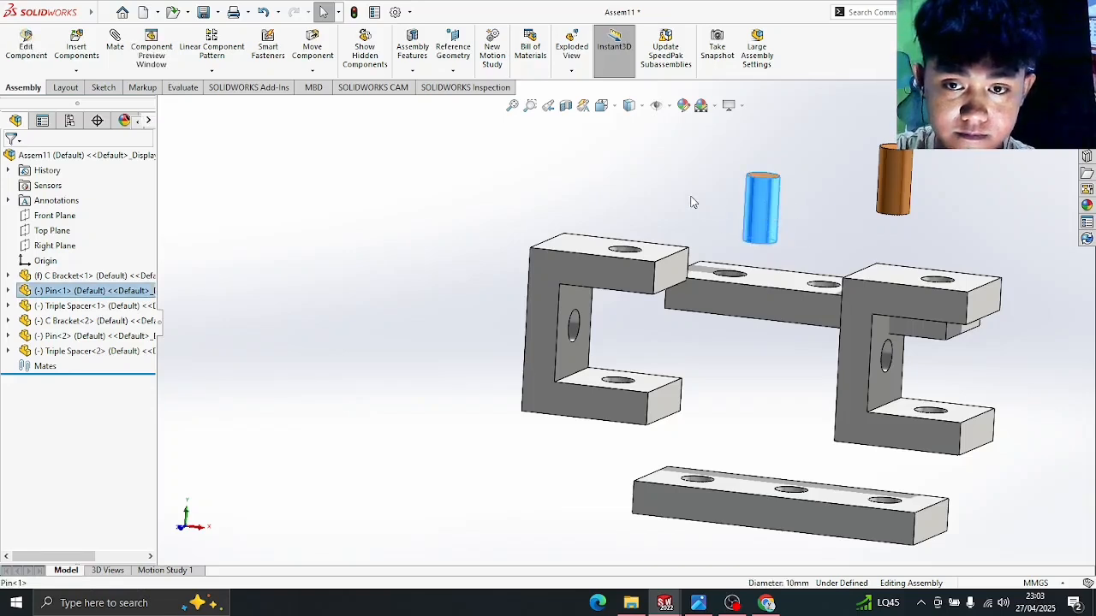
pyautogui.click(675, 194)
pyautogui.keyDown('ctrl'); pyautogui.moveTo(758, 216); pyautogui.dragTo(675, 196); pyautogui.keyUp('ctrl')
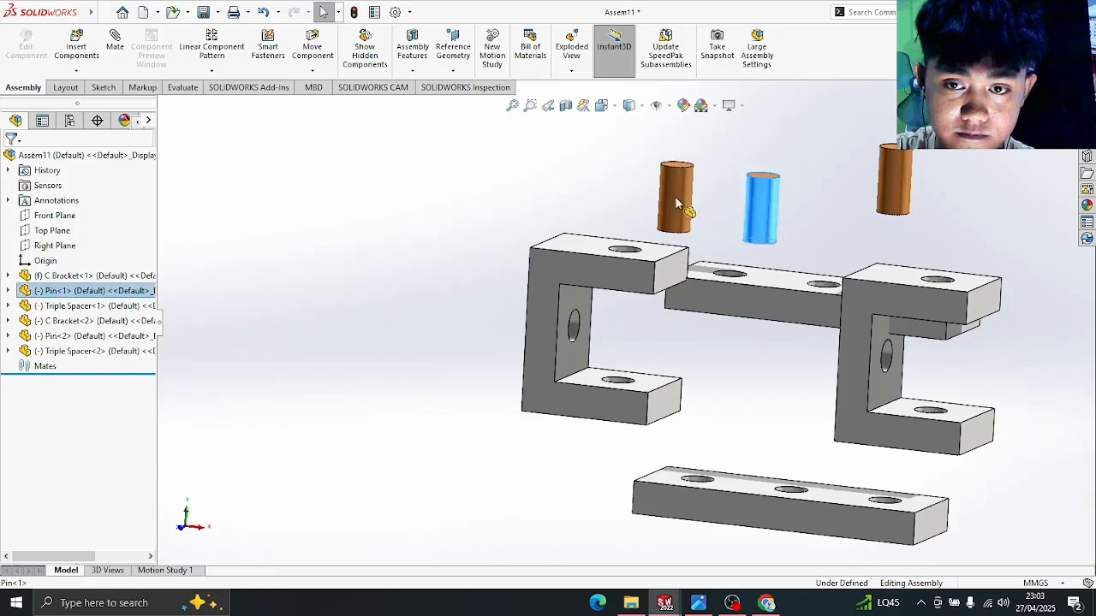
pyautogui.keyDown('ctrl'); pyautogui.click(678, 199); pyautogui.keyUp('ctrl')
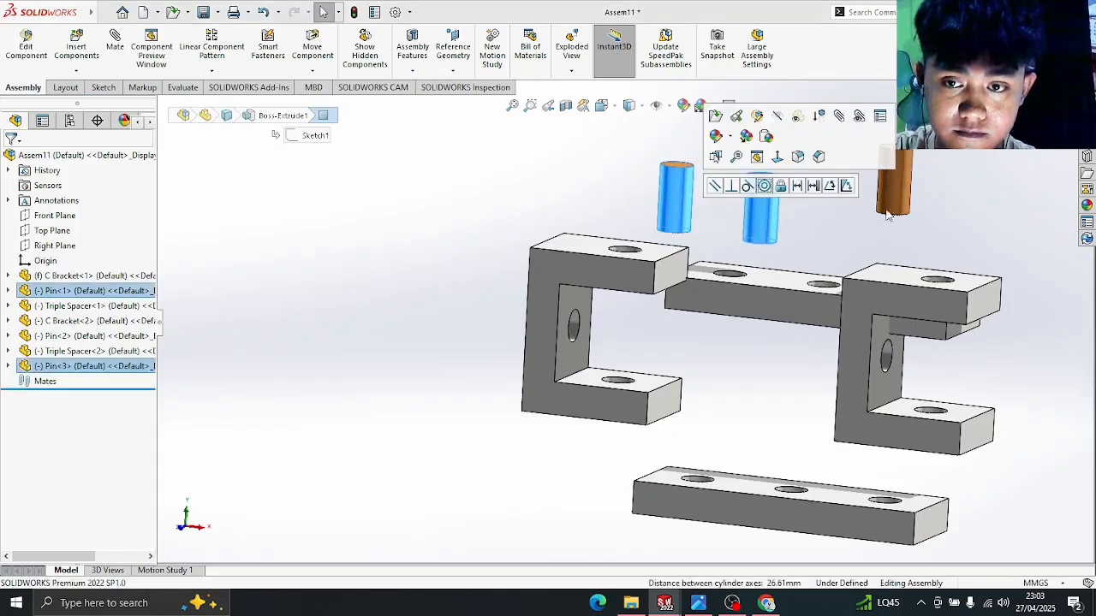
pyautogui.click(918, 207)
pyautogui.keyDown('ctrl'); pyautogui.moveTo(872, 194); pyautogui.dragTo(816, 193); pyautogui.keyUp('ctrl')
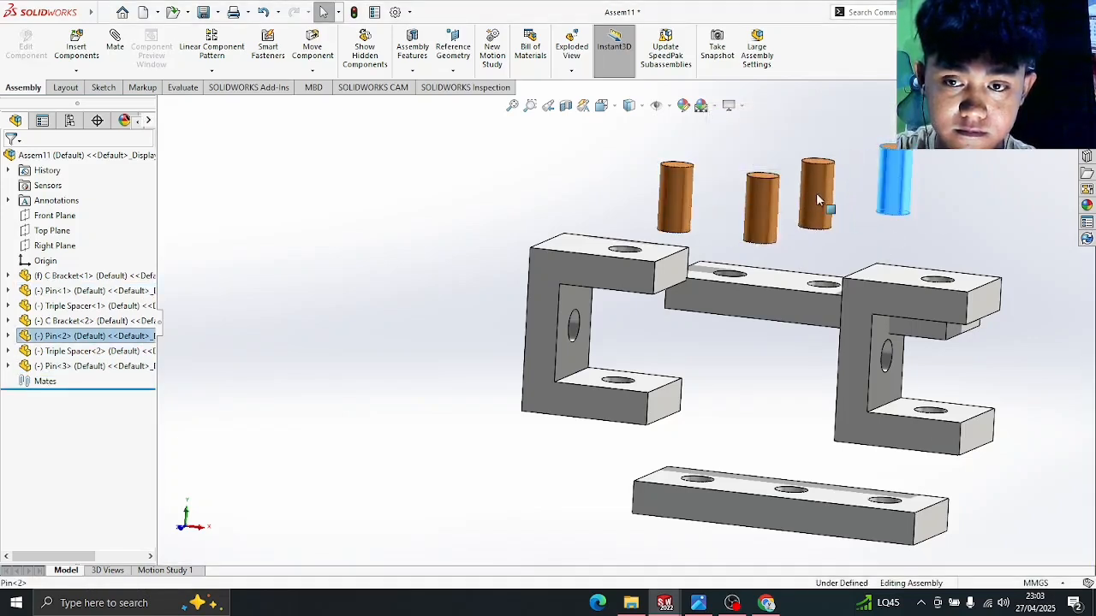
pyautogui.click(877, 243)
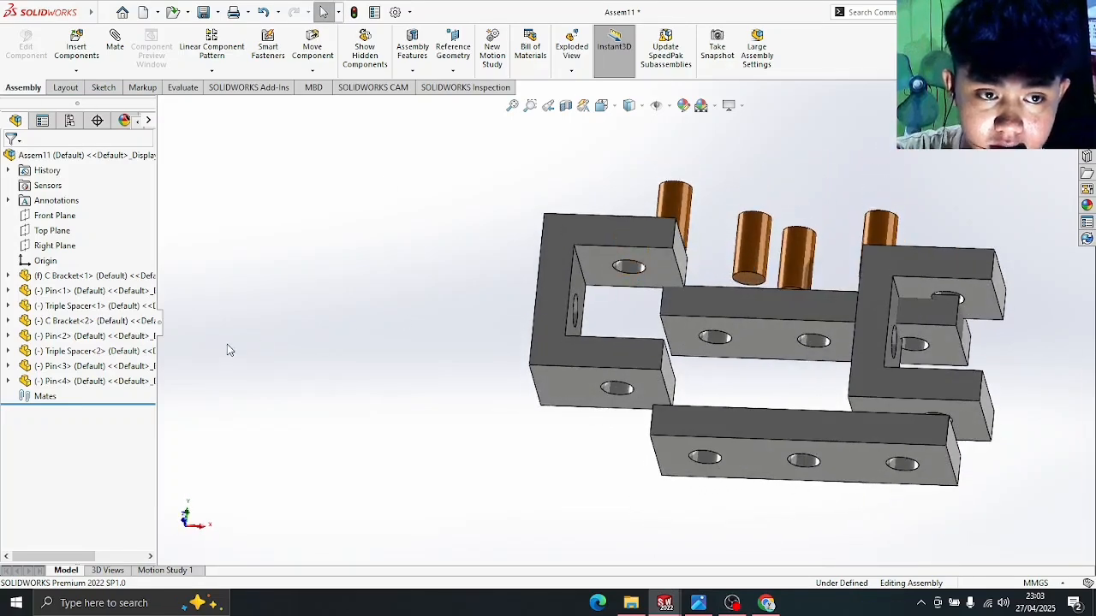
# - Mate the Triple Spacer hole edge coincident with the C Bracket's top hole edge
pyautogui.click(96, 276)
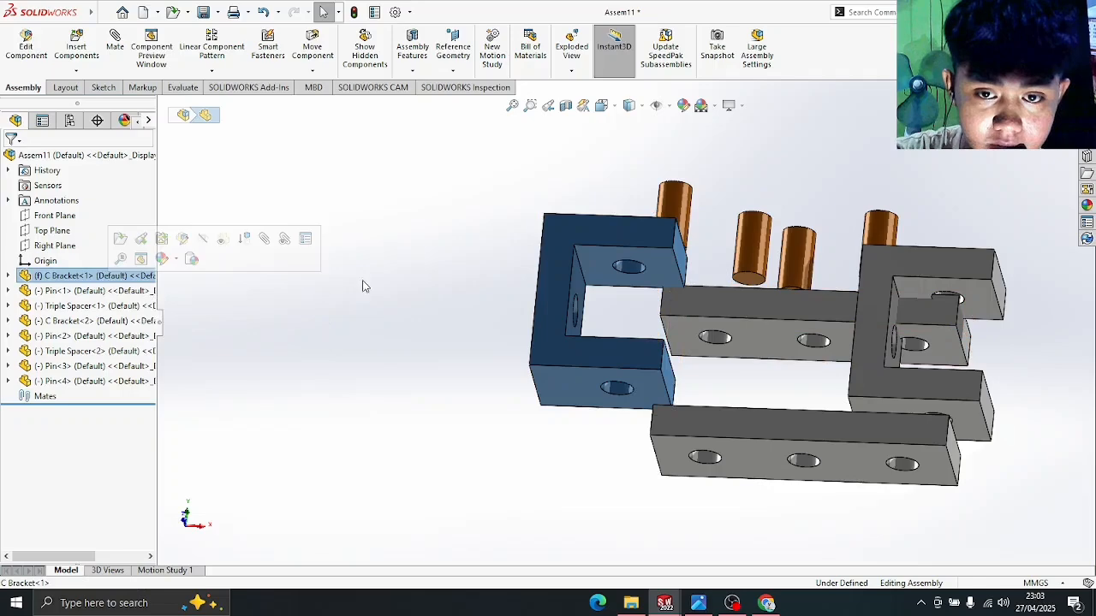
pyautogui.click(455, 269)
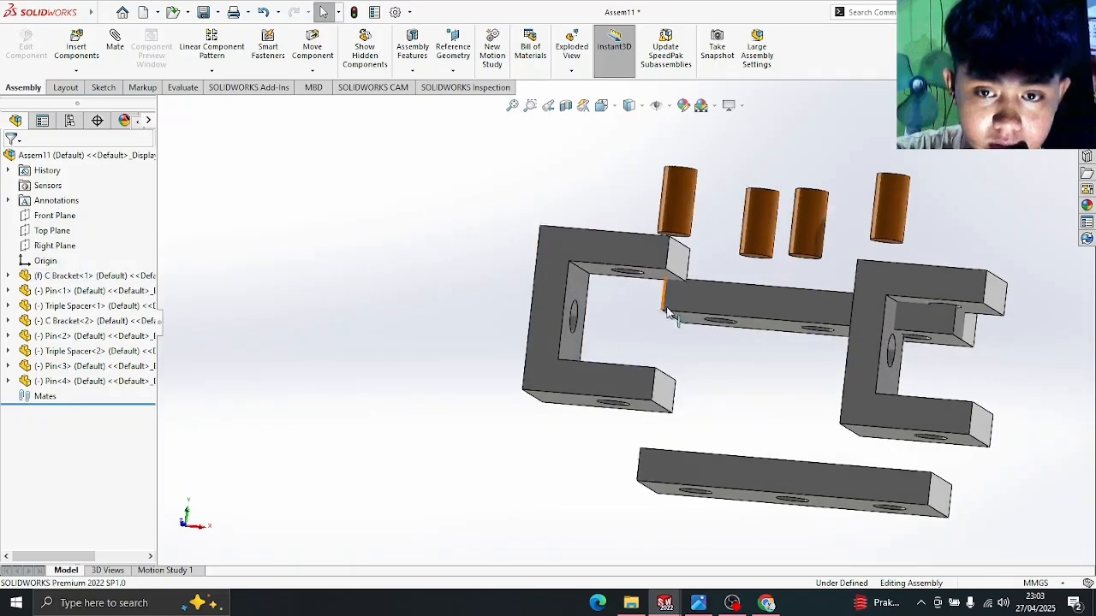
pyautogui.click(115, 52)
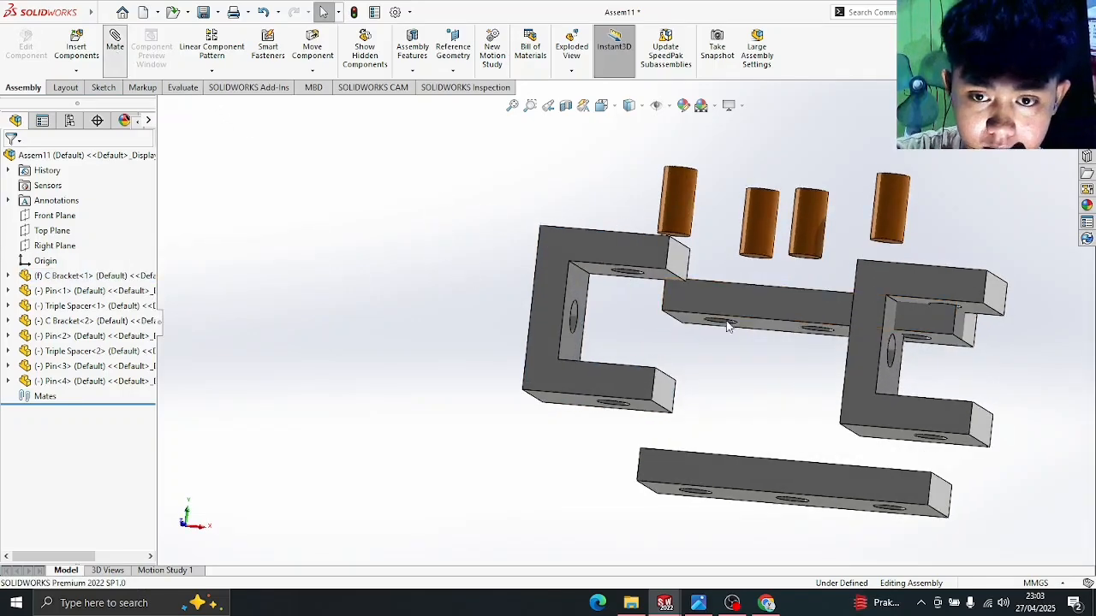
pyautogui.scroll(-3, 744, 332)
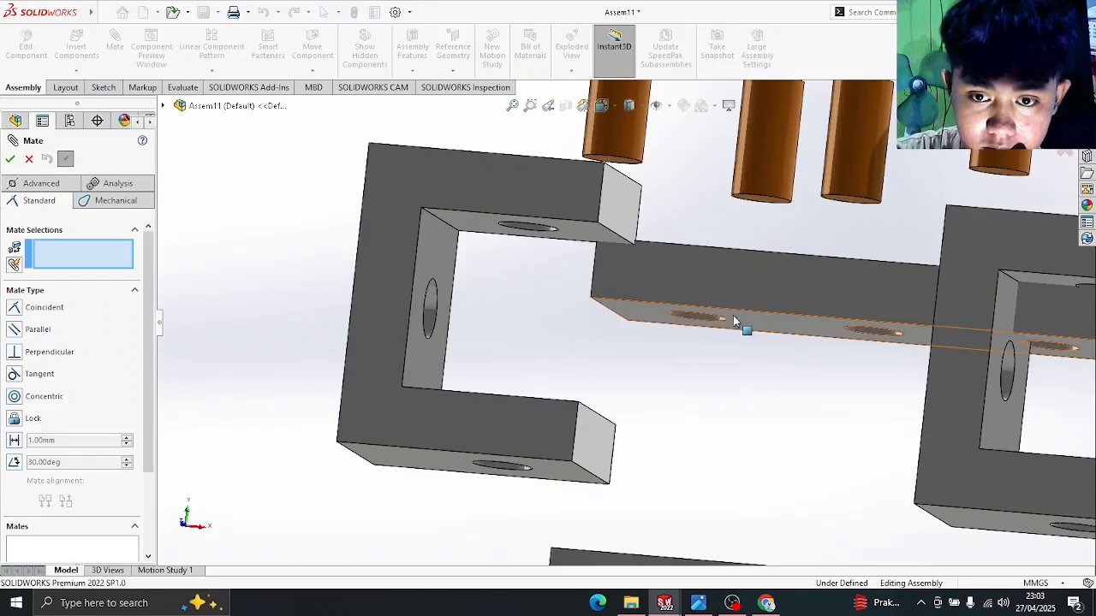
pyautogui.click(725, 323)
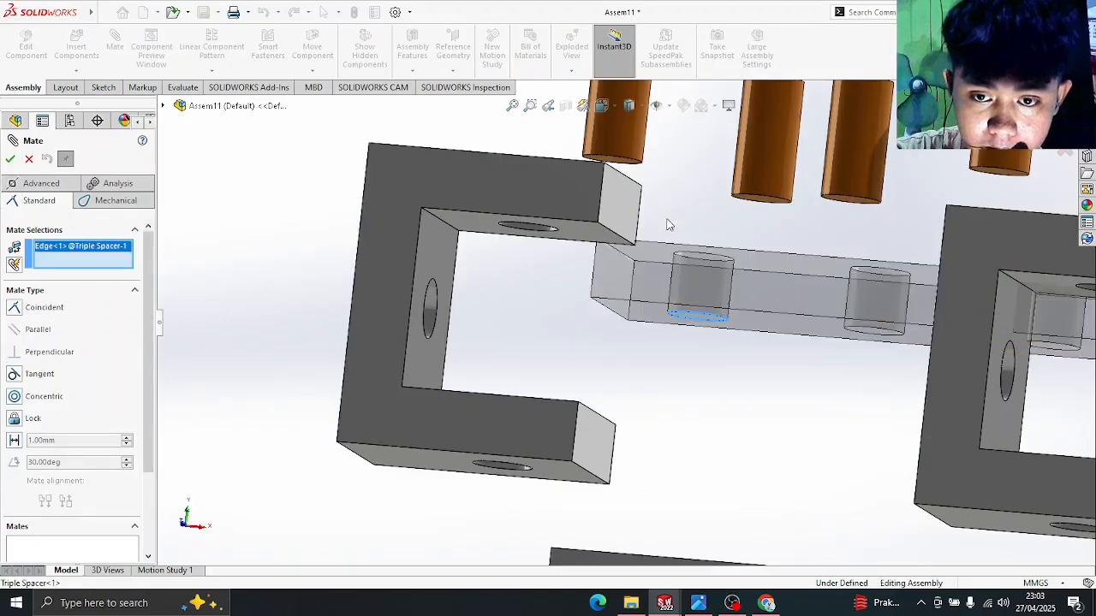
pyautogui.moveTo(669, 224); pyautogui.dragTo(630, 261, button='middle')
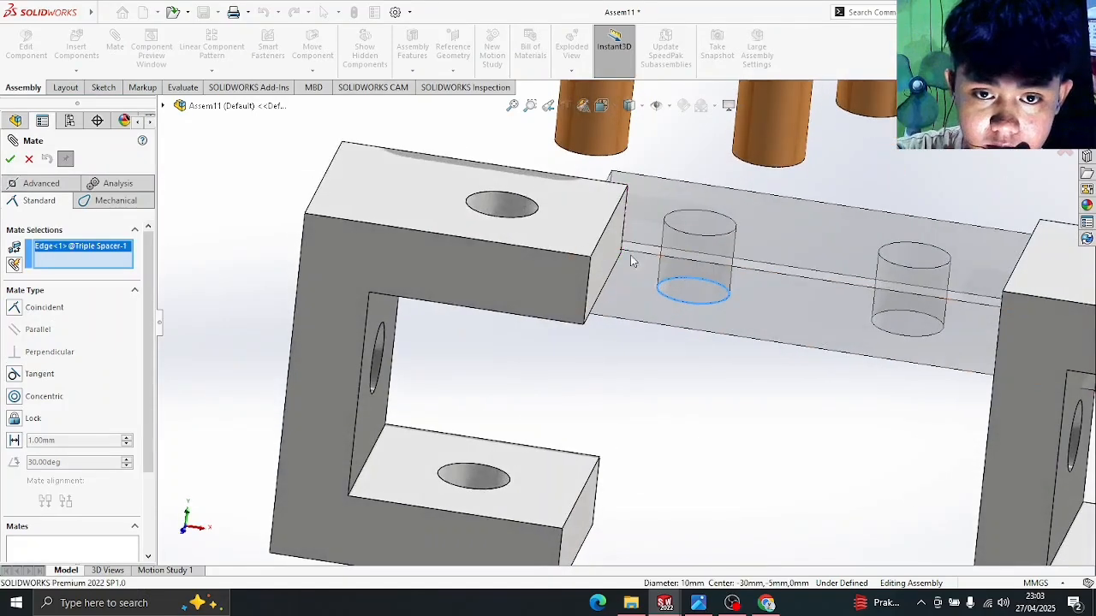
pyautogui.click(531, 203)
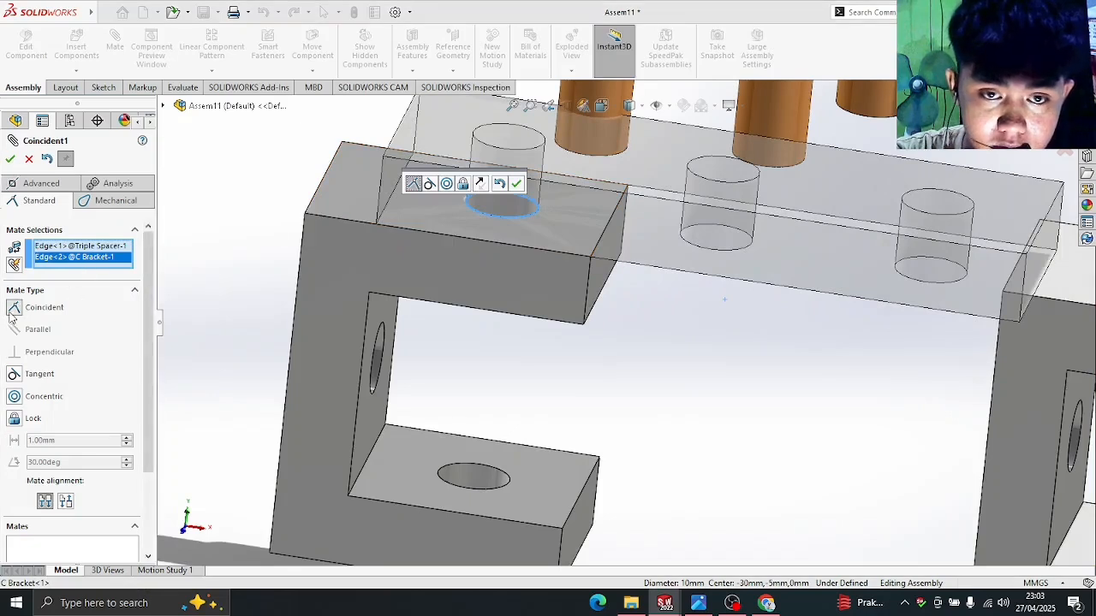
pyautogui.click(10, 159)
pyautogui.moveTo(367, 249); pyautogui.dragTo(617, 258, button='middle')
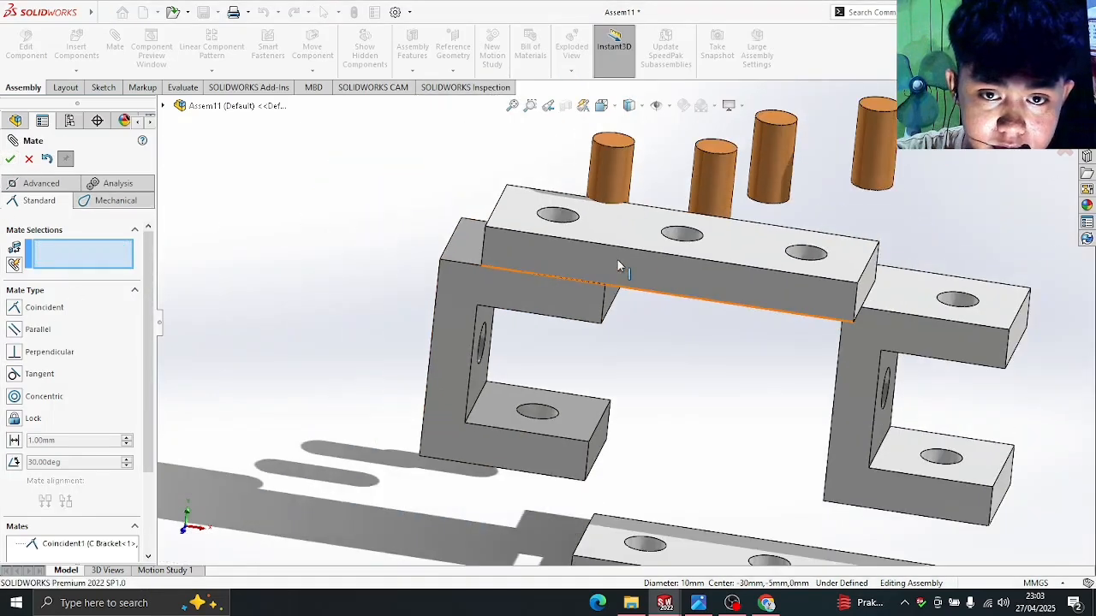
pyautogui.moveTo(793, 269); pyautogui.dragTo(864, 300)
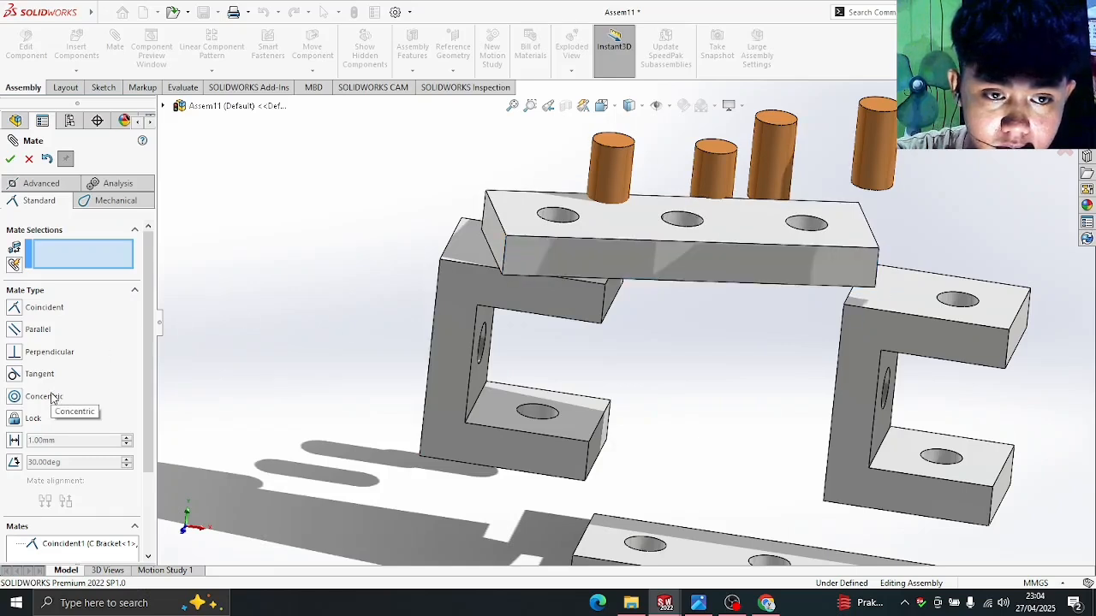
# - Make the spacer's end face parallel to the bracket's outer face so the bar lies flat
pyautogui.moveTo(408, 274); pyautogui.dragTo(244, 311, button='middle')
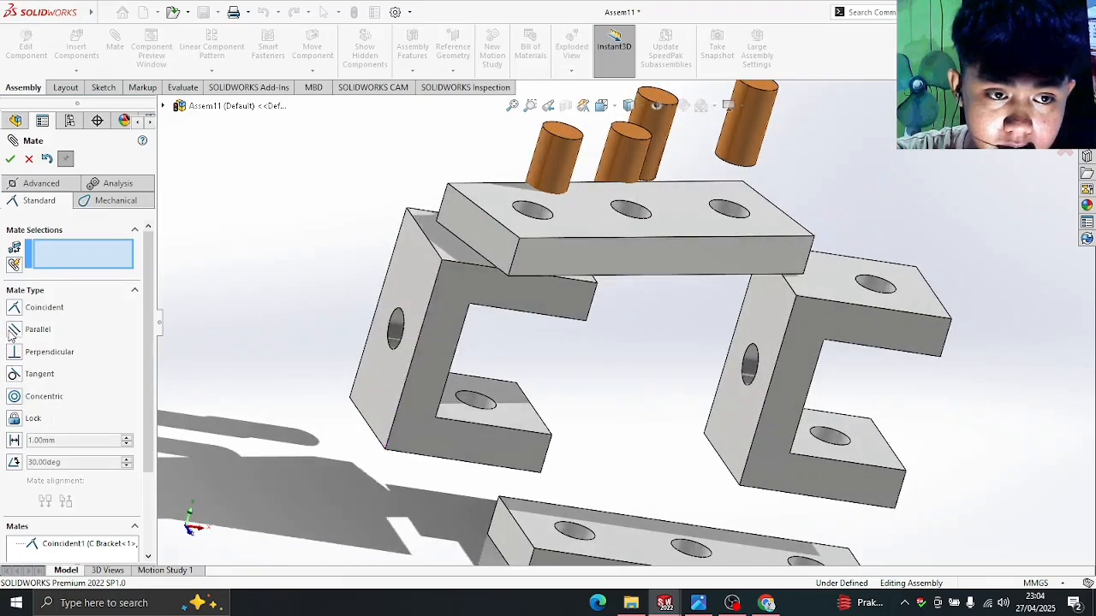
pyautogui.click(471, 221)
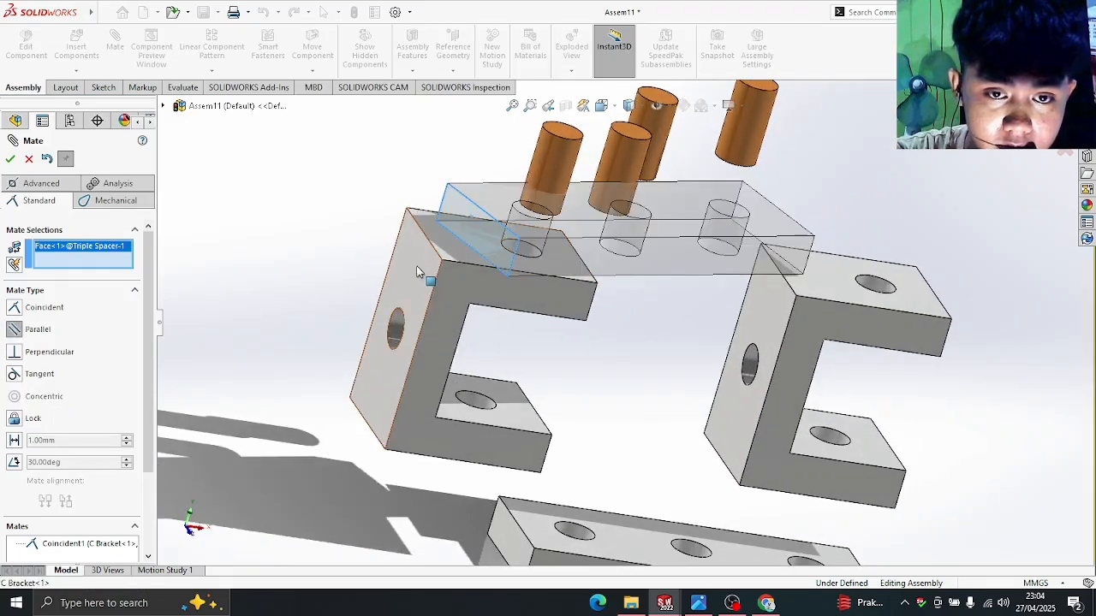
pyautogui.click(417, 266)
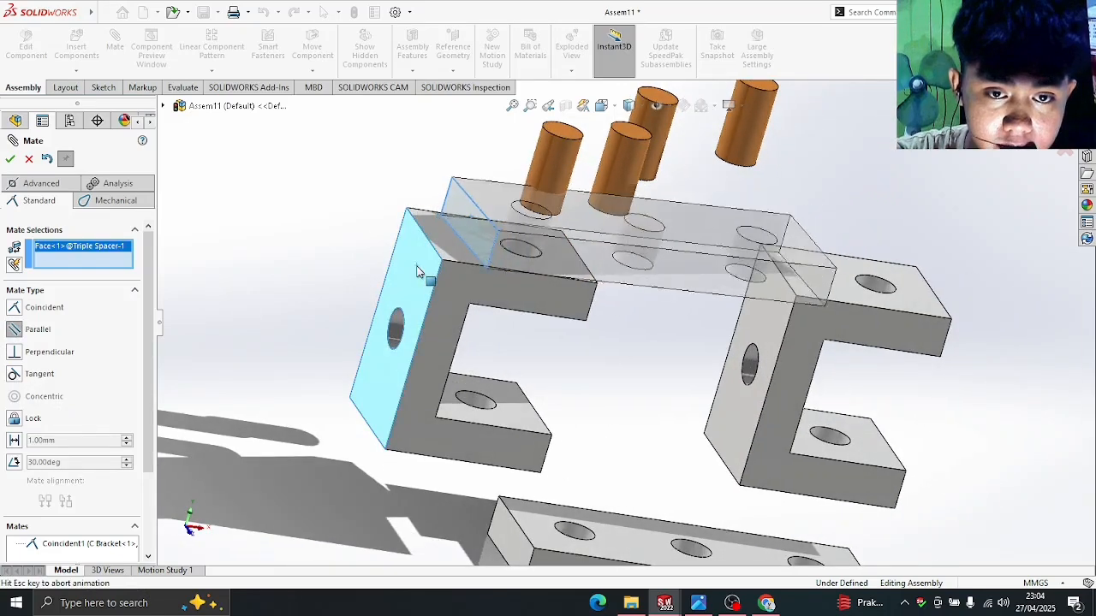
pyautogui.click(10, 159)
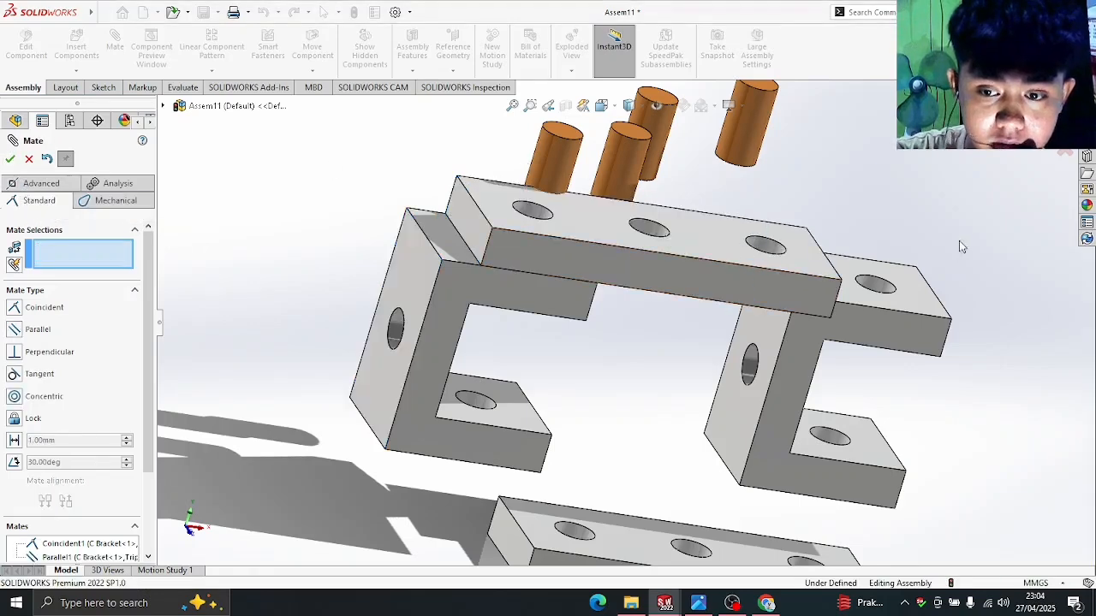
pyautogui.moveTo(960, 247); pyautogui.dragTo(890, 225, button='middle')
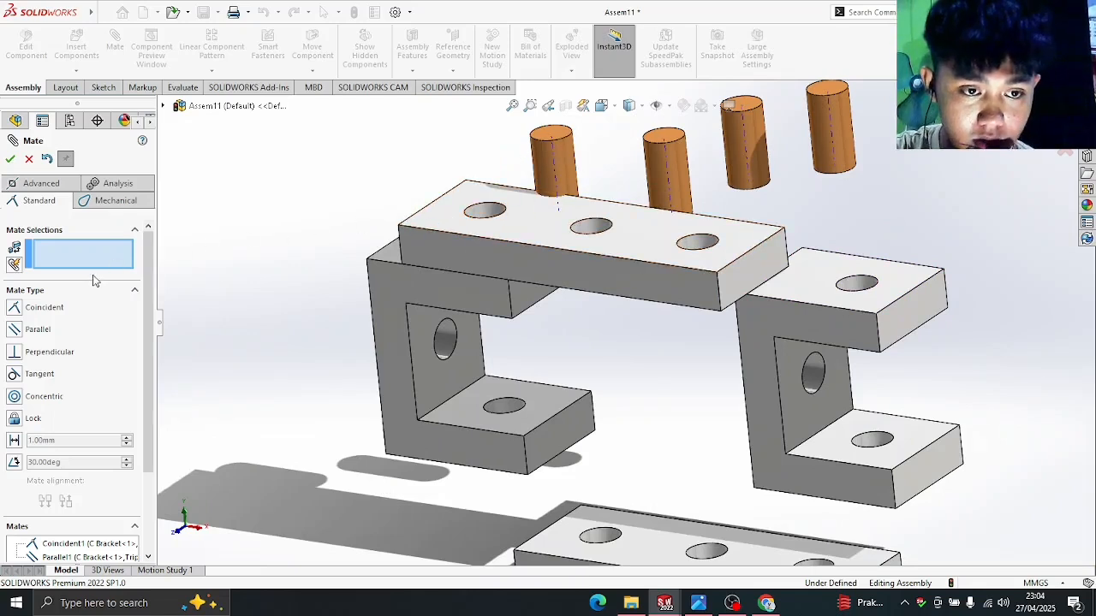
# - Mate the first pin concentric with the spacer bar's left hole
pyautogui.moveTo(563, 164); pyautogui.dragTo(620, 162)
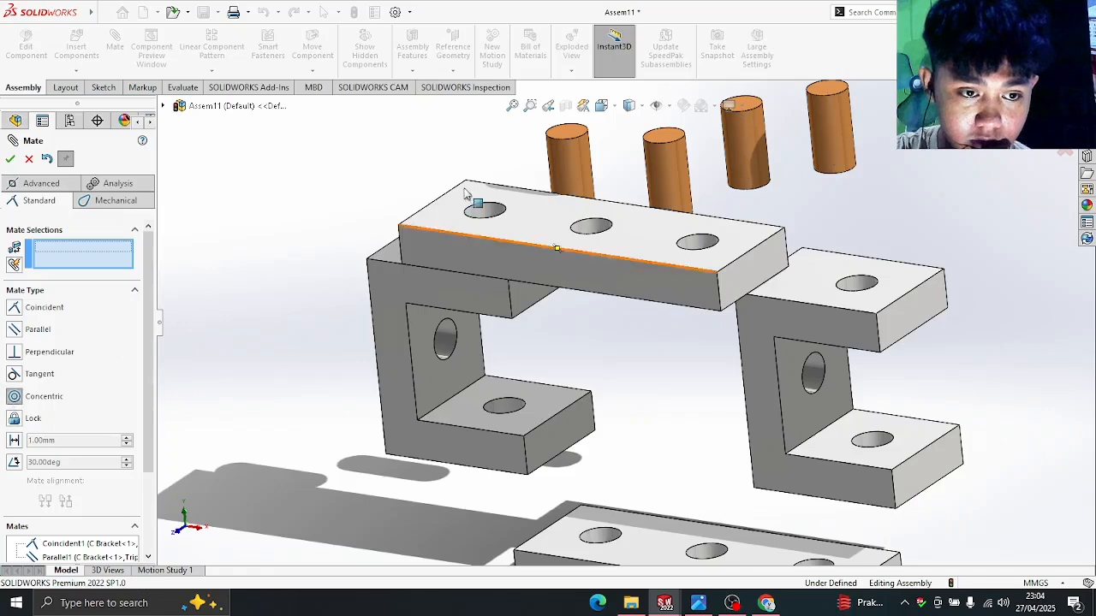
pyautogui.click(580, 175)
pyautogui.click(482, 212)
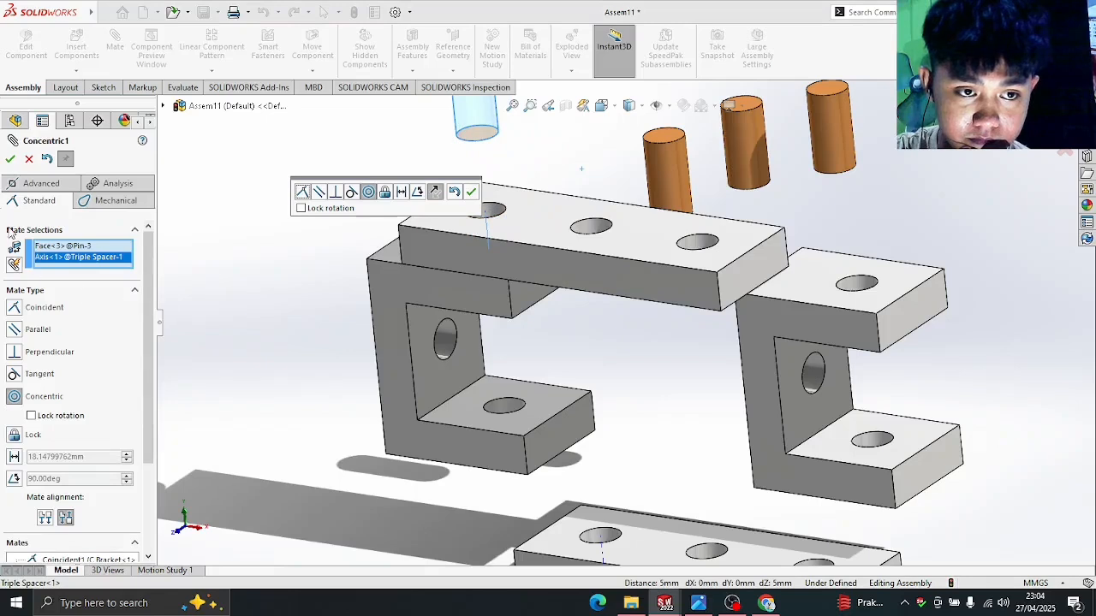
pyautogui.click(10, 160)
pyautogui.scroll(3, 432, 189)
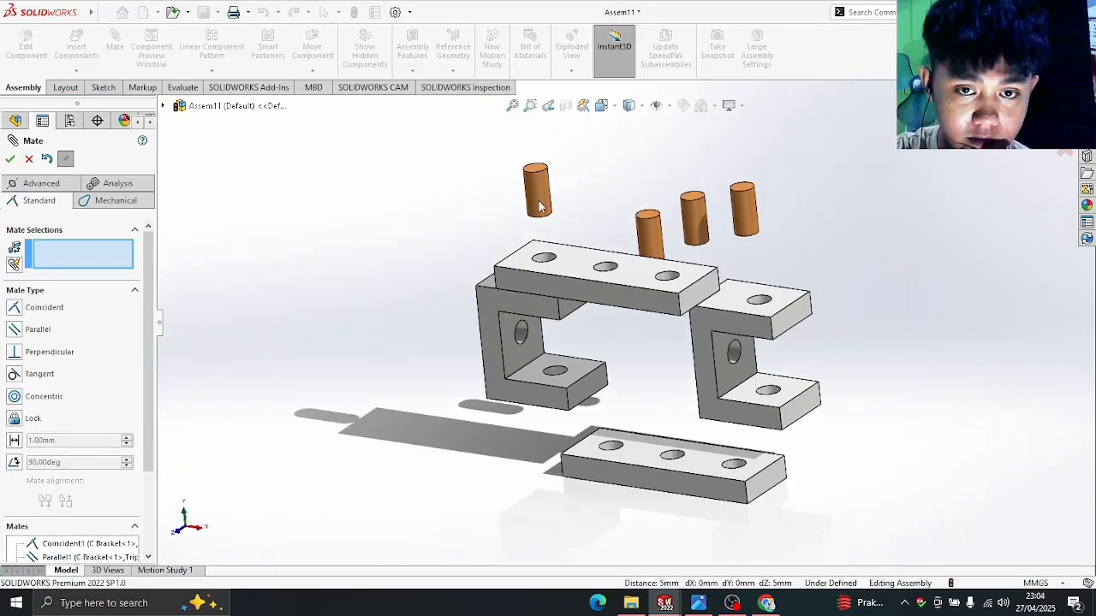
pyautogui.moveTo(539, 205); pyautogui.dragTo(570, 235)
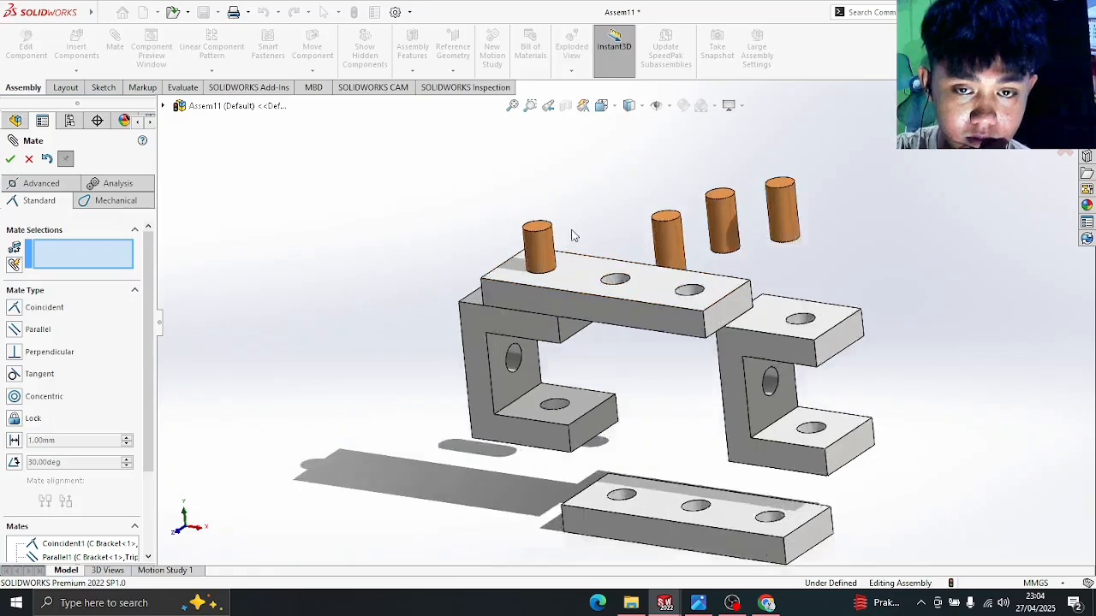
# - Make the pin top coincident with the spacer's top face, then orbit to a front view
pyautogui.scroll(-3, 572, 238)
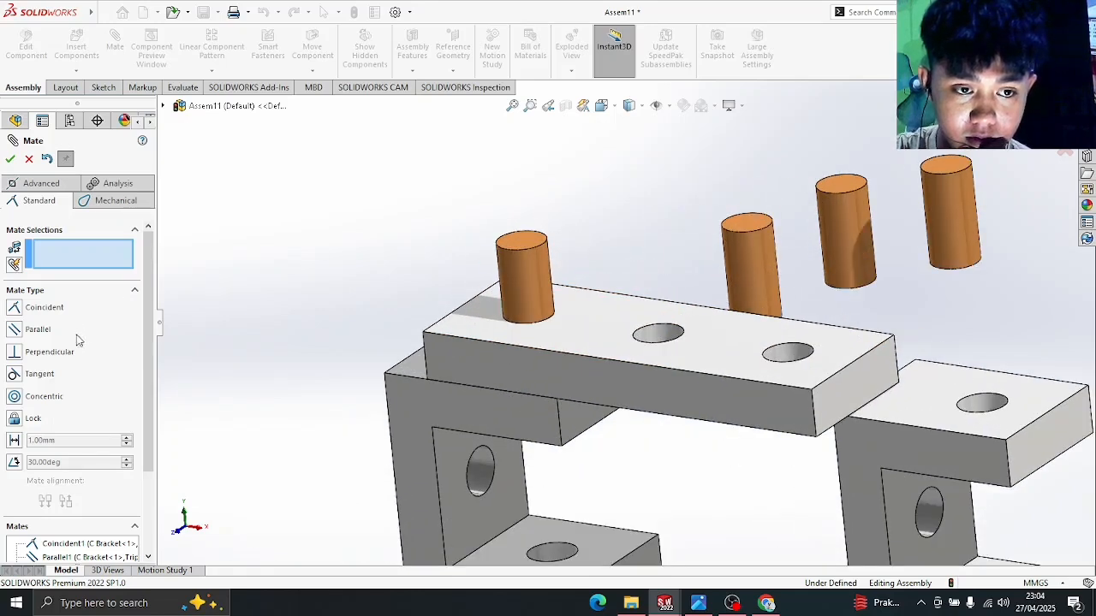
pyautogui.scroll(-3, 661, 247)
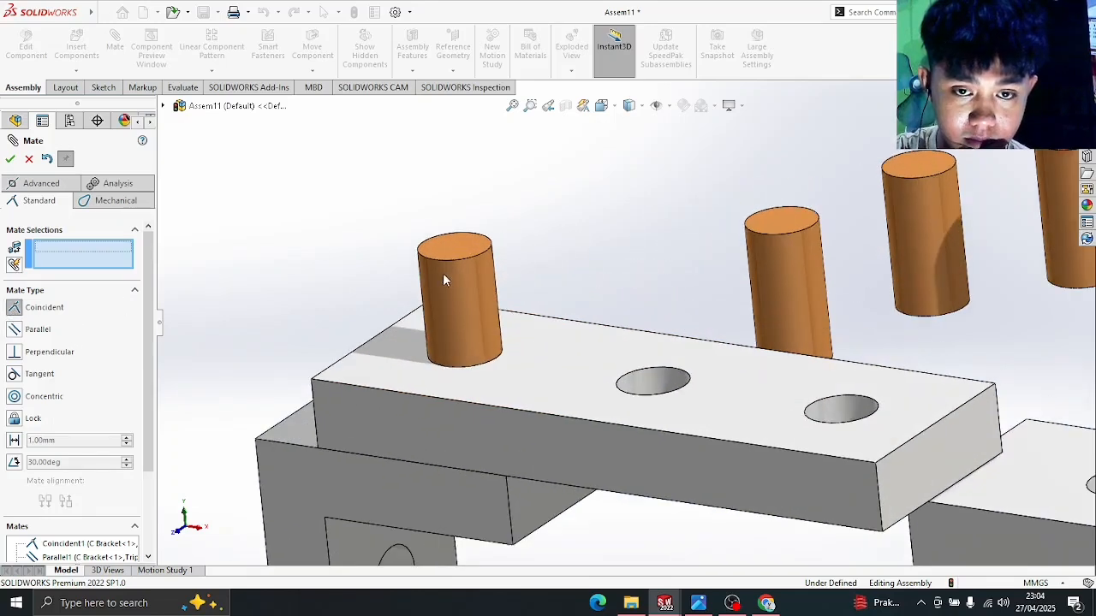
pyautogui.click(466, 259)
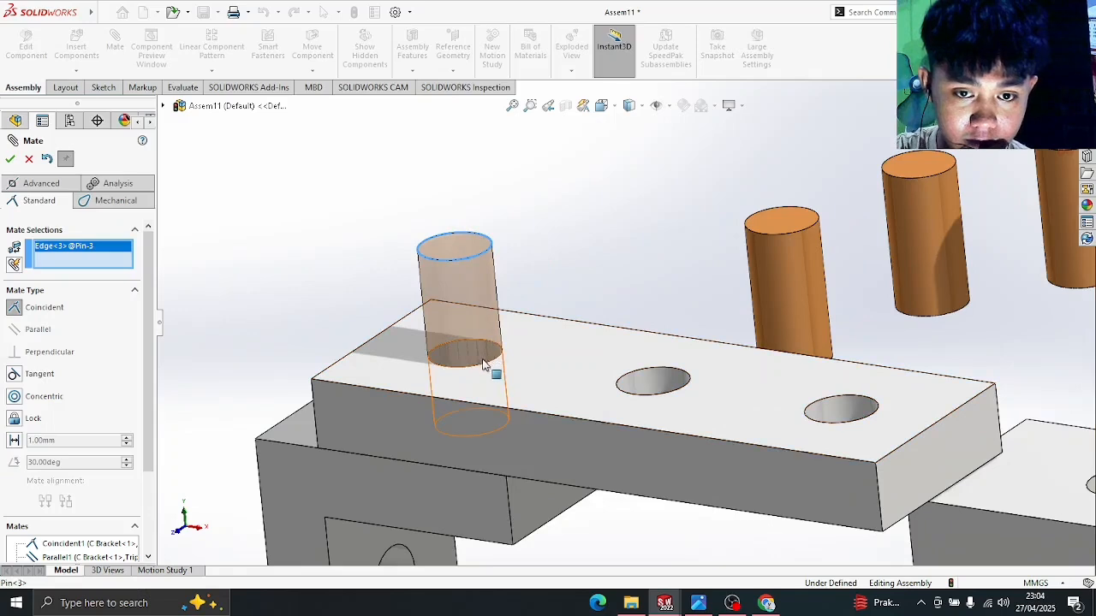
pyautogui.click(530, 365)
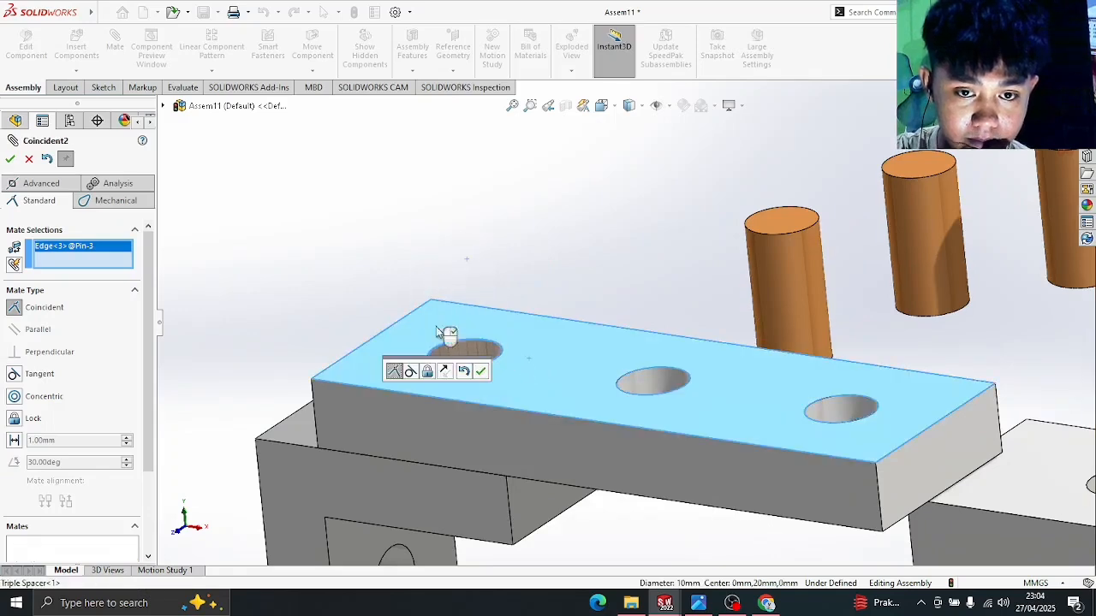
pyautogui.click(10, 160)
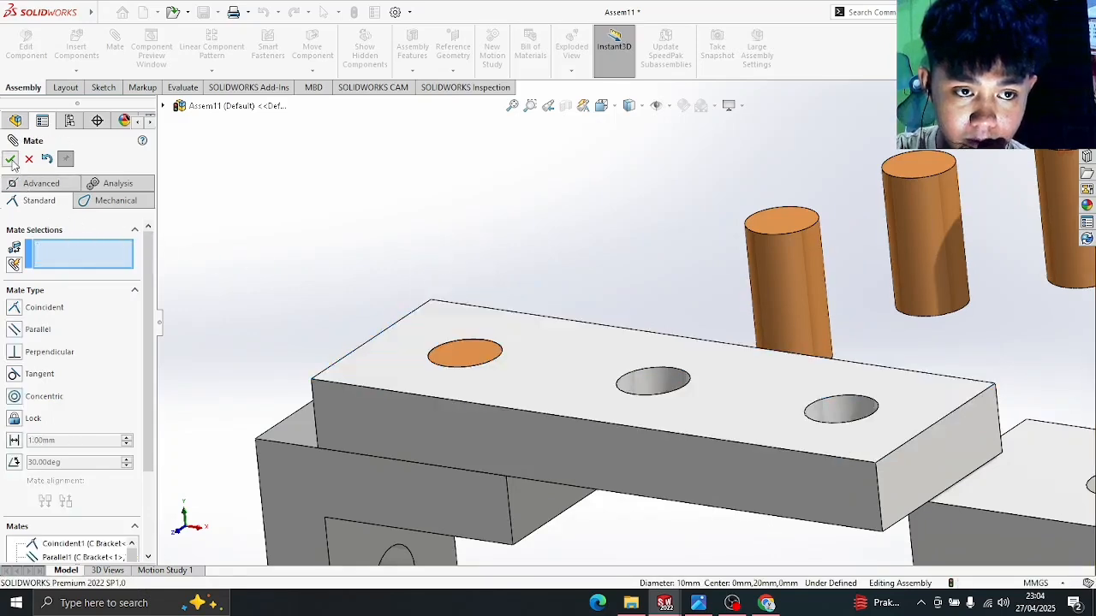
pyautogui.click(465, 347)
pyautogui.scroll(3, 617, 274)
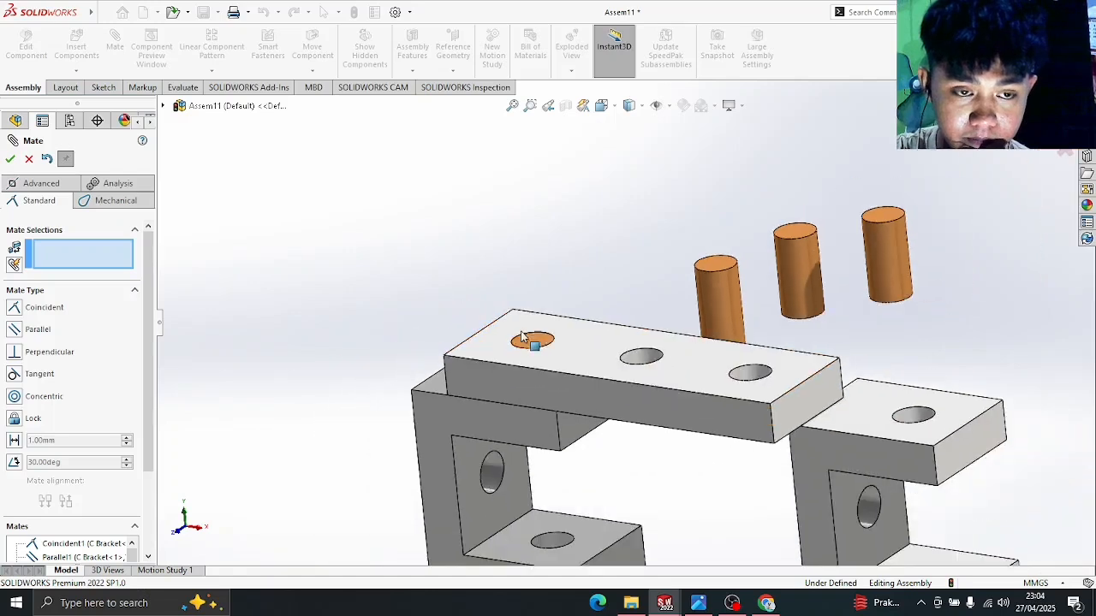
pyautogui.moveTo(651, 305); pyautogui.dragTo(691, 258, button='middle')
pyautogui.scroll(1, 690, 258)
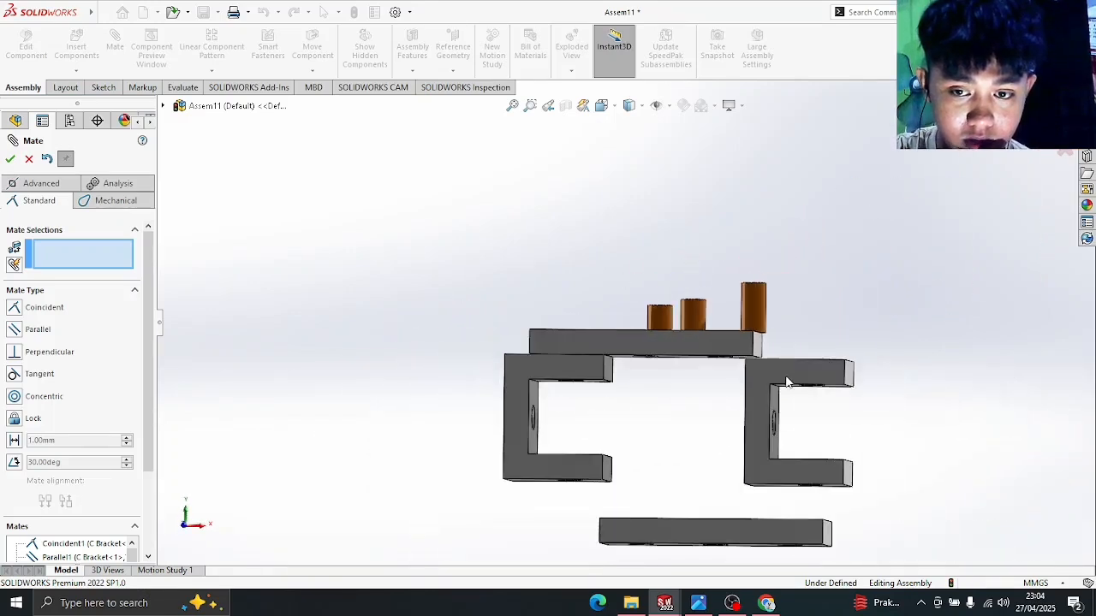
# - Close Mate and rotate C Bracket<2> about 180° with Move with Triad to mirror the first bracket
pyautogui.click(10, 160)
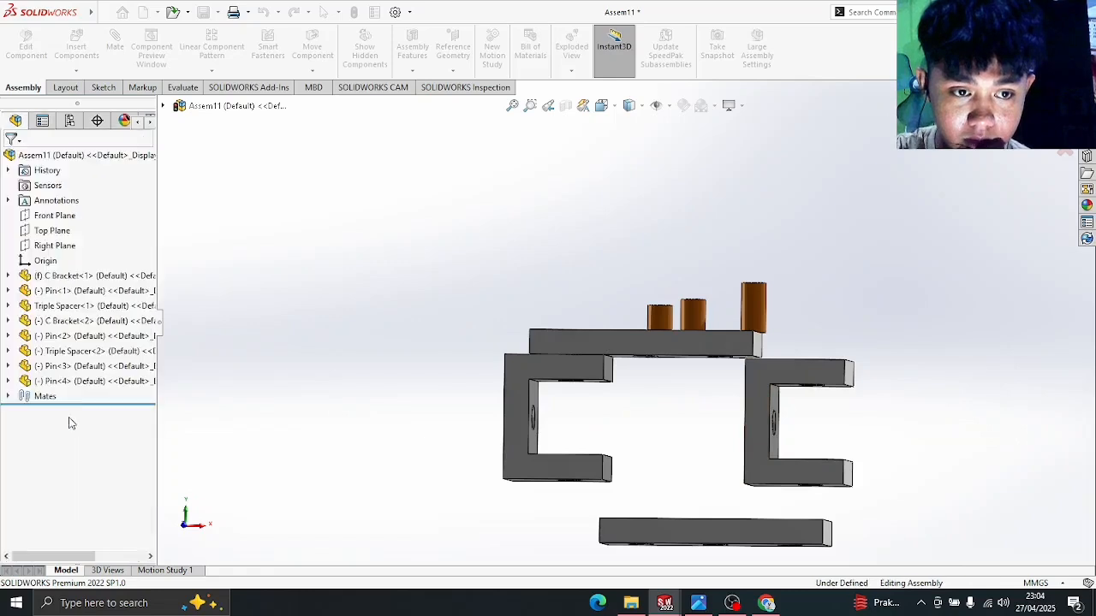
pyautogui.click(757, 408)
pyautogui.rightClick(735, 387)
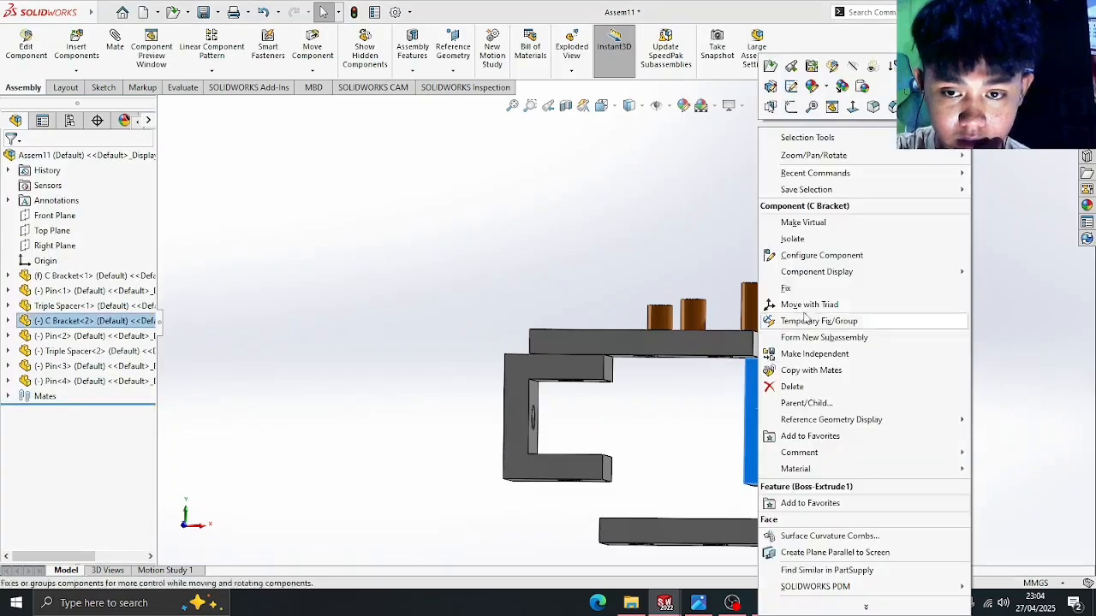
pyautogui.click(815, 305)
pyautogui.moveTo(829, 374); pyautogui.dragTo(697, 416)
pyautogui.scroll(-3, 770, 506)
pyautogui.scroll(-3, 787, 507)
pyautogui.scroll(2, 694, 399)
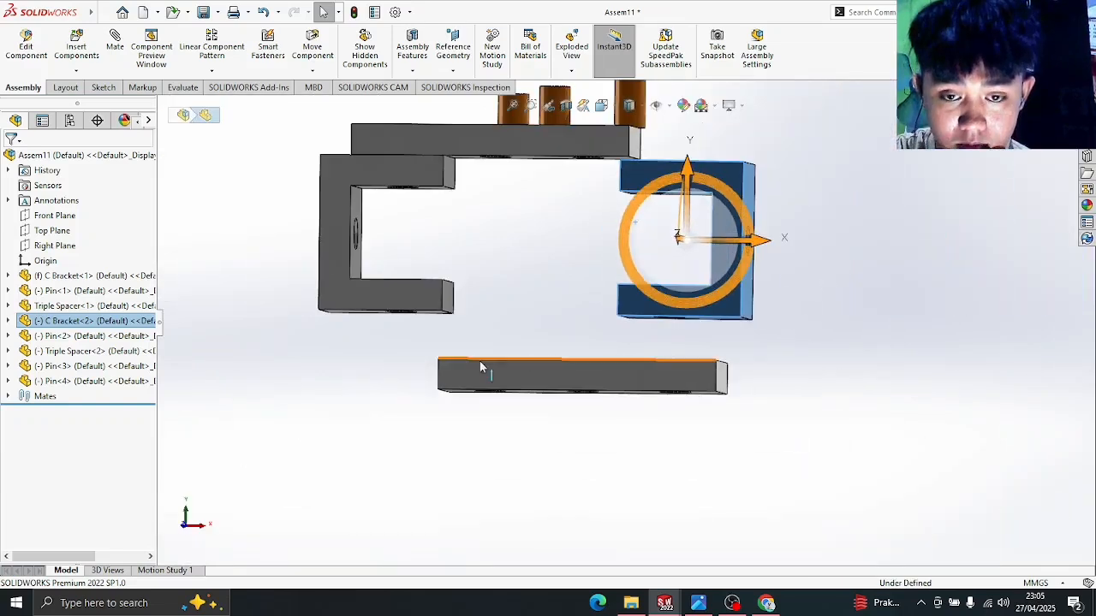
pyautogui.scroll(2, 548, 330)
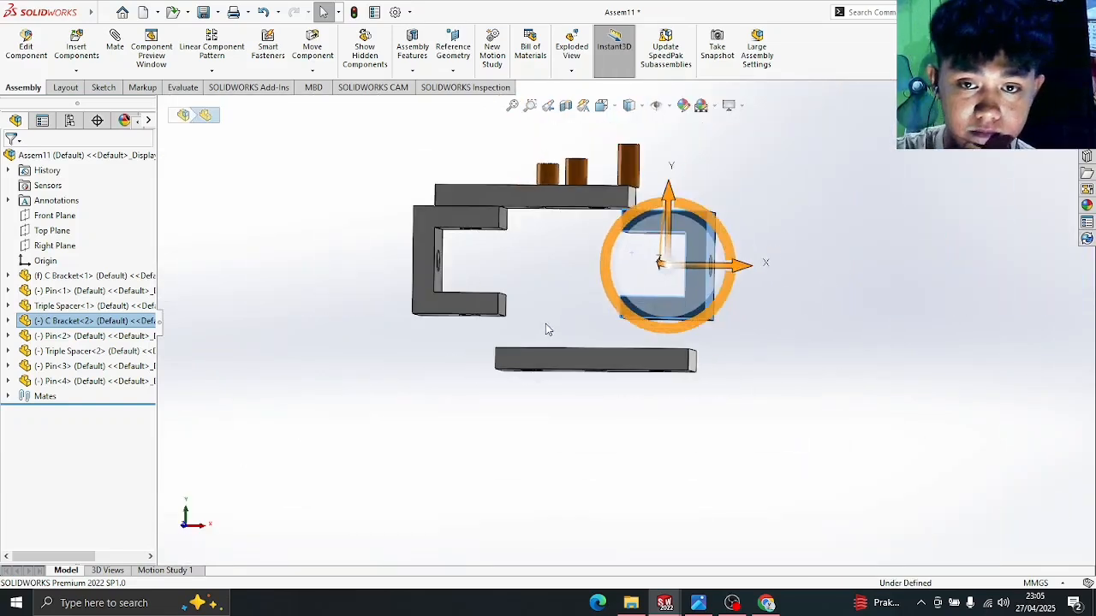
pyautogui.click(834, 192)
pyautogui.moveTo(802, 199); pyautogui.dragTo(803, 281, button='middle')
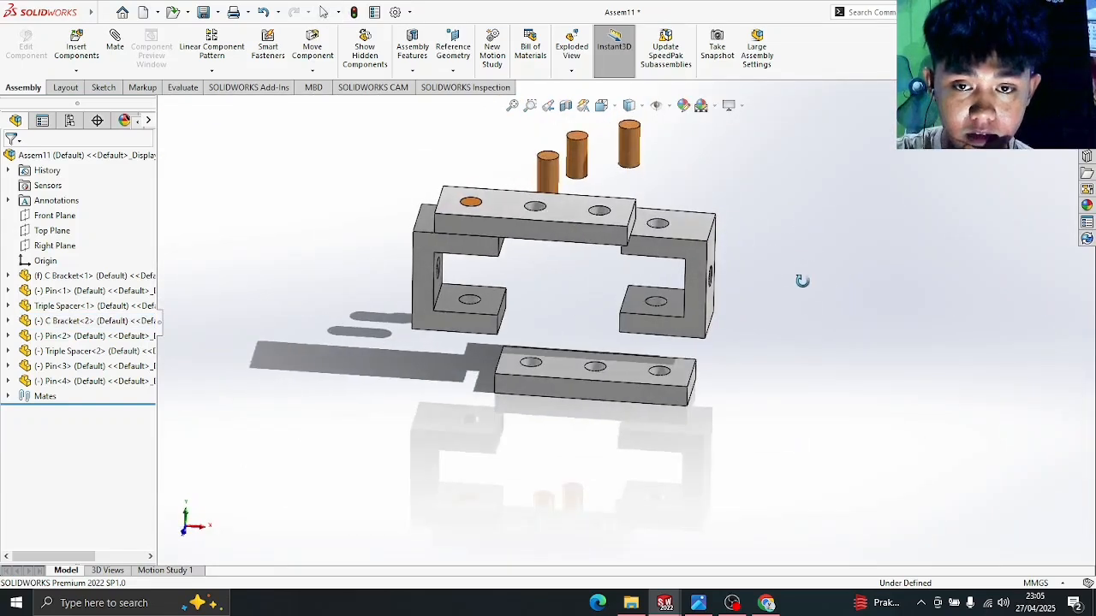
# - Add a Coincident mate between the C Bracket-2 hole edge and the Triple Spacer-1 right hole edge
pyautogui.click(117, 43)
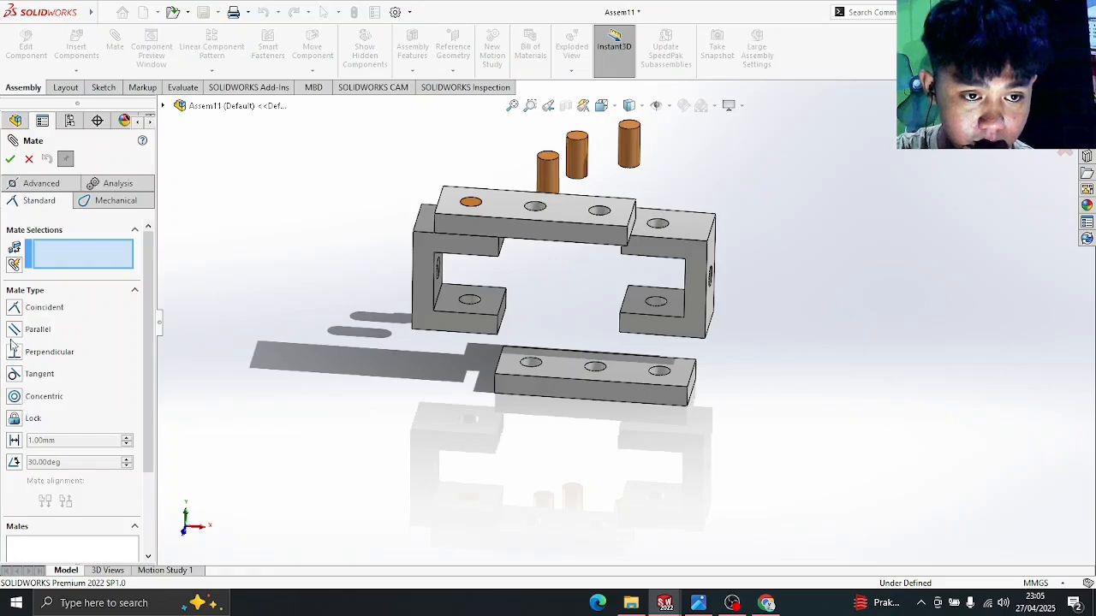
pyautogui.scroll(-4, 565, 256)
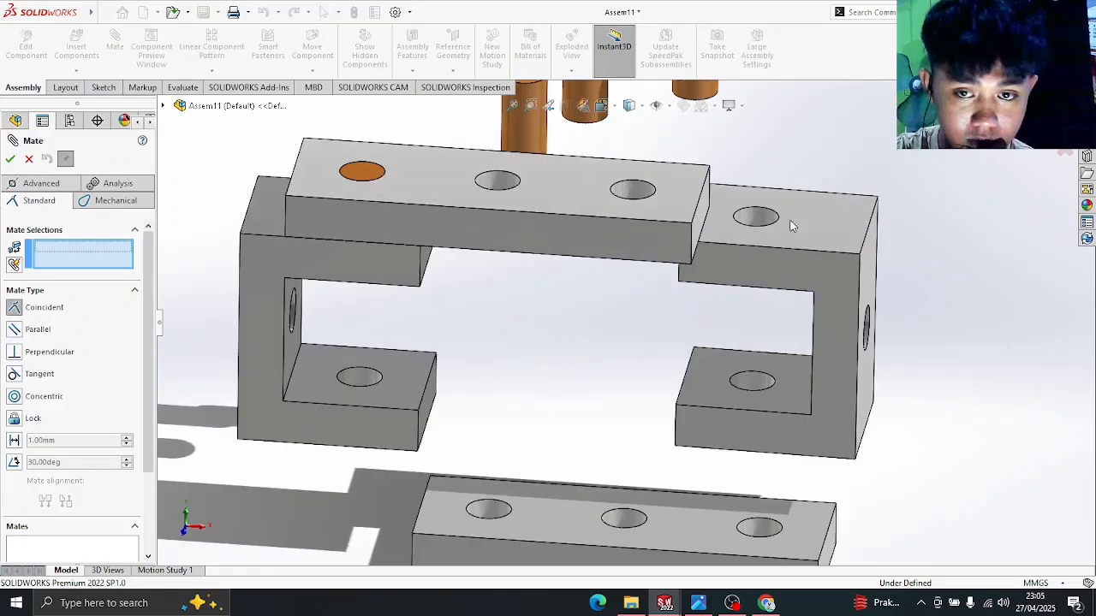
pyautogui.click(777, 220)
pyautogui.scroll(-1, 740, 378)
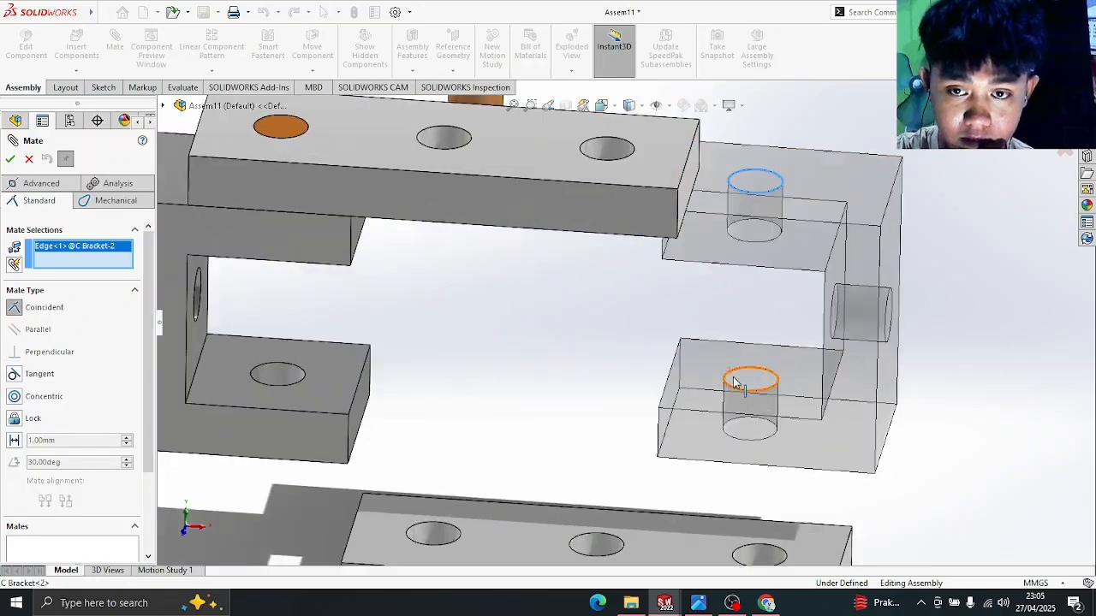
pyautogui.moveTo(738, 379); pyautogui.dragTo(759, 173, button='middle')
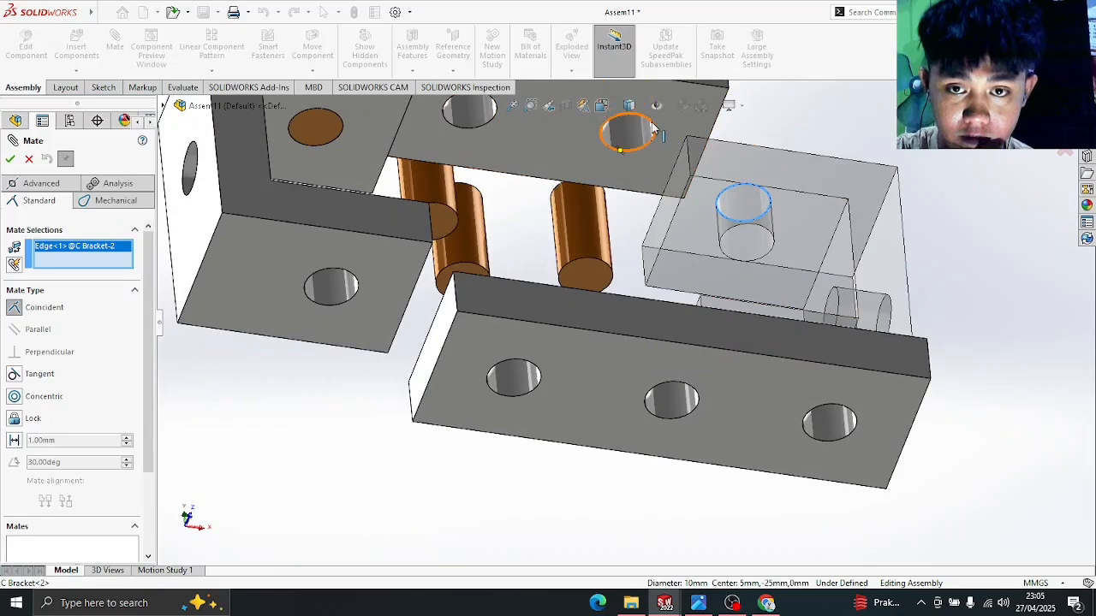
pyautogui.click(651, 124)
pyautogui.scroll(3, 846, 220)
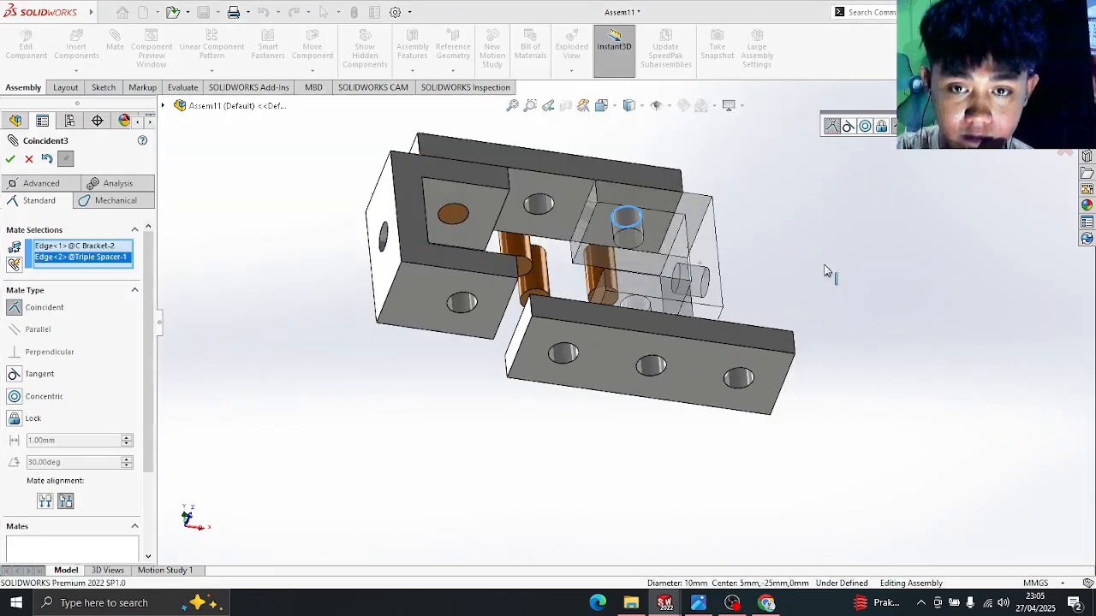
pyautogui.moveTo(827, 274); pyautogui.dragTo(787, 333, button='middle')
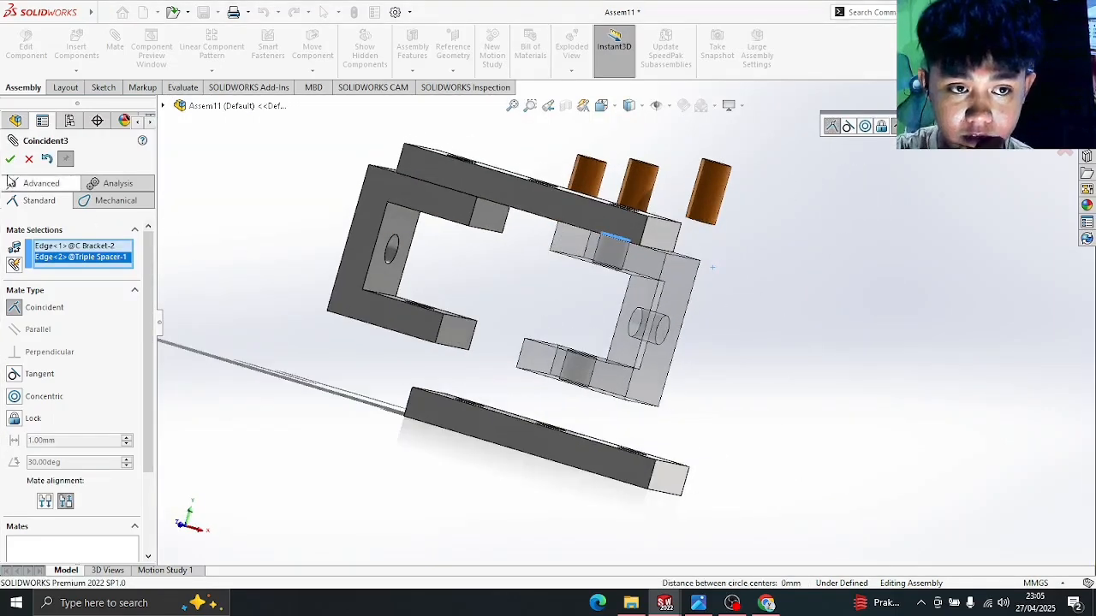
pyautogui.press('Return')
# - Make the bracket's outer face parallel to the upper spacer's face
pyautogui.moveTo(826, 320); pyautogui.dragTo(788, 355, button='middle')
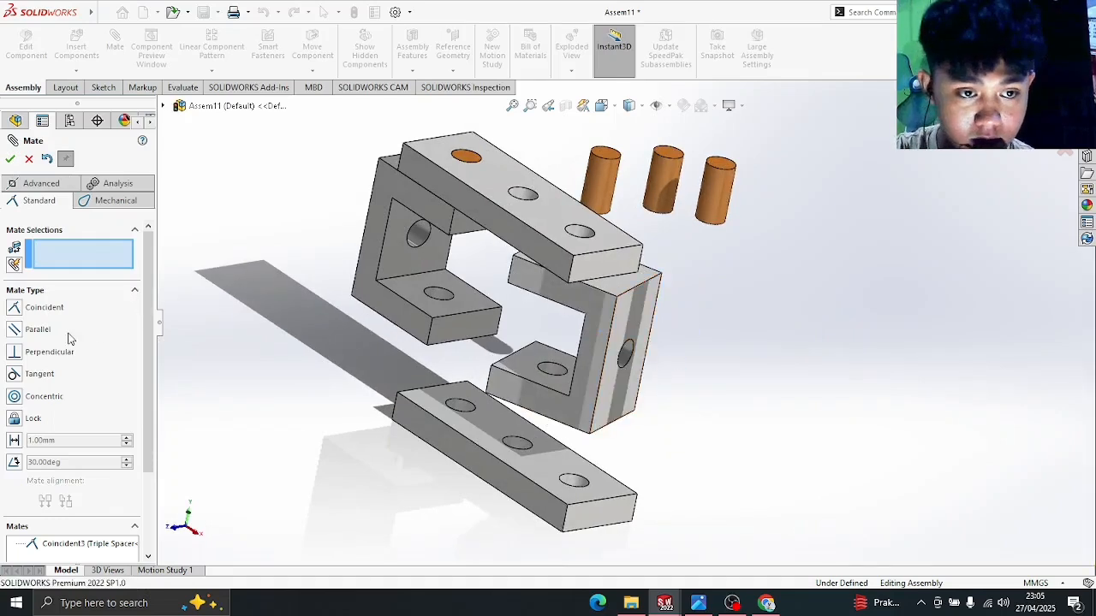
pyautogui.click(636, 274)
pyautogui.click(647, 315)
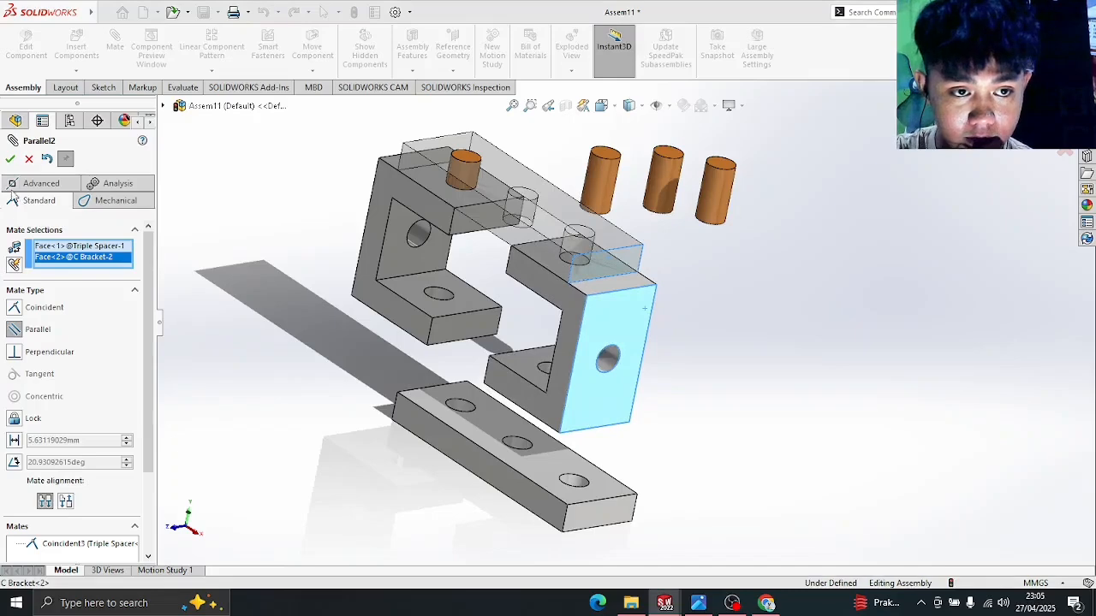
pyautogui.click(10, 160)
pyautogui.moveTo(341, 325); pyautogui.dragTo(503, 161, button='middle')
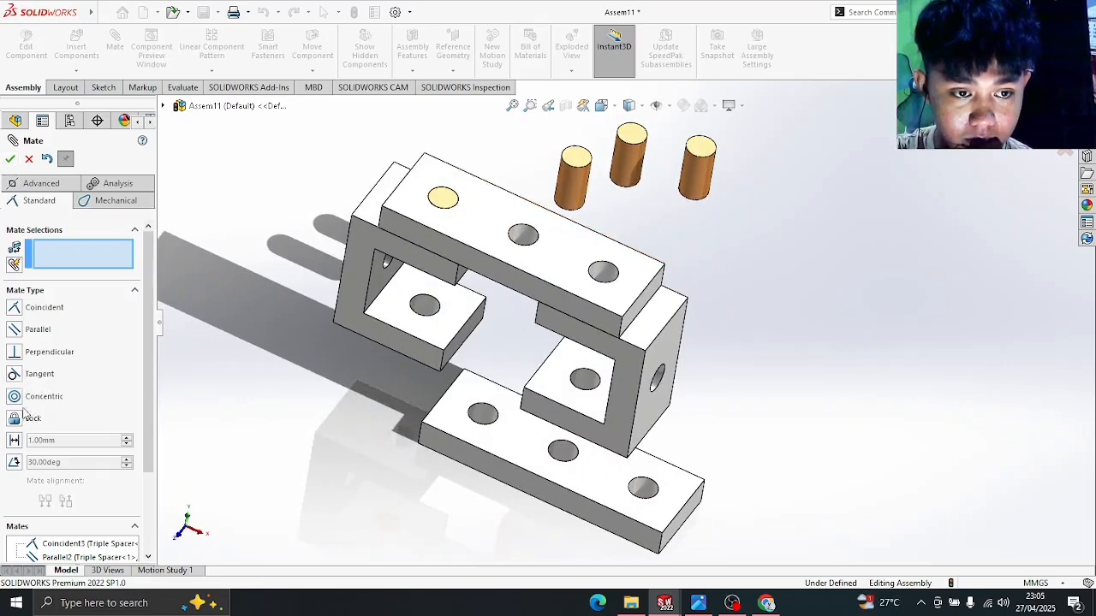
# - Make the second pin concentric with the Triple Spacer's right hole
pyautogui.click(574, 176)
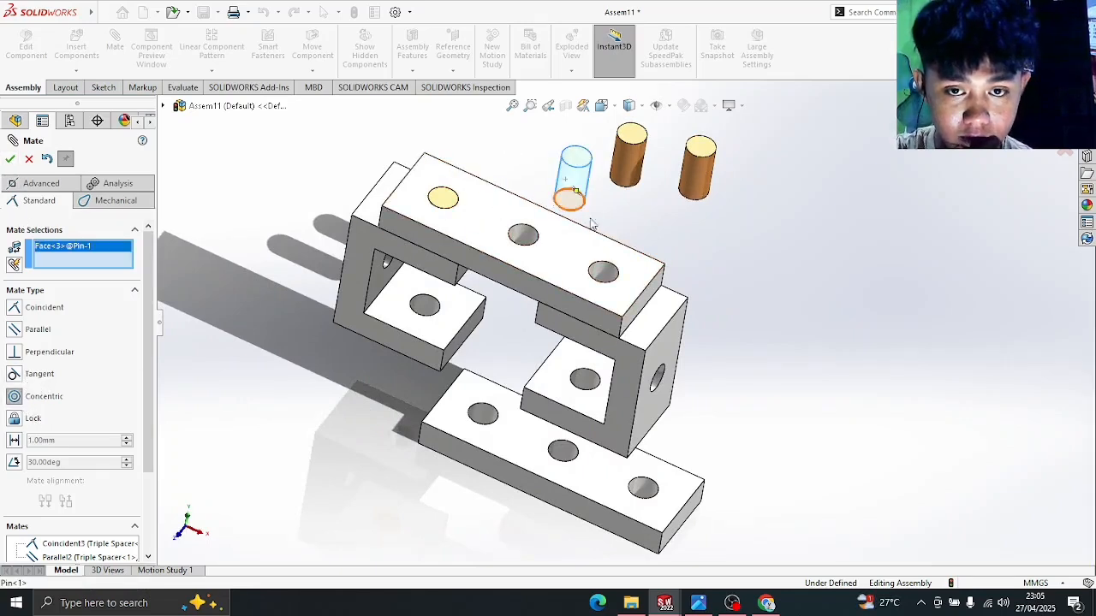
pyautogui.click(610, 278)
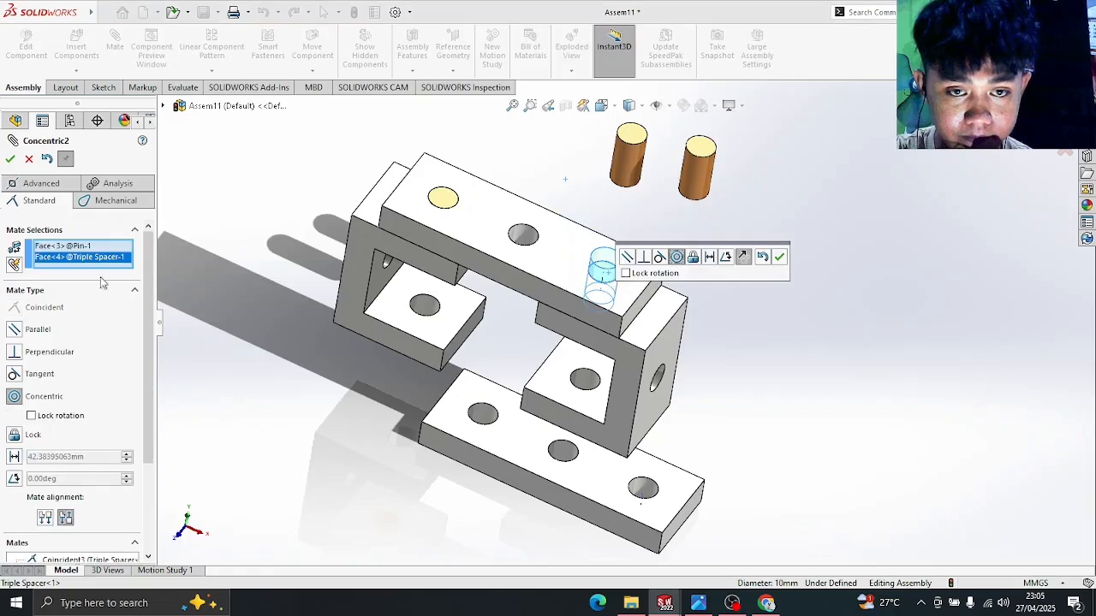
pyautogui.click(11, 161)
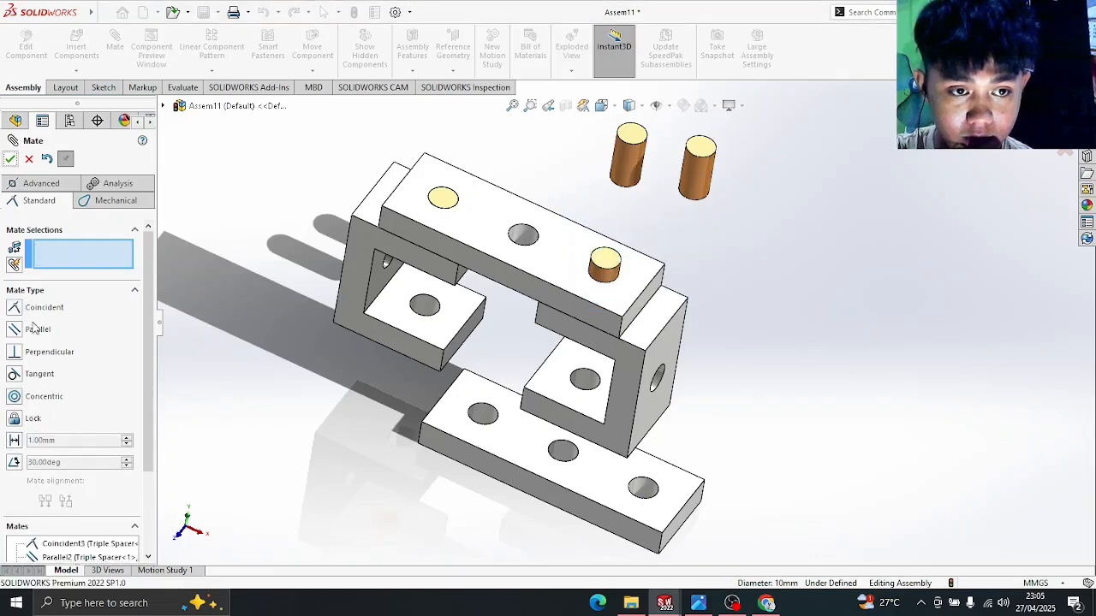
# - Mate the pin's top edge coincident with the hole edge so it sits flush
pyautogui.scroll(-3, 719, 282)
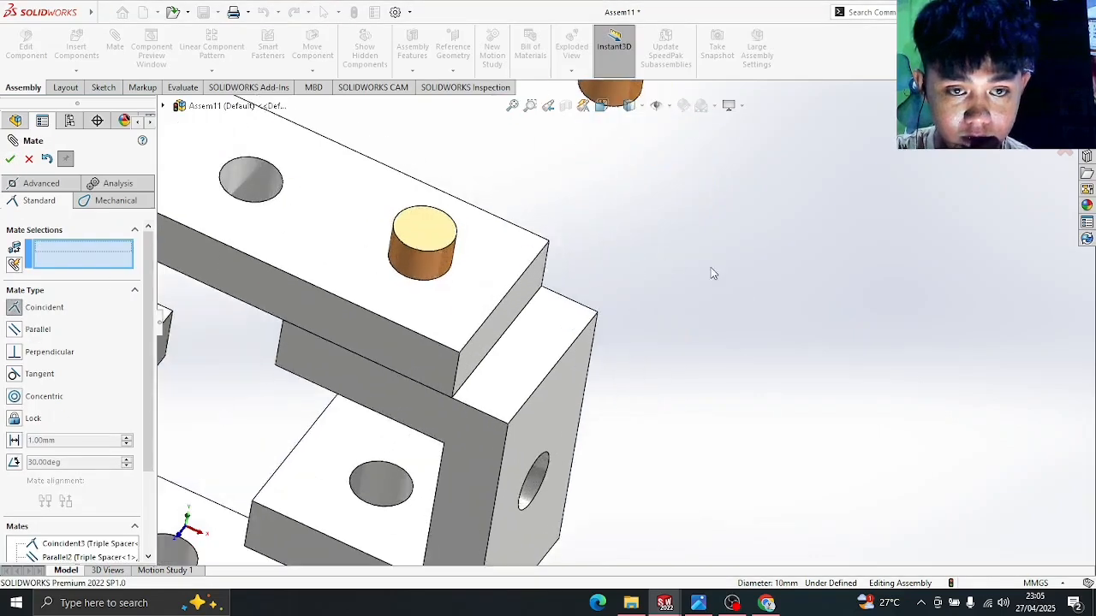
pyautogui.click(445, 254)
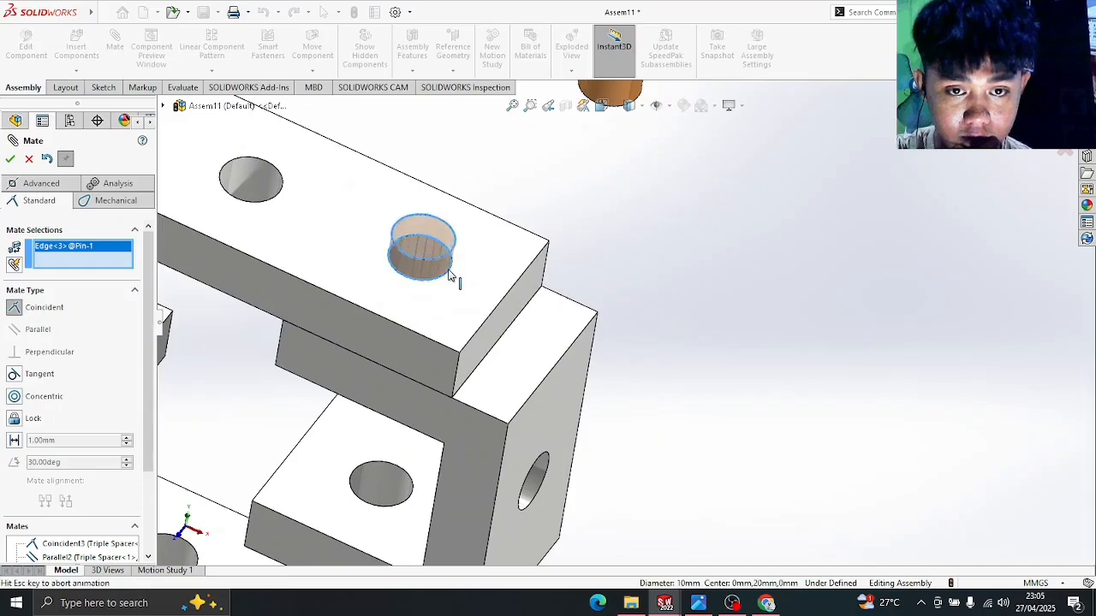
pyautogui.click(453, 277)
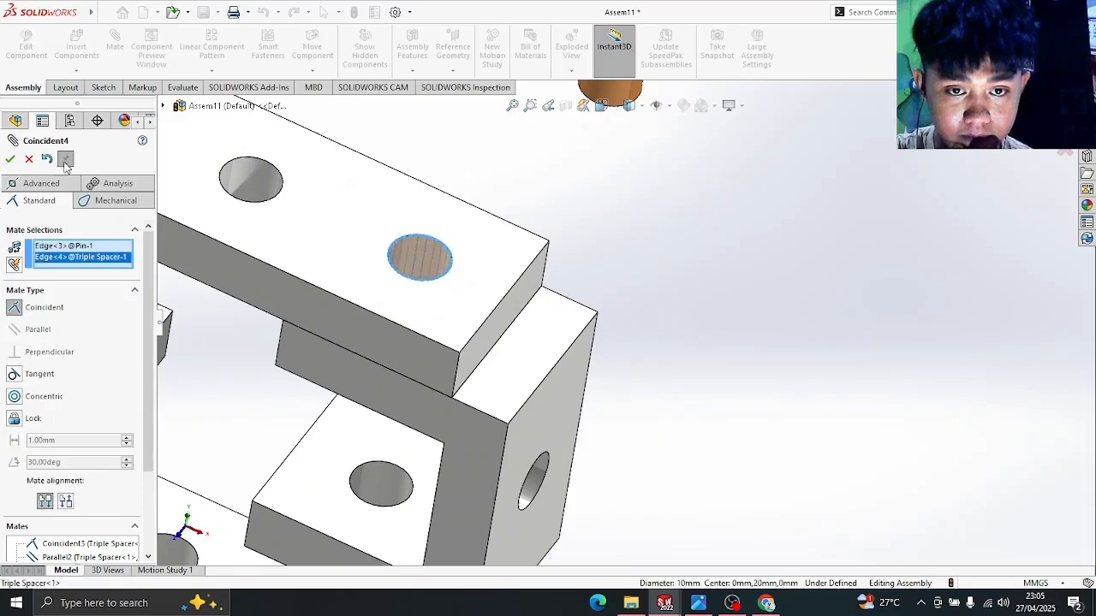
pyautogui.click(10, 160)
pyautogui.scroll(3, 211, 257)
pyautogui.moveTo(406, 358); pyautogui.dragTo(447, 388, button='middle')
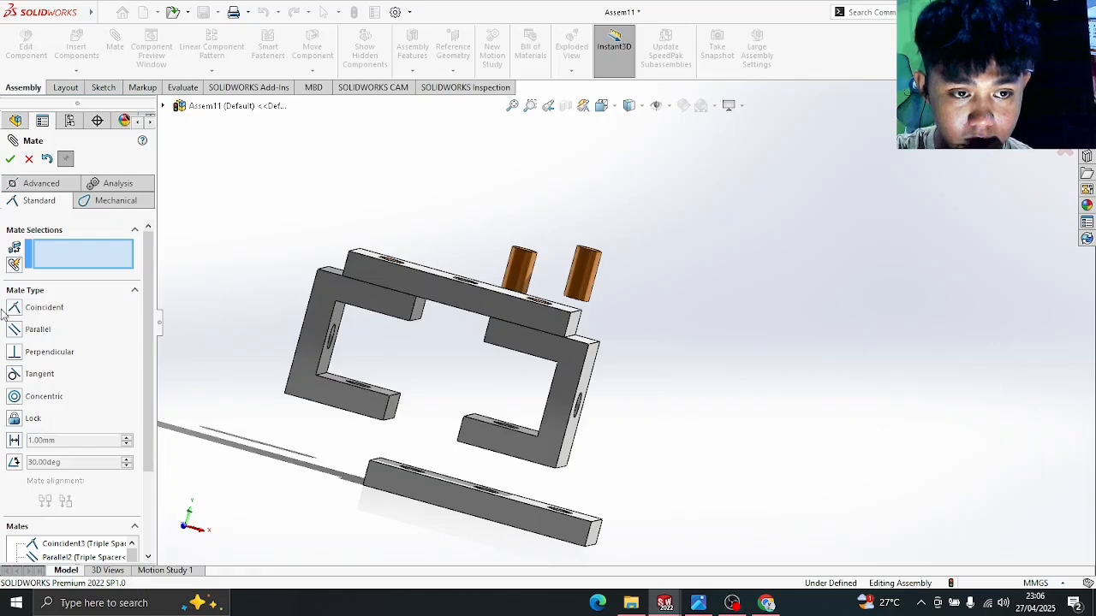
# - Align a hole edge of the lower spacer with the matching C Bracket hole
pyautogui.moveTo(342, 386); pyautogui.dragTo(335, 428, button='middle')
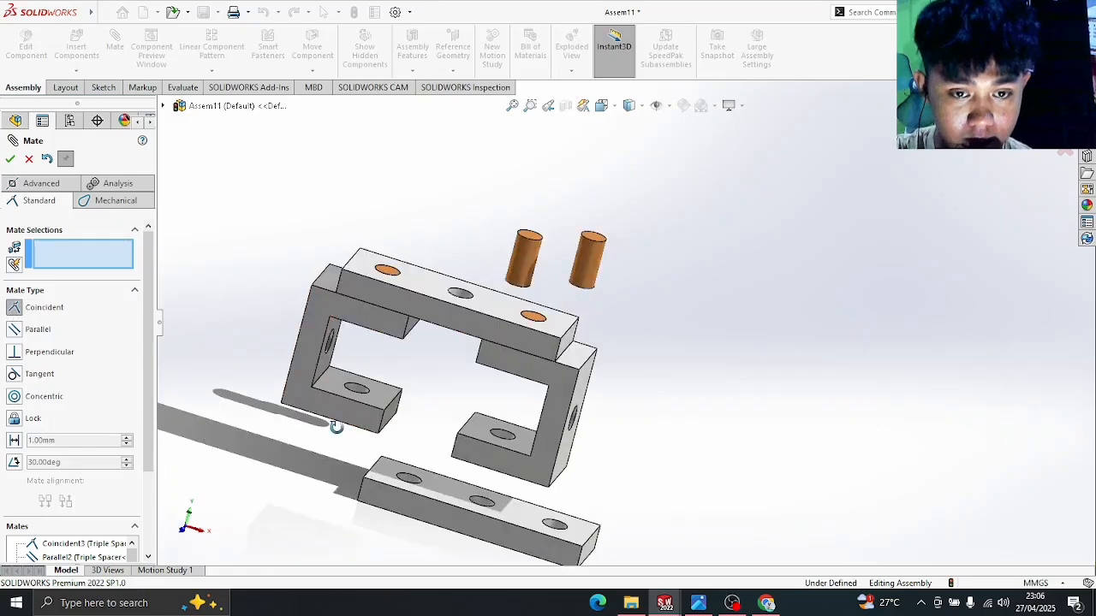
pyautogui.click(409, 477)
pyautogui.moveTo(409, 477); pyautogui.dragTo(373, 374, button='middle')
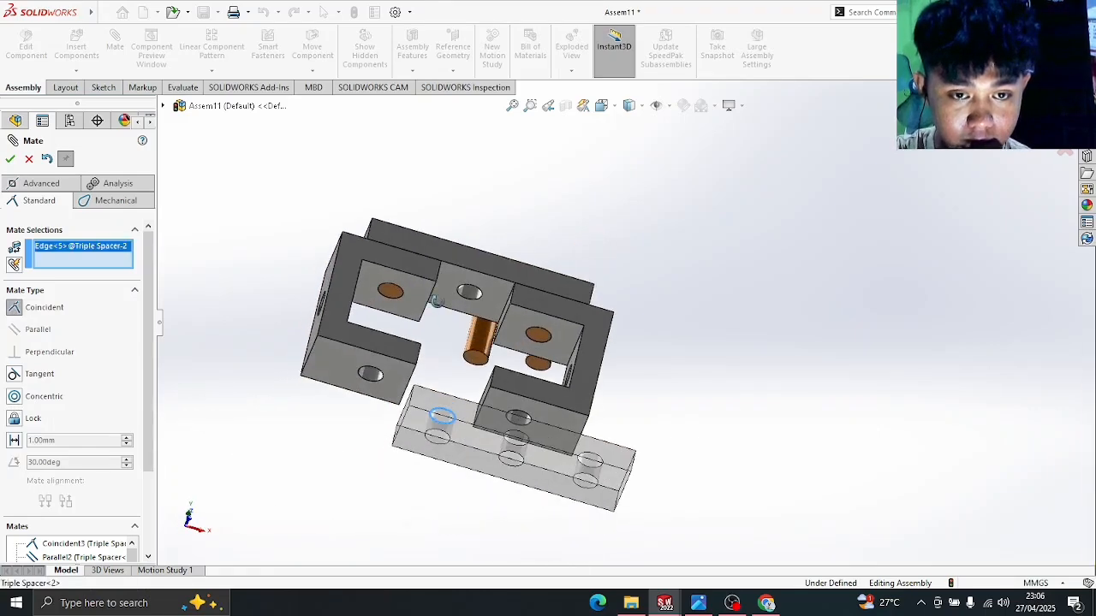
pyautogui.click(372, 374)
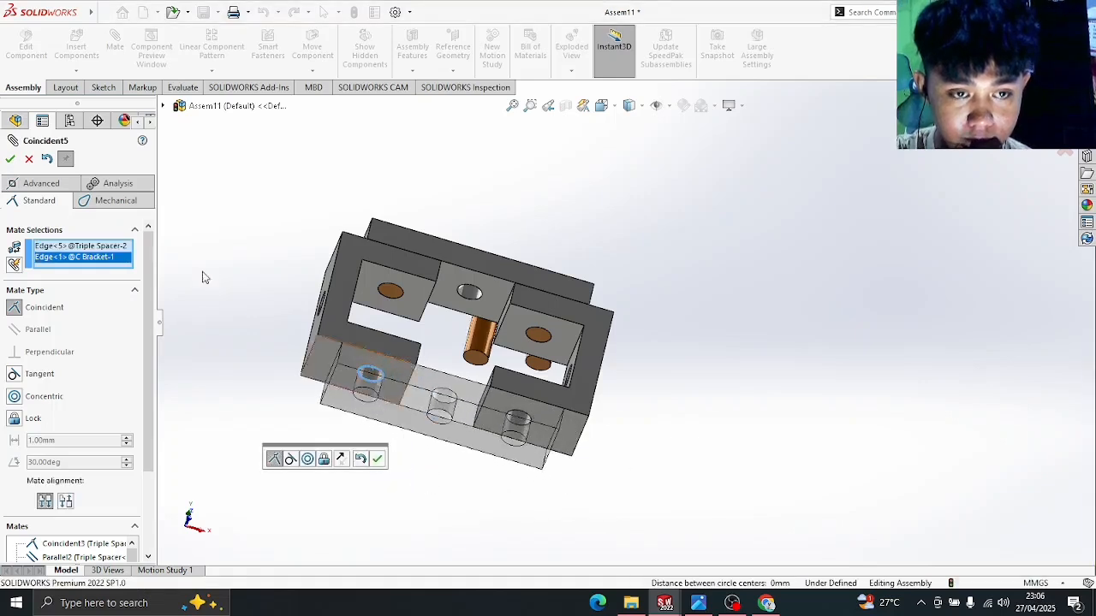
pyautogui.click(11, 158)
# - Add a Parallel mate to square the lower spacer's face
pyautogui.moveTo(363, 502); pyautogui.dragTo(418, 445, button='middle')
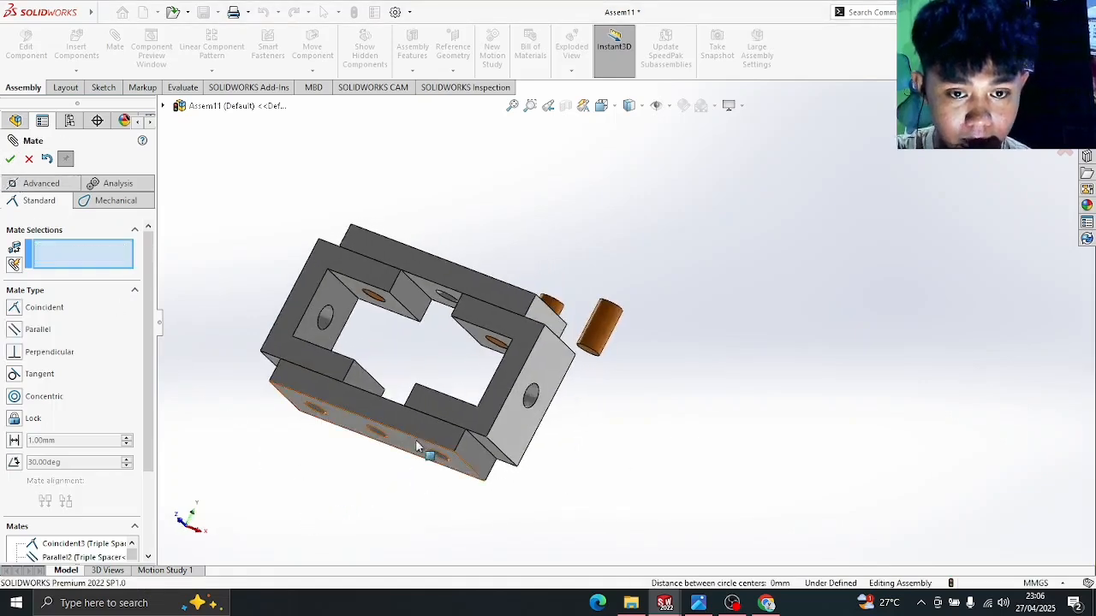
pyautogui.moveTo(416, 402); pyautogui.dragTo(371, 318)
pyautogui.moveTo(372, 325); pyautogui.dragTo(382, 387, button='middle')
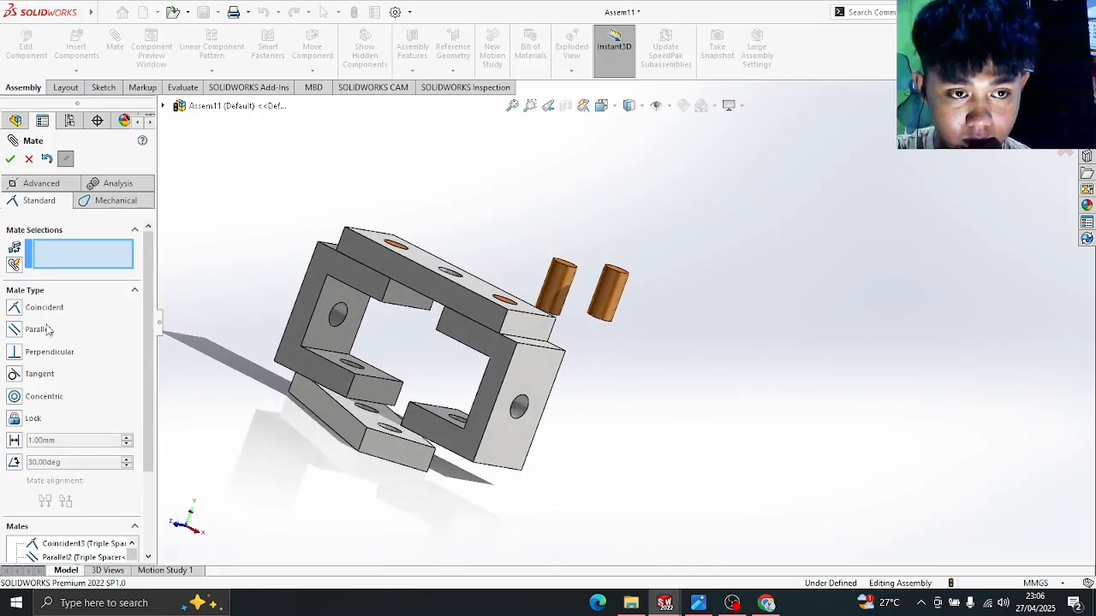
pyautogui.click(392, 458)
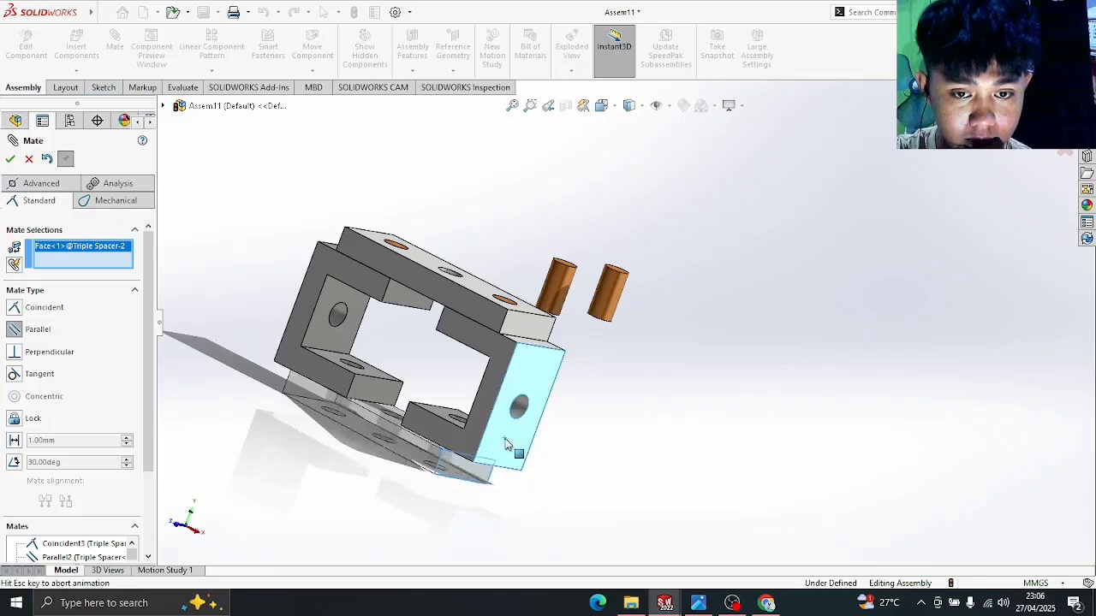
pyautogui.click(10, 159)
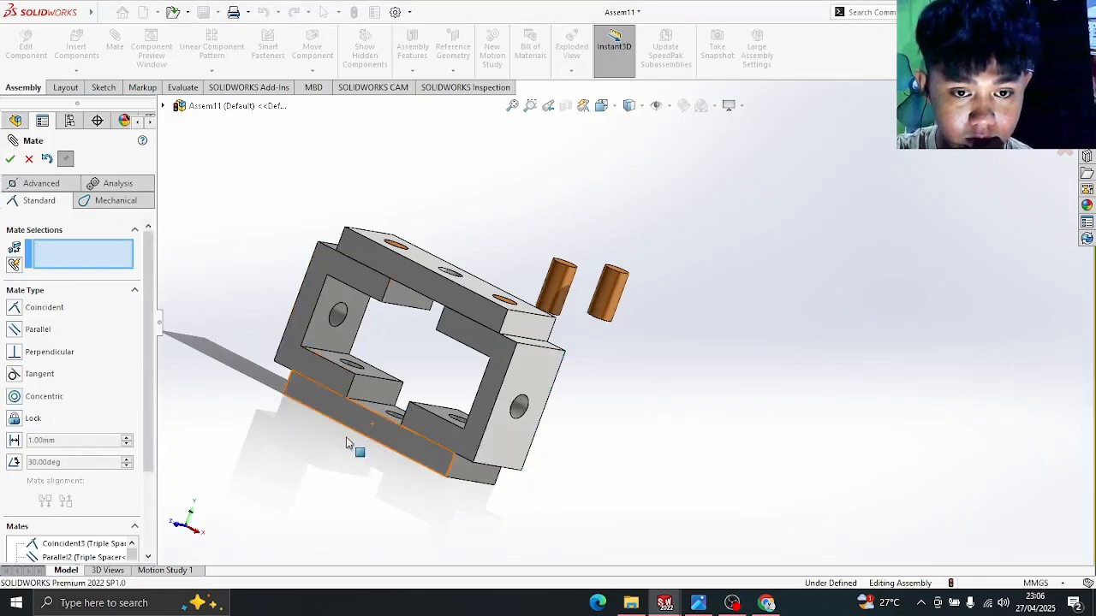
# - Select the spacer's lower face, then cancel that mate without applying it
pyautogui.click(409, 457)
pyautogui.moveTo(429, 360); pyautogui.dragTo(459, 411, button='middle')
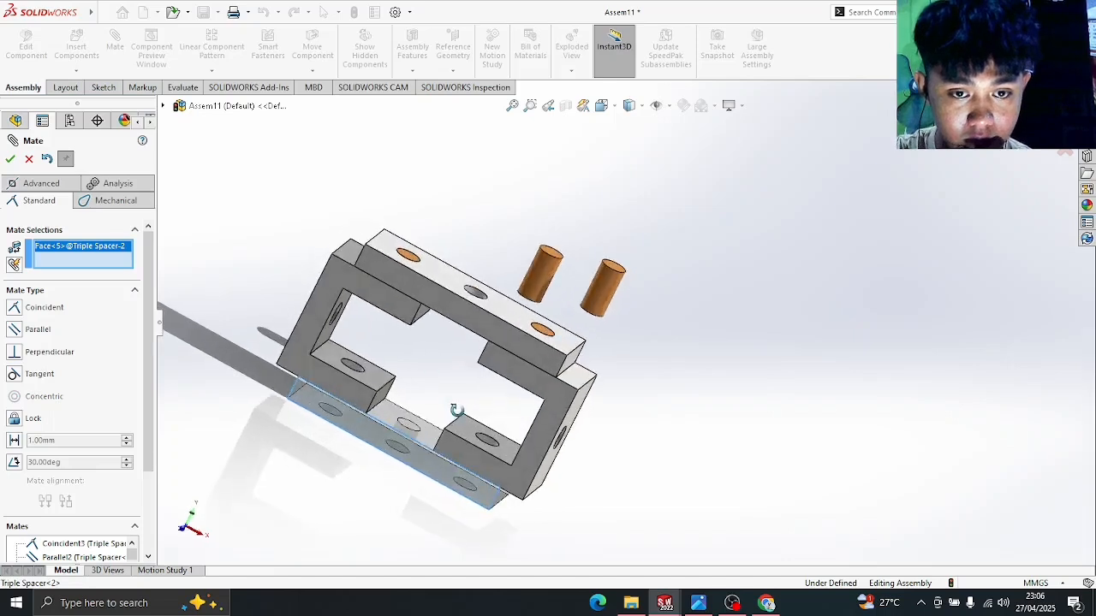
pyautogui.click(29, 160)
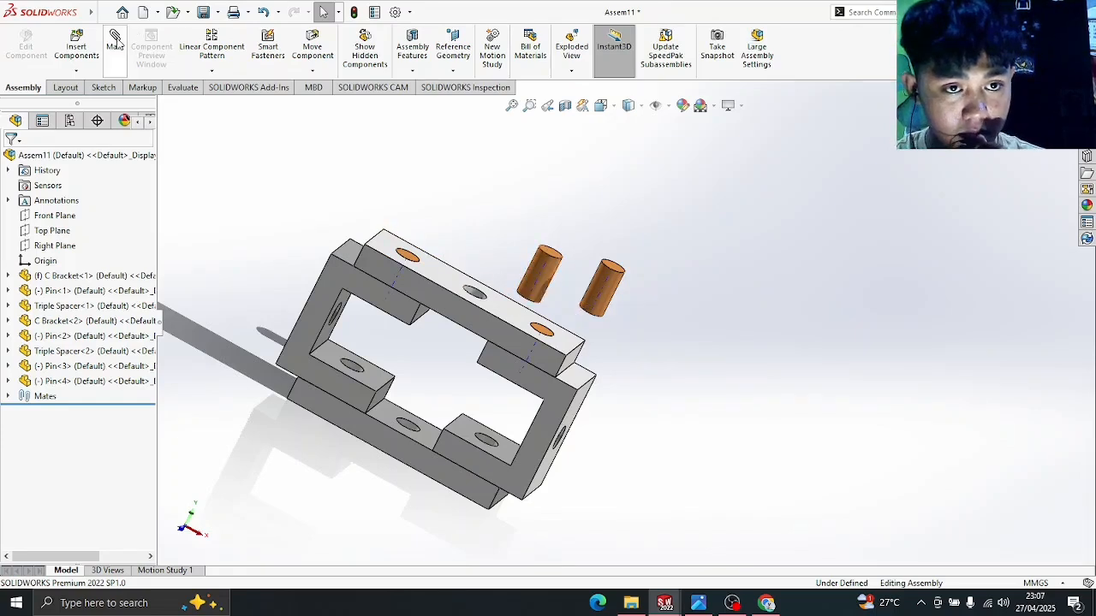
# - Seat Pin-4 concentric and flush in an inner C Bracket hole
pyautogui.click(115, 41)
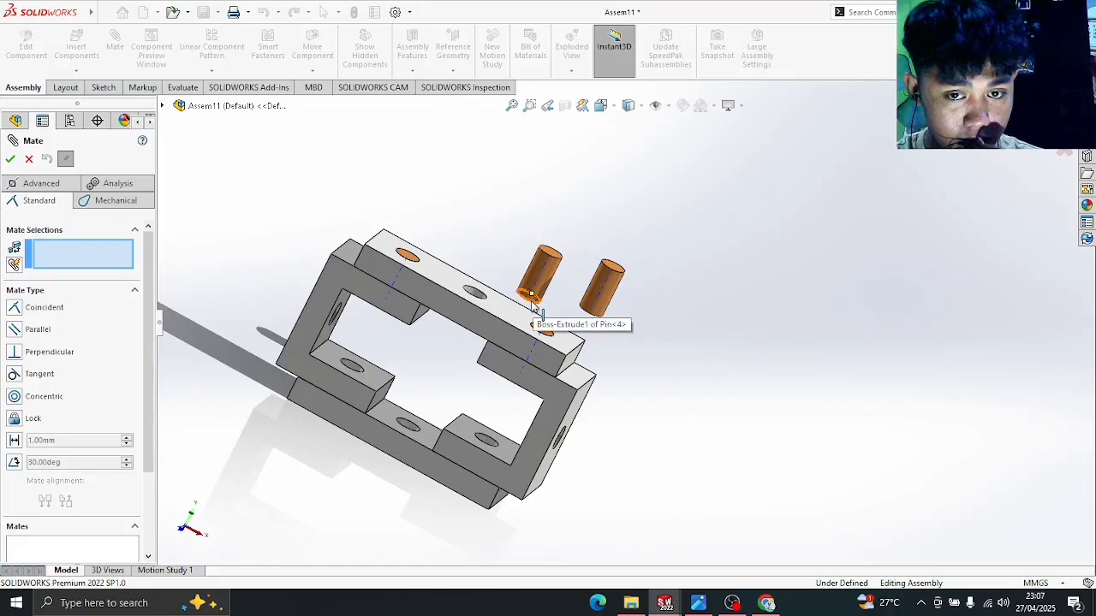
pyautogui.click(535, 277)
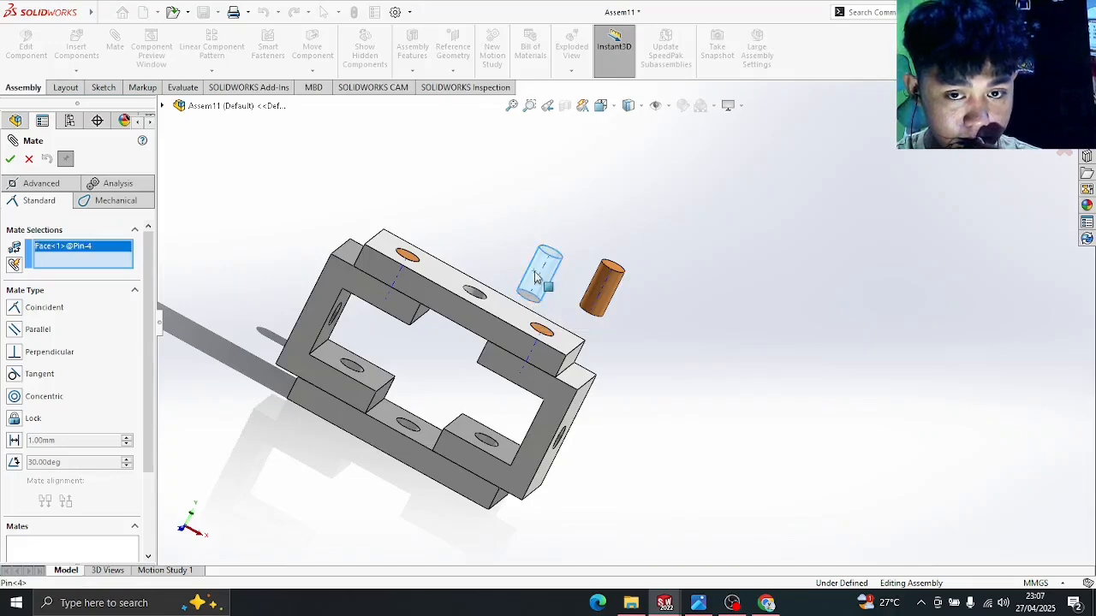
pyautogui.scroll(-5, 347, 339)
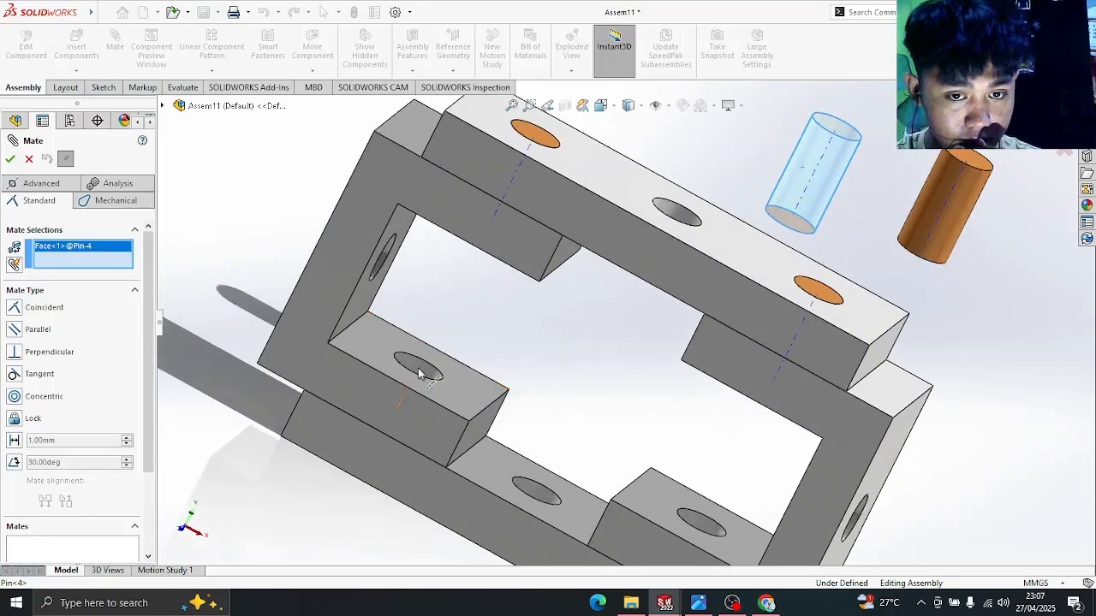
pyautogui.click(432, 379)
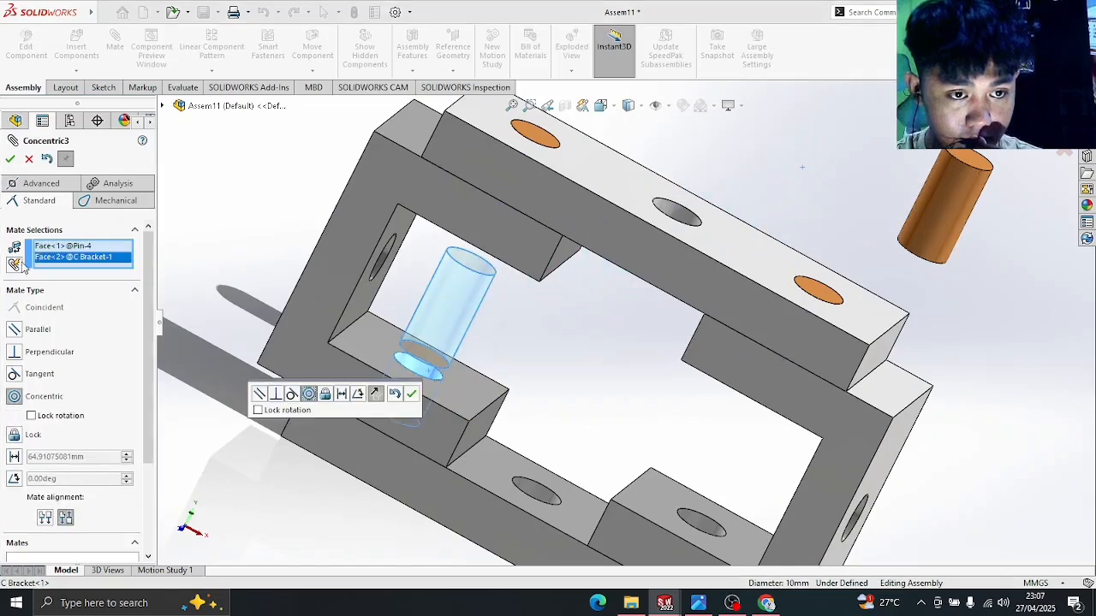
pyautogui.click(10, 160)
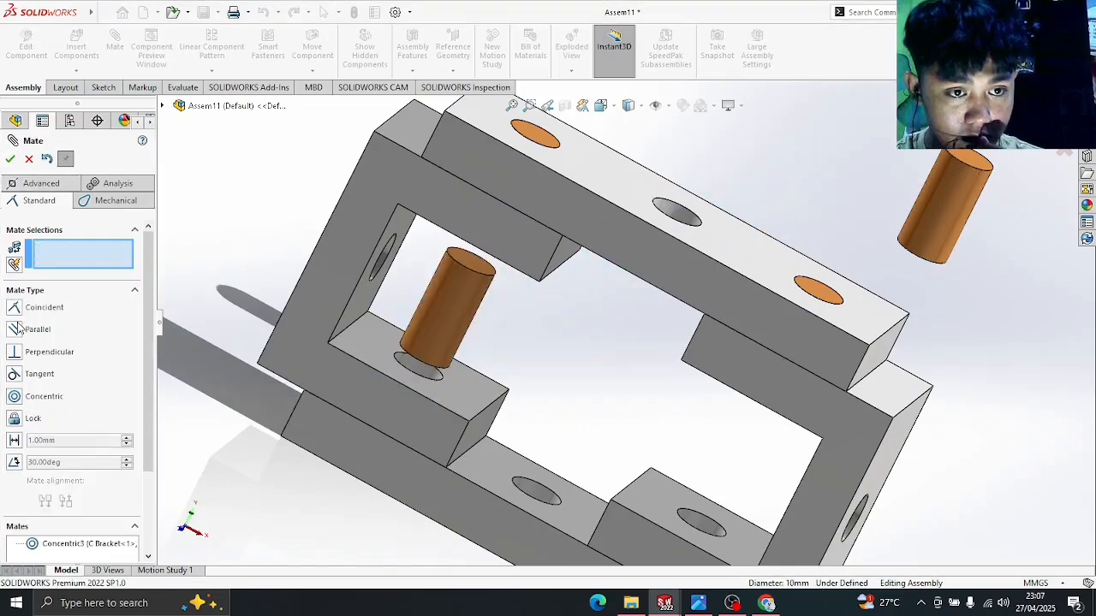
pyautogui.click(478, 275)
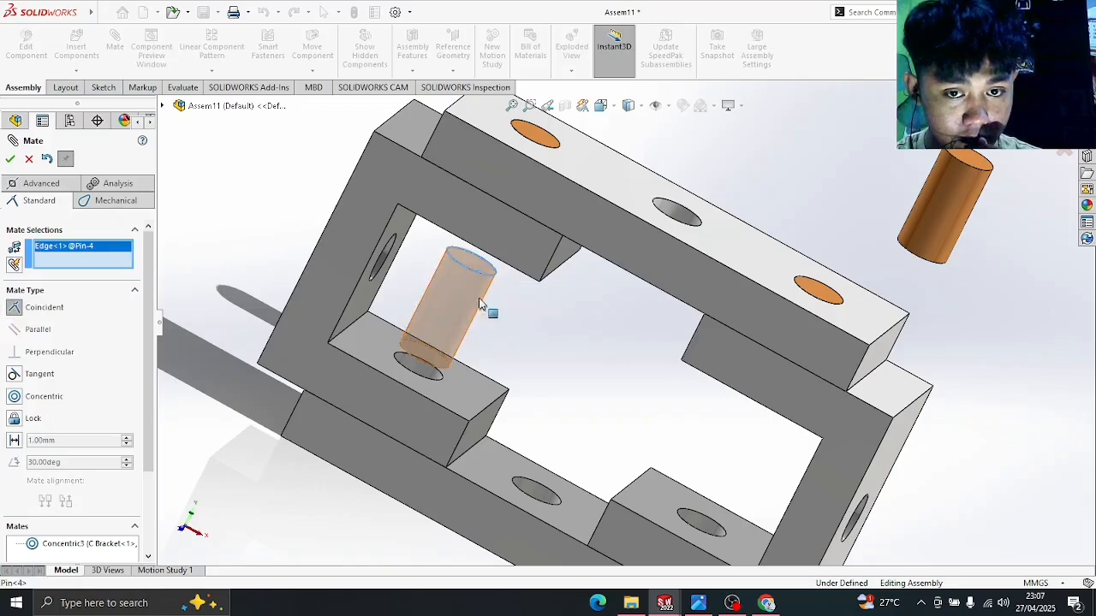
pyautogui.click(477, 390)
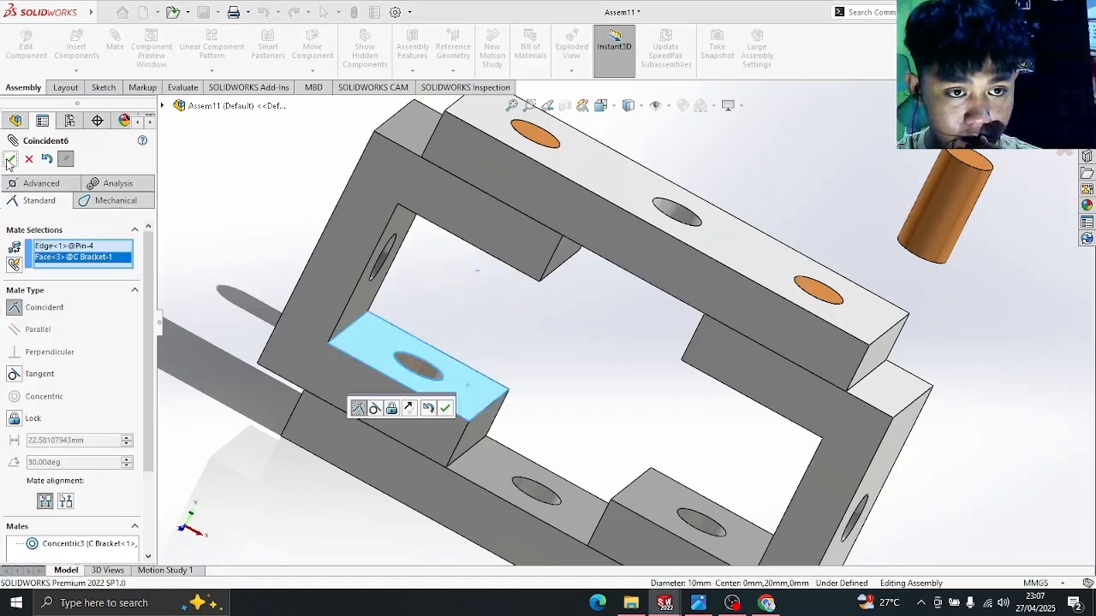
pyautogui.click(10, 159)
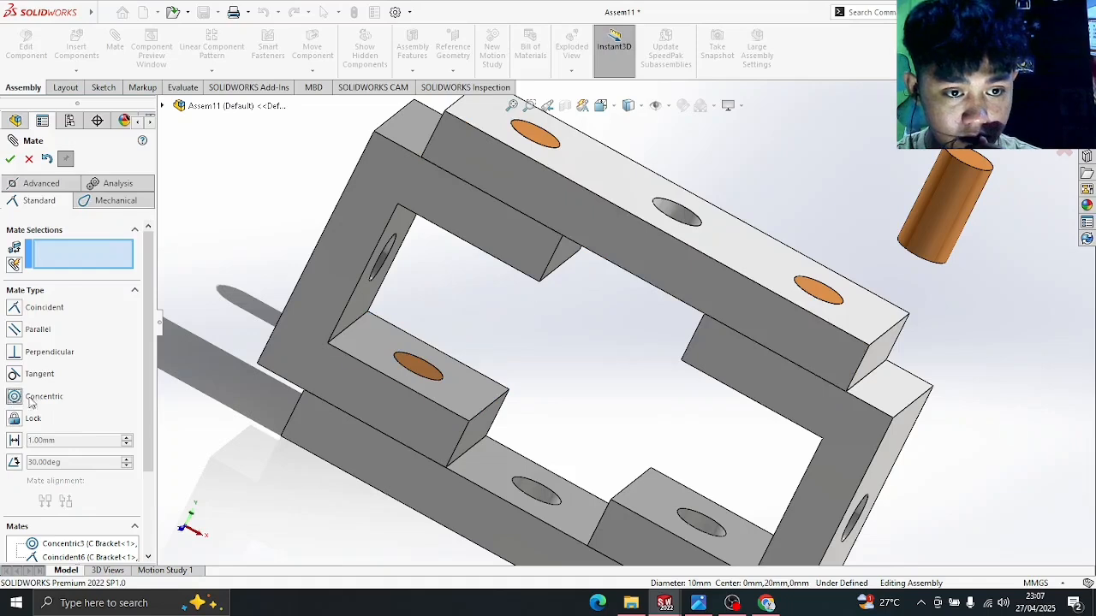
# - Make Pin-2 concentric with the lower bracket hole
pyautogui.click(936, 220)
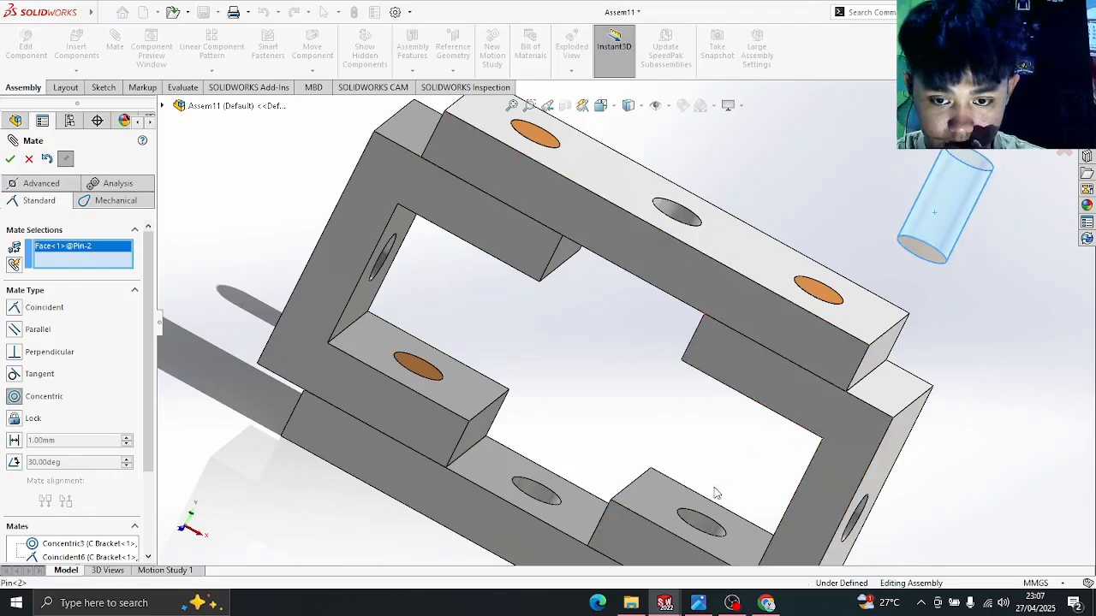
pyautogui.click(704, 527)
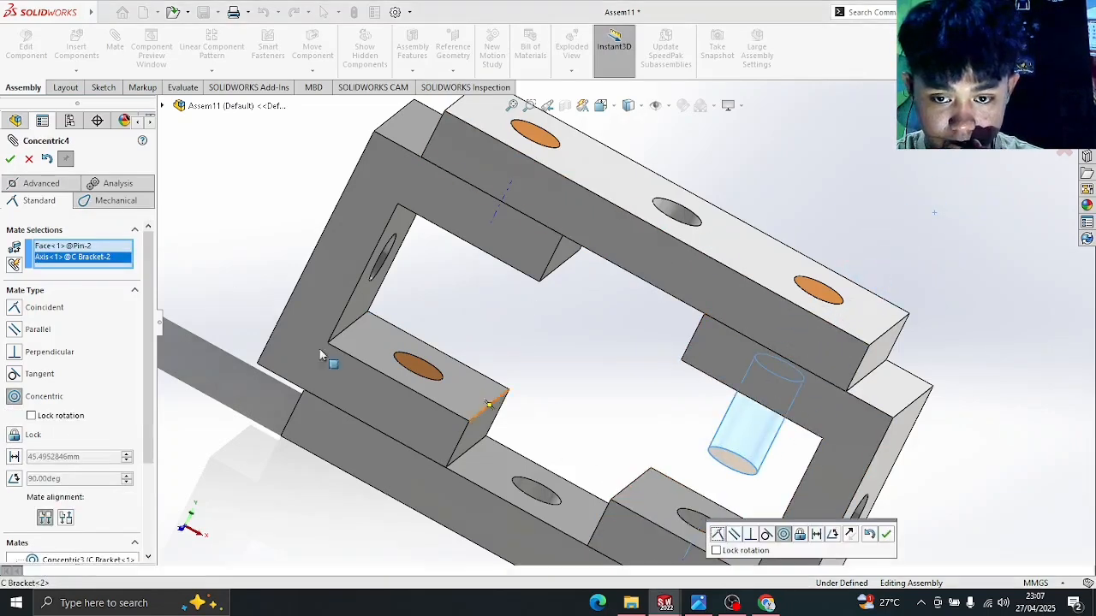
pyautogui.click(14, 310)
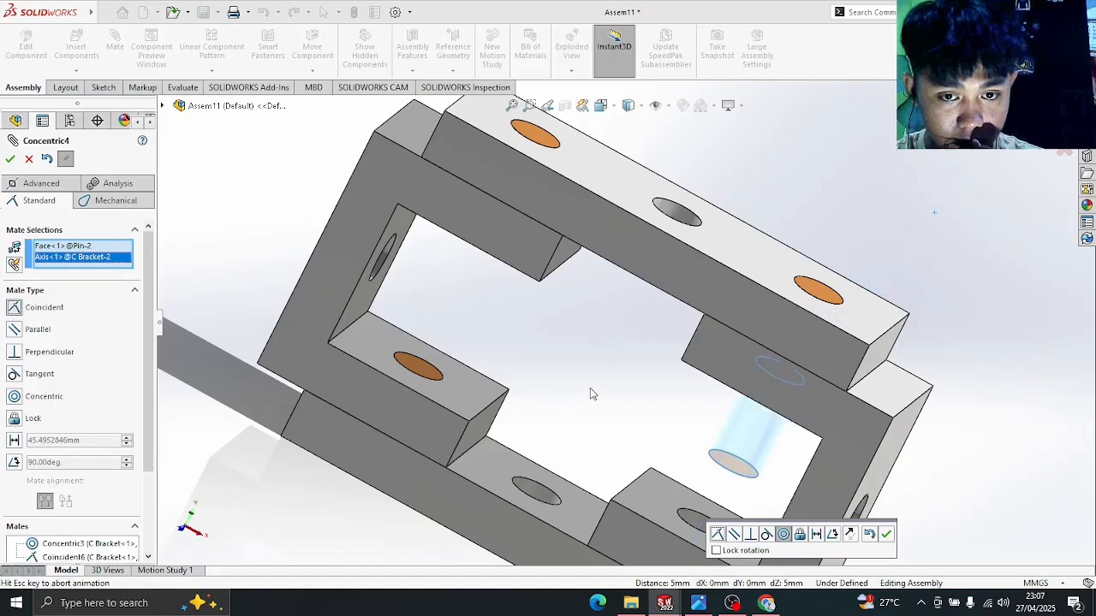
pyautogui.moveTo(614, 416)
pyautogui.mouseDown(button='middle')
pyautogui.moveTo(590, 328)
pyautogui.moveTo(609, 326)
pyautogui.moveTo(631, 347)
pyautogui.moveTo(618, 402)
pyautogui.mouseUp(button='middle')
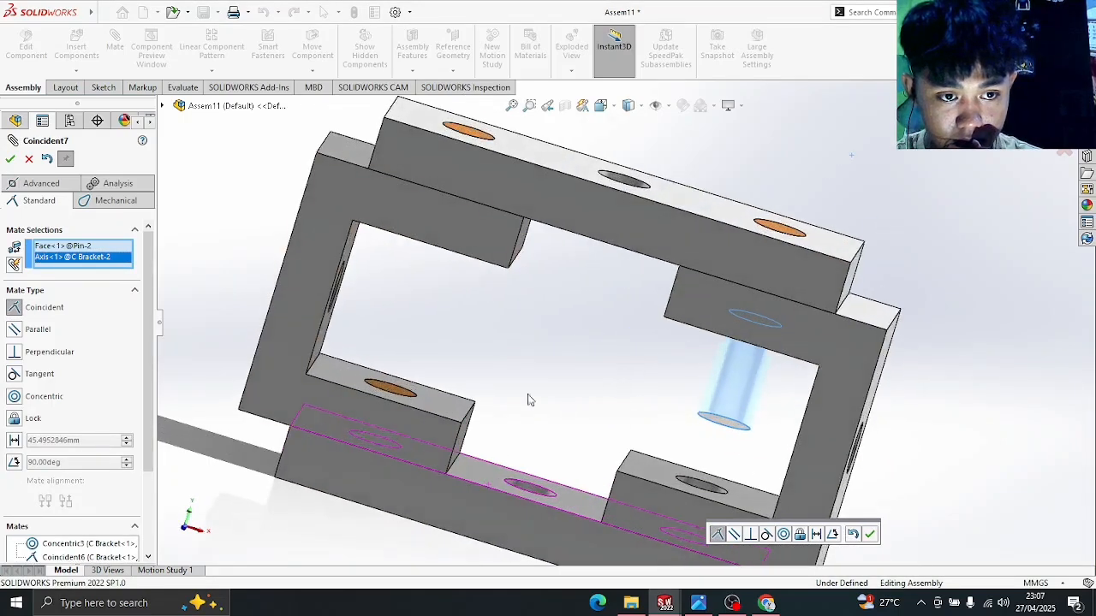
pyautogui.click(14, 397)
pyautogui.click(10, 158)
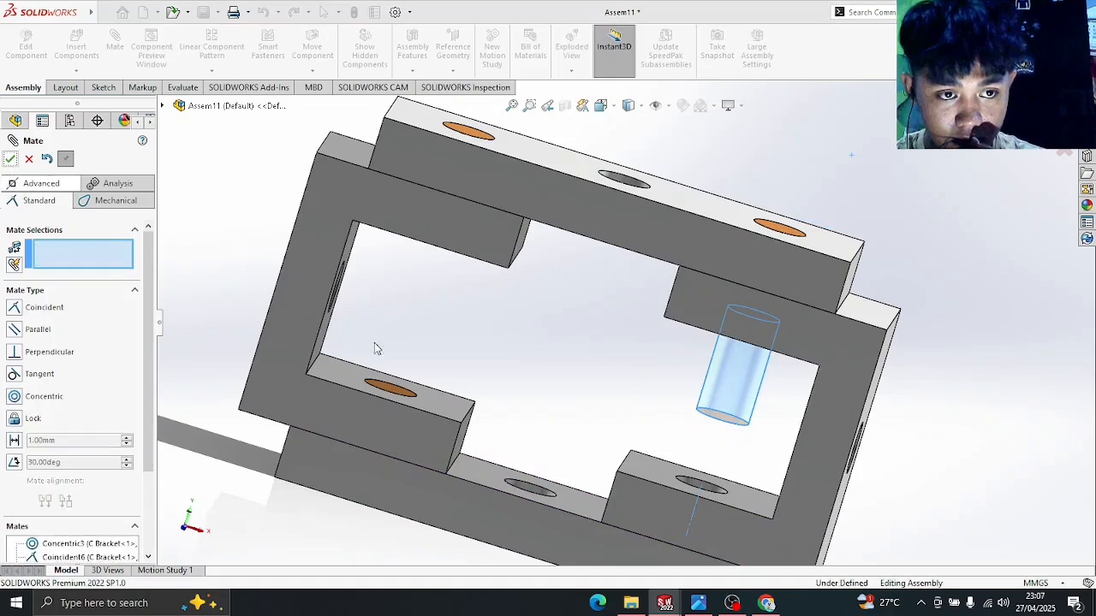
pyautogui.moveTo(736, 428); pyautogui.dragTo(695, 518)
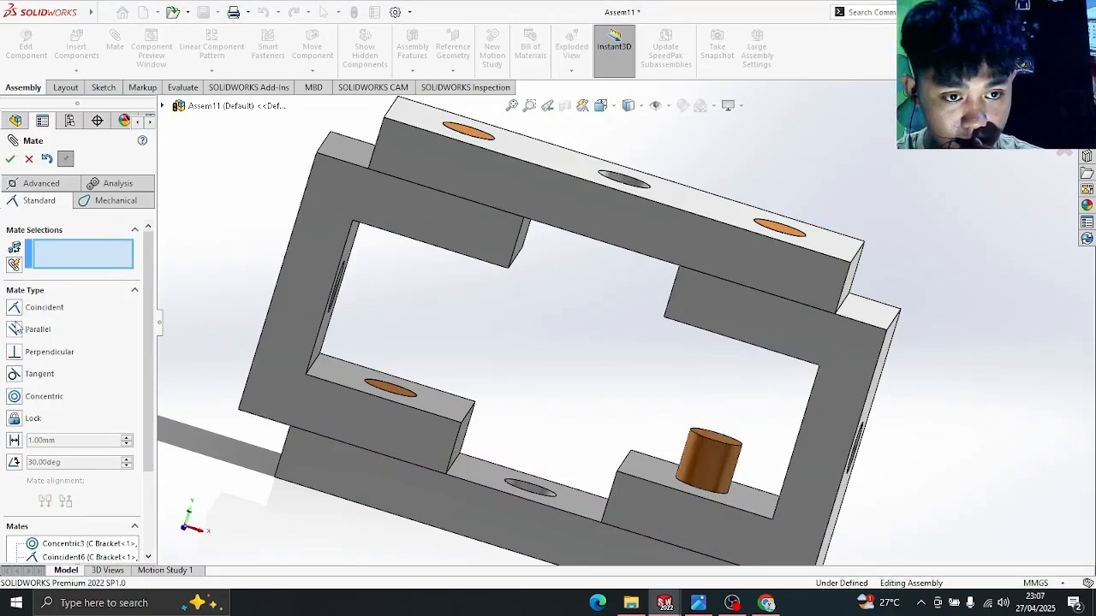
# - Mate Pin-2's top edge flush with the bracket face and finish mating
pyautogui.moveTo(513, 433); pyautogui.dragTo(533, 463, button='middle')
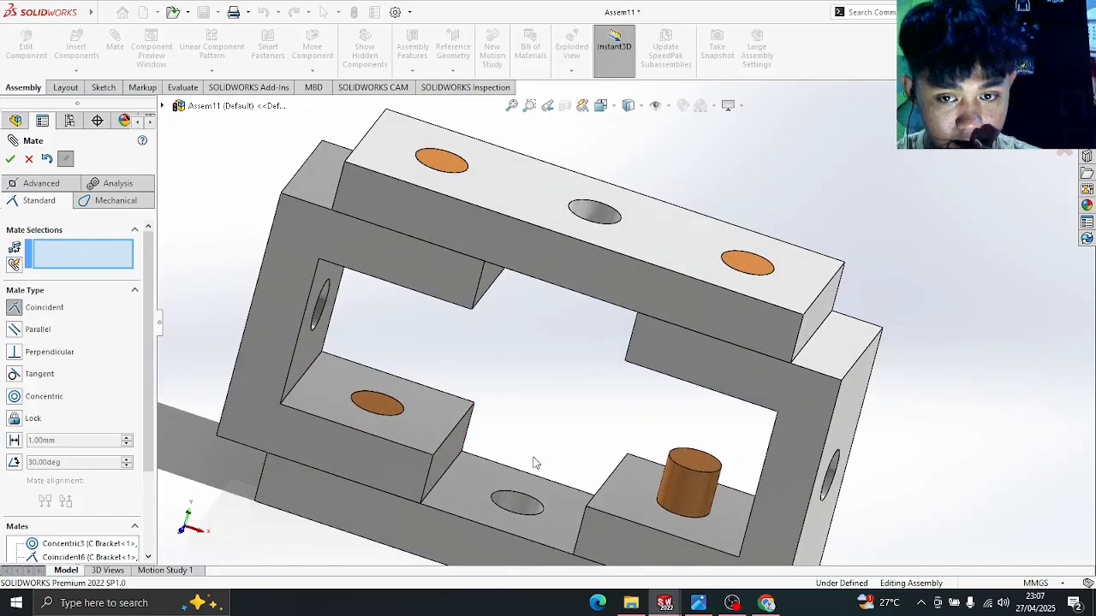
pyautogui.click(693, 470)
pyautogui.click(643, 491)
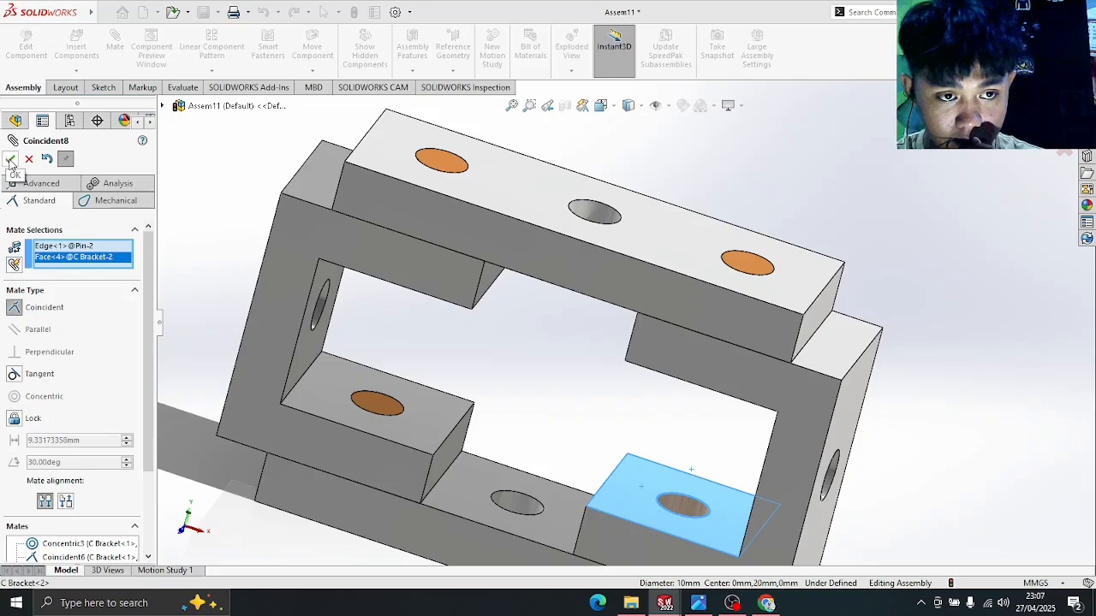
pyautogui.click(10, 160)
pyautogui.click(11, 160)
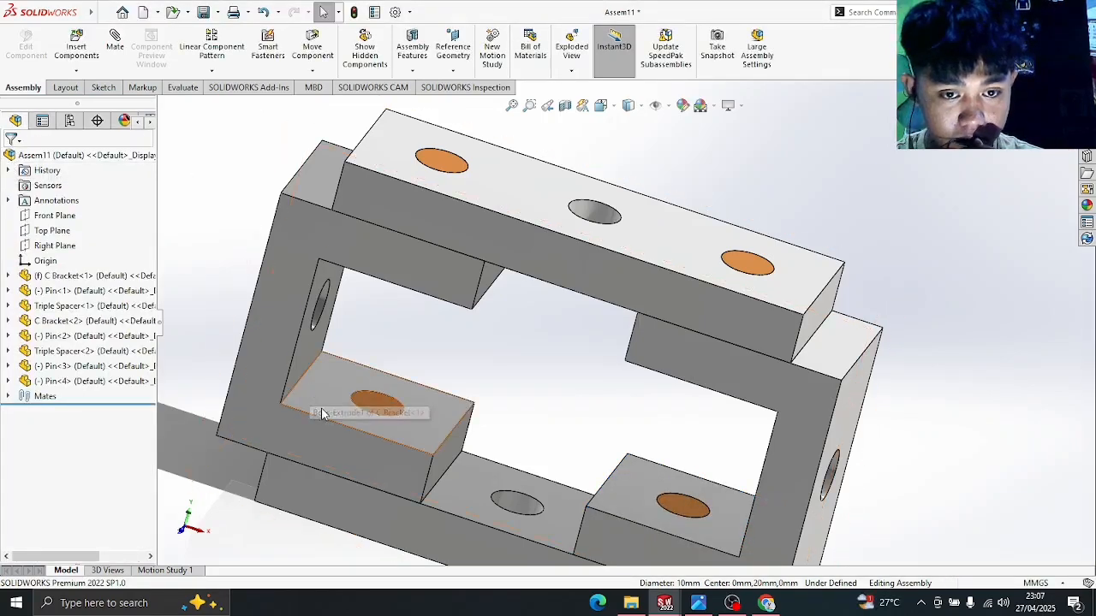
# - Switch to Isometric view and compare the assembly against the EX 2 reference drawing
pyautogui.press('space')
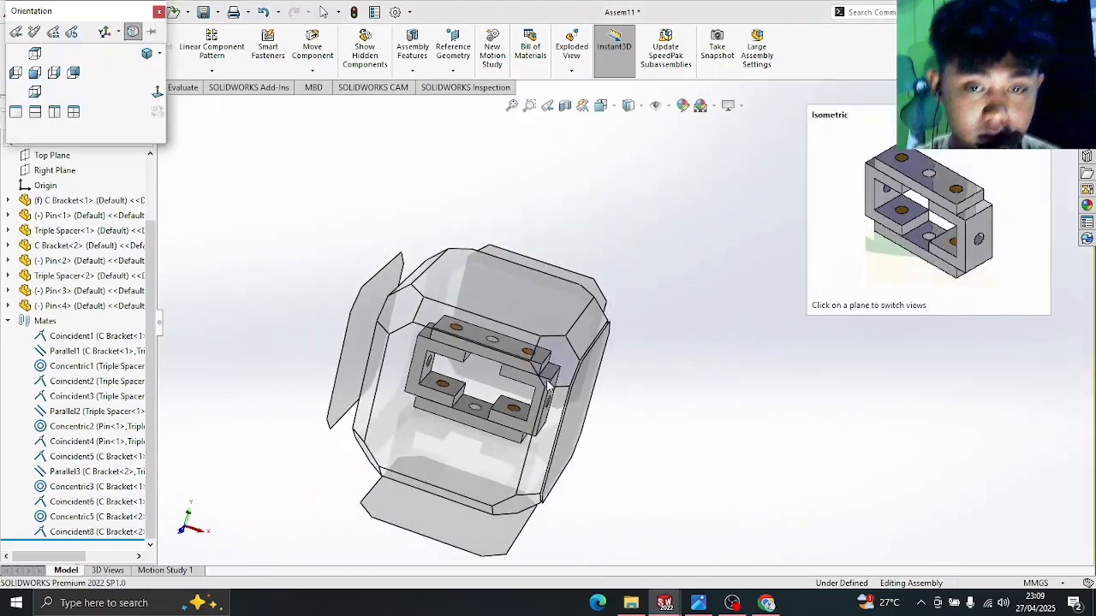
pyautogui.click(552, 356)
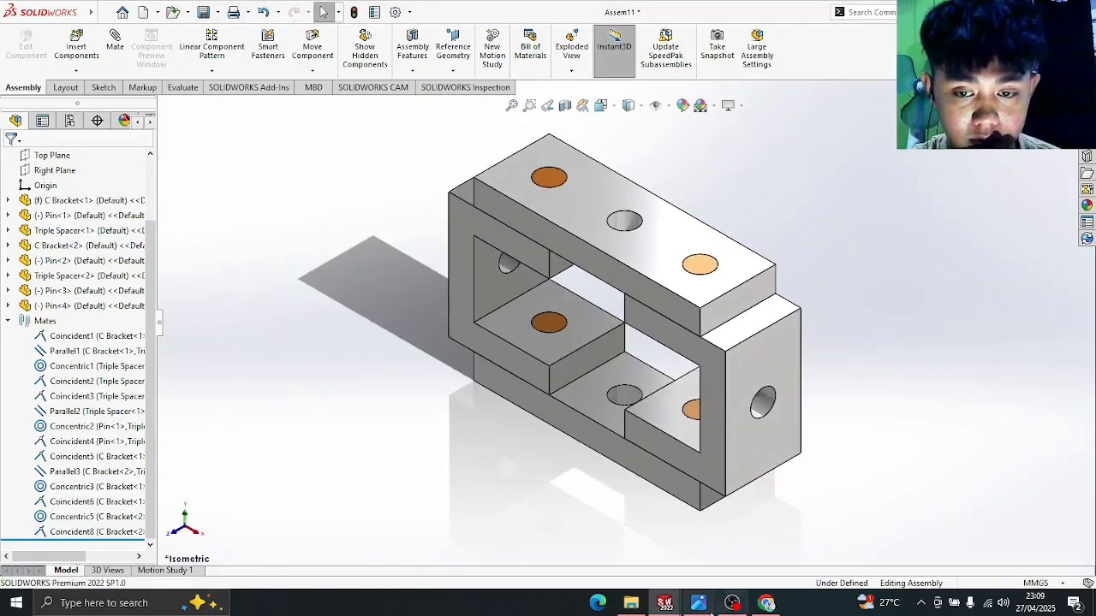
pyautogui.click(765, 604)
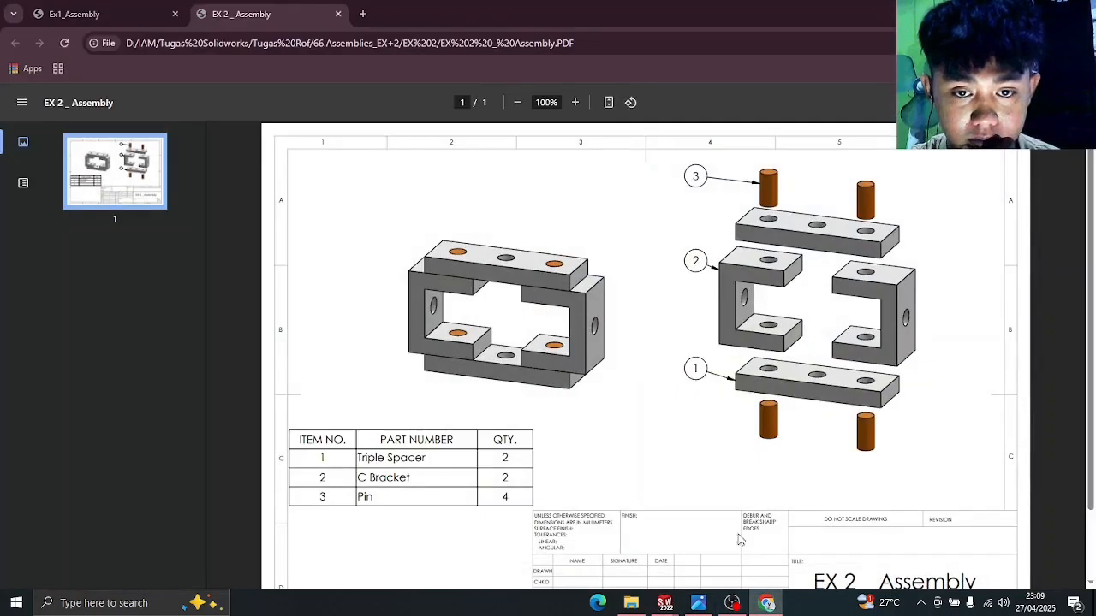
pyautogui.click(768, 606)
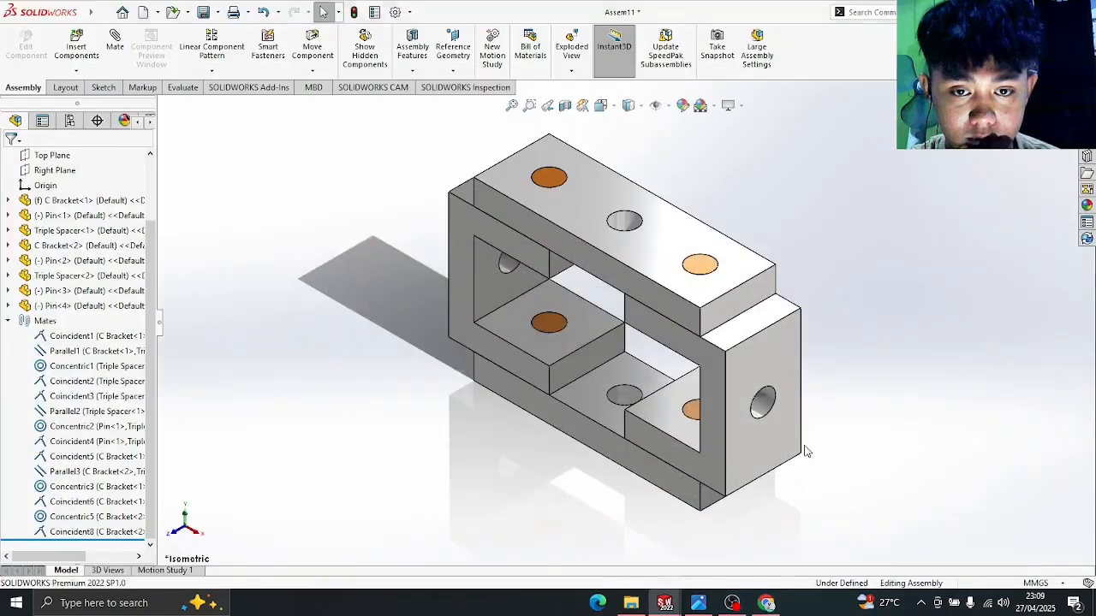
pyautogui.moveTo(805, 453); pyautogui.dragTo(596, 529, button='middle')
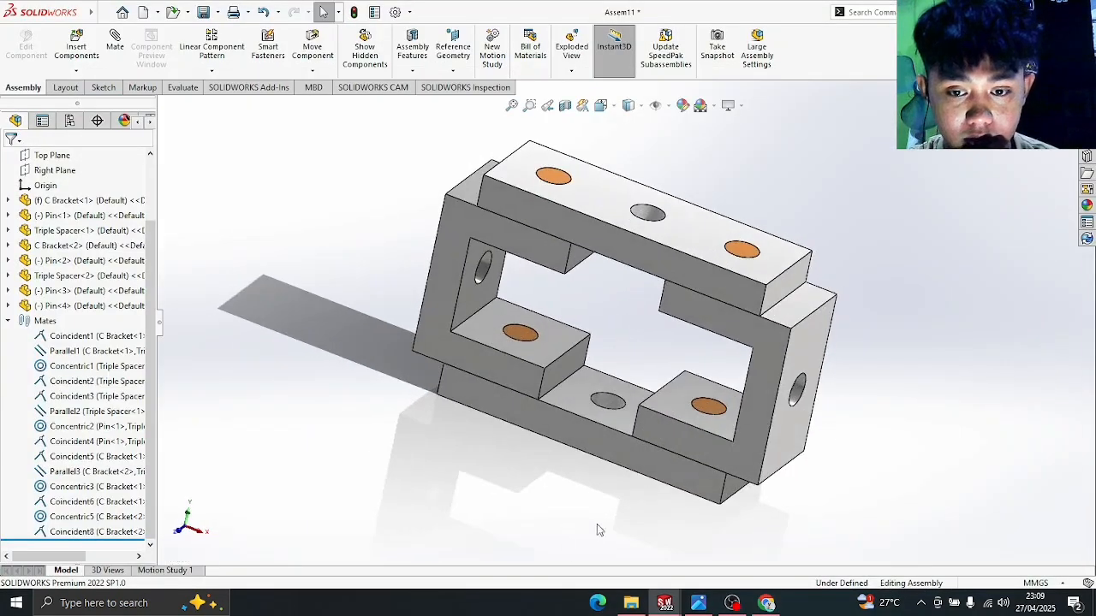
# - Open the EX 3 _ Assembly PDF from 66.Assemblies_EX+3 > EX 3, then return to SOLIDWORKS
pyautogui.click(629, 603)
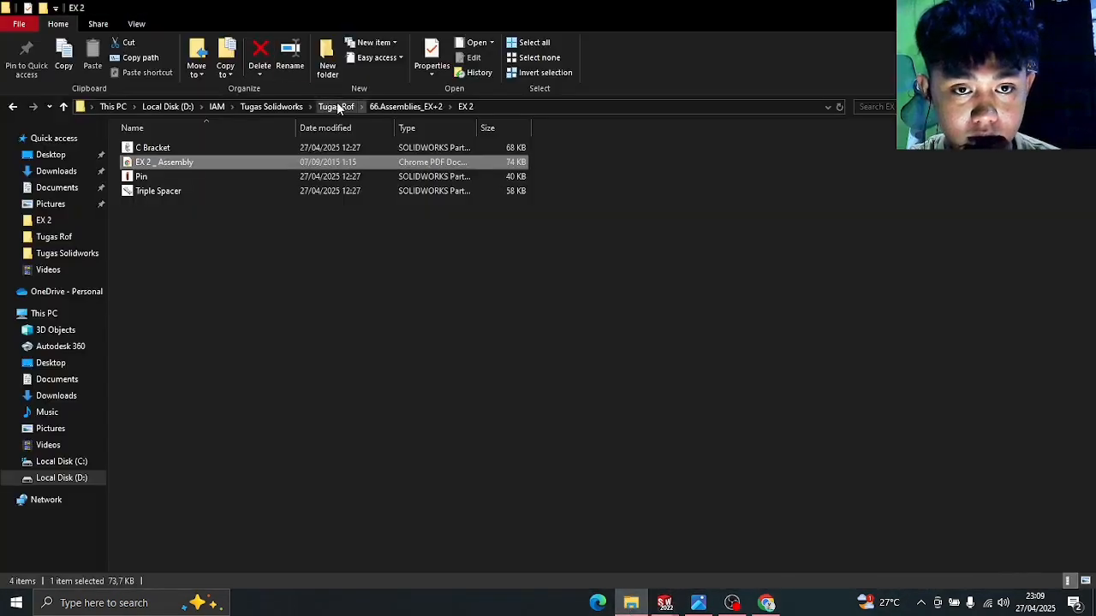
pyautogui.click(338, 106)
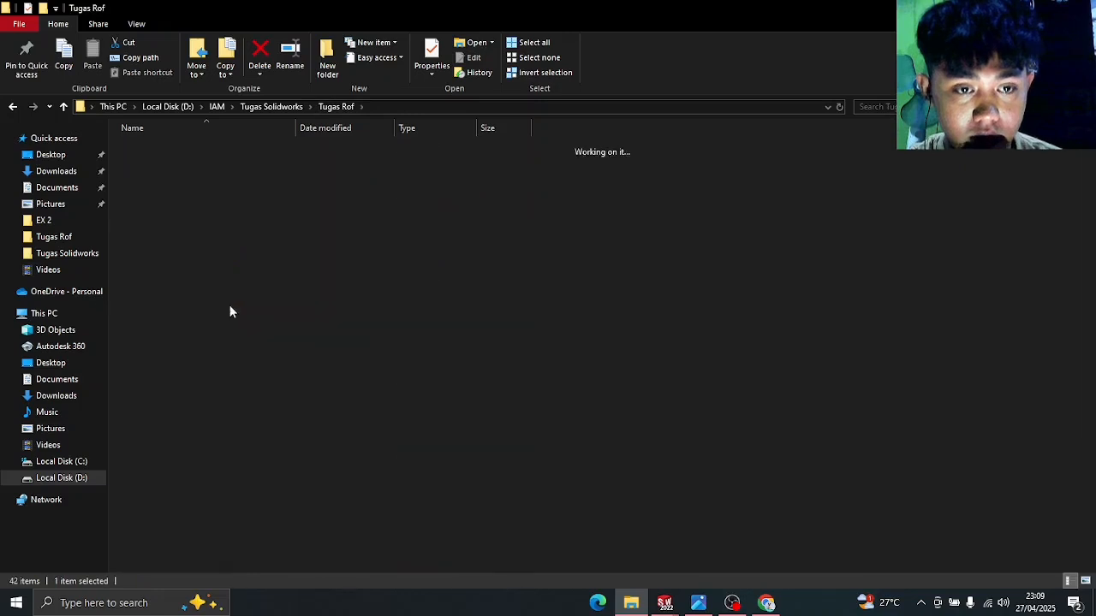
pyautogui.doubleClick(209, 149)
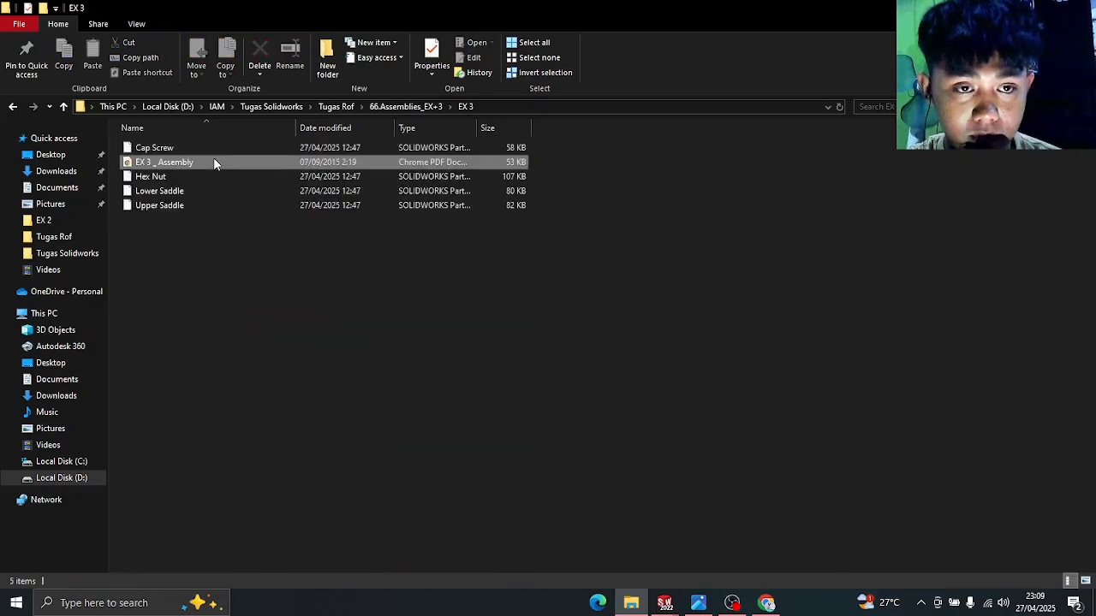
pyautogui.doubleClick(213, 162)
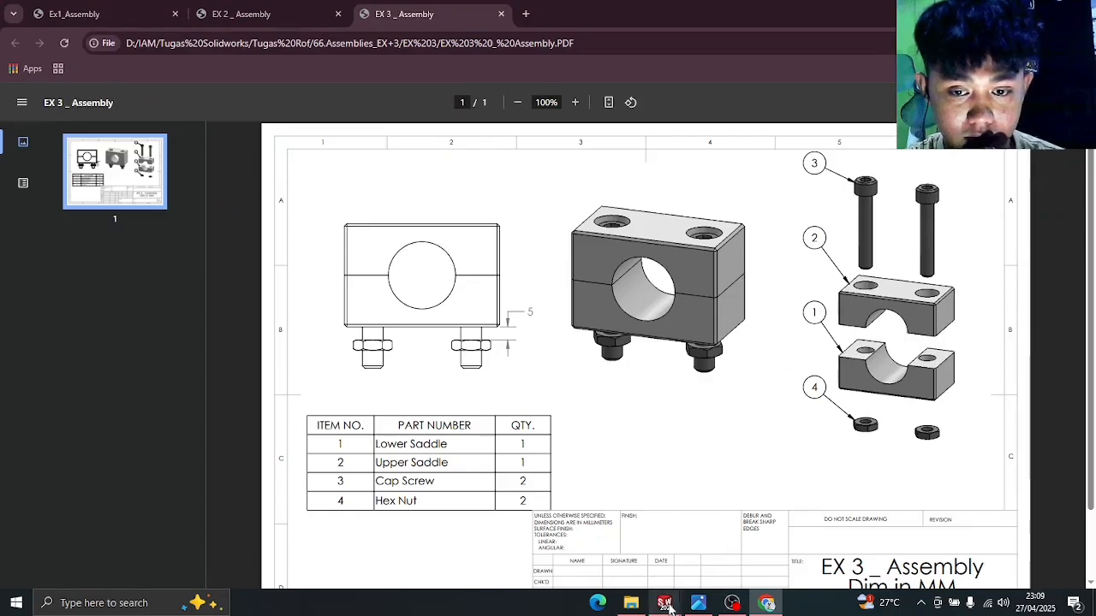
pyautogui.moveTo(668, 608)
pyautogui.click(664, 535)
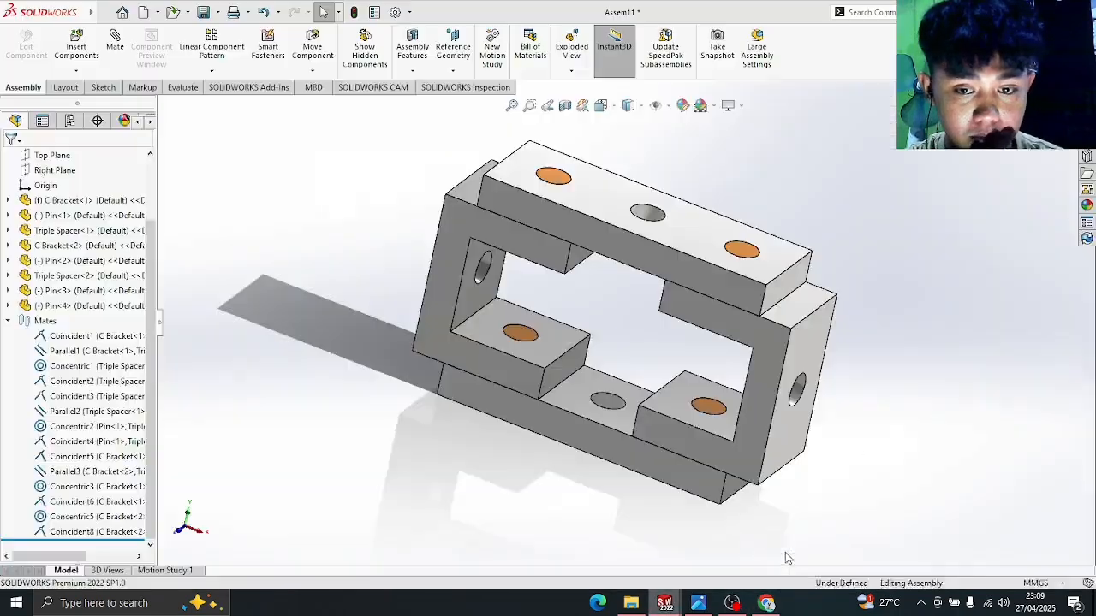
# - Start a new assembly and place Upper Saddle from 66.Assemblies_EX+3 > EX 3 as its first component
pyautogui.click(124, 17)
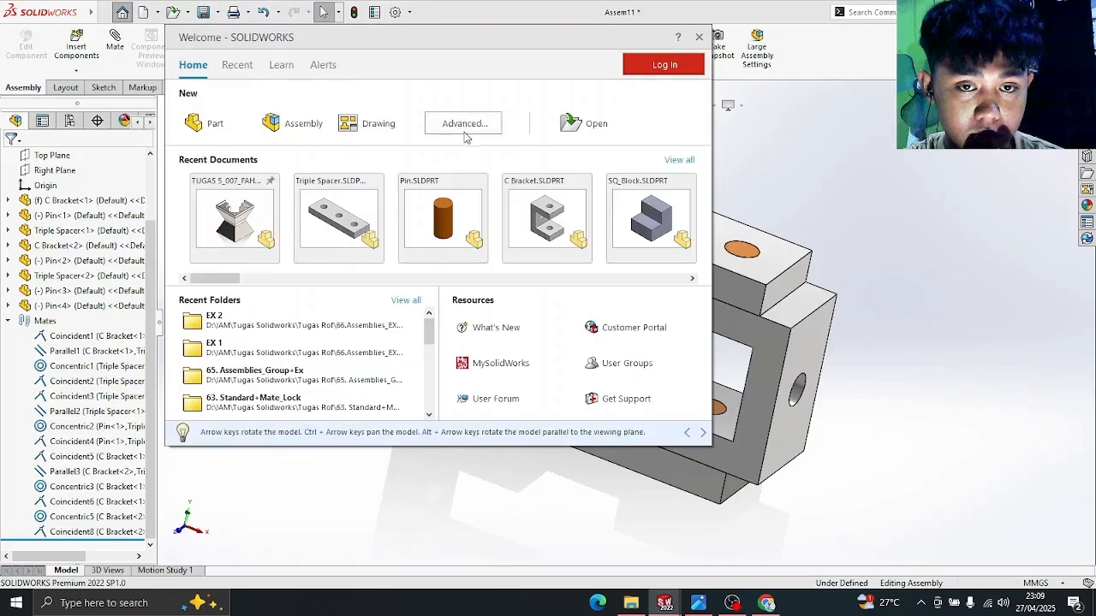
pyautogui.click(292, 122)
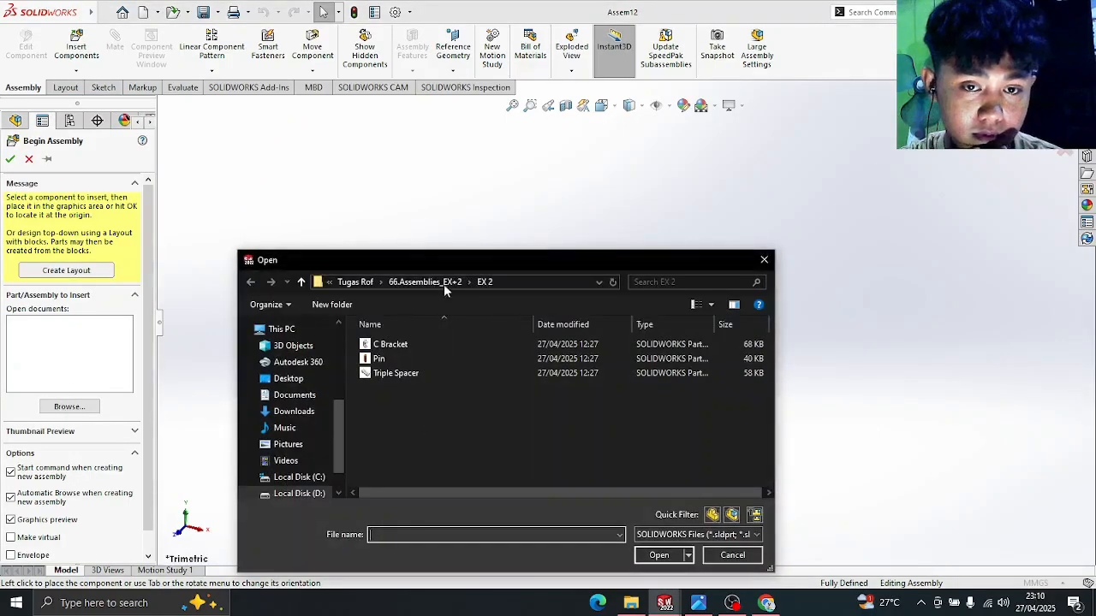
pyautogui.click(443, 286)
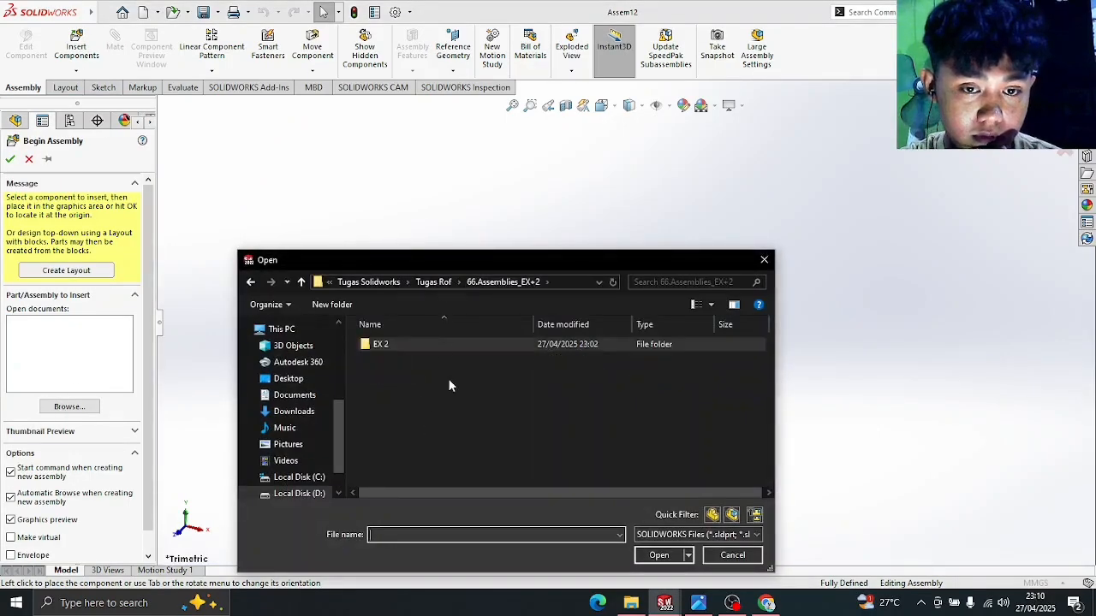
pyautogui.click(435, 283)
pyautogui.scroll(-3, 443, 428)
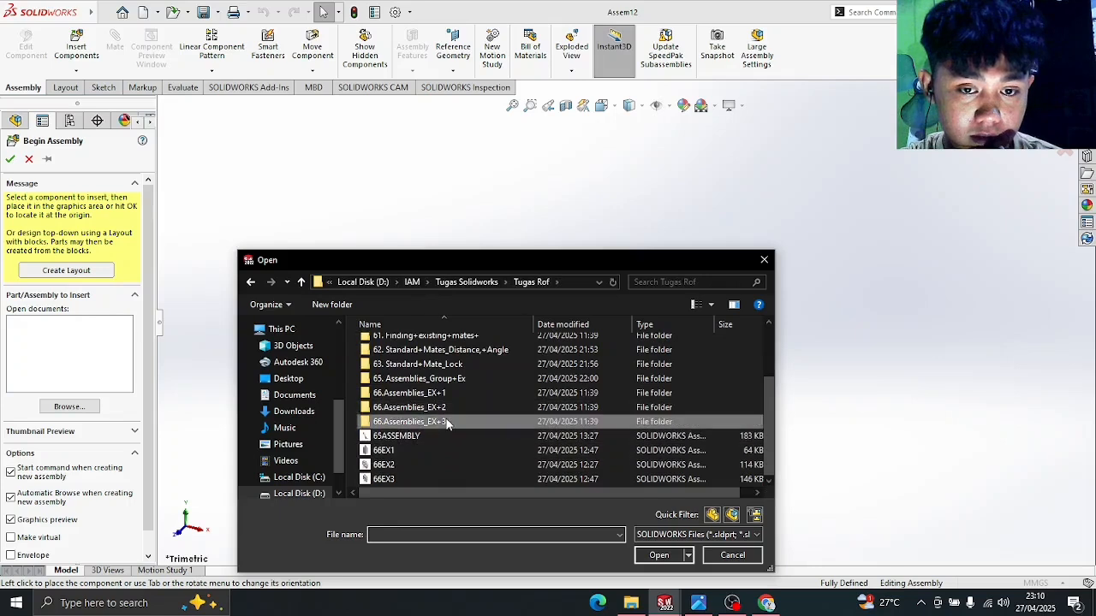
pyautogui.doubleClick(447, 422)
pyautogui.doubleClick(438, 346)
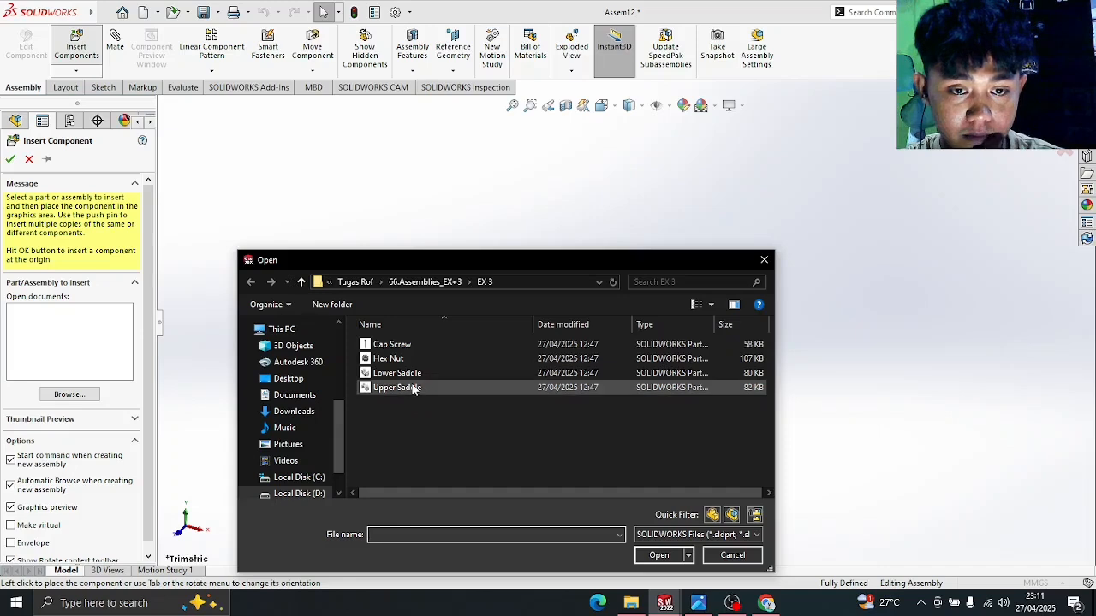
pyautogui.click(413, 388)
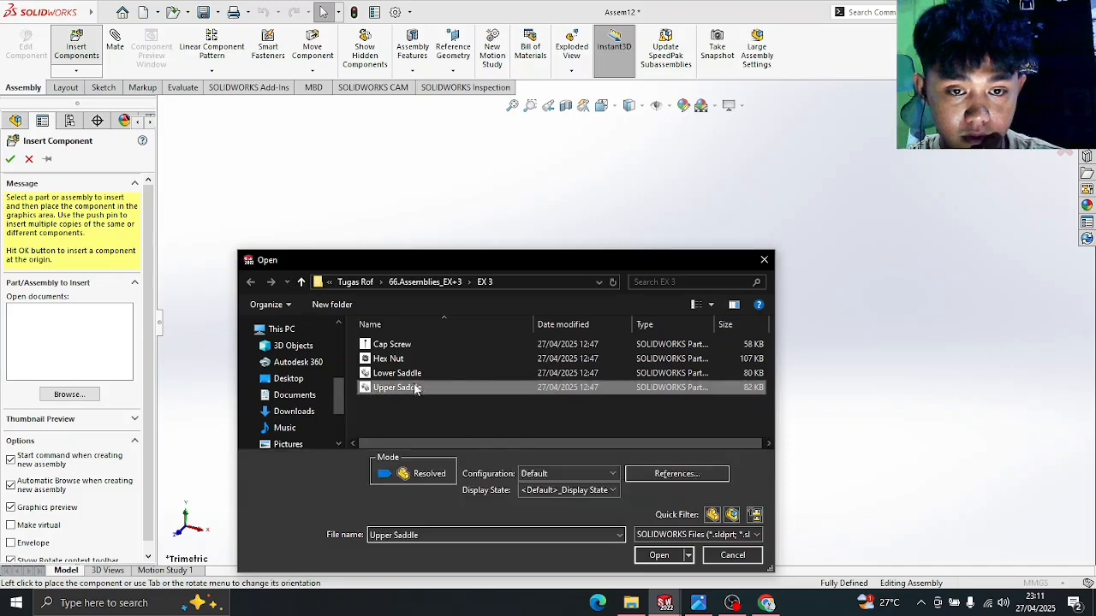
pyautogui.click(660, 555)
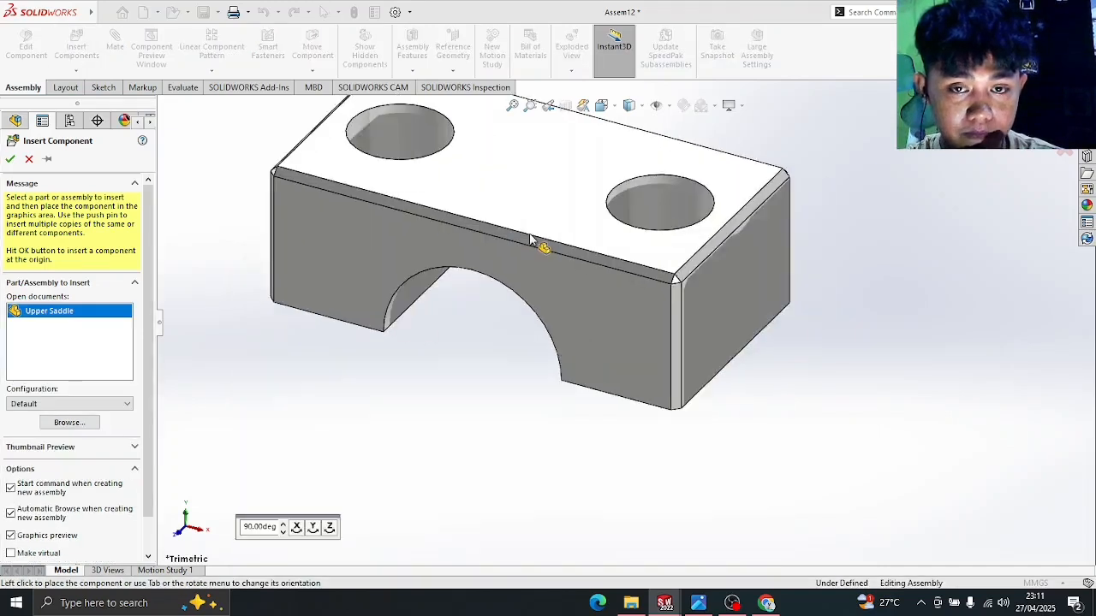
pyautogui.click(541, 257)
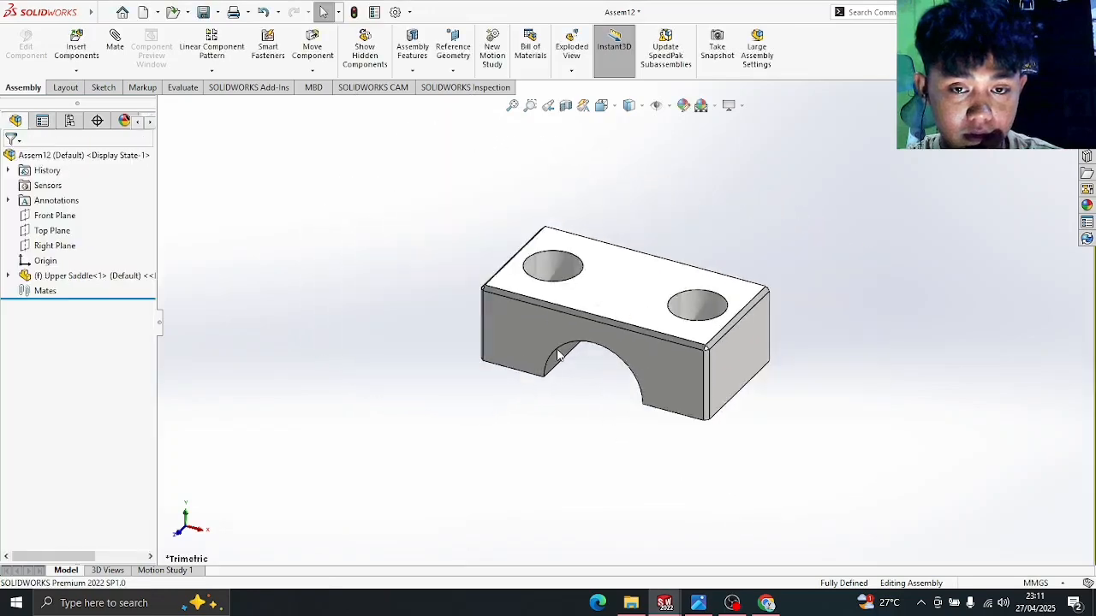
pyautogui.moveTo(580, 406); pyautogui.dragTo(600, 342, button='middle')
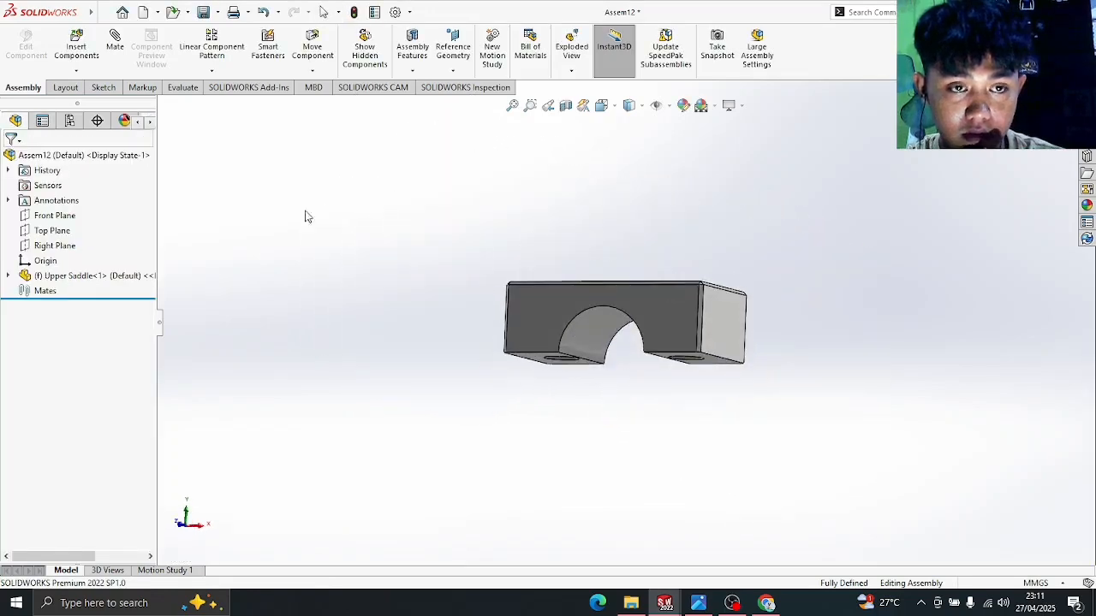
# - Insert and place the Lower Saddle, a Cap Screw and a Hex Nut
pyautogui.click(70, 53)
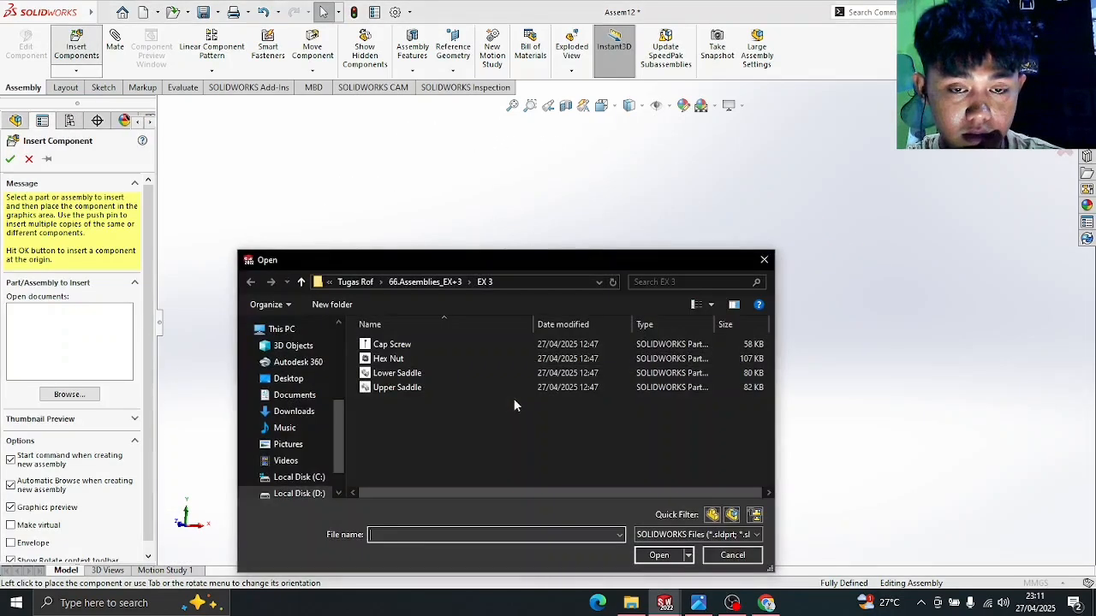
pyautogui.click(414, 375)
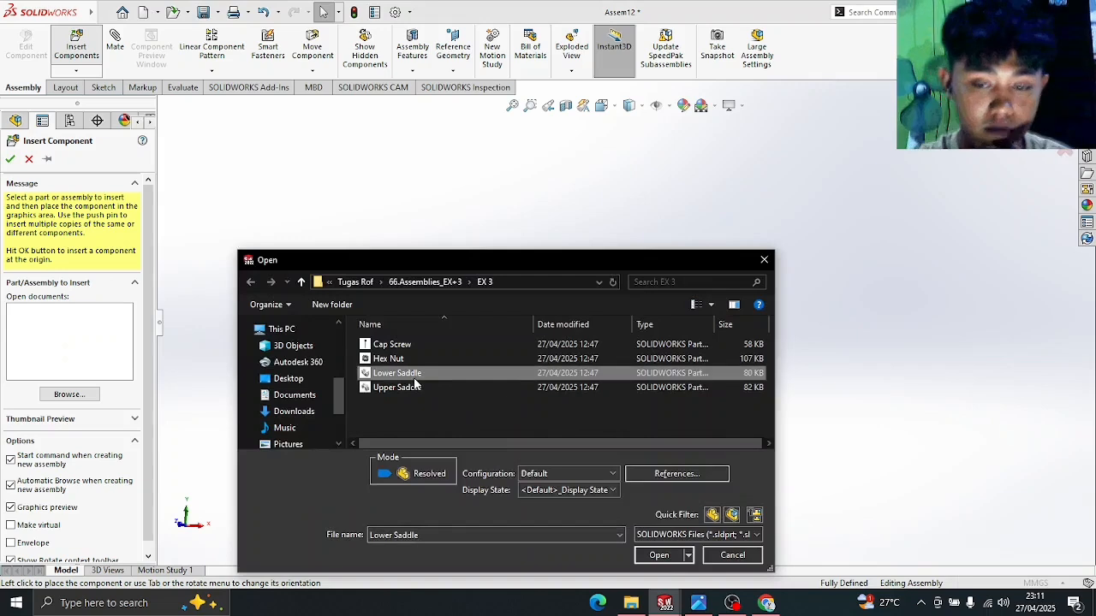
pyautogui.hotkey('shift', 'Up')
pyautogui.hotkey('shift', 'Up')
pyautogui.press('Return')
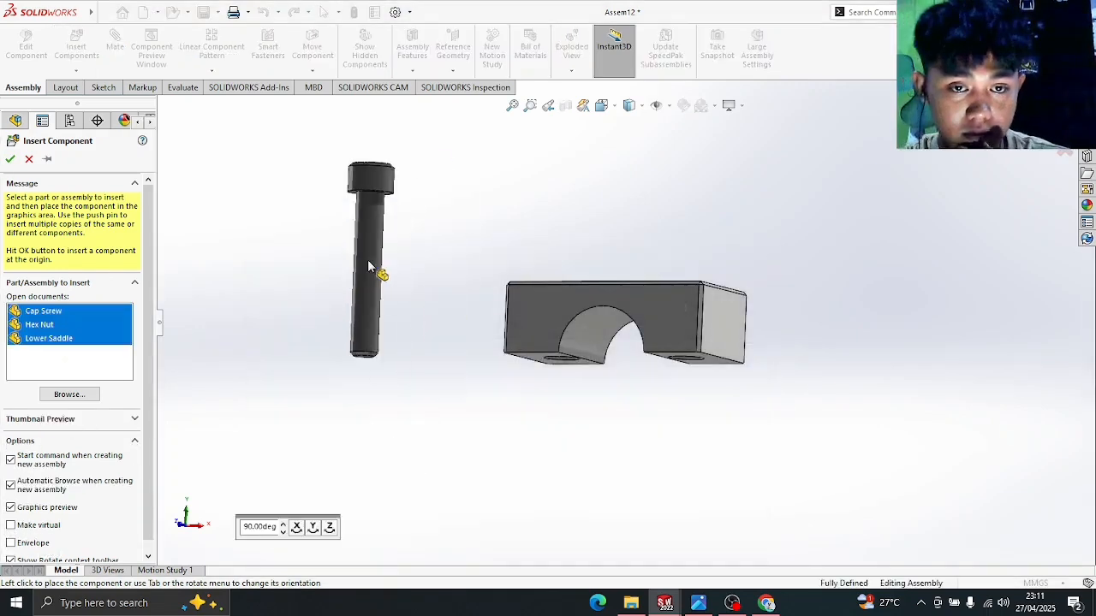
pyautogui.click(368, 268)
pyautogui.click(501, 231)
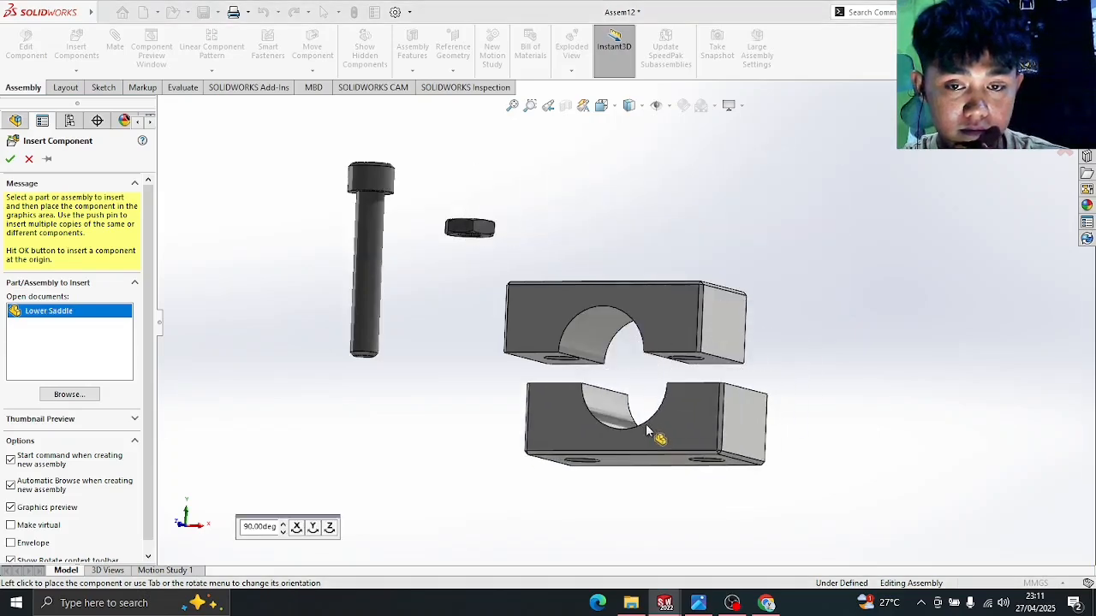
pyautogui.click(646, 424)
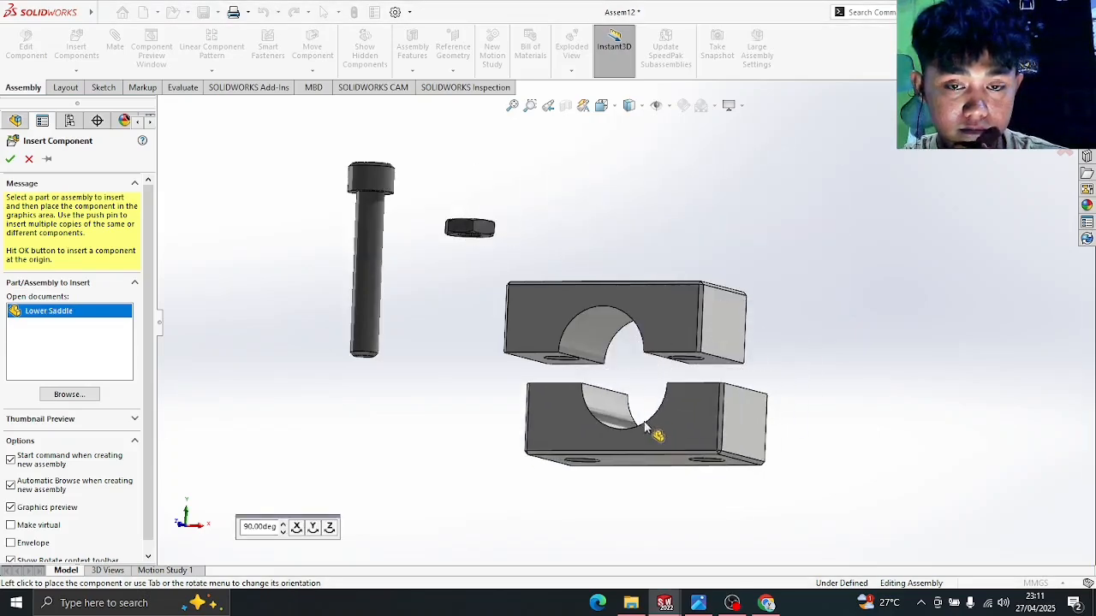
# - Check the practice drawing and the EX 3 Assembly reference PDF
pyautogui.click(709, 604)
pyautogui.click(709, 604)
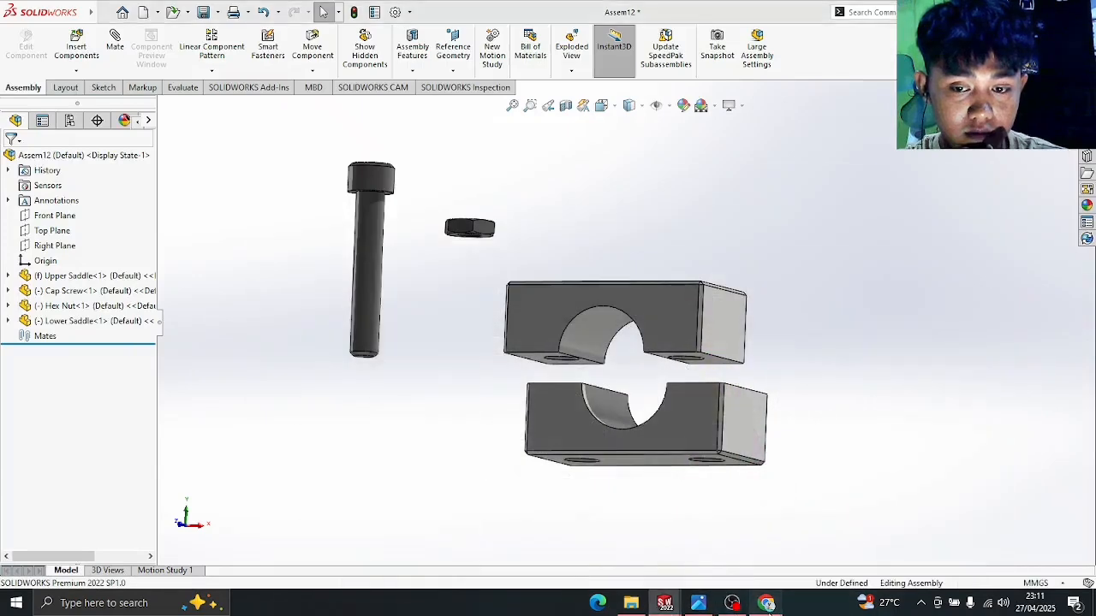
pyautogui.click(767, 603)
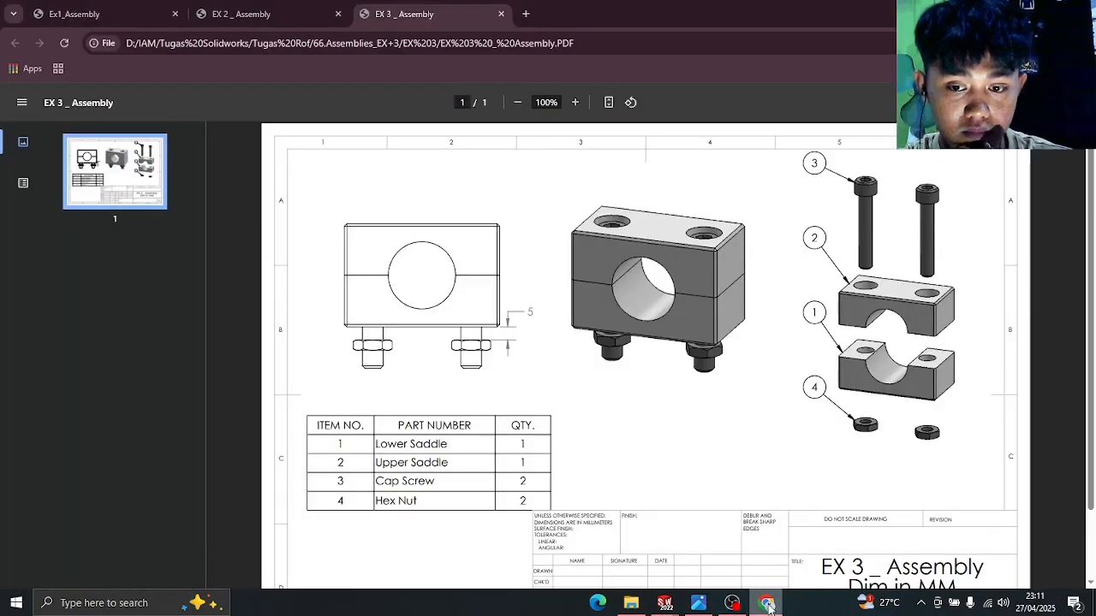
pyautogui.click(767, 603)
# - Insert and place a second Cap Screw and Hex Nut
pyautogui.click(76, 43)
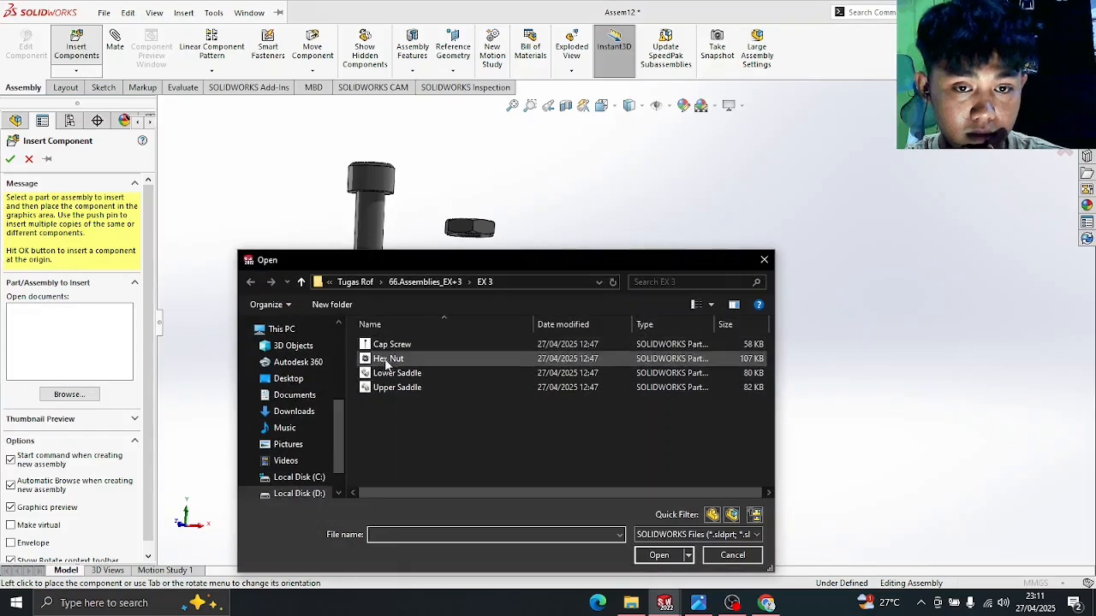
pyautogui.click(402, 347)
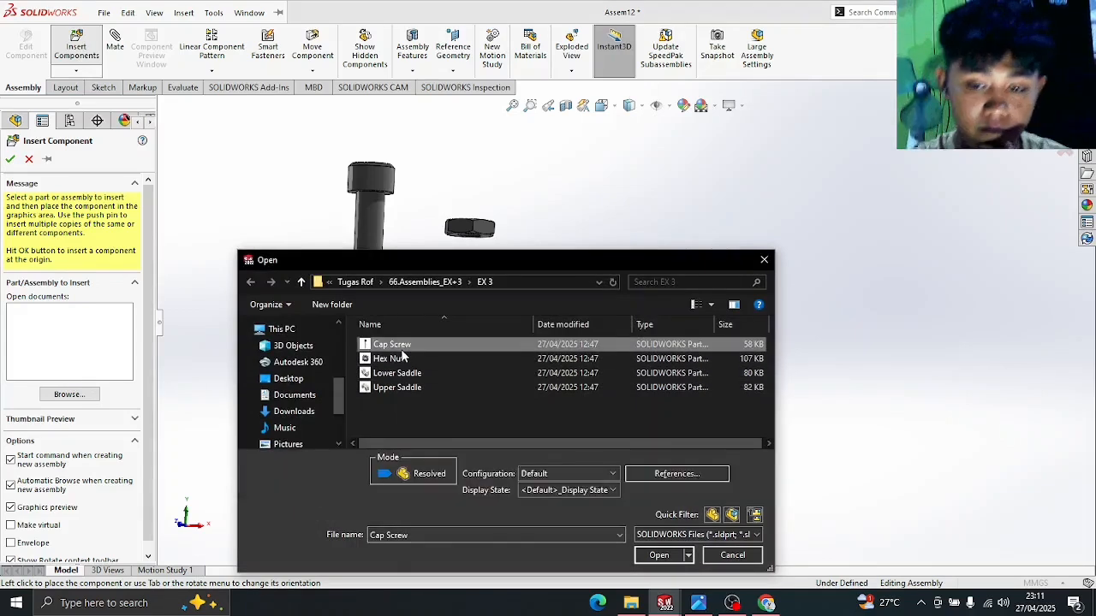
pyautogui.keyDown('ctrl'); pyautogui.click(402, 357); pyautogui.keyUp('ctrl')
pyautogui.press('Return')
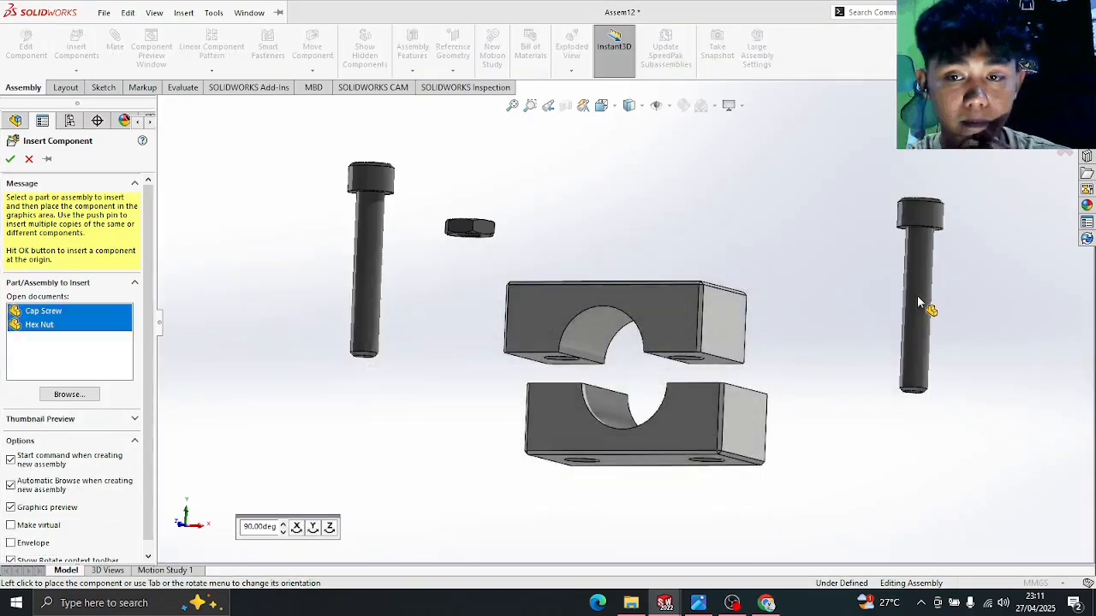
pyautogui.click(899, 284)
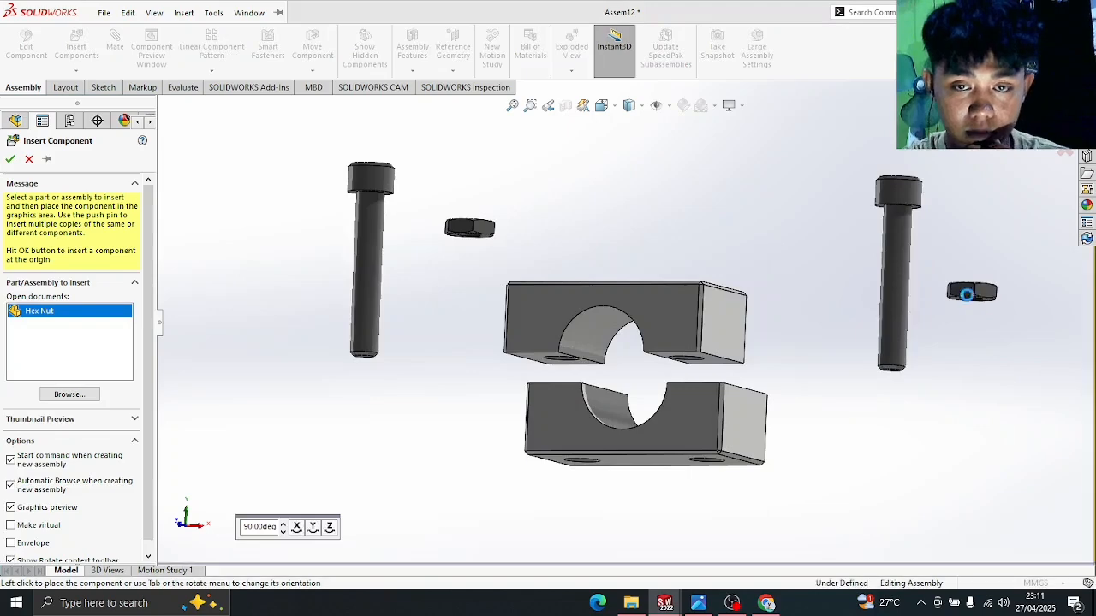
pyautogui.click(968, 293)
pyautogui.moveTo(734, 235); pyautogui.dragTo(765, 237, button='middle')
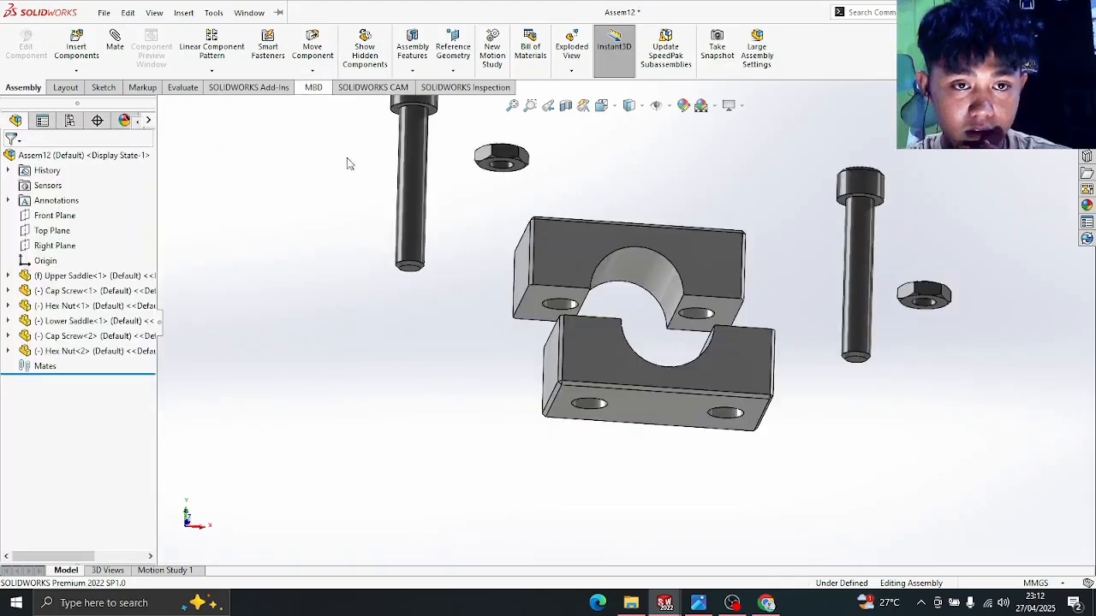
pyautogui.moveTo(764, 267); pyautogui.dragTo(750, 350, button='middle')
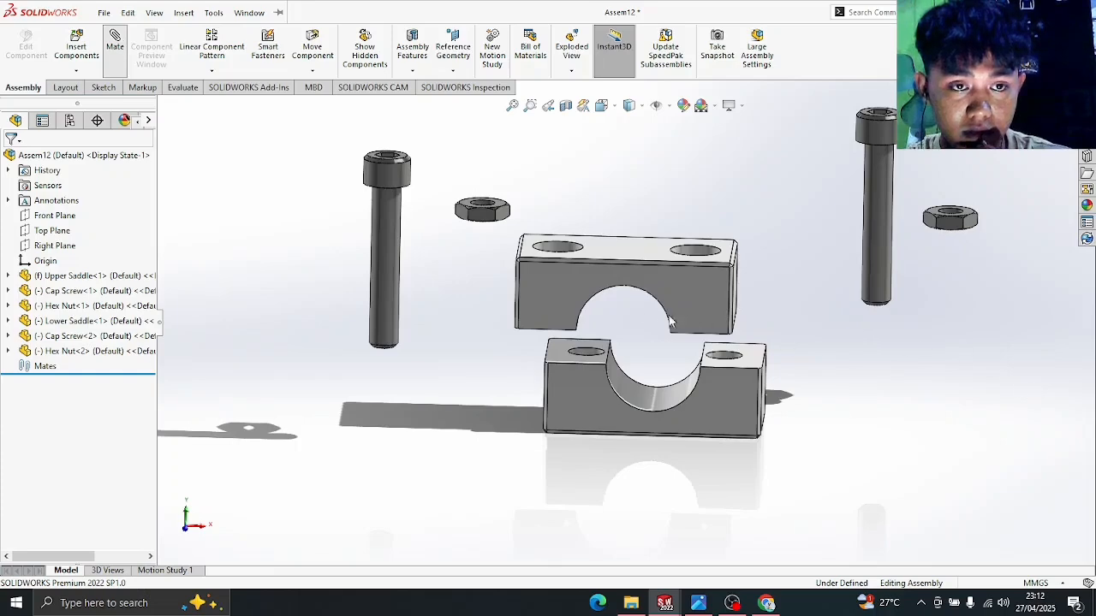
# - Add a Coincident mate between matching bolt-hole edges of the Lower and Upper Saddles
pyautogui.scroll(-3, 659, 338)
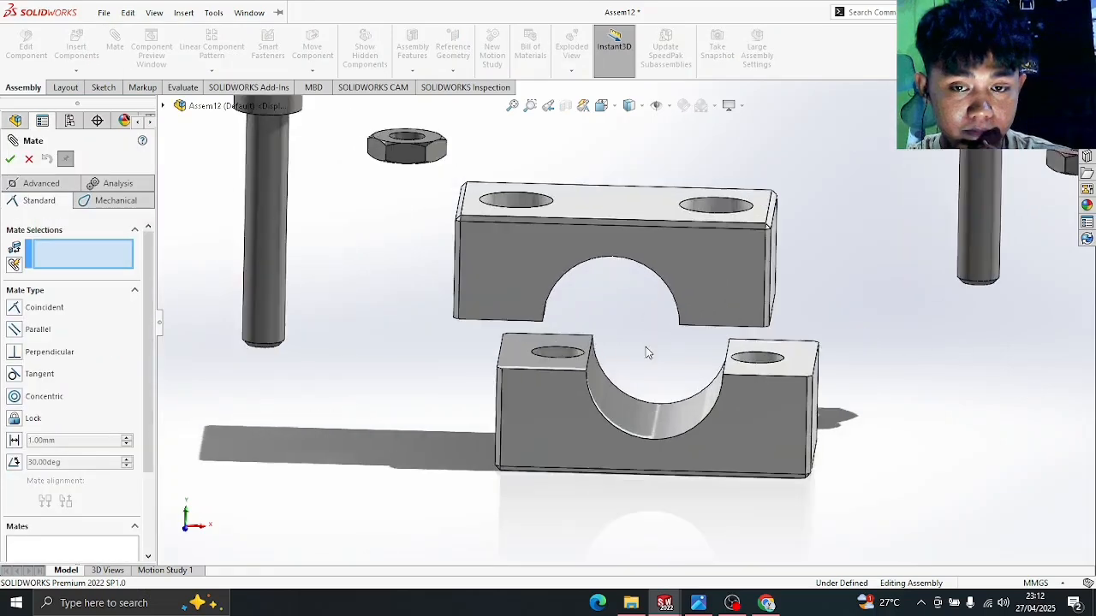
pyautogui.click(575, 351)
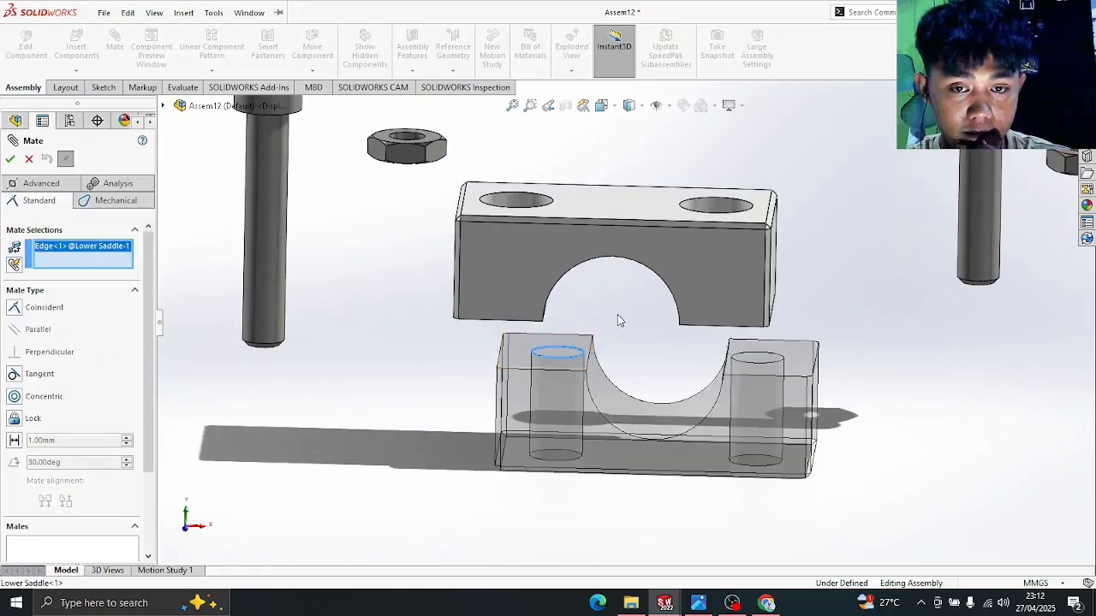
pyautogui.moveTo(616, 318); pyautogui.dragTo(670, 191, button='middle')
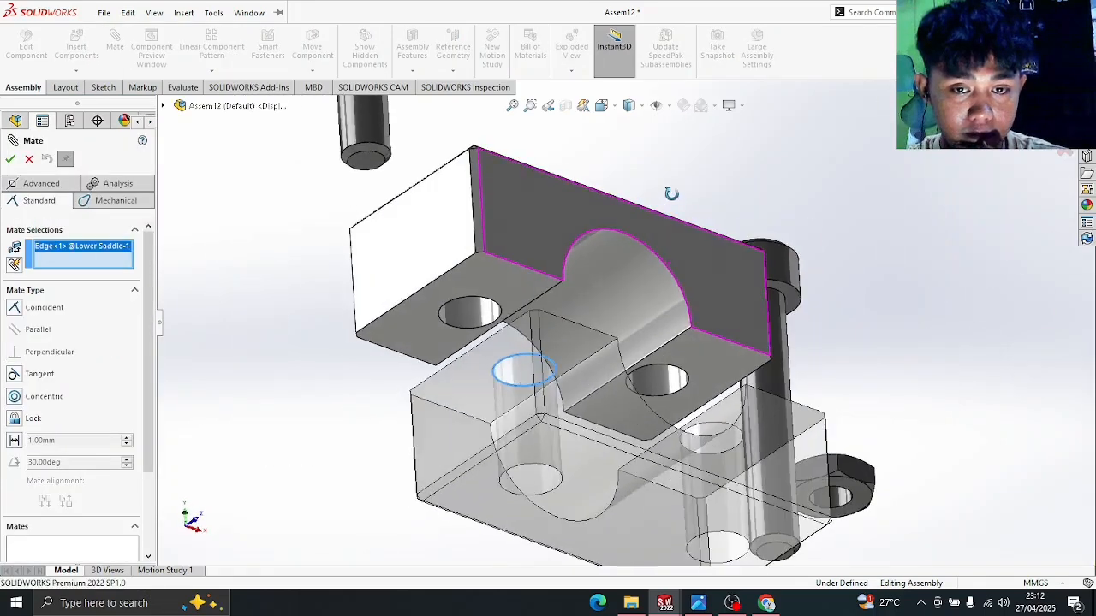
pyautogui.click(492, 308)
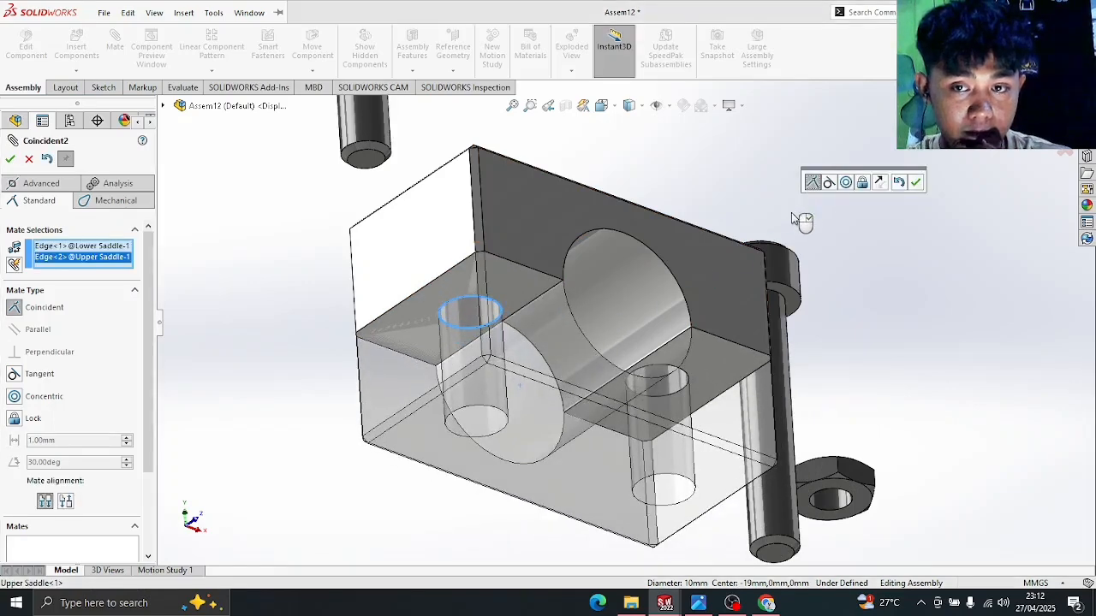
pyautogui.moveTo(773, 245); pyautogui.dragTo(738, 260, button='middle')
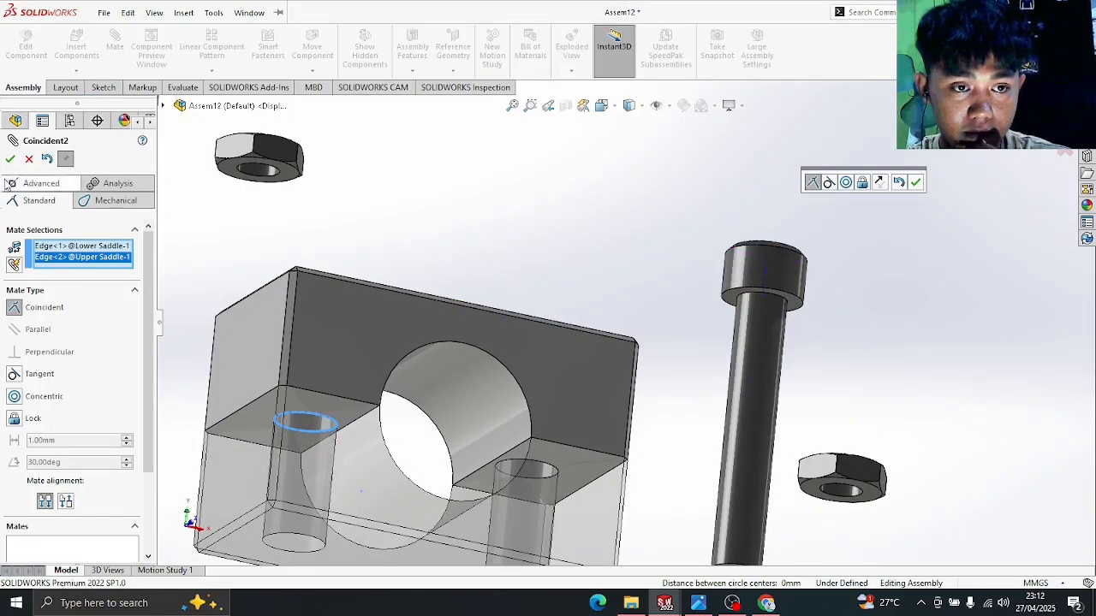
pyautogui.click(10, 158)
# - Make the Lower Saddle's front face parallel to the Upper Saddle's side face
pyautogui.scroll(3, 605, 237)
pyautogui.moveTo(605, 237); pyautogui.dragTo(557, 314, button='middle')
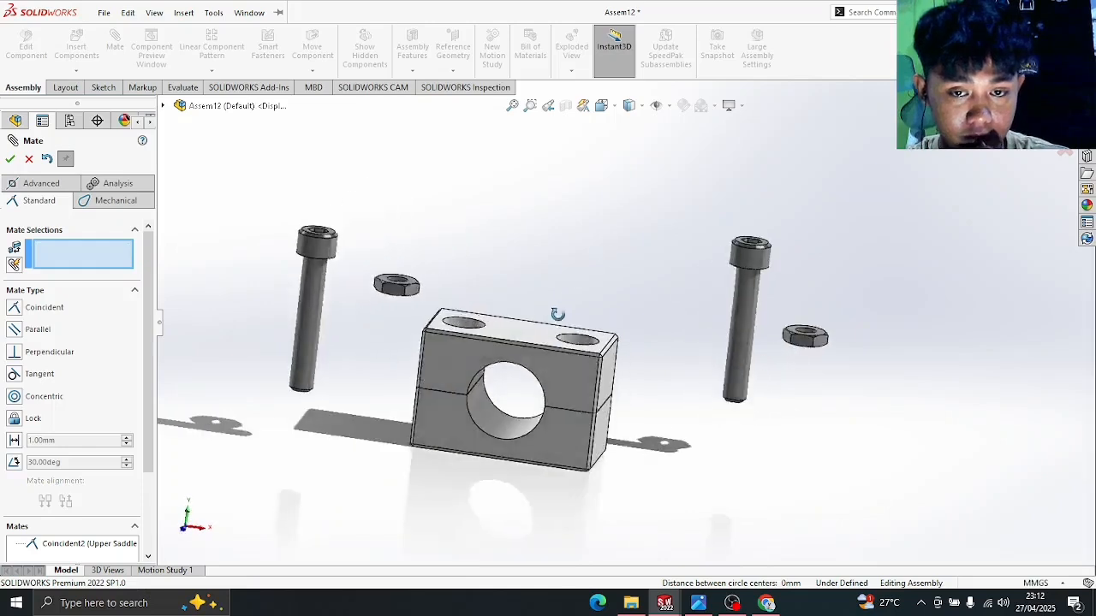
pyautogui.moveTo(573, 425); pyautogui.dragTo(464, 518)
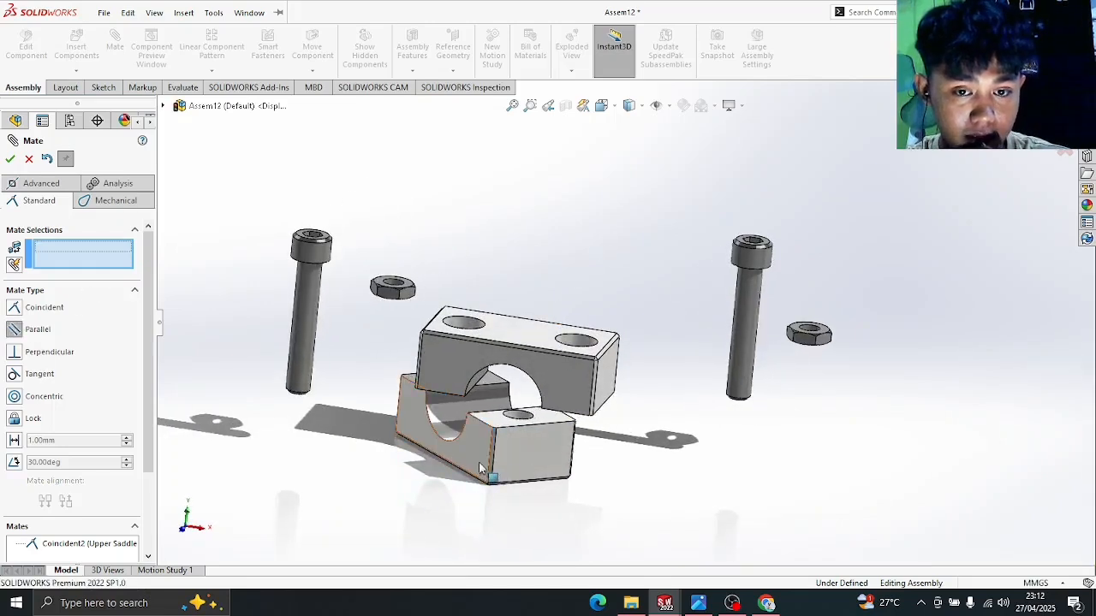
pyautogui.click(512, 457)
pyautogui.click(609, 375)
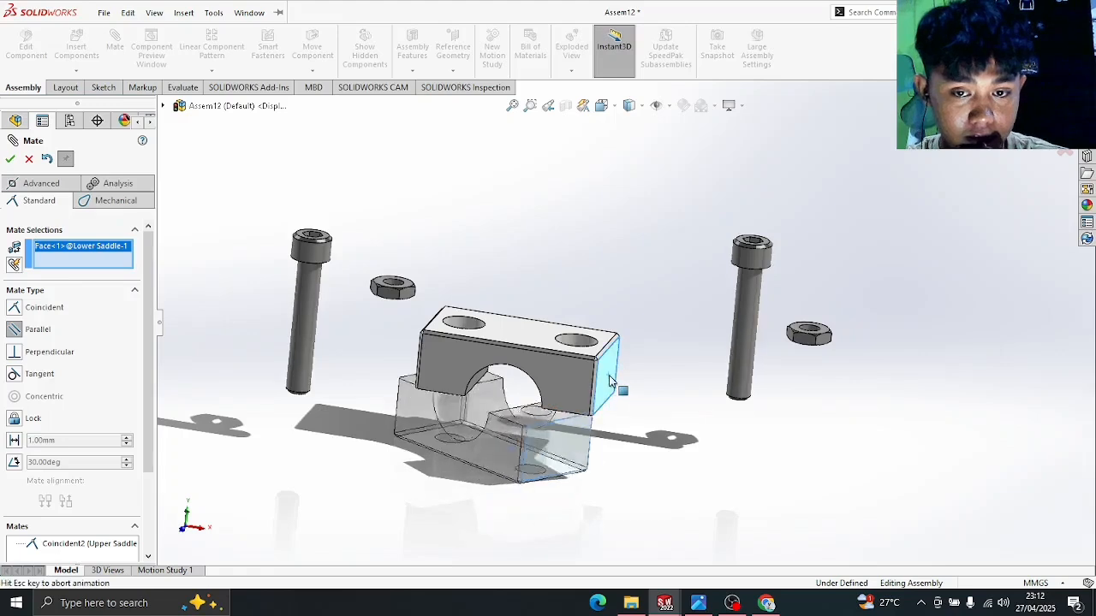
pyautogui.click(10, 160)
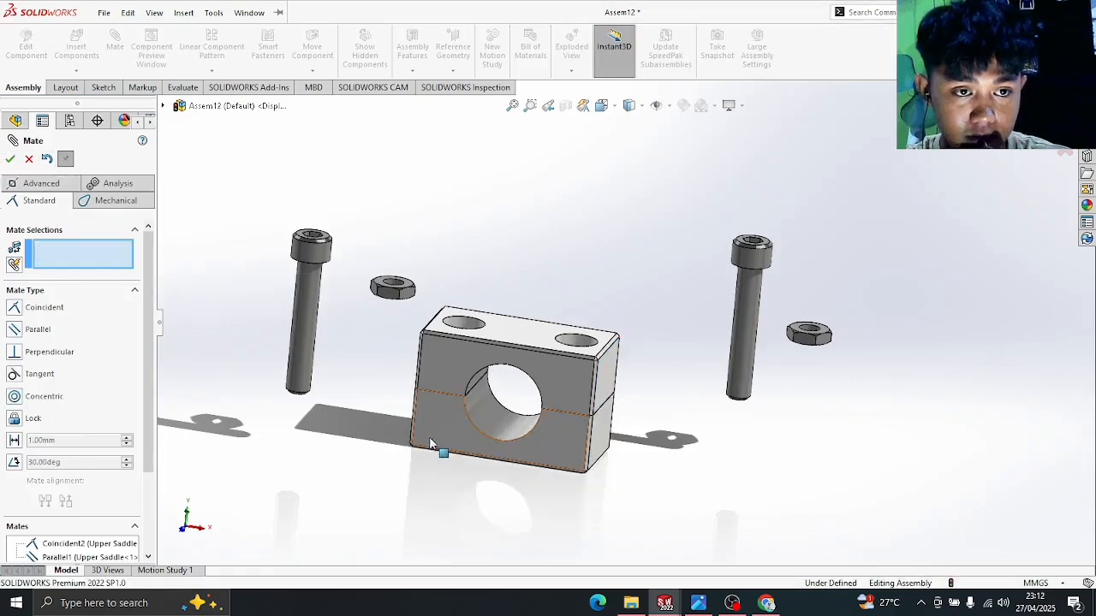
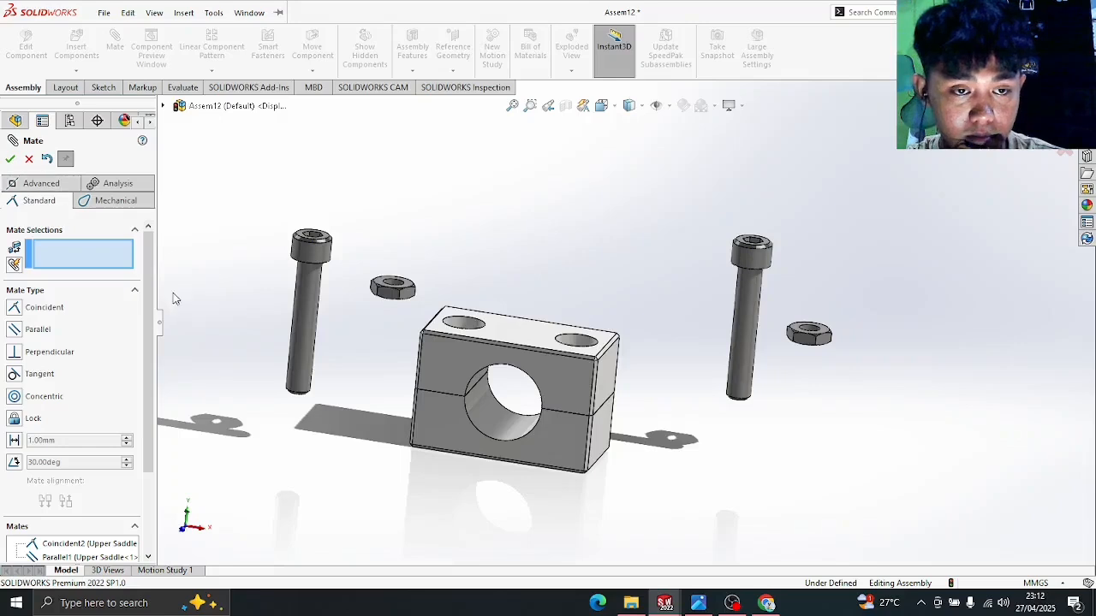
# - Center Cap Screw-1's shank concentric on the saddle's counterbored hole, clearing a wrongly picked edge
pyautogui.scroll(-3, 360, 326)
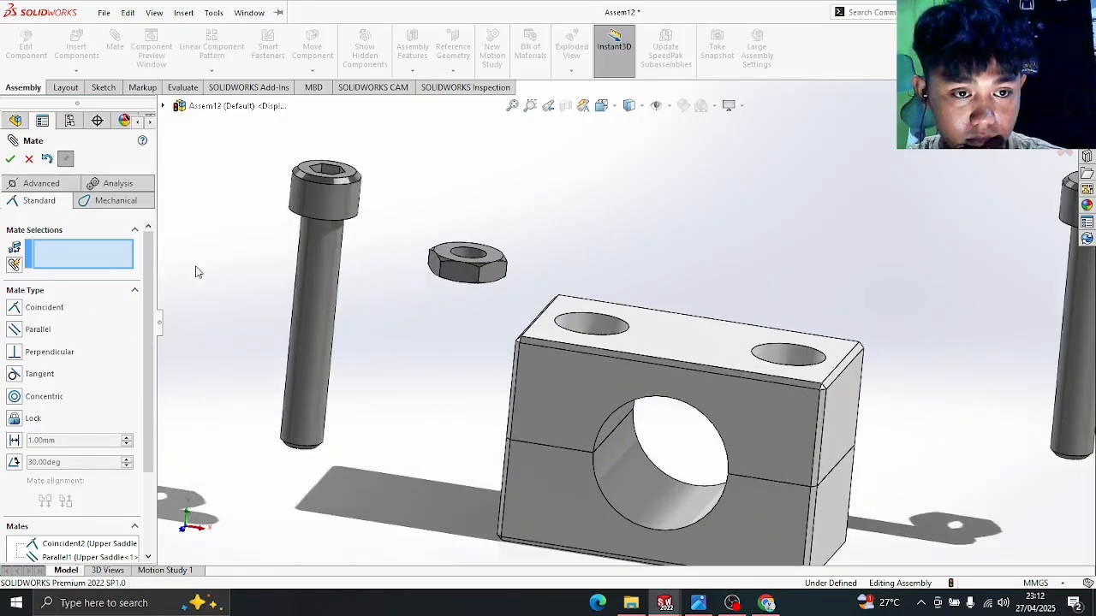
pyautogui.click(309, 307)
pyautogui.moveTo(673, 237); pyautogui.dragTo(711, 377, button='middle')
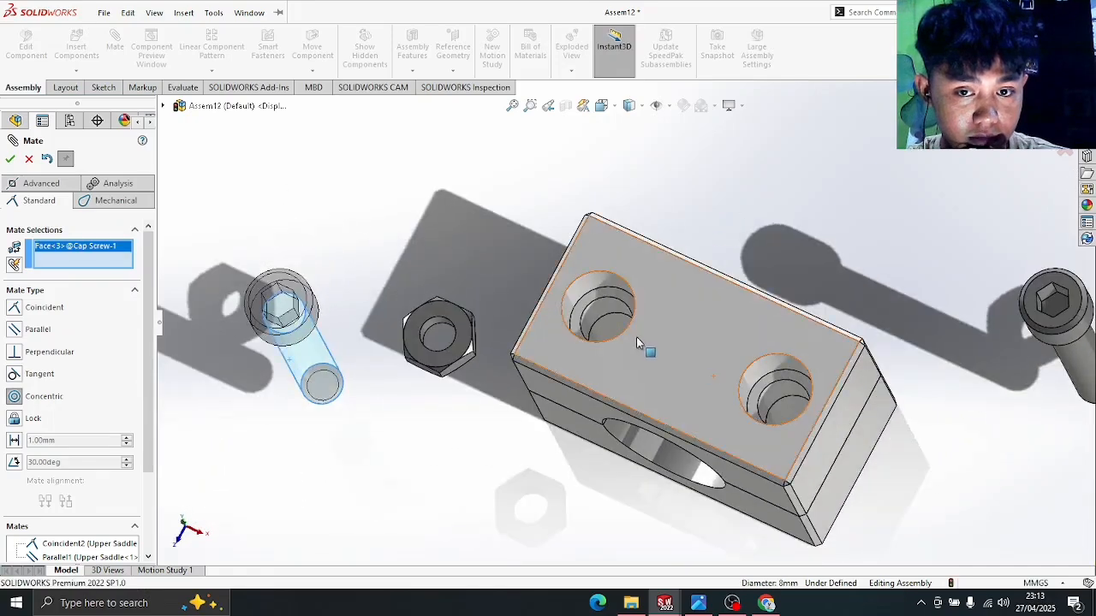
pyautogui.click(607, 323)
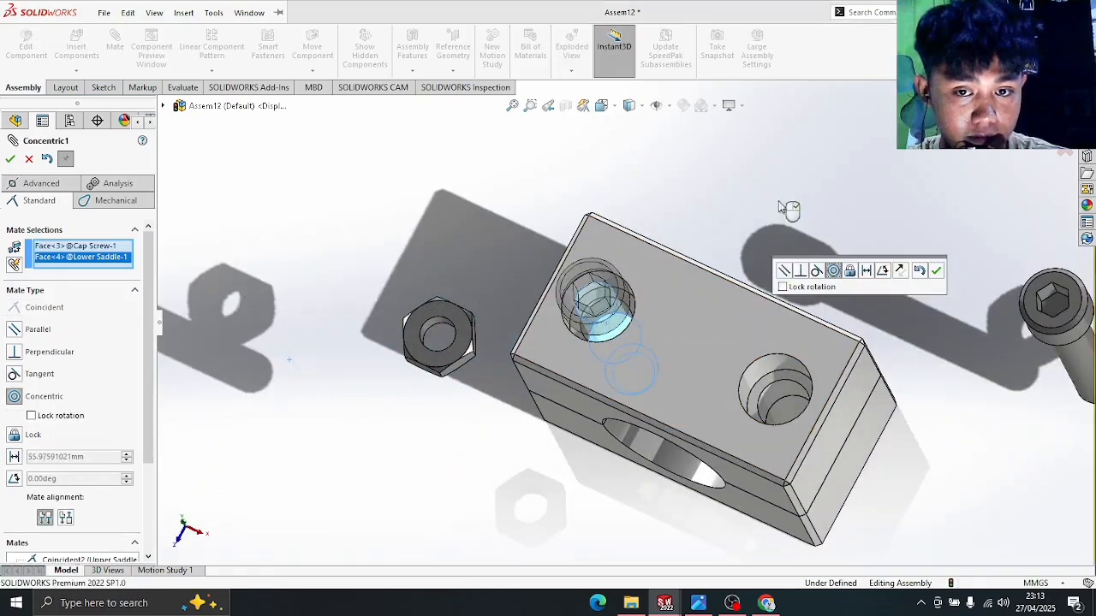
pyautogui.moveTo(788, 210); pyautogui.dragTo(786, 127, button='middle')
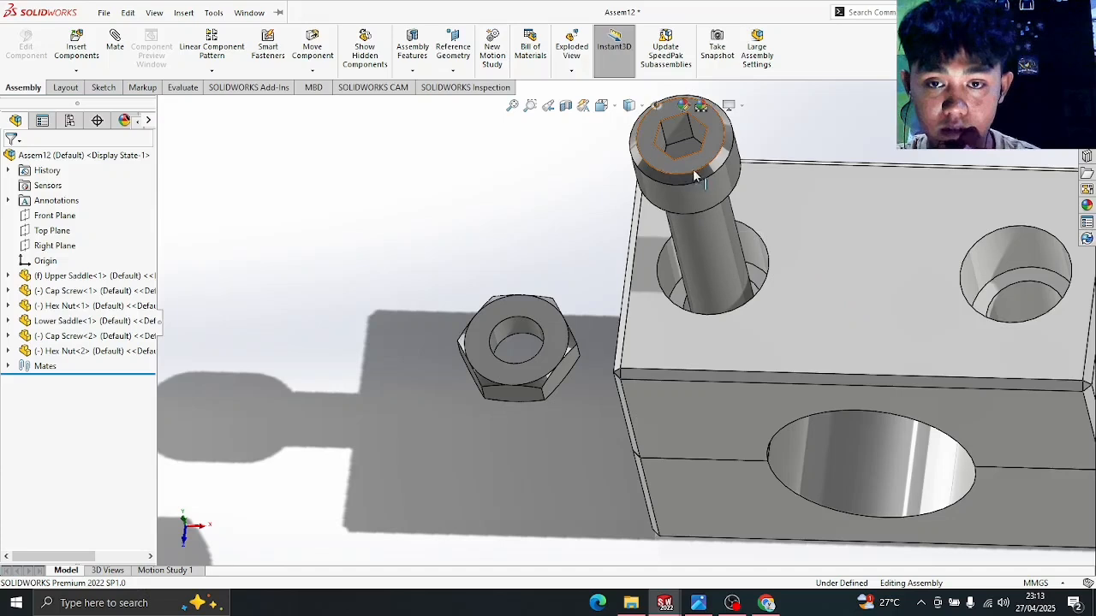
pyautogui.moveTo(695, 176); pyautogui.dragTo(727, 266)
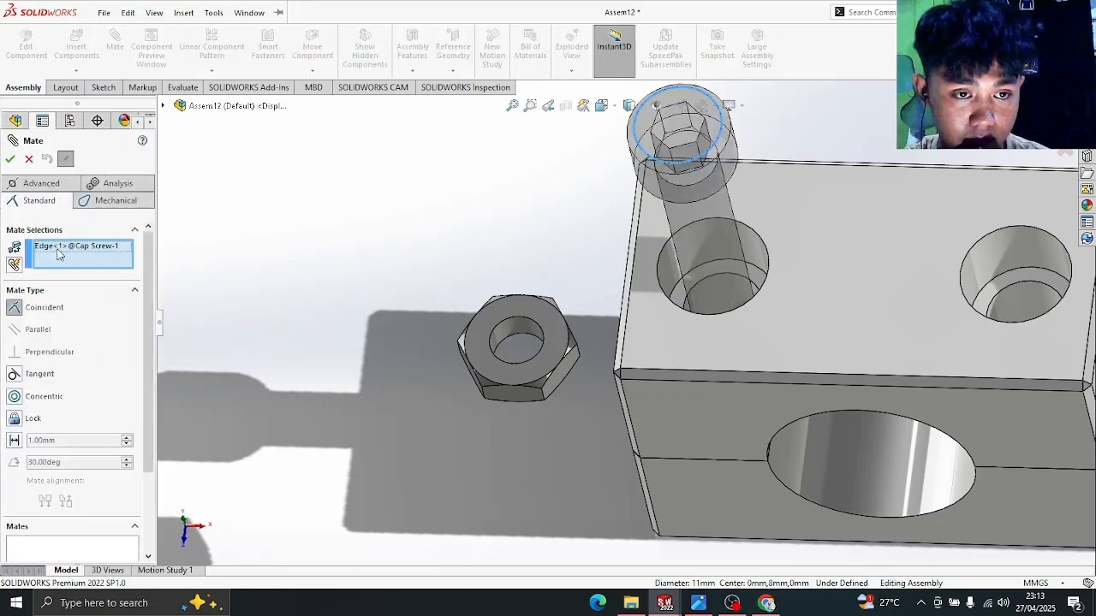
pyautogui.rightClick(58, 254)
pyautogui.click(111, 249)
# - Seat the screw head's underside coincident on the counterbore floor
pyautogui.moveTo(689, 260); pyautogui.dragTo(795, 229, button='middle')
pyautogui.moveTo(745, 191); pyautogui.dragTo(773, 118, button='middle')
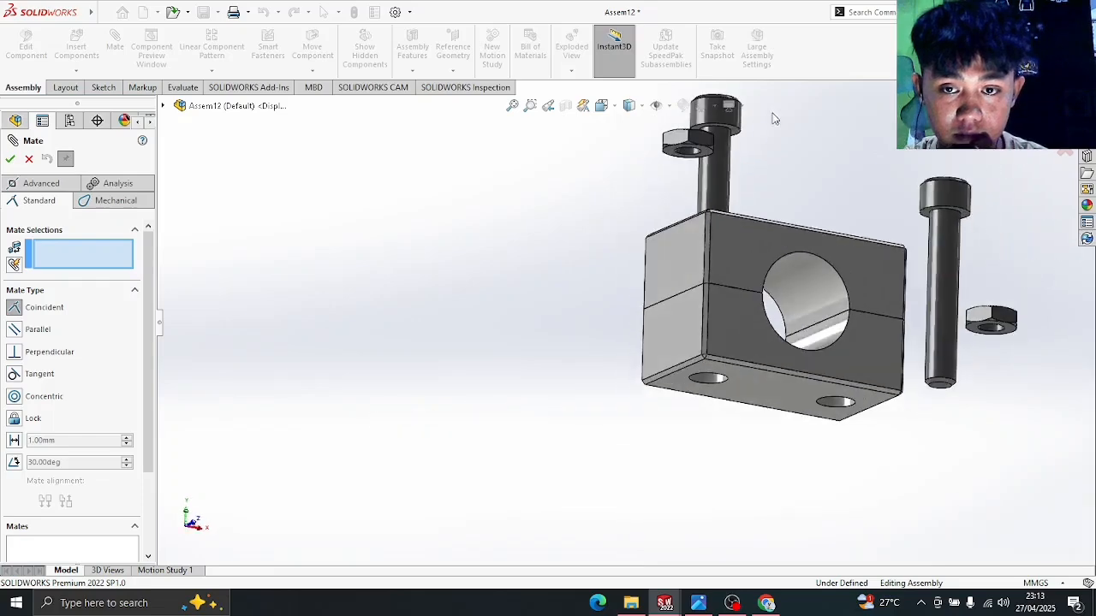
pyautogui.scroll(-6, 778, 159)
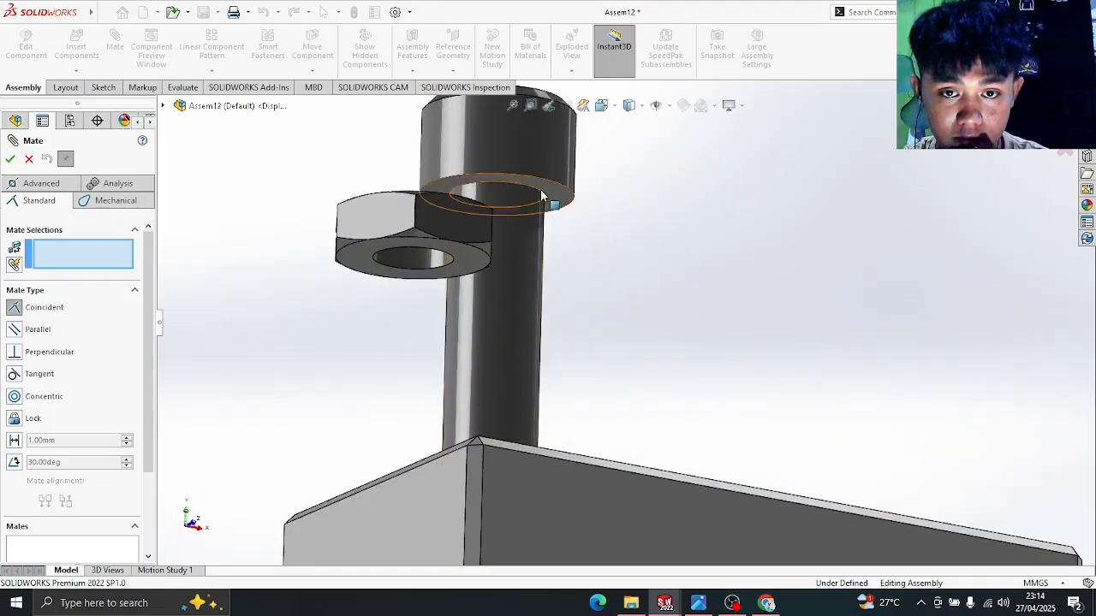
pyautogui.click(560, 201)
pyautogui.moveTo(741, 224); pyautogui.dragTo(690, 345, button='middle')
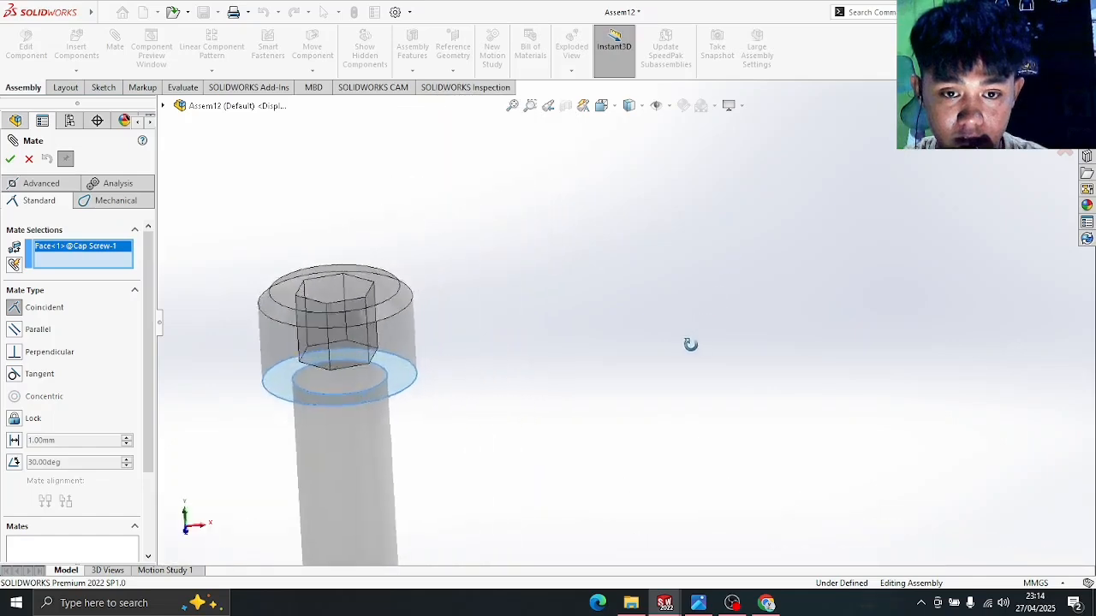
pyautogui.scroll(5, 596, 423)
pyautogui.moveTo(649, 313); pyautogui.dragTo(580, 464, button='middle')
pyautogui.scroll(-3, 569, 445)
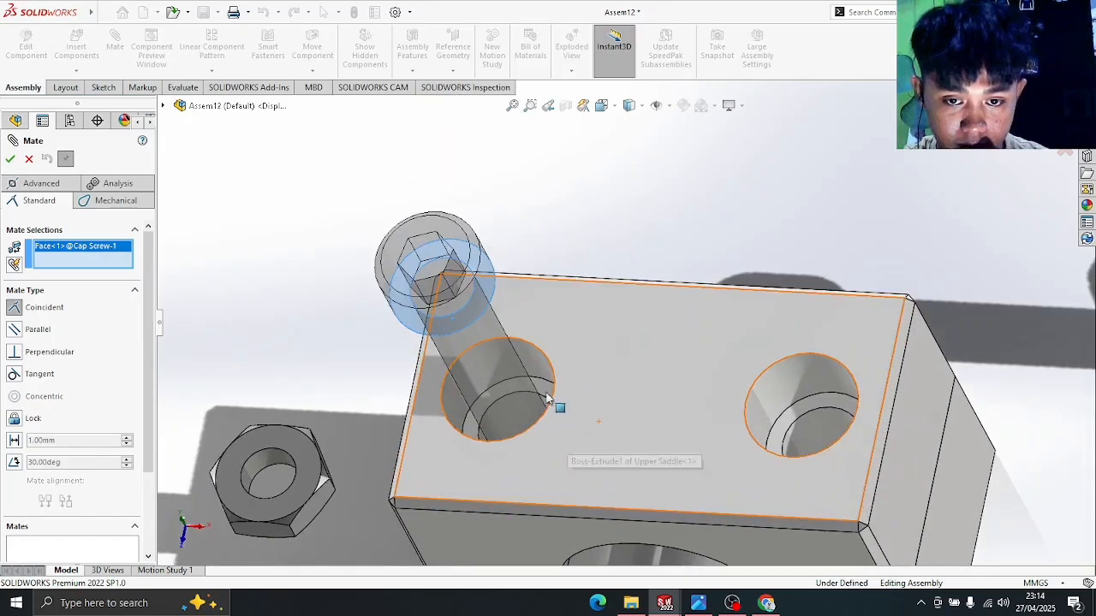
pyautogui.click(540, 391)
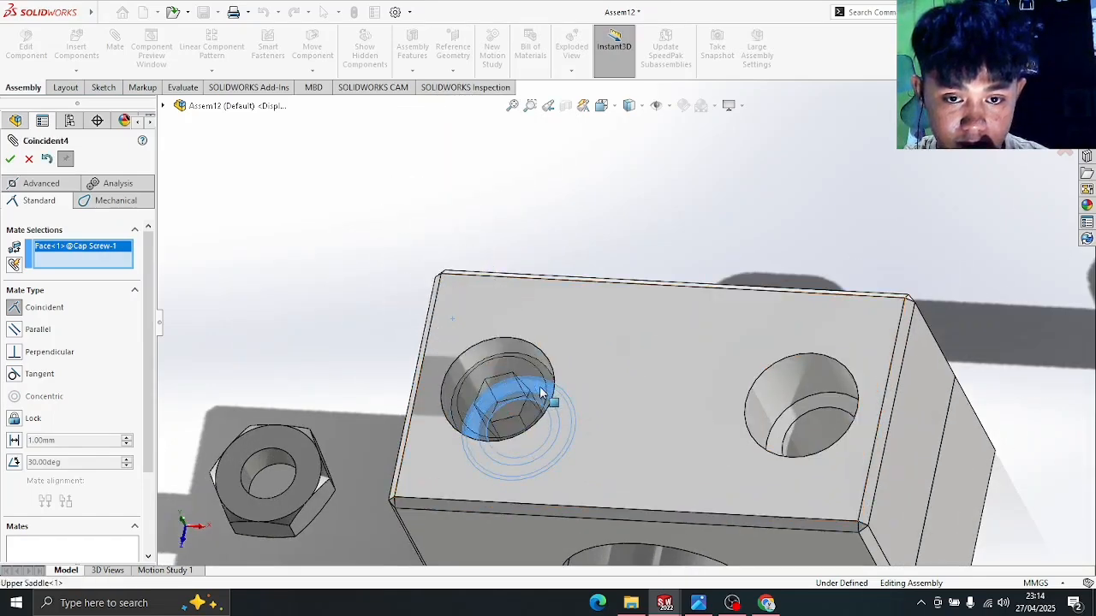
pyautogui.click(11, 160)
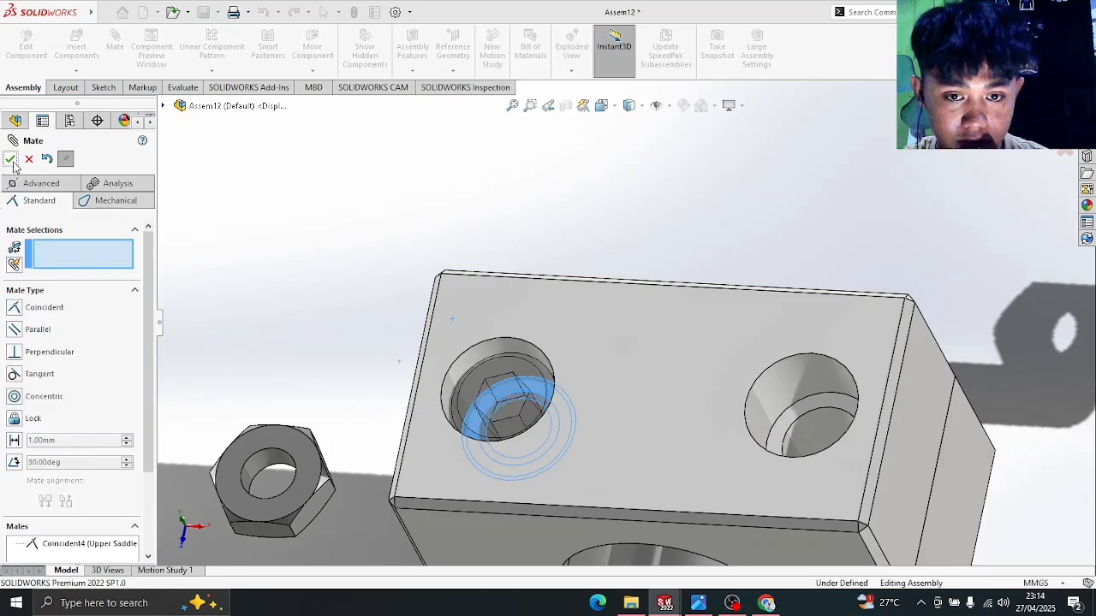
# - Make the screw head face parallel to the upper saddle face, then move the second cap screw beside the block
pyautogui.moveTo(528, 303); pyautogui.dragTo(587, 364, button='middle')
pyautogui.scroll(1, 596, 349)
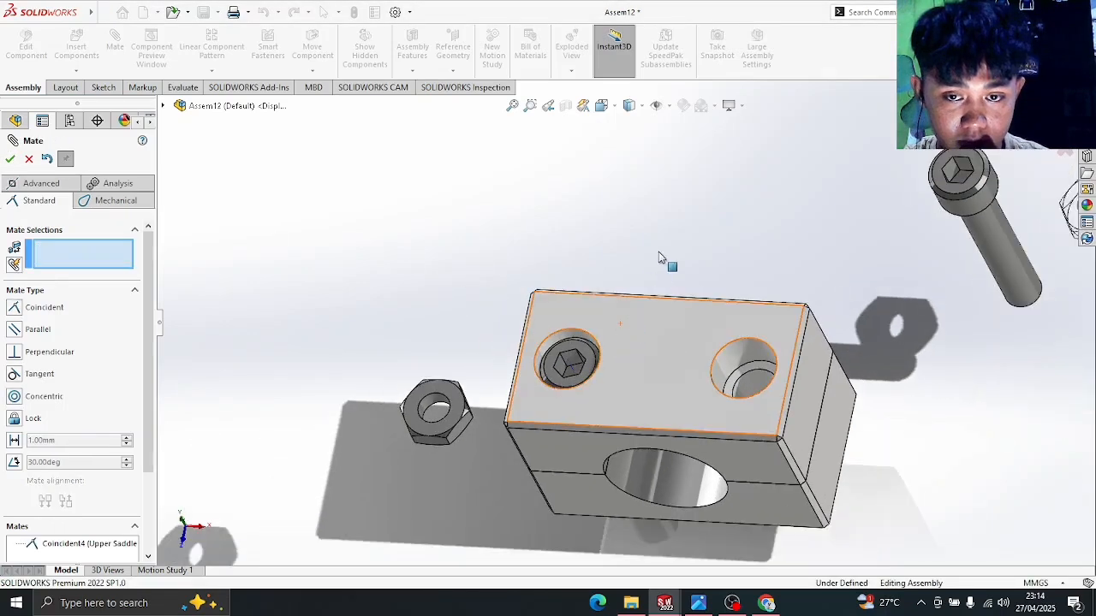
pyautogui.click(589, 359)
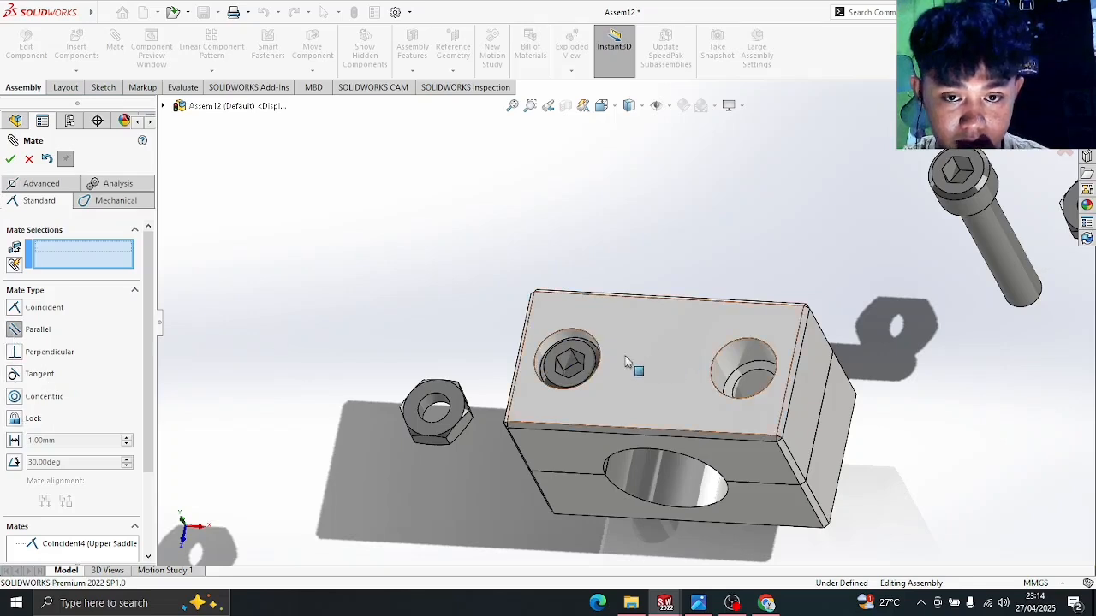
pyautogui.scroll(-3, 591, 359)
pyautogui.click(566, 349)
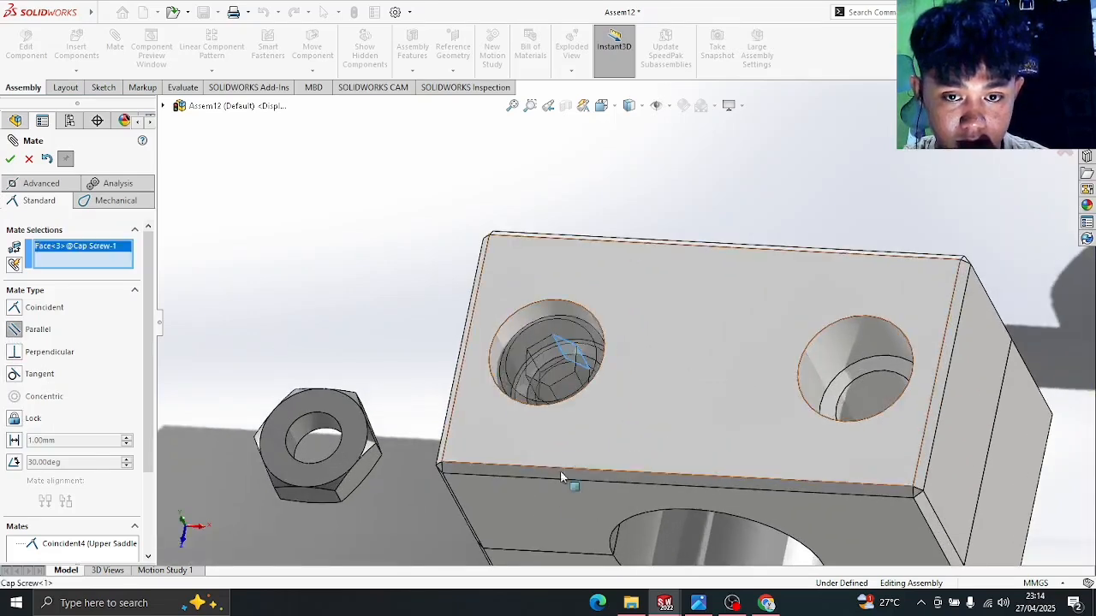
pyautogui.click(543, 508)
pyautogui.click(10, 159)
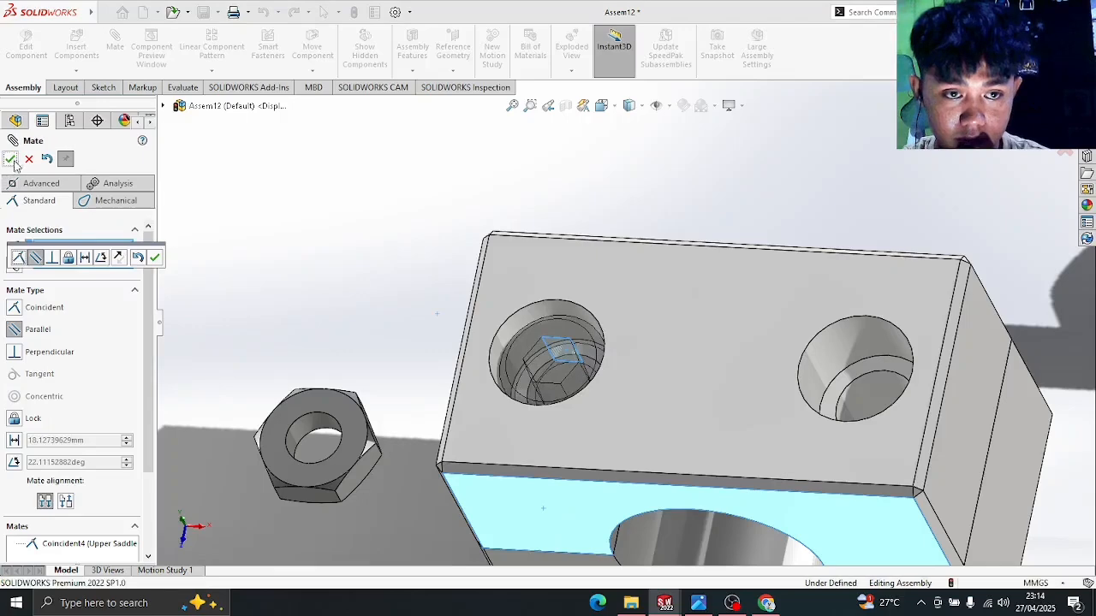
pyautogui.scroll(5, 406, 276)
pyautogui.moveTo(726, 315); pyautogui.dragTo(938, 316, button='middle')
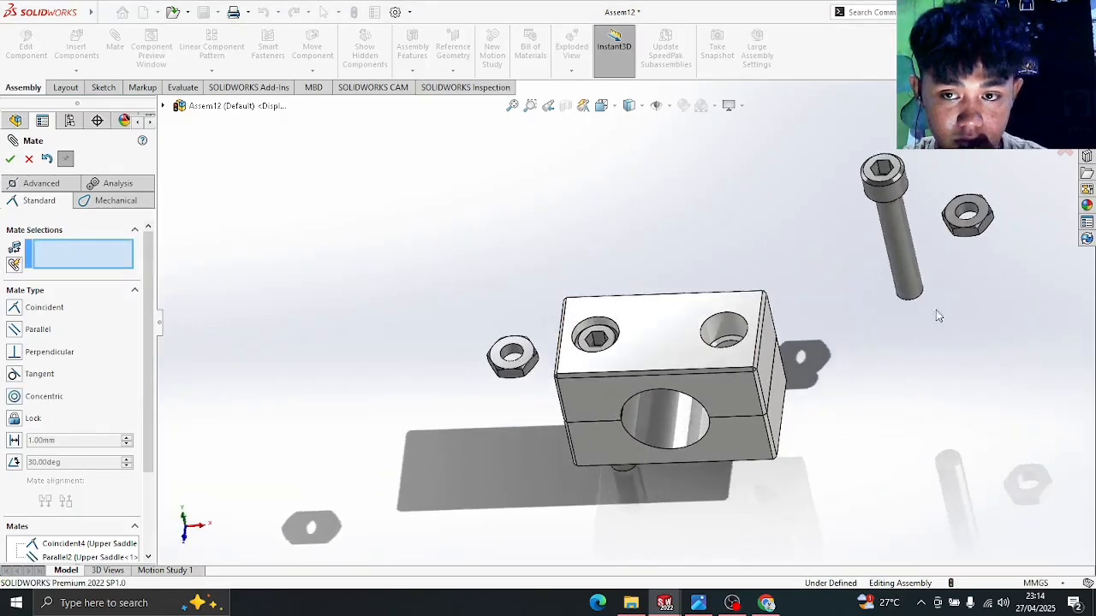
pyautogui.moveTo(909, 184); pyautogui.dragTo(797, 301)
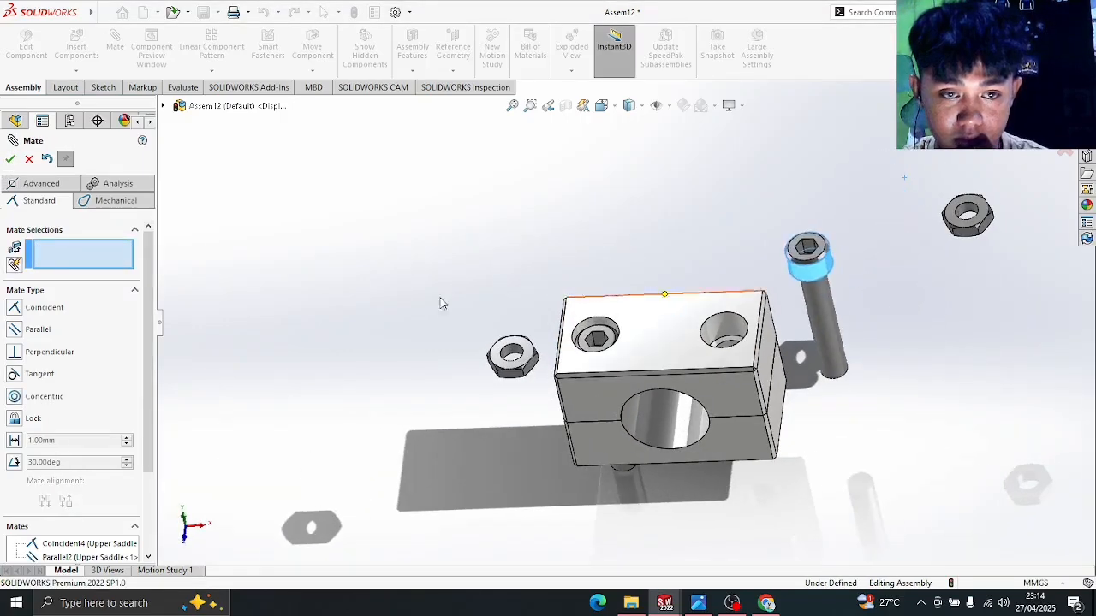
# - Center the second cap screw's shank concentric on the other counterbored hole
pyautogui.click(14, 398)
pyautogui.moveTo(922, 411); pyautogui.dragTo(974, 455, button='middle')
pyautogui.click(821, 298)
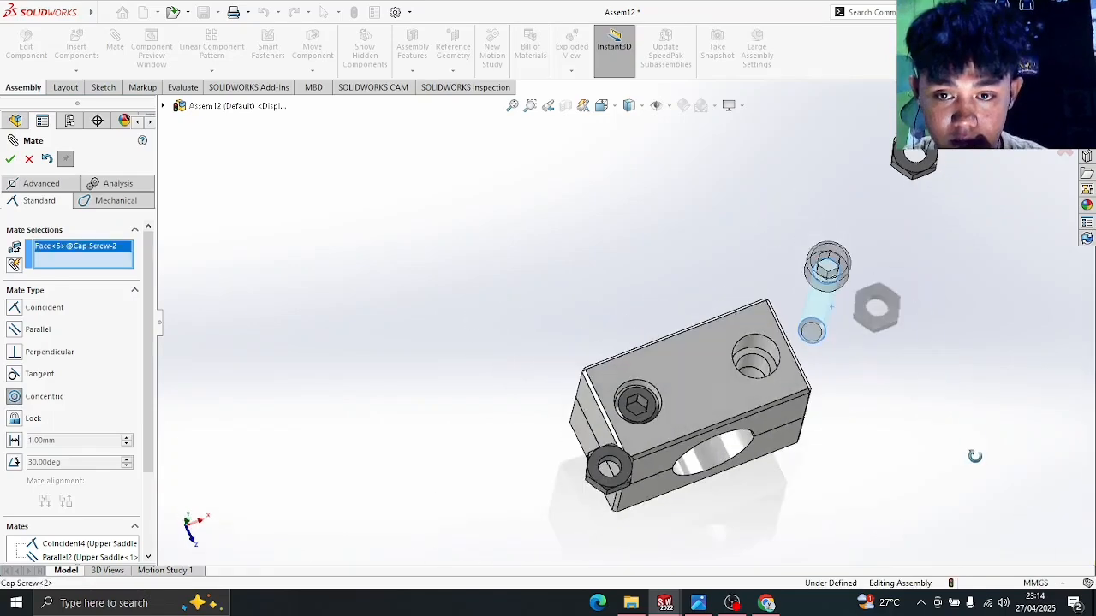
pyautogui.click(757, 381)
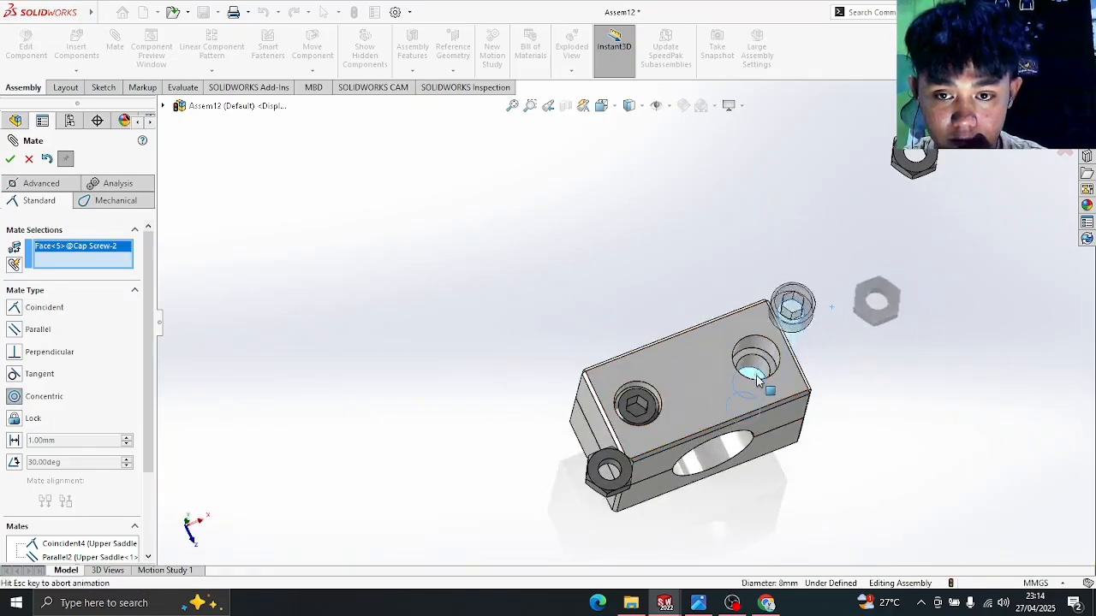
pyautogui.click(9, 159)
# - Seat the second screw head's underside coincident on the upper saddle's counterbore face
pyautogui.moveTo(789, 332); pyautogui.dragTo(734, 141, button='middle')
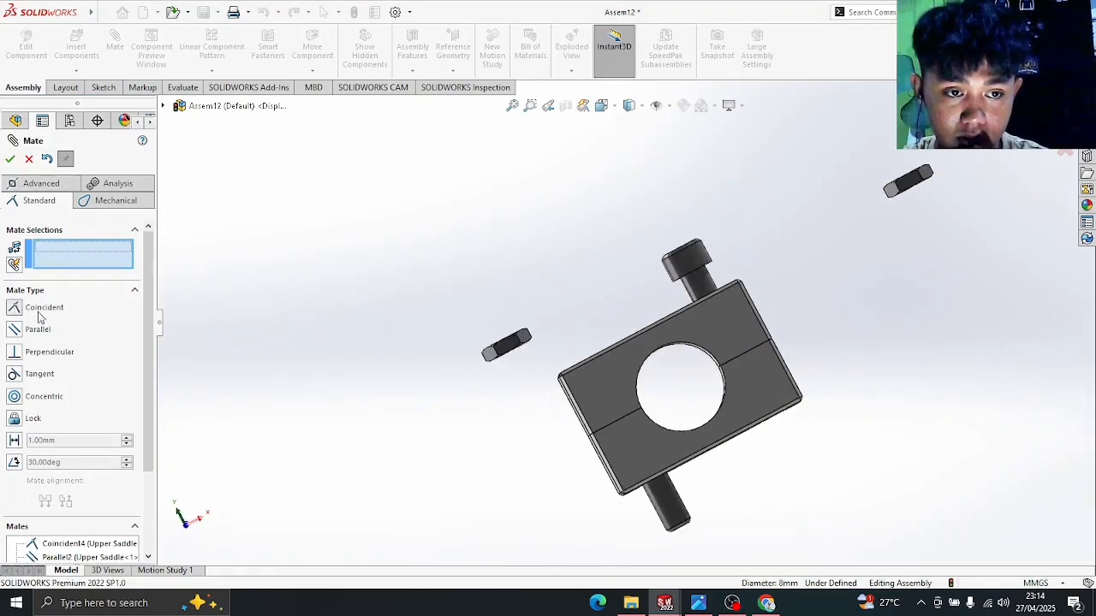
pyautogui.scroll(-4, 724, 279)
pyautogui.moveTo(727, 281); pyautogui.dragTo(620, 397, button='middle')
pyautogui.scroll(-3, 634, 405)
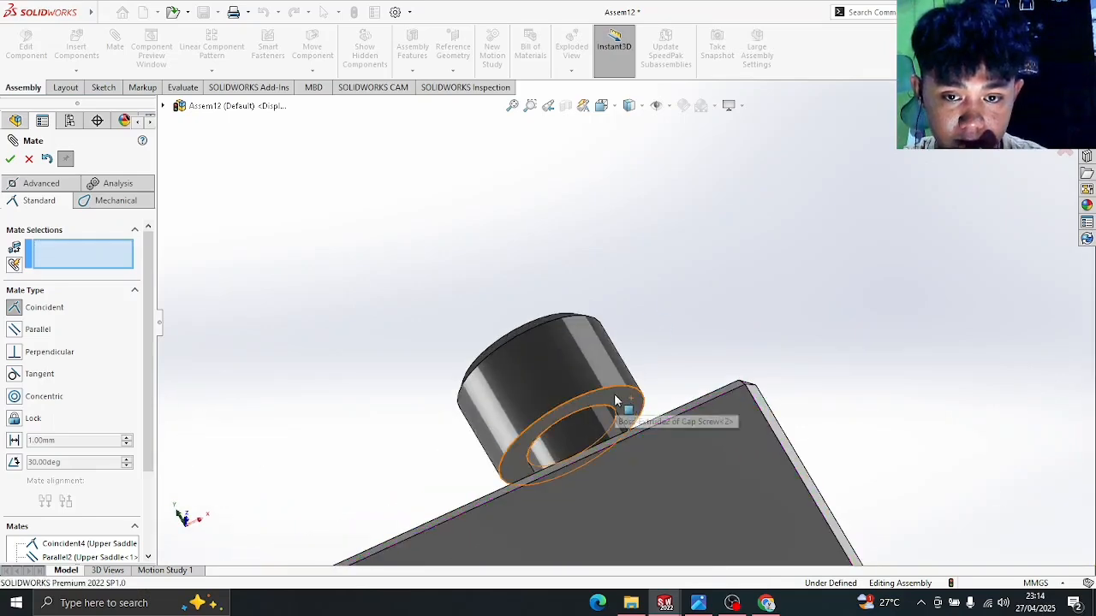
pyautogui.click(614, 394)
pyautogui.moveTo(682, 261); pyautogui.dragTo(746, 501, button='middle')
pyautogui.scroll(4, 746, 502)
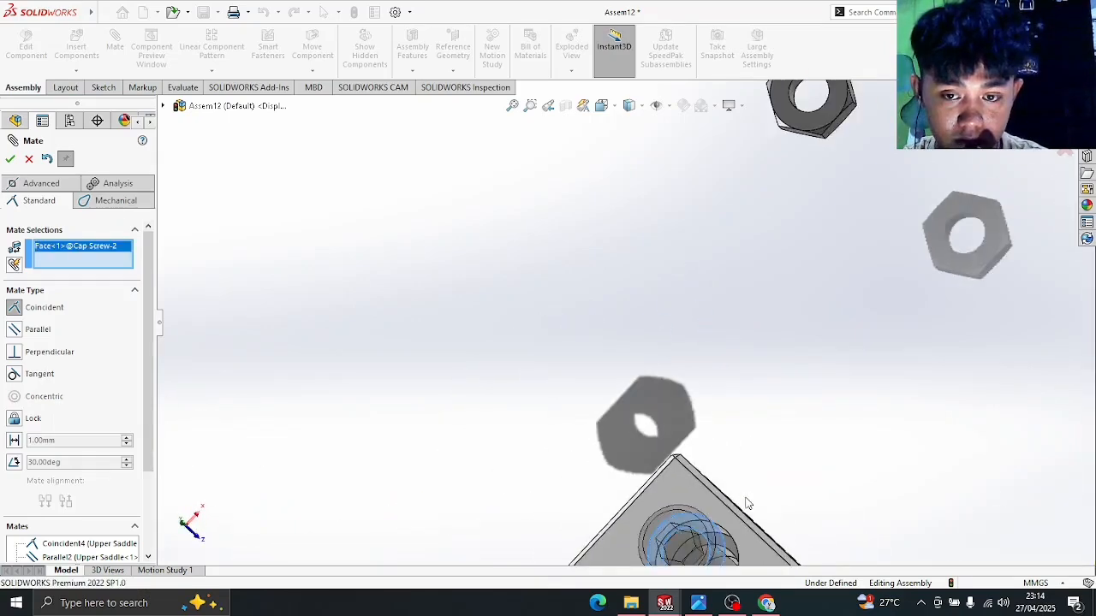
pyautogui.scroll(-6, 621, 349)
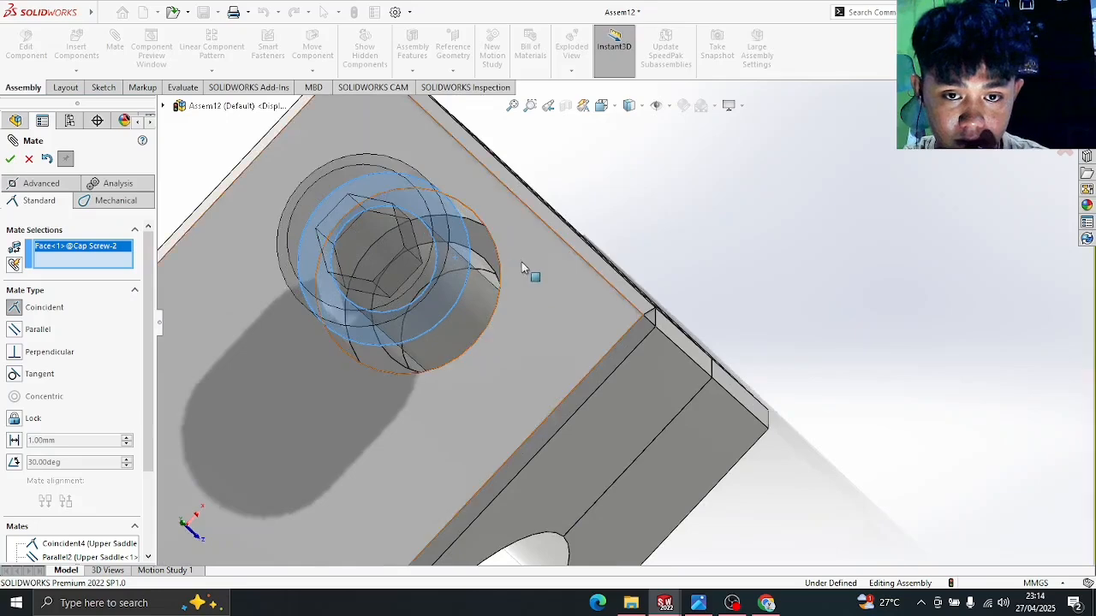
pyautogui.moveTo(522, 262); pyautogui.dragTo(502, 293, button='middle')
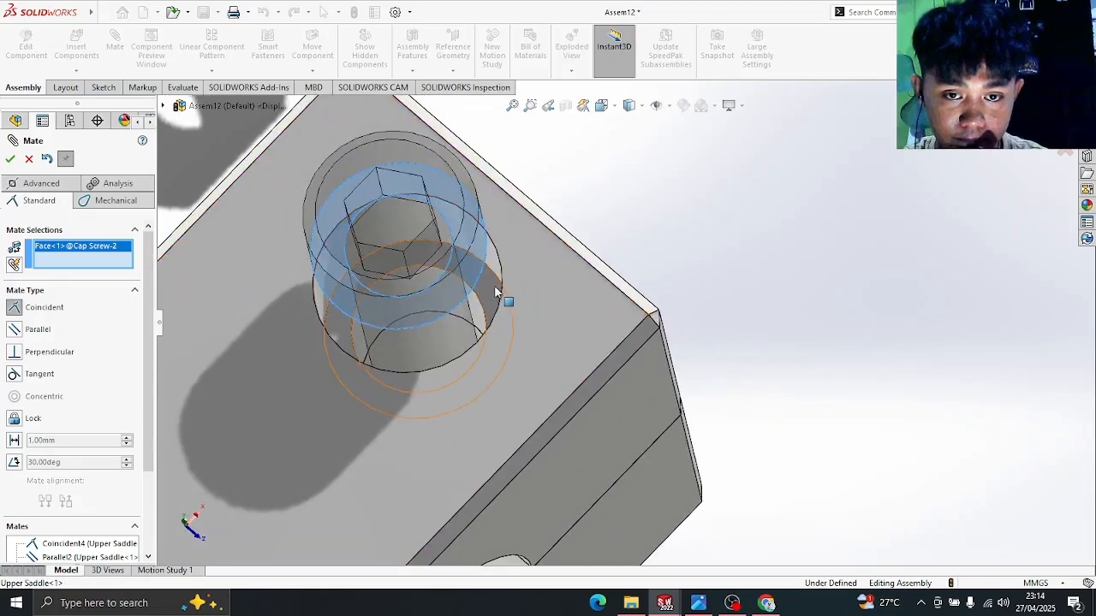
pyautogui.click(494, 289)
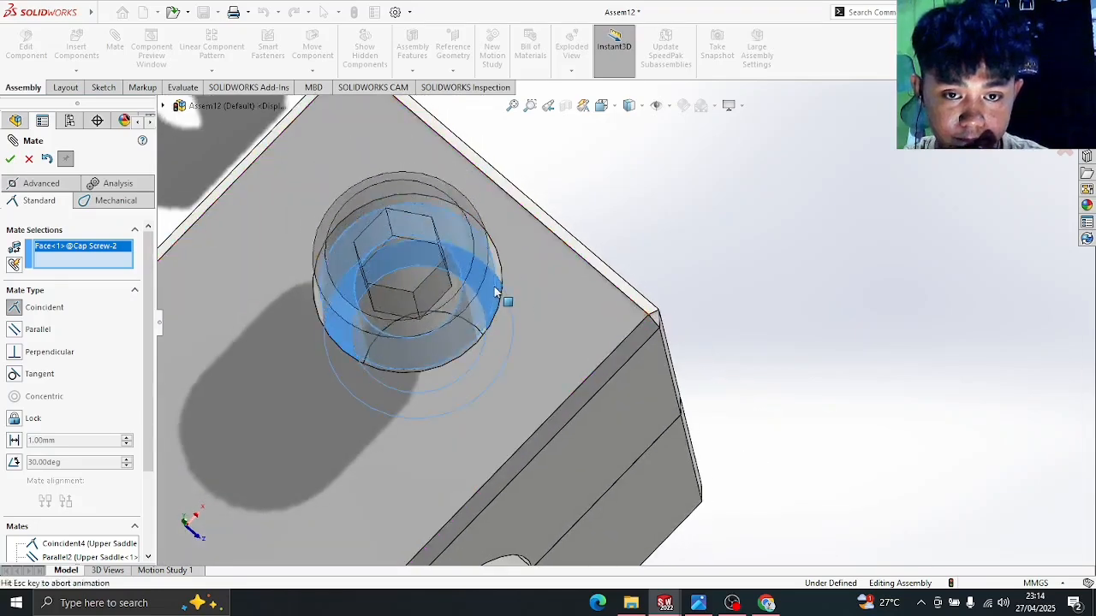
pyautogui.click(11, 159)
pyautogui.scroll(8, 556, 240)
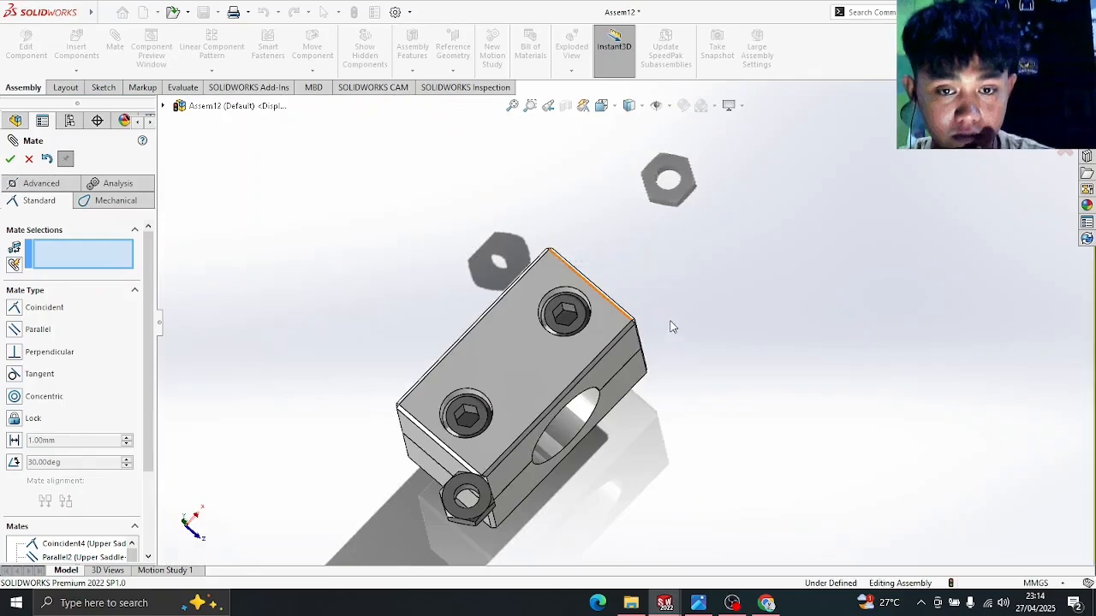
pyautogui.moveTo(671, 323); pyautogui.dragTo(670, 192, button='middle')
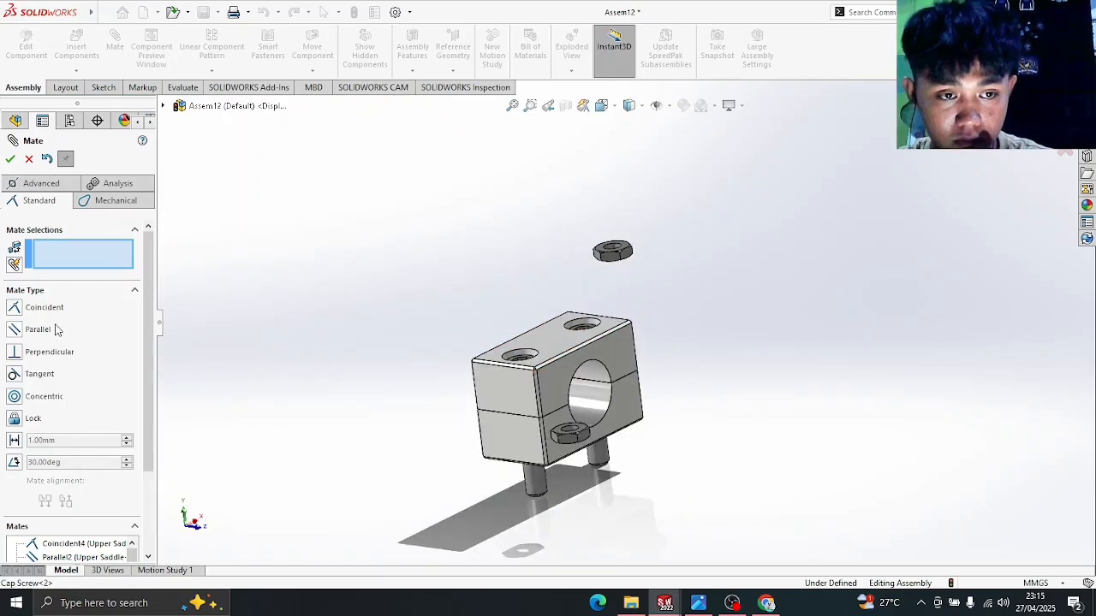
# - Select the first hex nut's hole edge and a cap screw's end edge for a Concentric mate
pyautogui.scroll(-5, 527, 418)
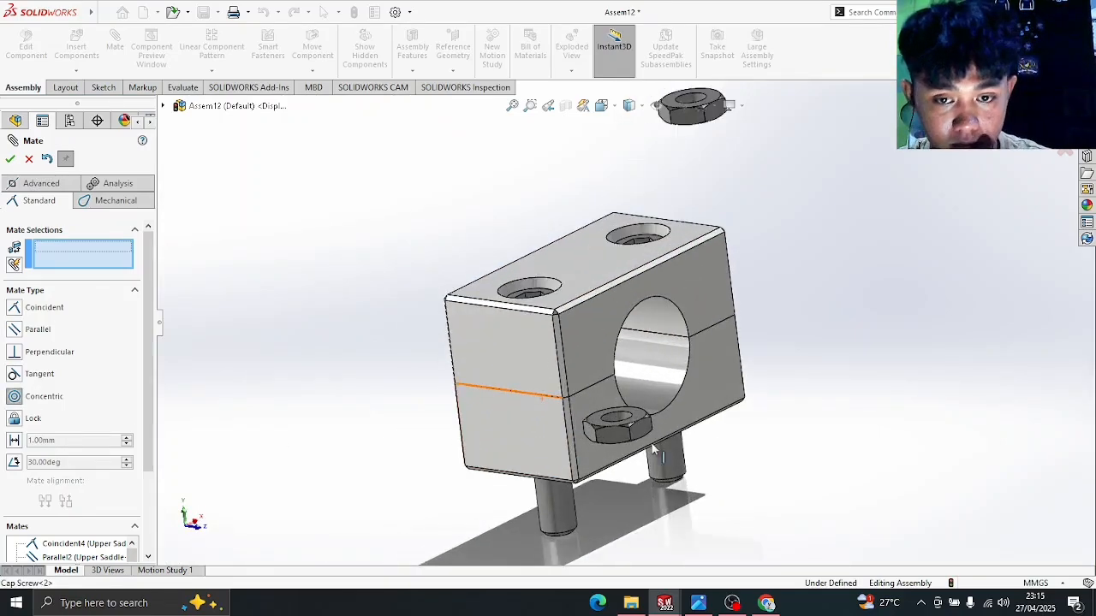
pyautogui.click(610, 396)
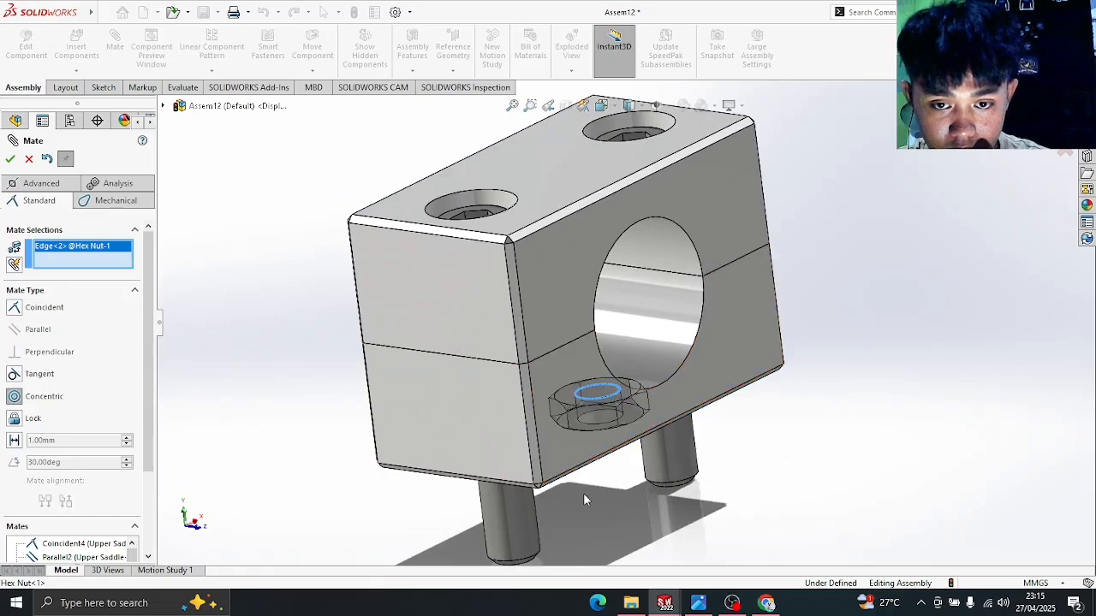
pyautogui.scroll(-10, 543, 545)
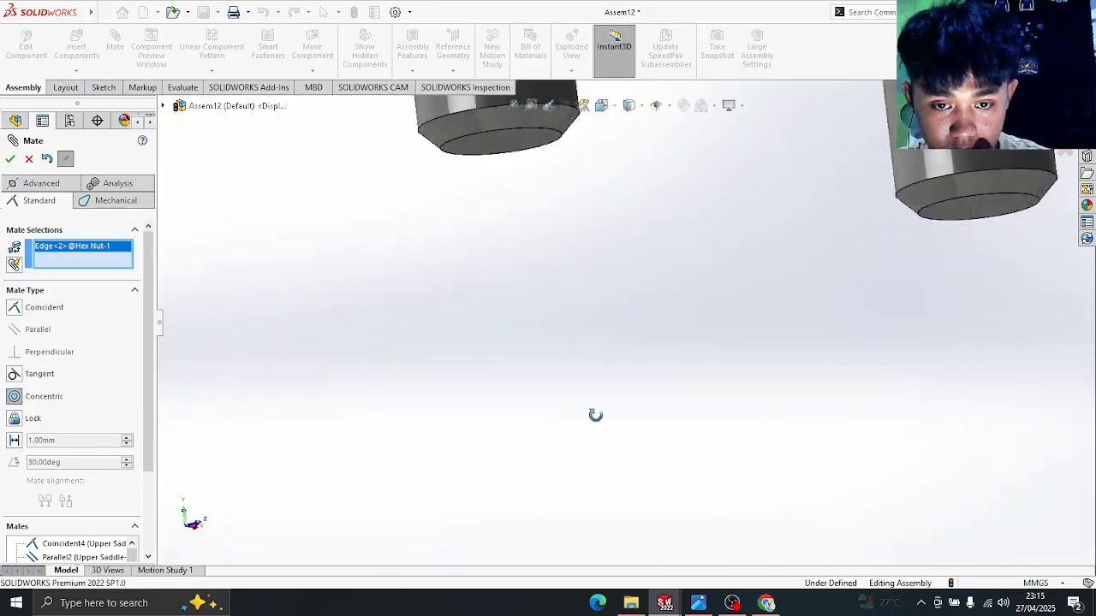
pyautogui.scroll(5, 616, 356)
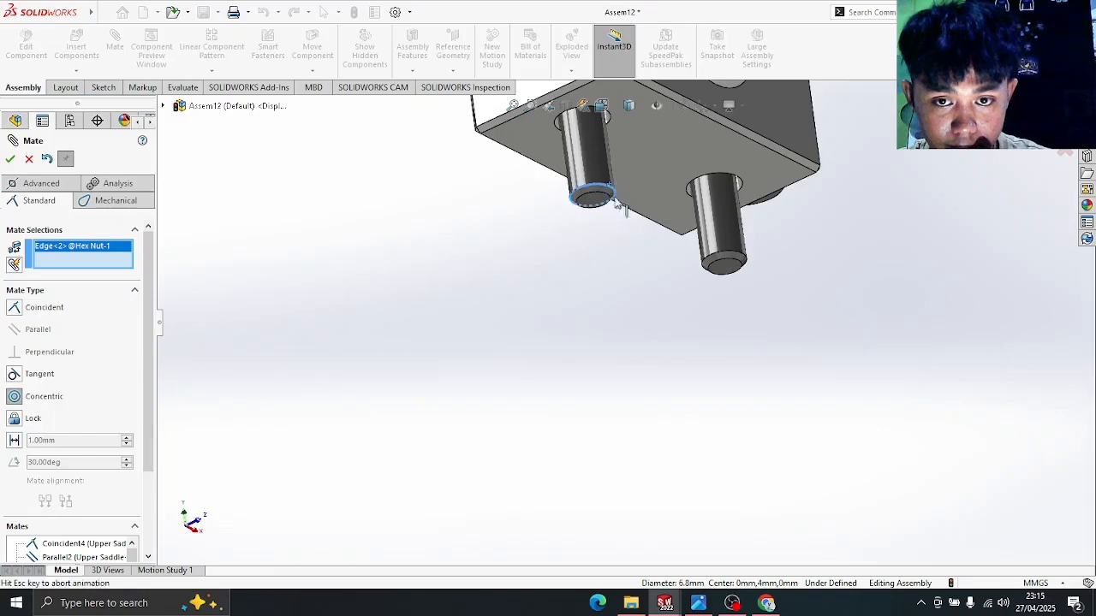
pyautogui.click(613, 193)
pyautogui.moveTo(680, 282); pyautogui.dragTo(614, 403, button='middle')
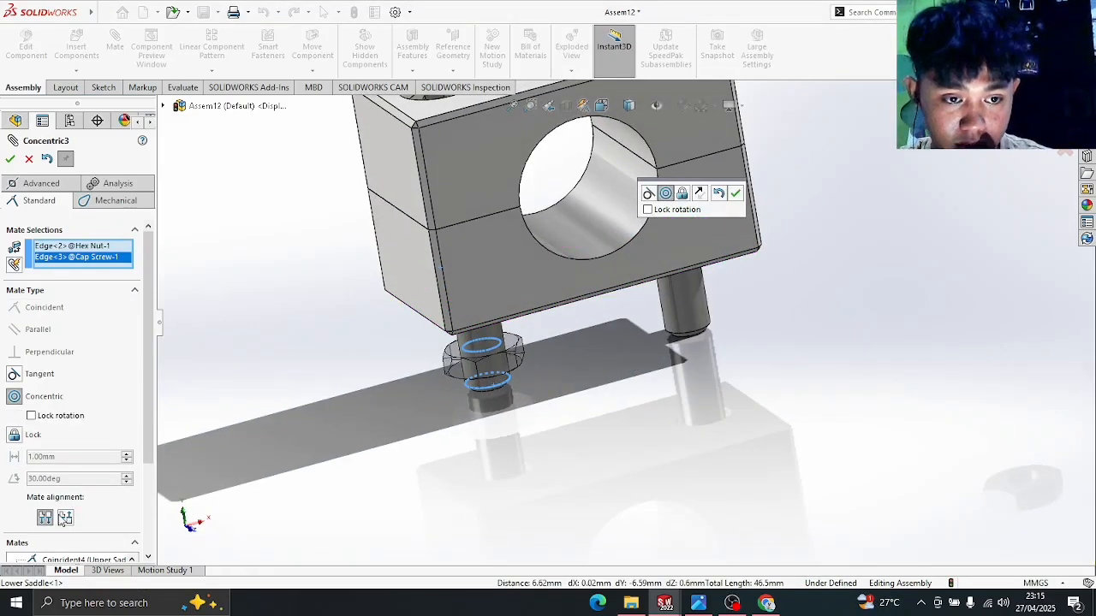
# - Check the nut position on the EX 3 reference drawing, then return to the assembly
pyautogui.click(766, 604)
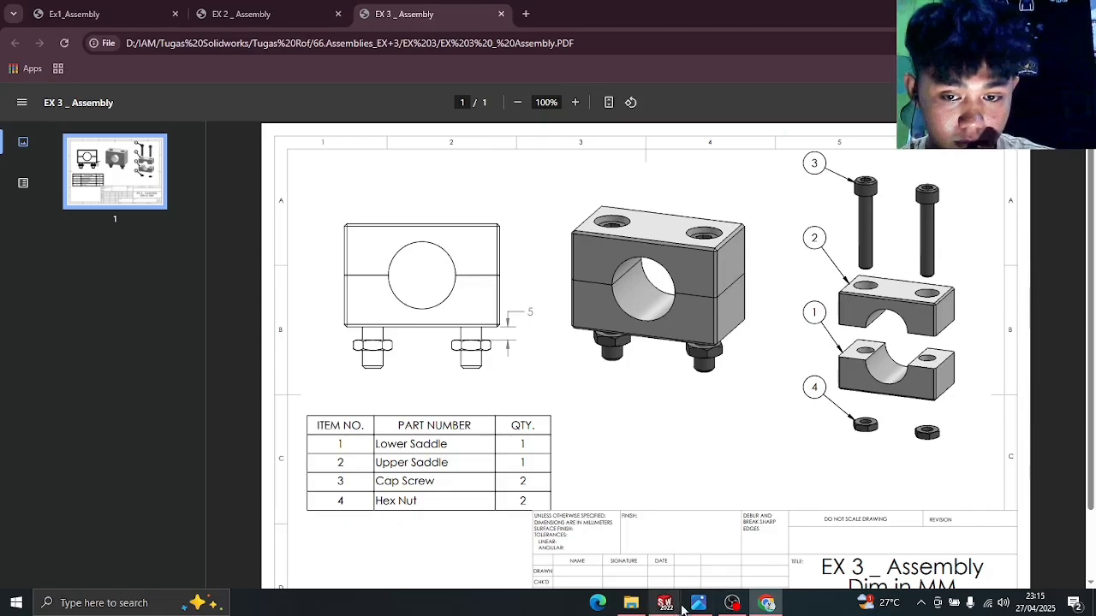
pyautogui.moveTo(668, 604)
pyautogui.click(738, 538)
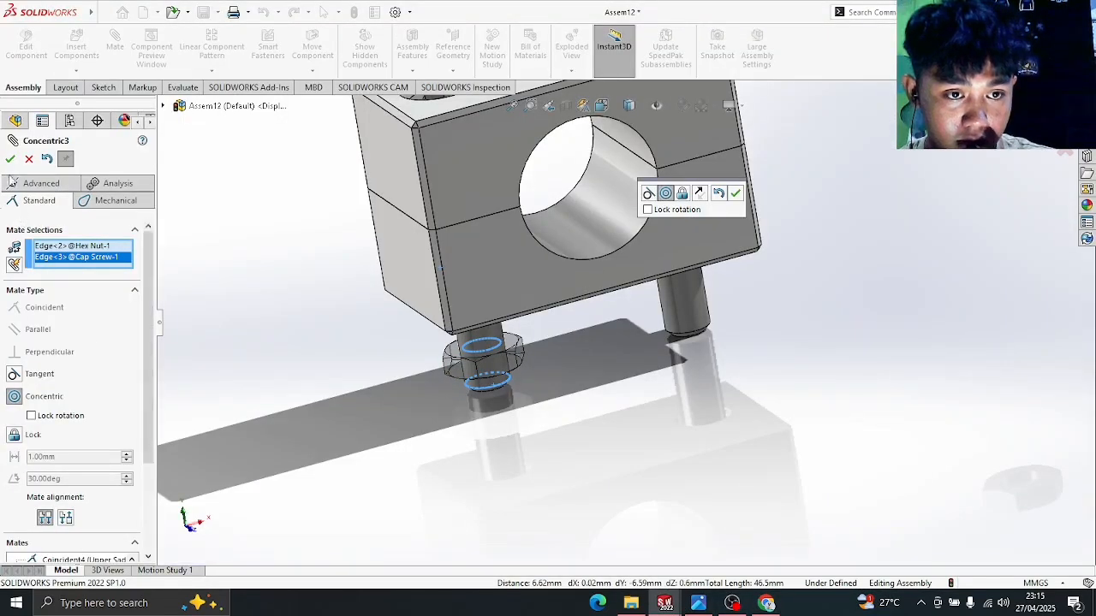
# - Accept the nut's concentric mate and add a 5 mm Distance mate from nut top face to lower saddle bottom
pyautogui.click(10, 160)
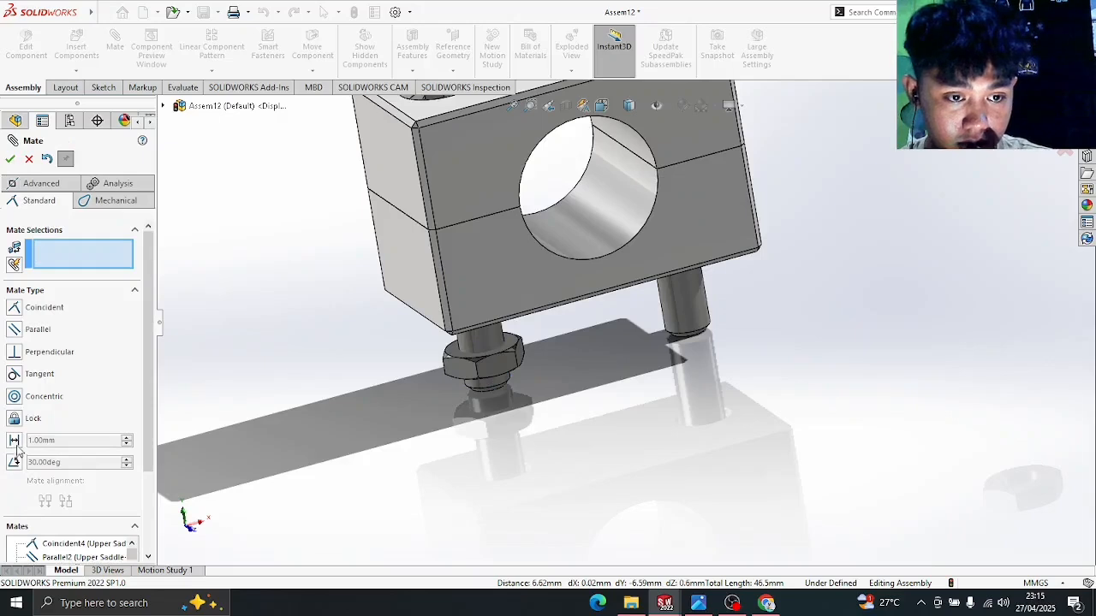
pyautogui.write('5')
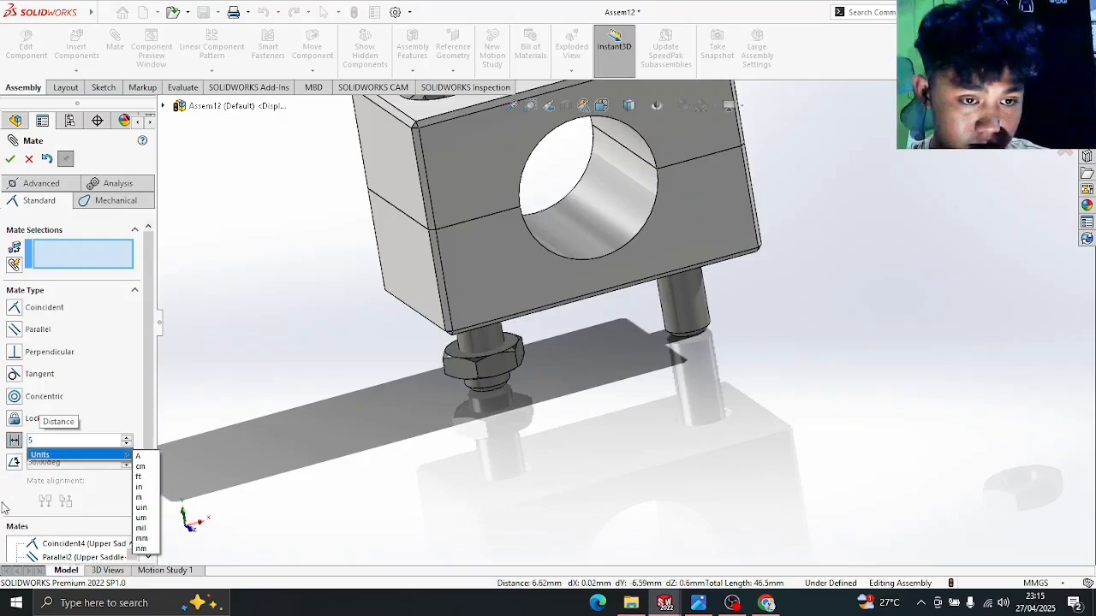
pyautogui.press('Return')
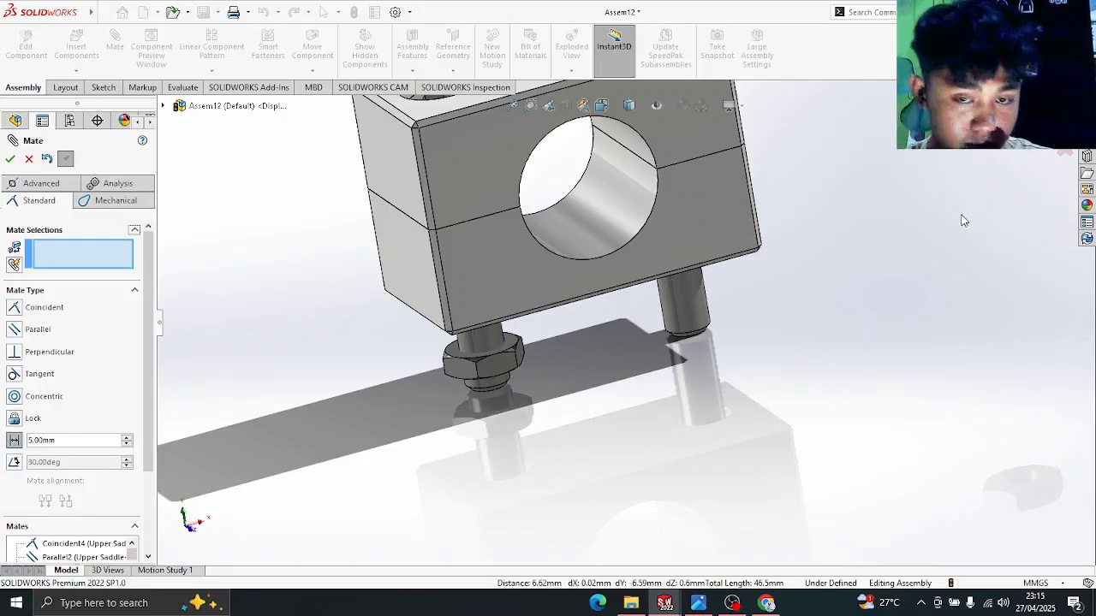
pyautogui.scroll(-6, 435, 344)
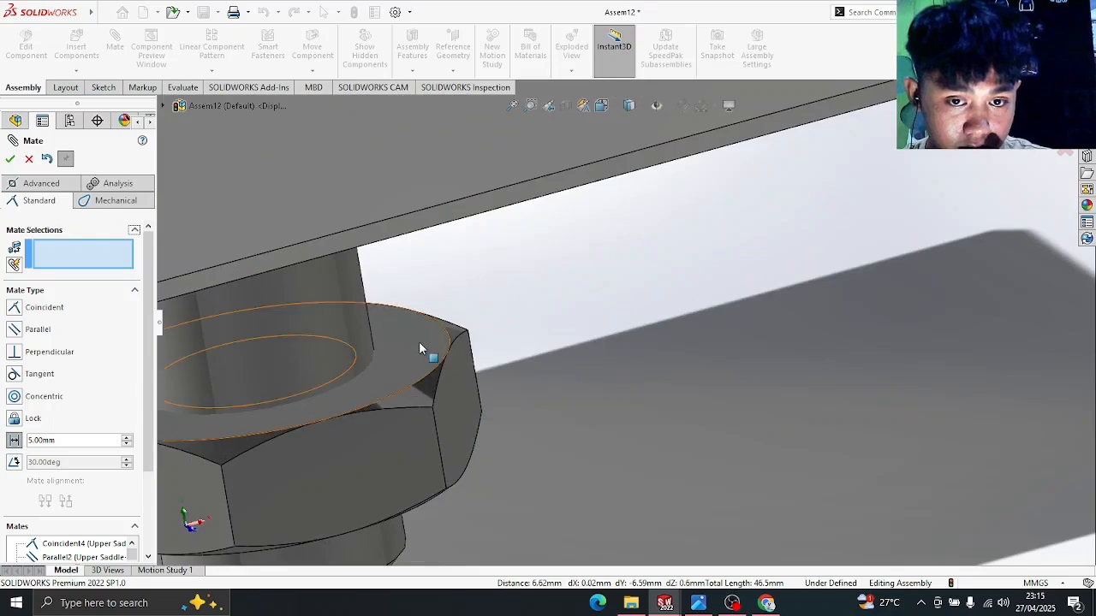
pyautogui.click(419, 342)
pyautogui.moveTo(551, 375); pyautogui.dragTo(592, 285, button='middle')
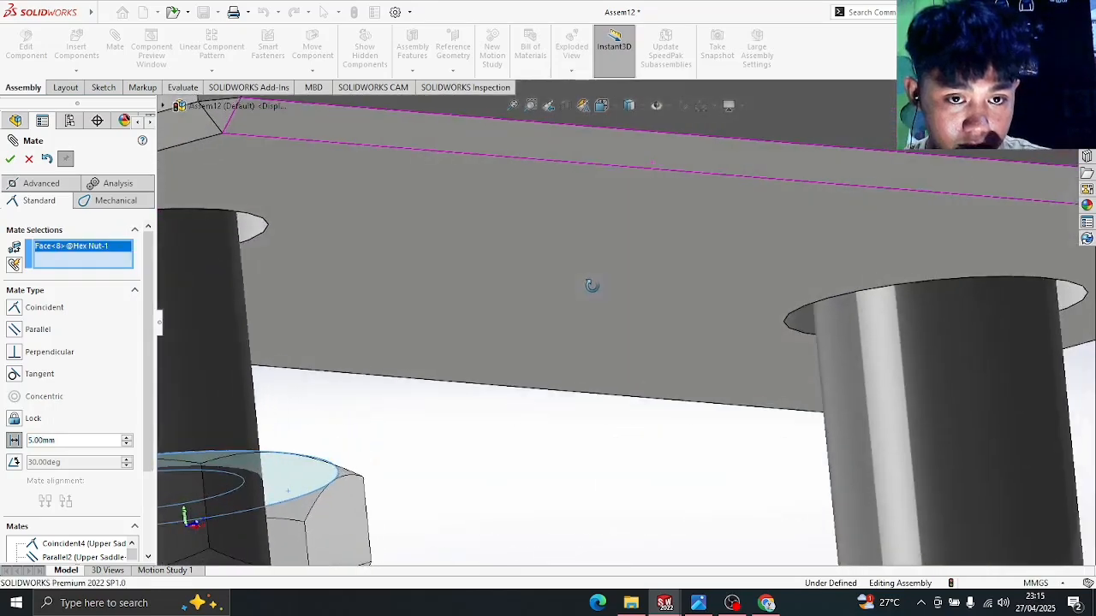
pyautogui.click(275, 183)
pyautogui.moveTo(491, 394); pyautogui.dragTo(530, 426, button='middle')
pyautogui.click(6, 160)
pyautogui.scroll(8, 305, 247)
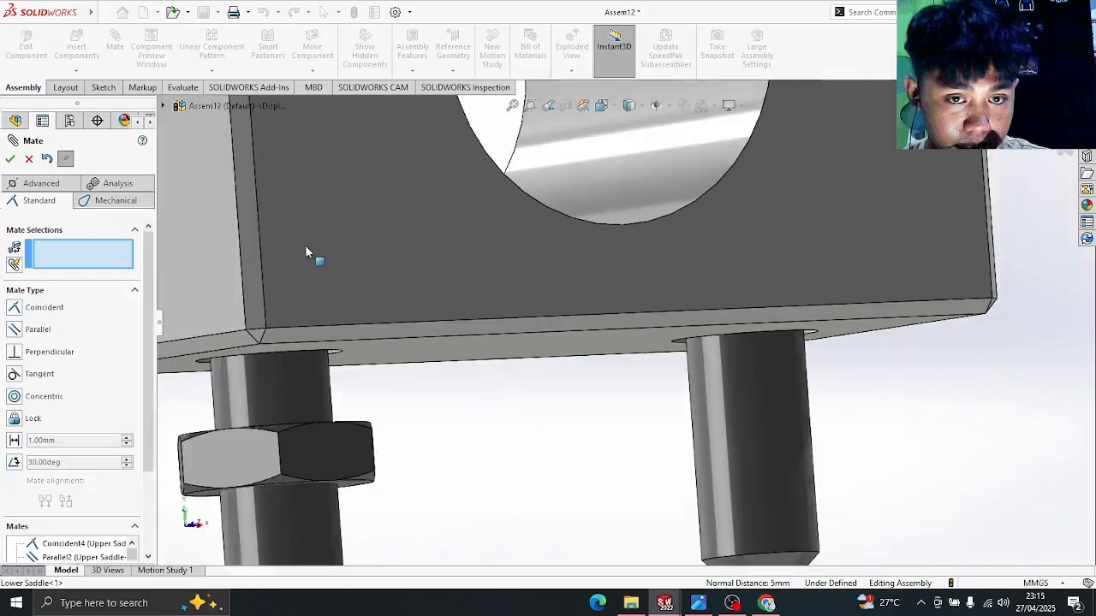
pyautogui.moveTo(904, 323); pyautogui.dragTo(912, 238, button='middle')
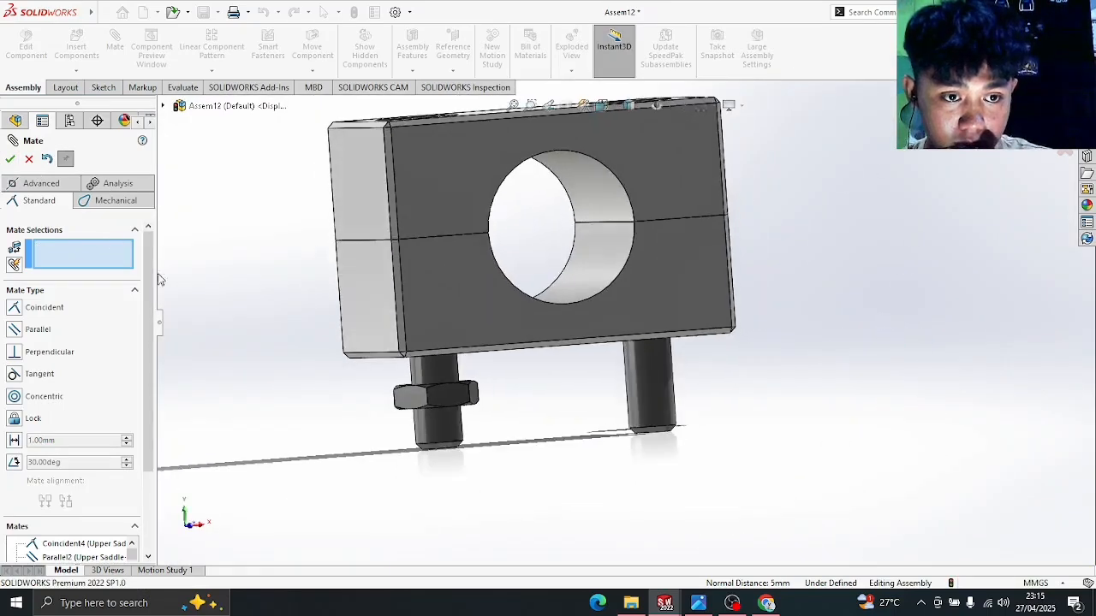
# - Mate the second hex nut's hole edge concentric with its cap screw
pyautogui.scroll(4, 685, 291)
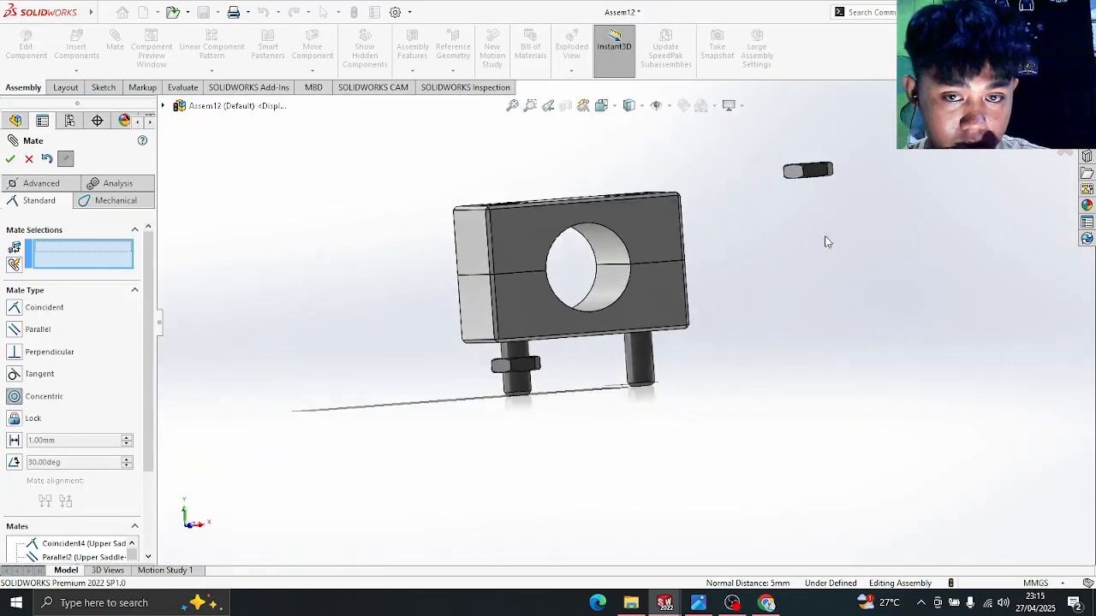
pyautogui.moveTo(827, 239); pyautogui.dragTo(822, 306, button='middle')
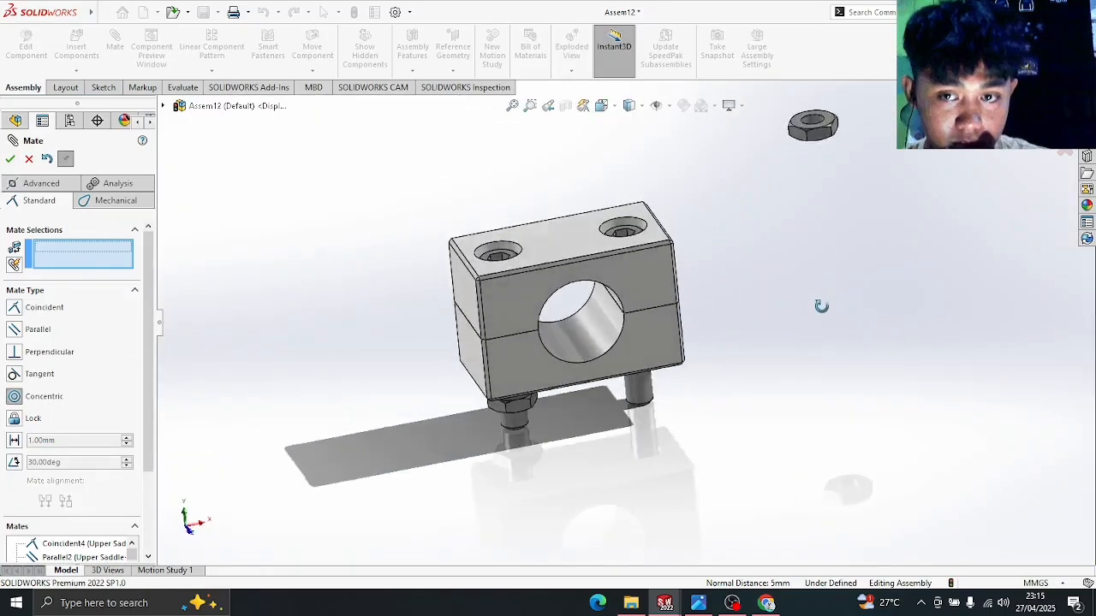
pyautogui.click(823, 123)
pyautogui.moveTo(719, 392); pyautogui.dragTo(716, 245, button='middle')
pyautogui.scroll(-6, 655, 338)
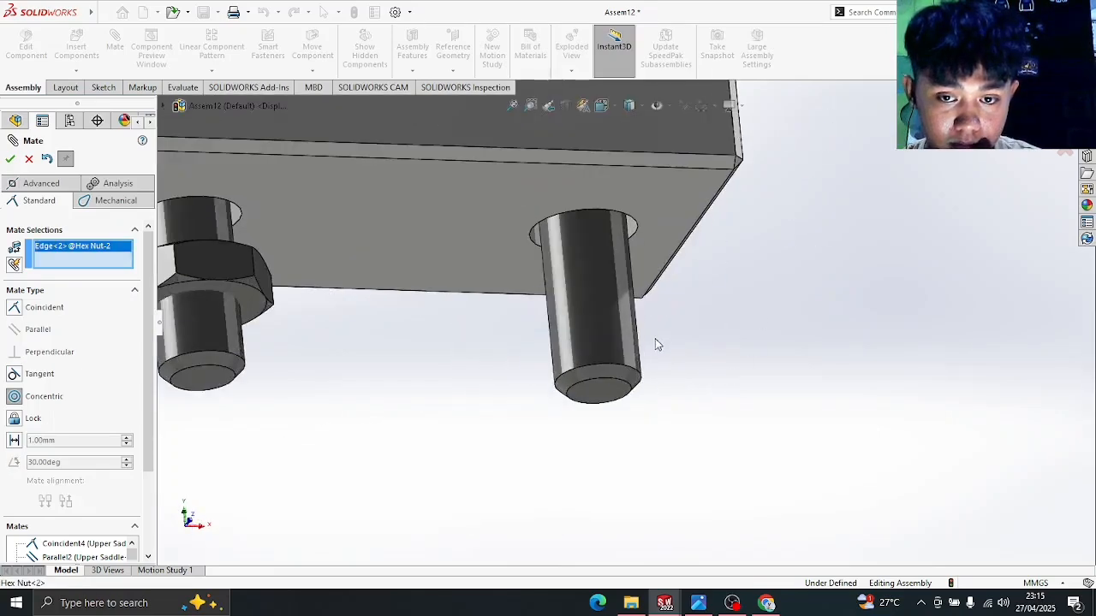
pyautogui.click(613, 382)
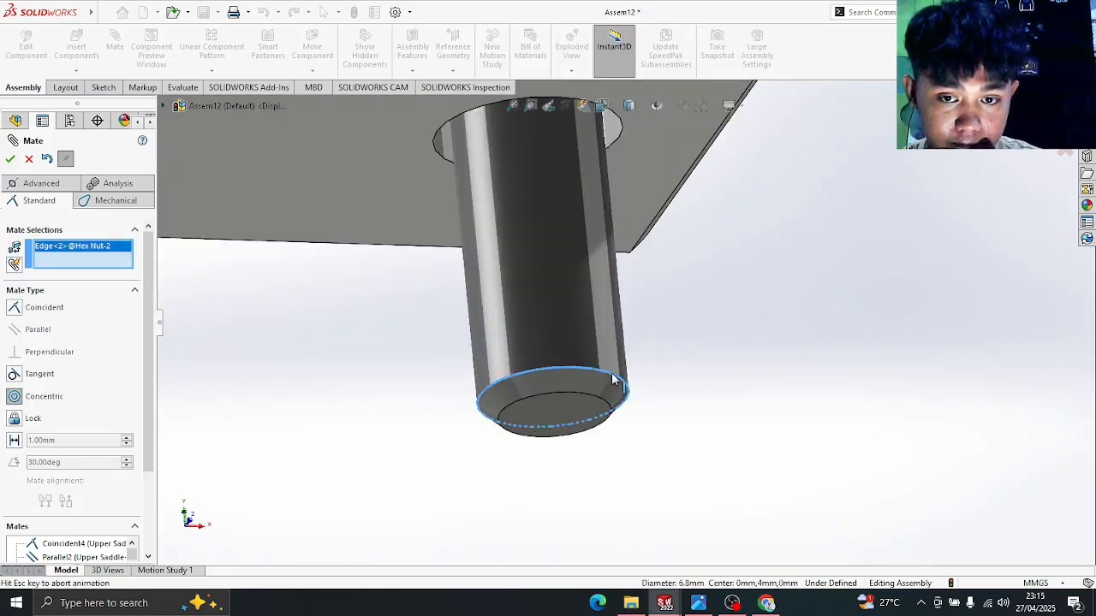
pyautogui.moveTo(807, 343); pyautogui.dragTo(775, 442, button='middle')
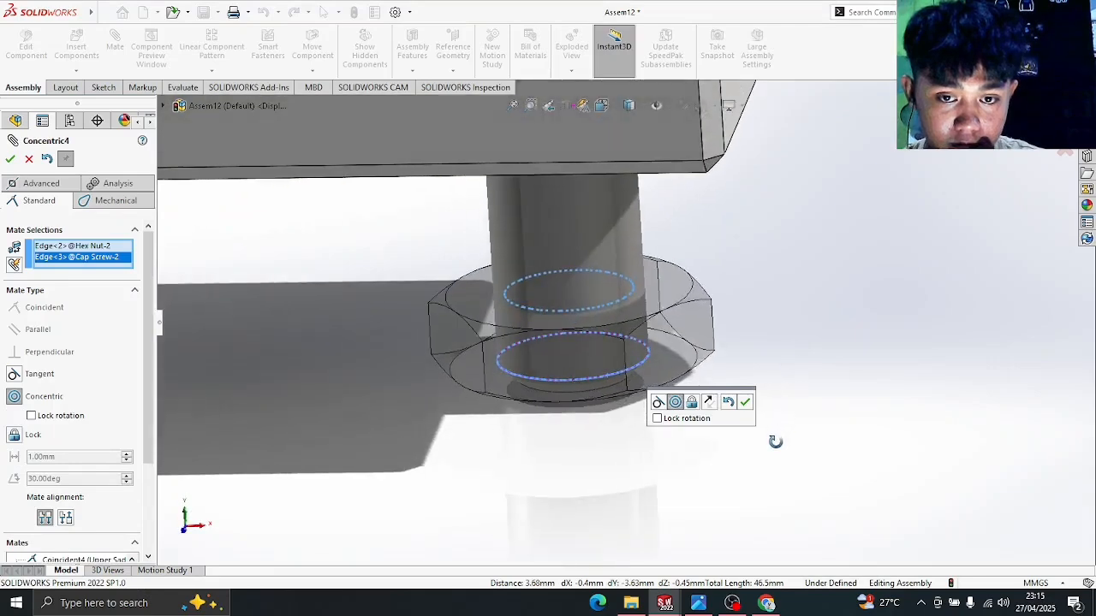
pyautogui.scroll(3, 622, 321)
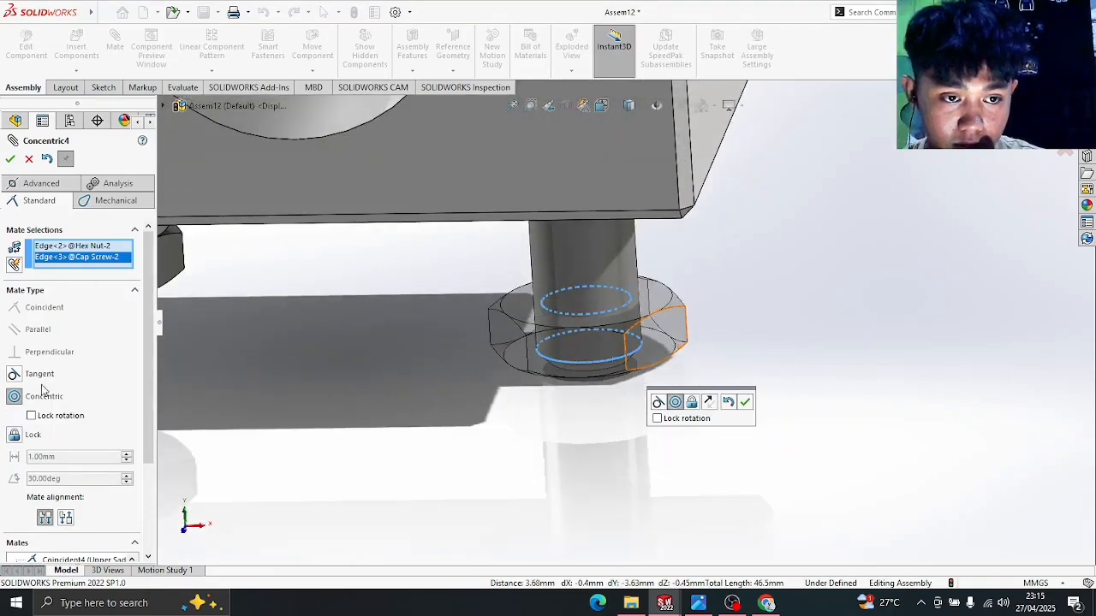
pyautogui.click(10, 159)
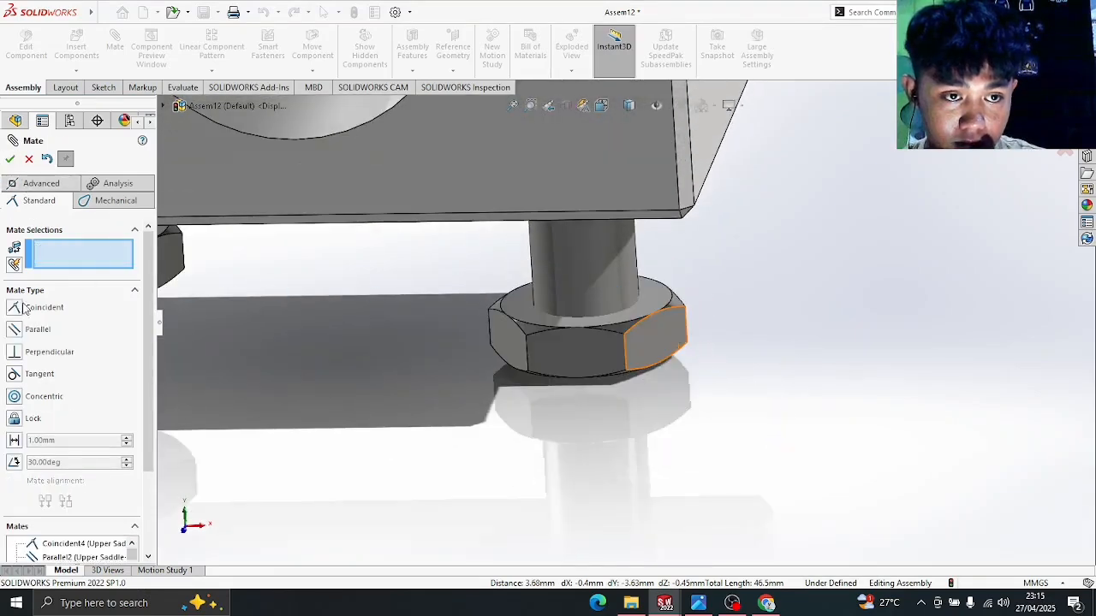
# - Add a 5 mm Distance mate between the nut's top face and the lower saddle's bottom face
pyautogui.click(15, 441)
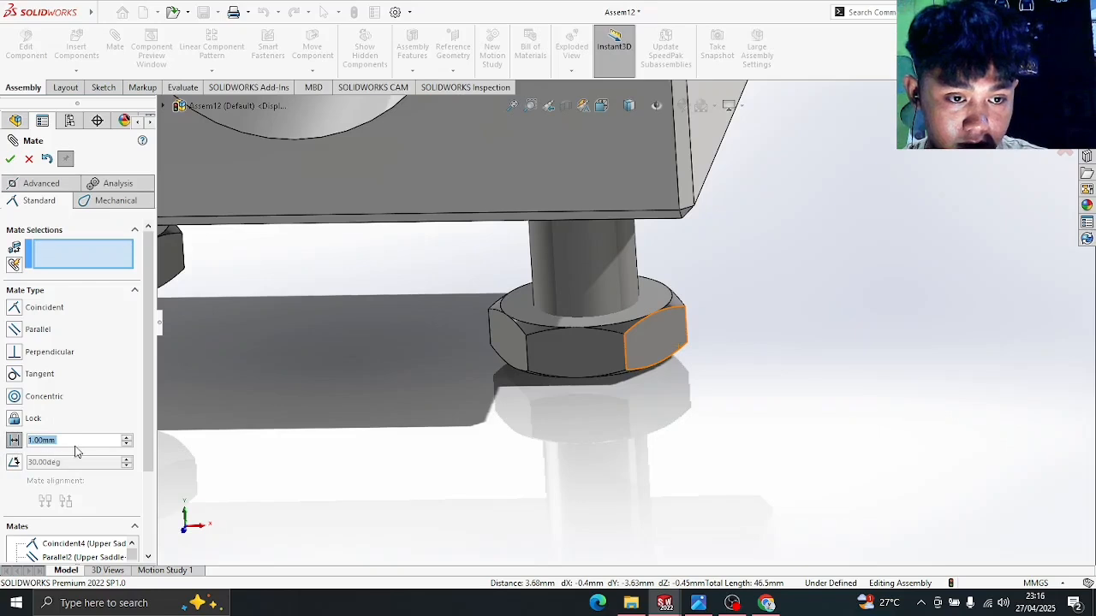
pyautogui.write('5')
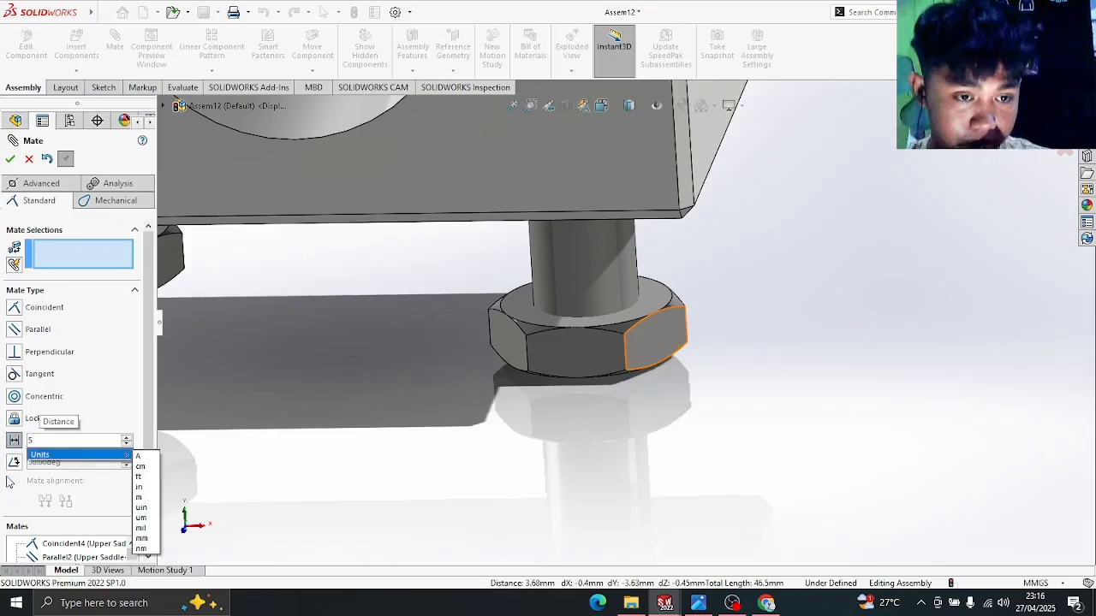
pyautogui.press('Return')
pyautogui.moveTo(692, 335); pyautogui.dragTo(662, 297, button='middle')
pyautogui.click(660, 296)
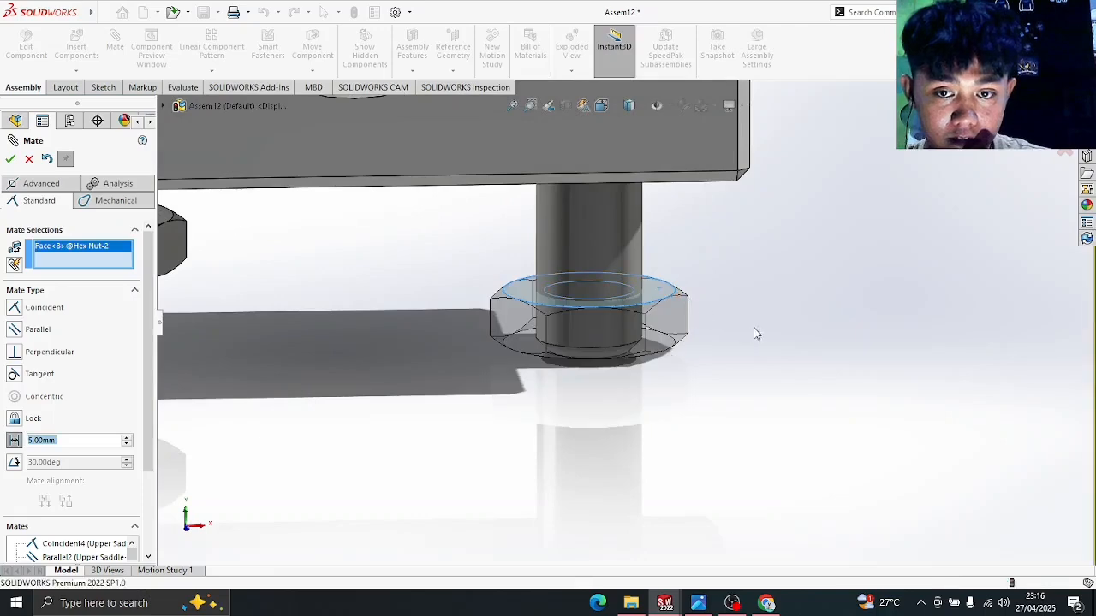
pyautogui.moveTo(755, 328); pyautogui.dragTo(734, 186, button='middle')
pyautogui.click(675, 134)
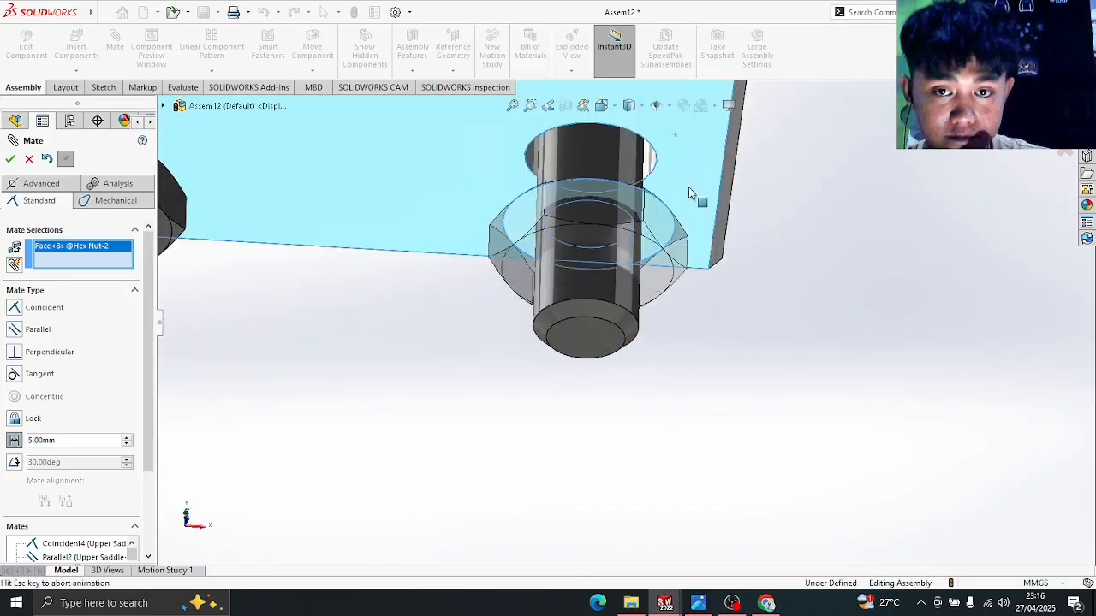
pyautogui.moveTo(782, 252); pyautogui.dragTo(780, 306, button='middle')
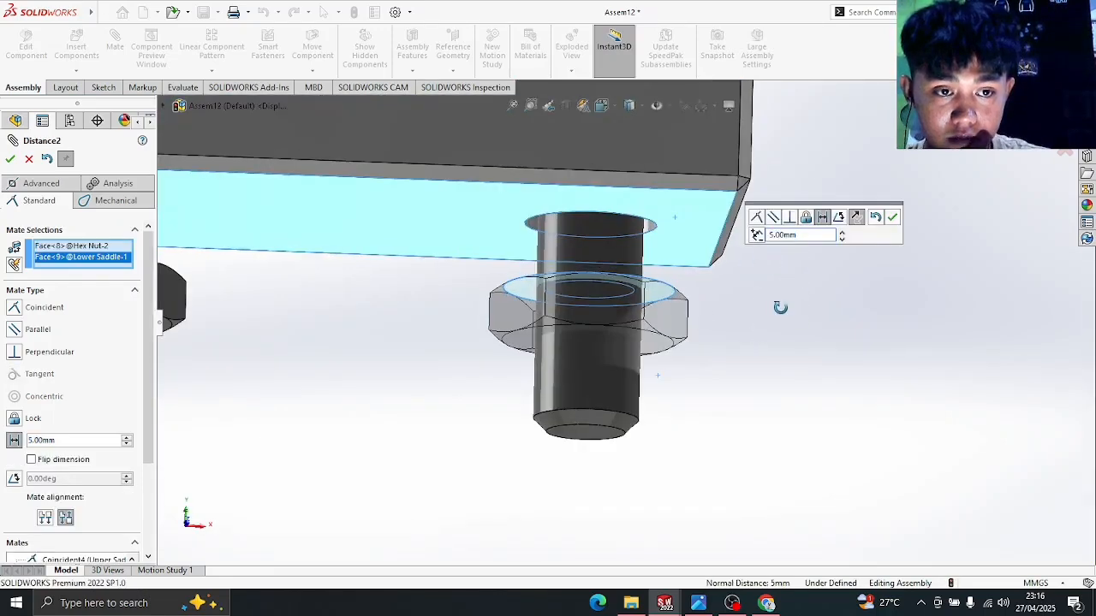
pyautogui.click(10, 159)
# - Show the assembly in Front view and bring up the EX 3 Assembly drawing for comparison
pyautogui.press('space')
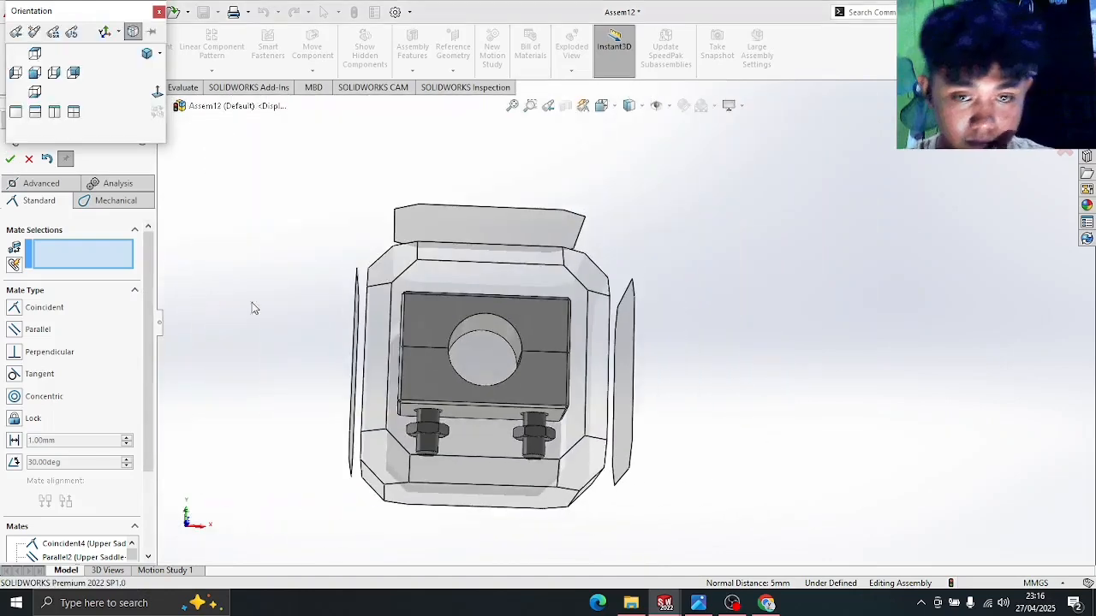
pyautogui.click(541, 363)
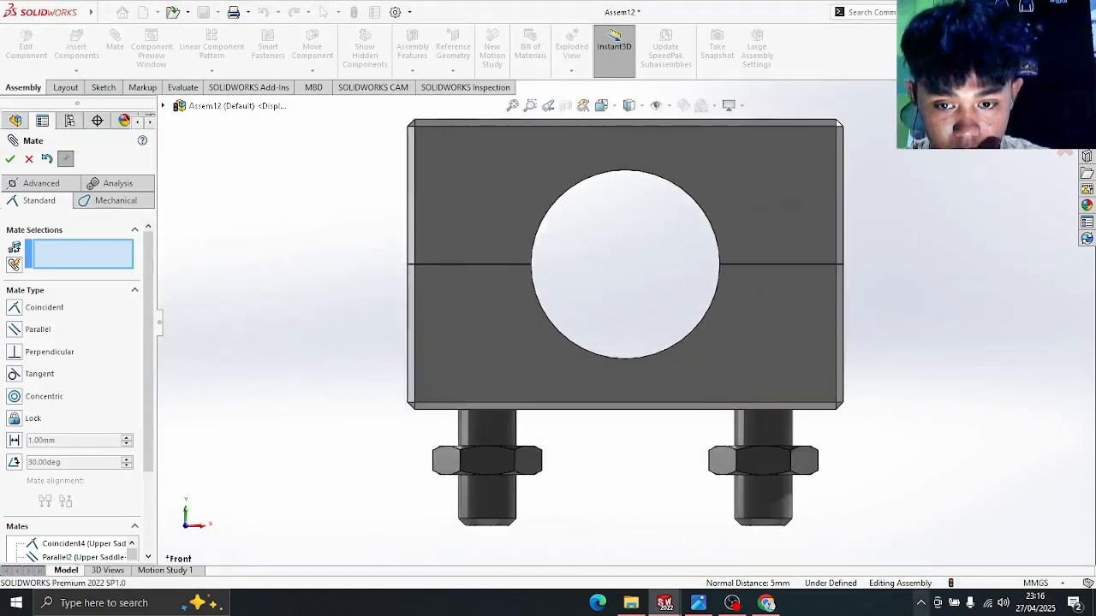
pyautogui.click(766, 602)
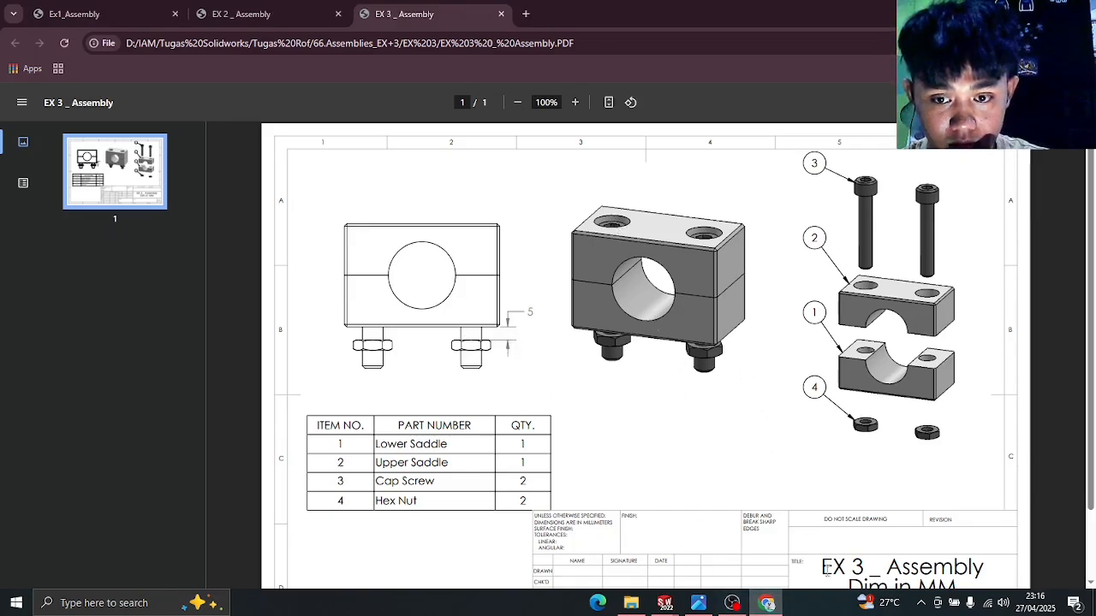
# - Minimize the EX 3 drawing, orbit to an angled 3D view, and refocus the Assem12 window
pyautogui.click(767, 603)
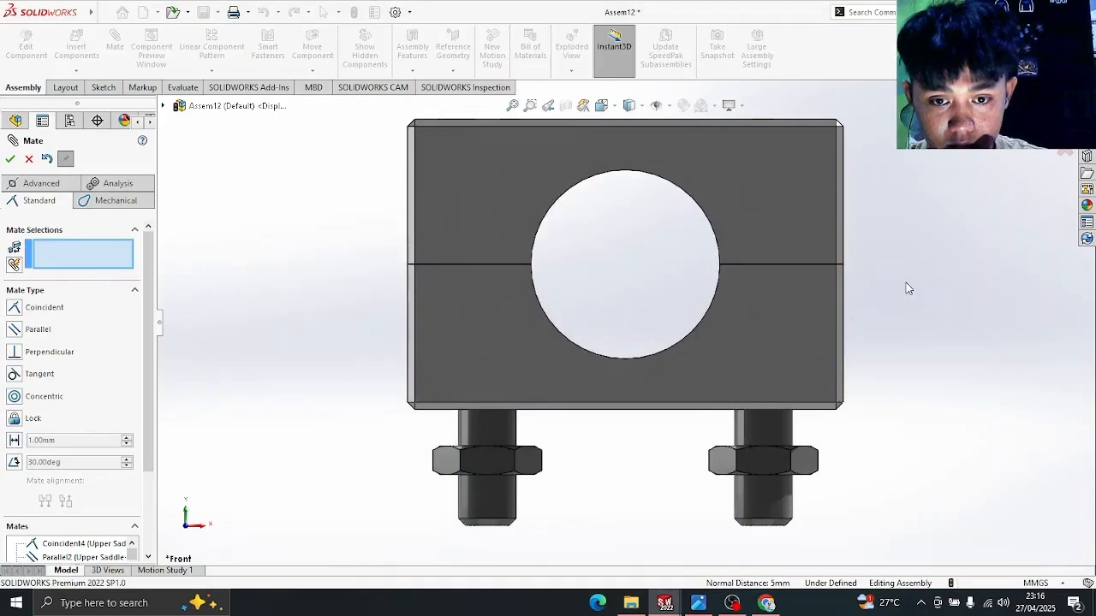
pyautogui.moveTo(906, 282); pyautogui.dragTo(861, 351, button='middle')
pyautogui.scroll(3, 861, 351)
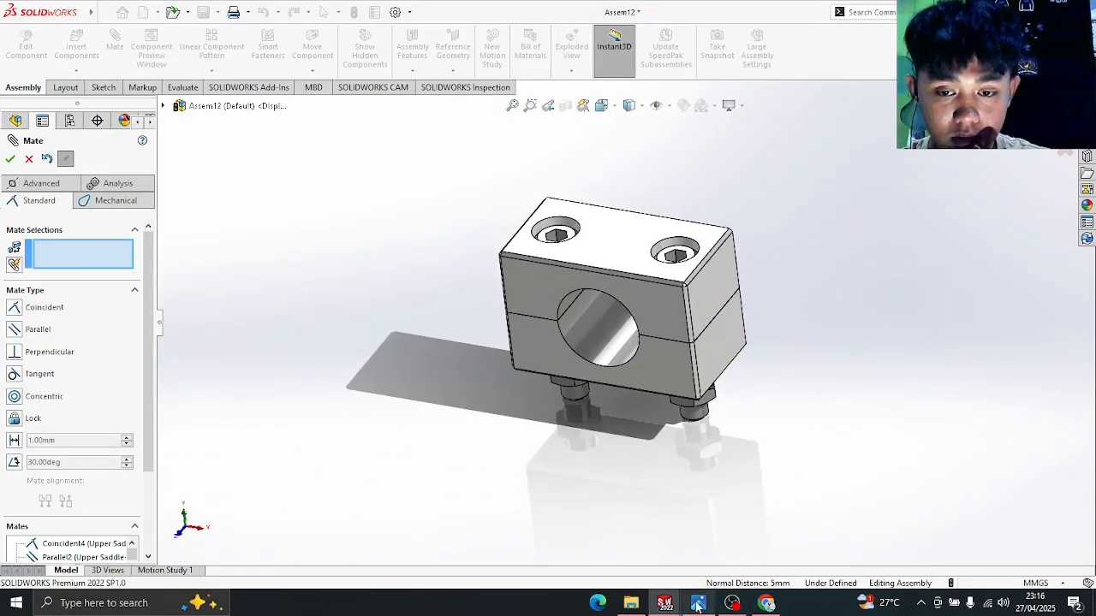
pyautogui.moveTo(698, 606)
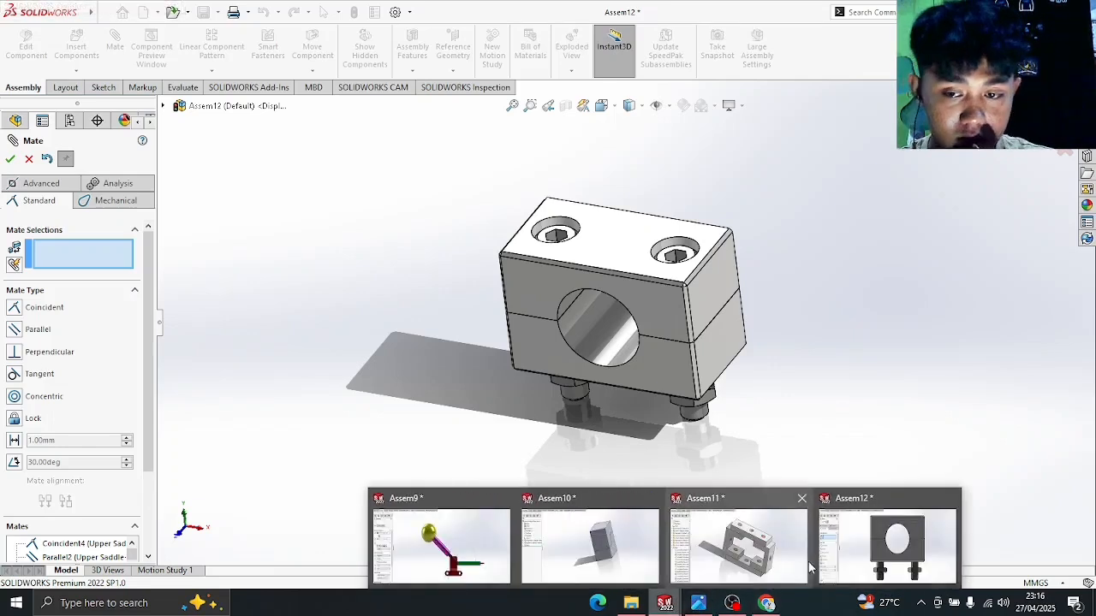
pyautogui.click(906, 533)
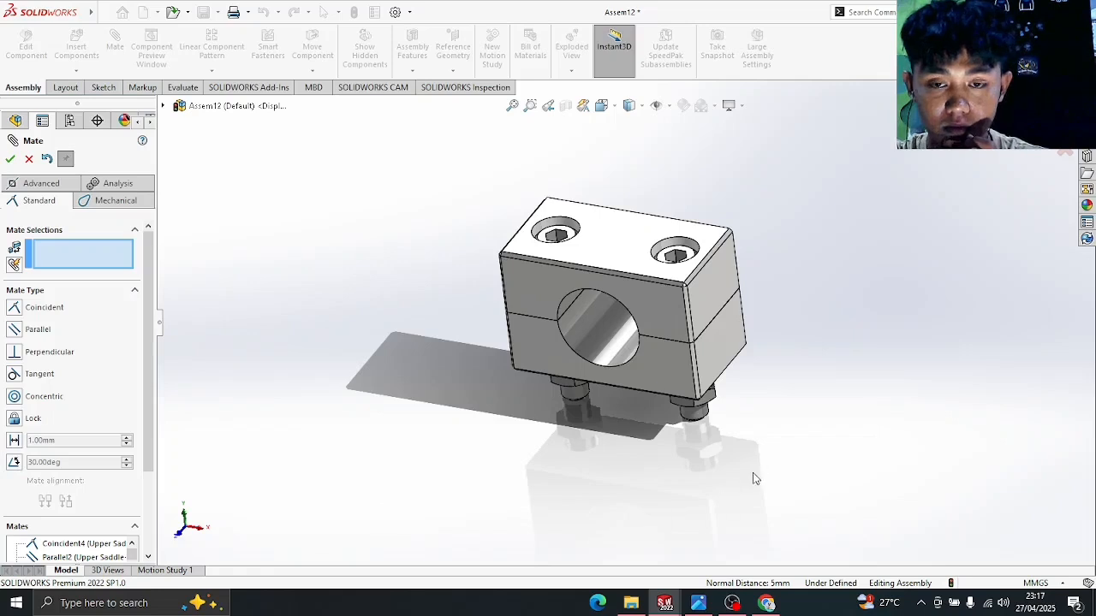
pyautogui.moveTo(313, 320); pyautogui.dragTo(343, 234, button='middle')
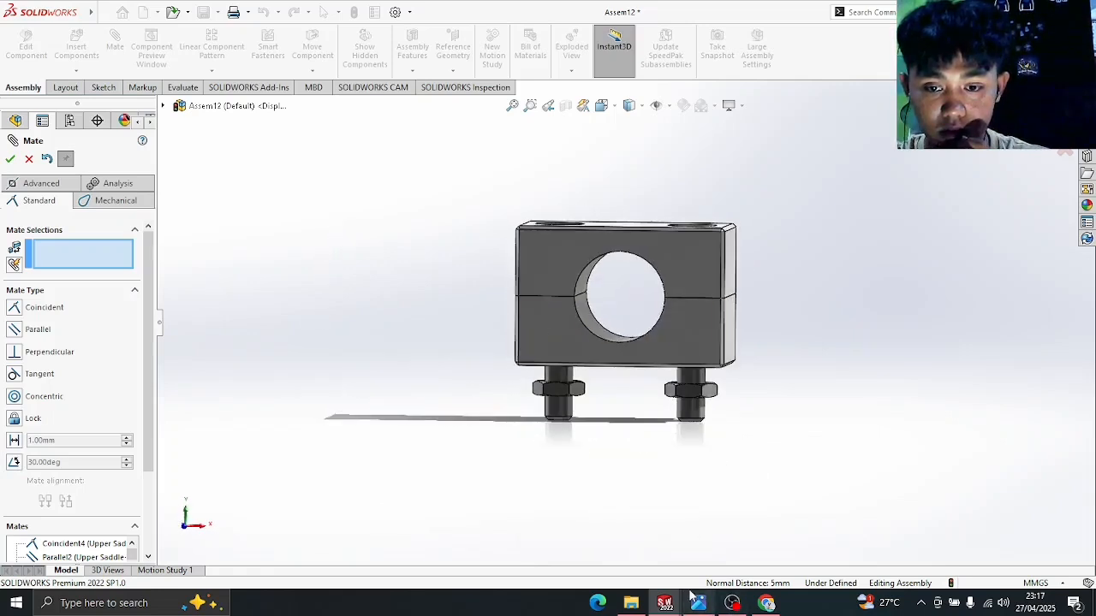
pyautogui.moveTo(862, 318); pyautogui.dragTo(825, 350, button='middle')
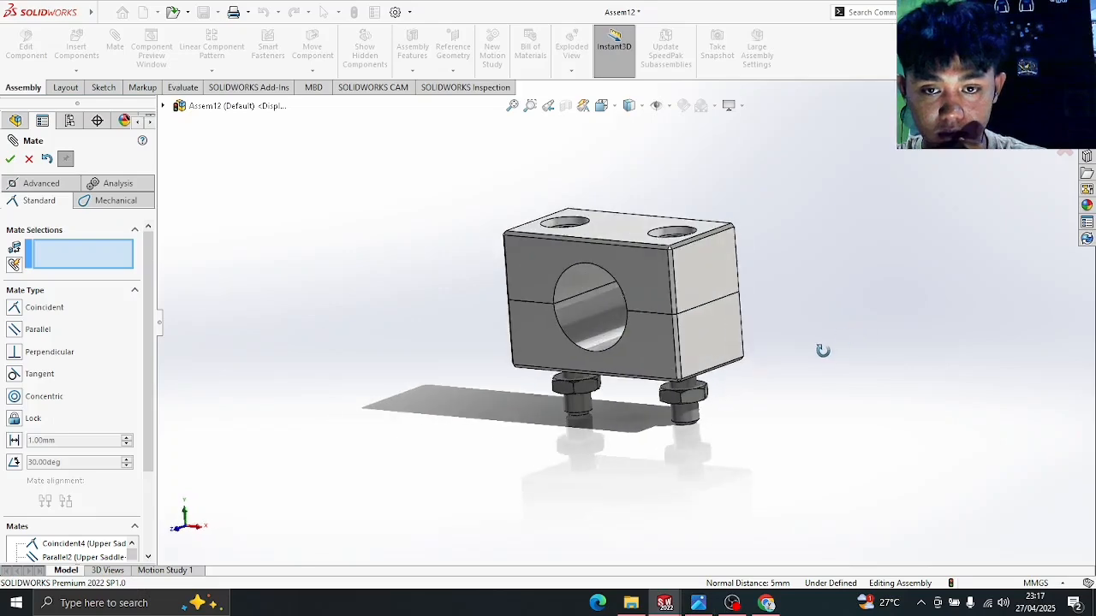
pyautogui.moveTo(737, 271); pyautogui.dragTo(765, 349, button='middle')
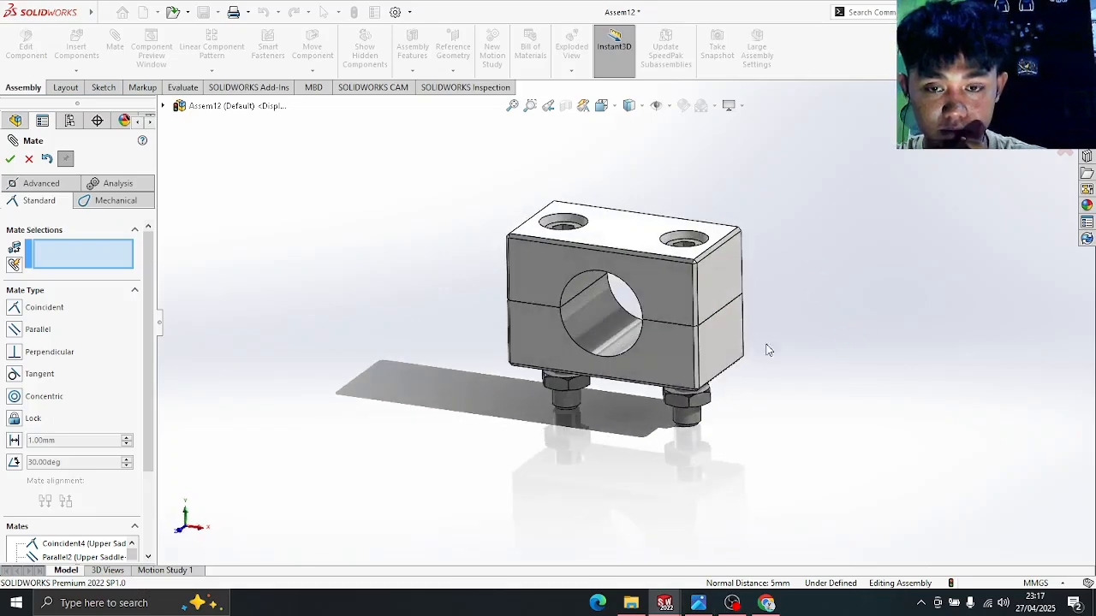
pyautogui.moveTo(700, 605)
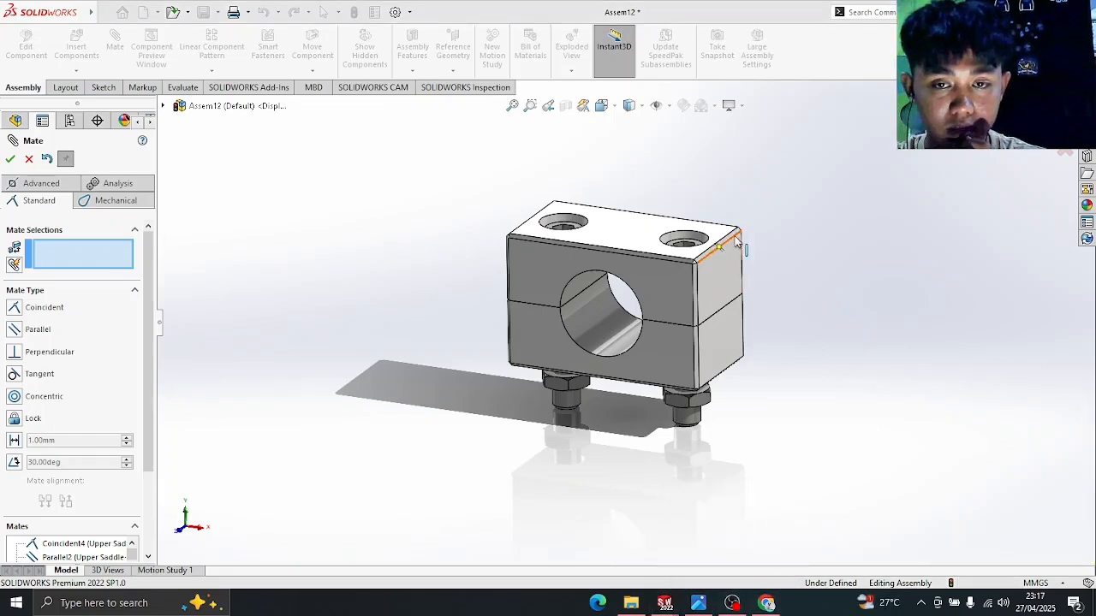
pyautogui.scroll(2, 742, 247)
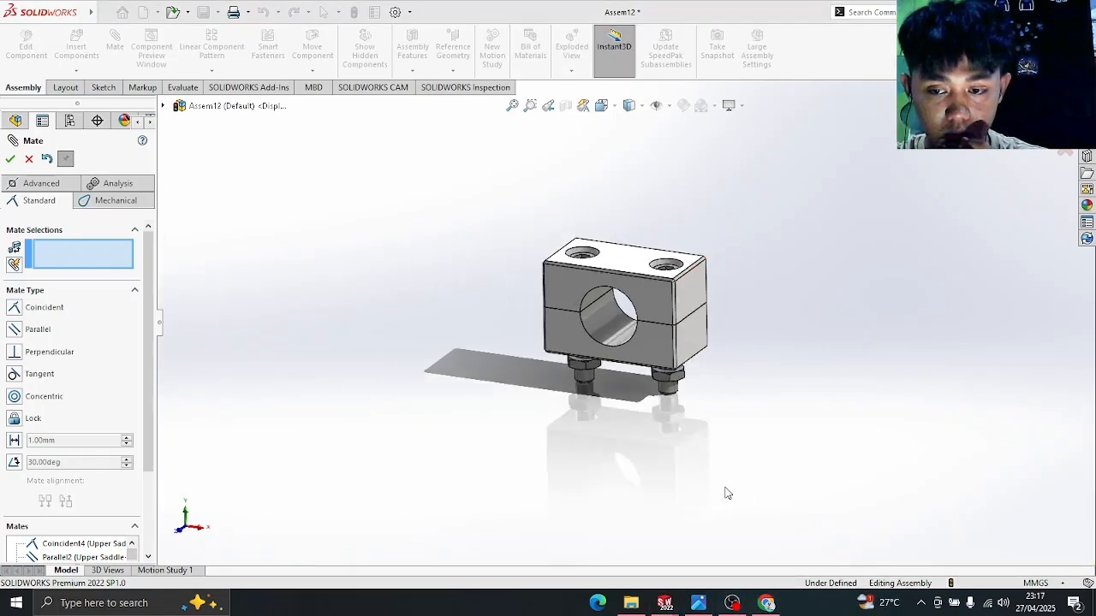